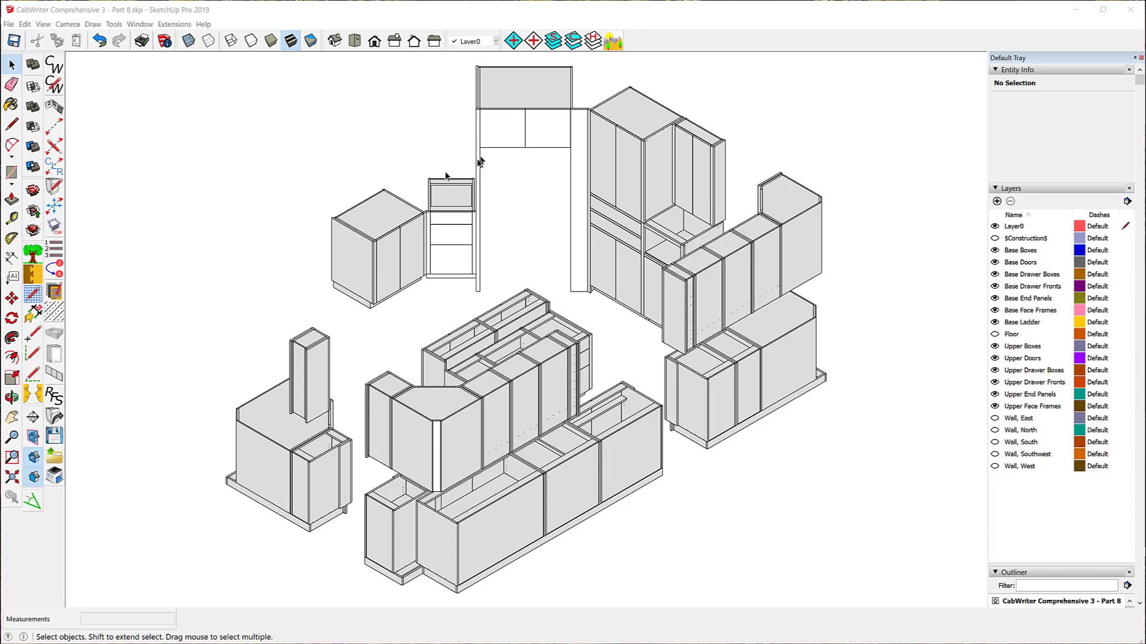
Step: Measure the width of the tall open bay between the refrigerator side panels with the Tape Measure
click(13, 222)
scroll(524, 171, up, 5)
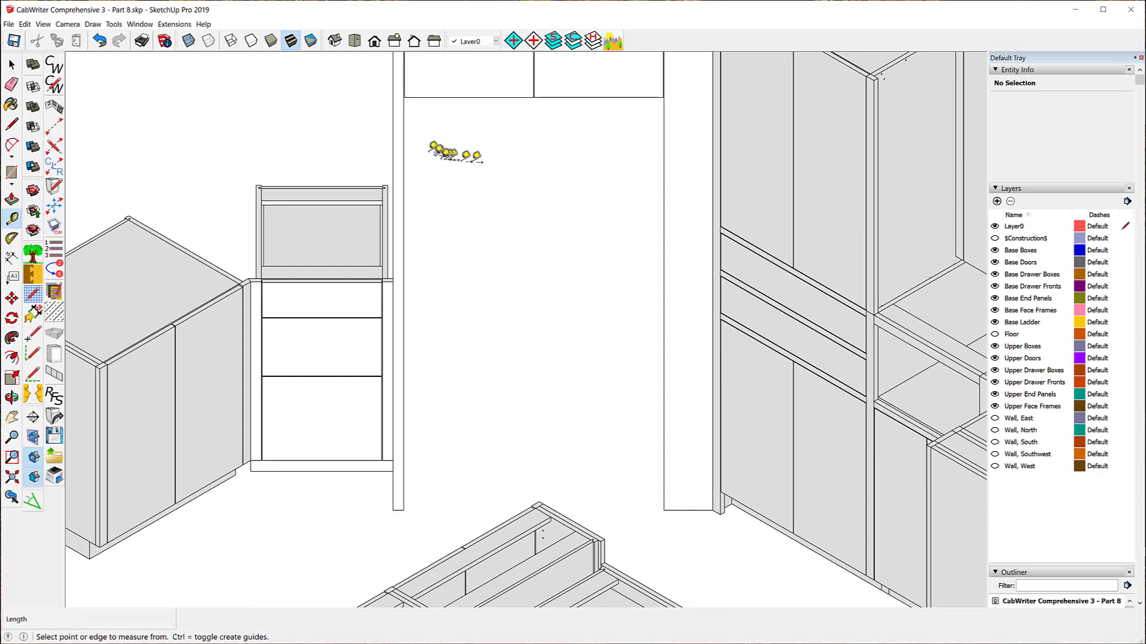
click(404, 141)
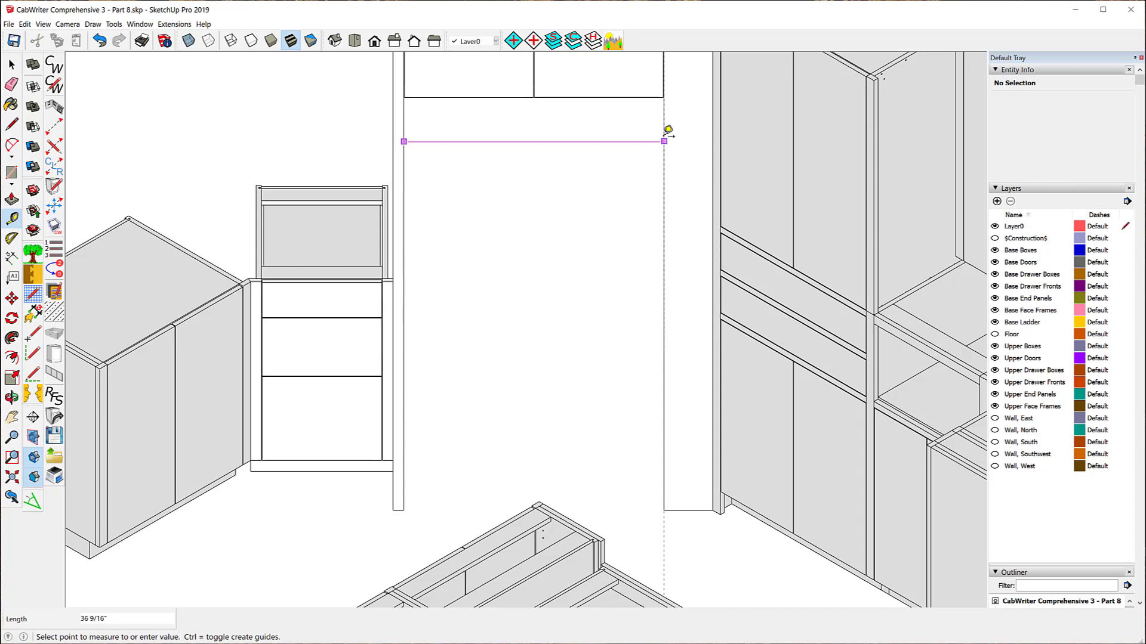
scroll(668, 138, down, 5)
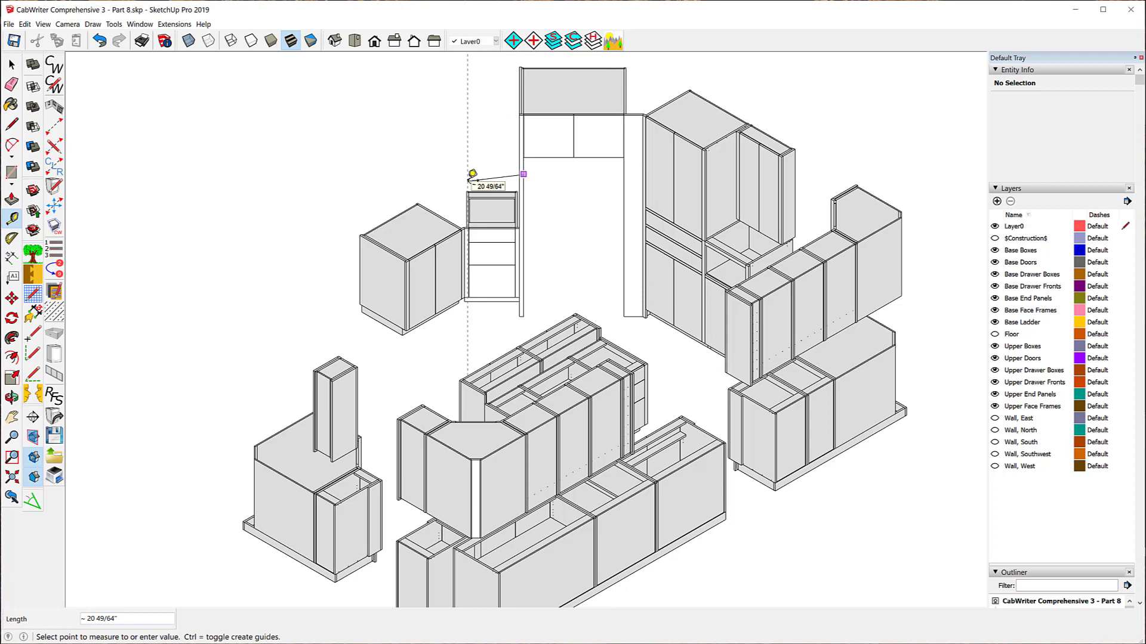
key(Escape)
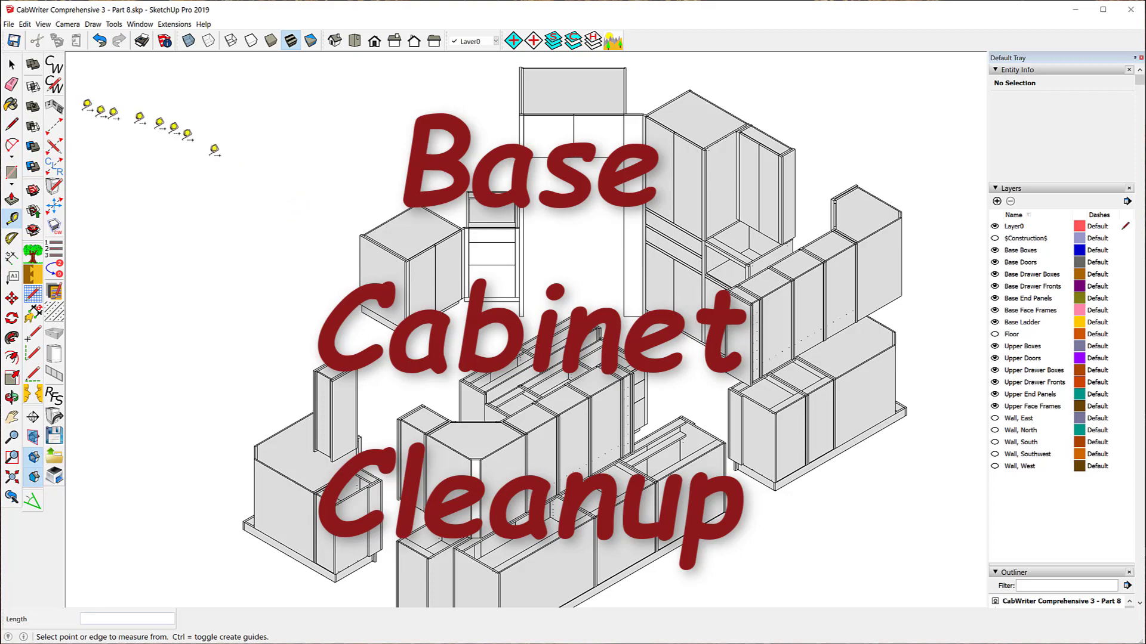
Step: Examine the complete base and upper cabinet layout from several sides
click(12, 64)
middle_drag(204, 149, 973, 159)
middle_drag(593, 317, 823, 298)
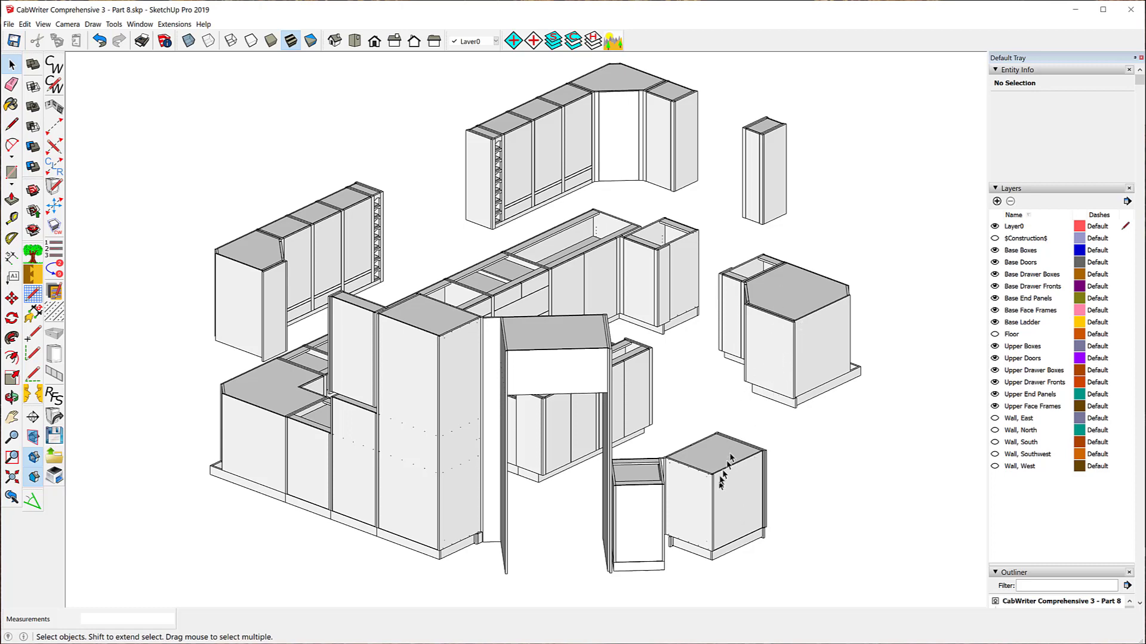
middle_drag(793, 319, 570, 325)
middle_drag(814, 385, 540, 364)
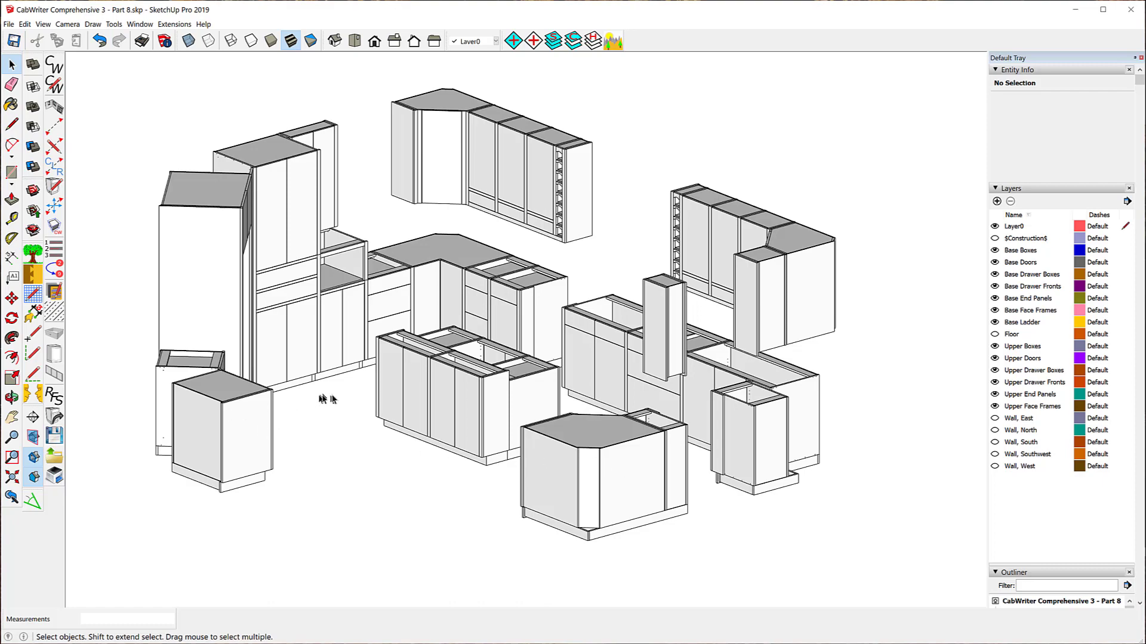
middle_drag(321, 399, 66, 292)
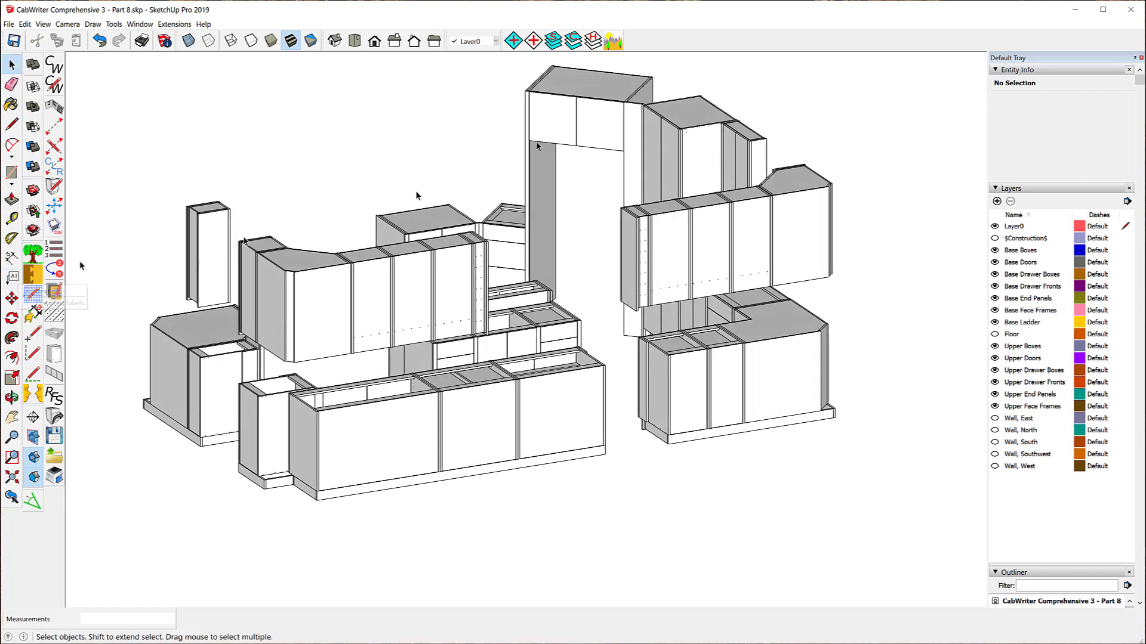
middle_drag(512, 159, 549, 152)
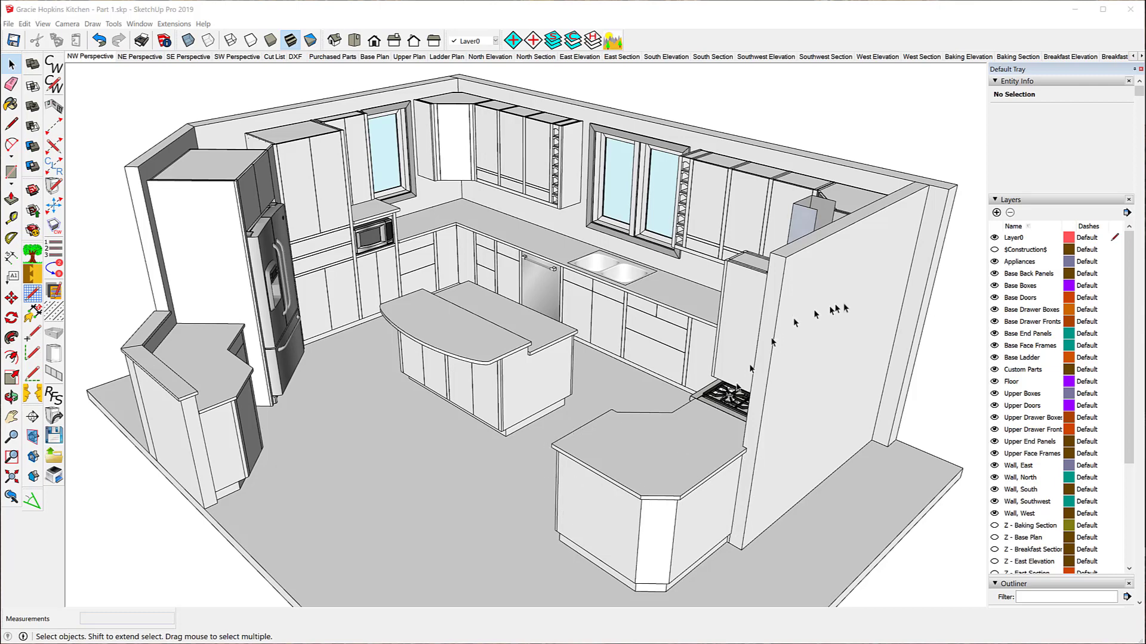
Step: In the reference kitchen model, hide the Custom Parts layer and examine the panel joints at the clipped corners of the angled peninsula base cabinet
click(999, 371)
click(995, 370)
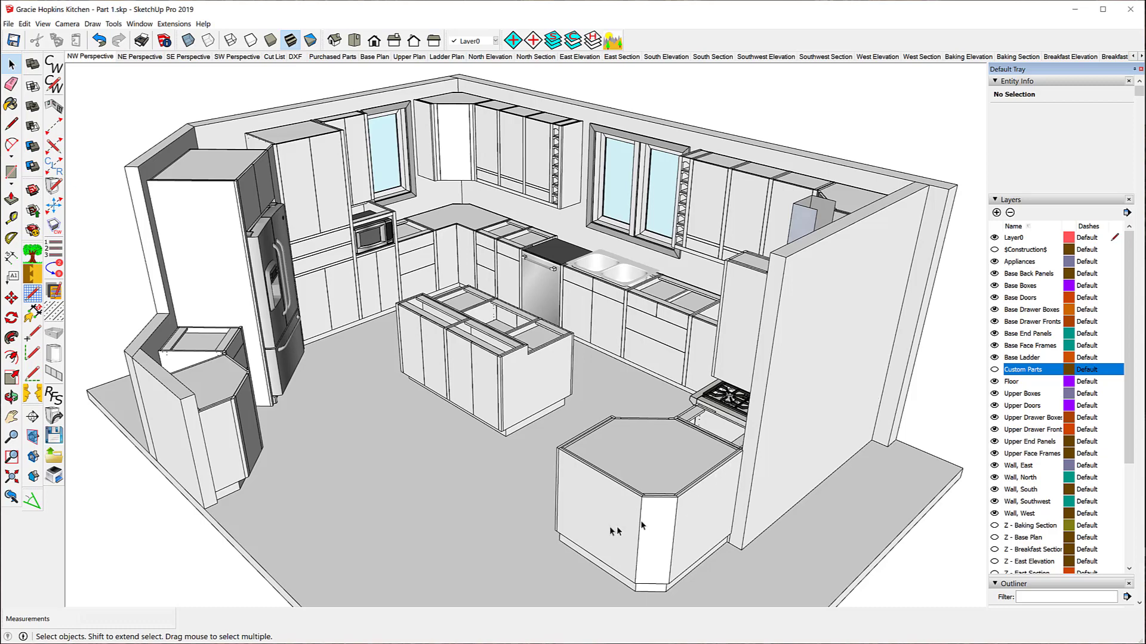
scroll(561, 526, up, 10)
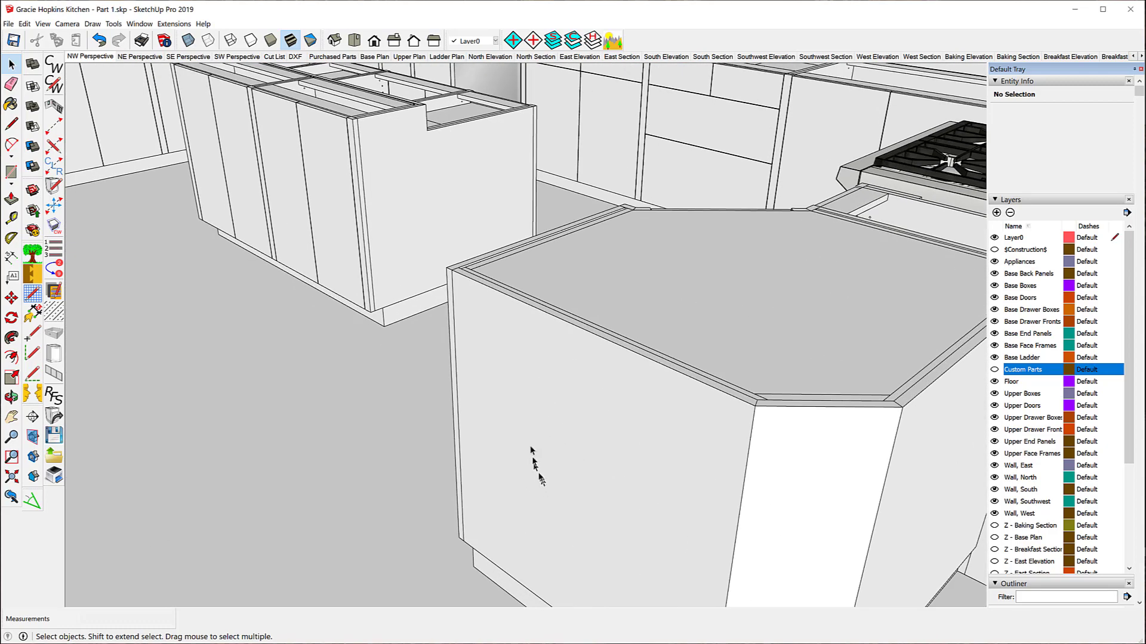
scroll(573, 232, down, 3)
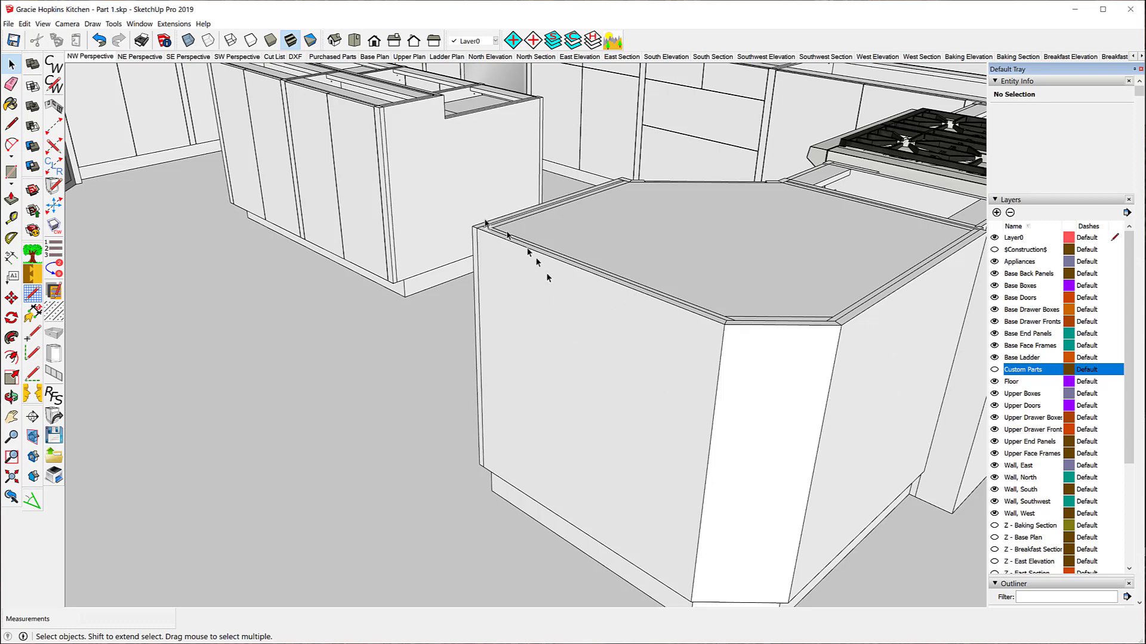
scroll(481, 224, up, 5)
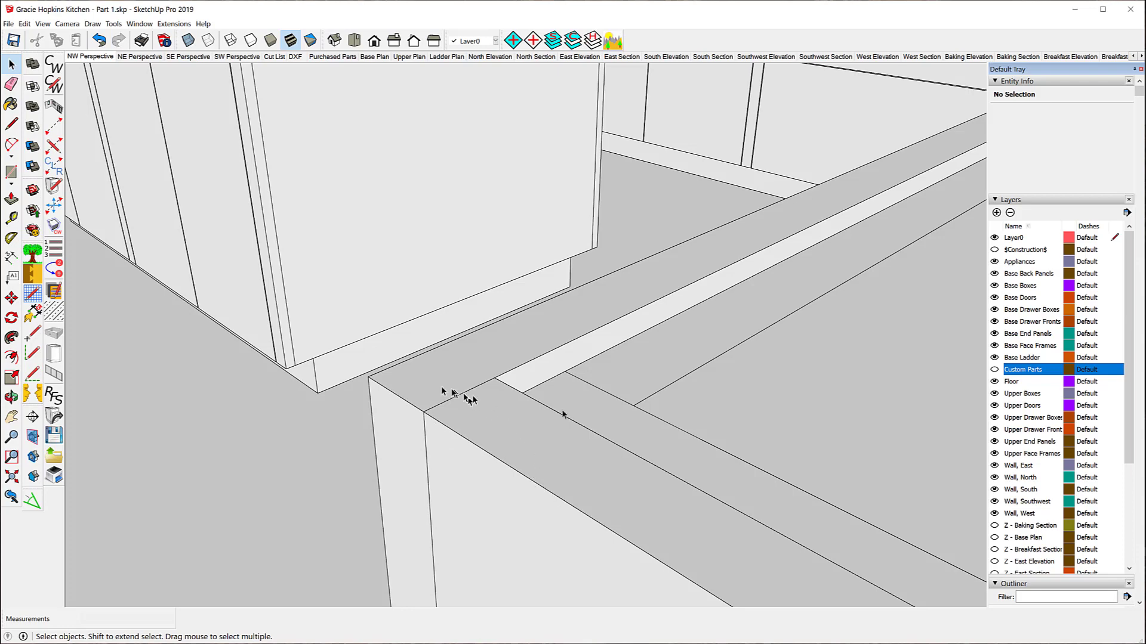
middle_drag(629, 376, 557, 470)
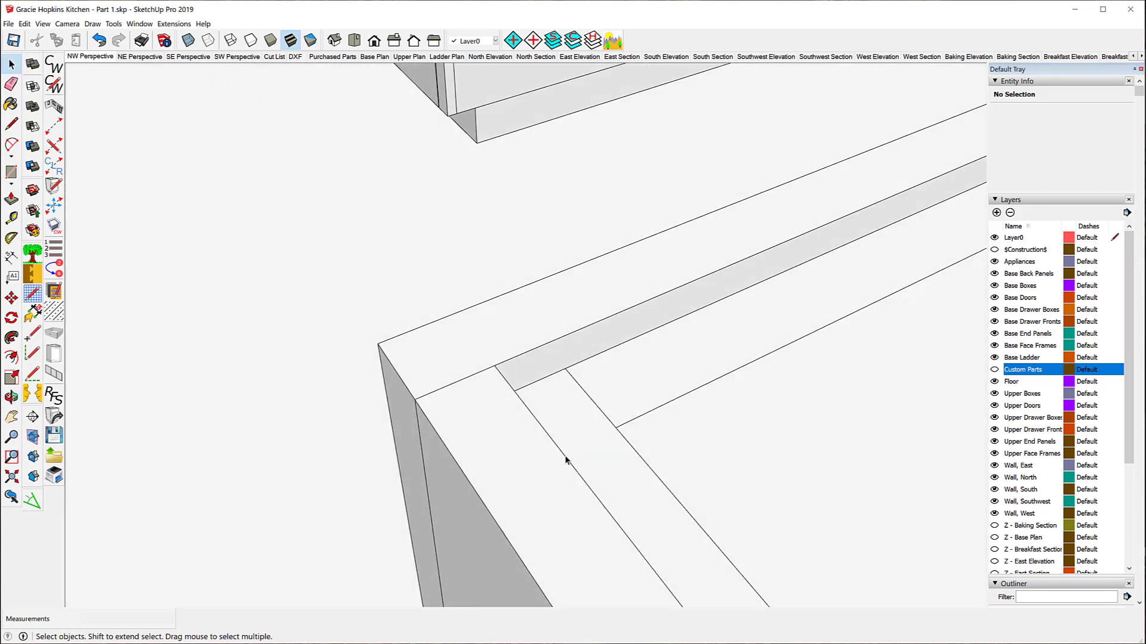
scroll(426, 240, down, 6)
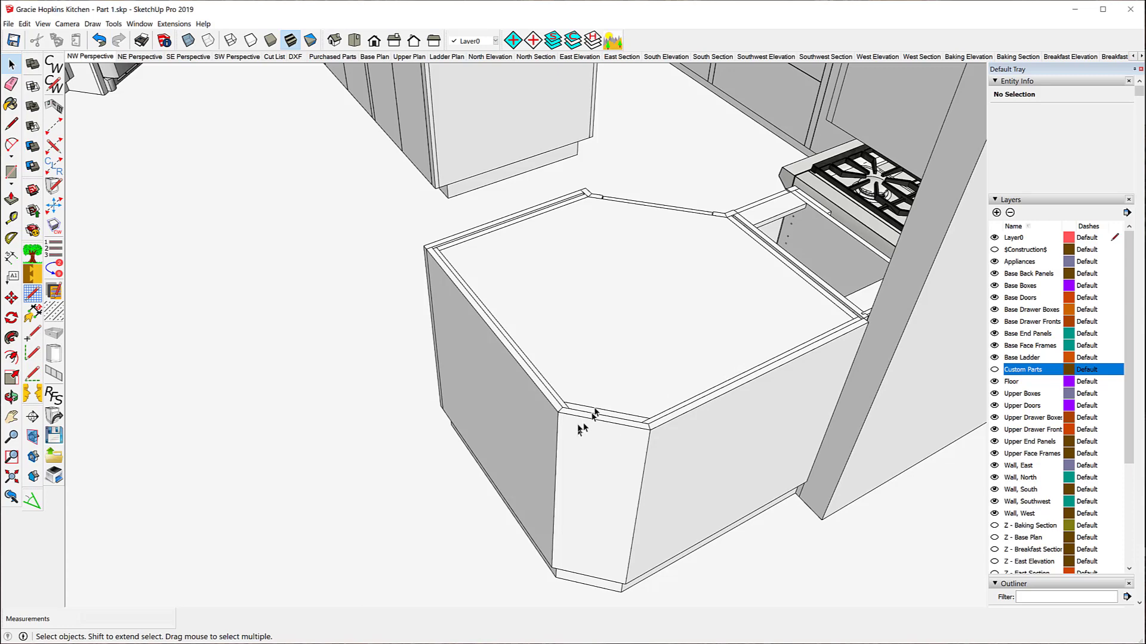
scroll(546, 411, up, 5)
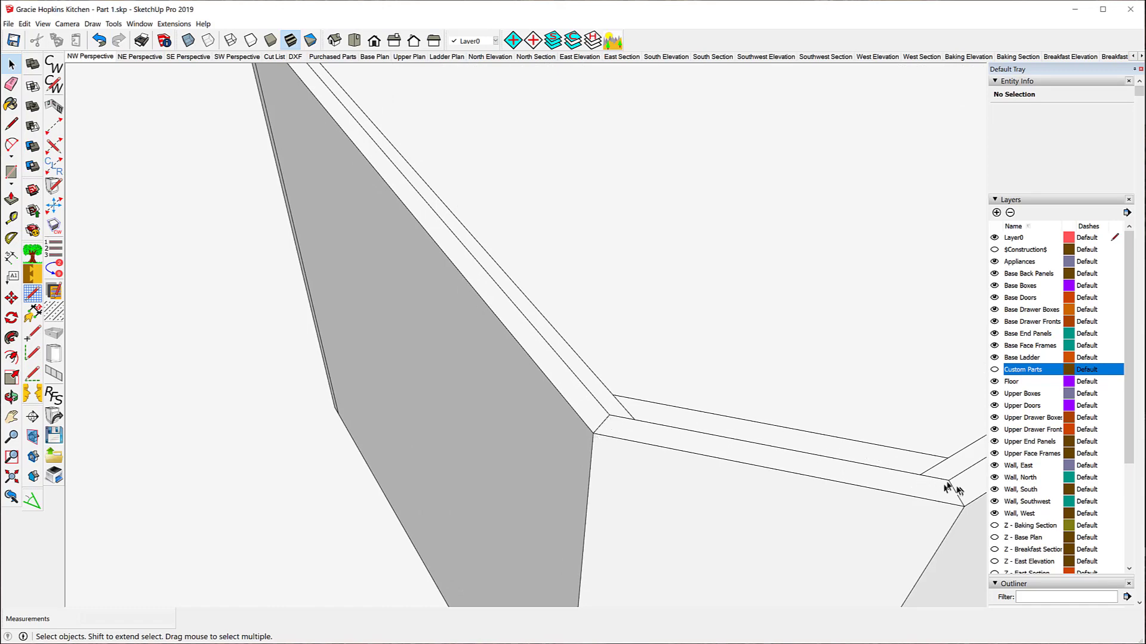
scroll(703, 374, down, 6)
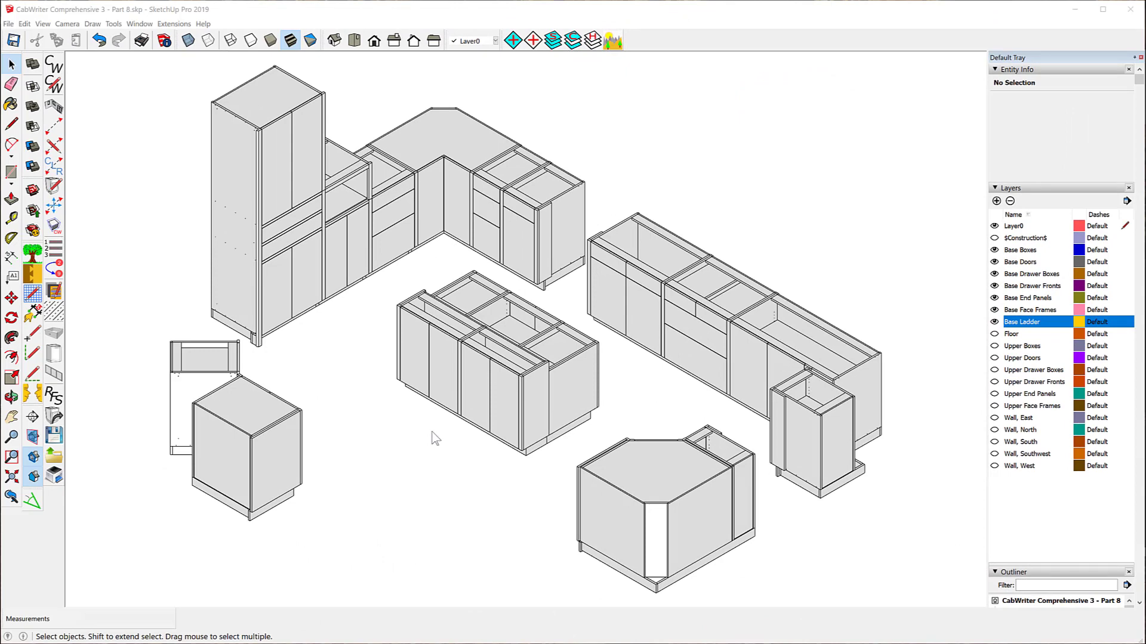
Step: Place a guide line along the outer top edge of the left back panel on the angled peninsula base cabinet
scroll(698, 543, up, 3)
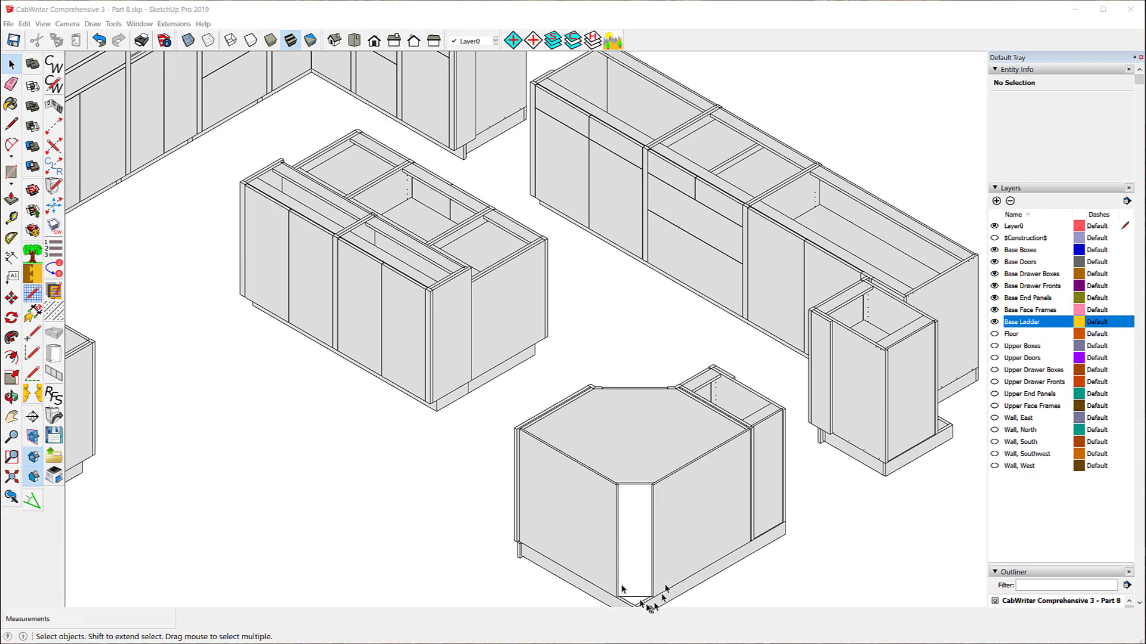
scroll(586, 401, down, 2)
scroll(617, 534, up, 5)
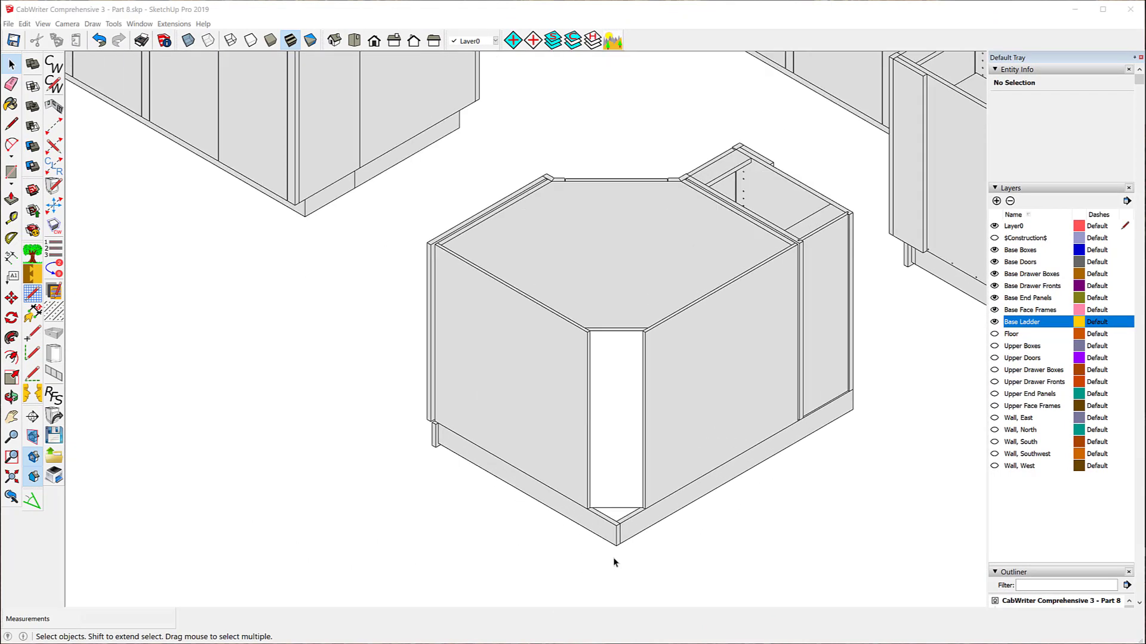
scroll(614, 562, up, 2)
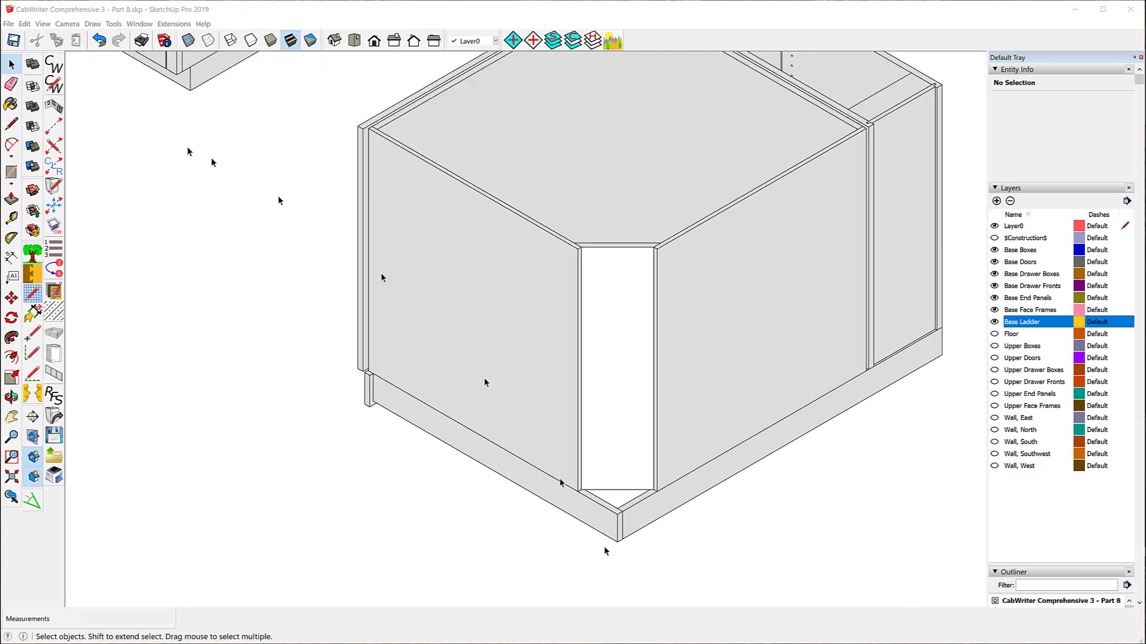
click(12, 219)
scroll(435, 154, up, 4)
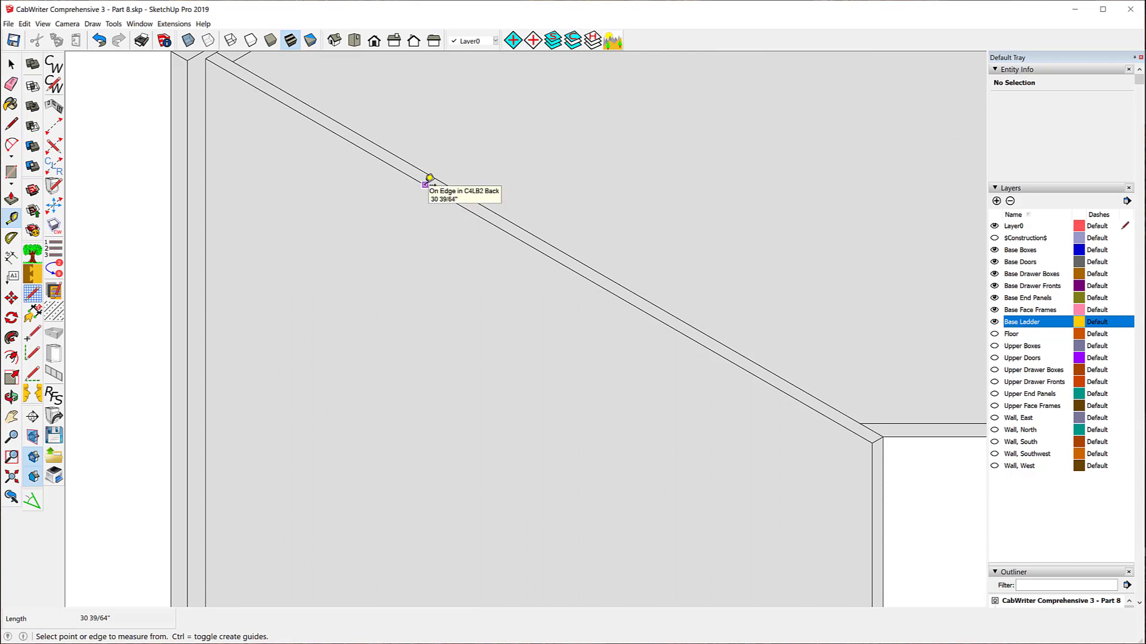
click(425, 184)
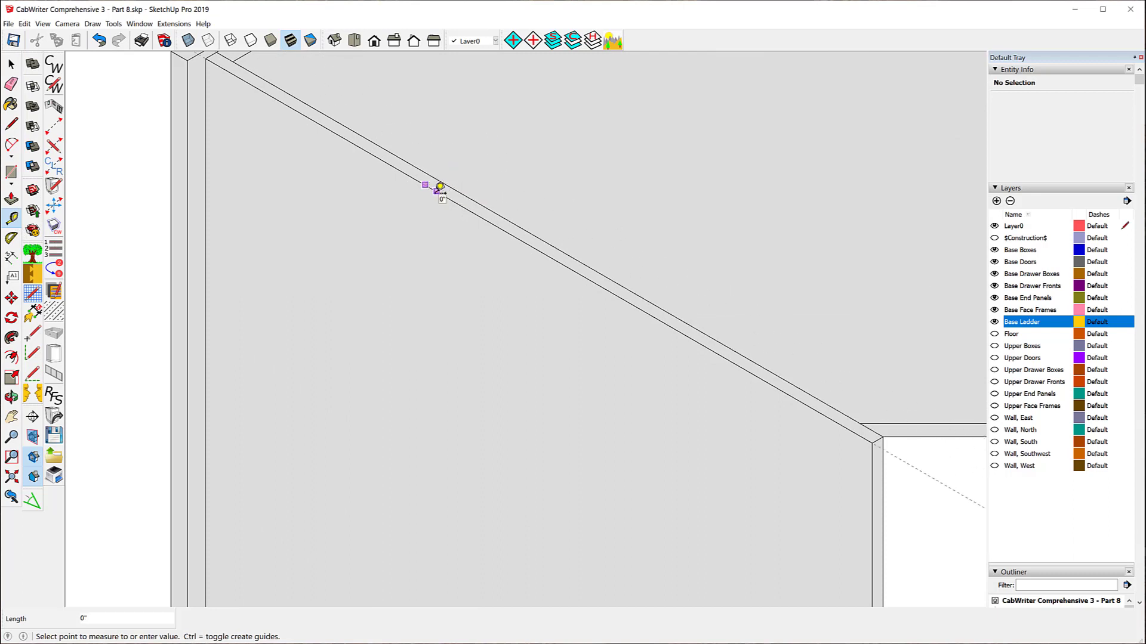
click(440, 190)
scroll(370, 263, down, 4)
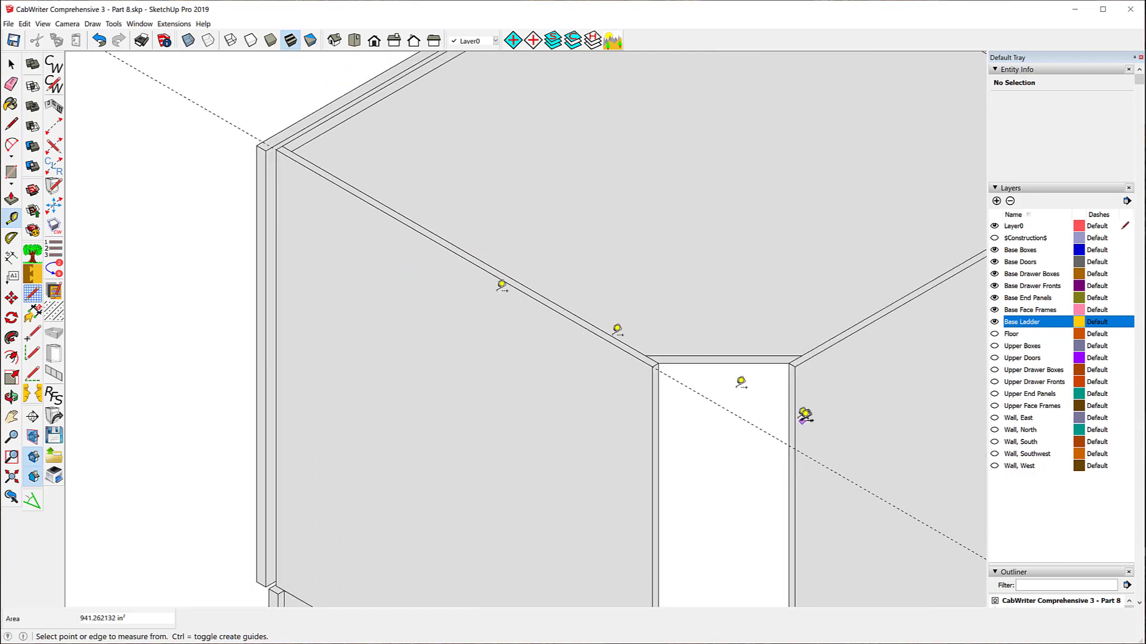
Step: Place guide lines along the outer top edges of the short clipped-corner panel and the right back panel
click(741, 361)
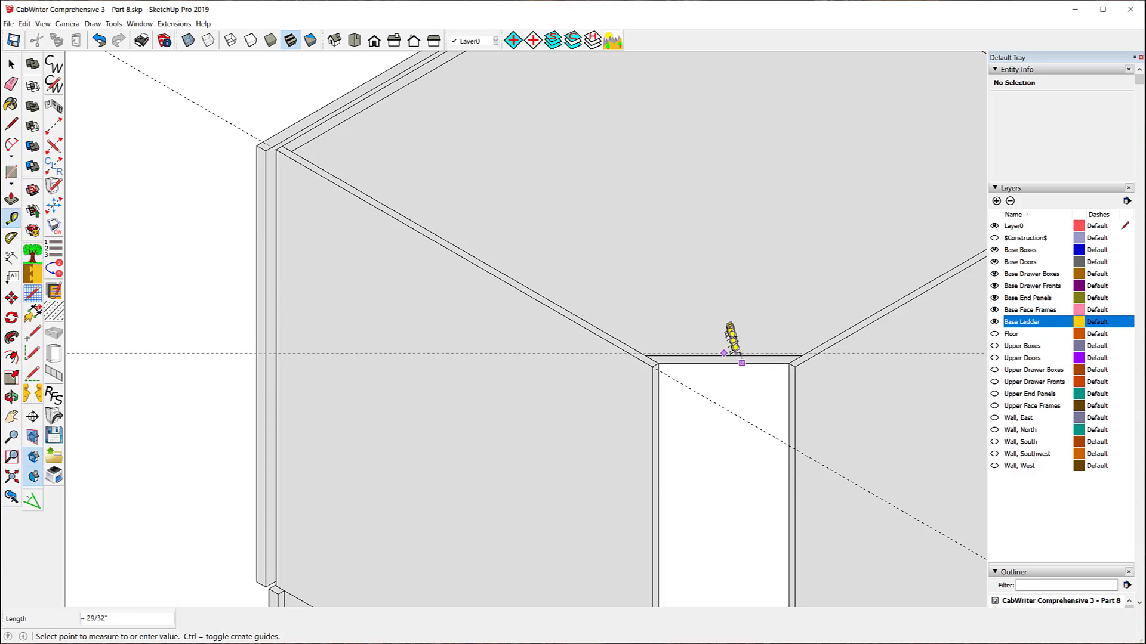
click(737, 362)
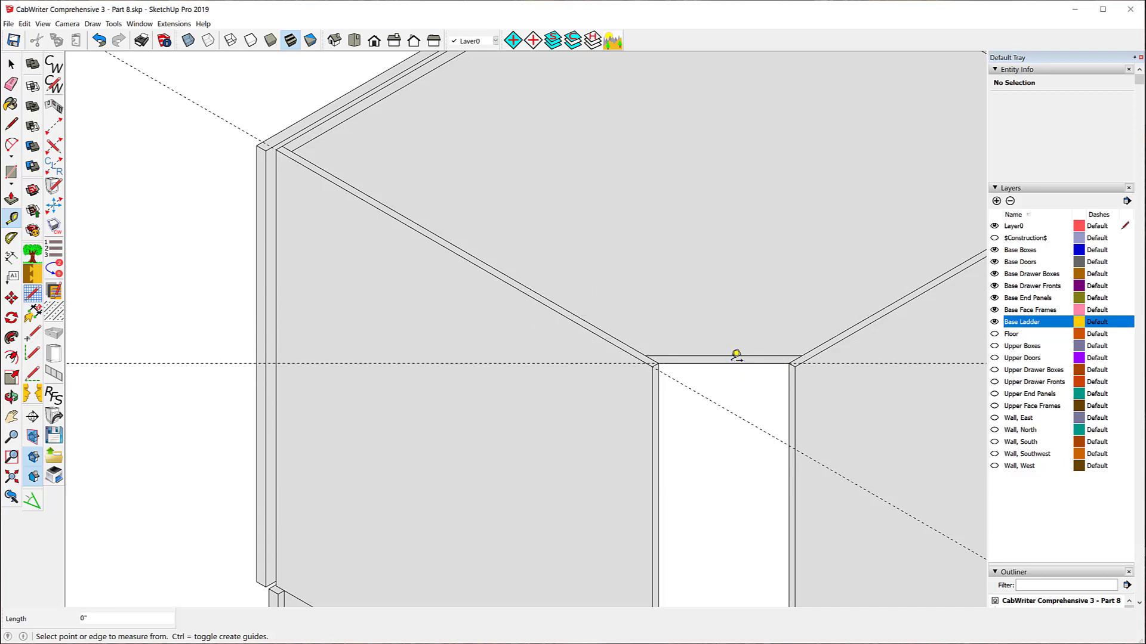
click(854, 328)
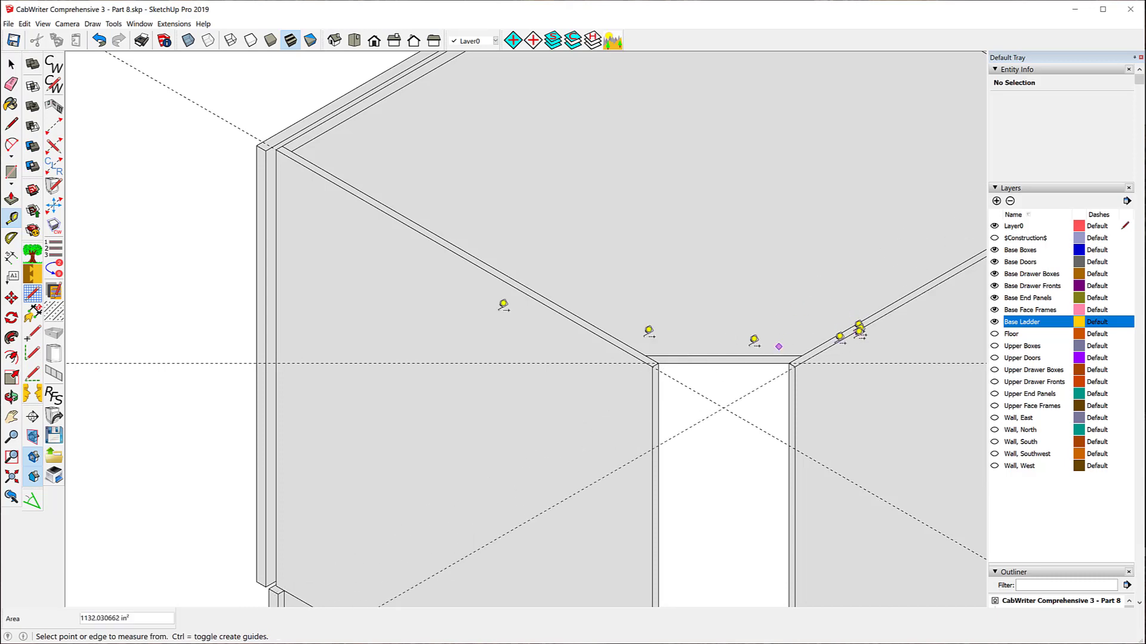
click(857, 327)
Step: Add parallel guides 0.75" outward from the left back panel's guide and from the clipped-corner panel's guide
click(239, 128)
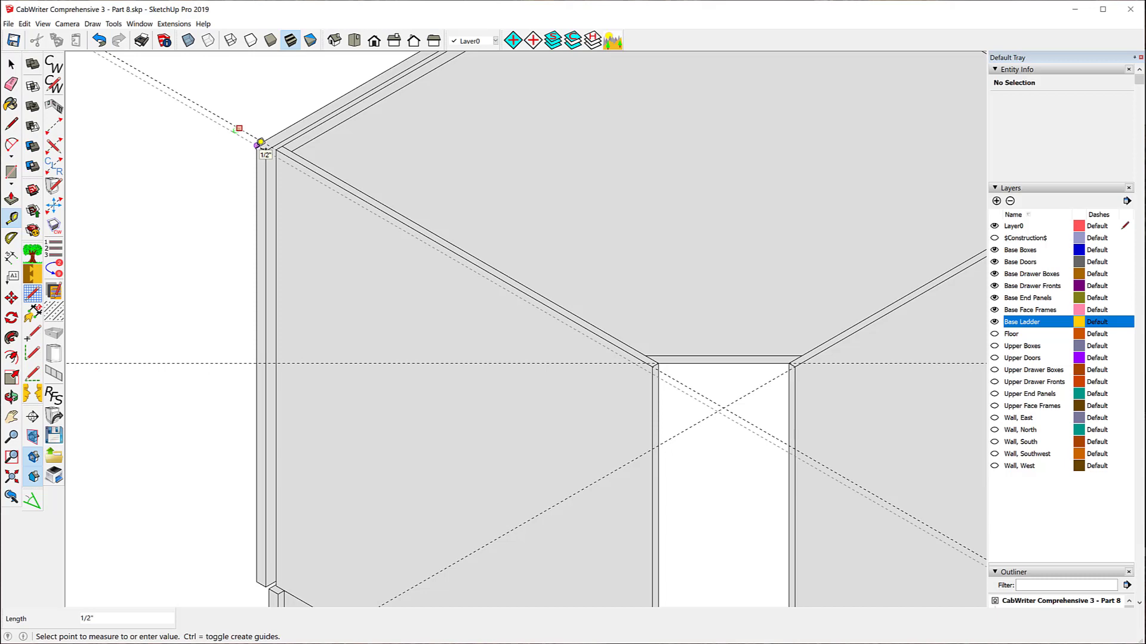
text(-.75)
key(Return)
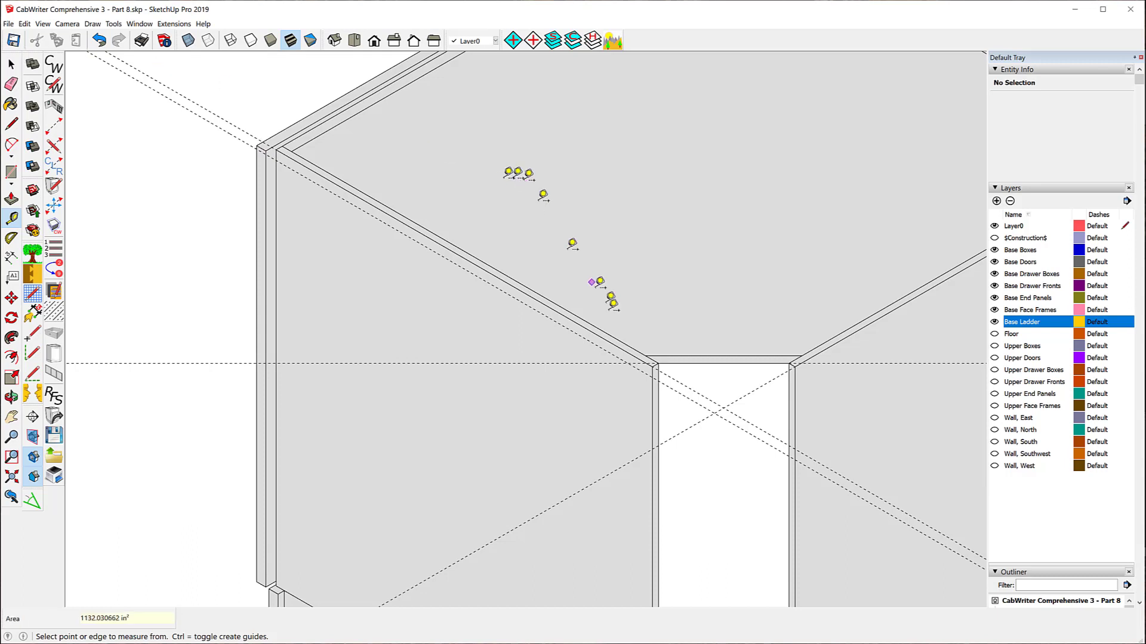
click(724, 361)
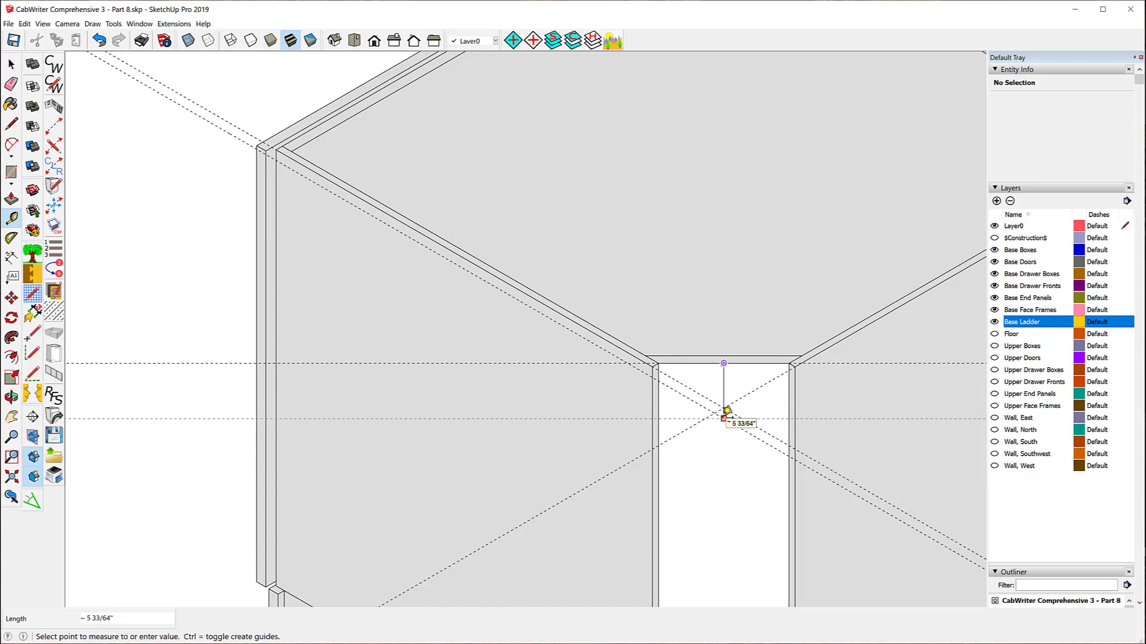
key(BackSpace)
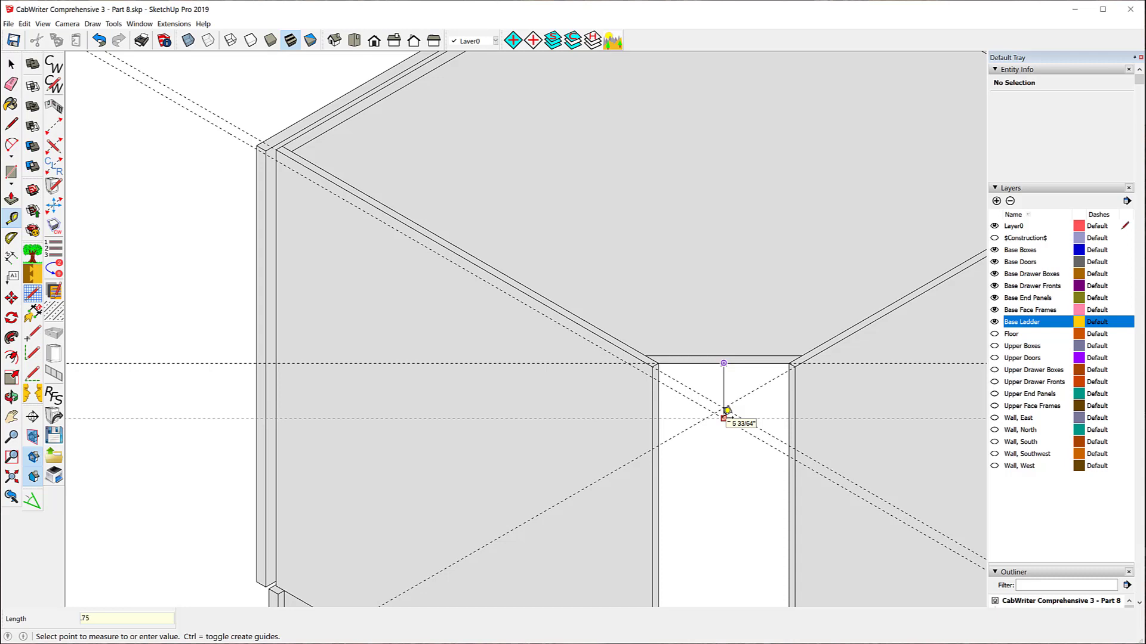
key(Return)
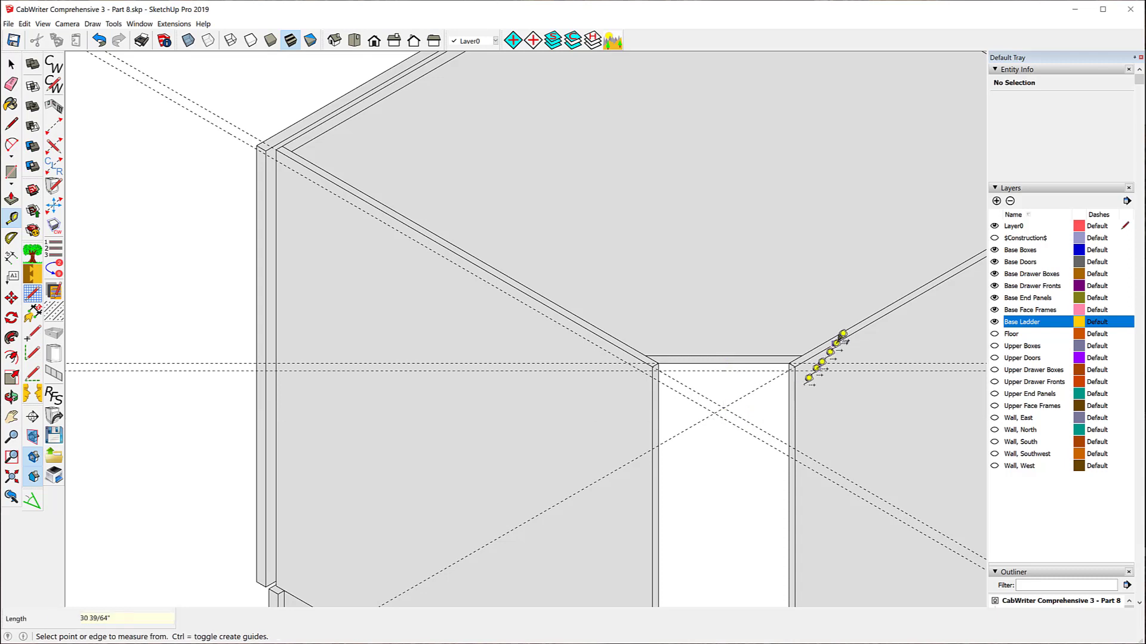
Step: Add a guide 0.75" outward from the right back panel's top edge and another guide along the top edge at the cabinet's left end
click(845, 337)
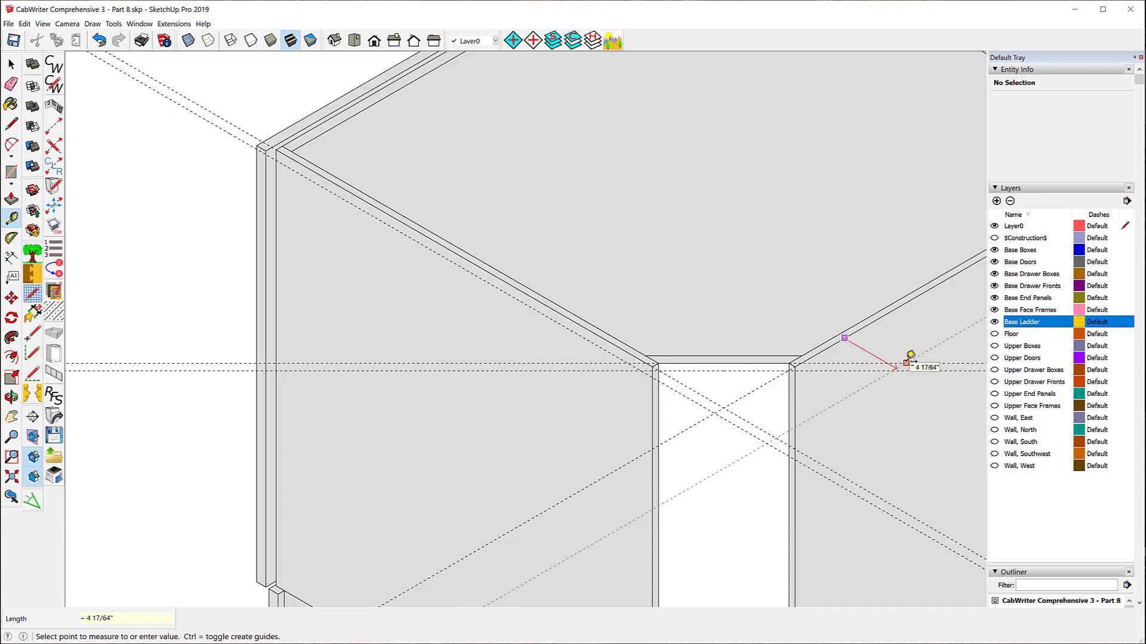
text(.75)
key(Return)
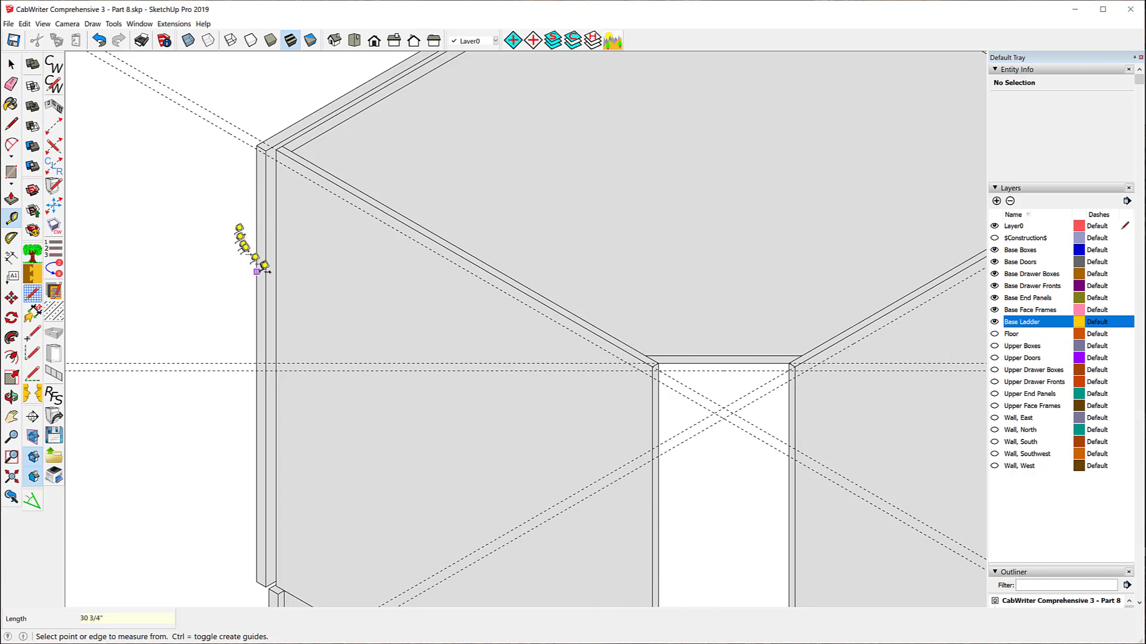
click(285, 136)
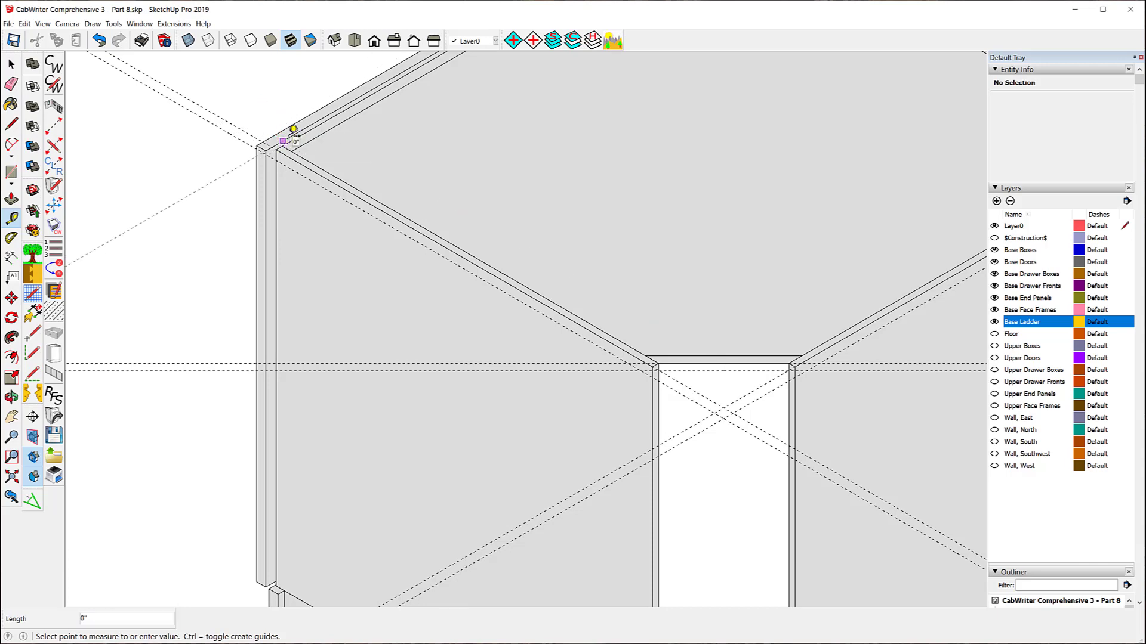
key(Escape)
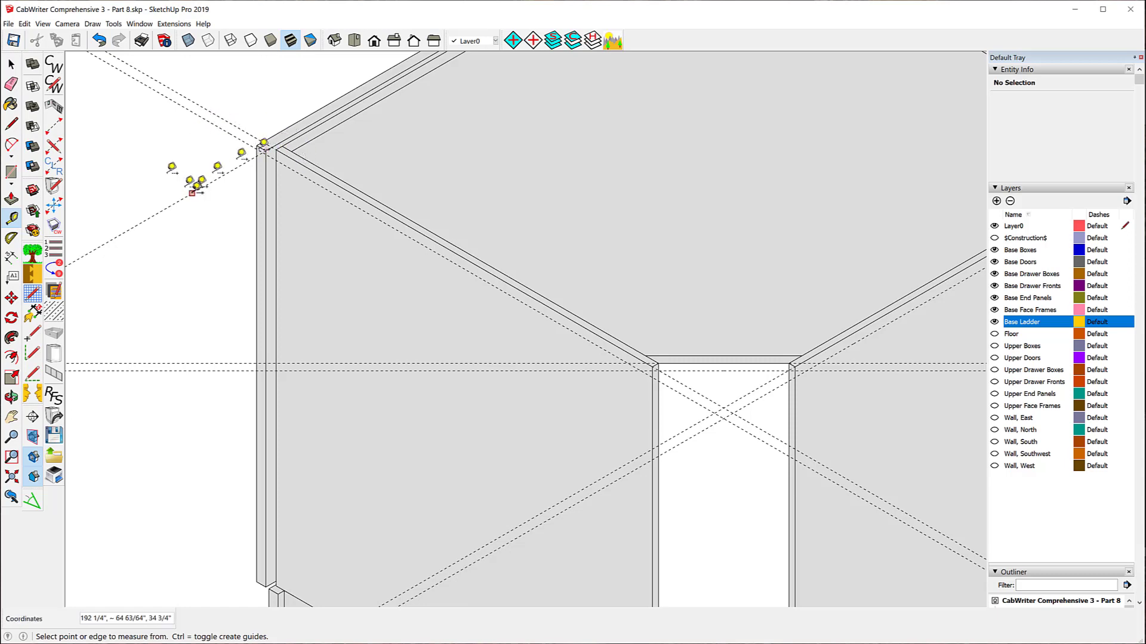
Step: Draw the closed top outline of the left back sheet between the guide intersections, mitred at the clipped corner
click(11, 123)
scroll(680, 310, up, 4)
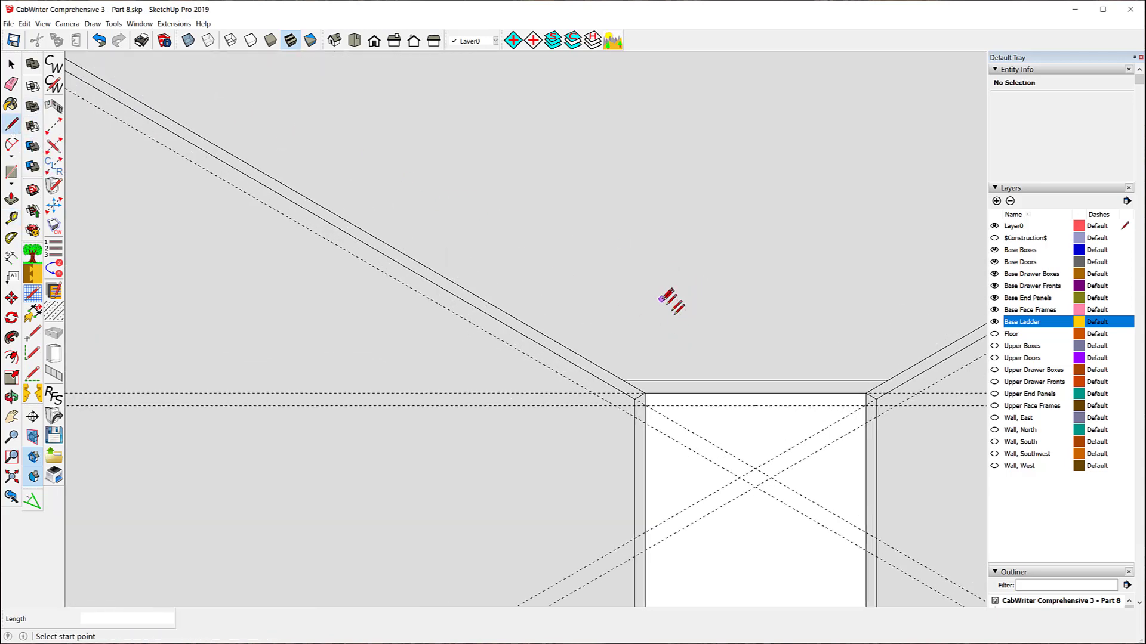
scroll(655, 322, up, 2)
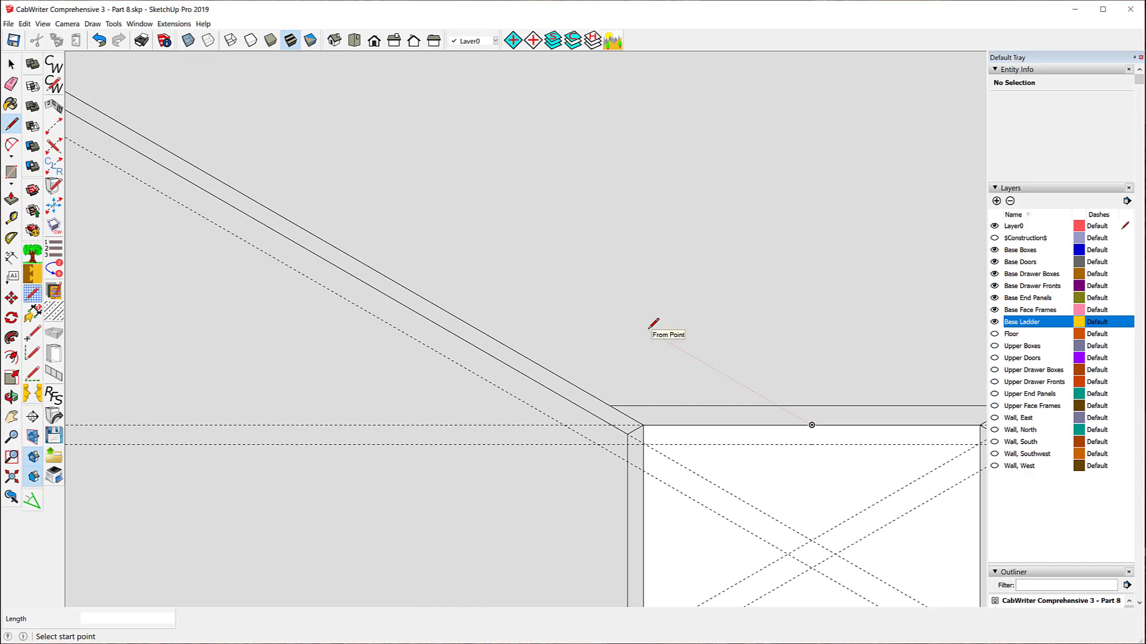
scroll(653, 324, up, 1)
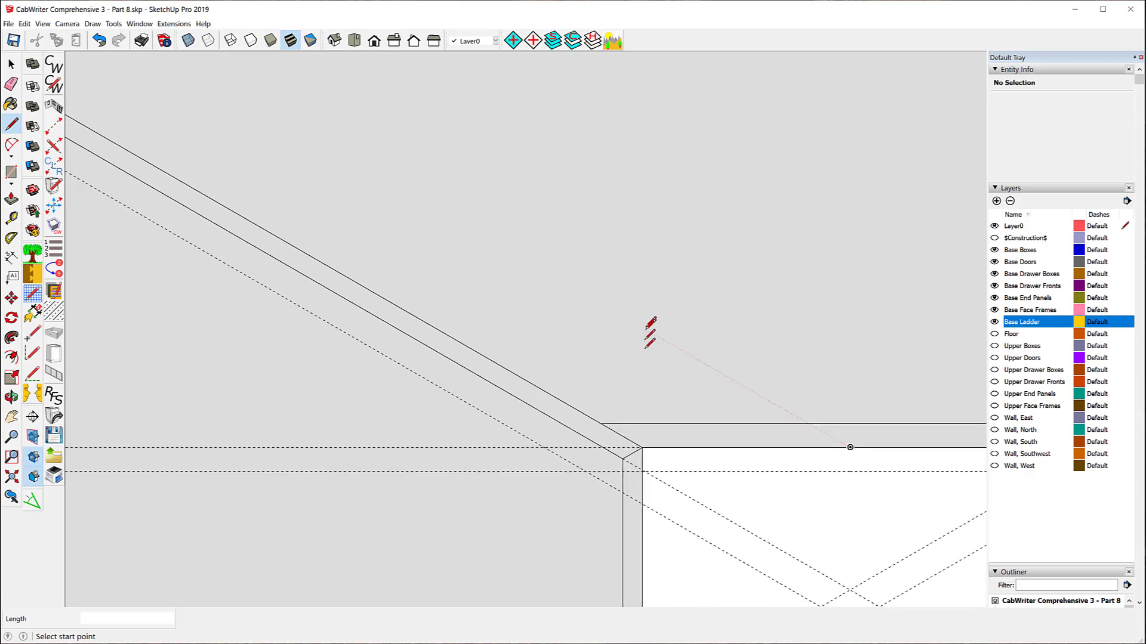
click(586, 471)
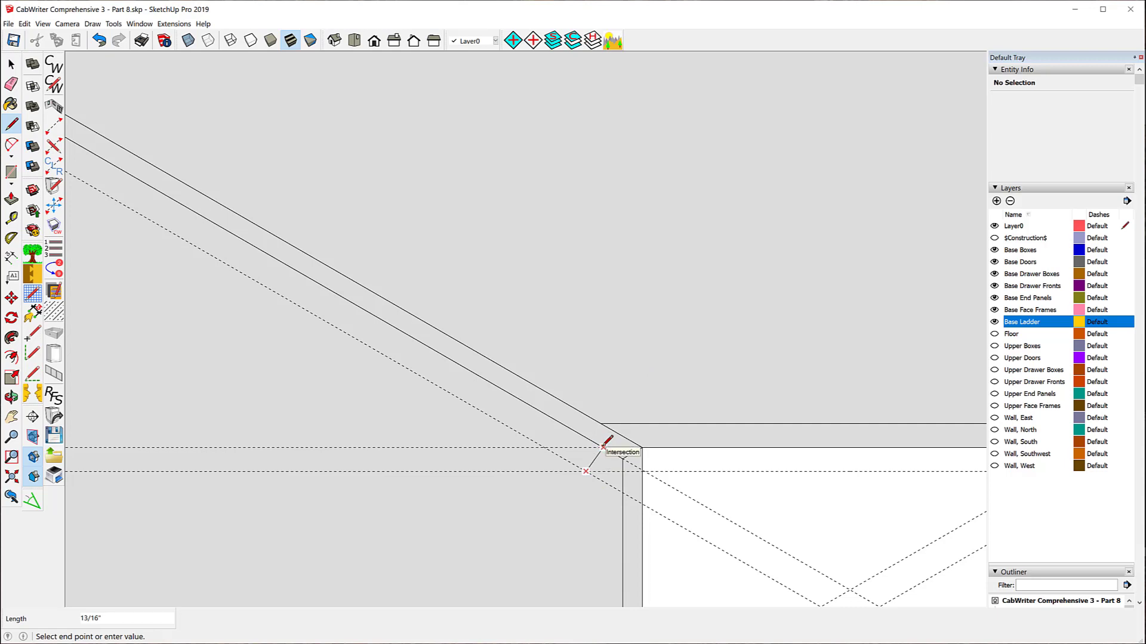
scroll(608, 447, down, 4)
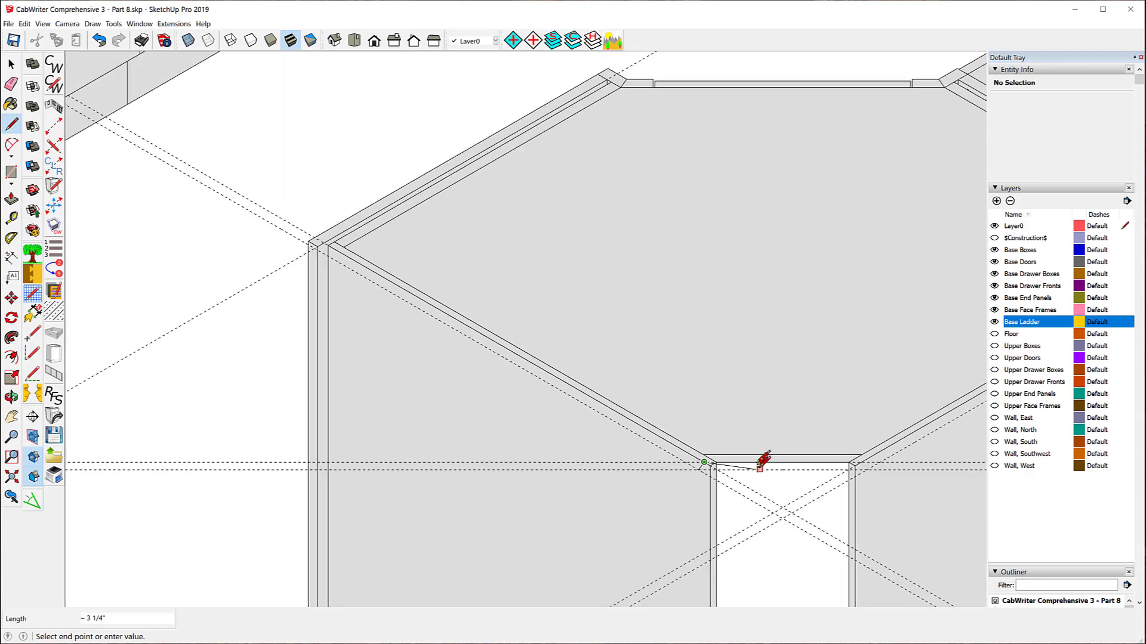
click(323, 242)
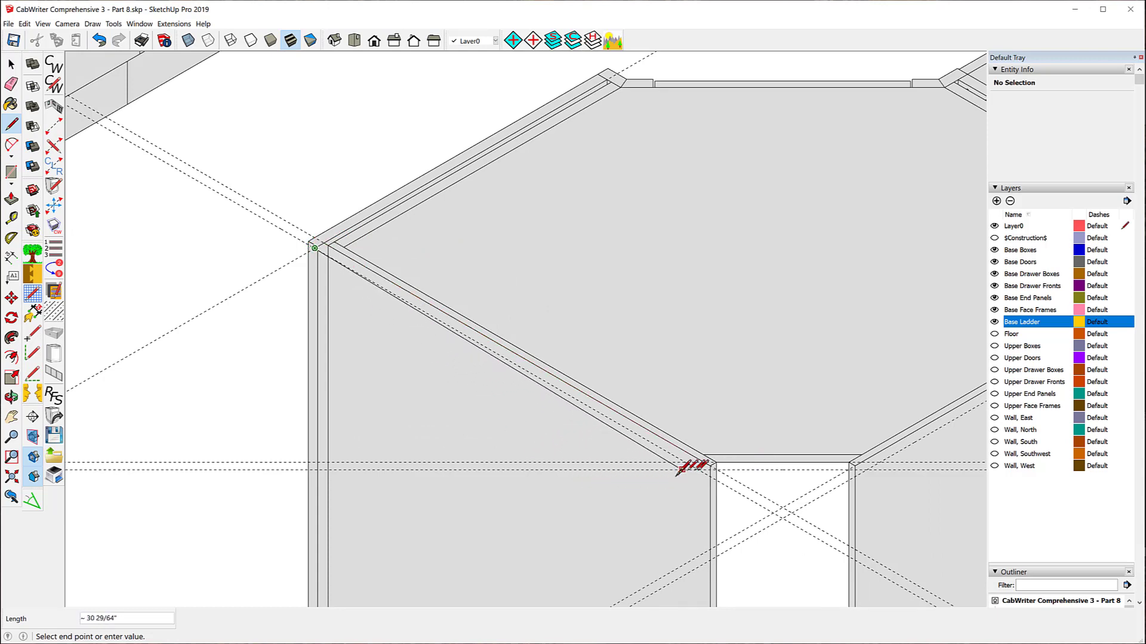
click(699, 470)
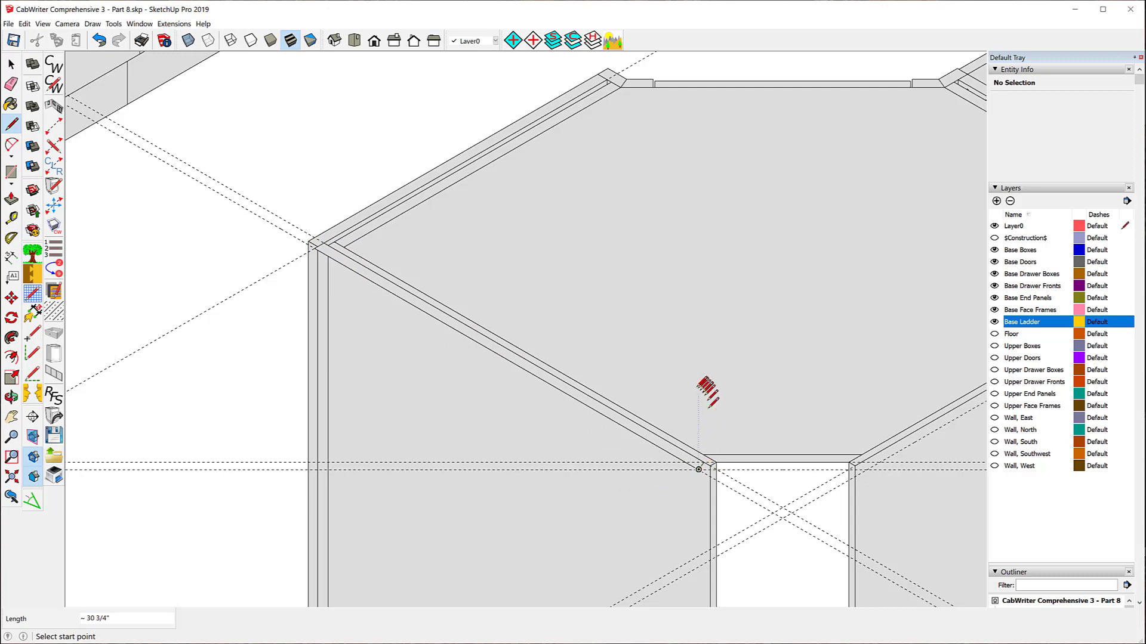
Step: Push/Pull the back sheet's top profile 30 3/4" down to the bottom edge of the end panel
shift+middle_drag(696, 379, 812, 214)
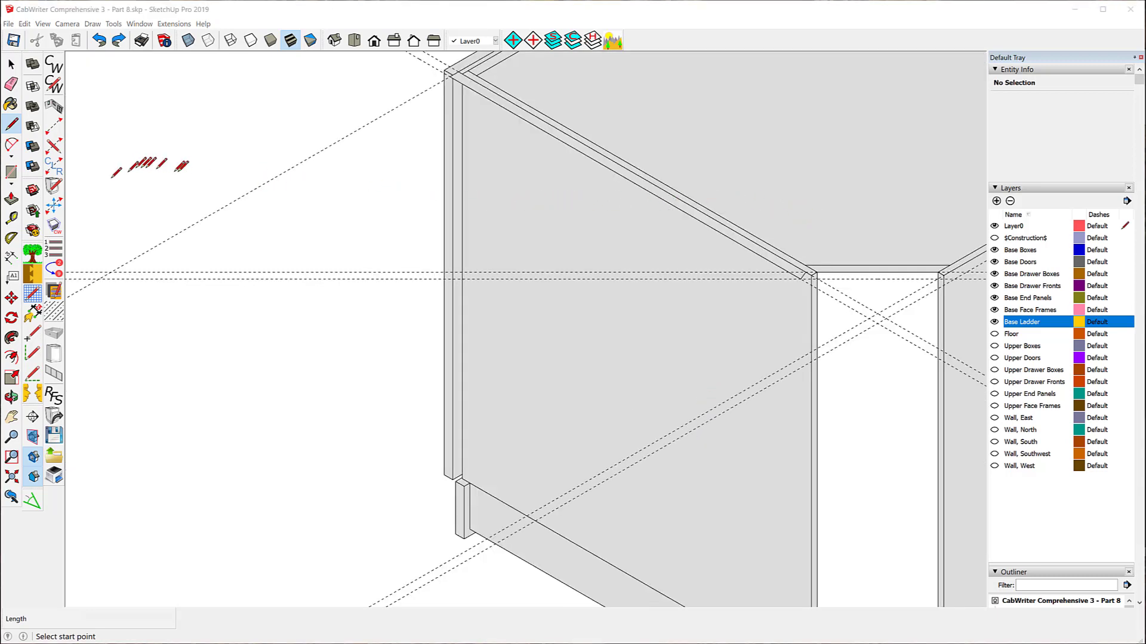
click(13, 201)
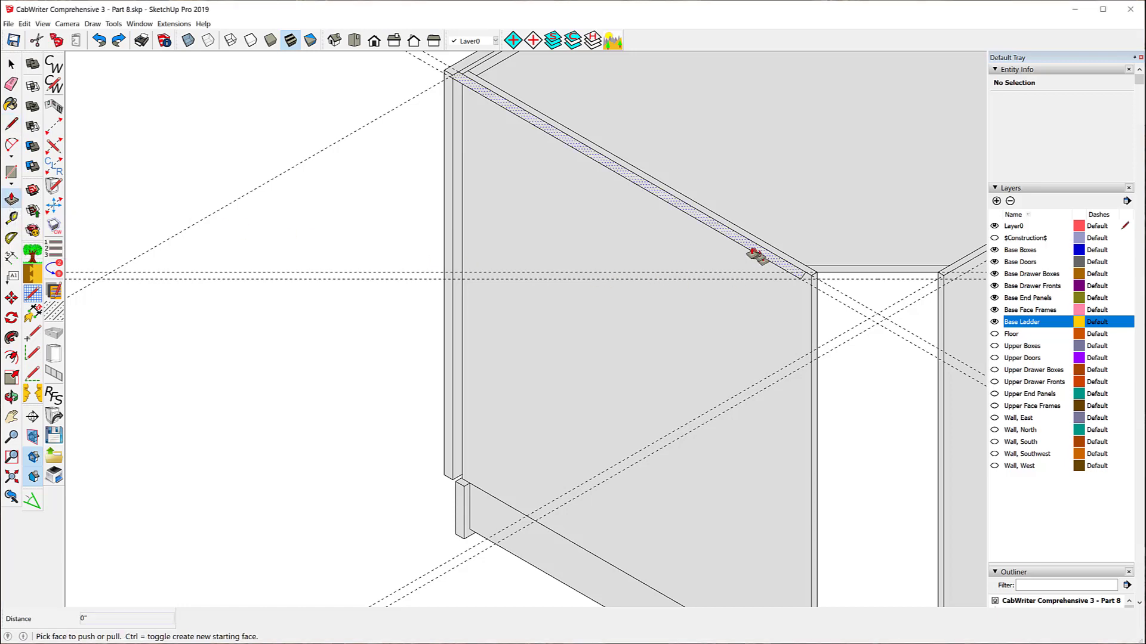
drag(750, 254, 444, 482)
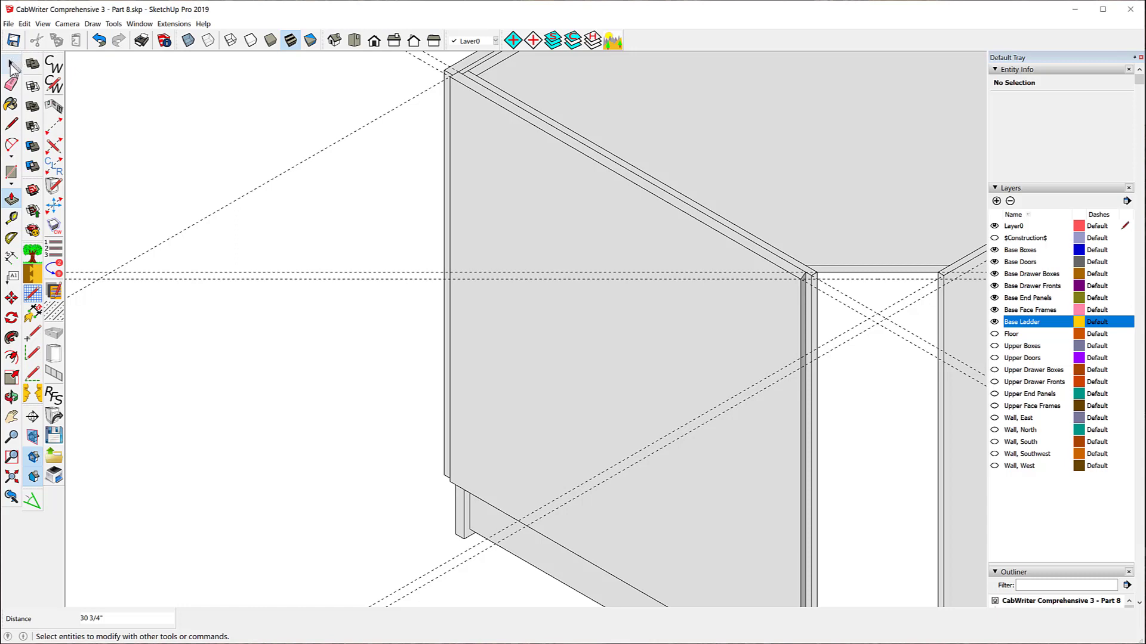
Step: Start making the new panel a CabWriter component for cabinet C4L with type (SP) Sheet Panel and sub-type End Sheet
click(11, 66)
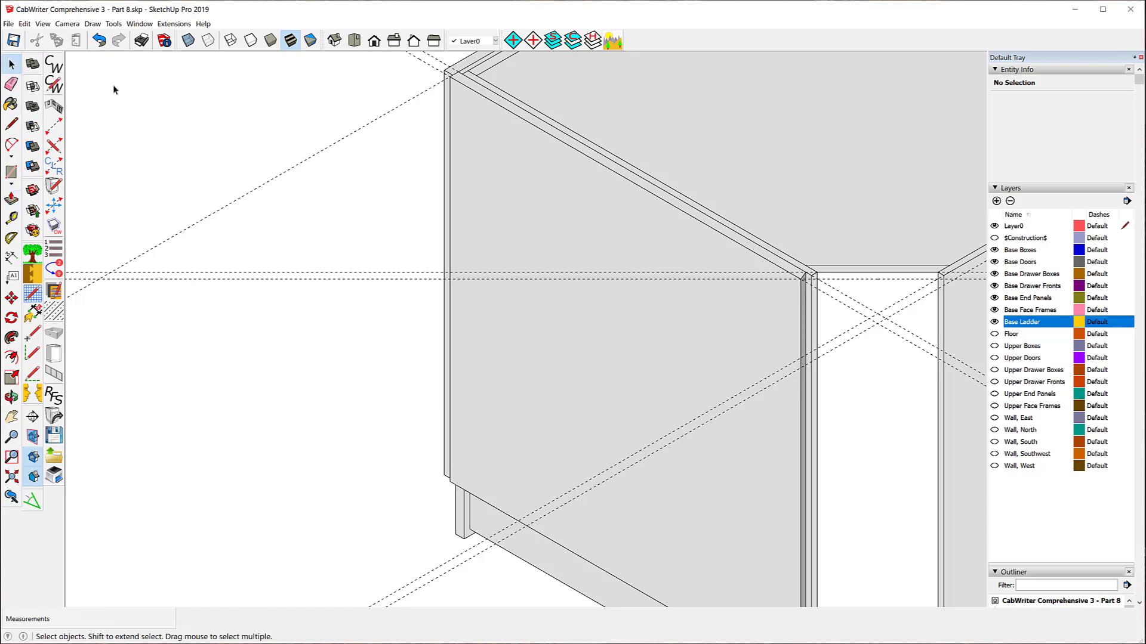
click(466, 67)
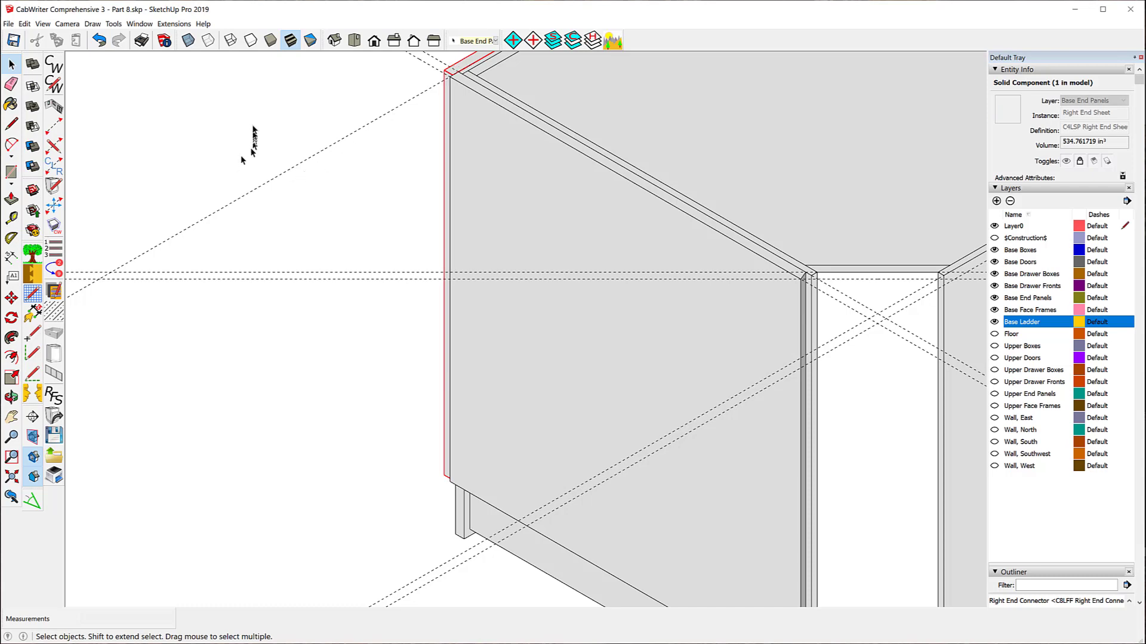
click(251, 127)
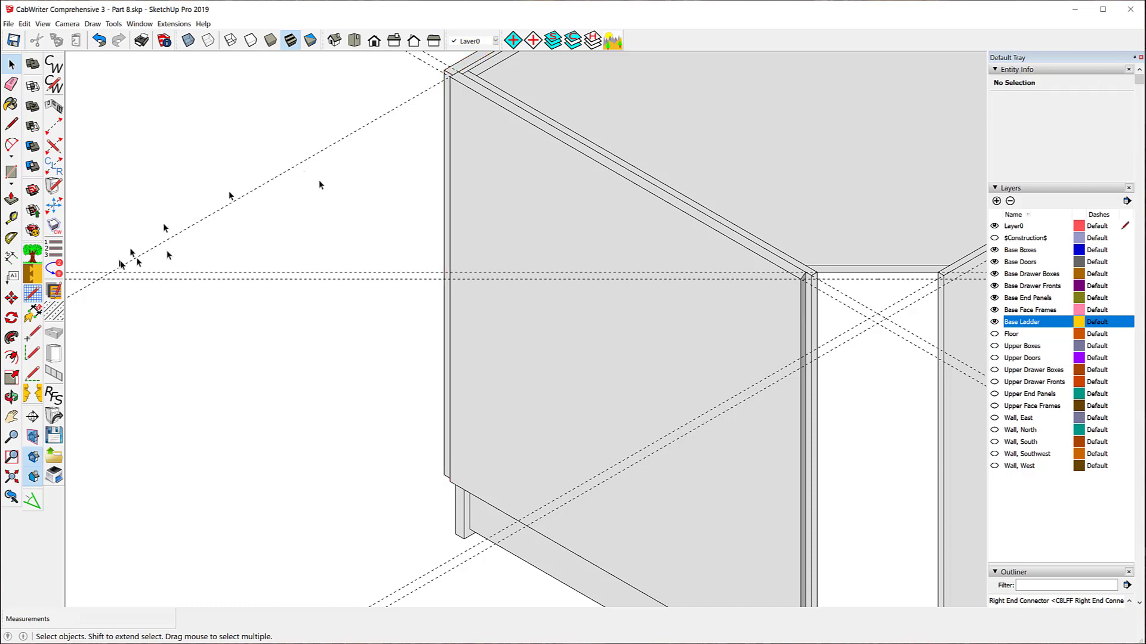
double_click(550, 204)
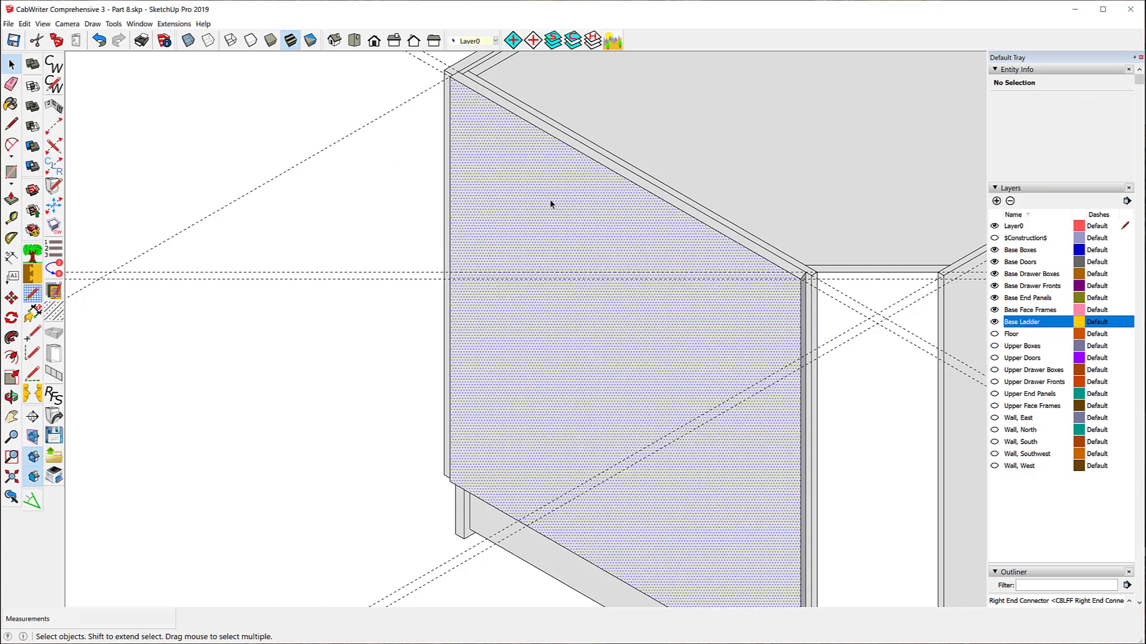
click(55, 226)
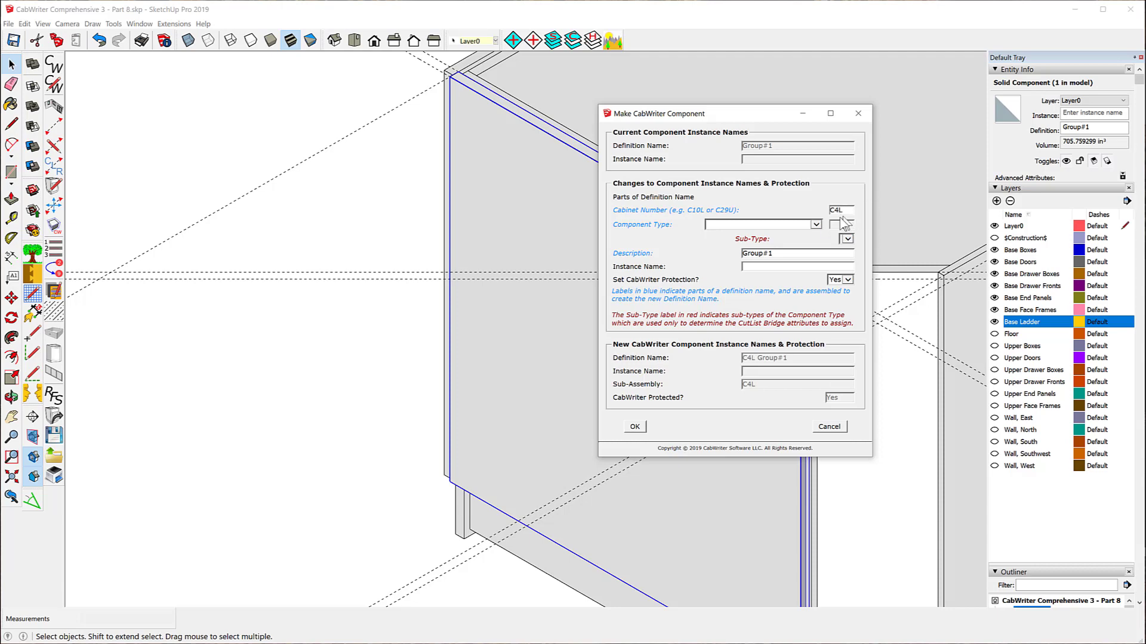
click(816, 225)
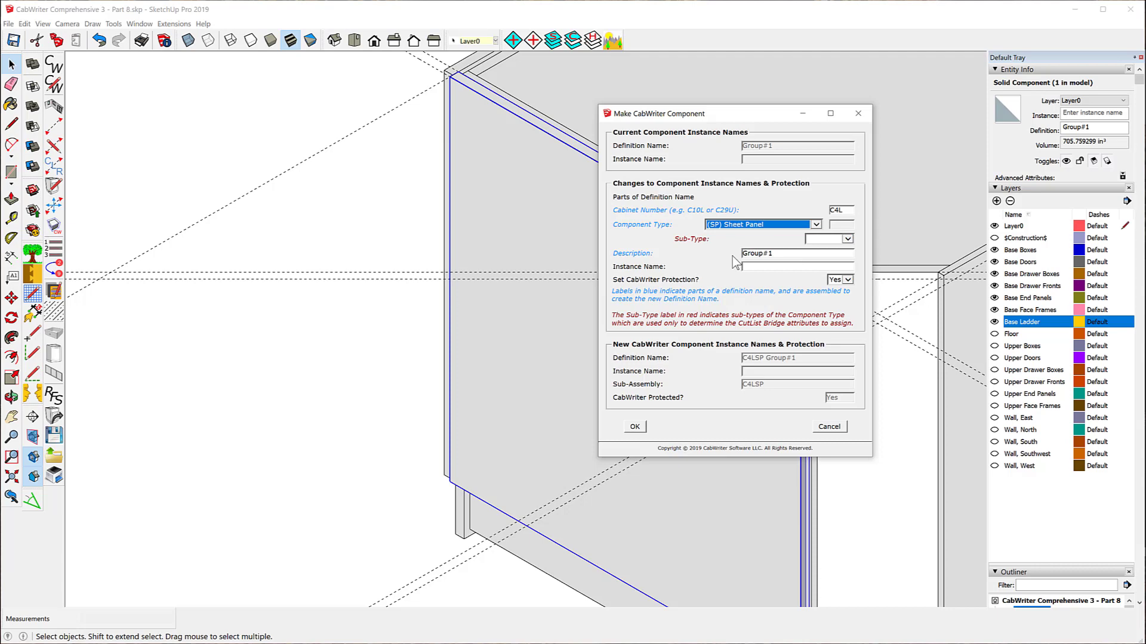
click(849, 240)
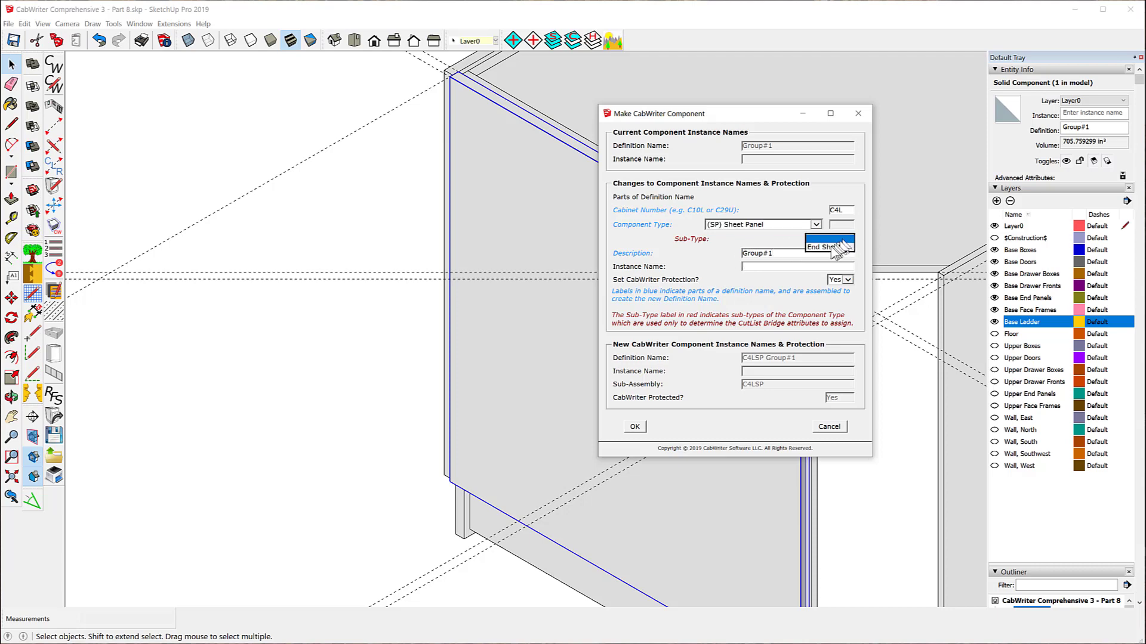
click(837, 250)
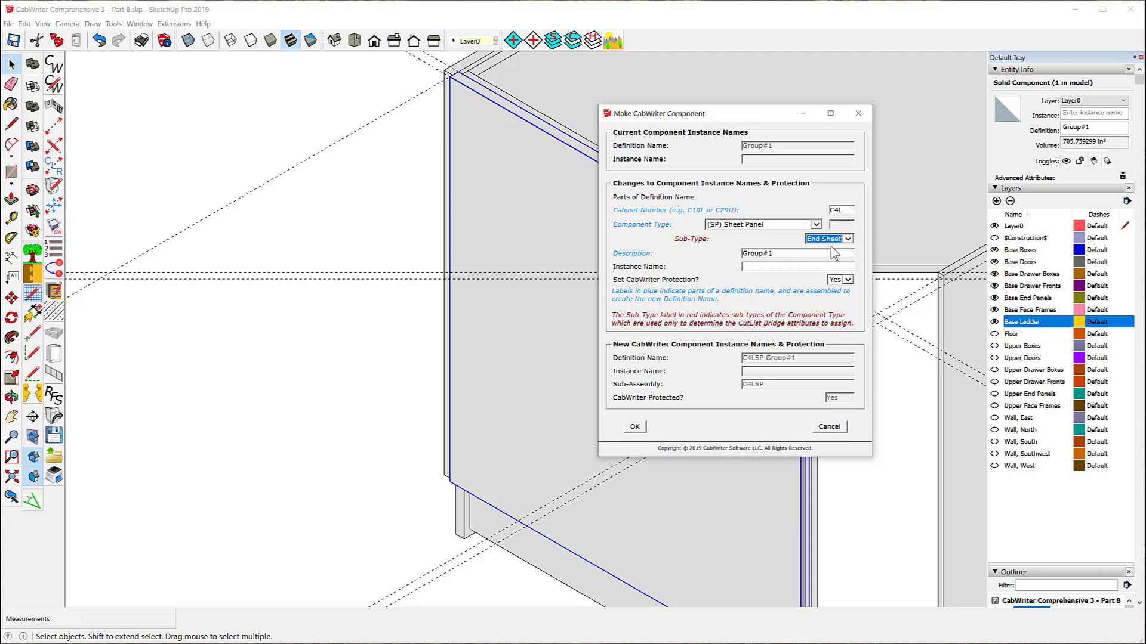
Step: Set the component's description and instance name to "Back Sheet" and create it
click(787, 256)
text(Back Sheet)
drag(789, 253, 731, 249)
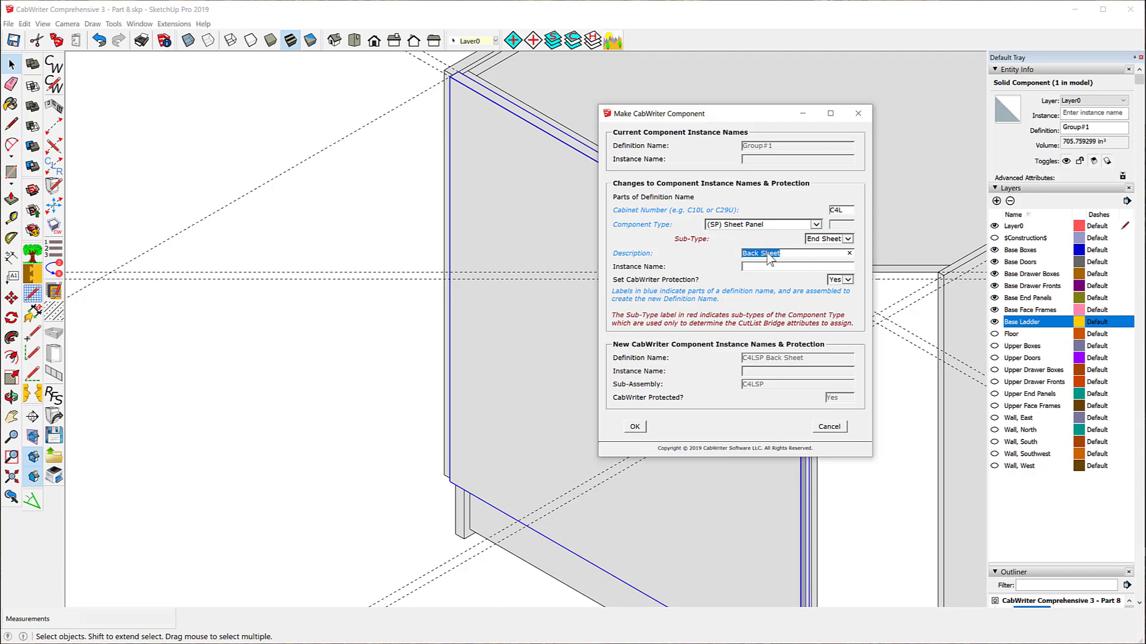
right_click(769, 256)
click(789, 285)
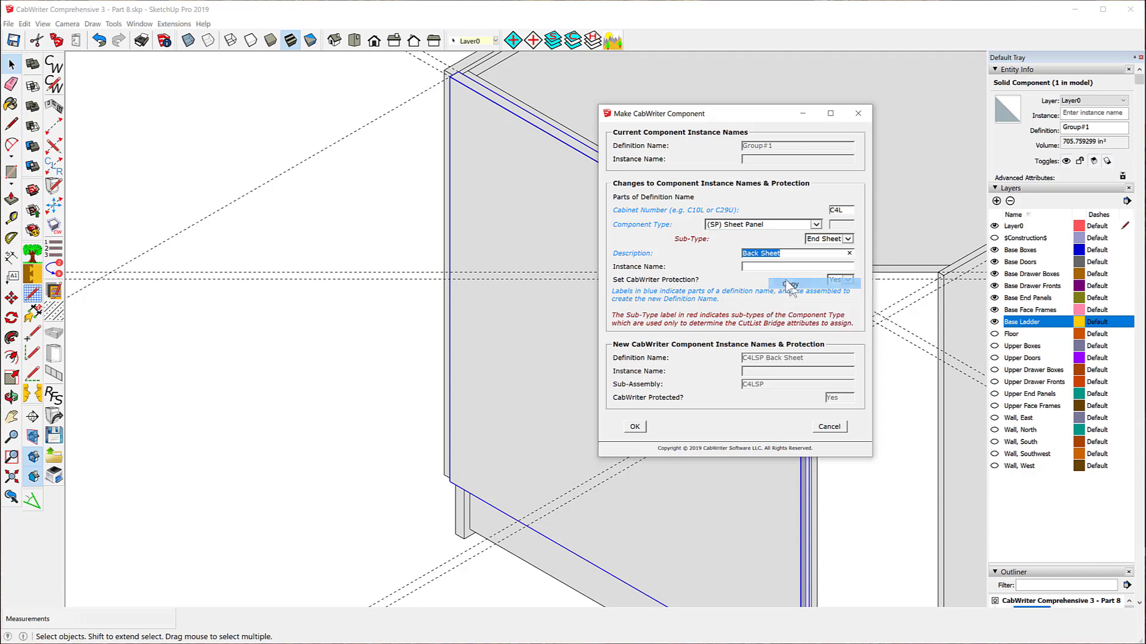
right_click(757, 266)
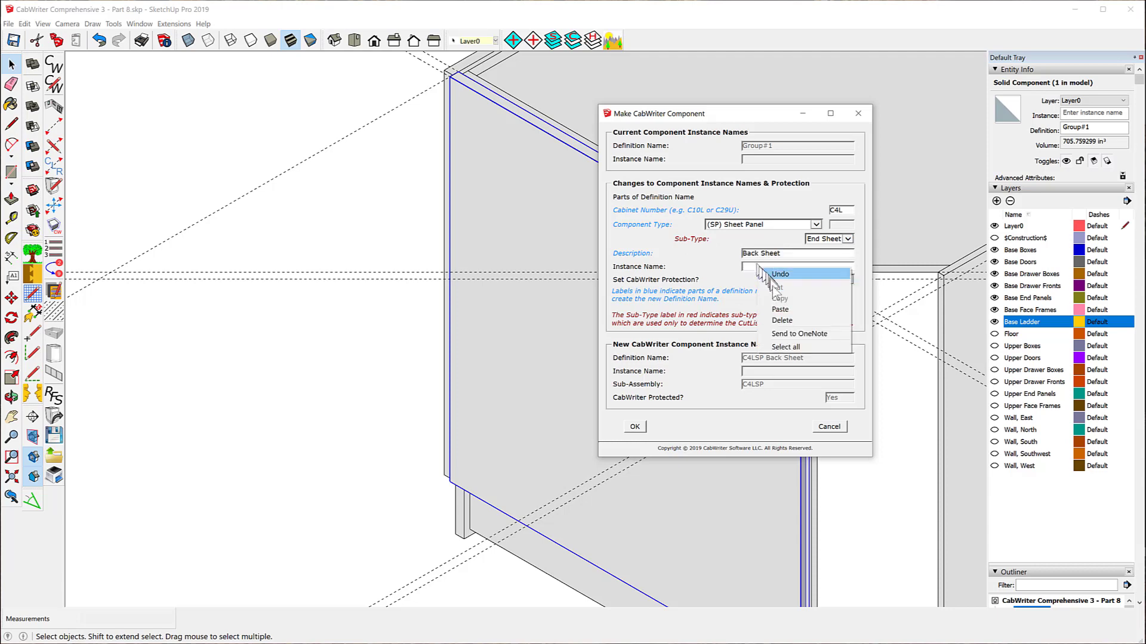
click(780, 309)
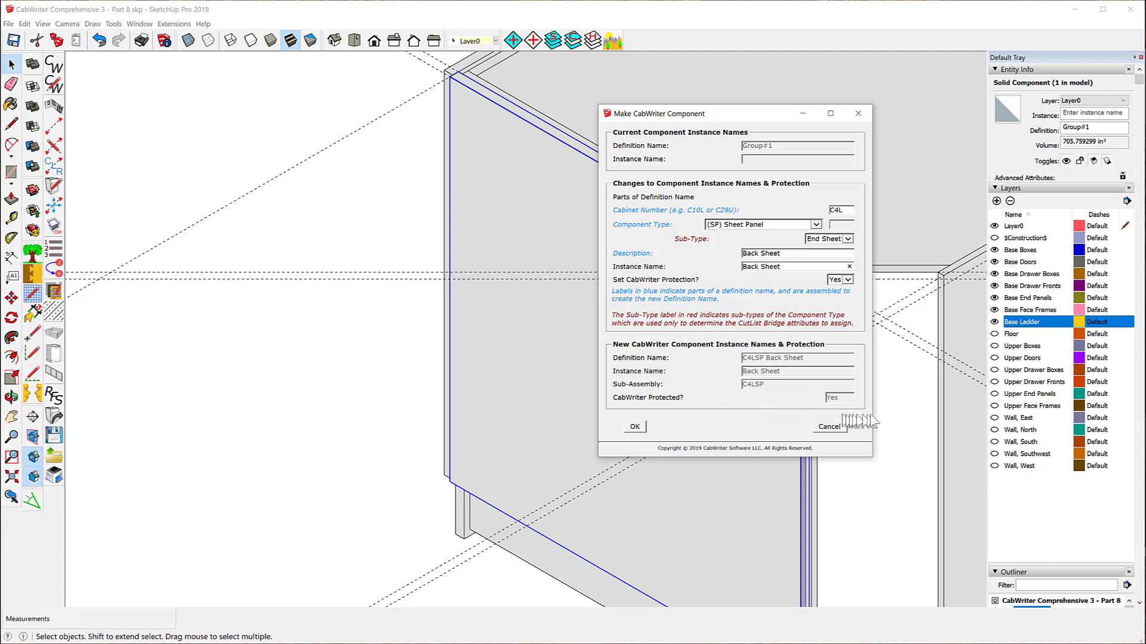
click(634, 426)
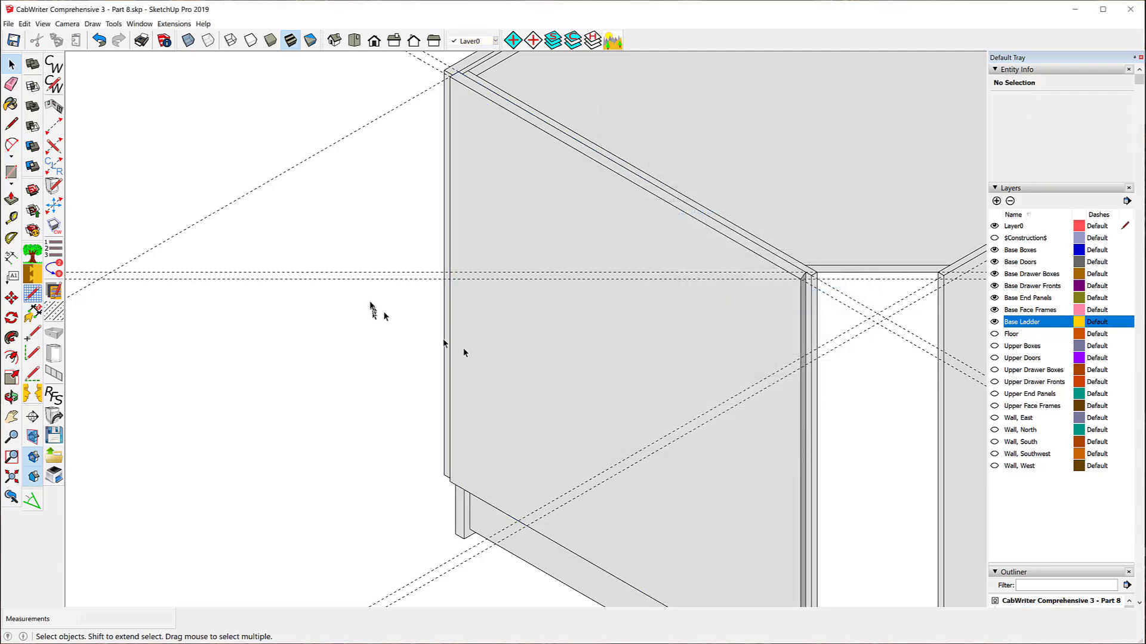
Step: Unlock the Right Back component of the cabinet box, directly behind the new back sheet
scroll(302, 234, down, 2)
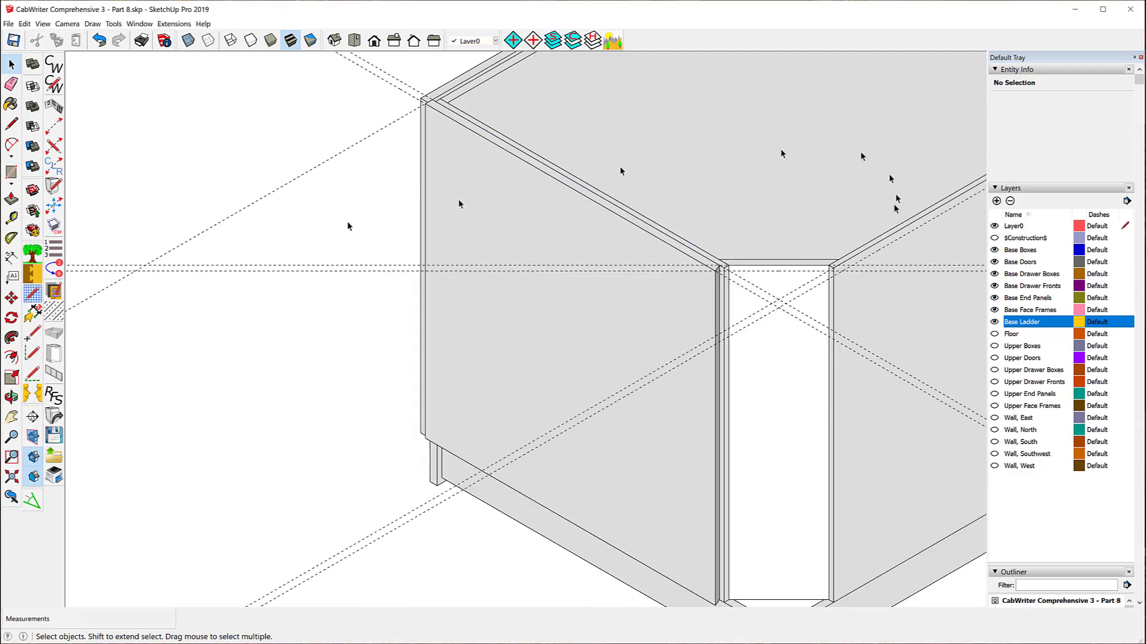
scroll(808, 258, up, 1)
scroll(722, 280, up, 1)
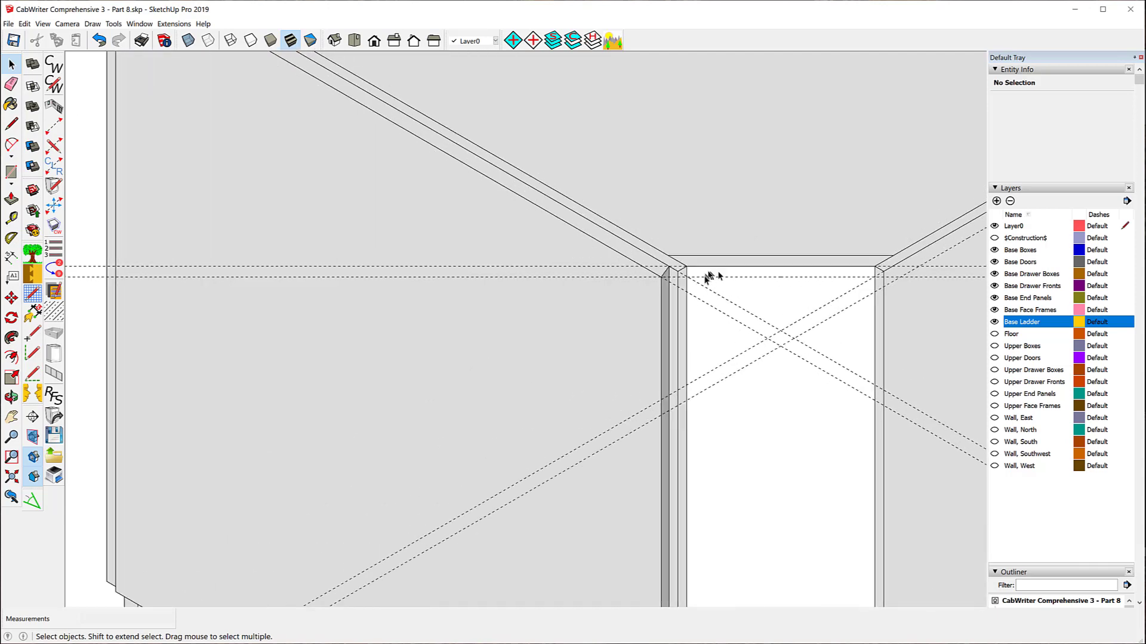
scroll(705, 278, up, 2)
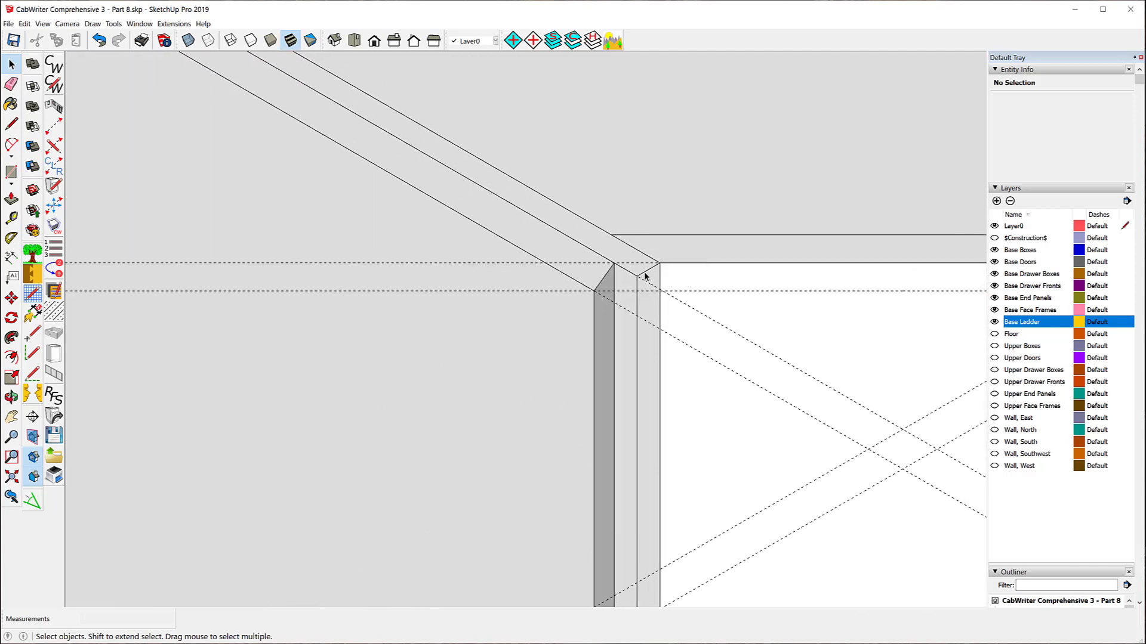
click(644, 276)
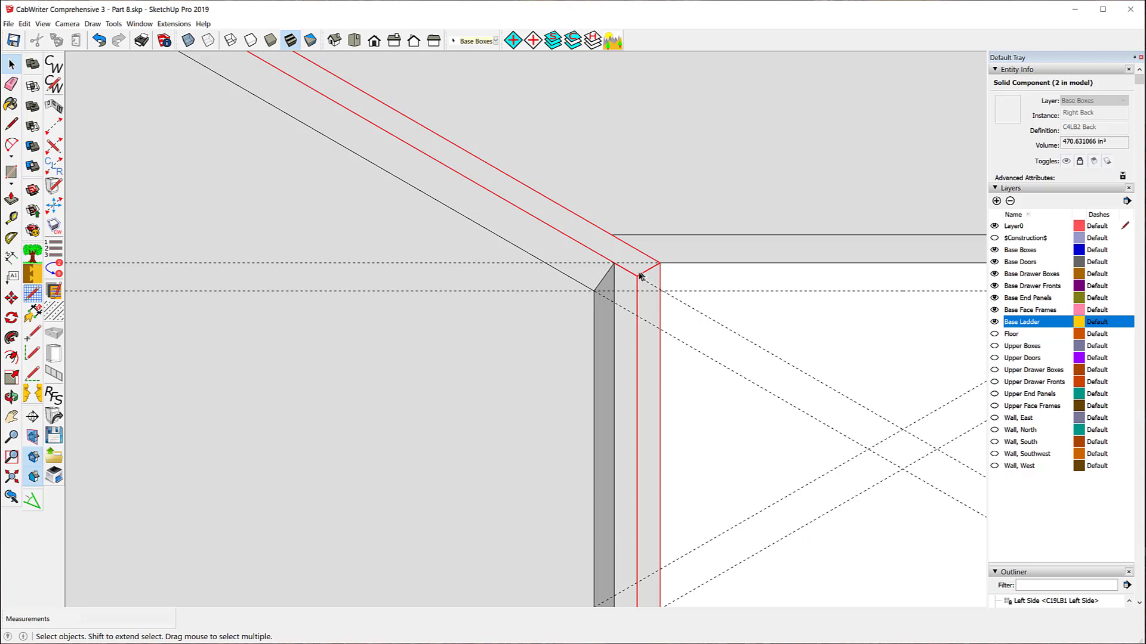
scroll(438, 266, down, 2)
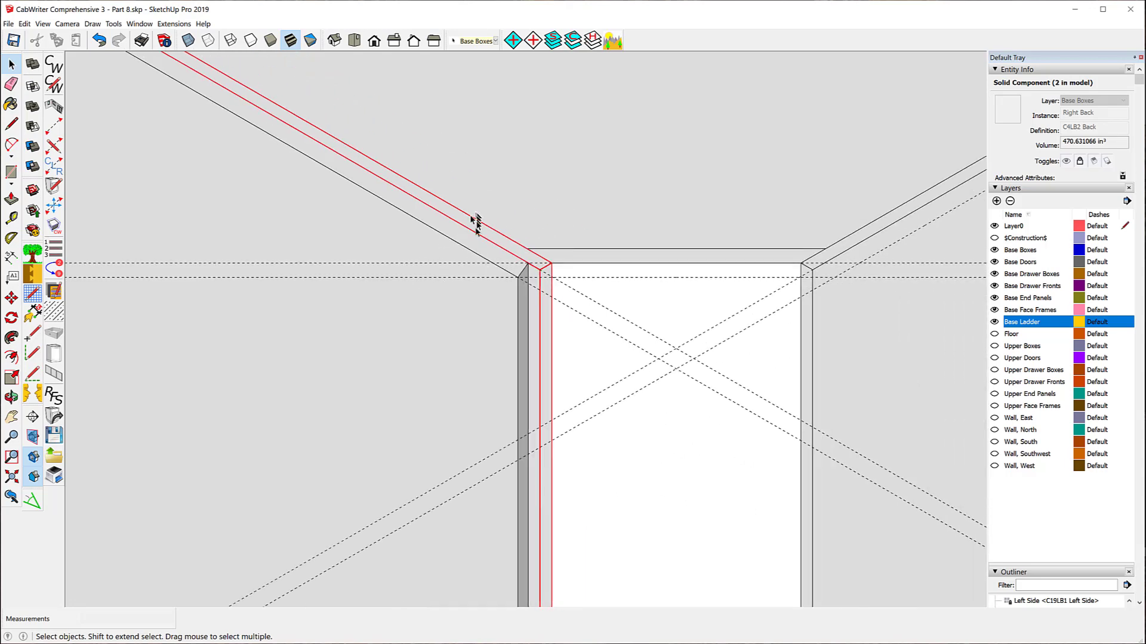
right_click(473, 233)
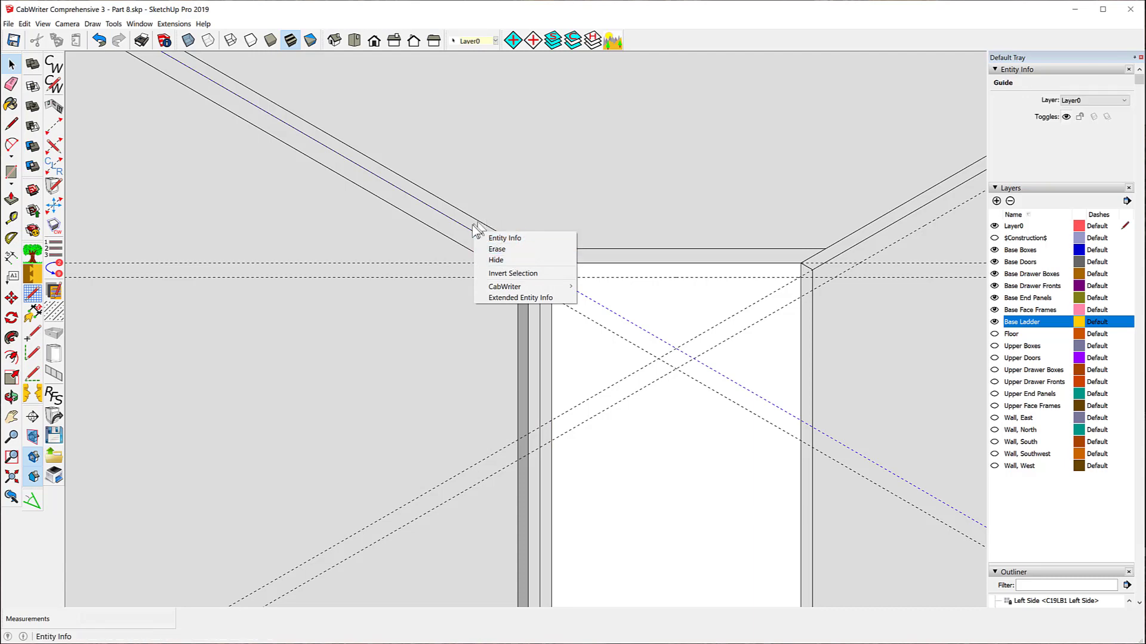
click(481, 234)
right_click(473, 229)
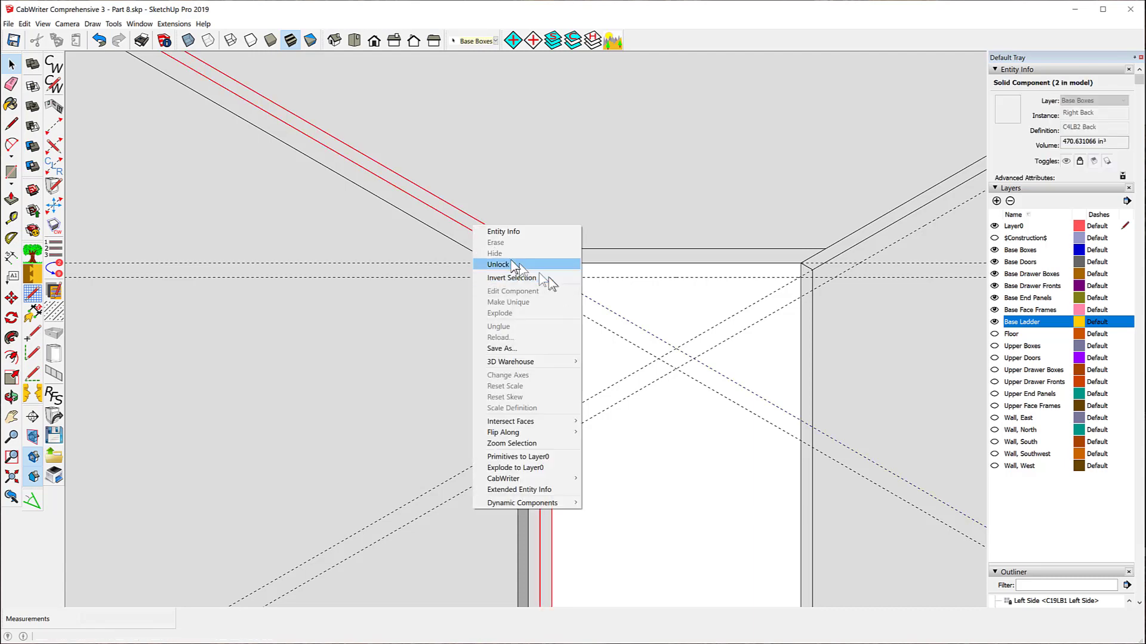
click(508, 264)
Step: Open the Right Back component for editing, unlocking all of its instances
right_click(522, 257)
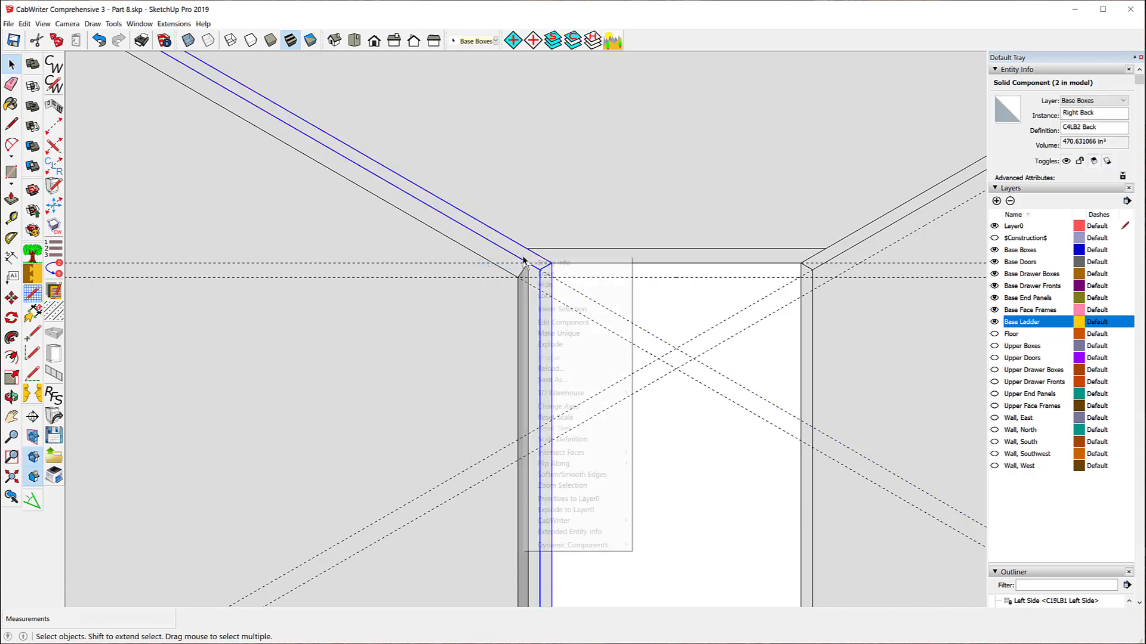
click(570, 322)
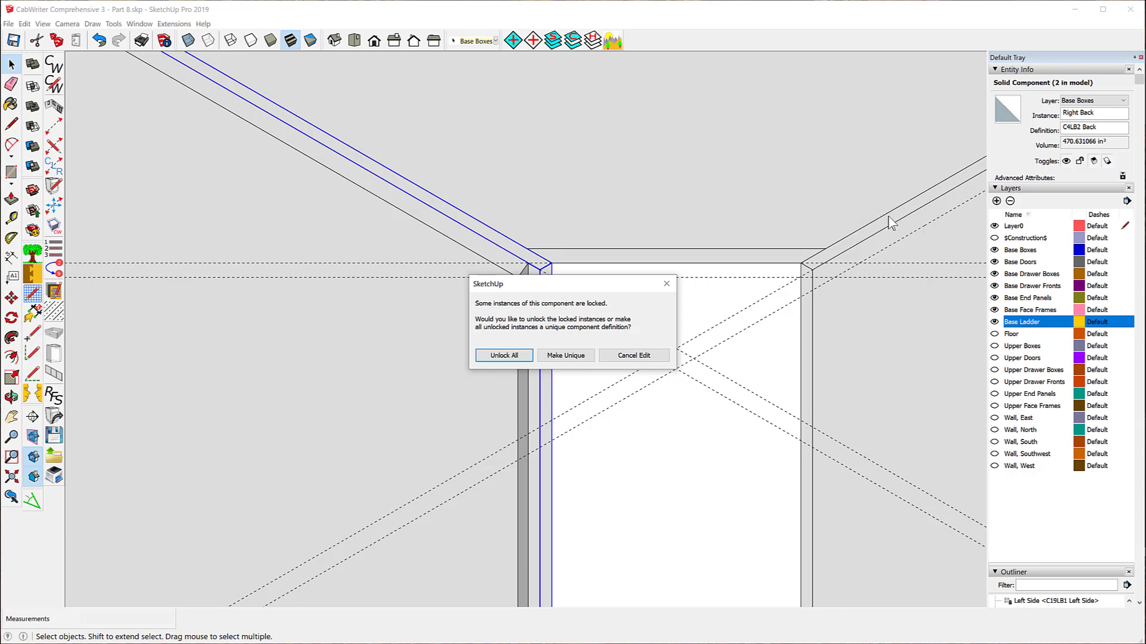
click(505, 356)
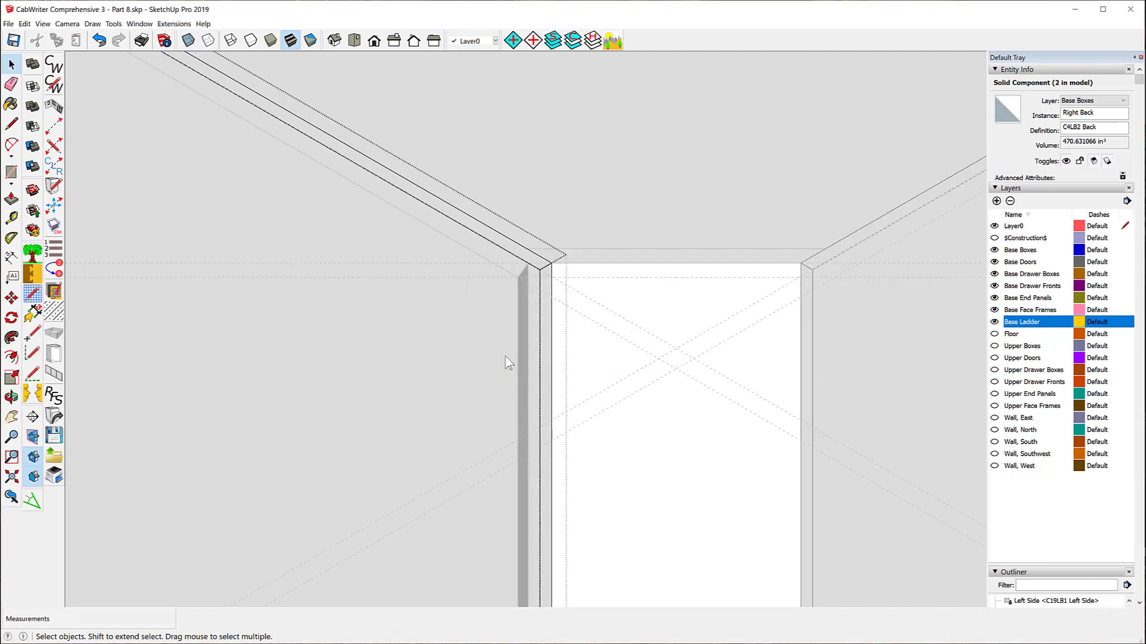
Step: Draw a line across the Right Back's top face from its outer end corner to the mitred back sheet's edge, marking off a triangle
scroll(544, 271, up, 4)
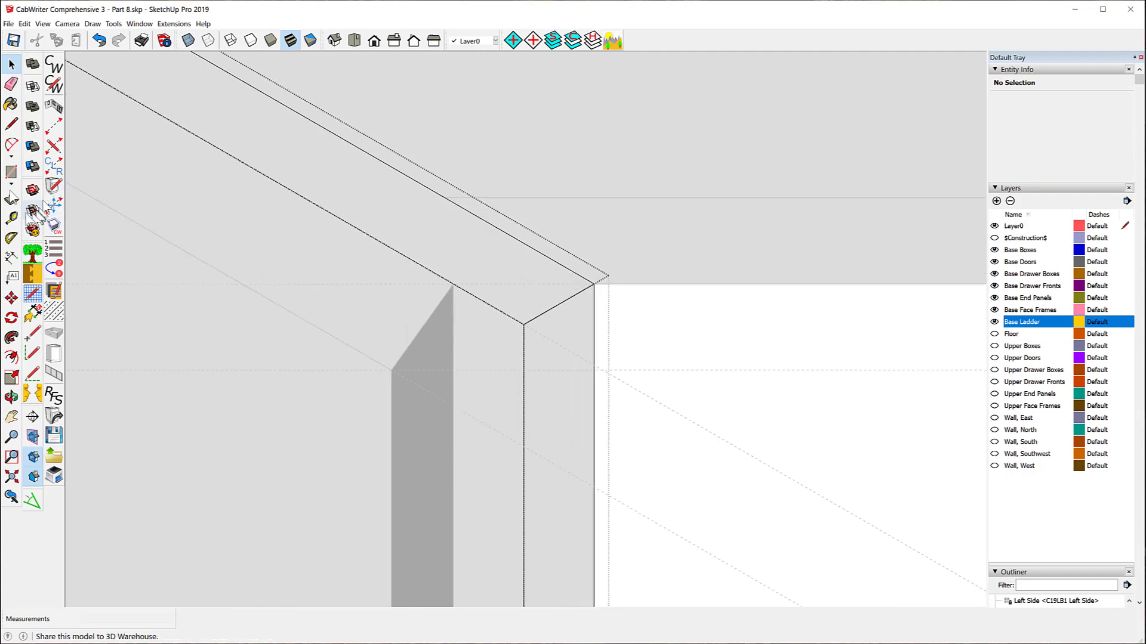
click(11, 125)
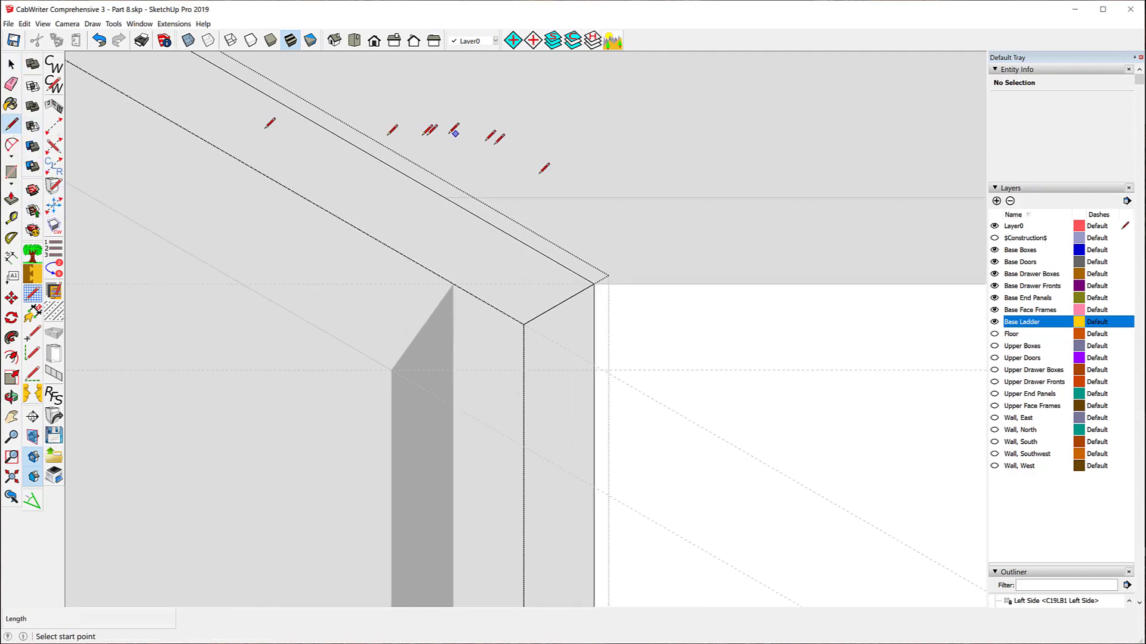
click(593, 283)
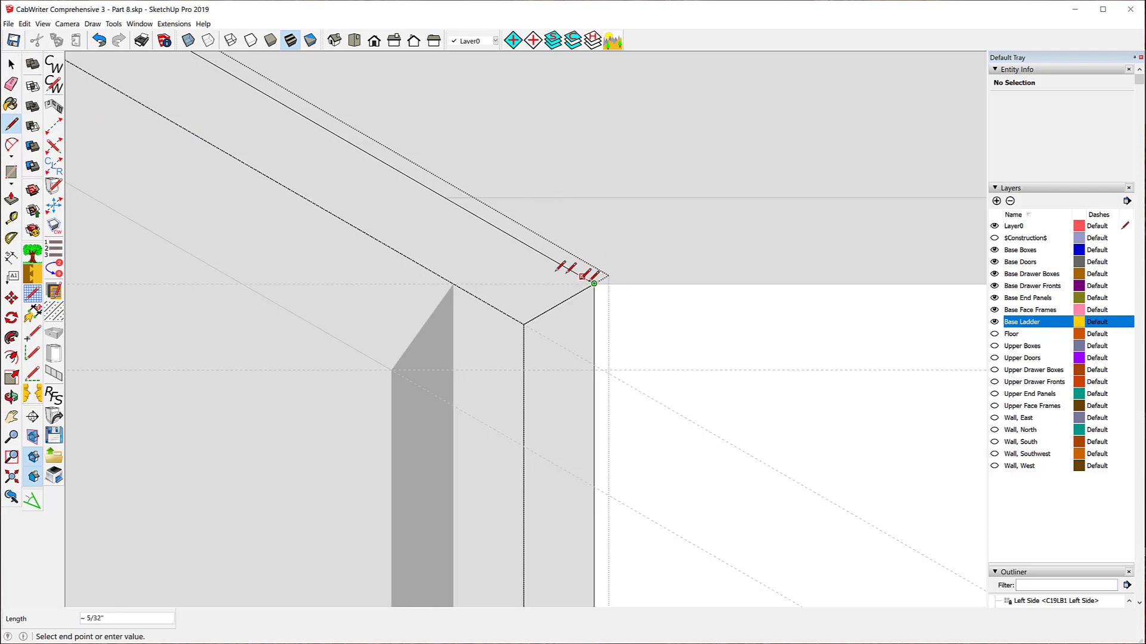
click(453, 283)
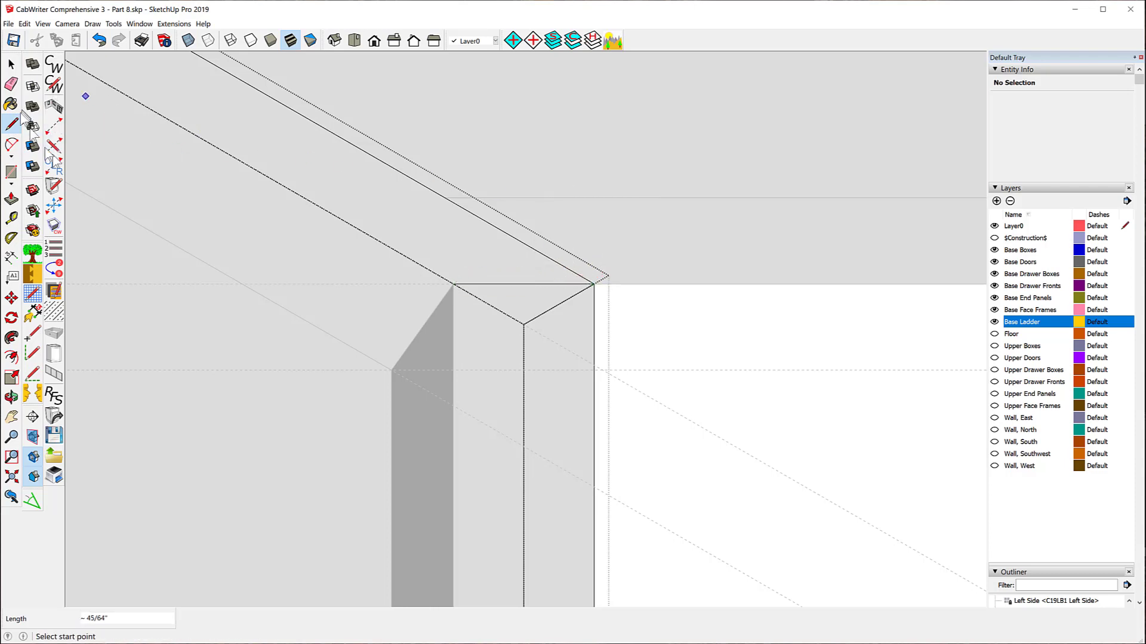
Step: Push/Pull the marked corner triangle down 30 3/4" to the panel's bottom edge to cut it away, and finish editing the component
click(12, 200)
click(530, 314)
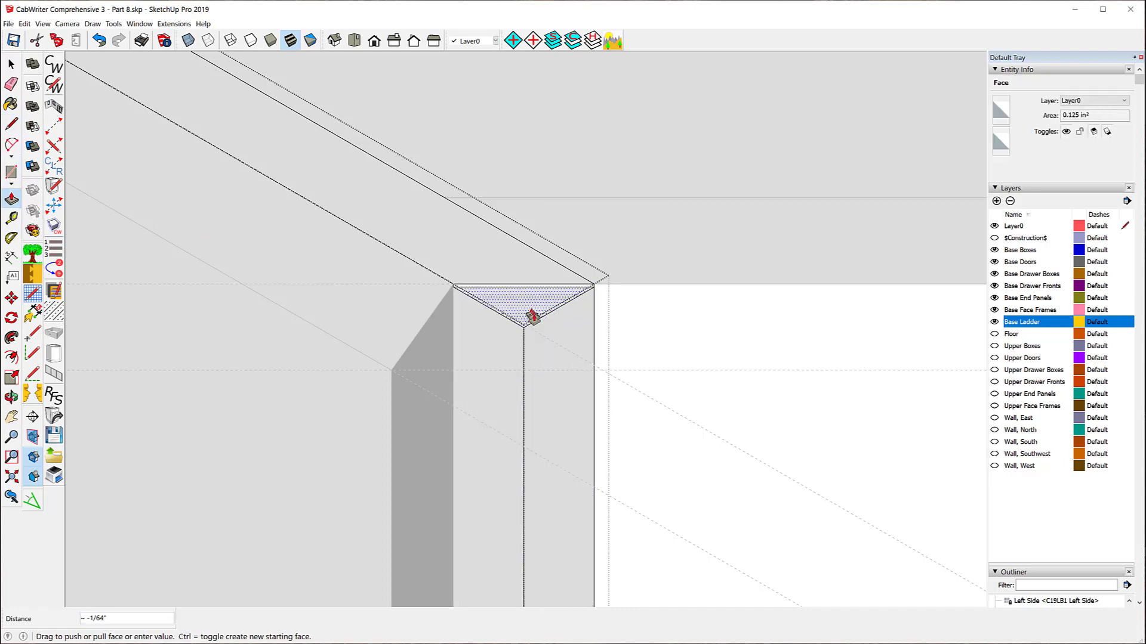
scroll(540, 281, down, 5)
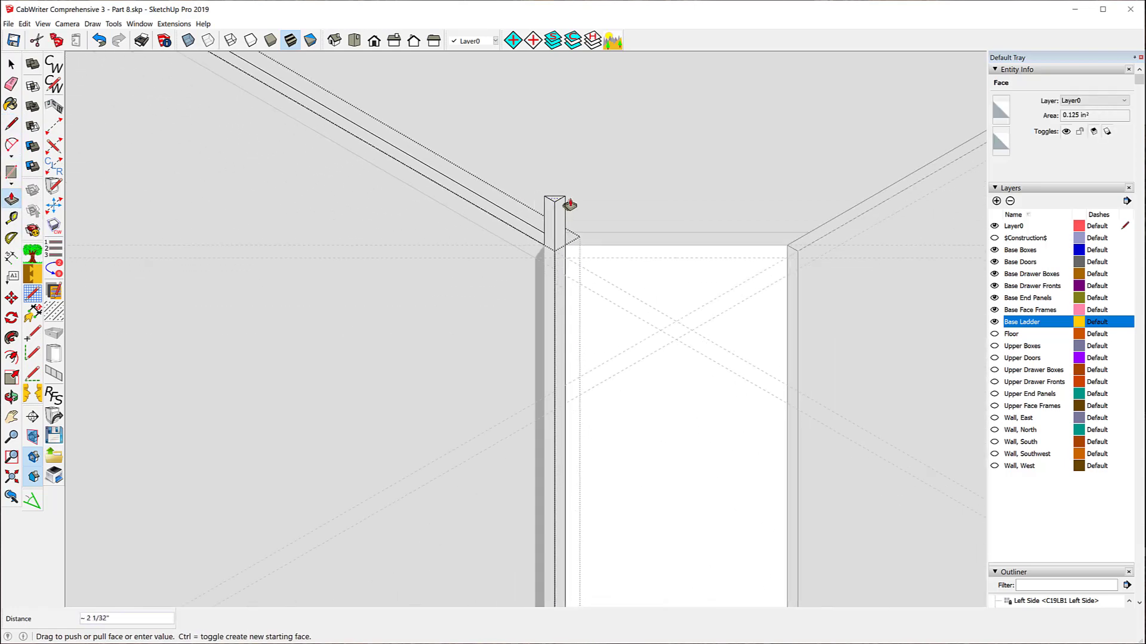
scroll(570, 204, down, 4)
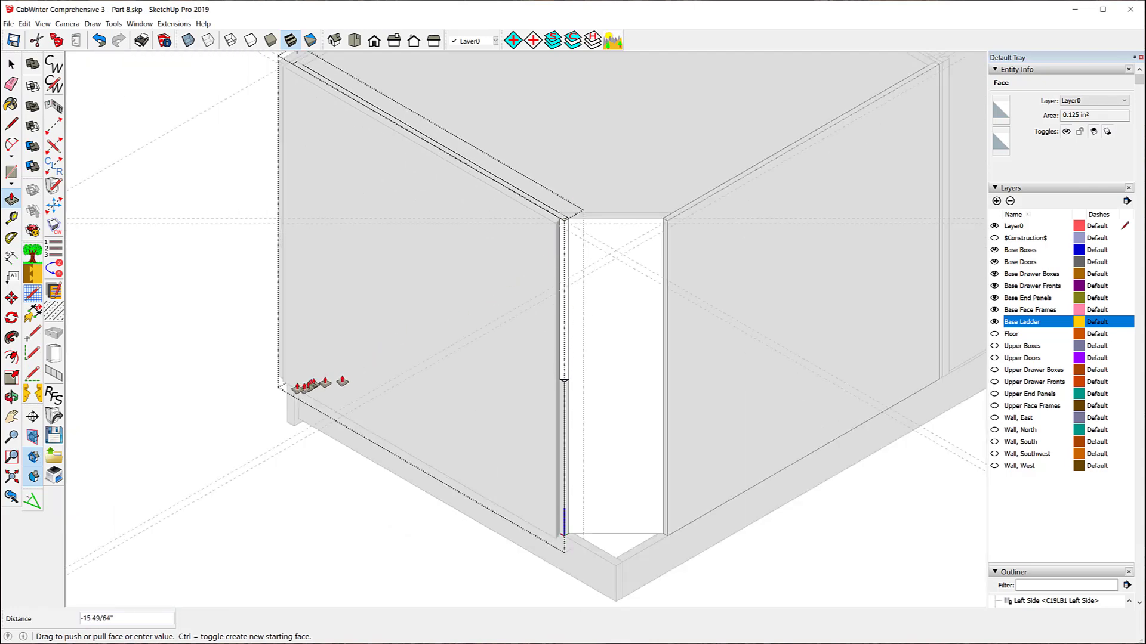
click(283, 382)
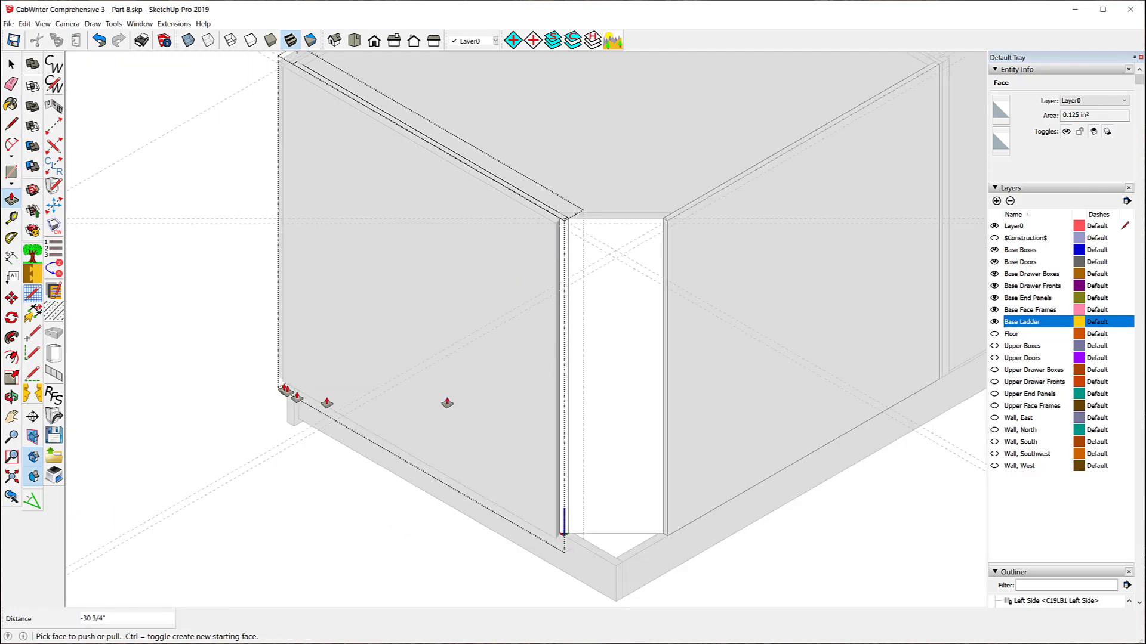
click(11, 64)
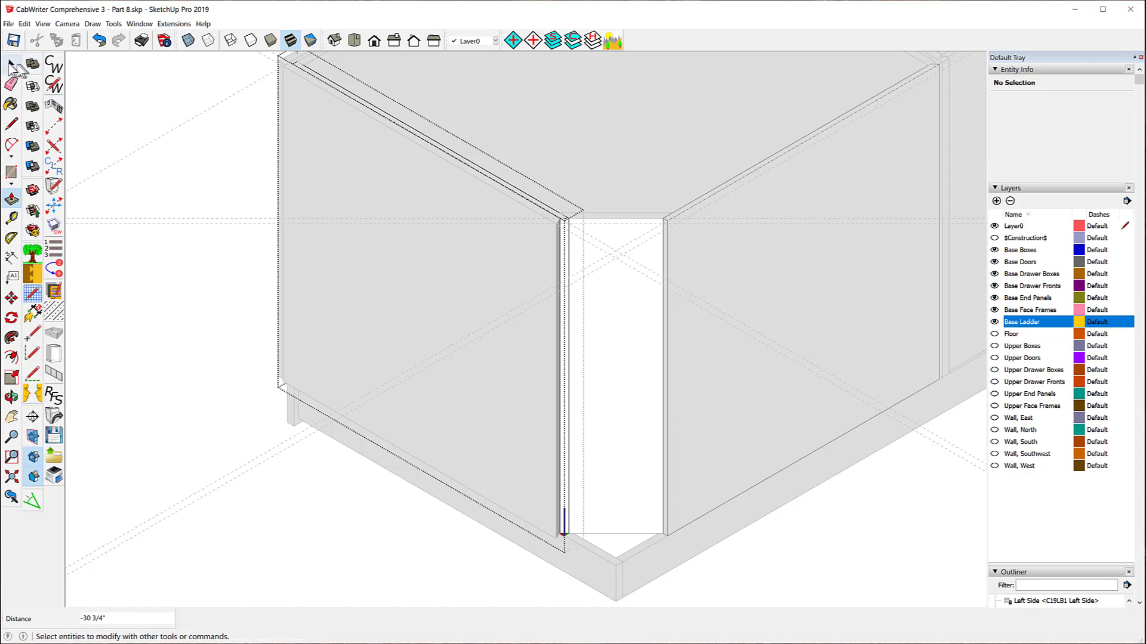
click(152, 107)
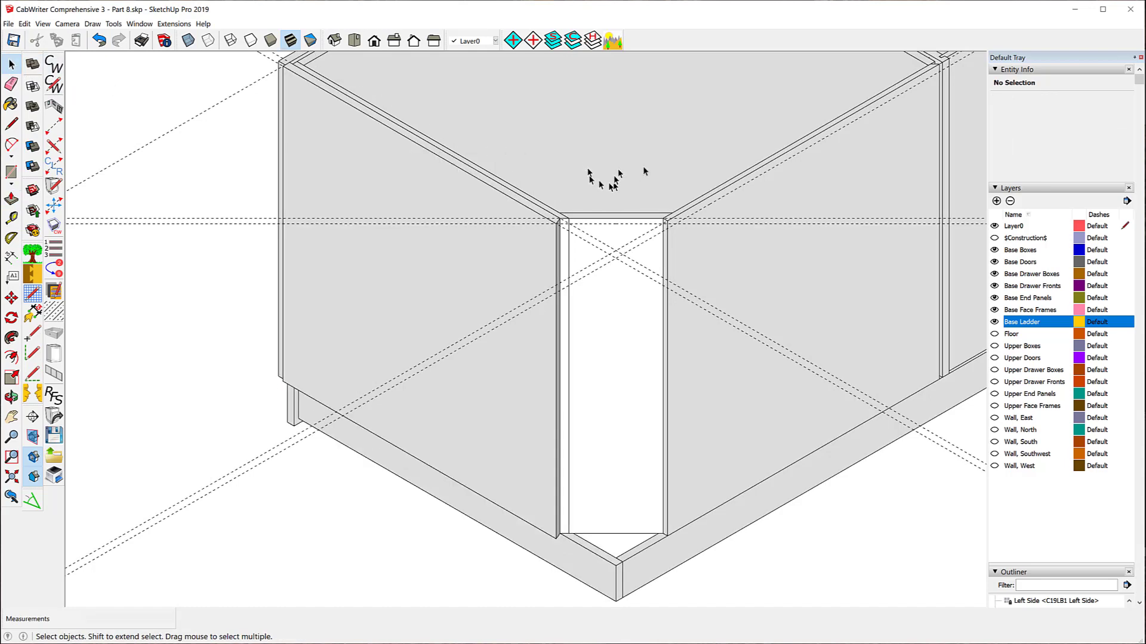
Step: Examine how both back panels meet the angled corner and how the Left Back joins the neighbouring cabinet at its far end
scroll(537, 206, down, 3)
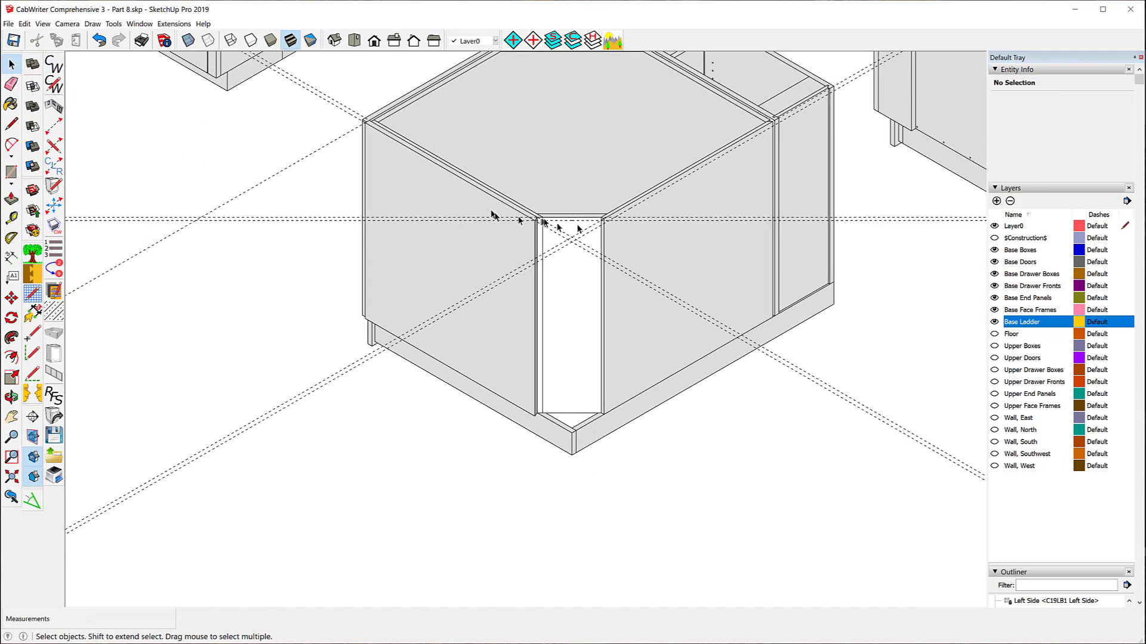
scroll(614, 222, up, 5)
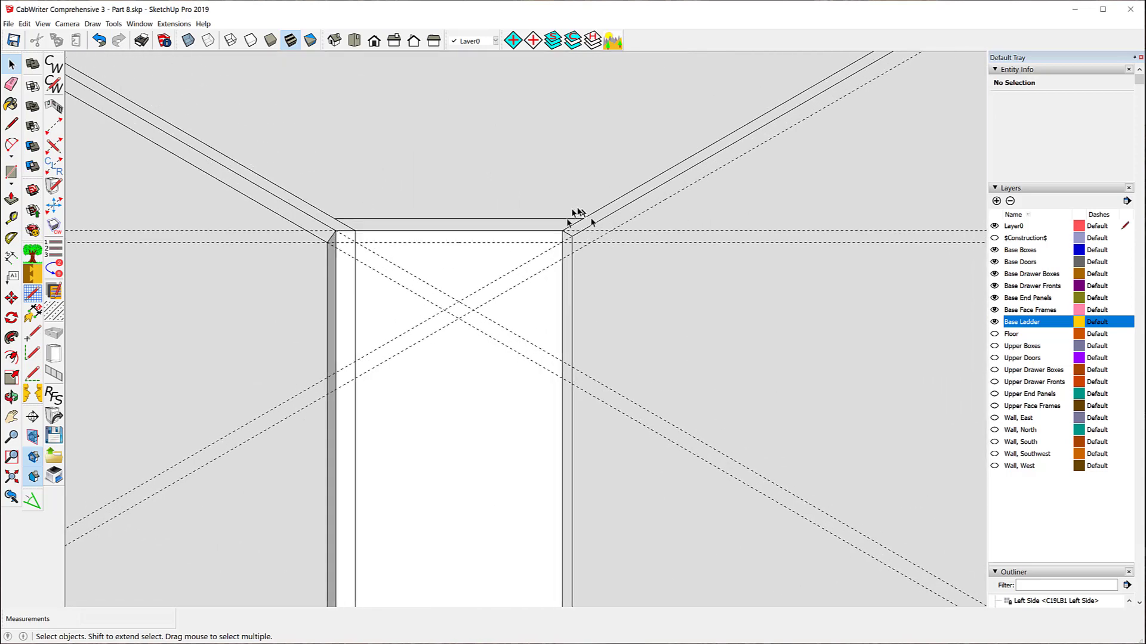
scroll(455, 250, down, 3)
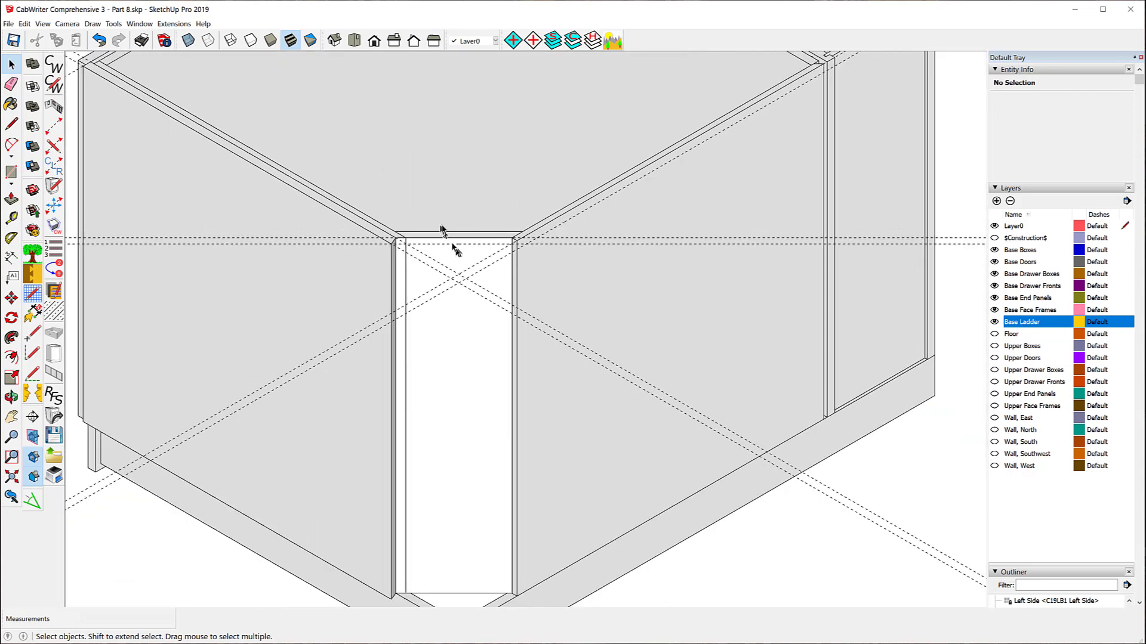
scroll(455, 249, down, 3)
scroll(703, 145, up, 6)
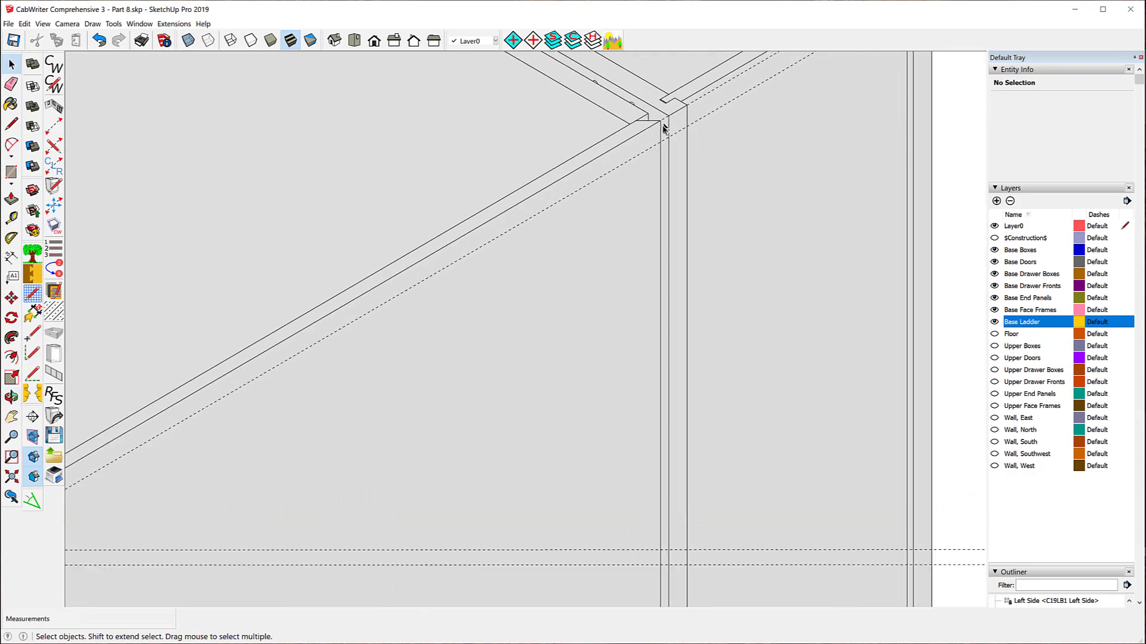
scroll(664, 128, up, 2)
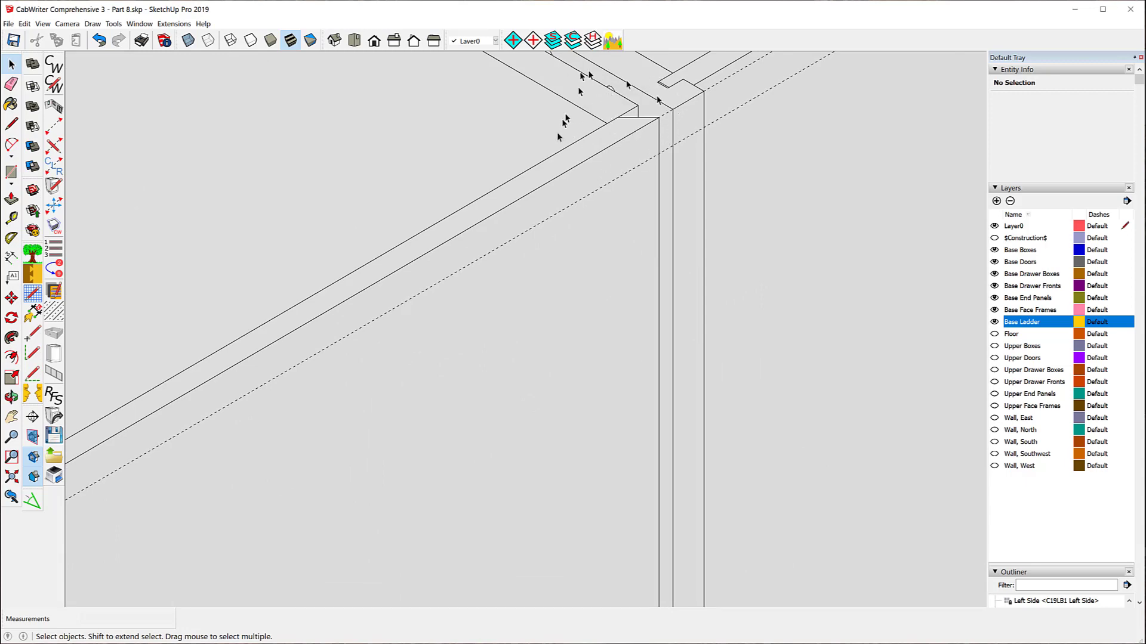
scroll(644, 141, down, 4)
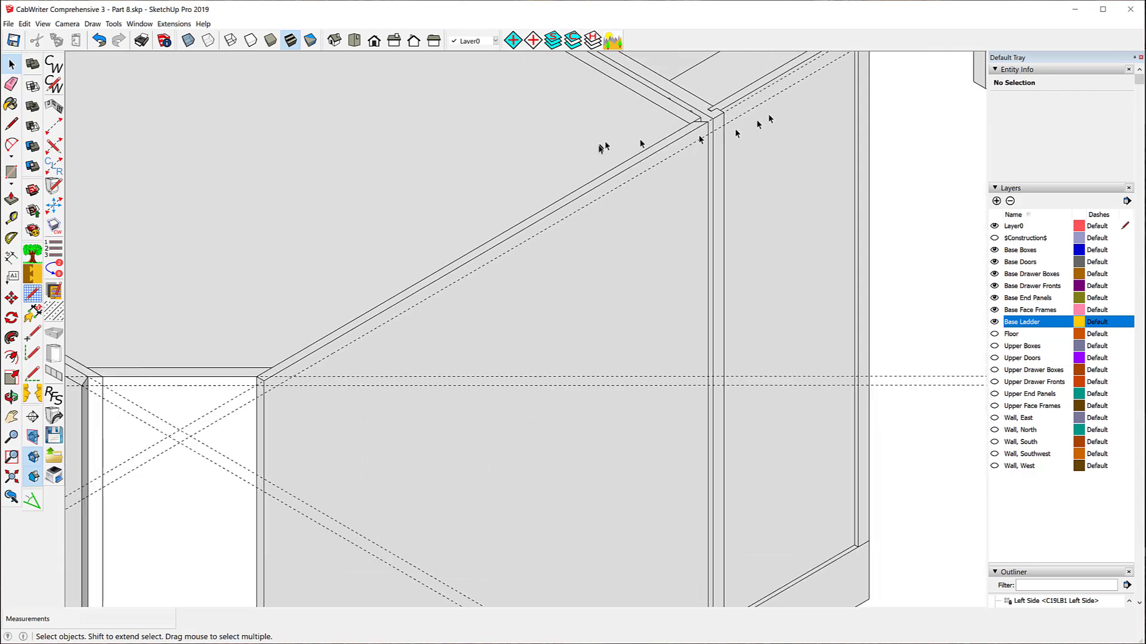
scroll(600, 147, down, 2)
scroll(595, 136, down, 1)
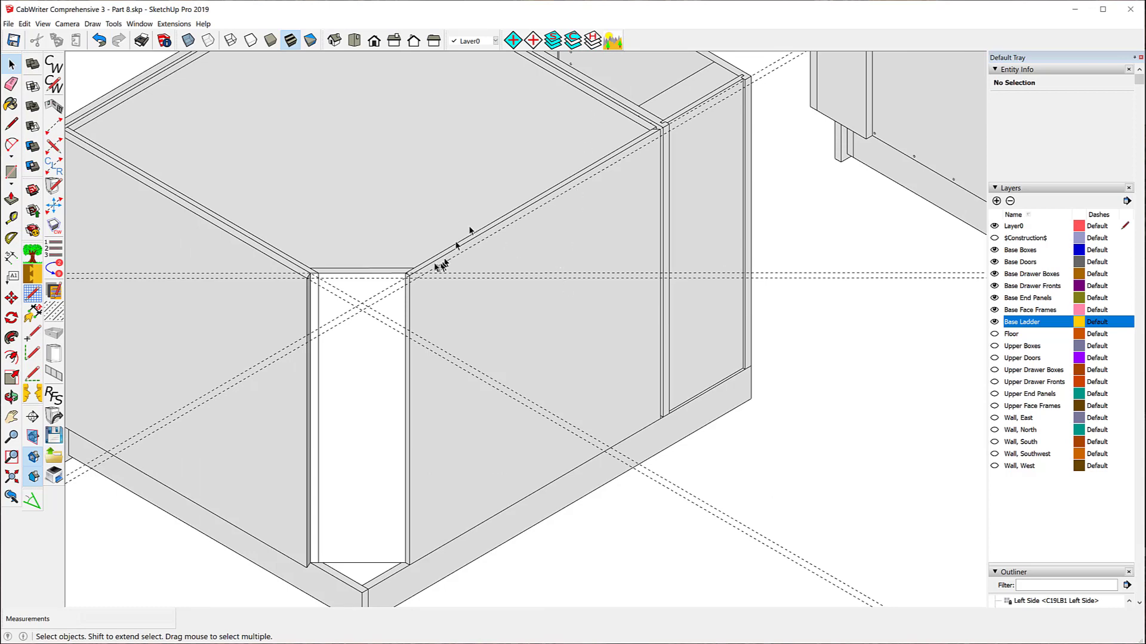
scroll(435, 267, up, 2)
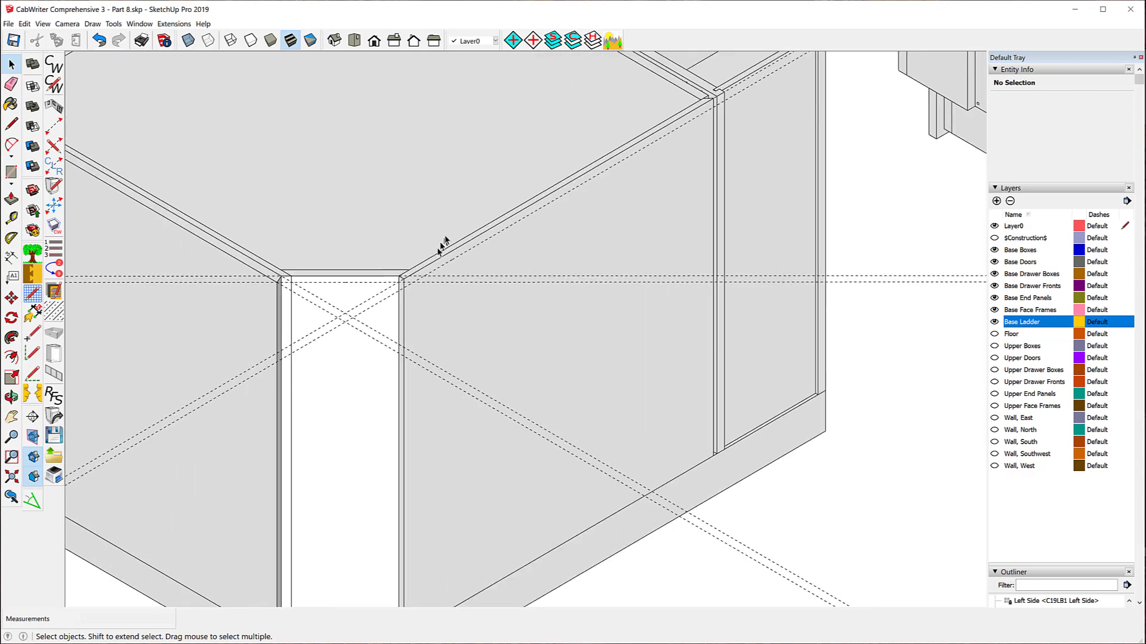
Step: Flip the Left Back component along its red axis
click(447, 255)
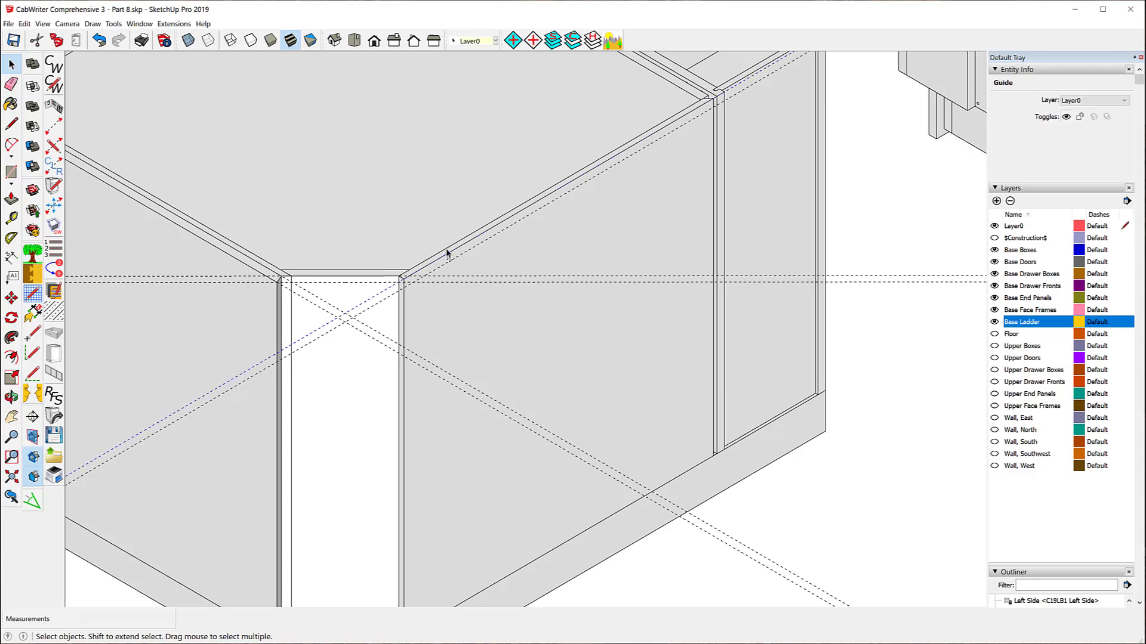
right_click(448, 250)
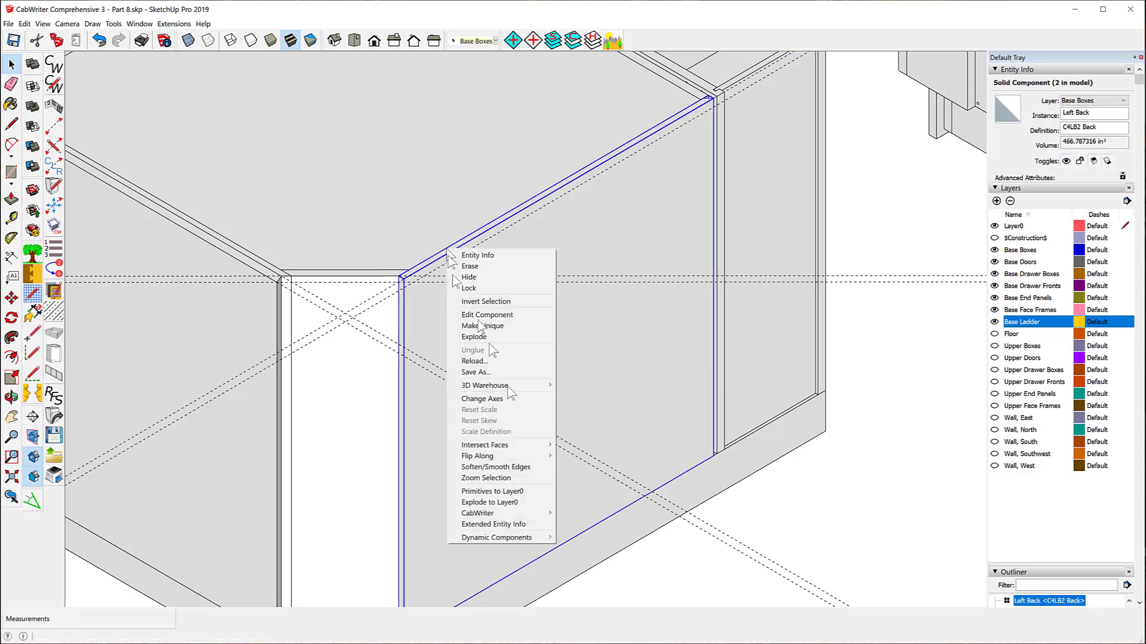
mouse_move(529, 460)
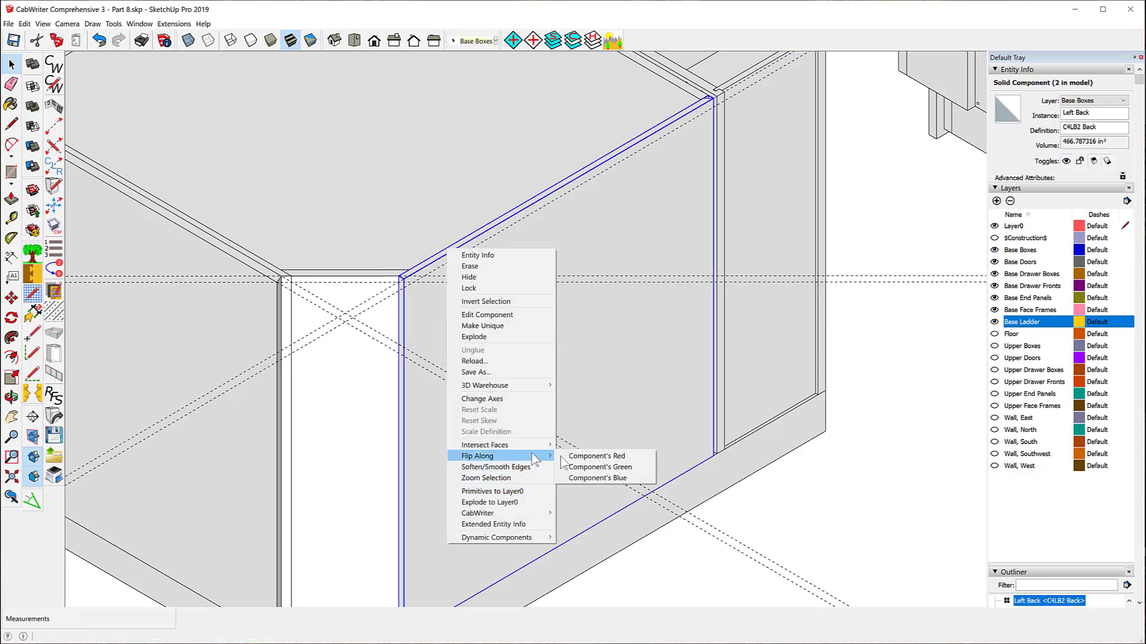
click(582, 457)
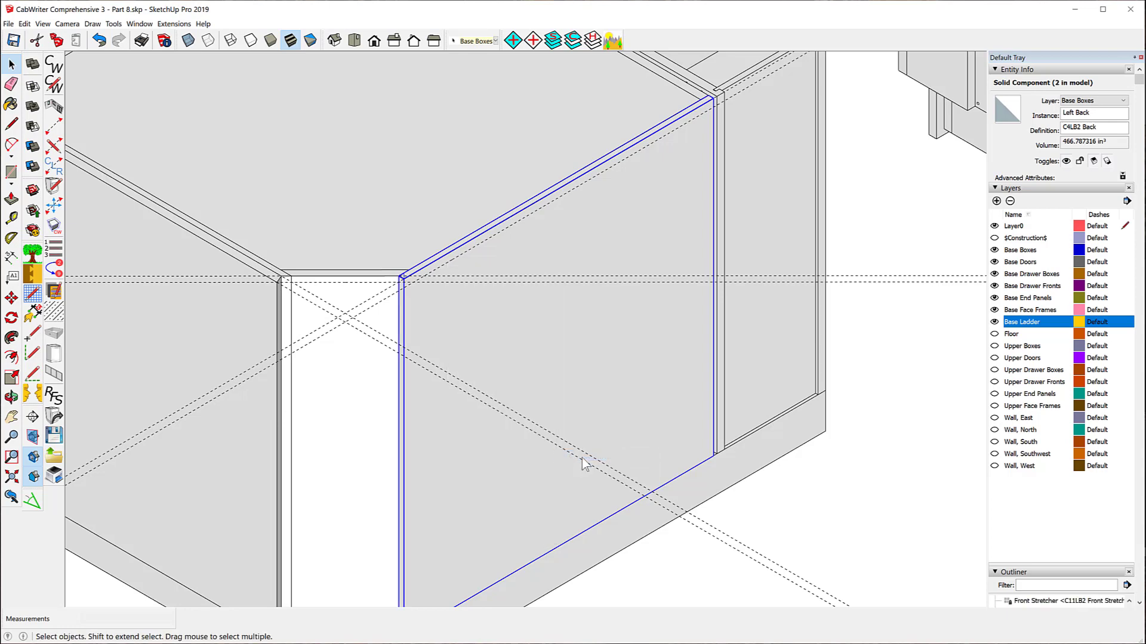
Step: Examine the corner where the flipped Left Back meets the Shelf Support behind the angled opening
scroll(410, 275, up, 5)
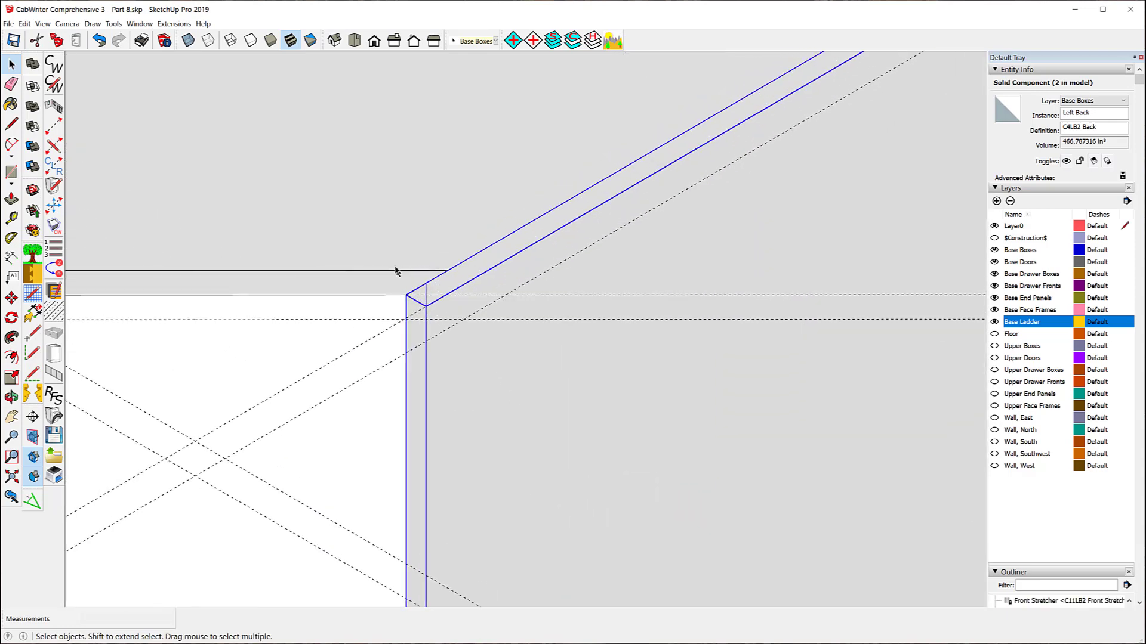
click(343, 412)
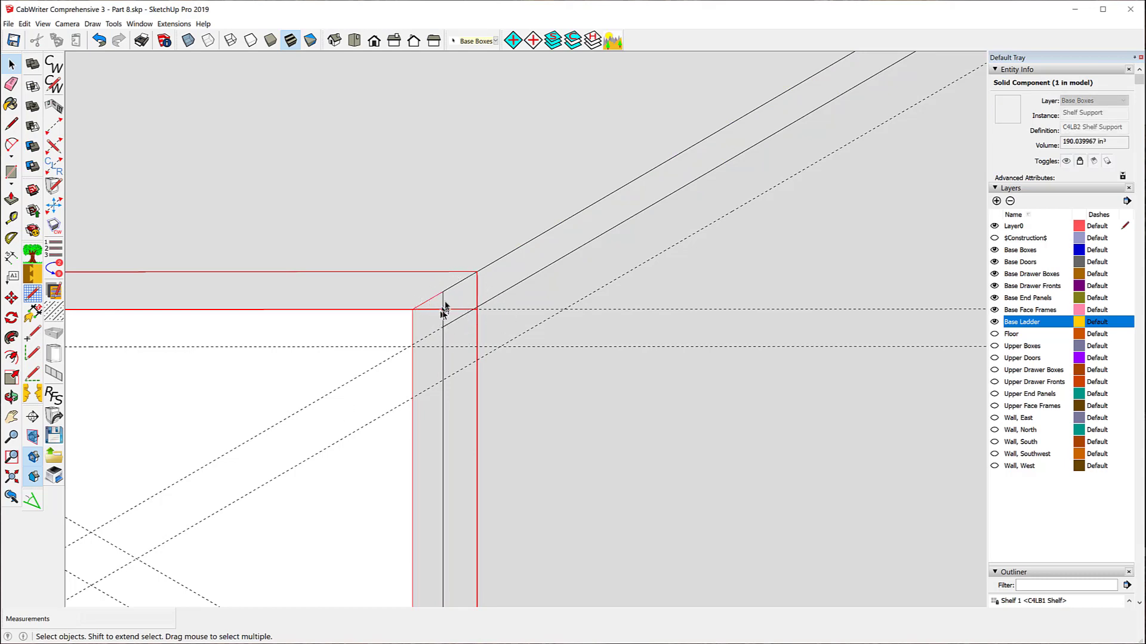
scroll(442, 326, down, 6)
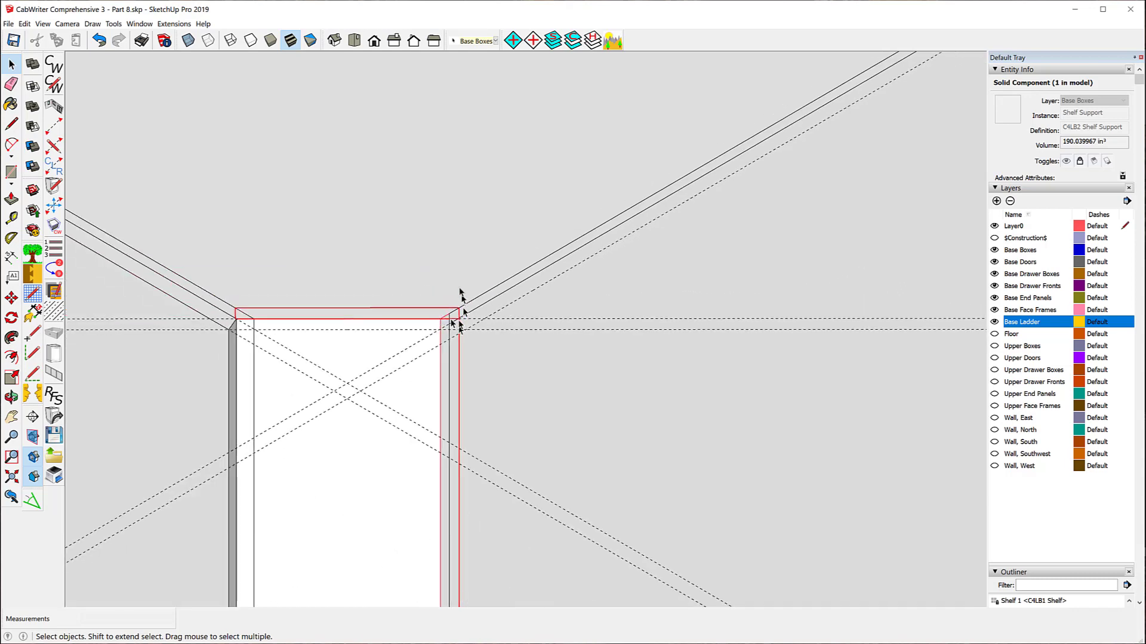
click(859, 239)
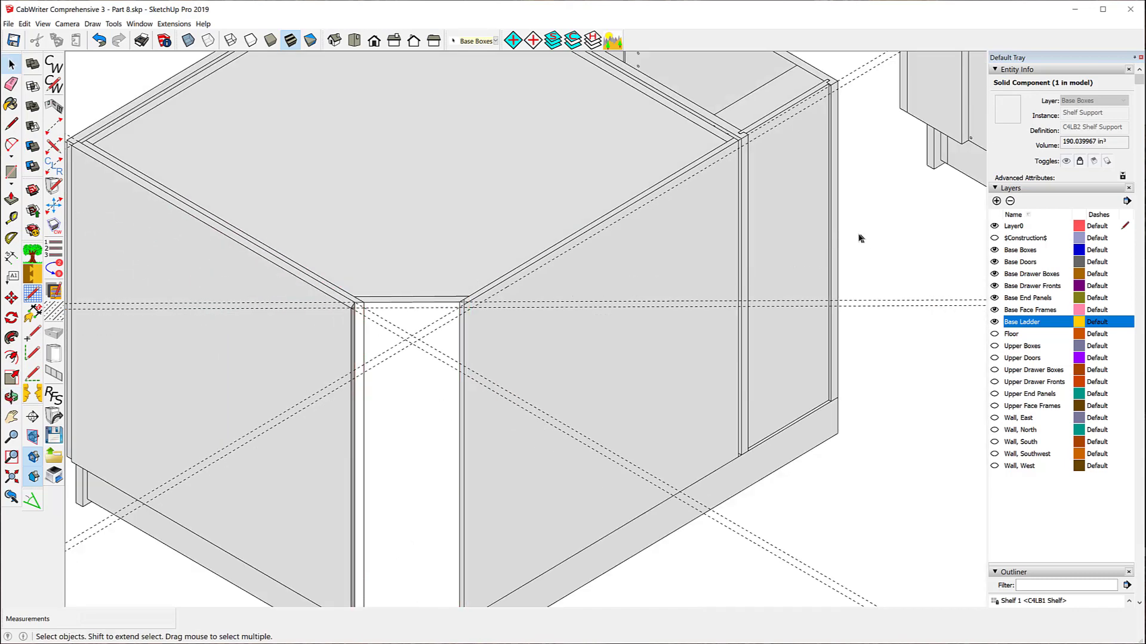
scroll(471, 316, up, 5)
scroll(498, 320, up, 4)
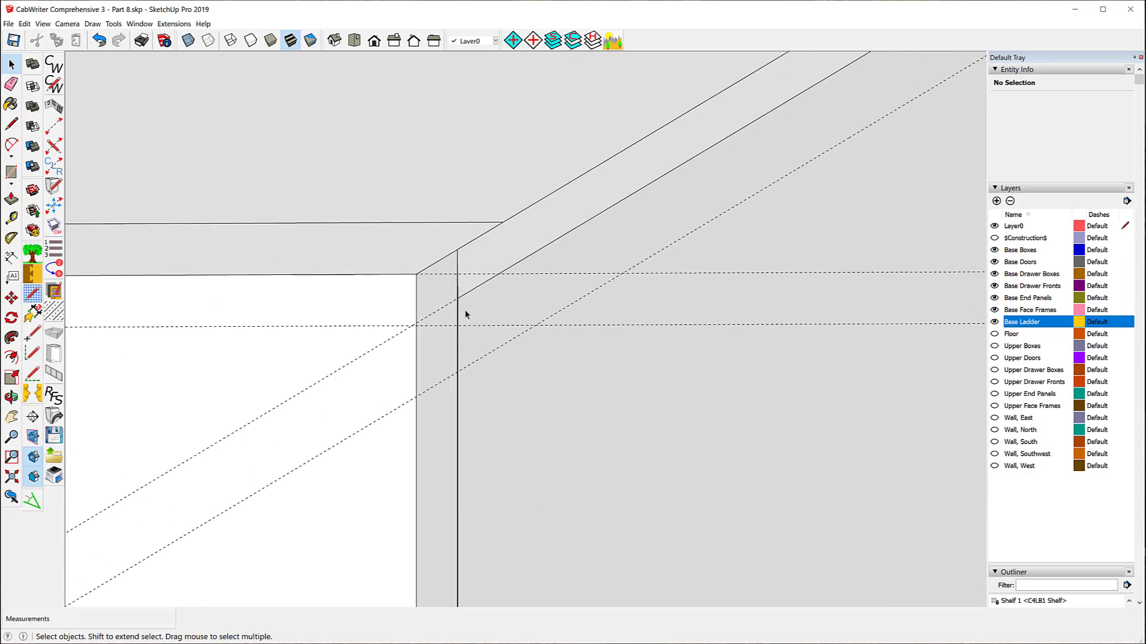
scroll(466, 325, down, 5)
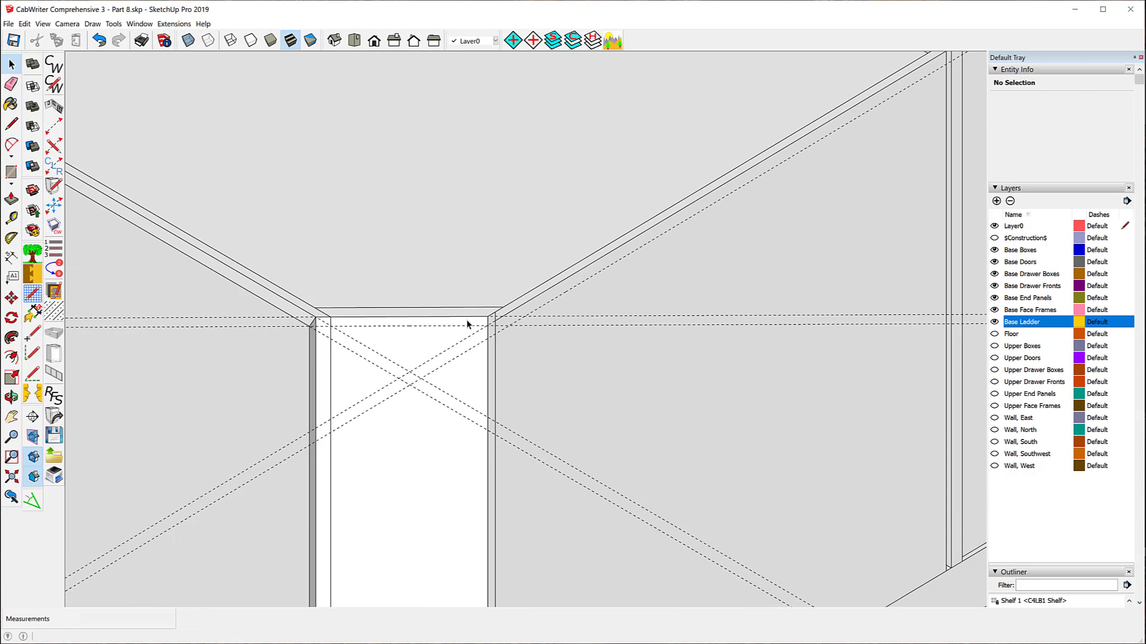
scroll(466, 325, down, 3)
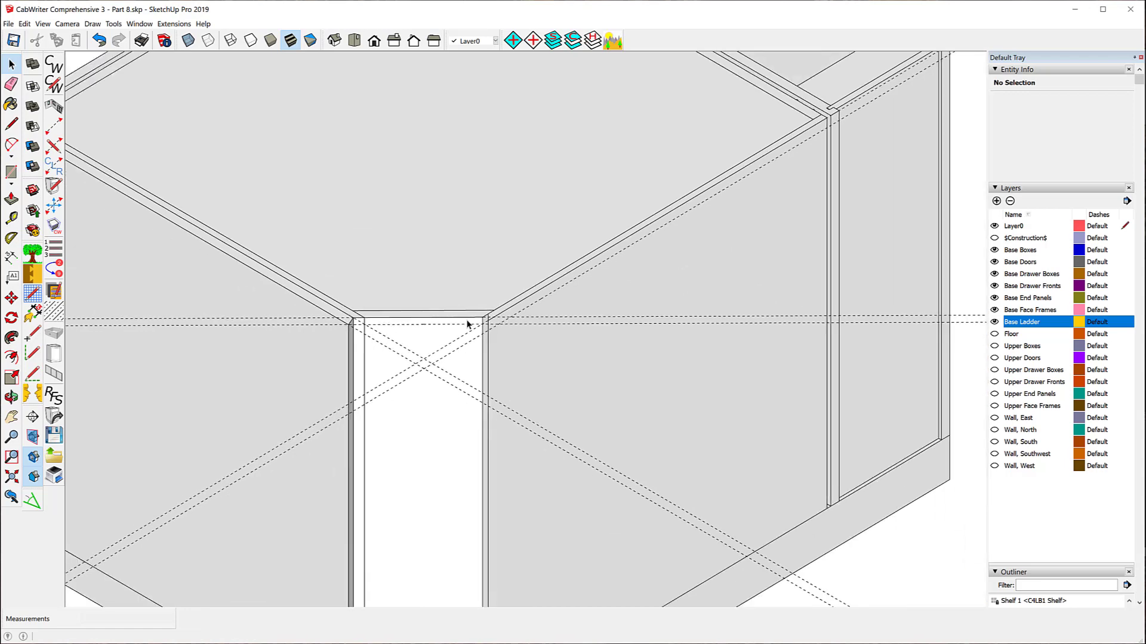
Step: Flip the Left Back component along its green axis
click(646, 230)
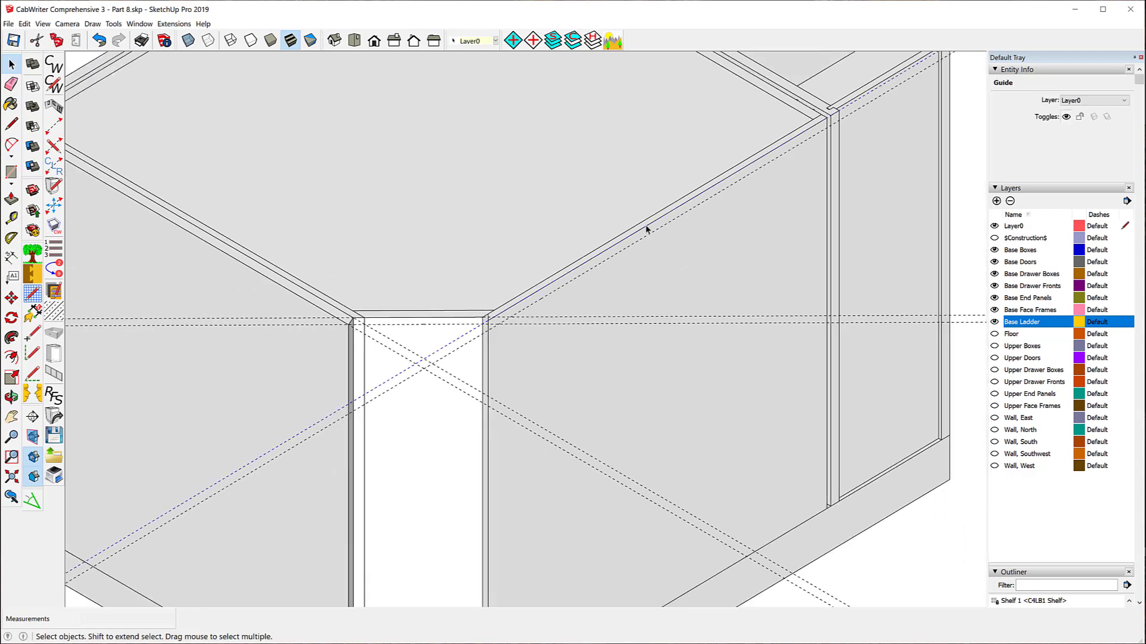
right_click(646, 230)
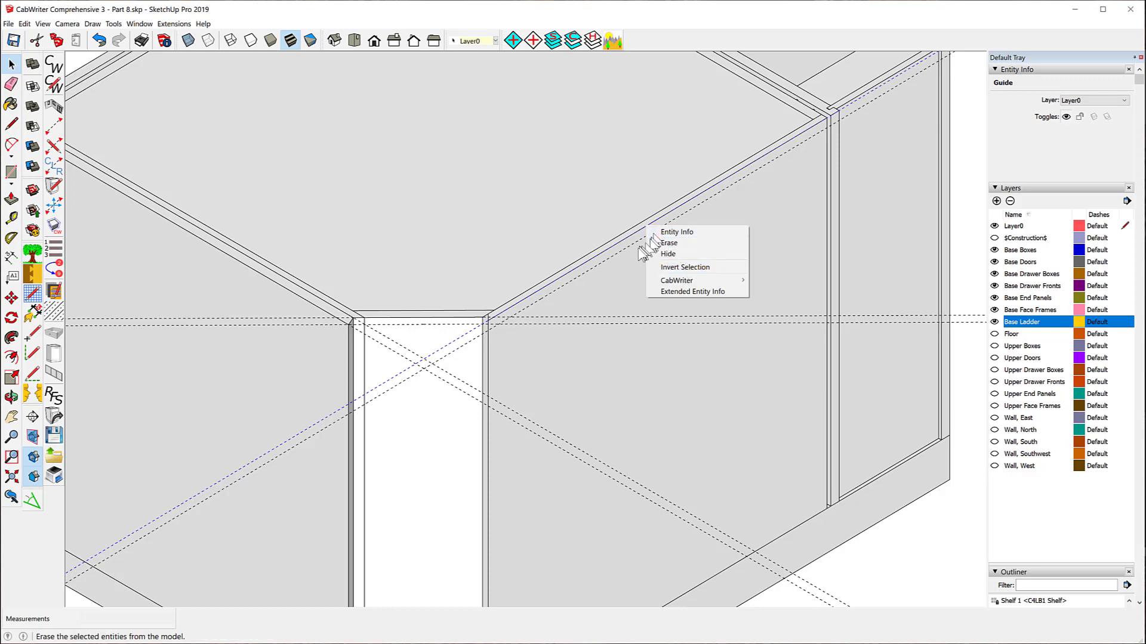
click(623, 289)
right_click(623, 289)
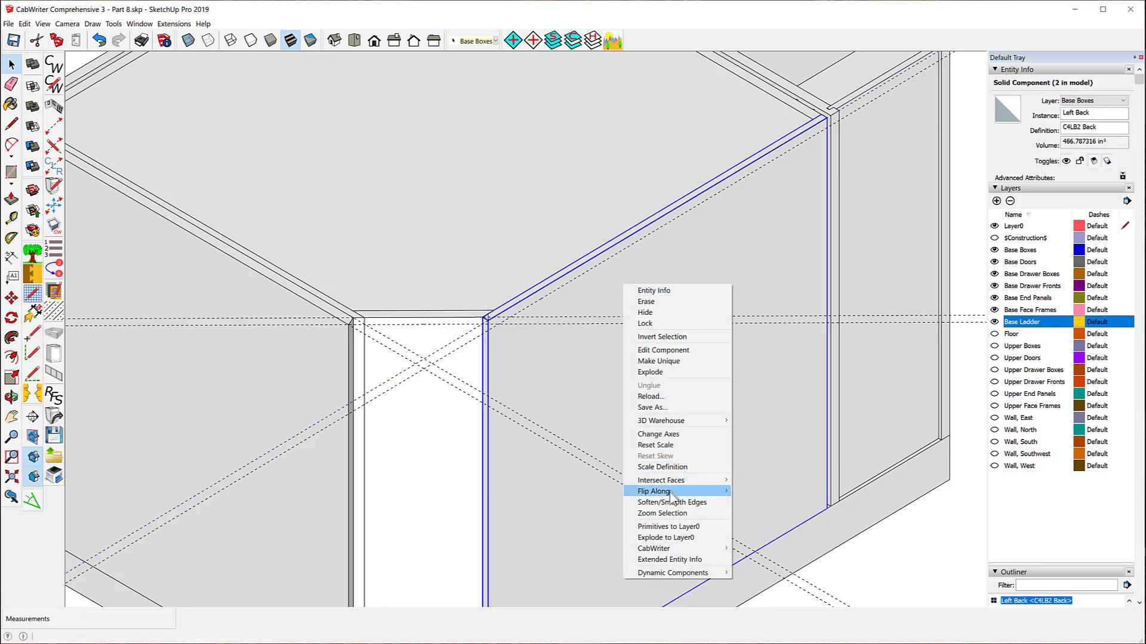
mouse_move(671, 494)
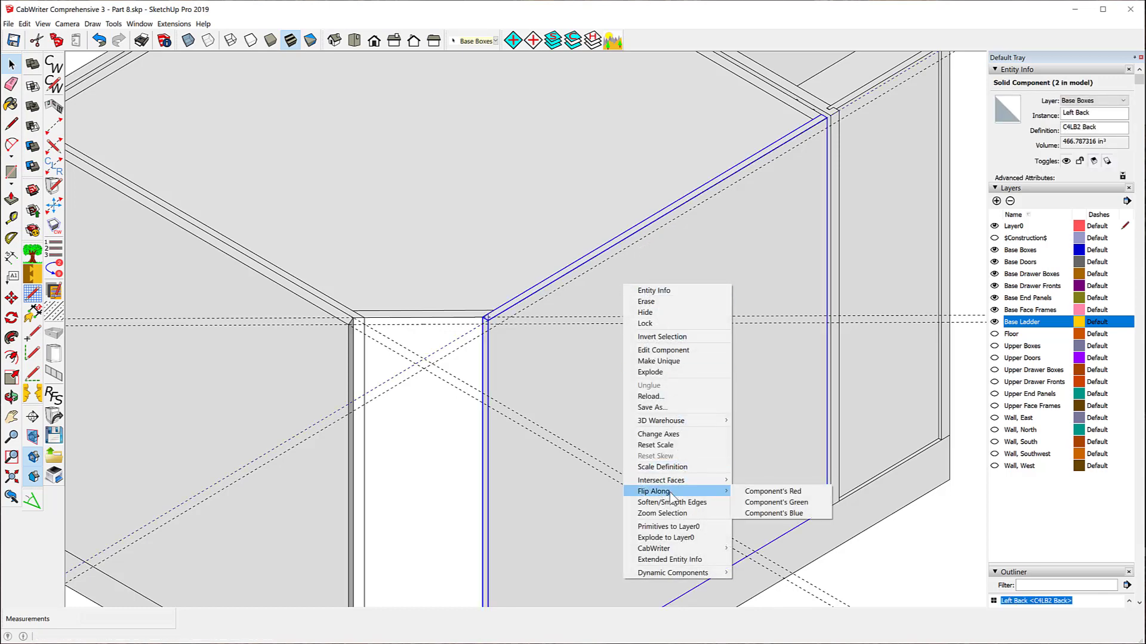
click(771, 503)
scroll(480, 315, up, 5)
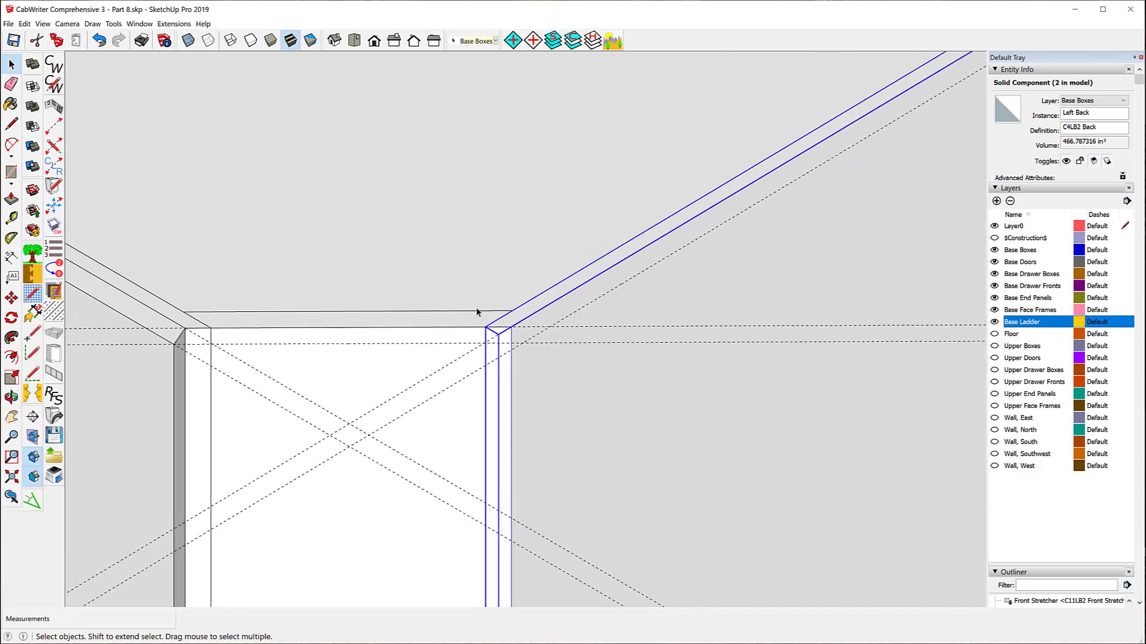
scroll(477, 311, up, 3)
scroll(521, 416, down, 6)
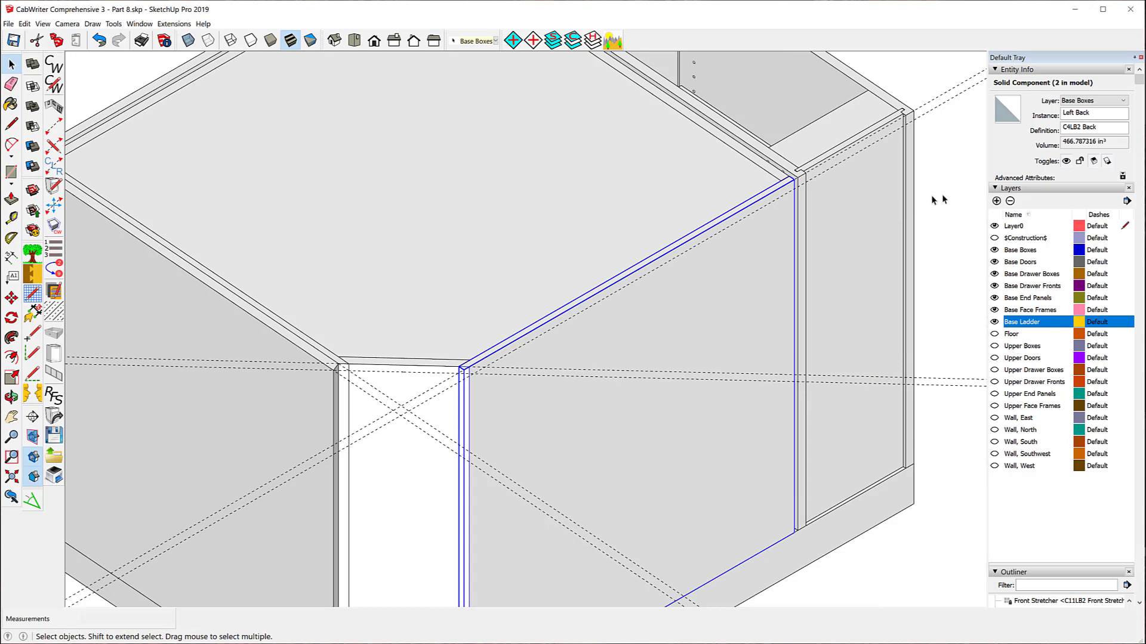
click(939, 200)
Step: Draw the closed outline of a 3/4" thick diagonal sheet across the angled opening, between the guide intersections at both corners
scroll(443, 376, up, 6)
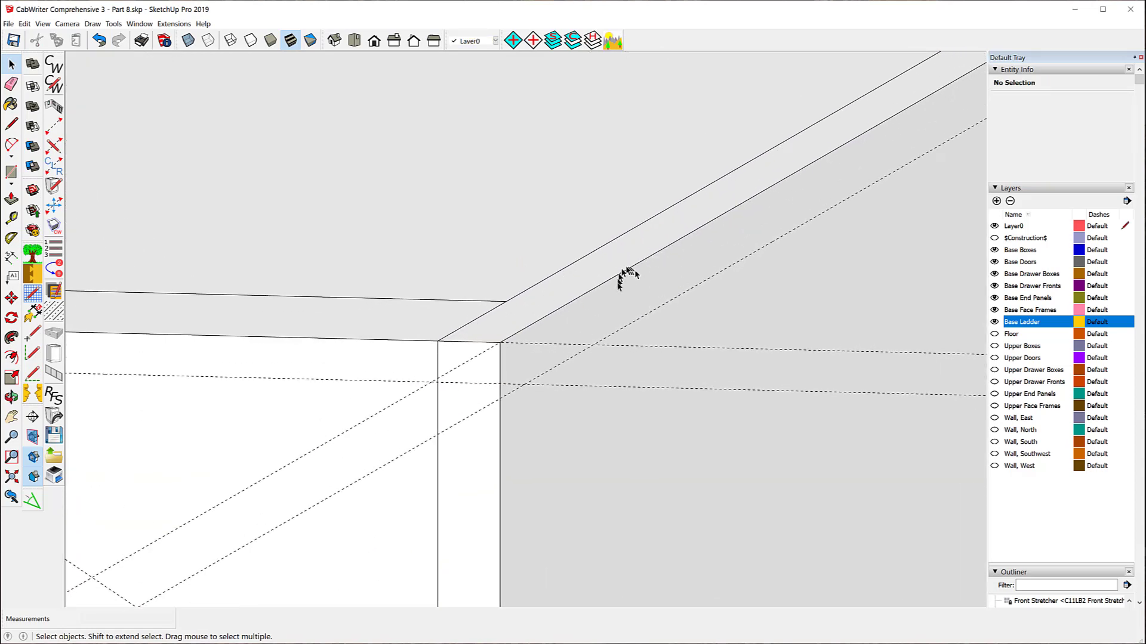
scroll(559, 277, down, 4)
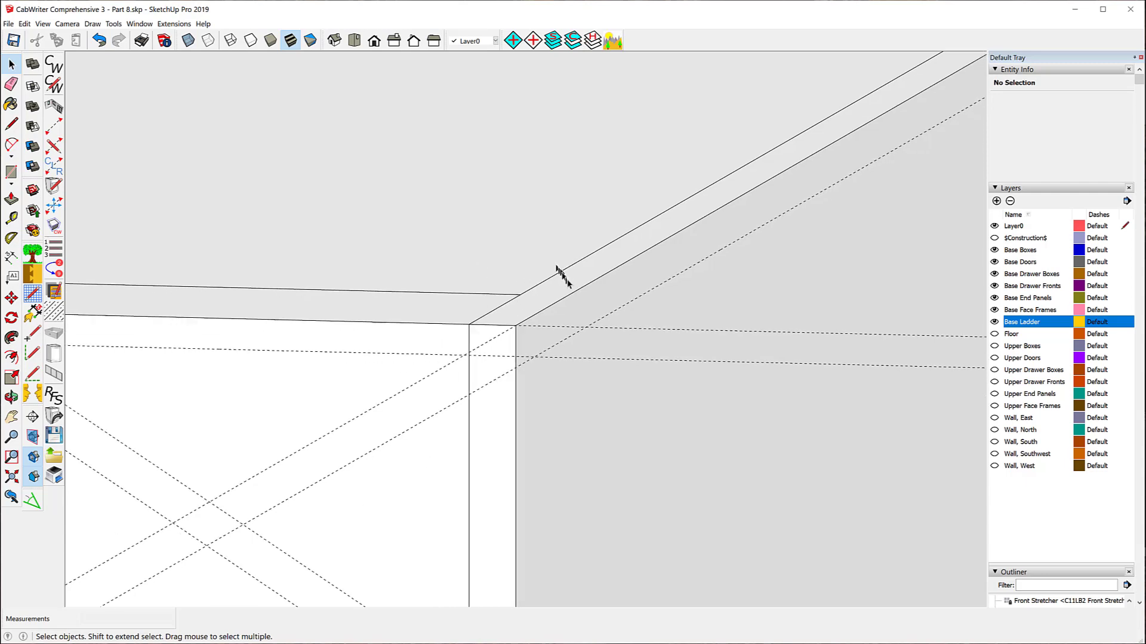
scroll(619, 316, down, 2)
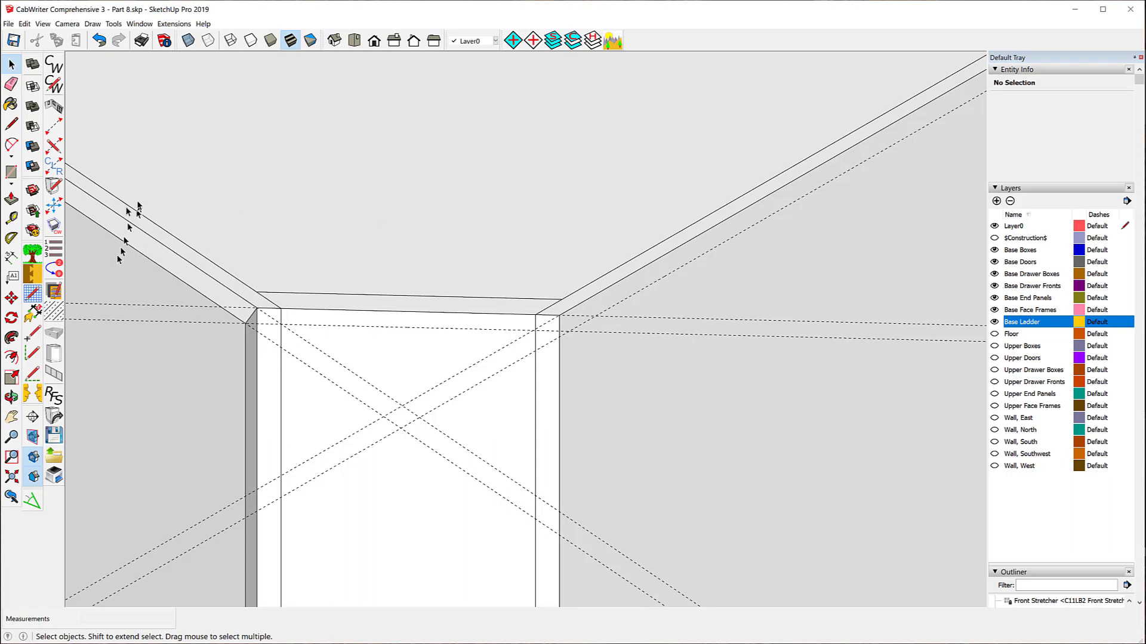
click(11, 123)
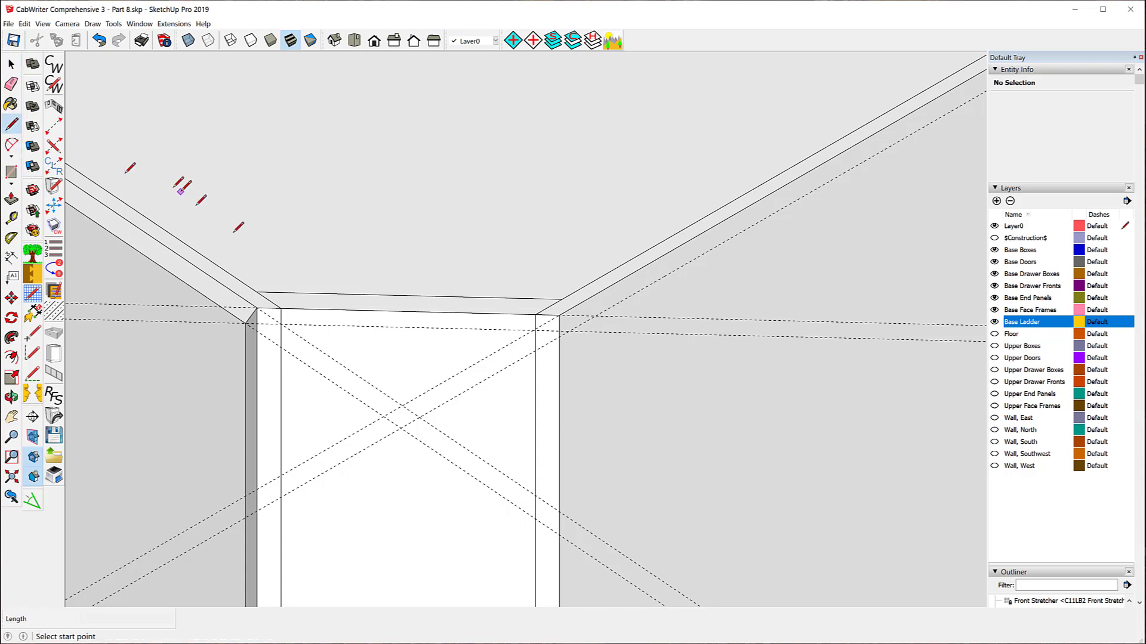
click(258, 307)
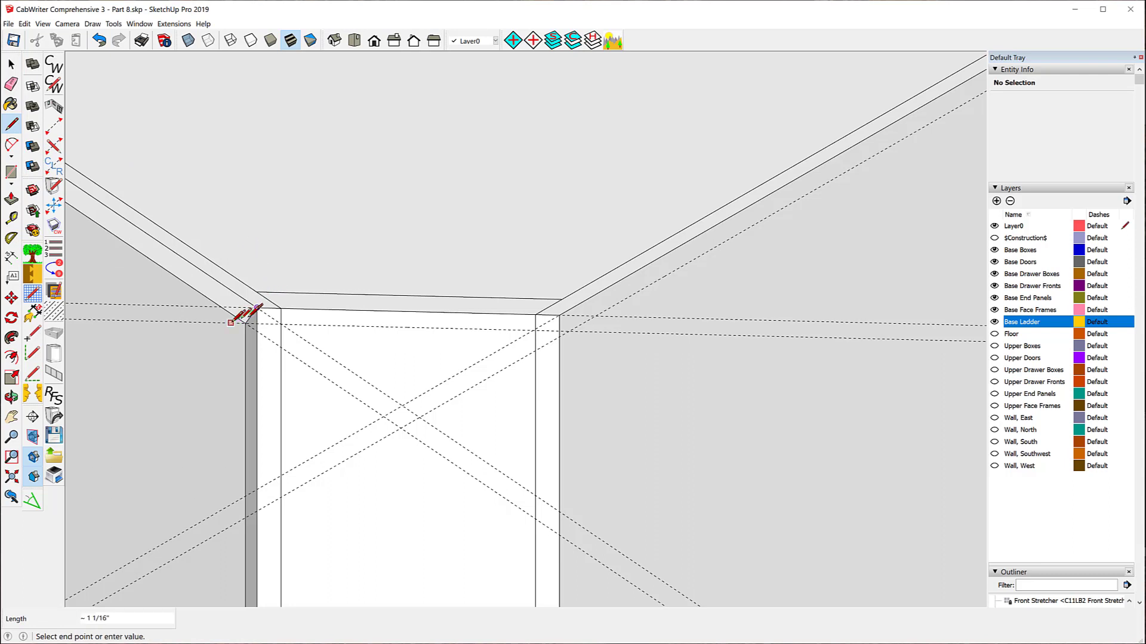
click(568, 329)
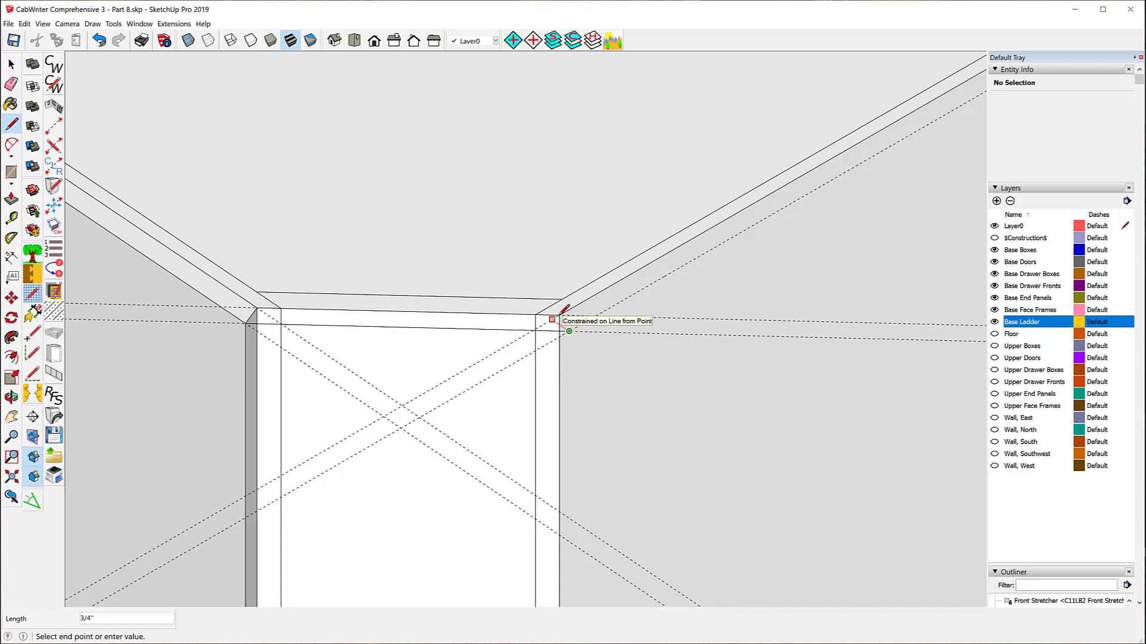
click(257, 308)
scroll(306, 192, down, 5)
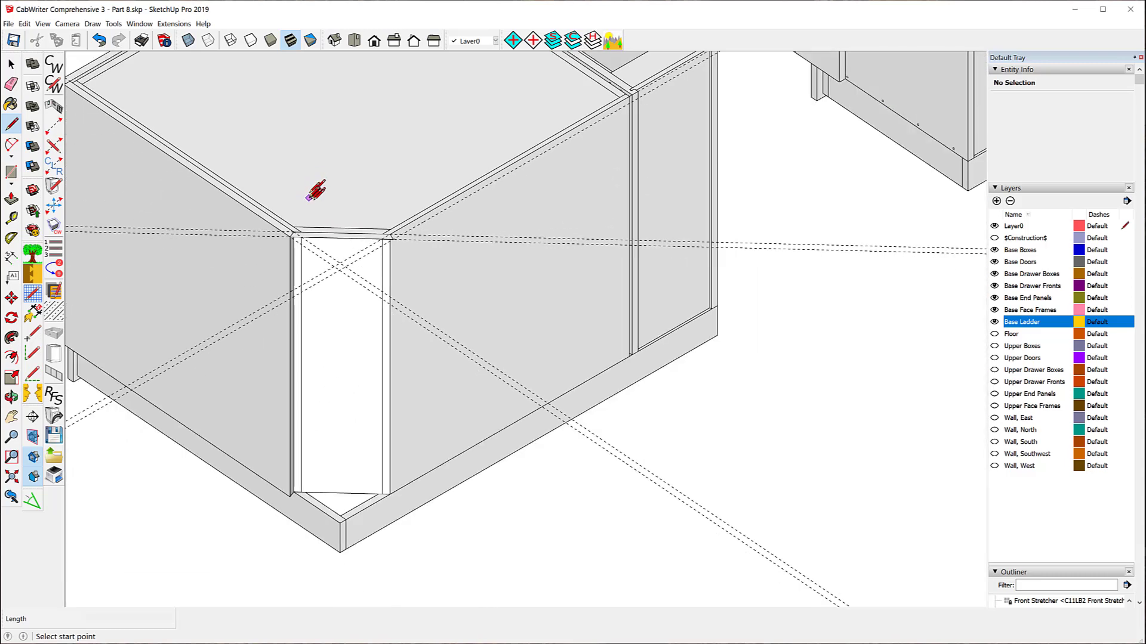
Step: Push/Pull the diagonal sheet's outline down 30 3/4" to the lower edge of the neighbouring back sheet
click(11, 199)
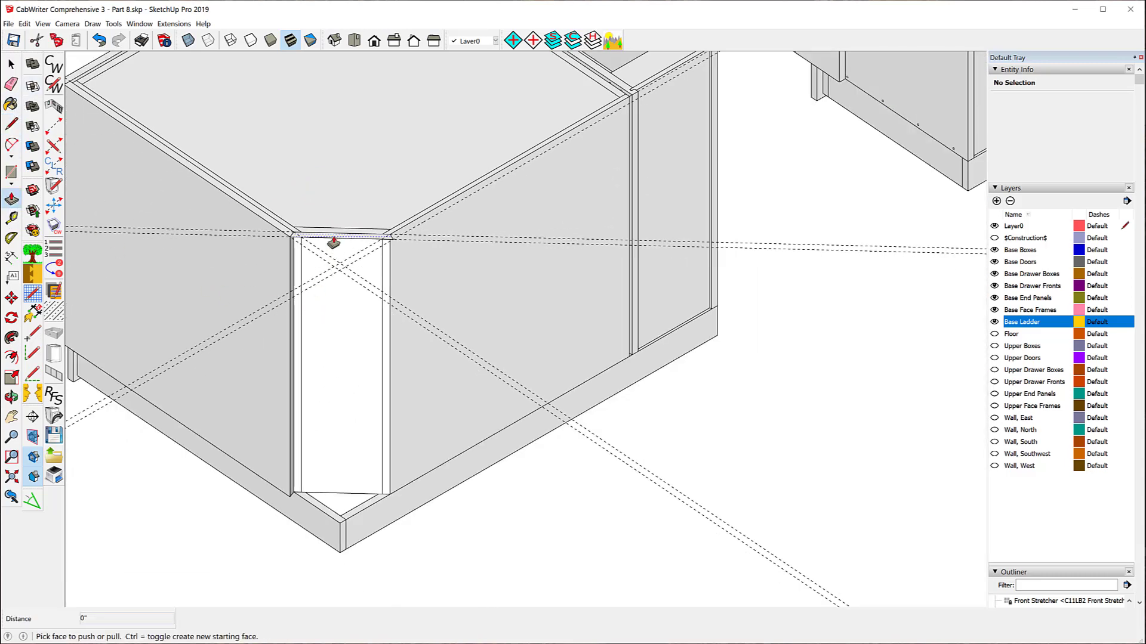
drag(333, 243, 294, 504)
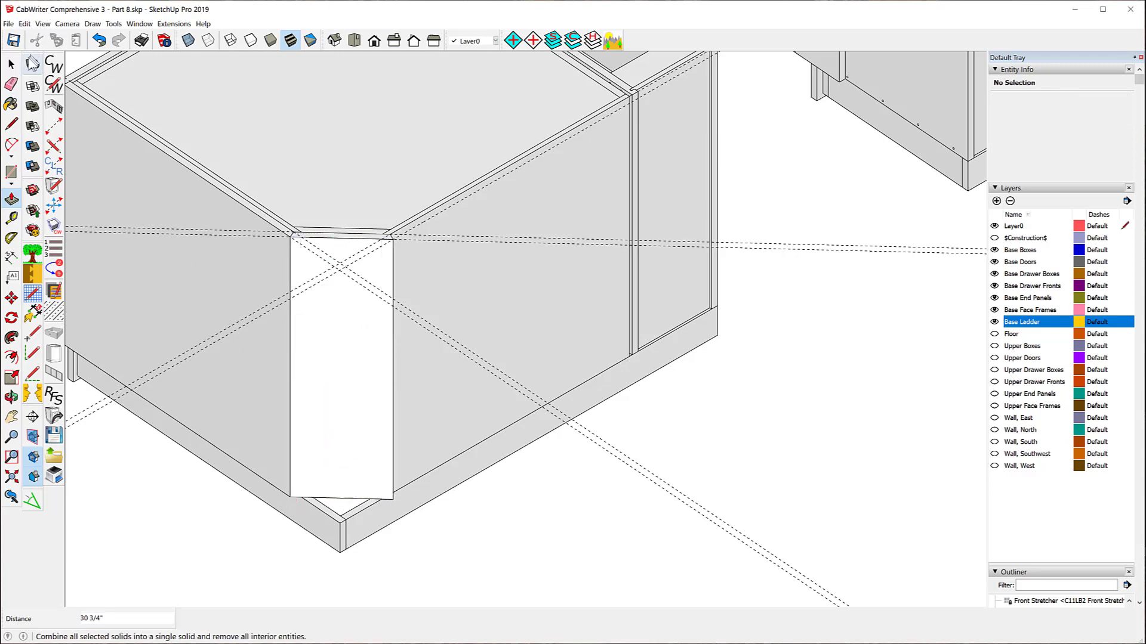
click(11, 64)
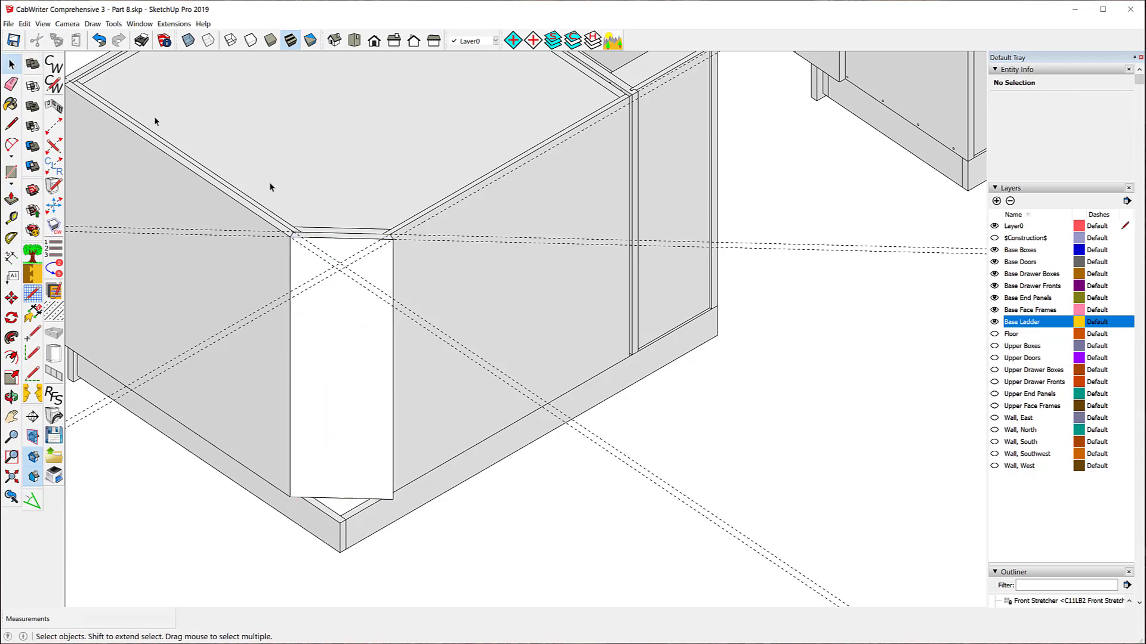
Step: Start making the diagonal panel a CabWriter component with cabinet number C4L, type (SP) Sheet Panel and sub-type End Sheet
triple_click(349, 318)
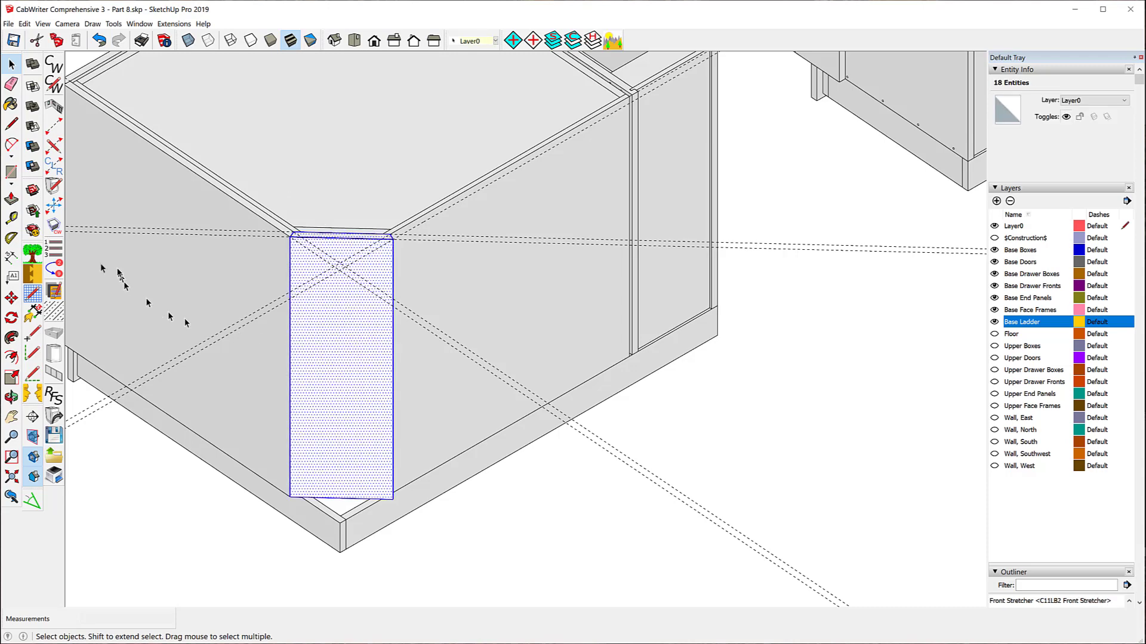
click(54, 225)
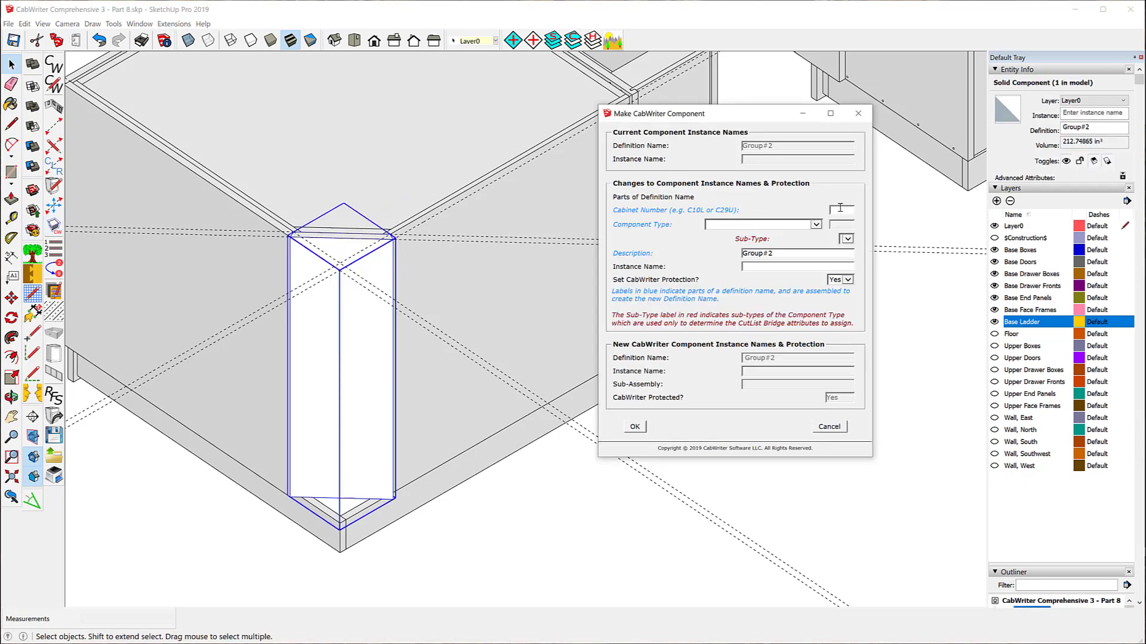
text(c)
click(816, 225)
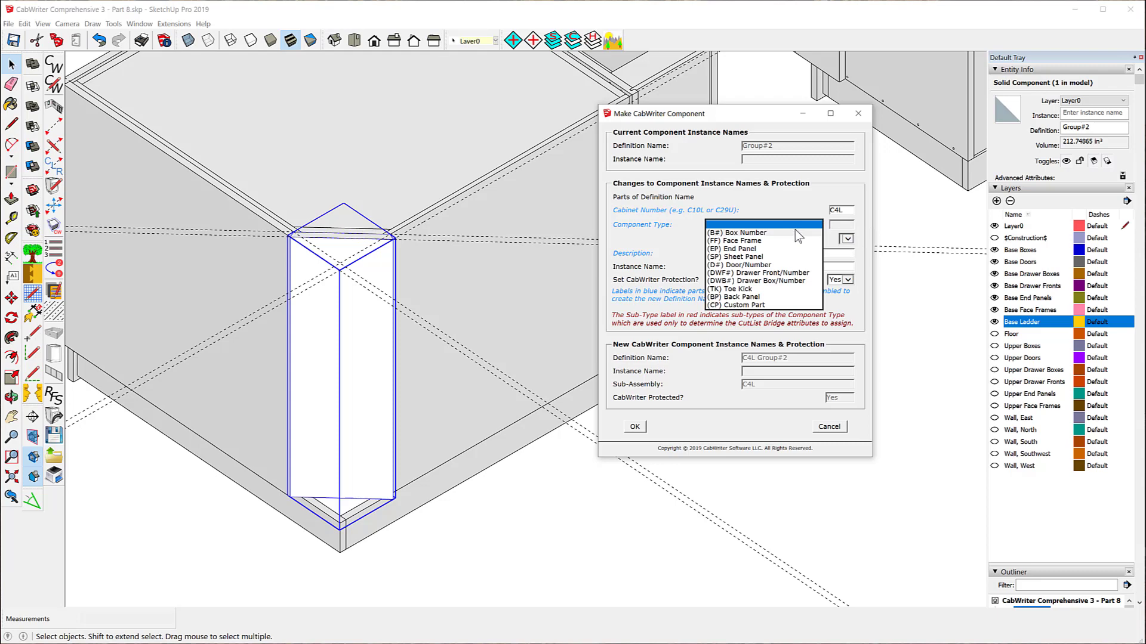
click(753, 256)
click(846, 239)
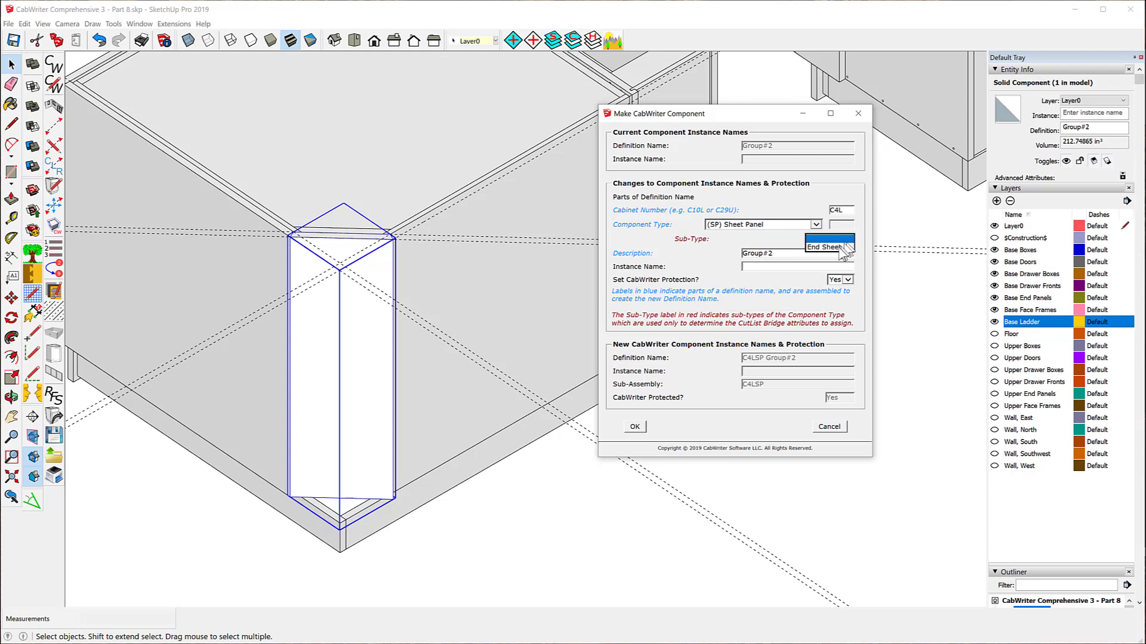
click(836, 247)
Step: Set both the description and instance name to Diagonal Sheet and create the component
click(778, 253)
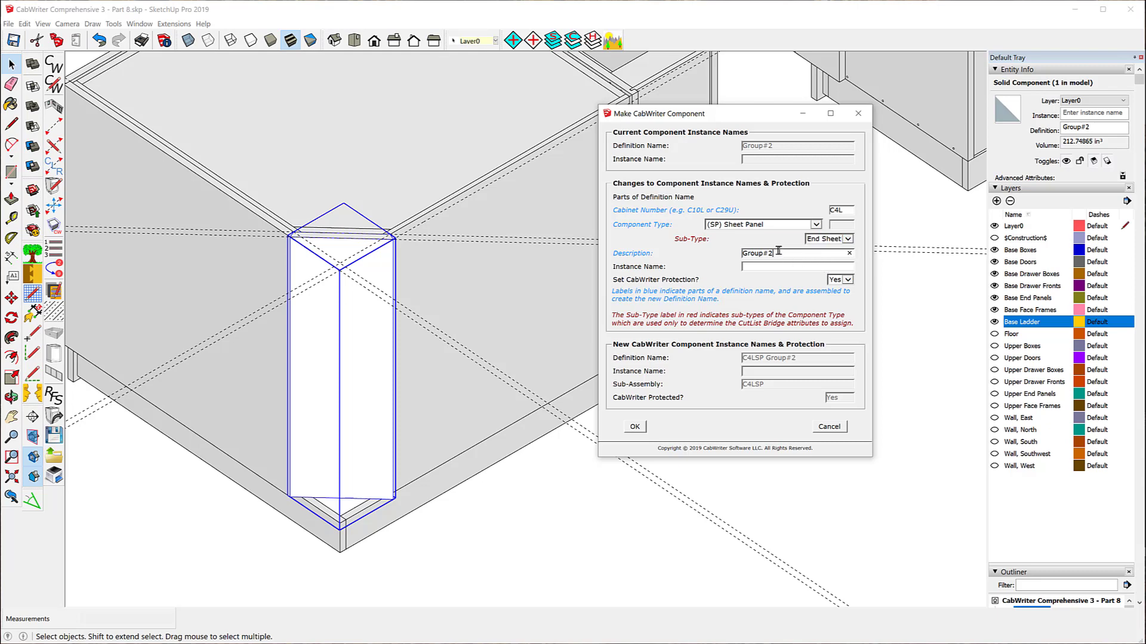
drag(778, 253, 718, 254)
text(Diagonal Sheet)
drag(795, 253, 742, 254)
key(ctrl+c)
click(768, 268)
right_click(769, 268)
click(793, 308)
click(635, 427)
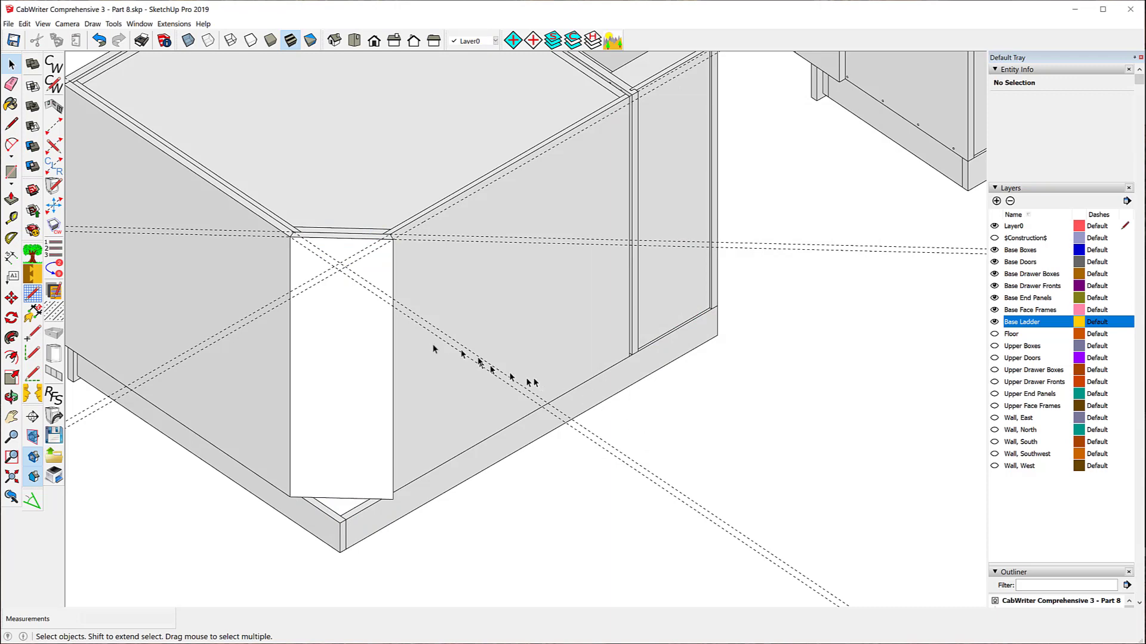
Step: Change the Diagonal Sheet's axes: origin at its outer upper corner by the existing Back Sheet, red along the front edge, green straight up
click(324, 352)
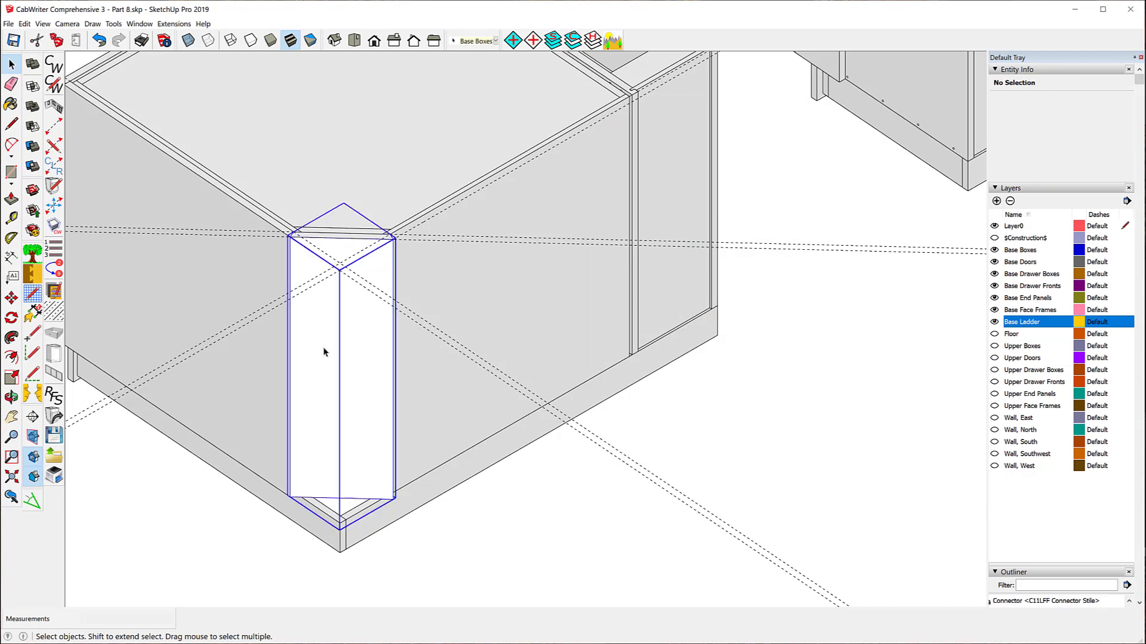
right_click(334, 253)
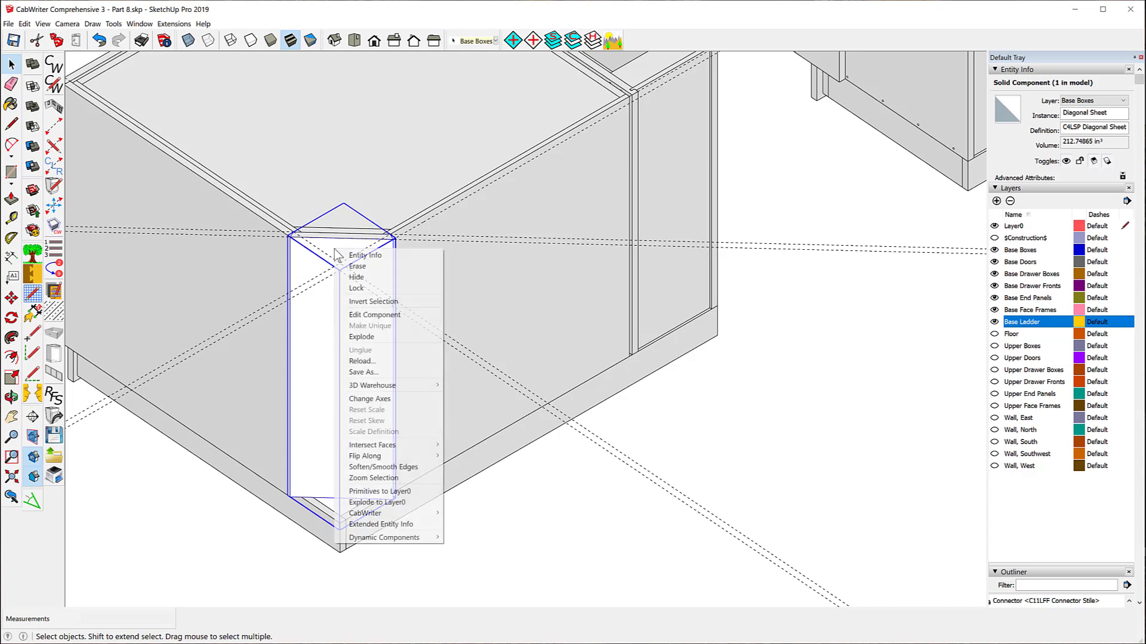
click(386, 400)
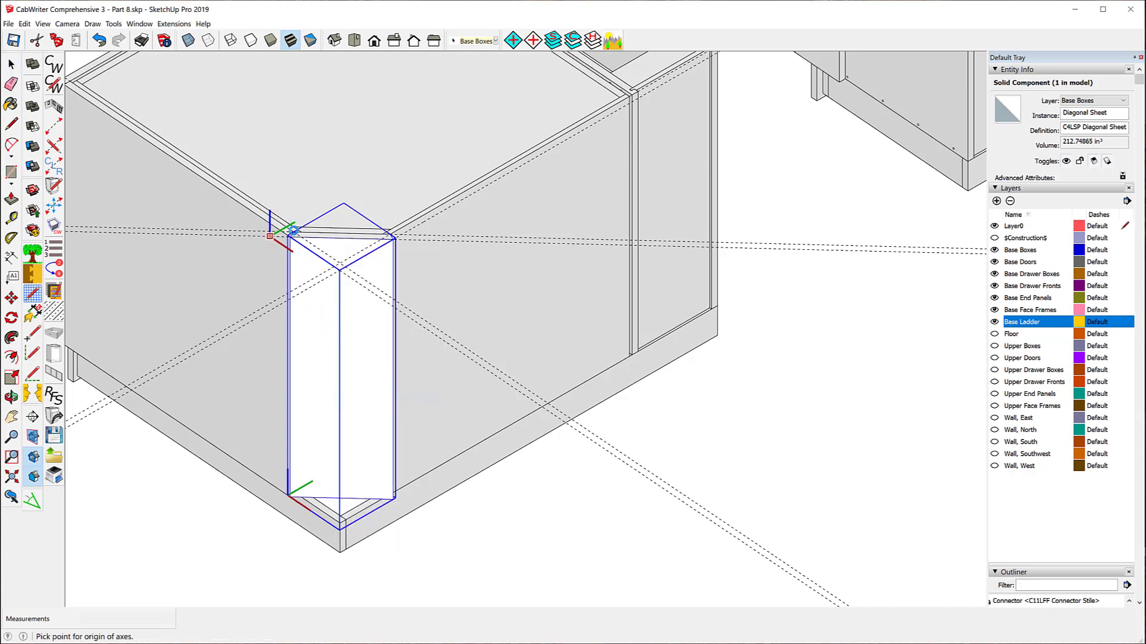
scroll(294, 229, up, 5)
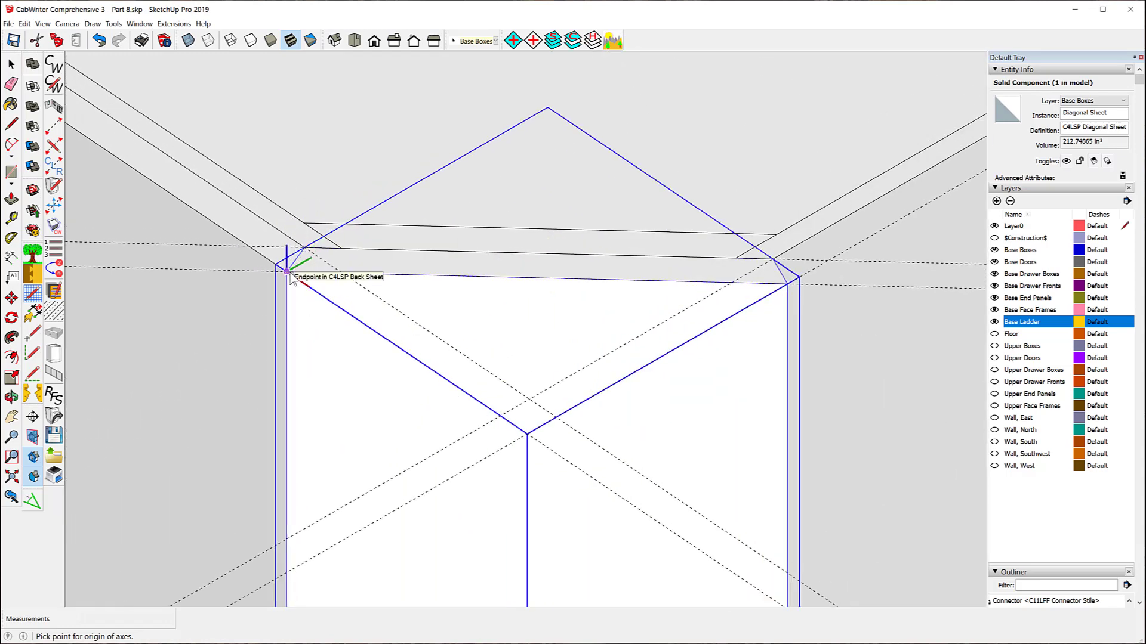
click(288, 273)
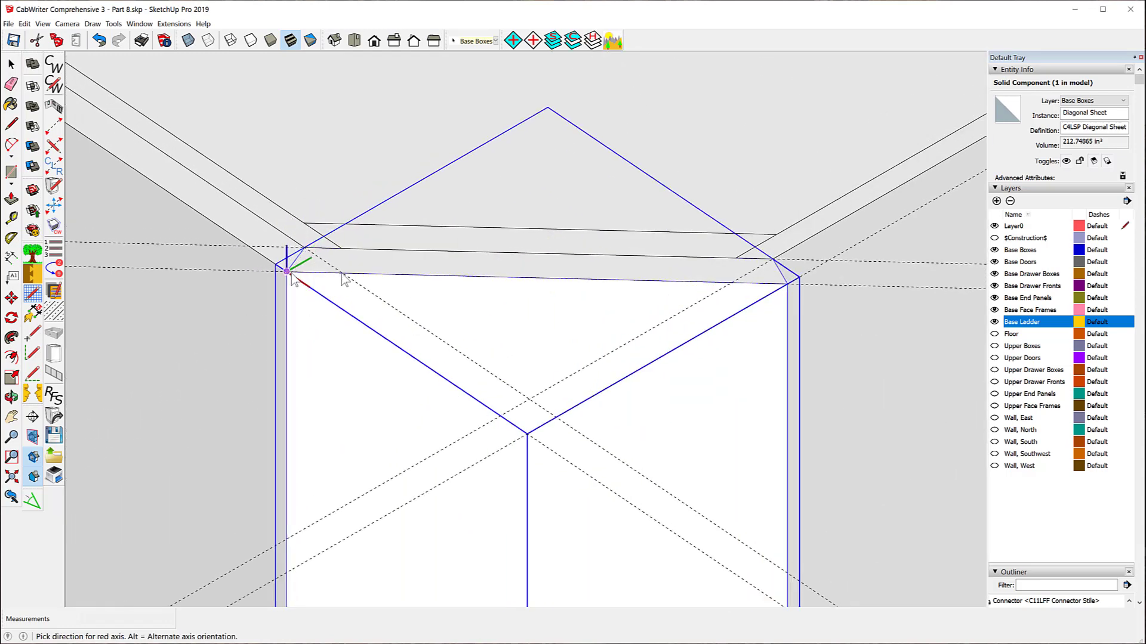
click(514, 278)
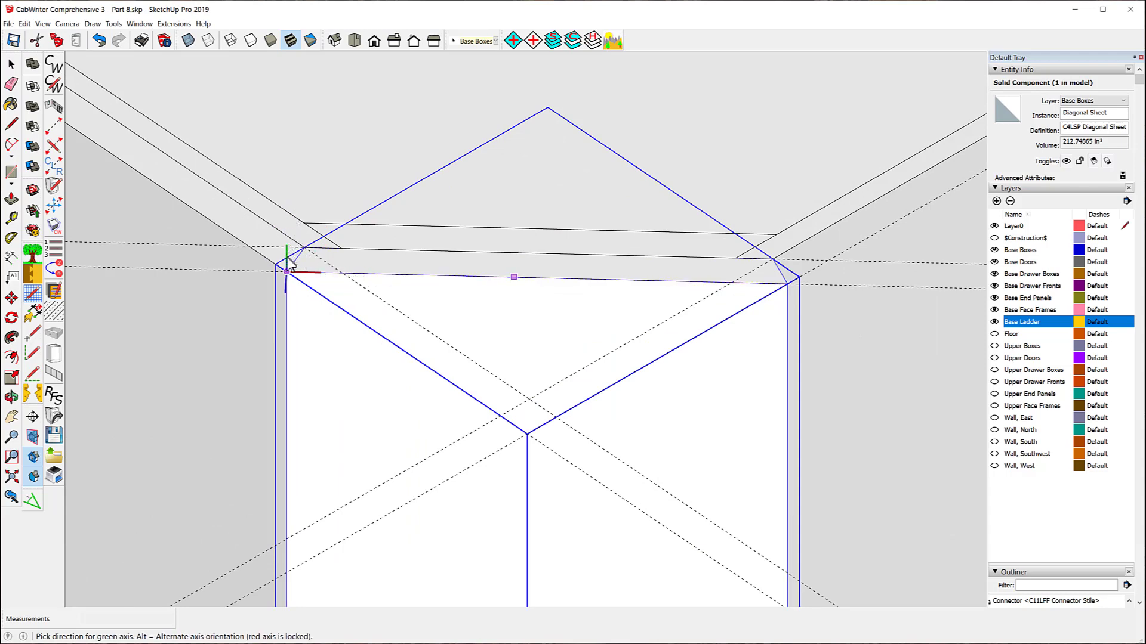
click(286, 206)
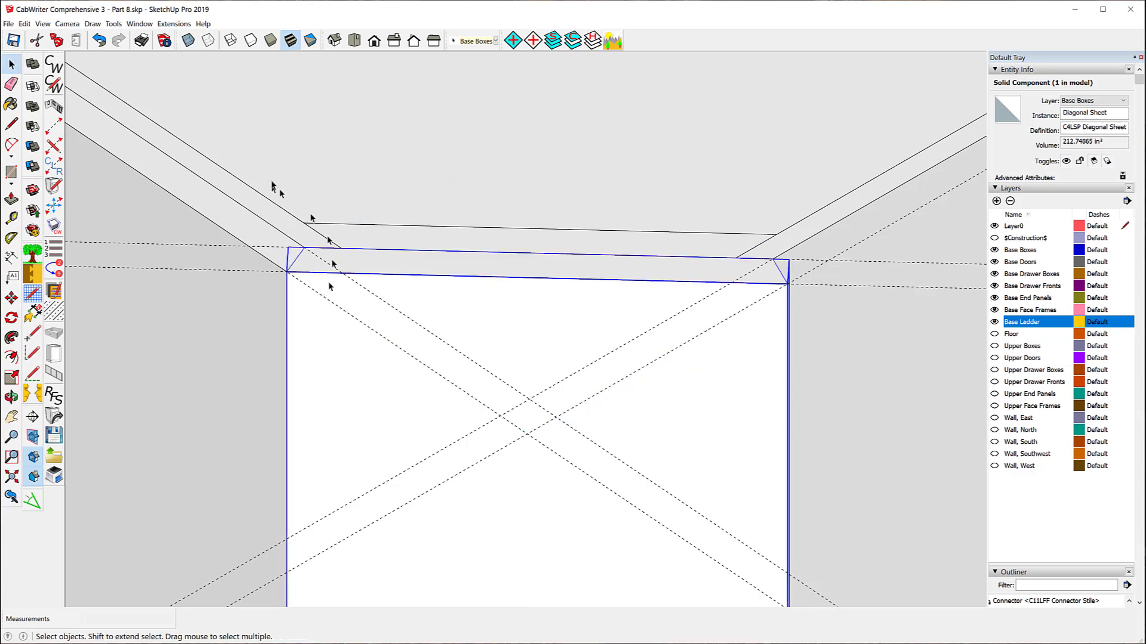
scroll(268, 185, down, 2)
scroll(269, 220, down, 4)
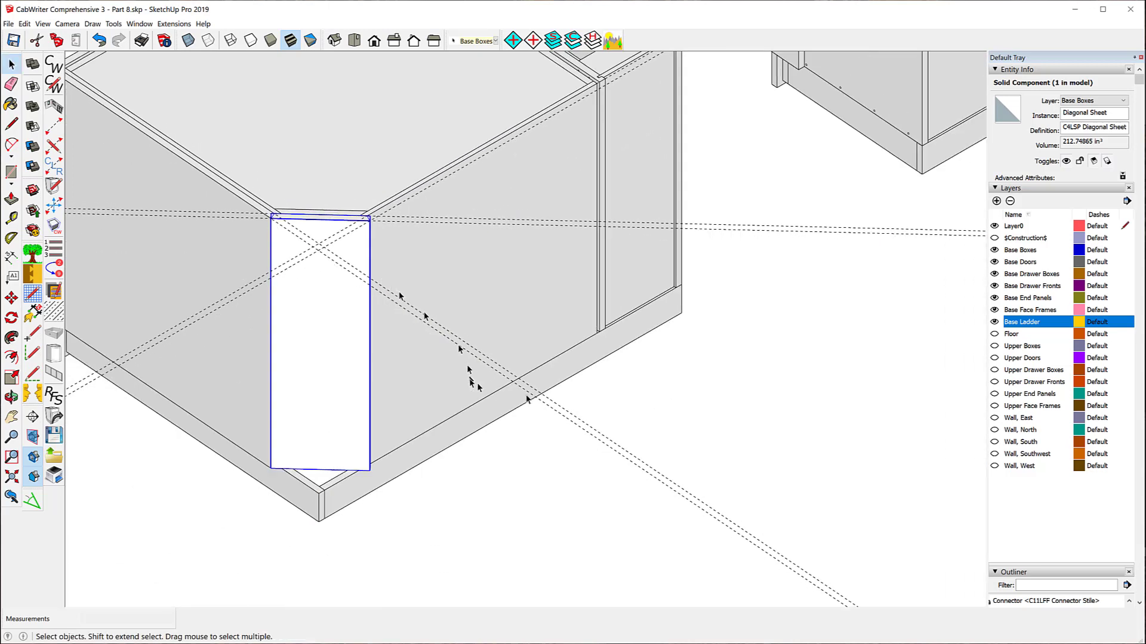
click(696, 375)
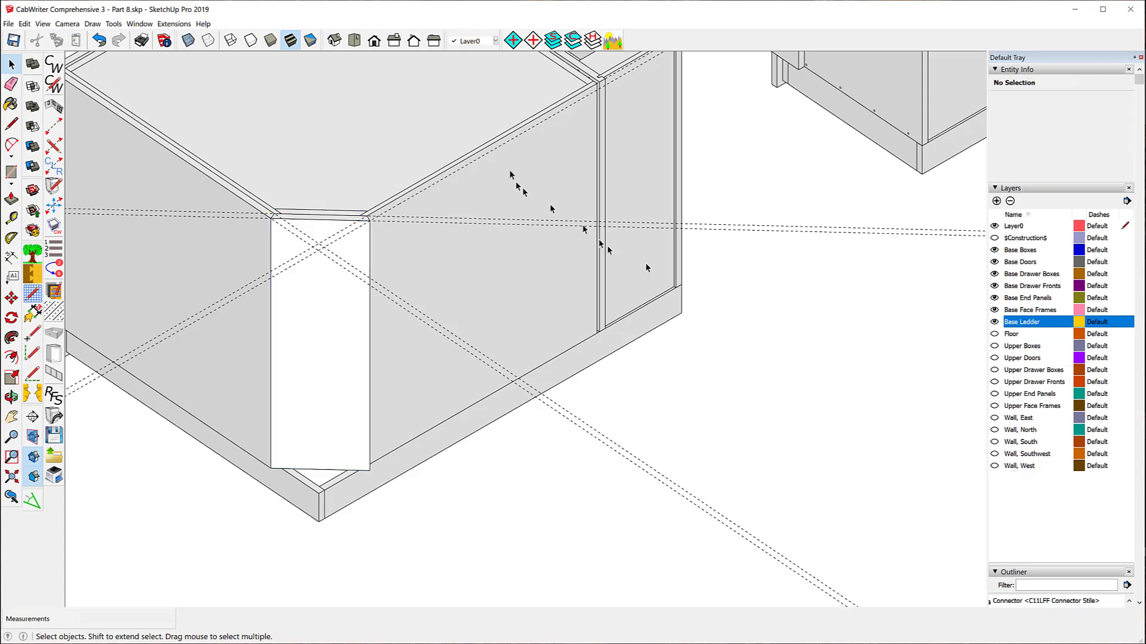
Step: Start the wall sheet's top outline with a 13/16" edge across the Diagonal Sheet's upper end beside the back frame
middle_drag(800, 379, 579, 442)
click(10, 123)
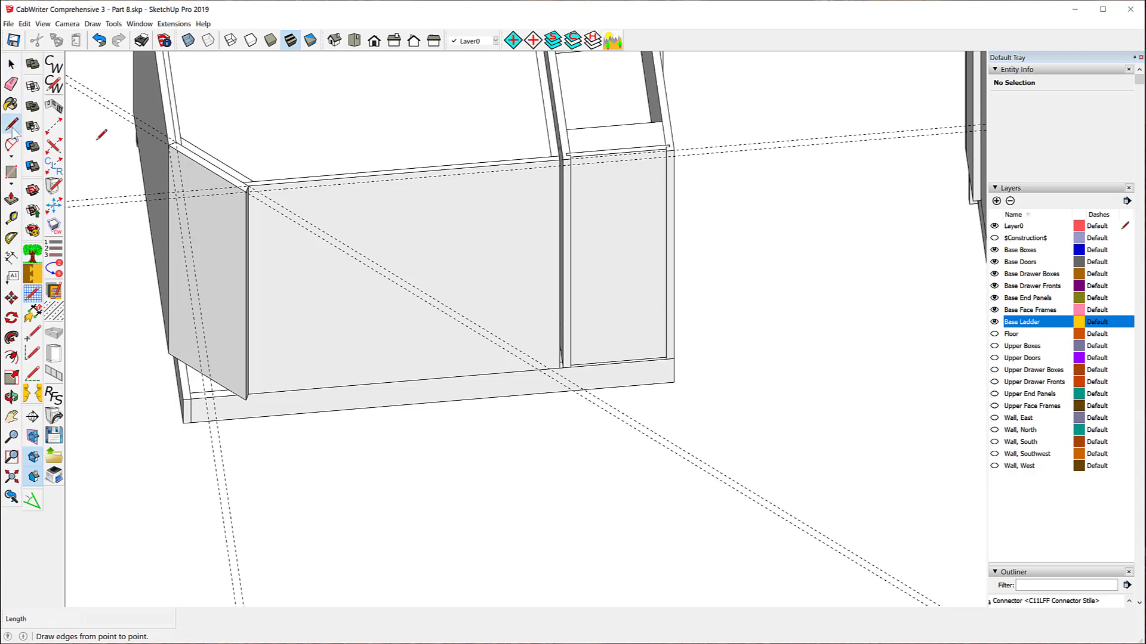
scroll(301, 190, up, 5)
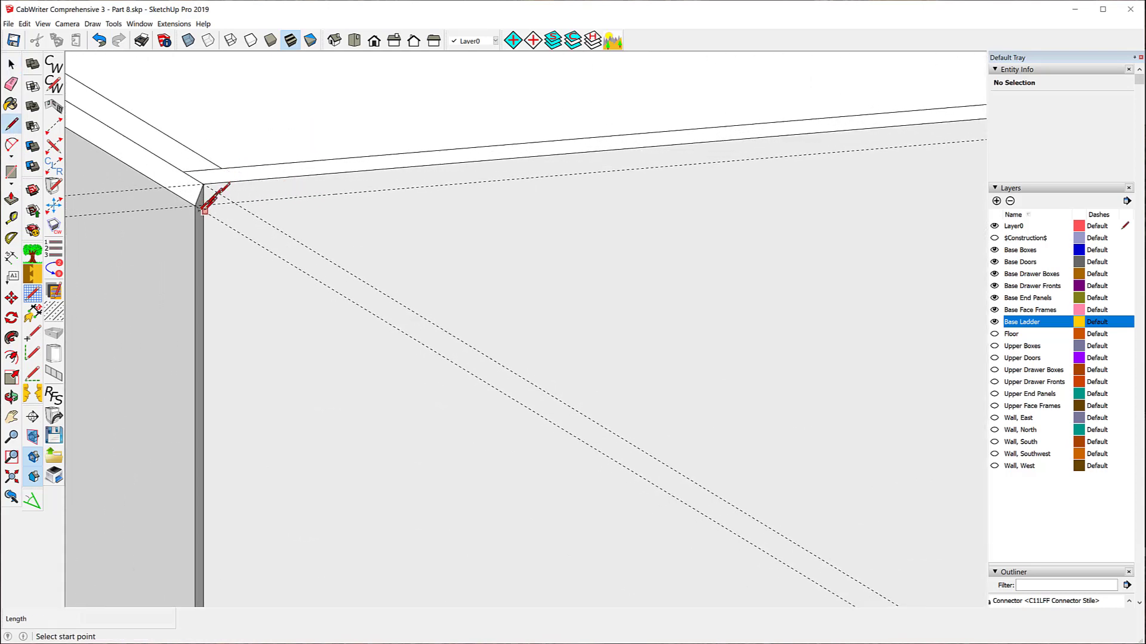
click(195, 206)
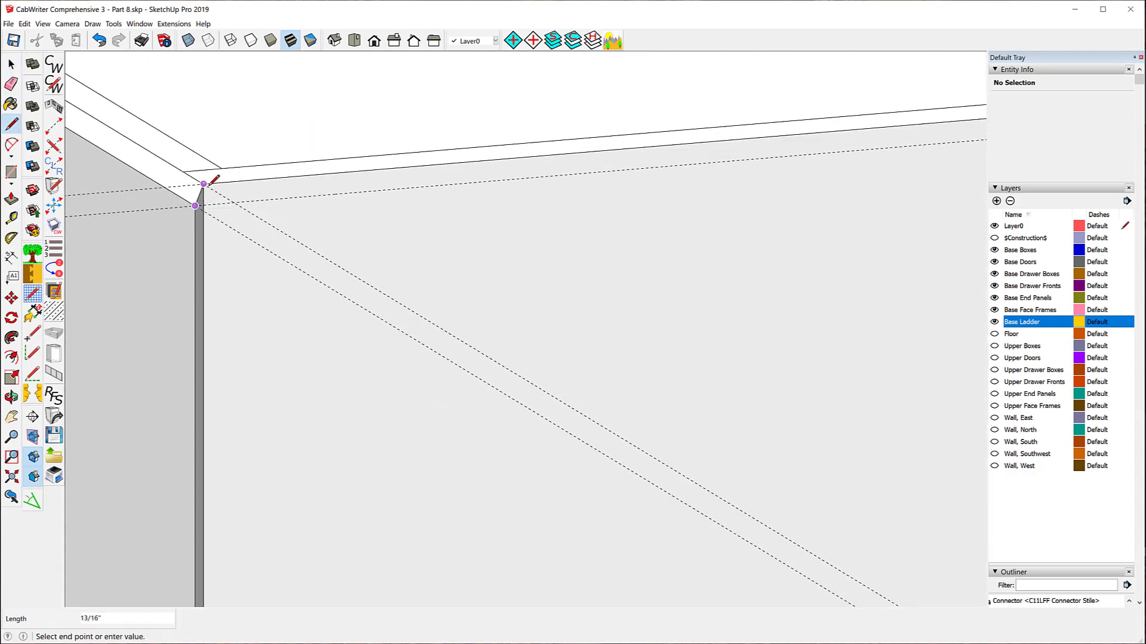
scroll(510, 235, down, 4)
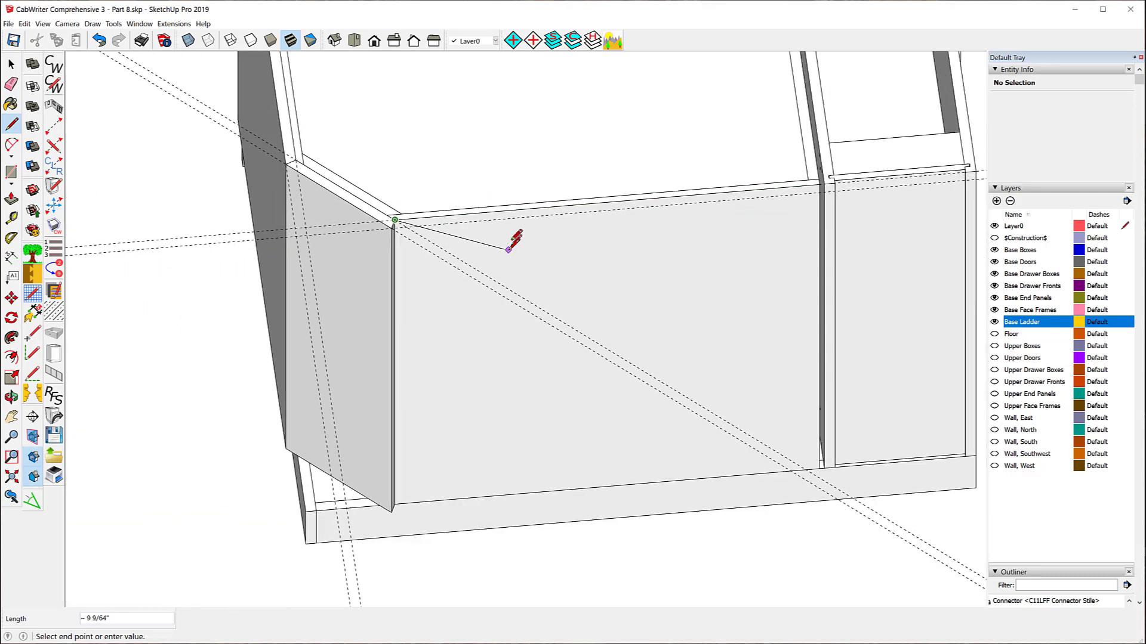
scroll(509, 247, down, 3)
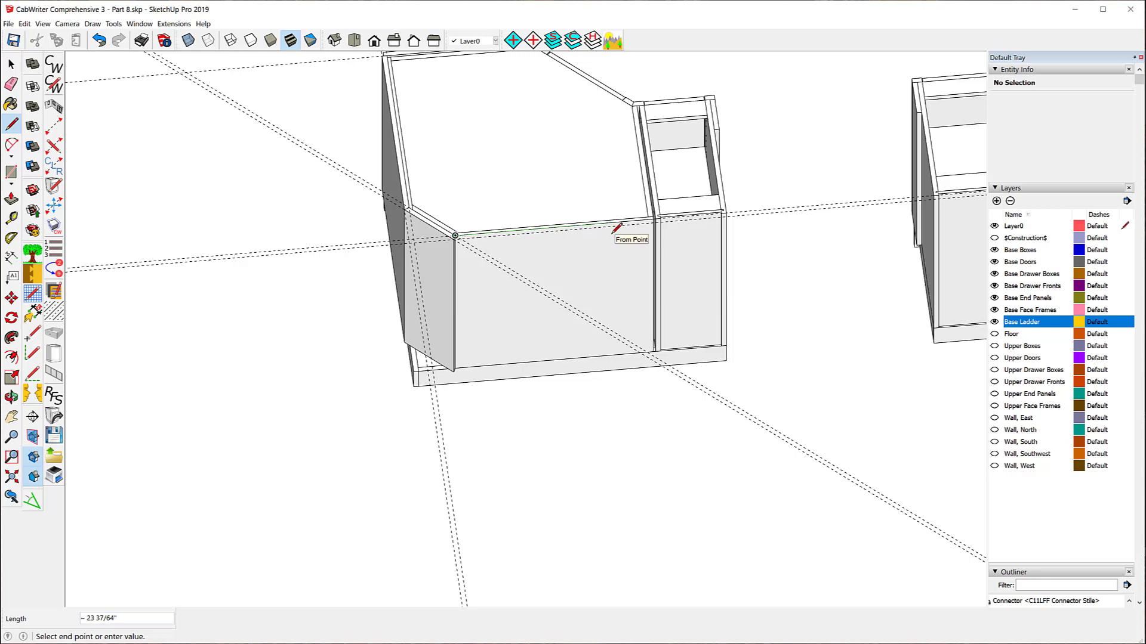
Step: Show the Wall, East layer and complete the 3/4" wide sheet outline along the cabinet back between the wall and the Diagonal Sheet
click(994, 418)
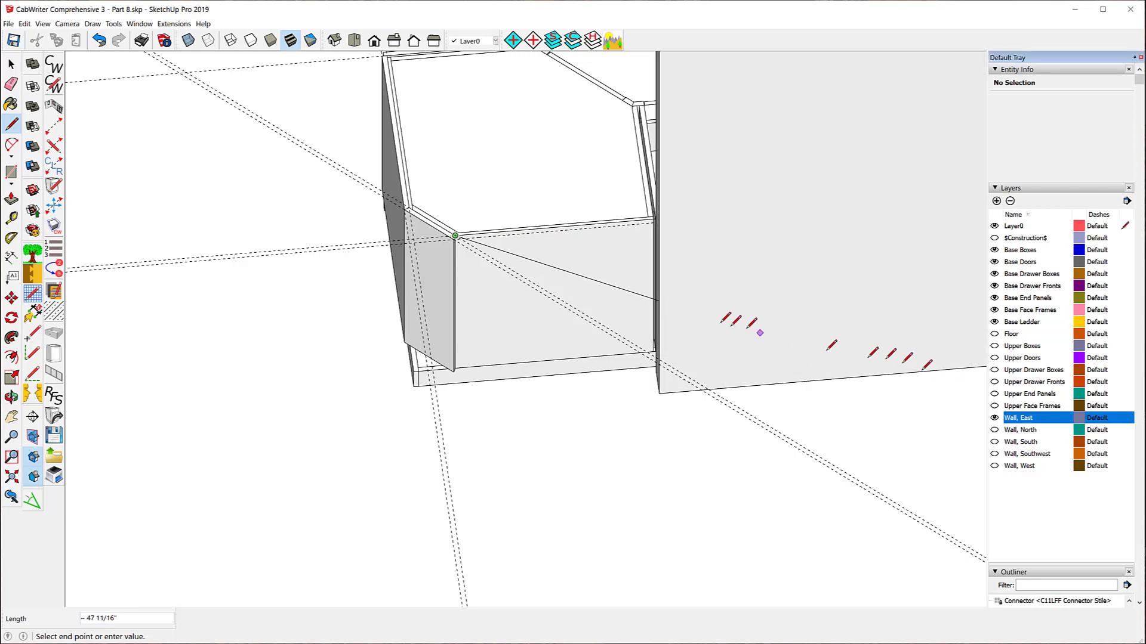
scroll(653, 203, up, 4)
scroll(648, 207, up, 4)
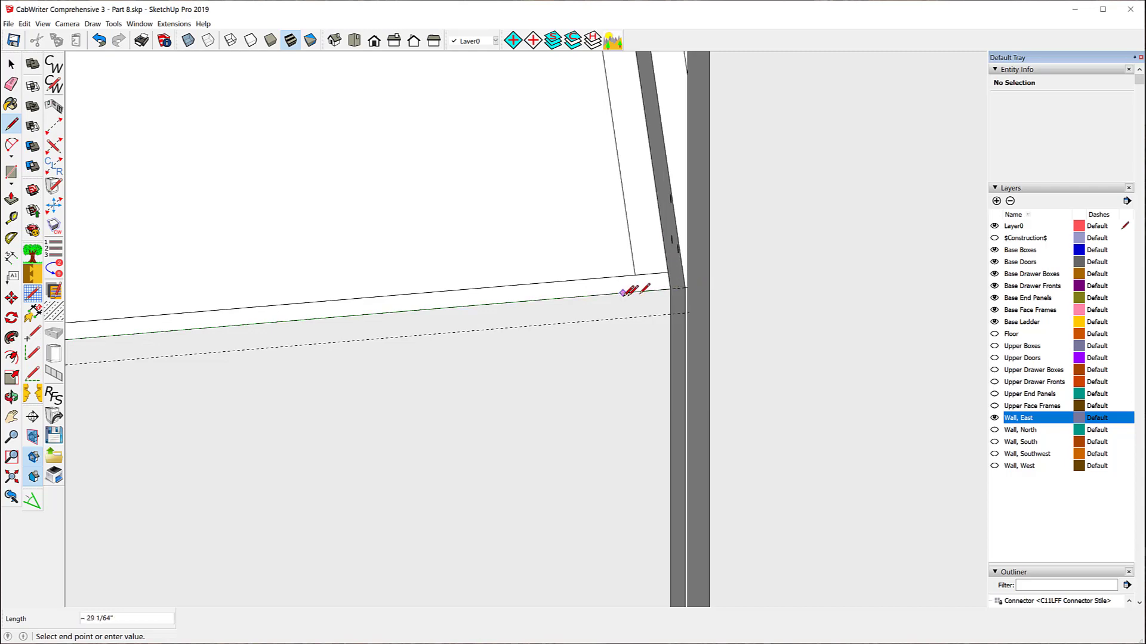
middle_drag(623, 291, 739, 315)
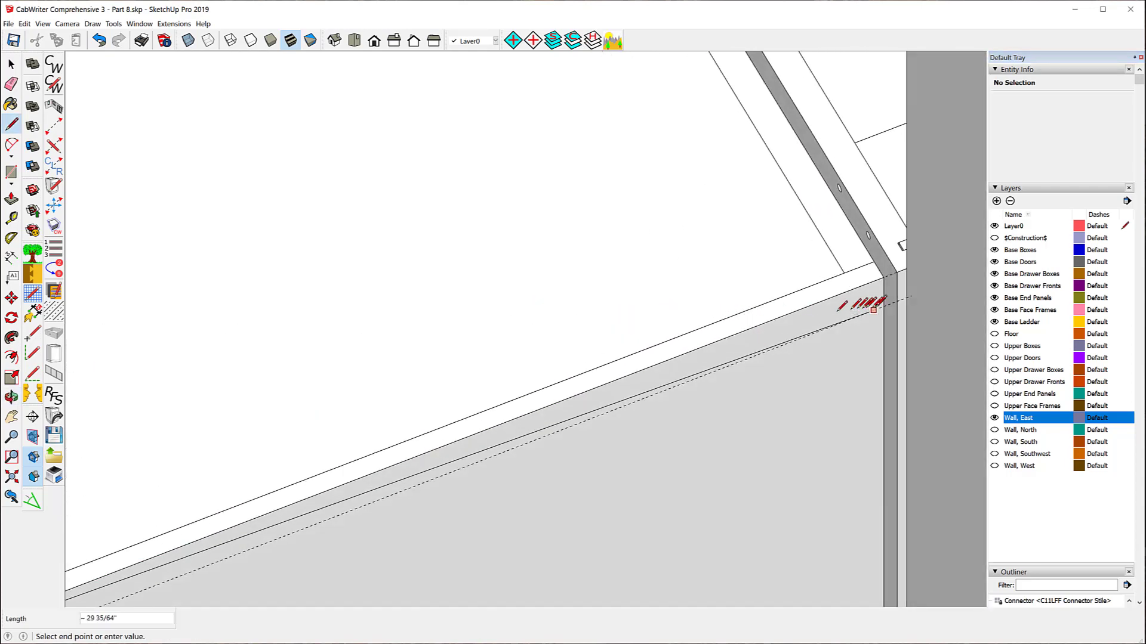
click(897, 272)
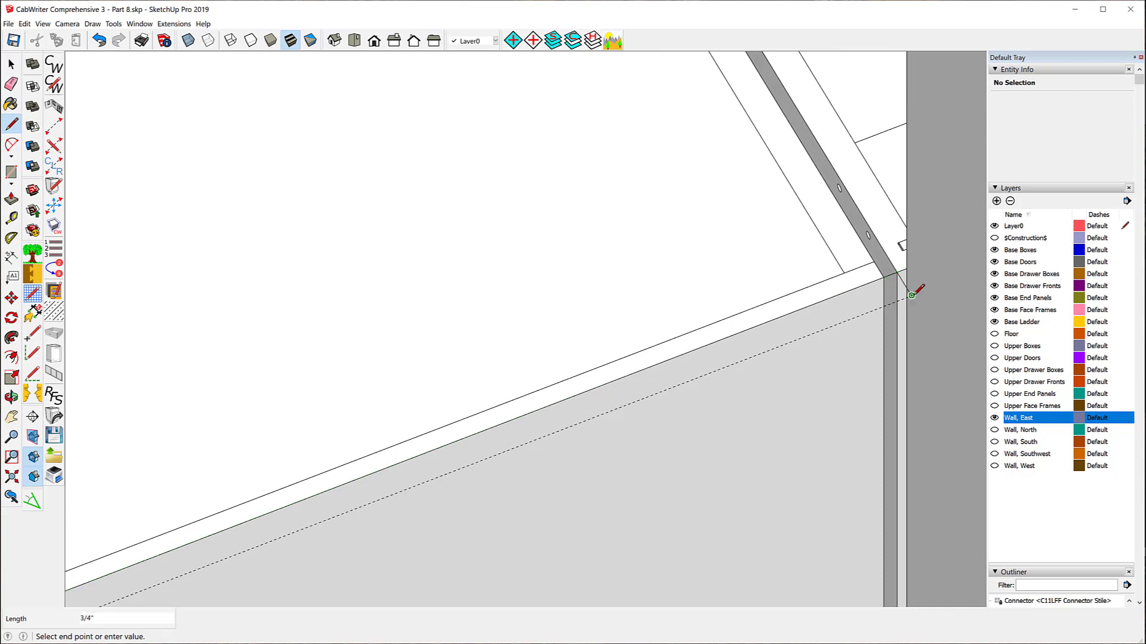
scroll(823, 238, down, 4)
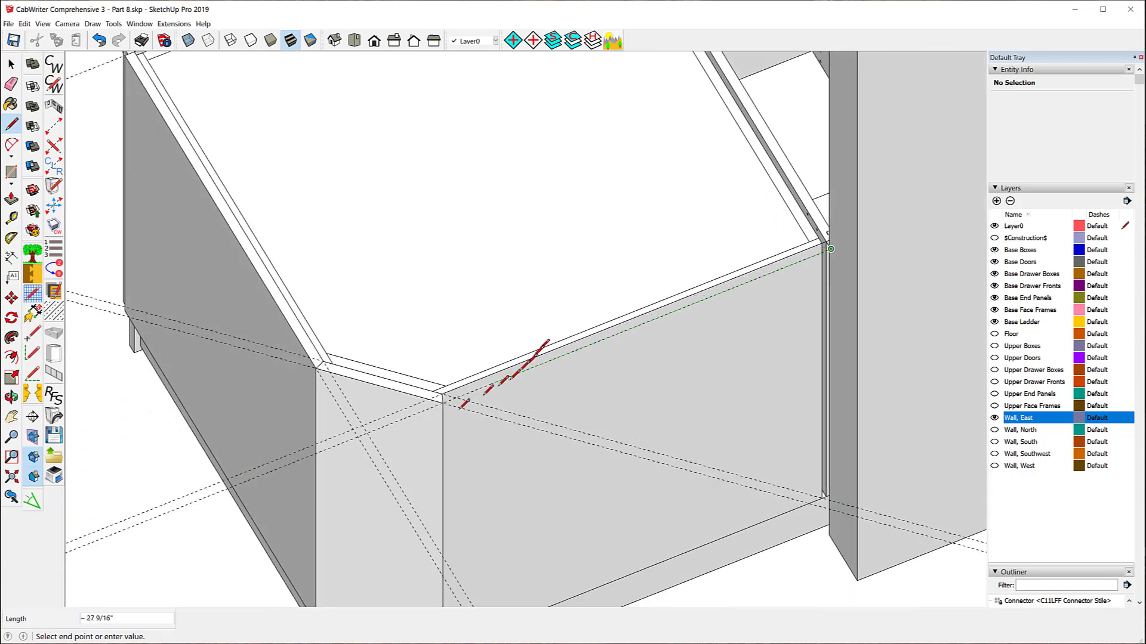
click(444, 401)
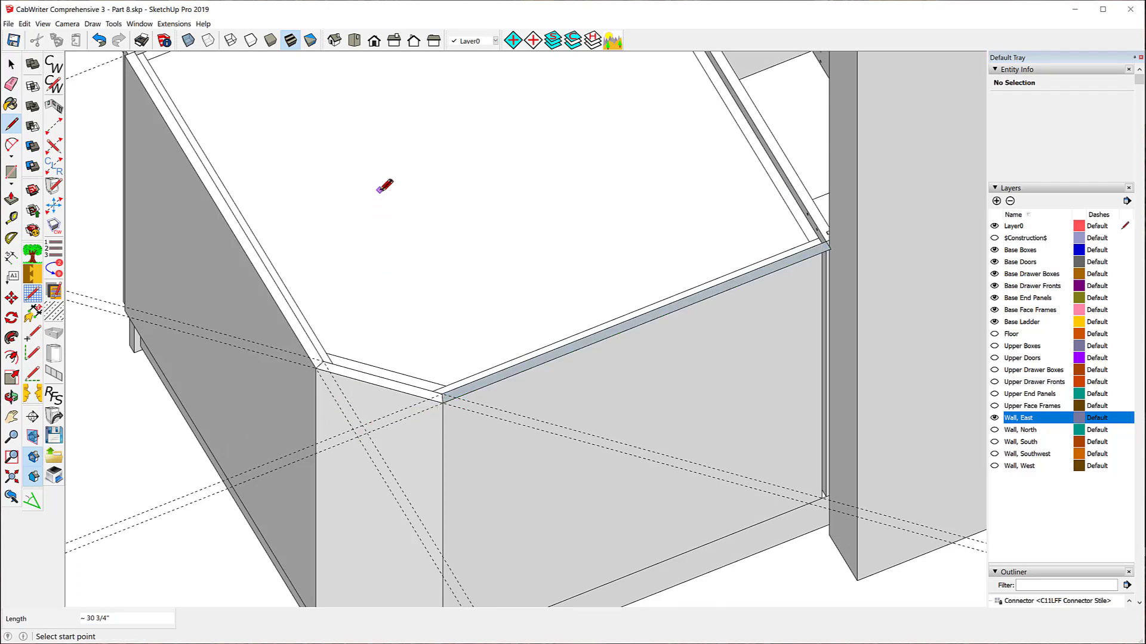
Step: Push/Pull the wall sheet's outline down 30 3/4" to the lower edge of the Diagonal Sheet
scroll(376, 192, down, 1)
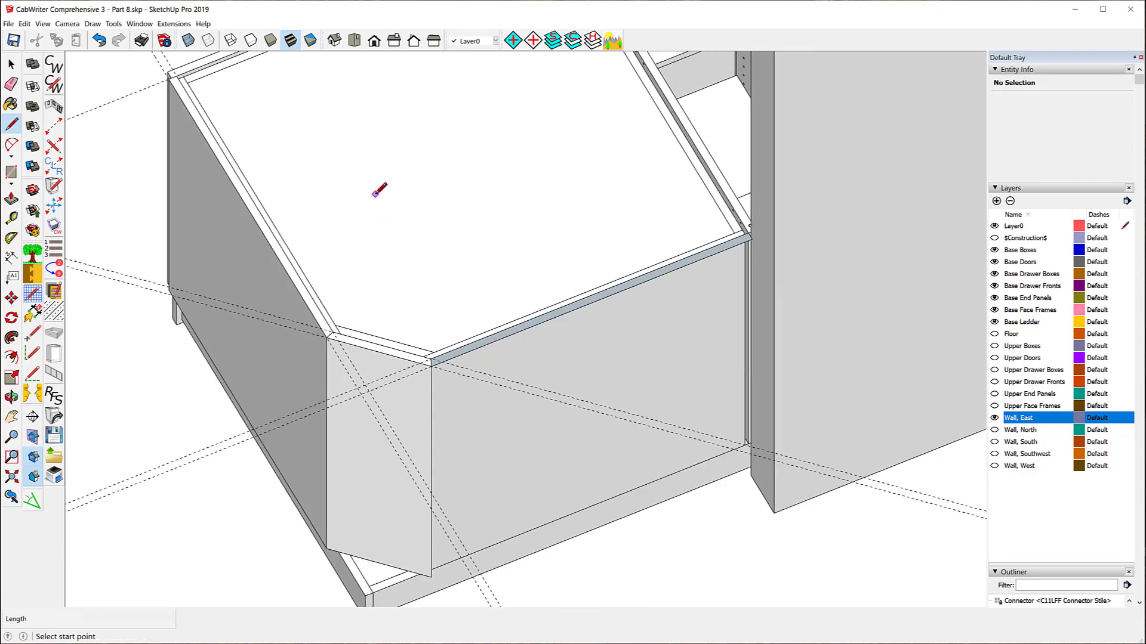
click(11, 197)
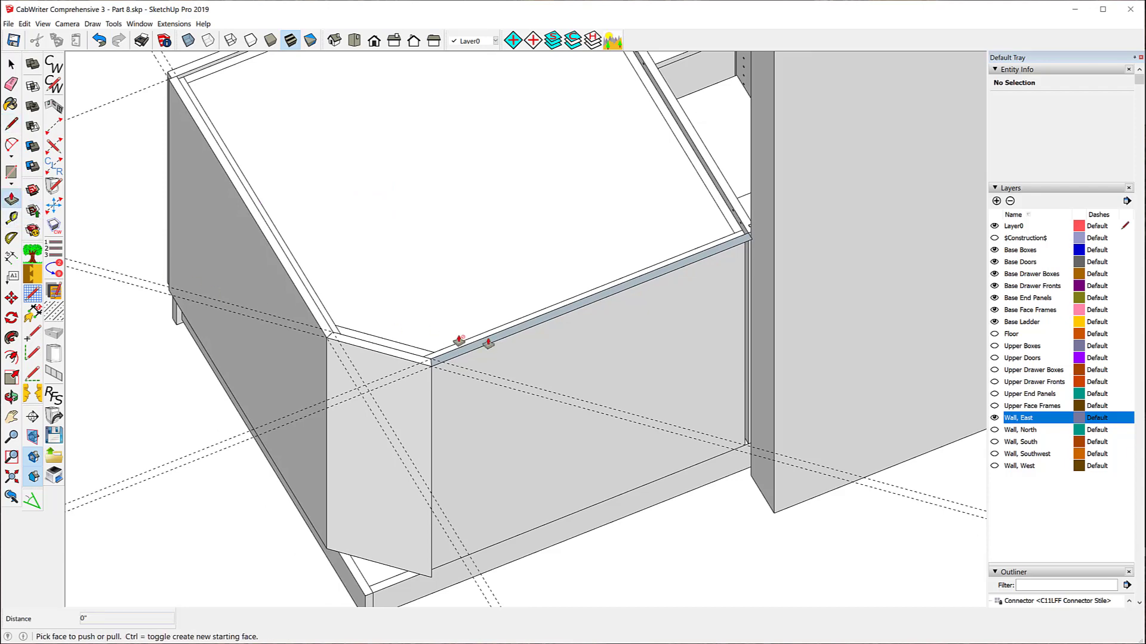
click(492, 341)
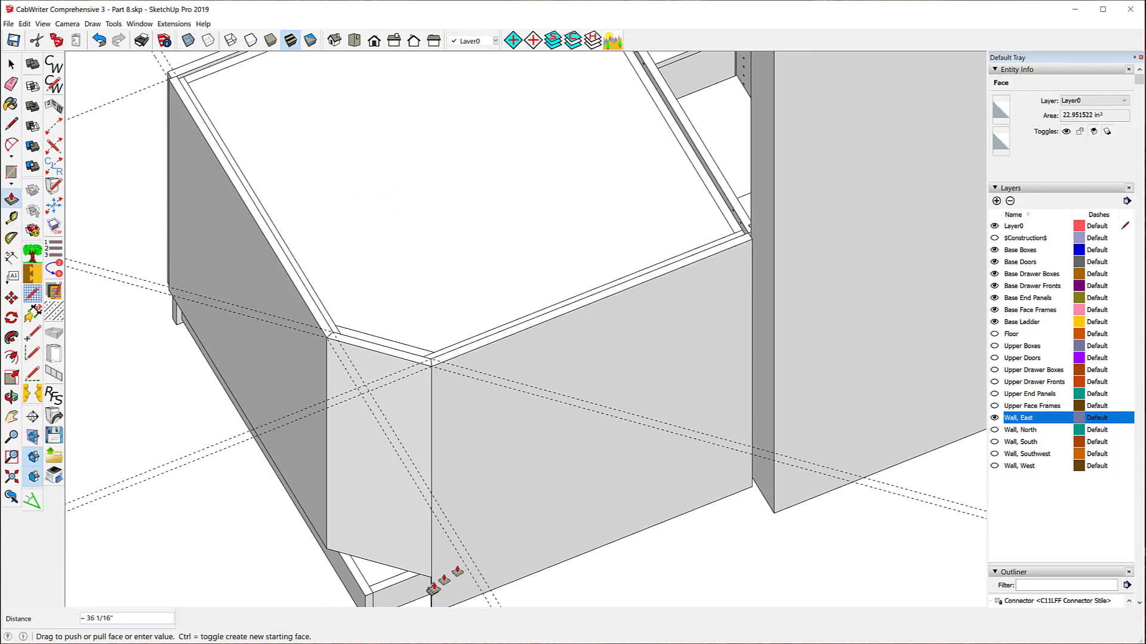
click(430, 584)
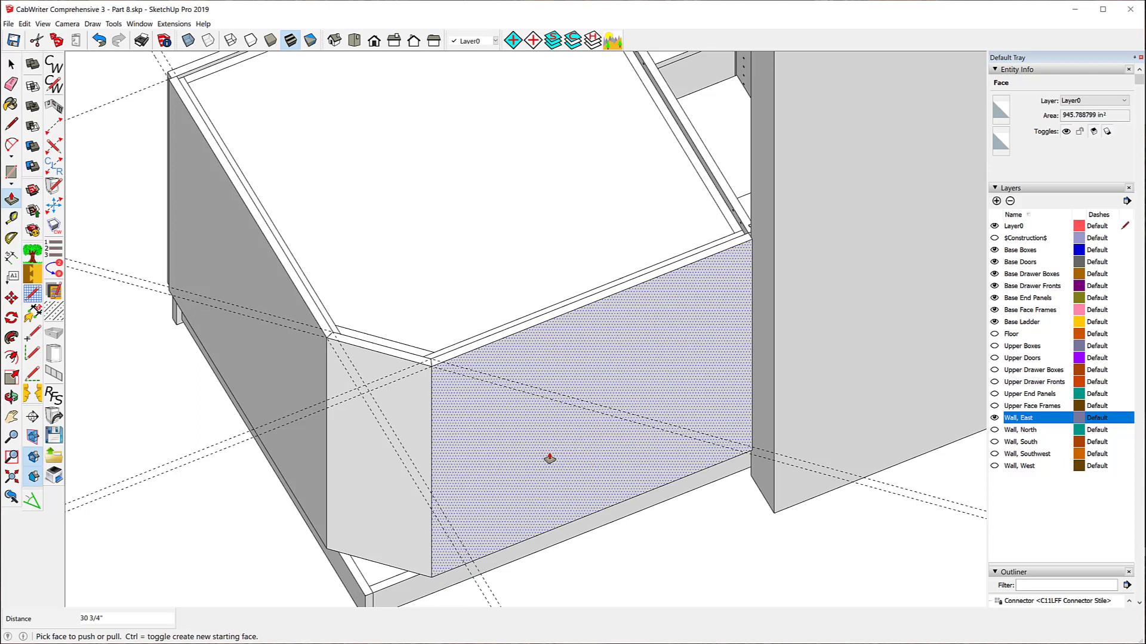
Step: Start making the new wall-side panel a CabWriter component with cabinet number C4L, type (SP) Sheet Panel and sub-type End Sheet
click(11, 65)
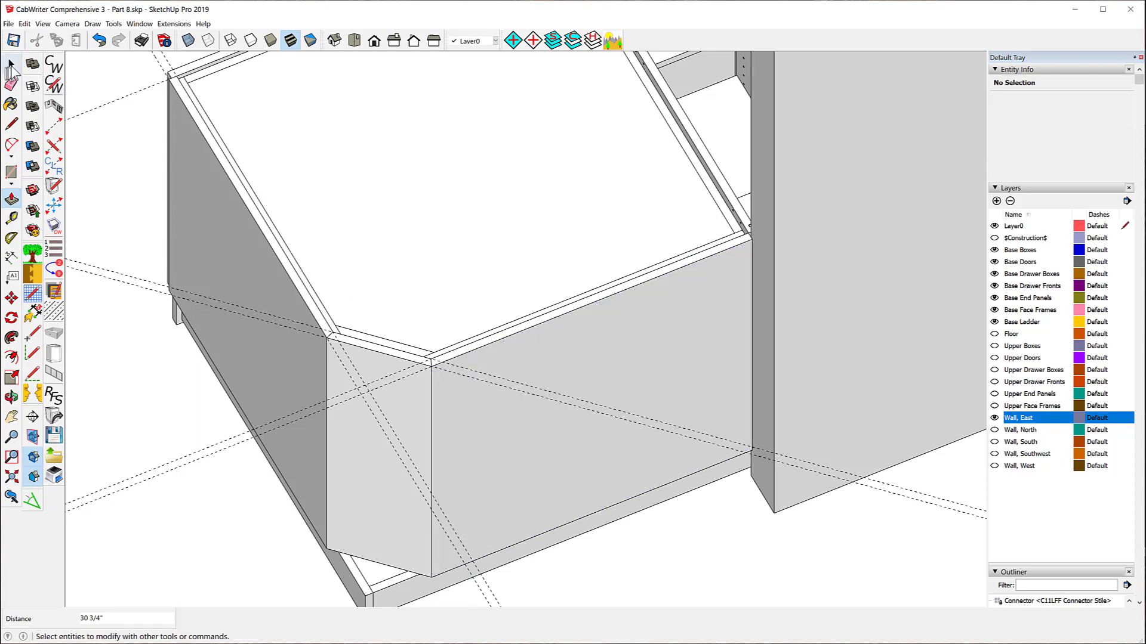
click(12, 67)
triple_click(550, 347)
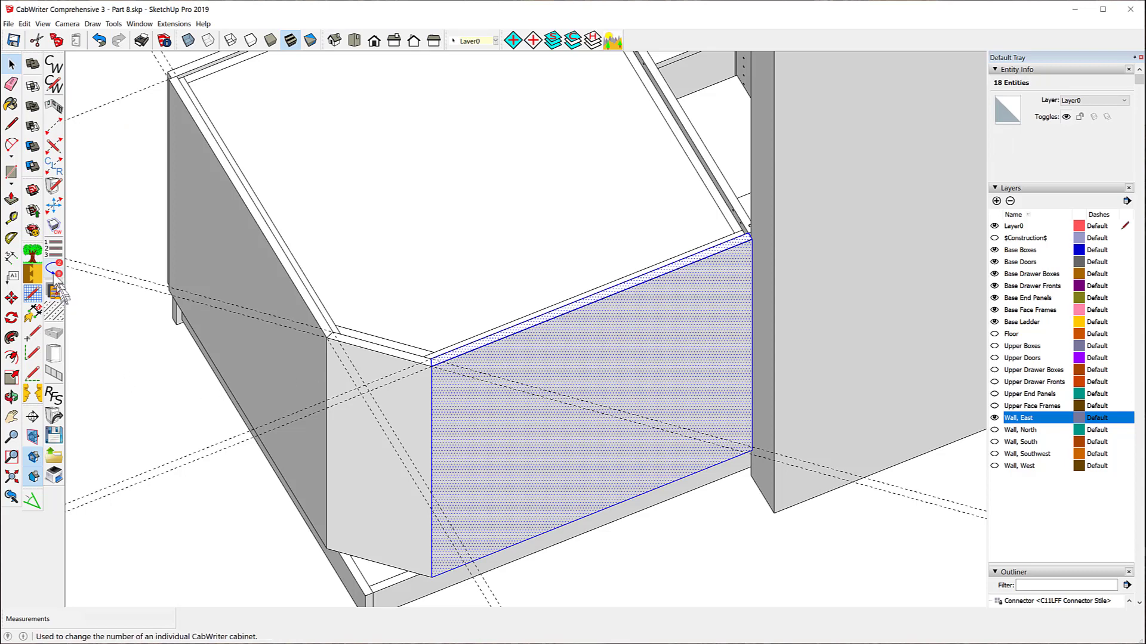
click(54, 242)
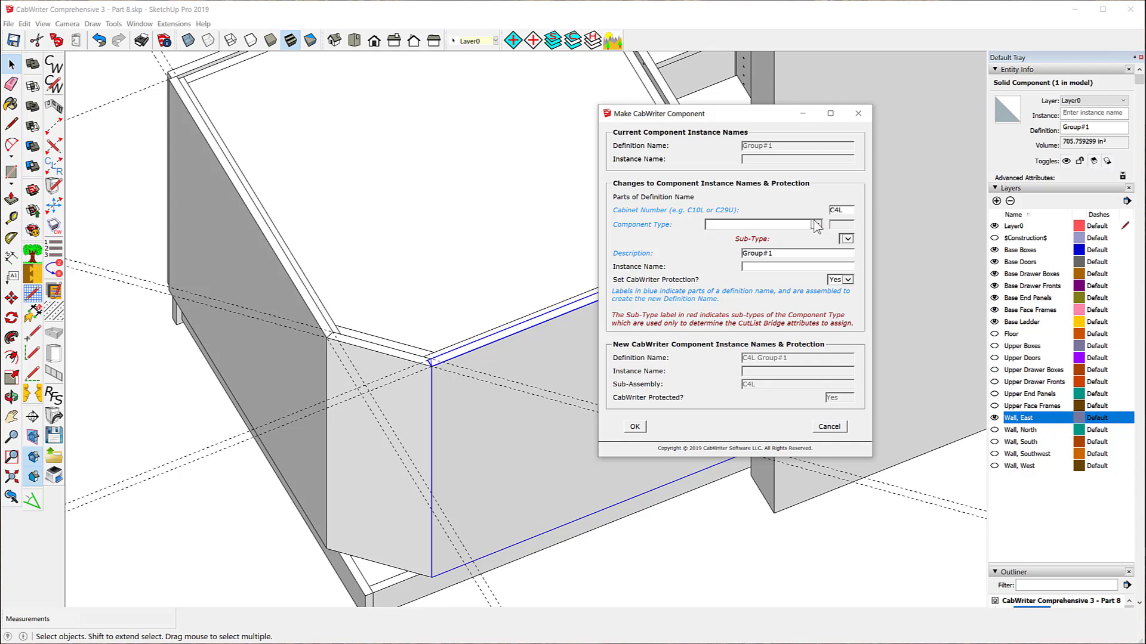
click(816, 225)
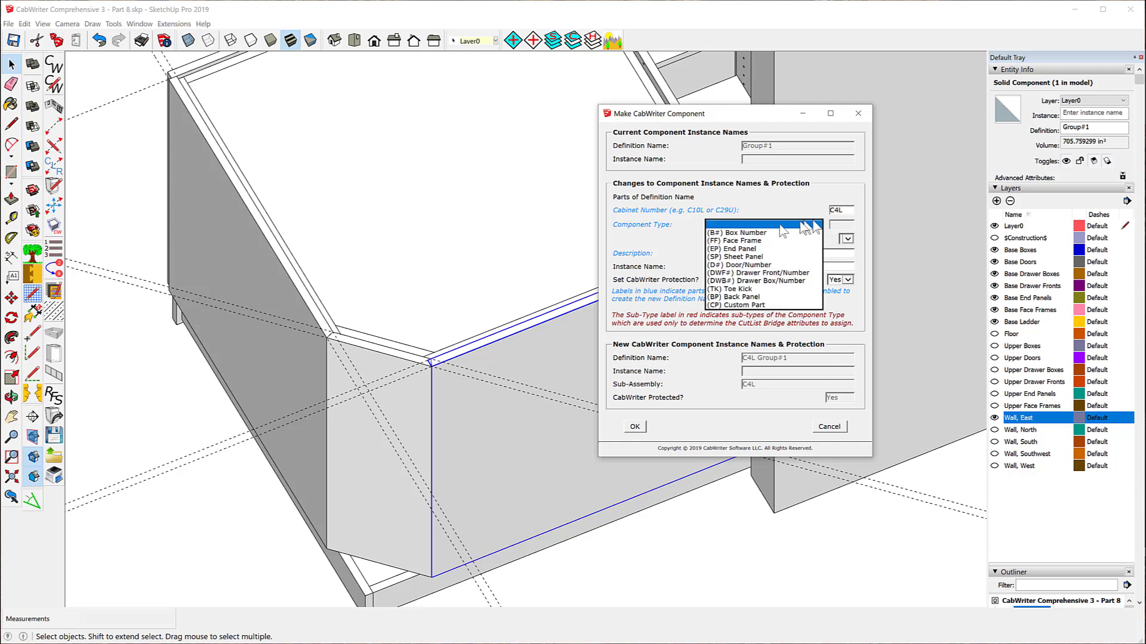
click(729, 258)
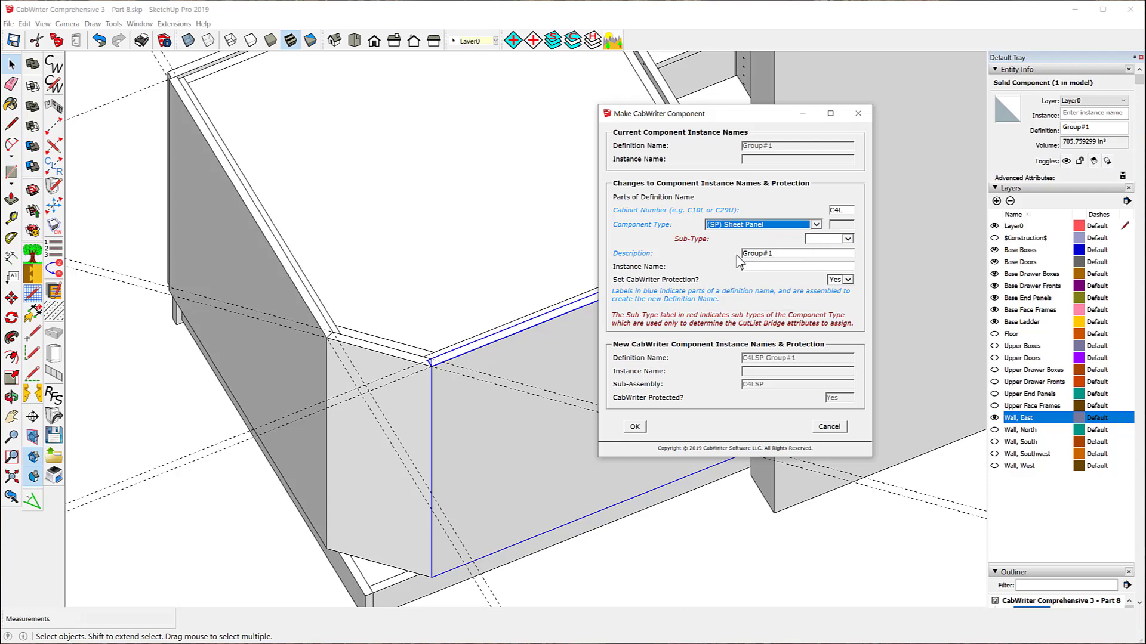
click(847, 240)
click(824, 247)
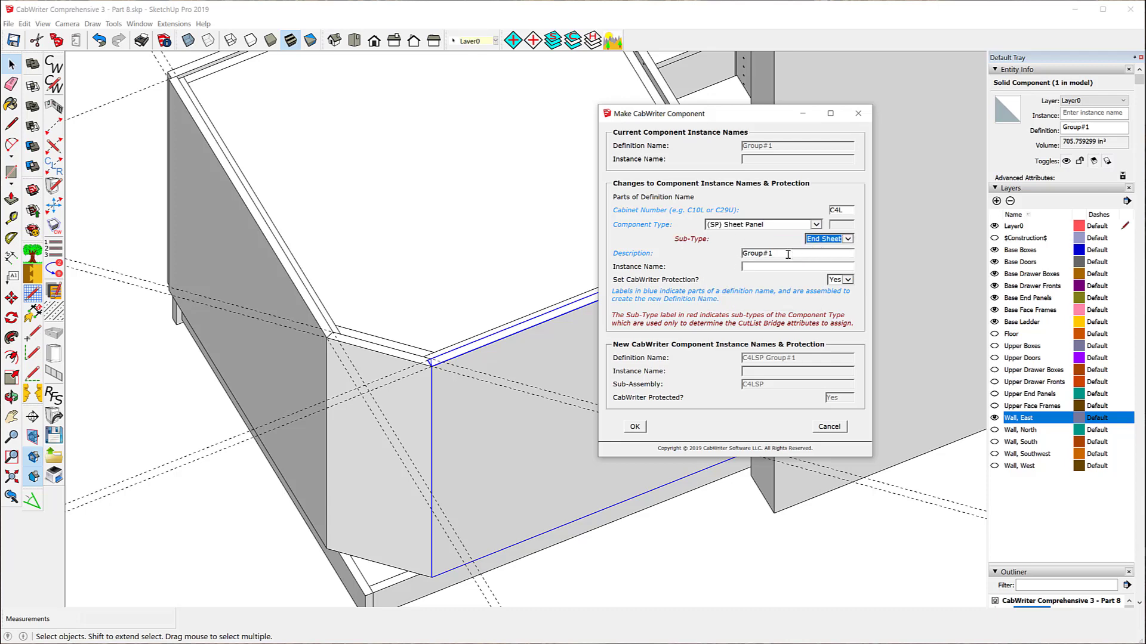
Step: Set both the description and instance name to Wall Sheet and create the component
key(Tab)
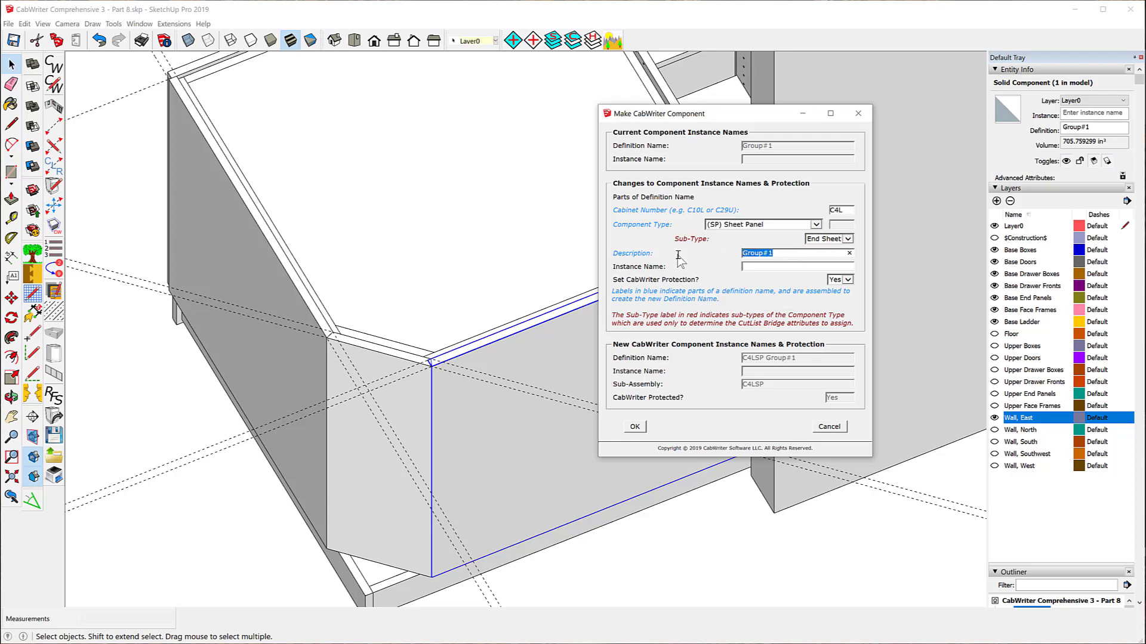
text(Wall Sheet)
drag(788, 255, 694, 261)
key(ctrl+c)
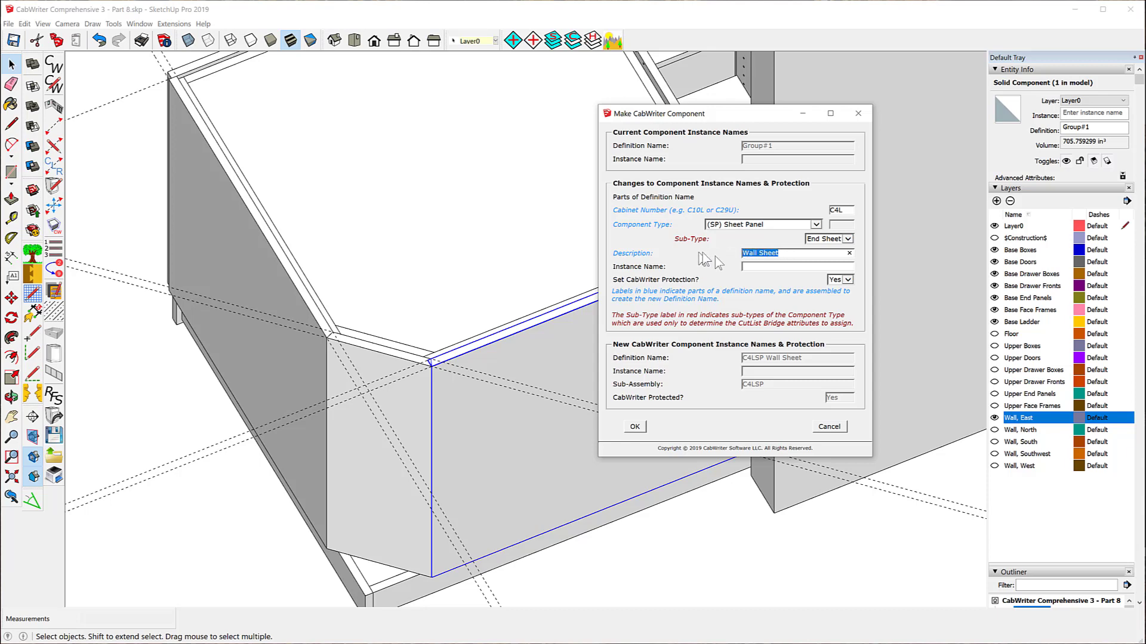
click(764, 266)
right_click(764, 266)
click(788, 308)
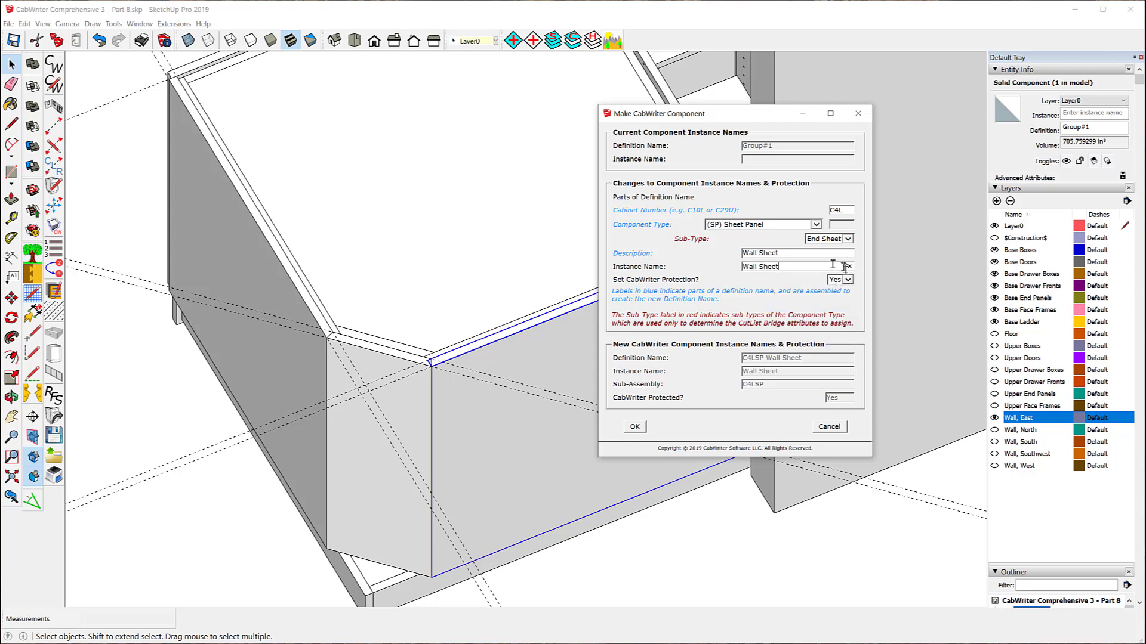
click(635, 427)
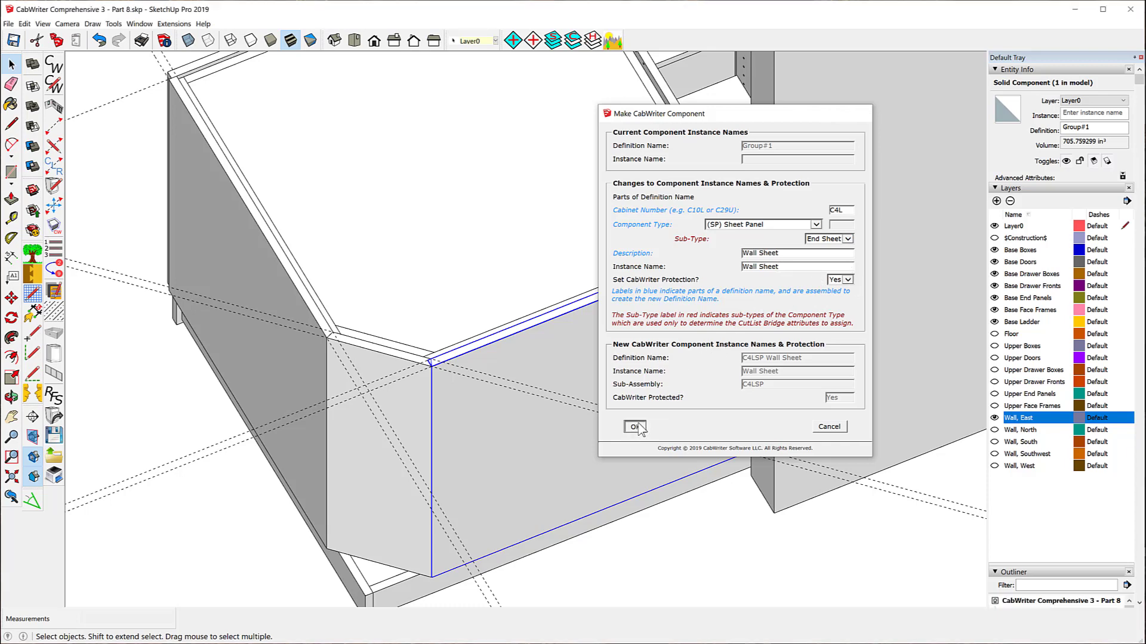
Step: Delete all the construction guide lines around the peninsula cabinet
scroll(432, 301, down, 2)
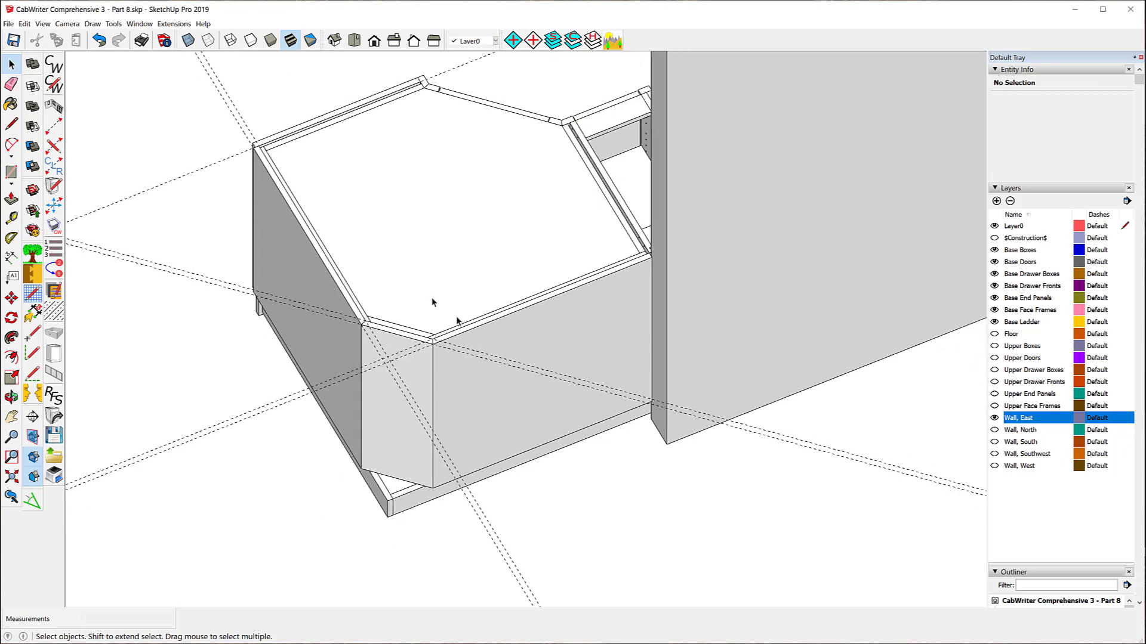
drag(876, 480, 841, 437)
click(841, 432)
click(463, 535)
key(Delete)
drag(174, 390, 173, 388)
key(Delete)
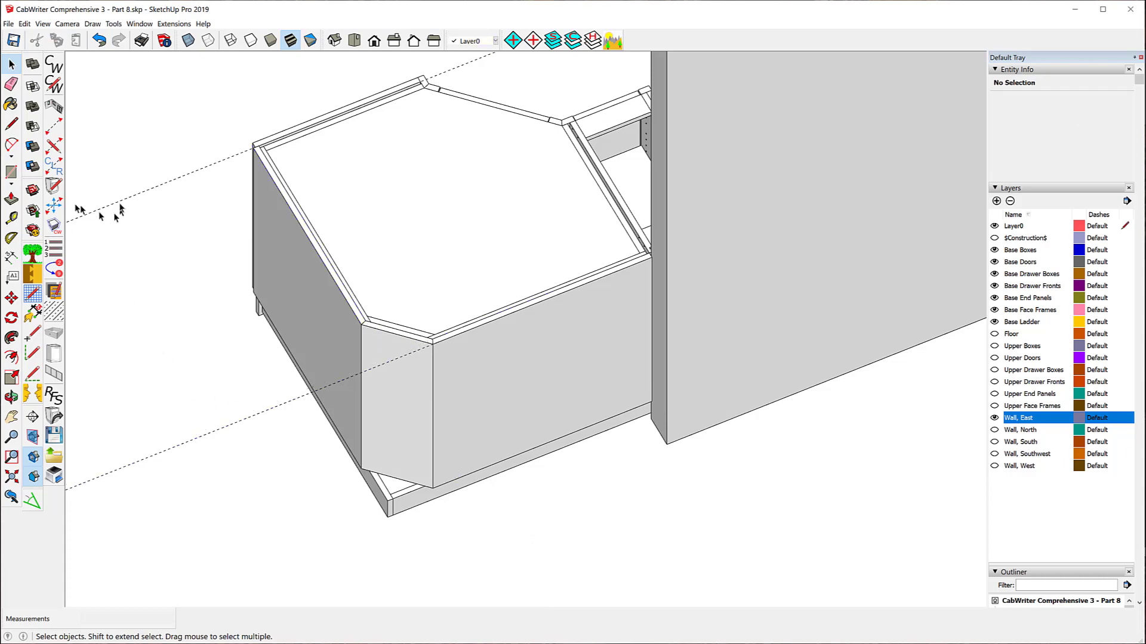
click(160, 379)
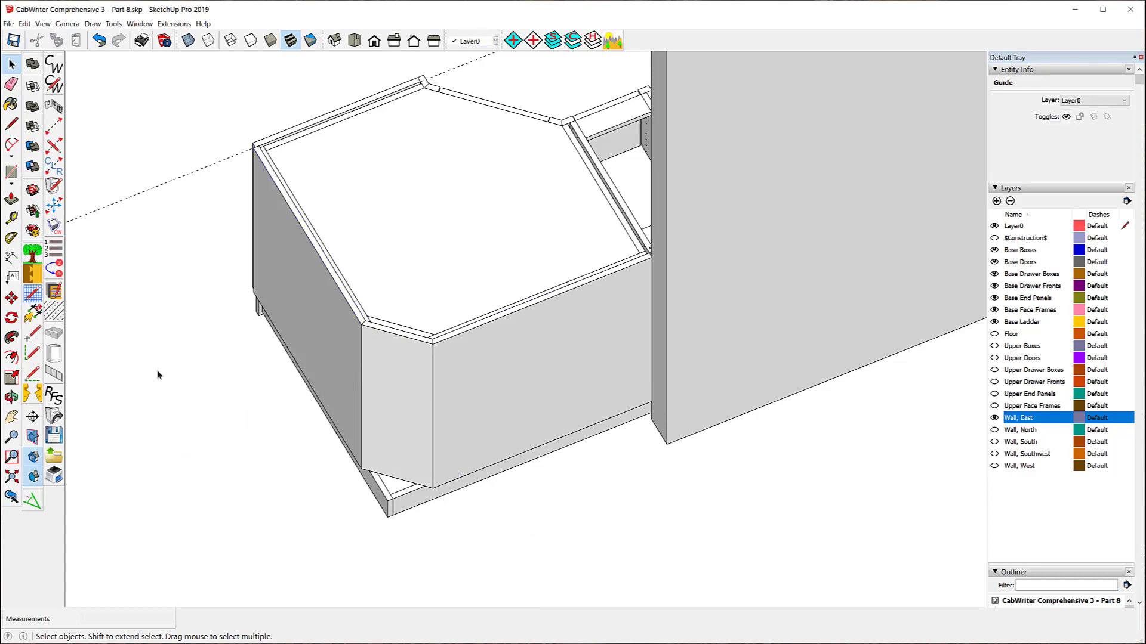
key(Delete)
key(Delete)
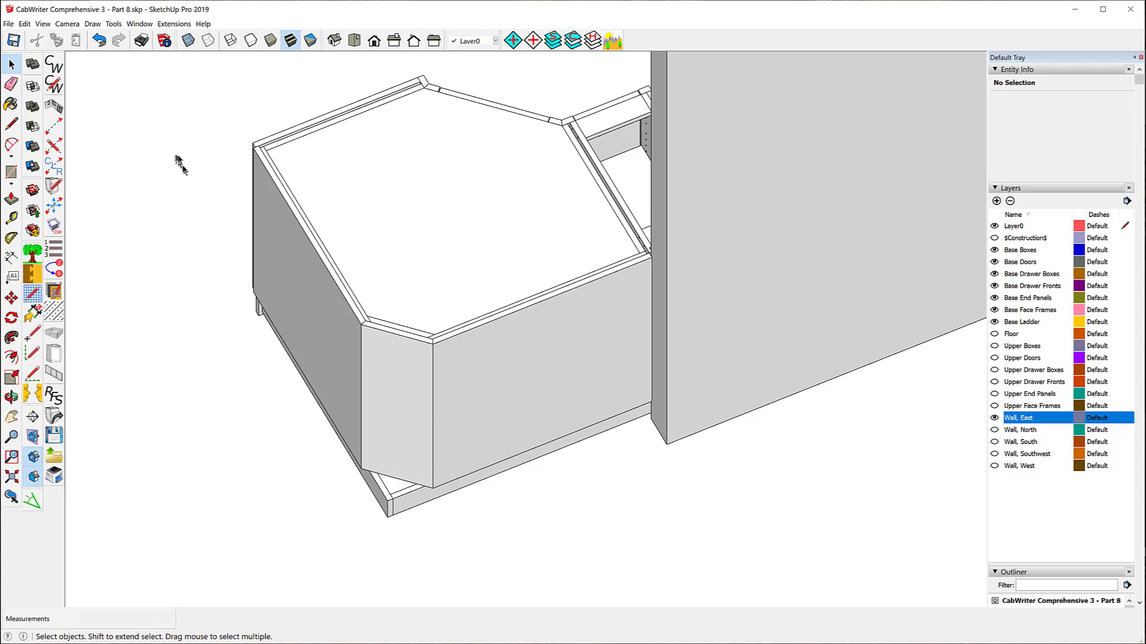
Step: Unlock the Right End Sheet at its corner with the adjoining back sheet and open the component for editing
drag(189, 146, 780, 110)
key(space)
scroll(485, 439, up, 6)
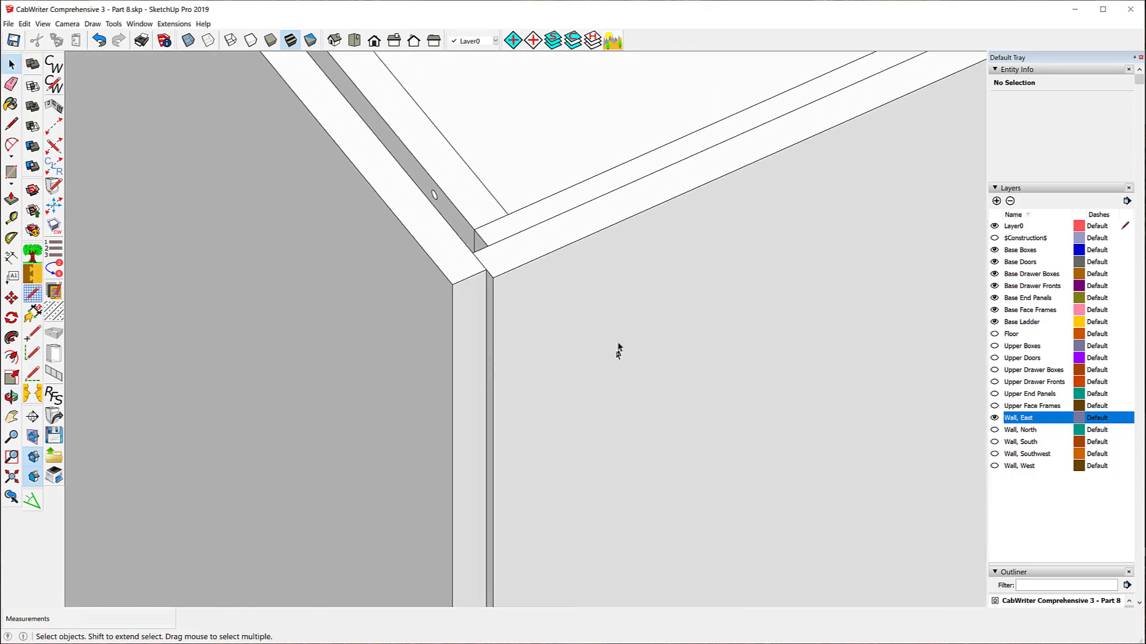
click(476, 299)
right_click(476, 298)
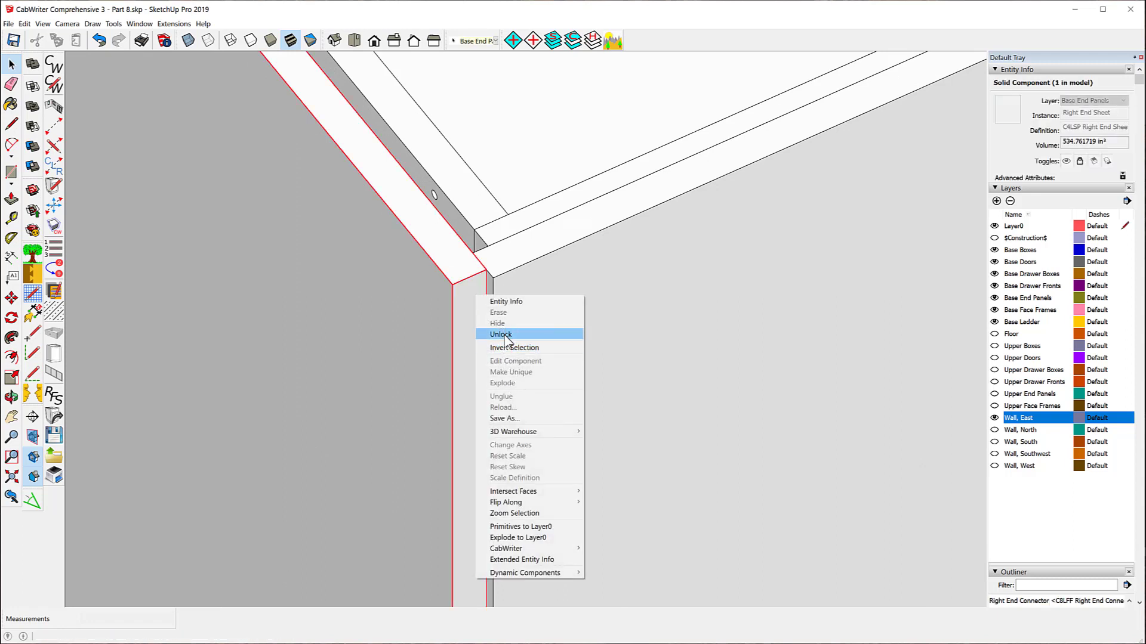
click(505, 334)
right_click(476, 311)
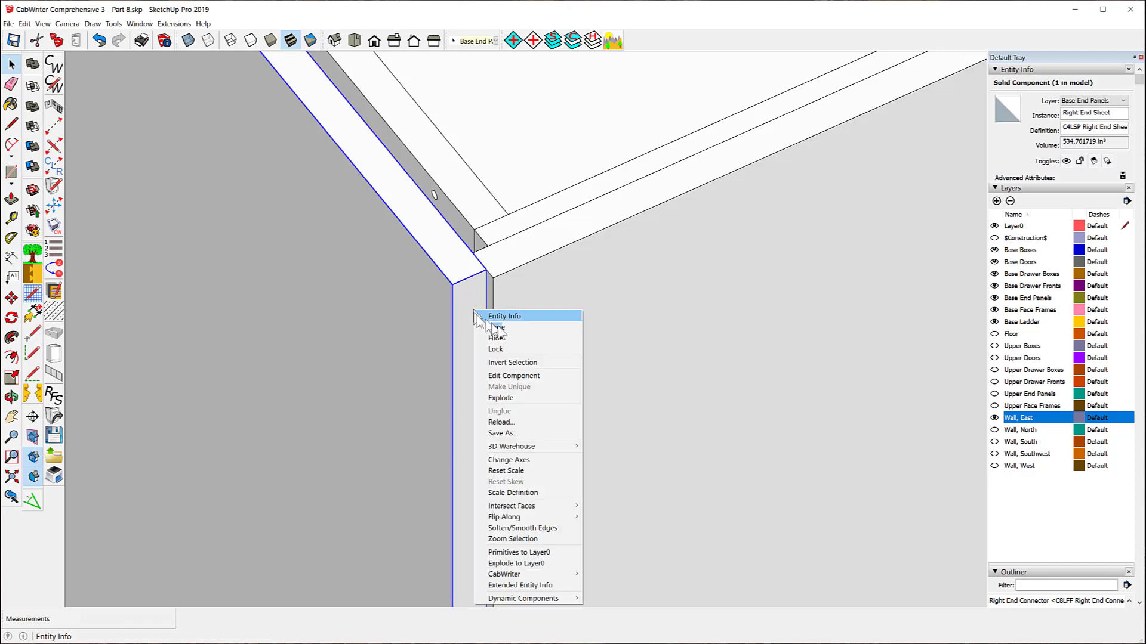
click(512, 376)
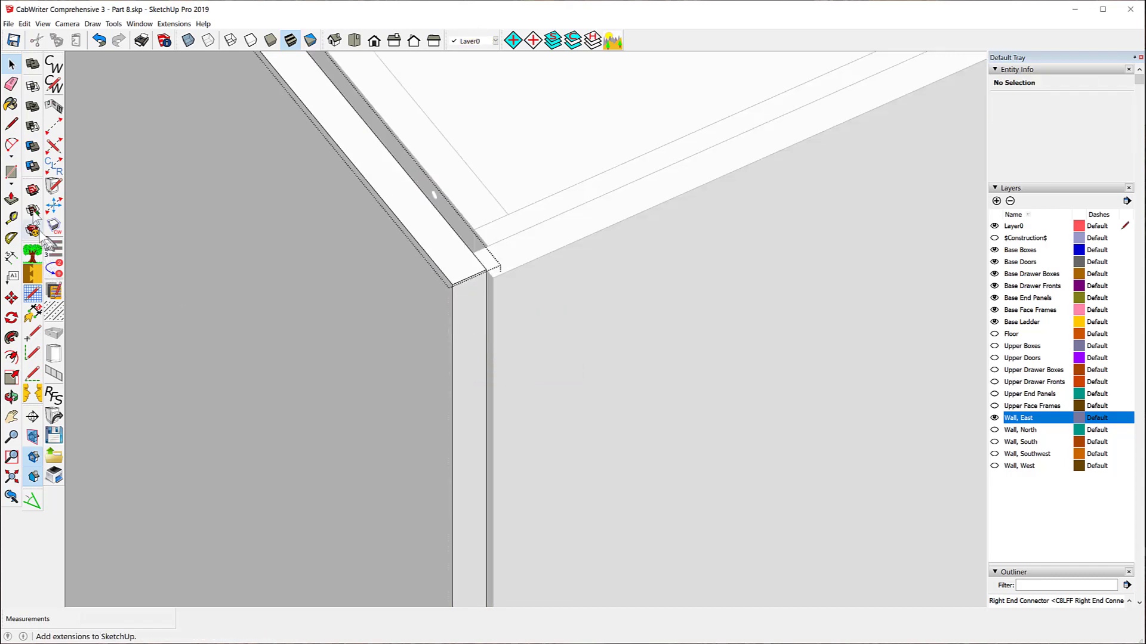
Step: Push/Pull the Right End Sheet's narrow end face outward 1/4", flush with the adjoining back sheet's outer face
click(12, 199)
click(473, 296)
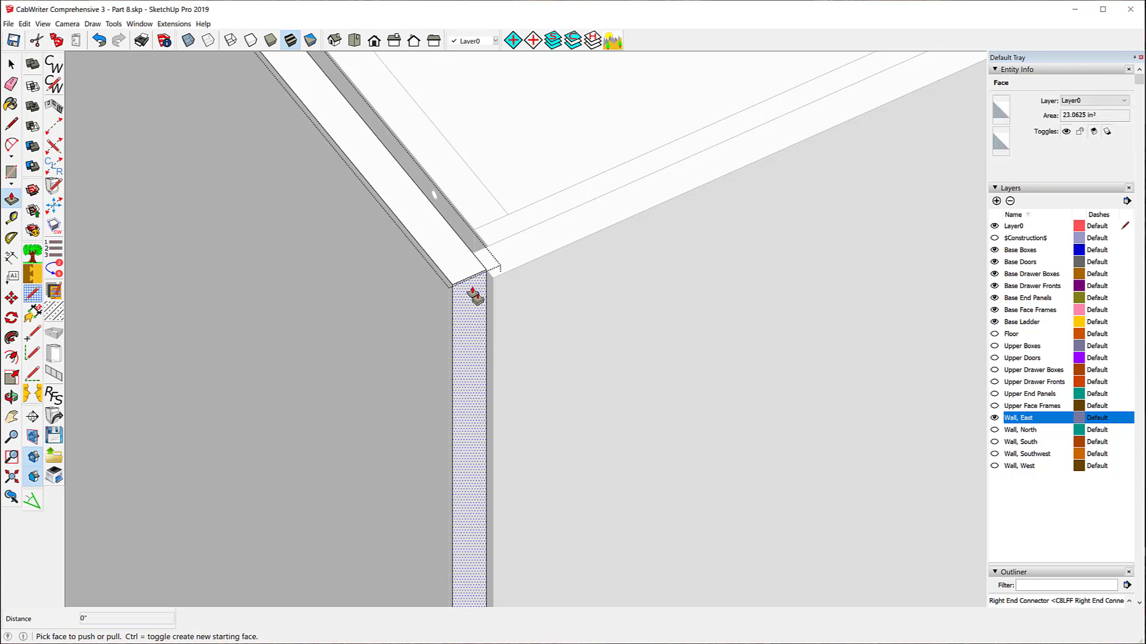
click(504, 286)
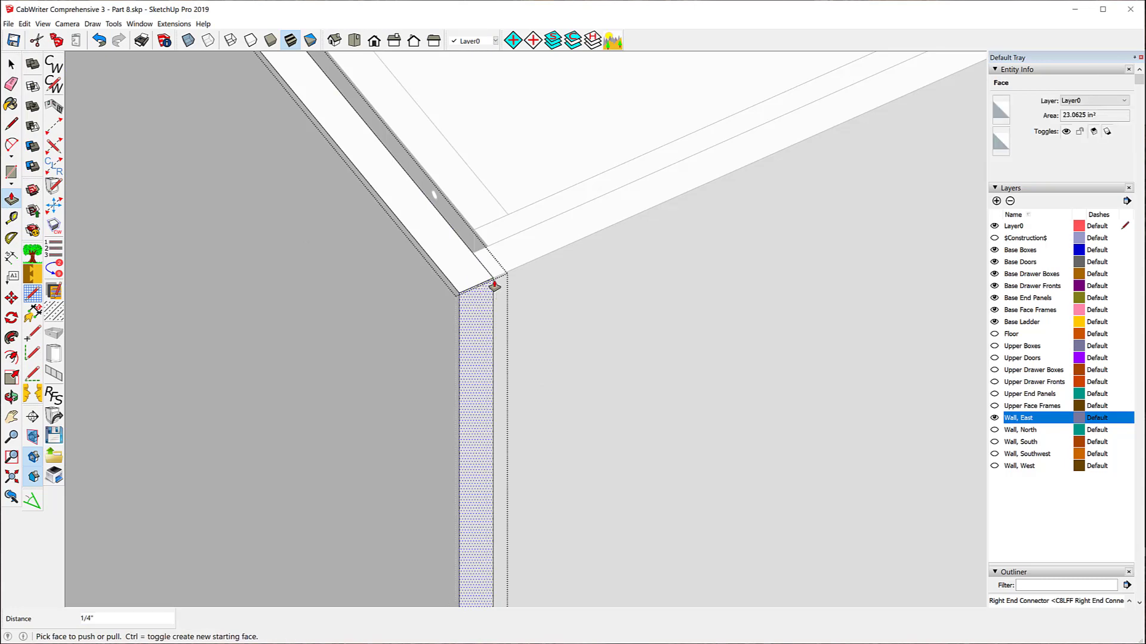
Step: Finish editing the Right End Sheet and close its component
key(space)
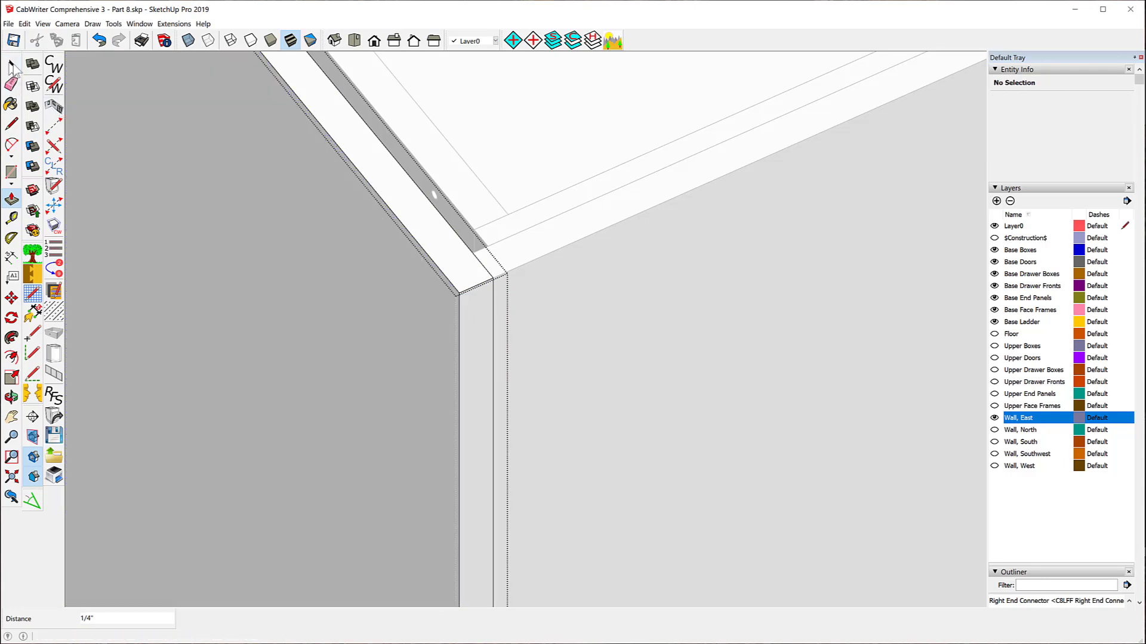
shift+middle_drag(331, 235, 288, 222)
scroll(288, 222, down, 3)
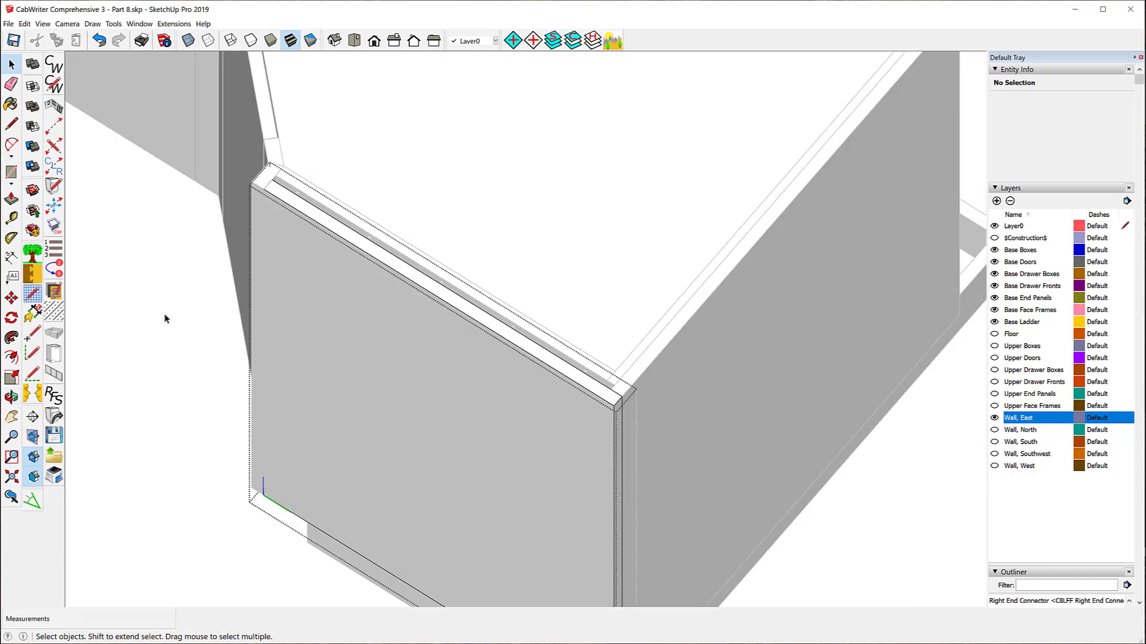
scroll(165, 319, down, 6)
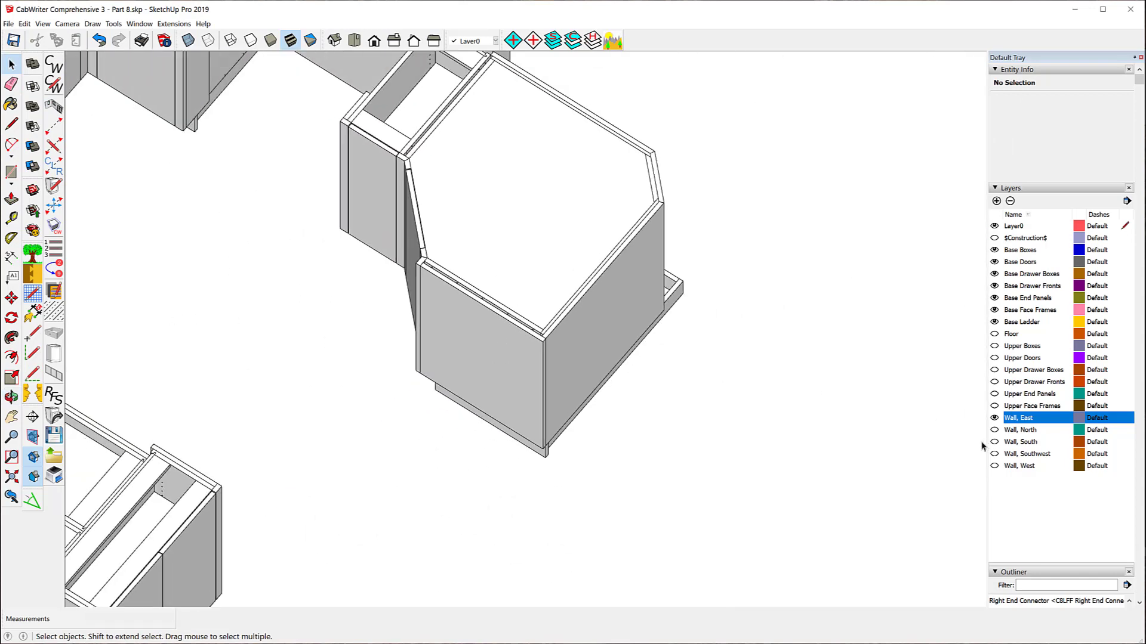
Step: Select all parts of the angled peninsula cabinet with CabWriter's Select Cabinet command
middle_drag(982, 447, 890, 414)
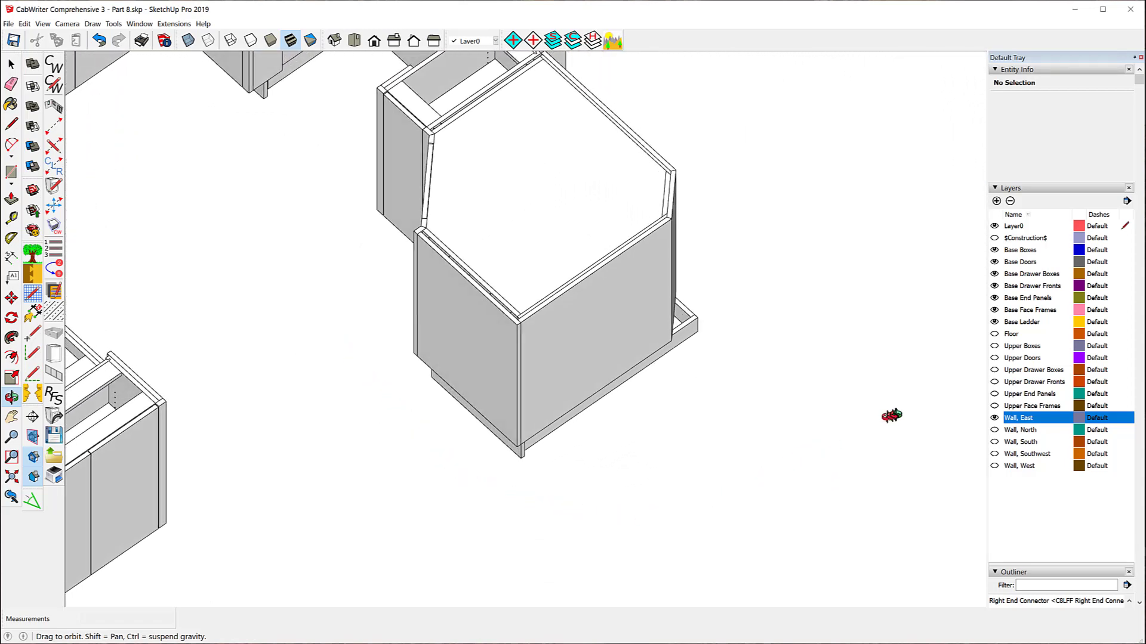
scroll(704, 451, down, 3)
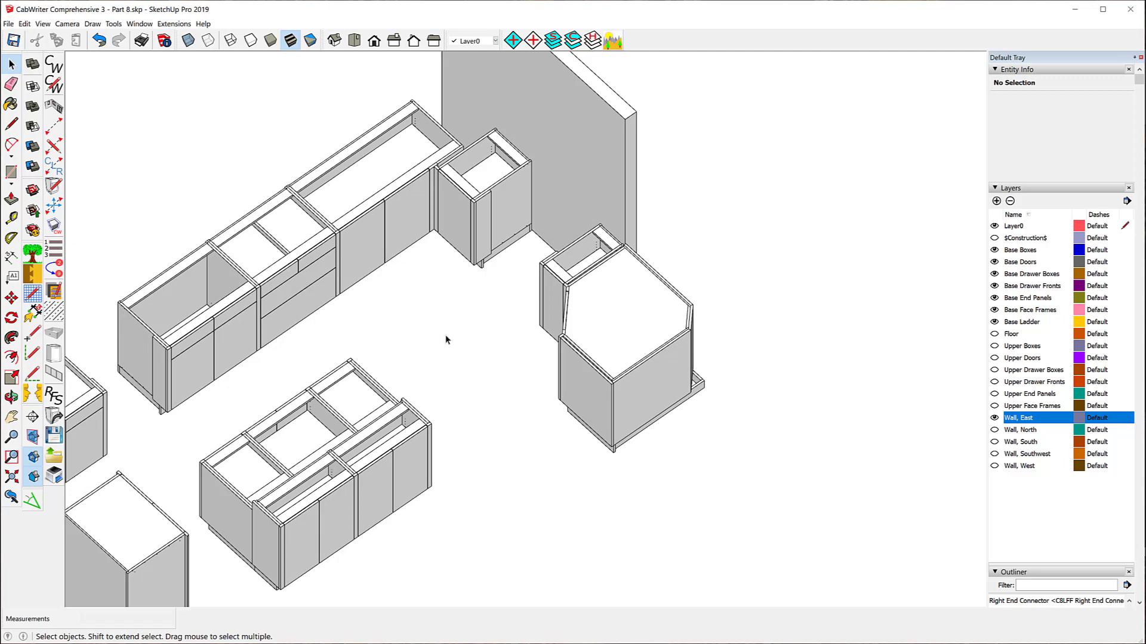
right_click(593, 320)
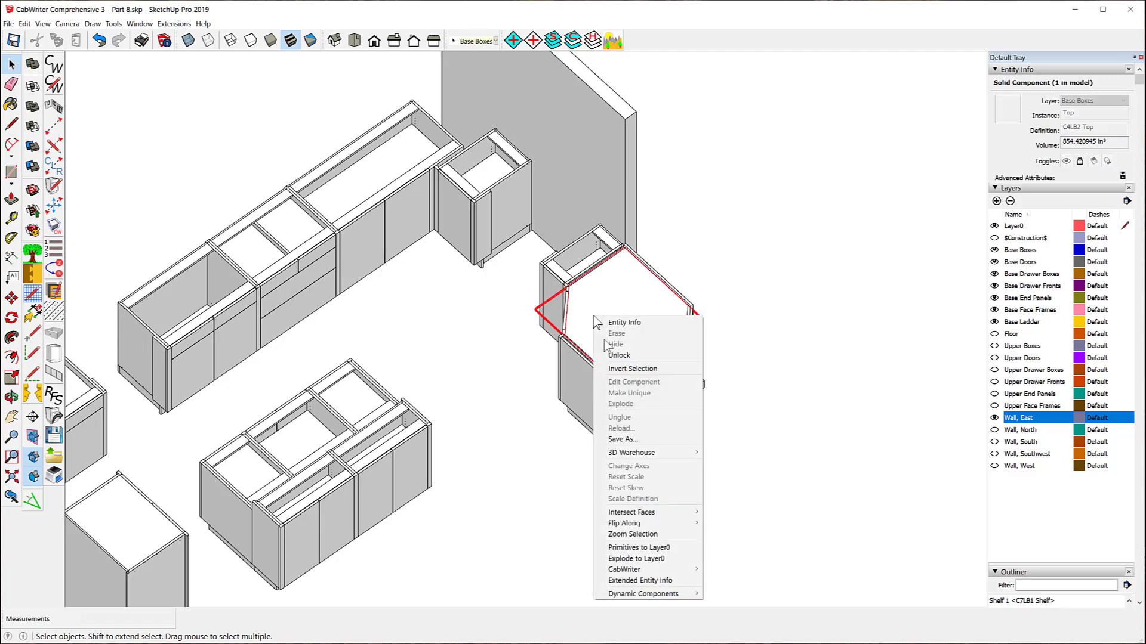
mouse_move(657, 568)
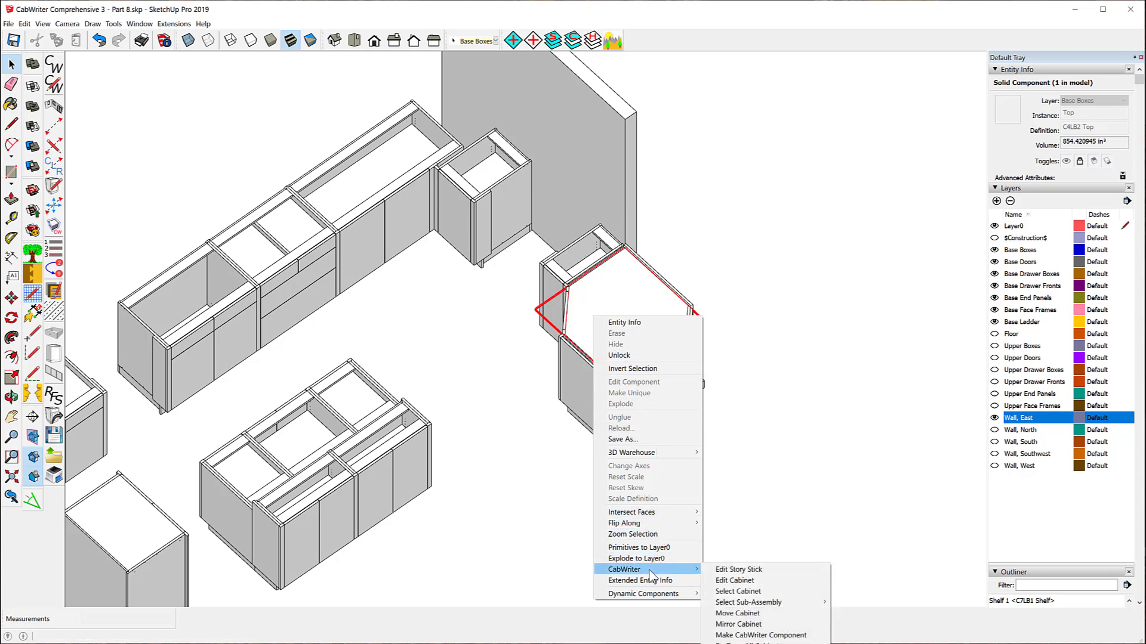
click(738, 592)
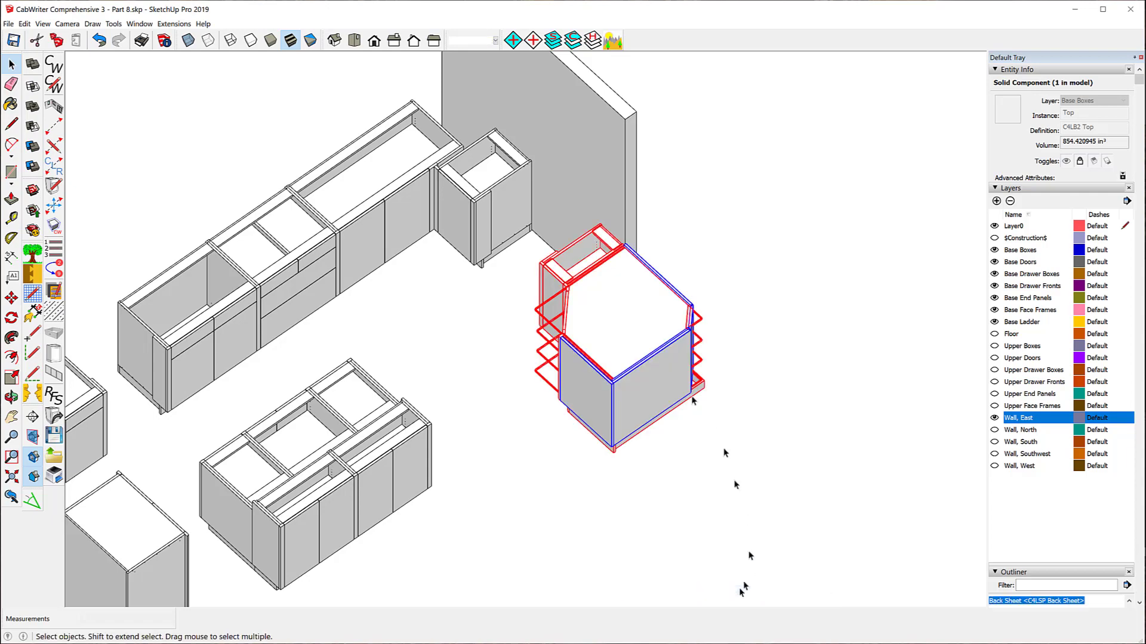
Step: Select the entire small base cabinet against the east wall with CabWriter's Select Cabinet command
middle_drag(471, 284, 453, 255)
click(448, 255)
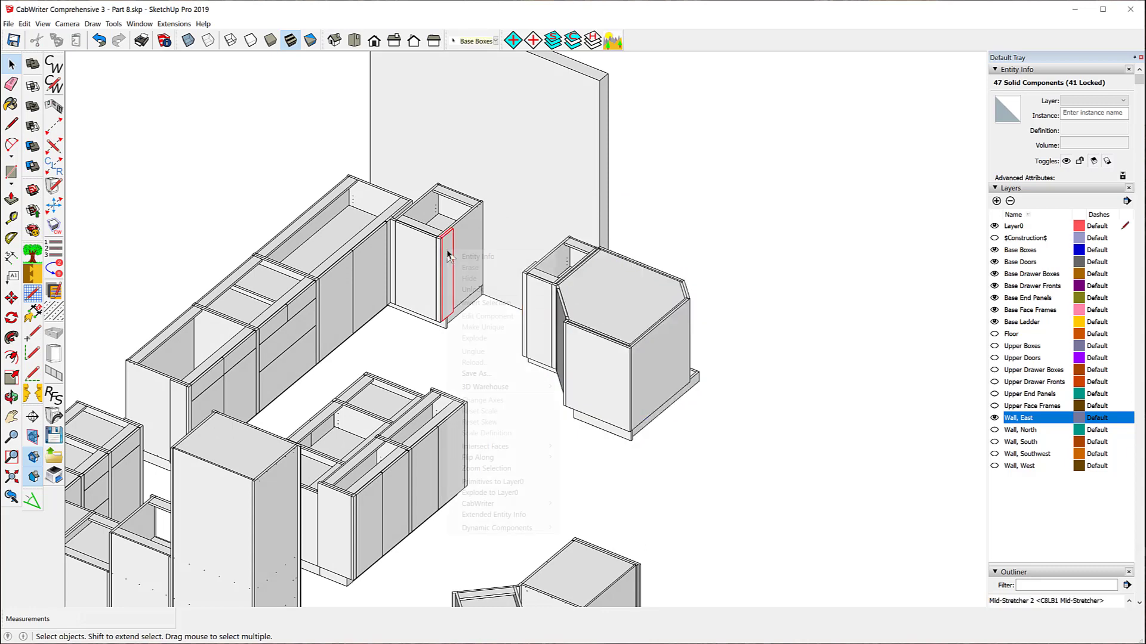
right_click(448, 253)
mouse_move(493, 506)
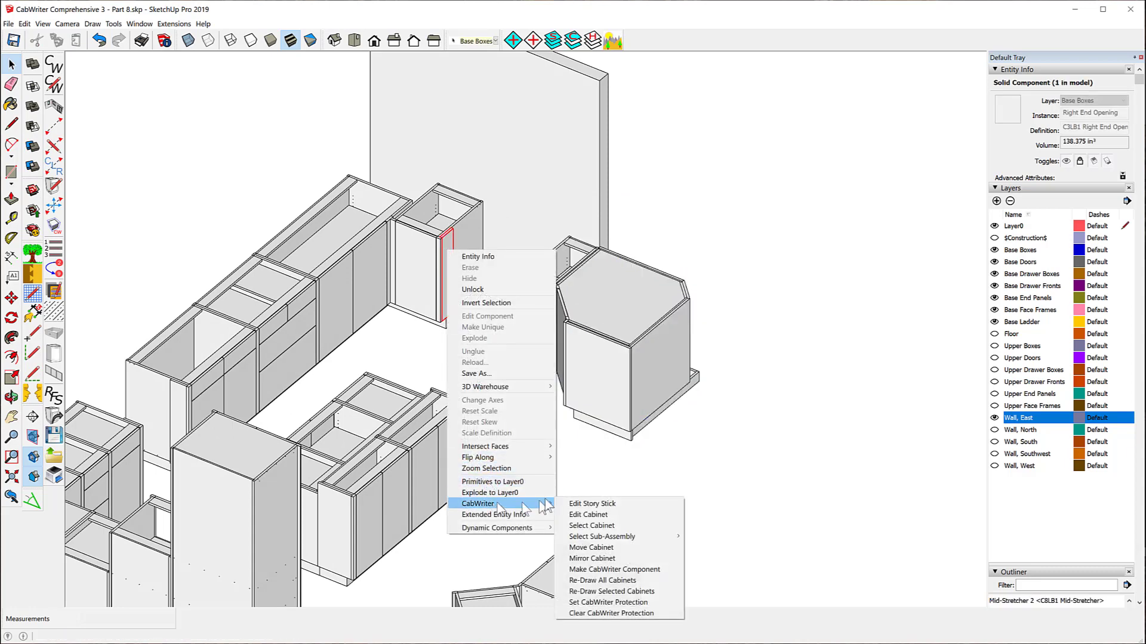
click(615, 526)
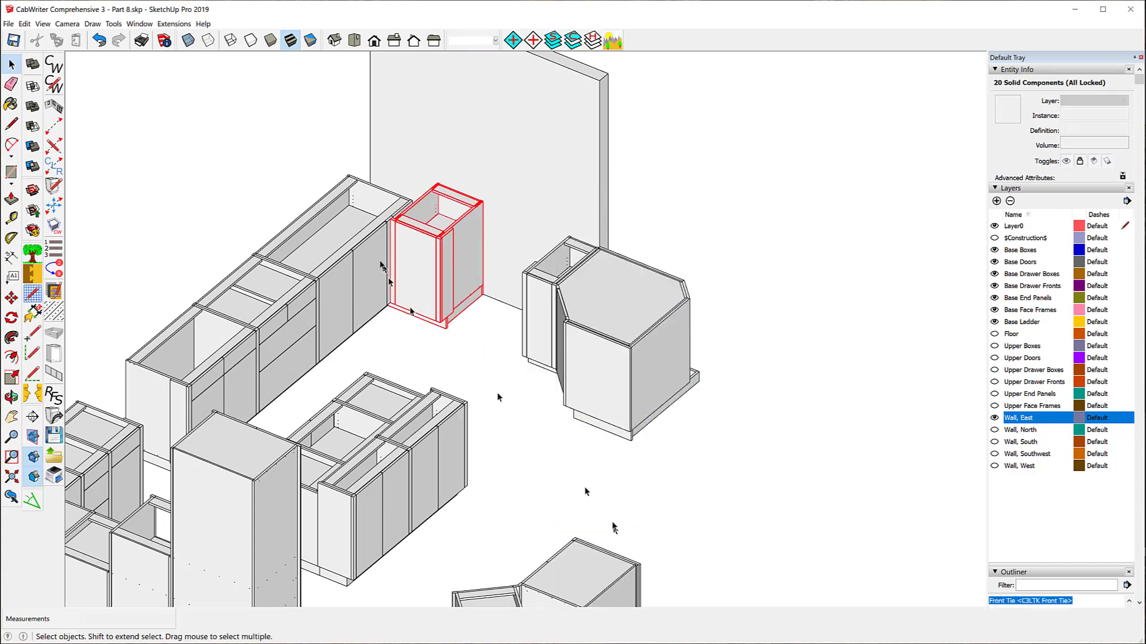
Step: Select the entire long base cabinet run with Select Cabinet and examine its junction with the small cabinet against the east wall
middle_drag(379, 264, 318, 258)
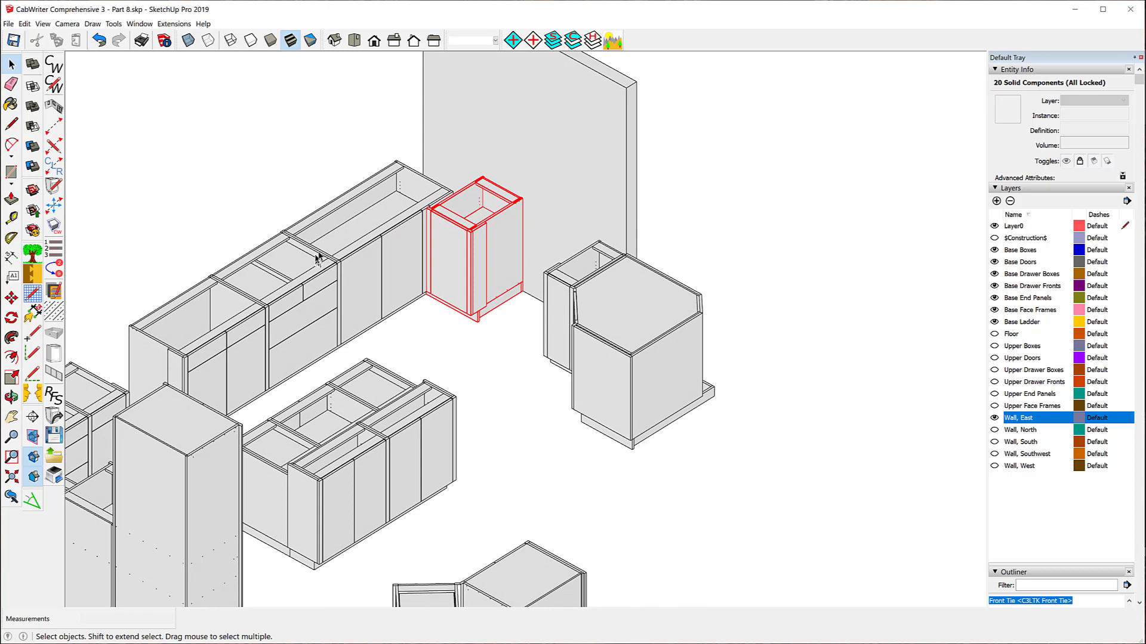
click(361, 266)
right_click(360, 266)
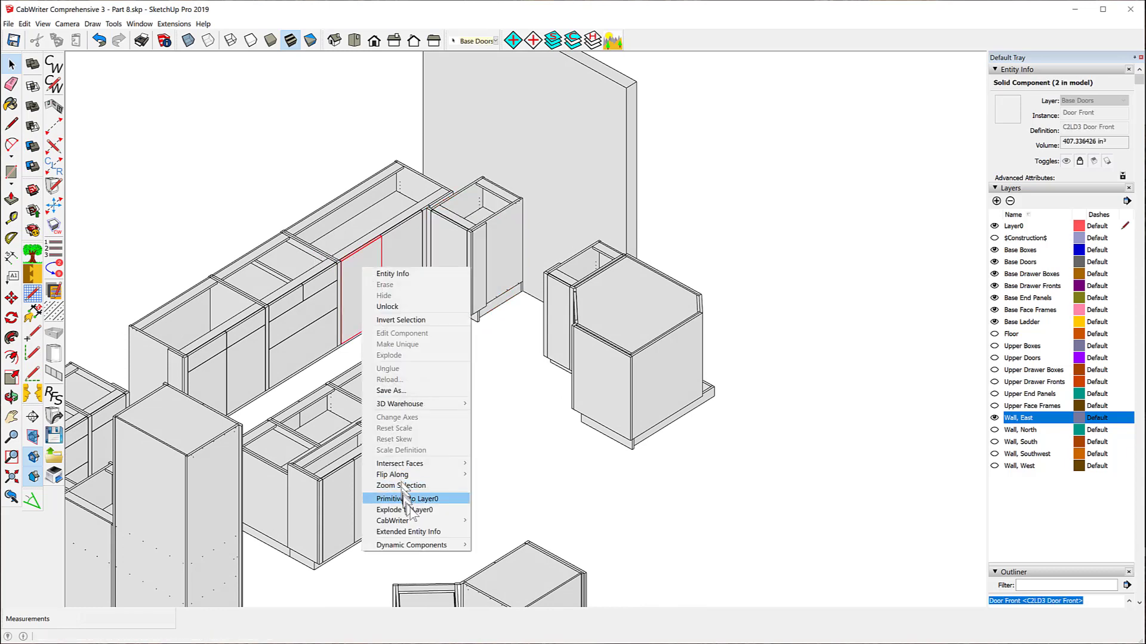
mouse_move(413, 519)
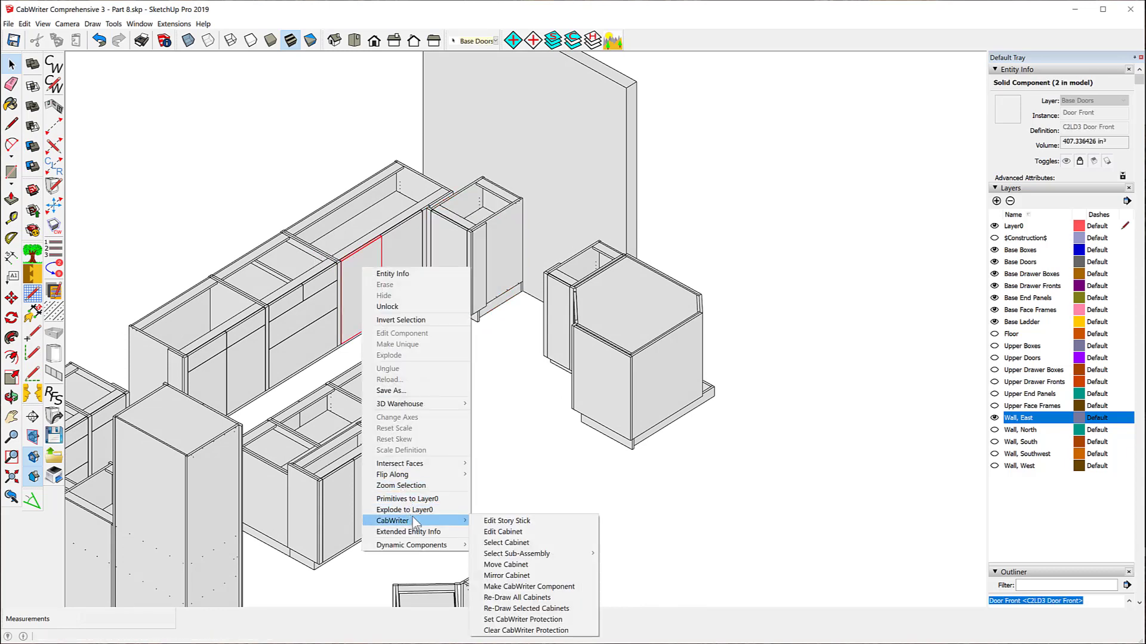
click(506, 543)
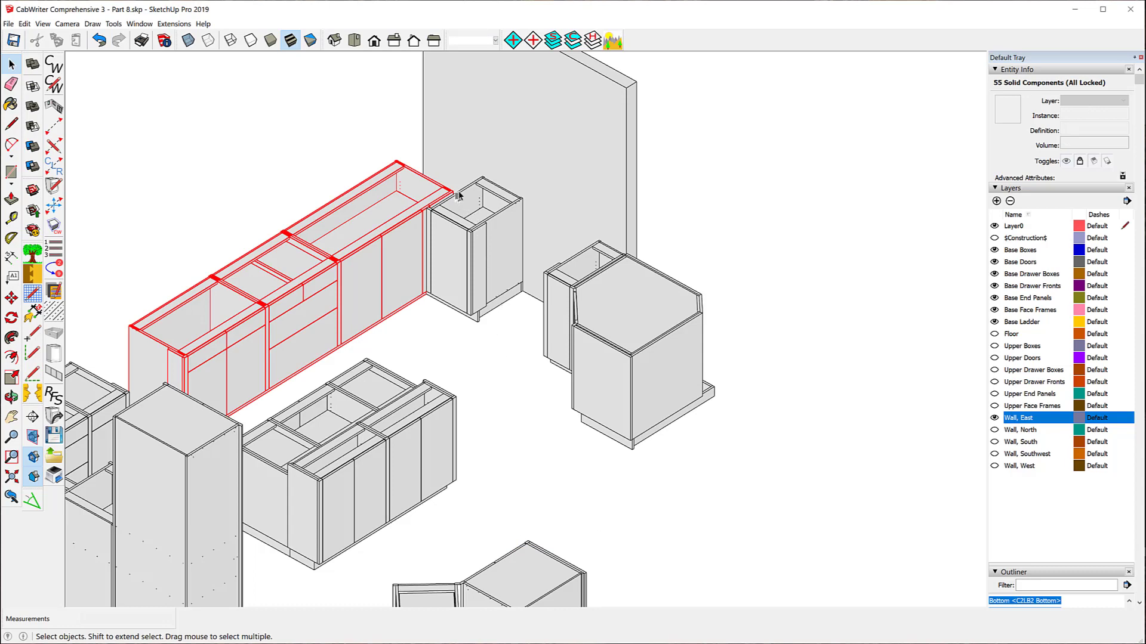
scroll(445, 206, up, 4)
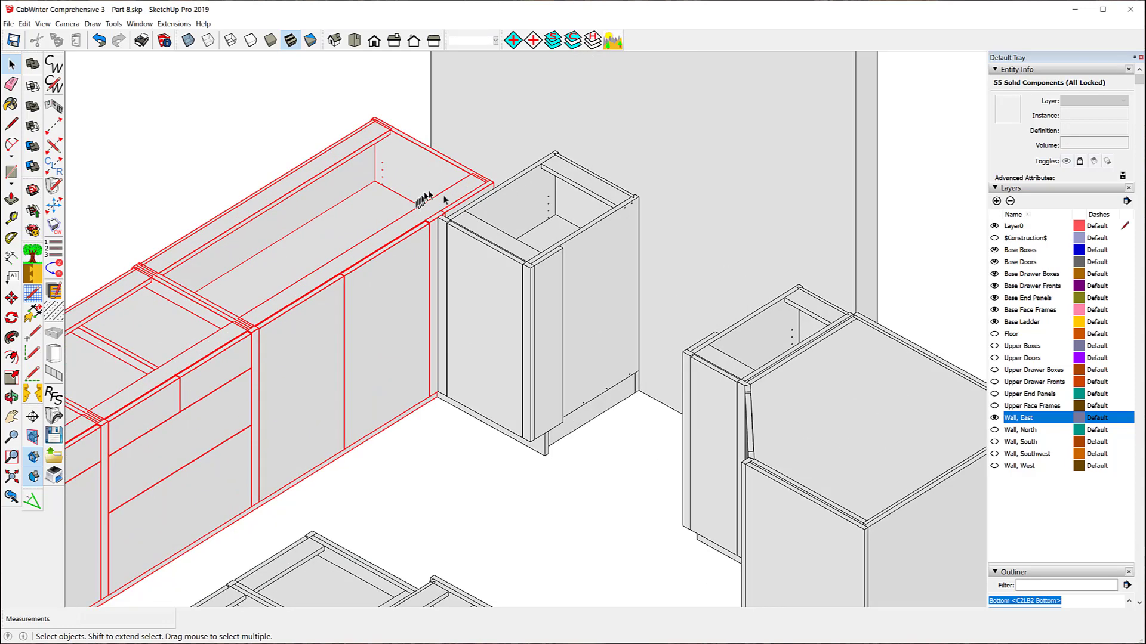
scroll(444, 209, up, 3)
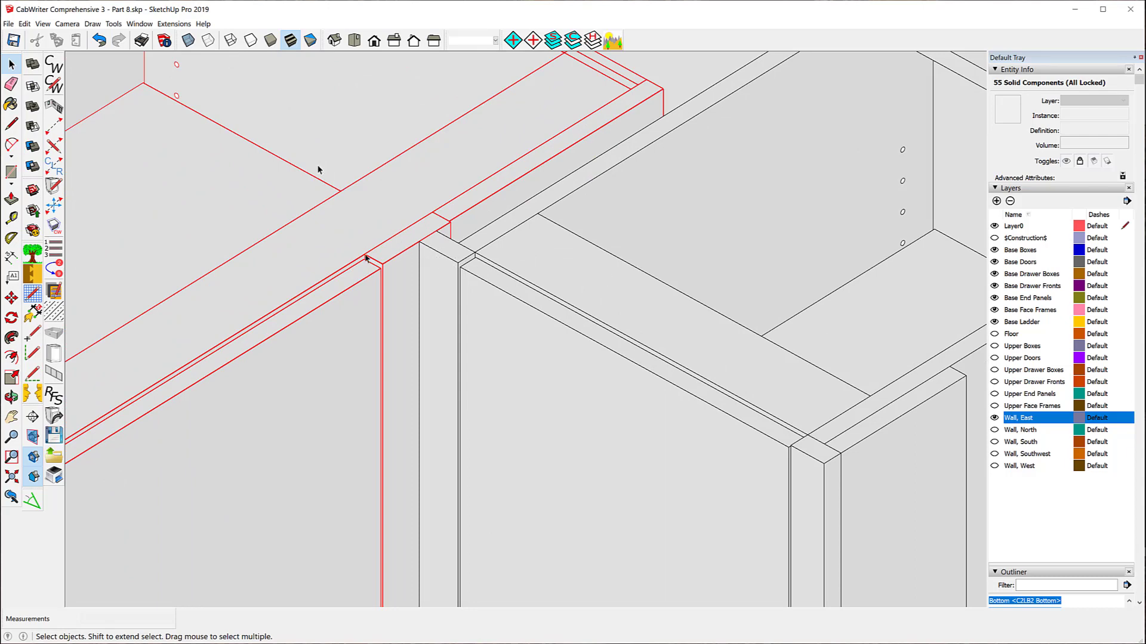
scroll(453, 255, down, 10)
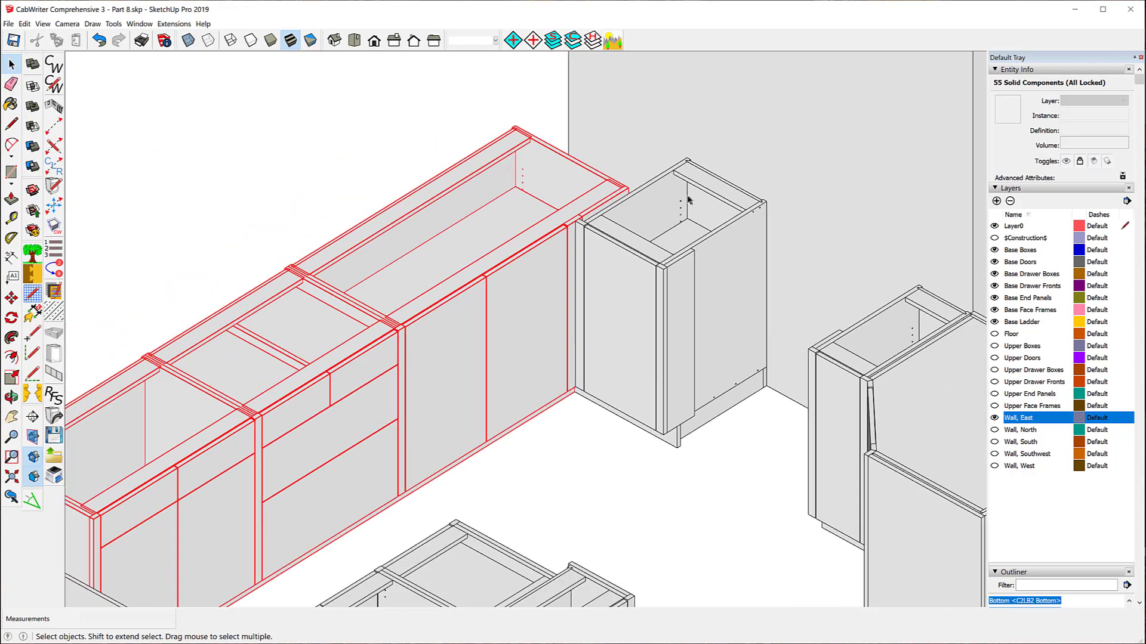
scroll(689, 200, down, 5)
Step: Select the entire L-shaped corner cabinet assembly with Select Cabinet and examine where it meets the neighbouring drawer cabinet
middle_drag(606, 376, 146, 403)
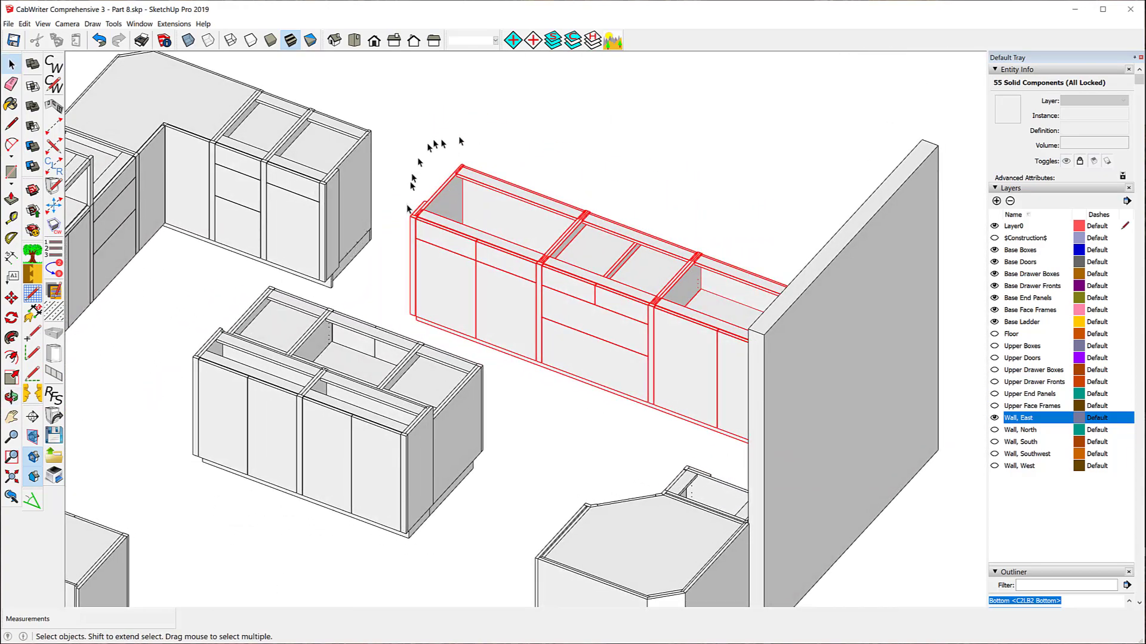
click(201, 103)
right_click(199, 101)
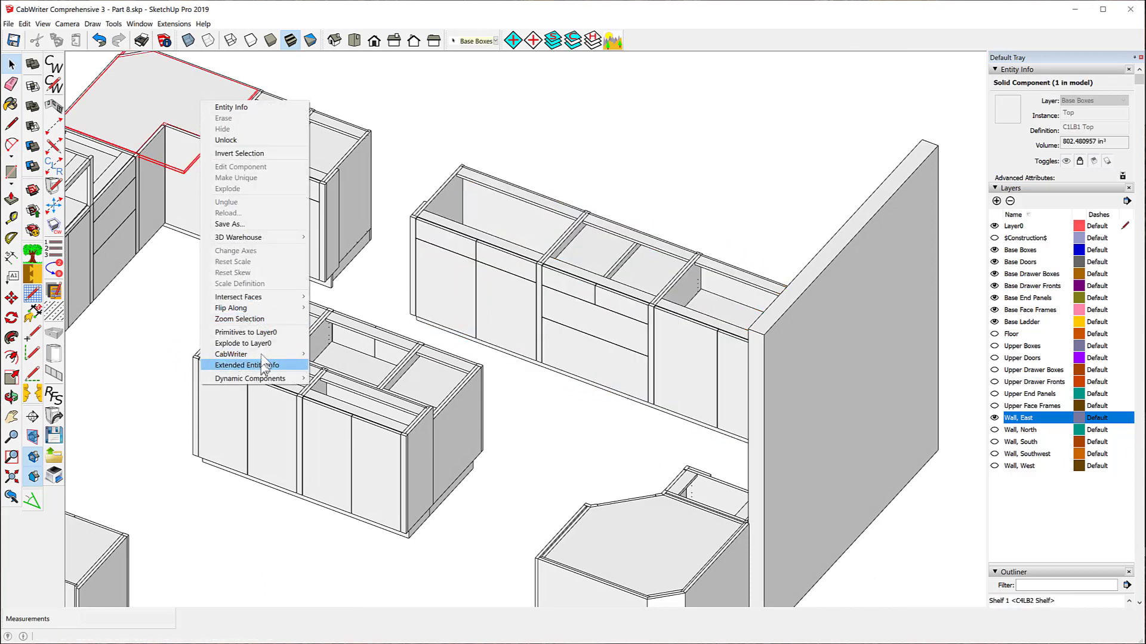
mouse_move(262, 354)
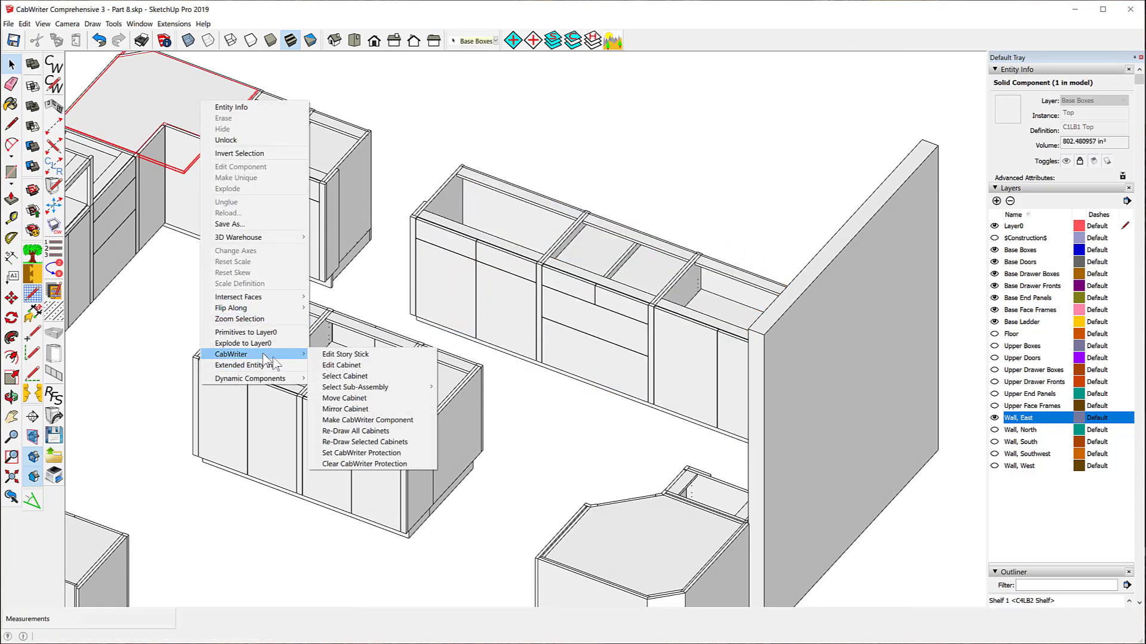
click(344, 377)
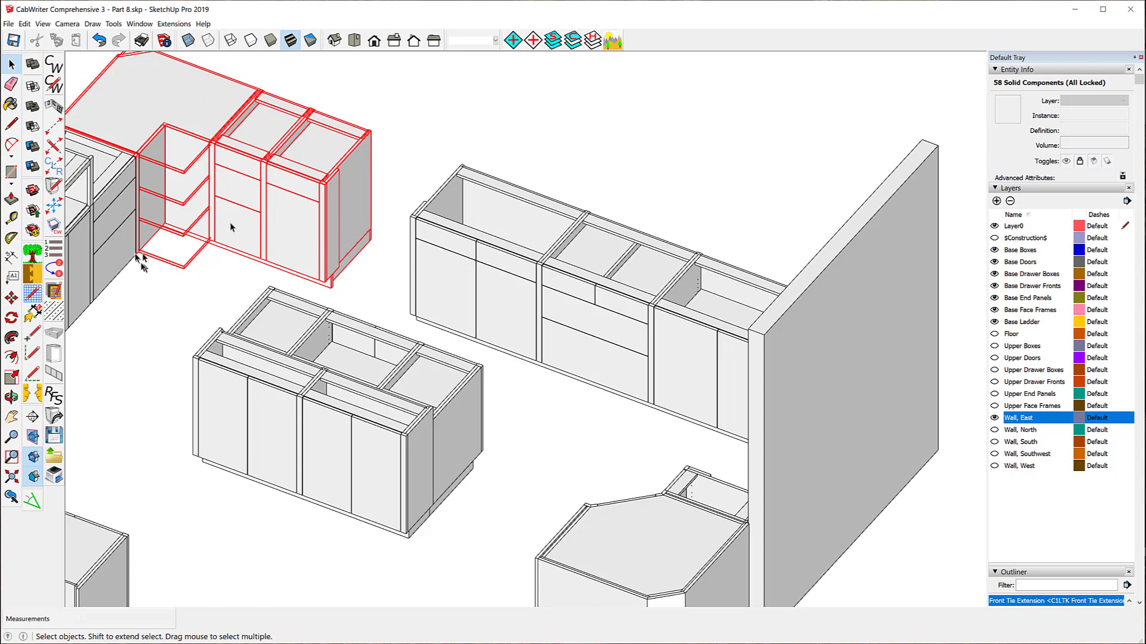
middle_drag(649, 158, 412, 95)
scroll(358, 84, down, 2)
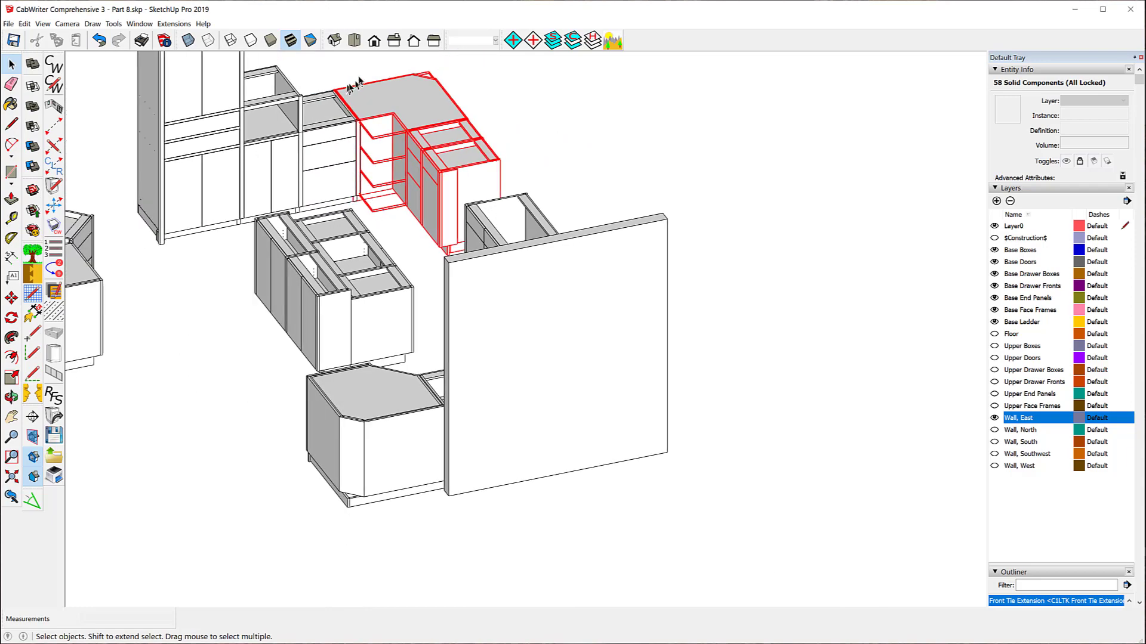
scroll(360, 76, up, 3)
scroll(360, 77, up, 2)
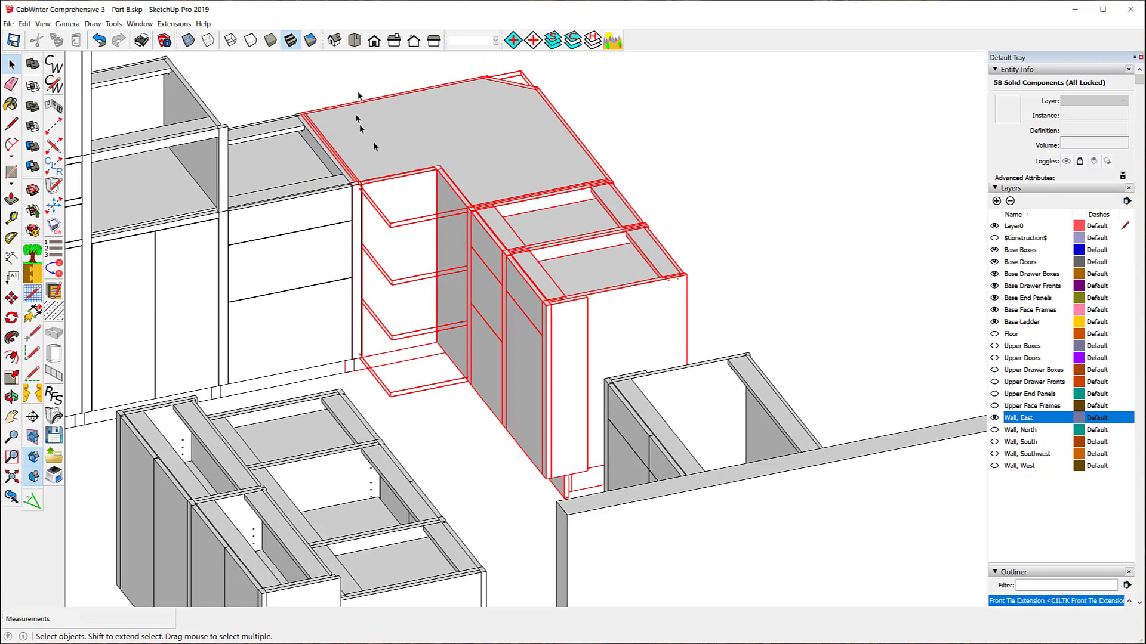
middle_drag(374, 146, 315, 243)
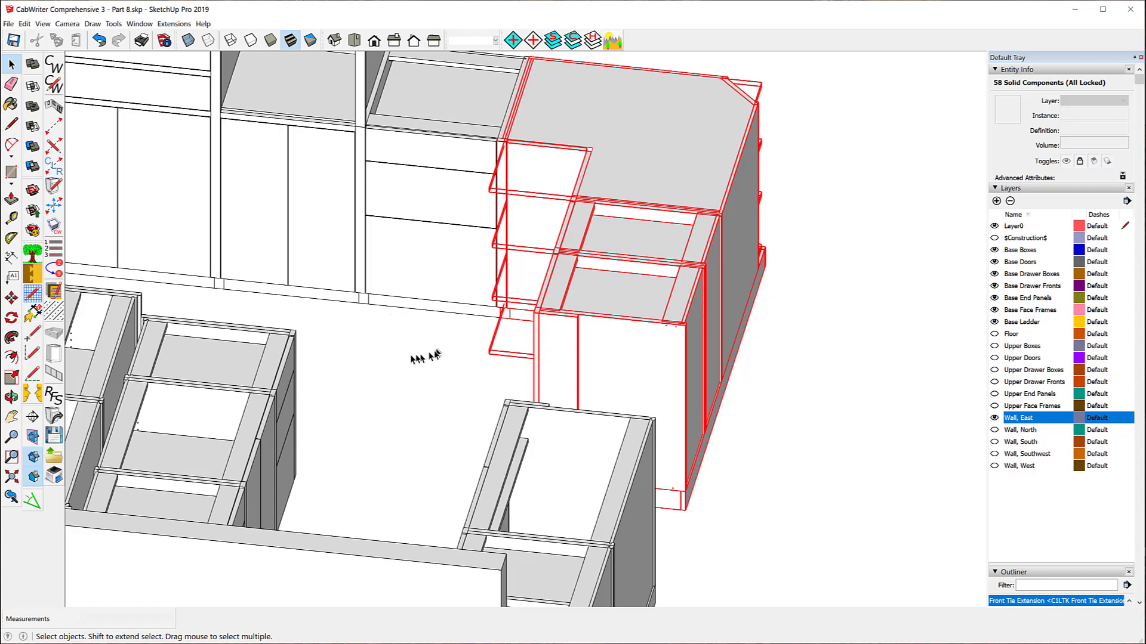
Step: Unlock the Left Corner Connector between the drawer cabinet and the inside corner, and clear the selection
middle_drag(425, 357, 643, 336)
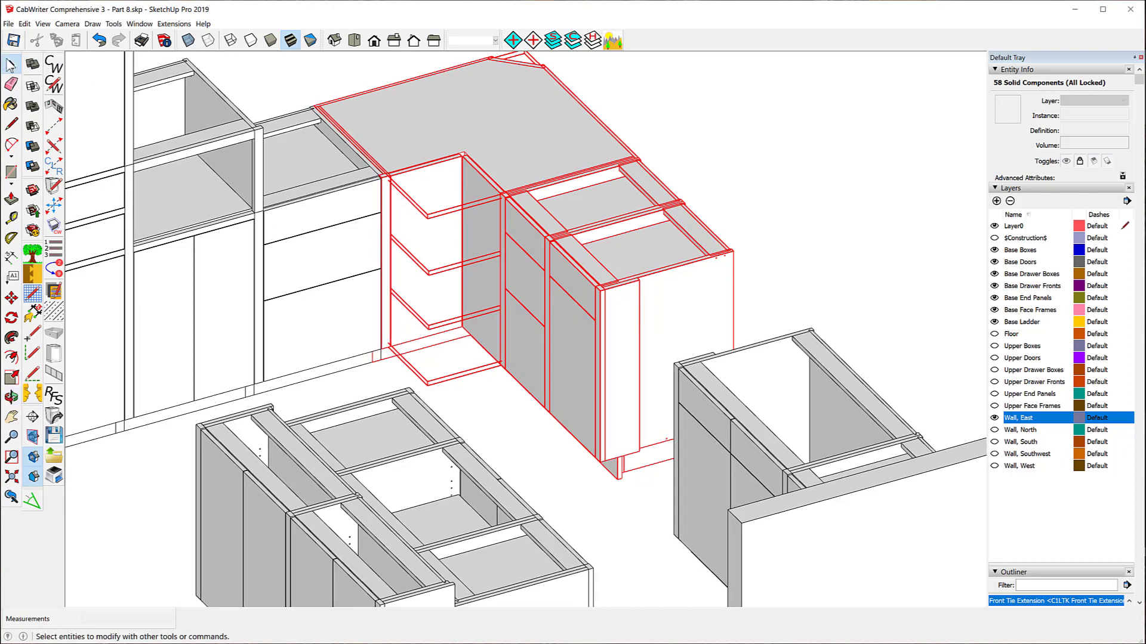
scroll(390, 190, up, 4)
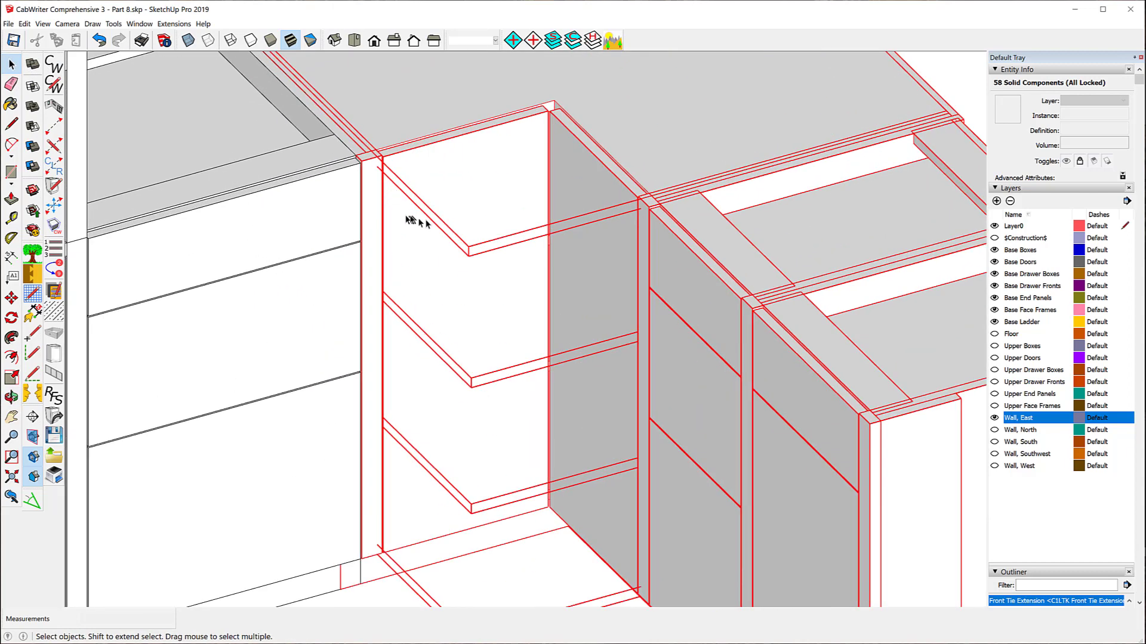
click(958, 88)
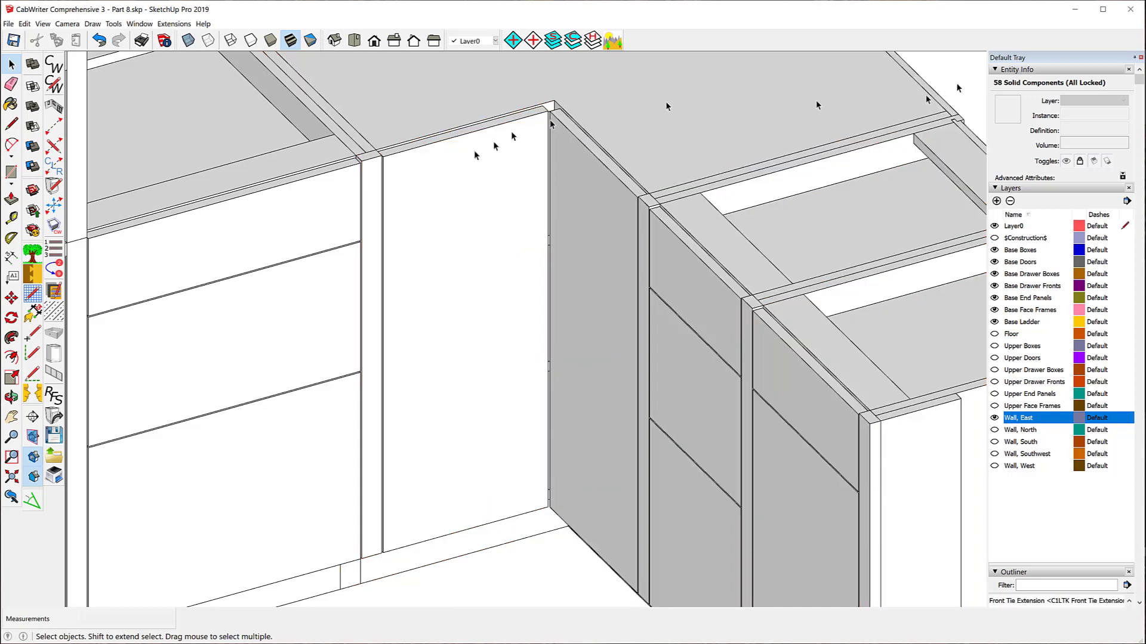
click(374, 174)
right_click(375, 173)
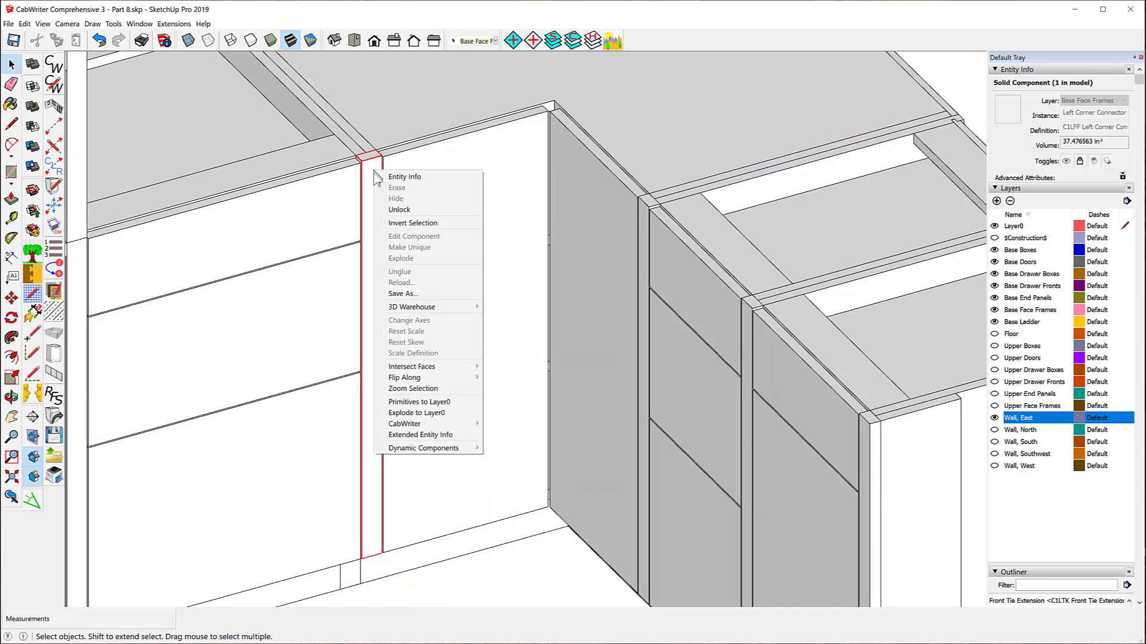
click(415, 210)
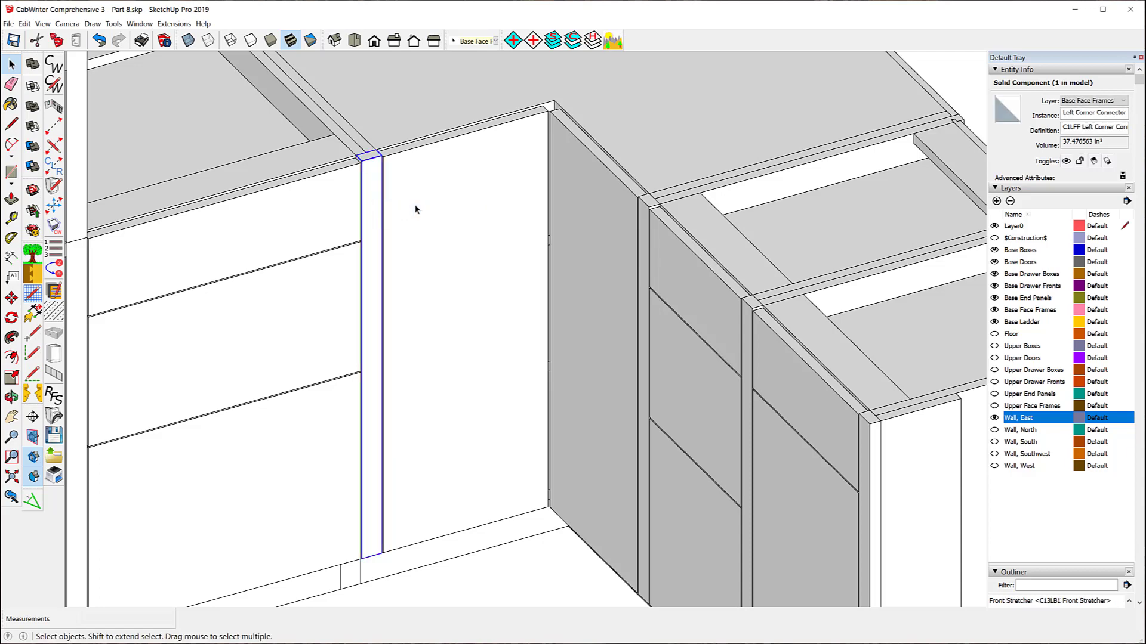
key(ctrl+t)
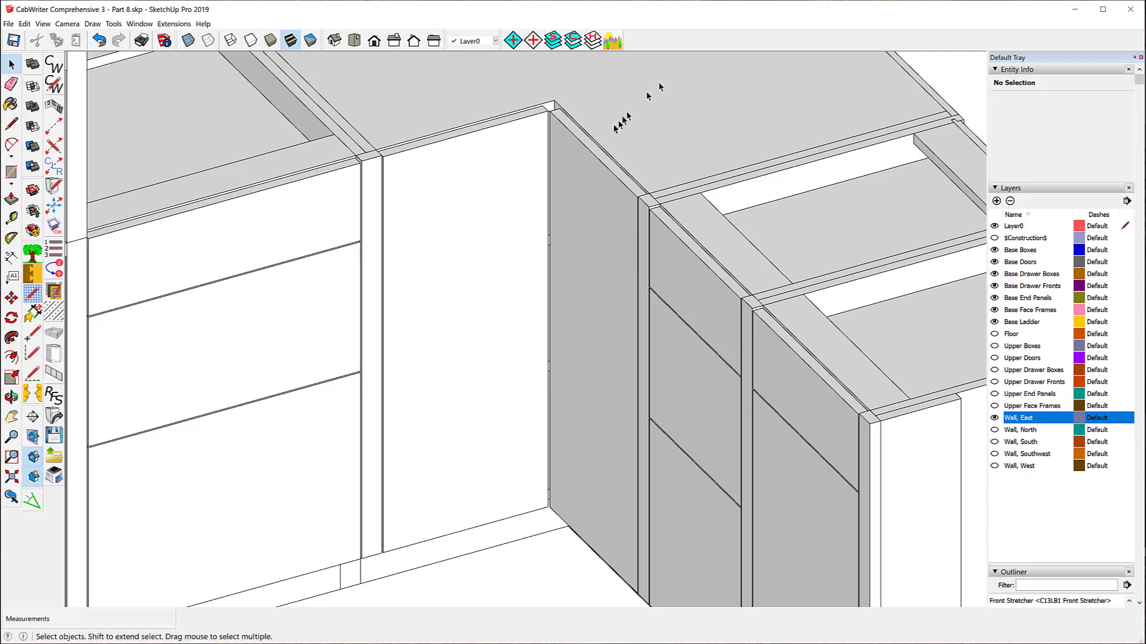
Step: Unlock the Left End Connector between the two-door cabinet and the drawer cabinet, below the taller Right End Connector
scroll(646, 91, down, 5)
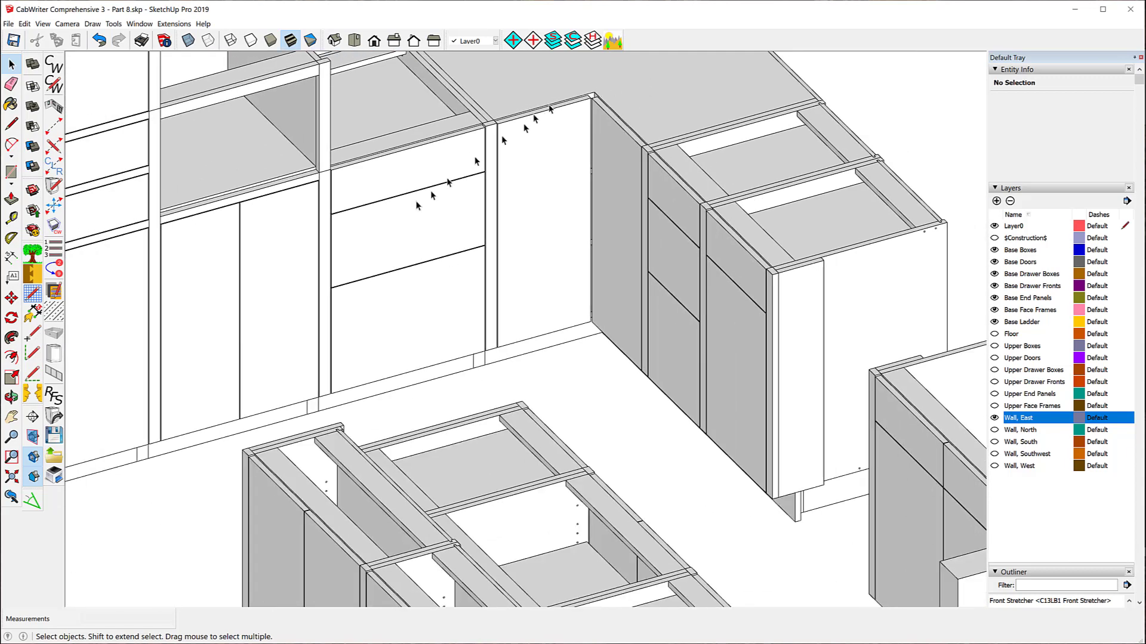
click(325, 88)
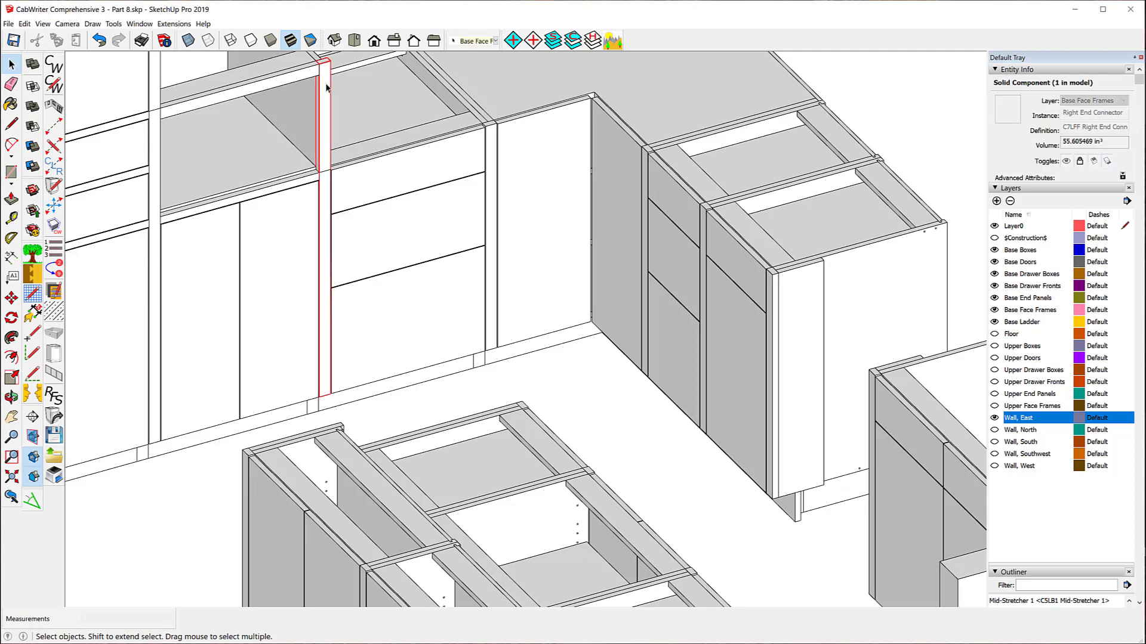
click(323, 203)
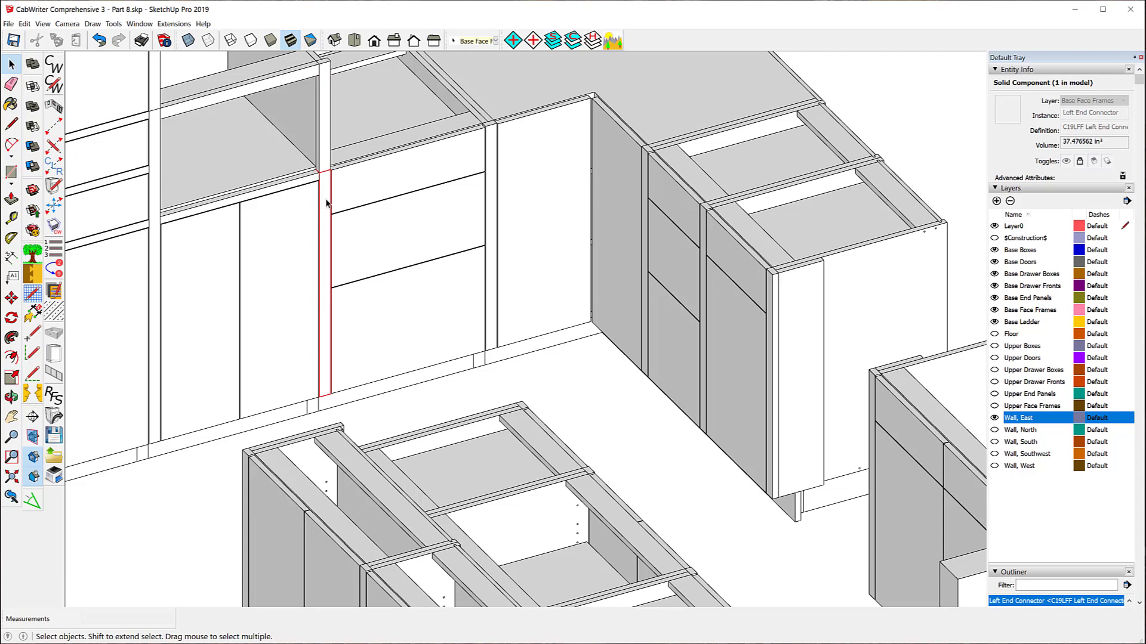
right_click(326, 203)
click(352, 238)
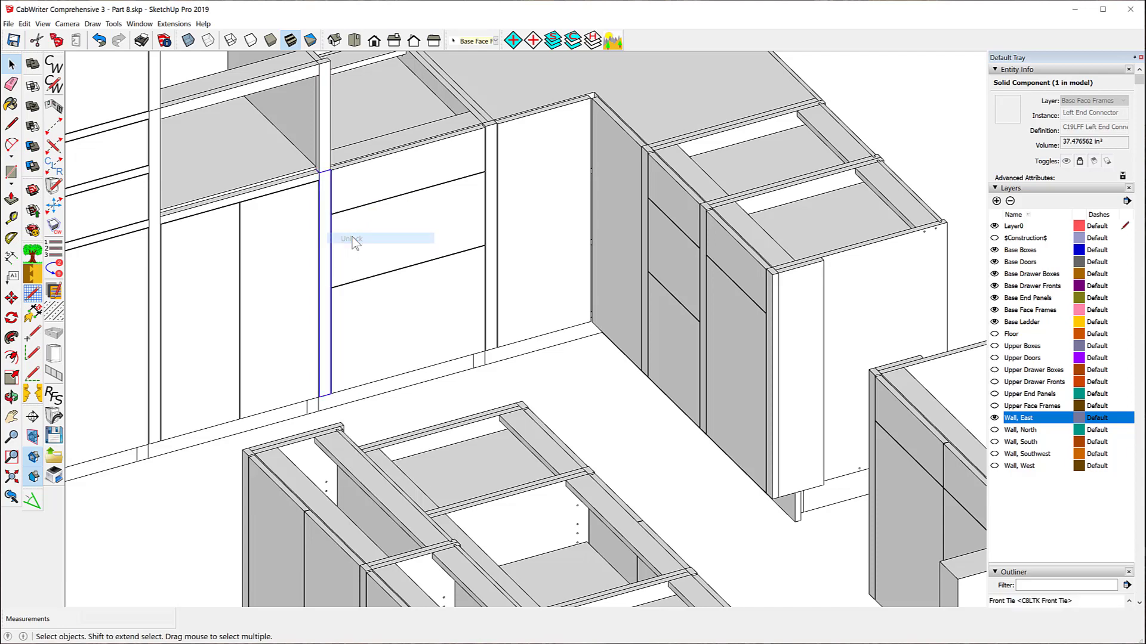
Step: Clear the selection and examine the tall cabinet and the two-door cabinet beside it in the north cabinet run
click(374, 225)
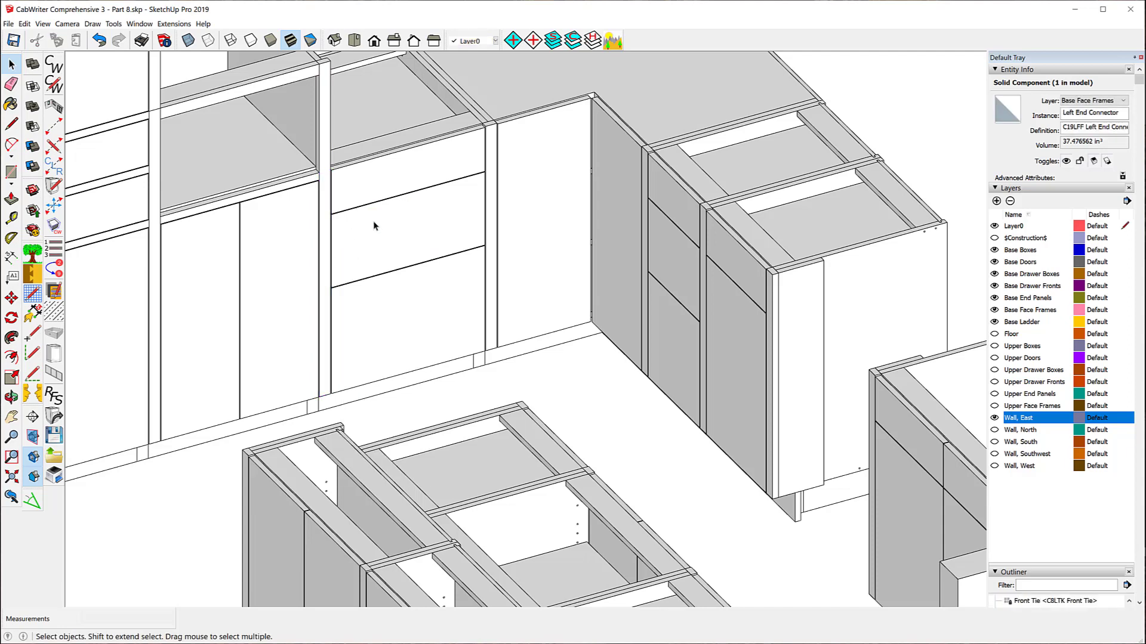
key(o)
drag(456, 175, 197, 179)
key(space)
scroll(340, 262, down, 3)
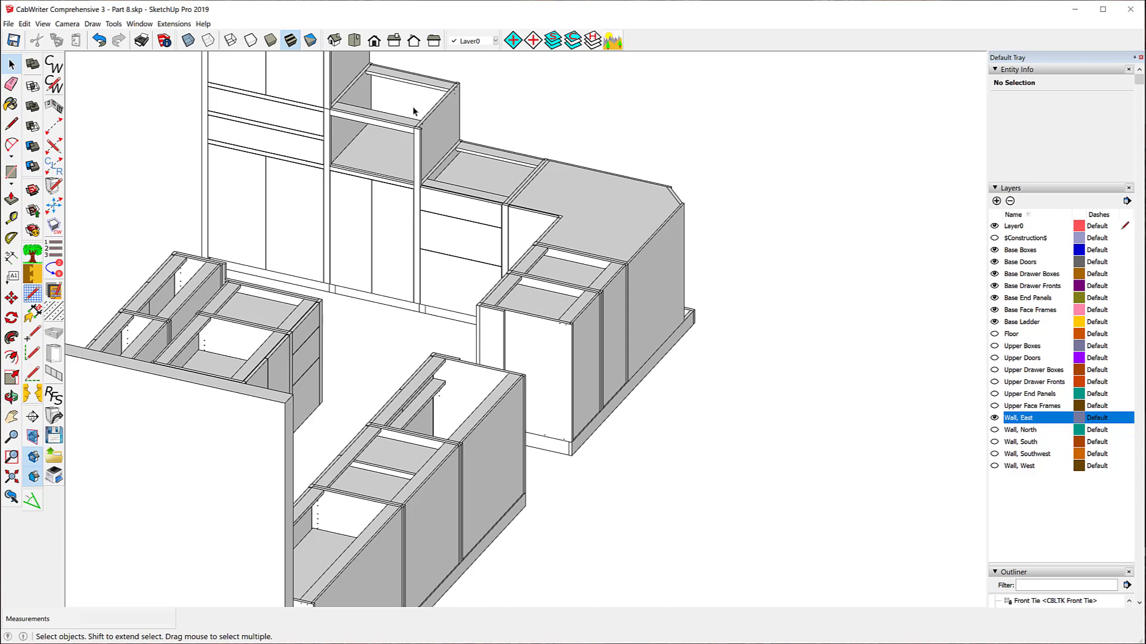
scroll(360, 153, down, 6)
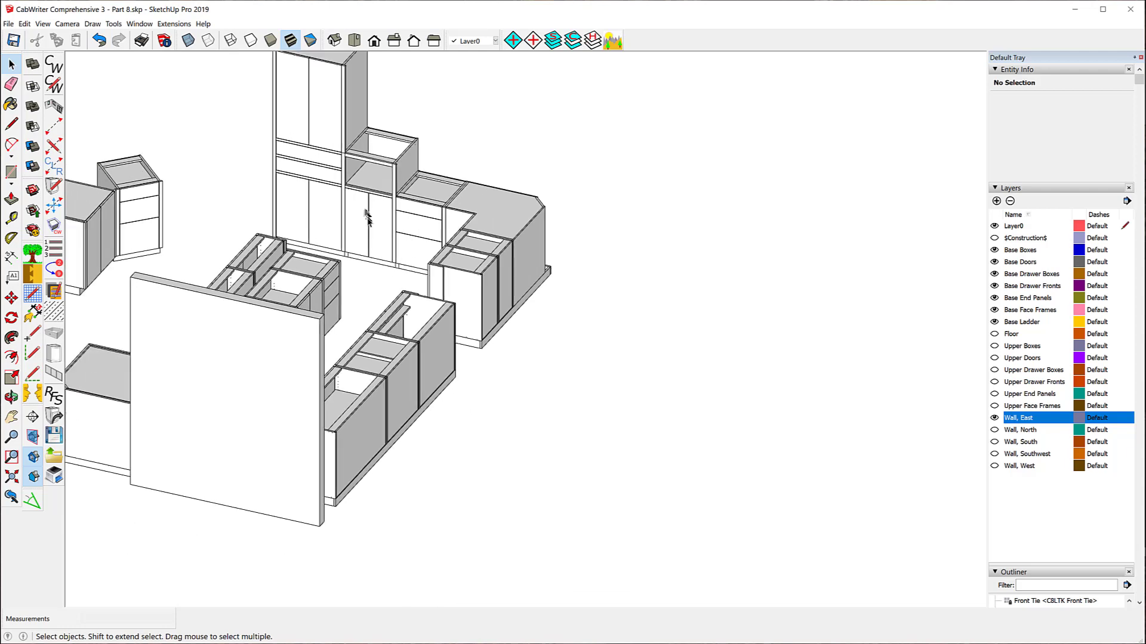
scroll(337, 89, up, 3)
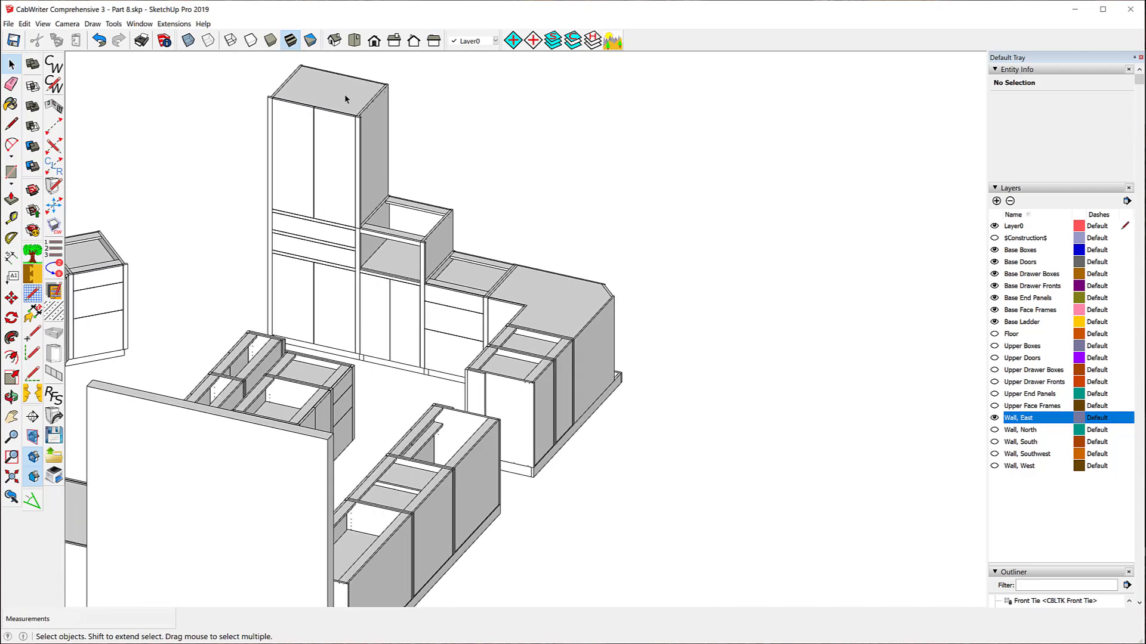
scroll(345, 94, up, 1)
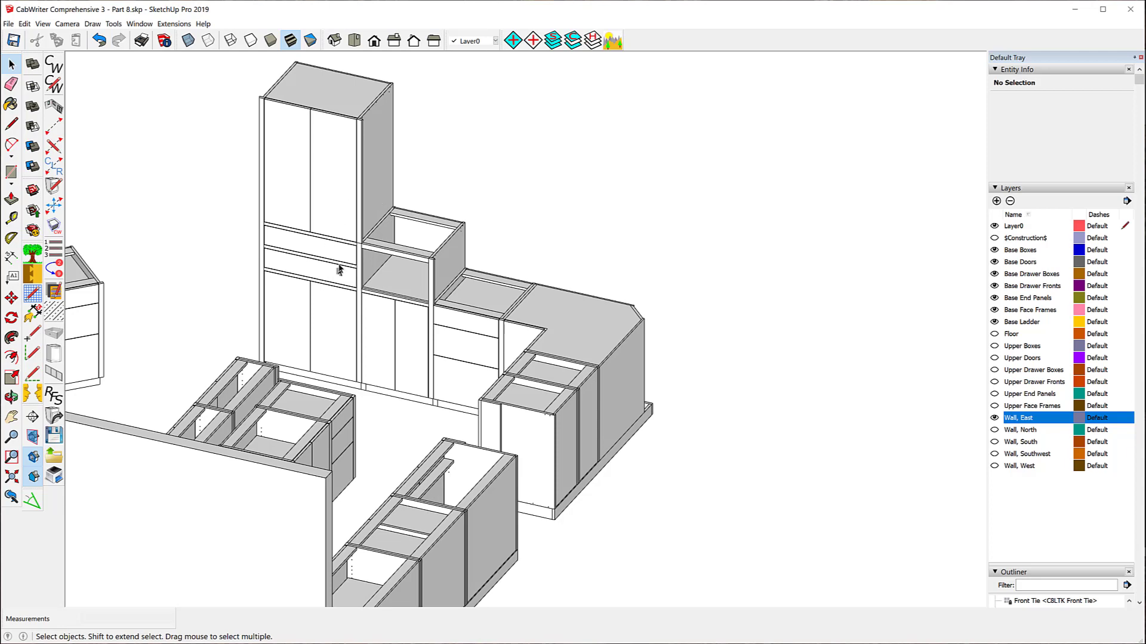
Step: Unlock the Left End Connector between the tall cabinet and the microwave cabinet, and clear the selection
scroll(337, 263, up, 3)
scroll(360, 260, up, 4)
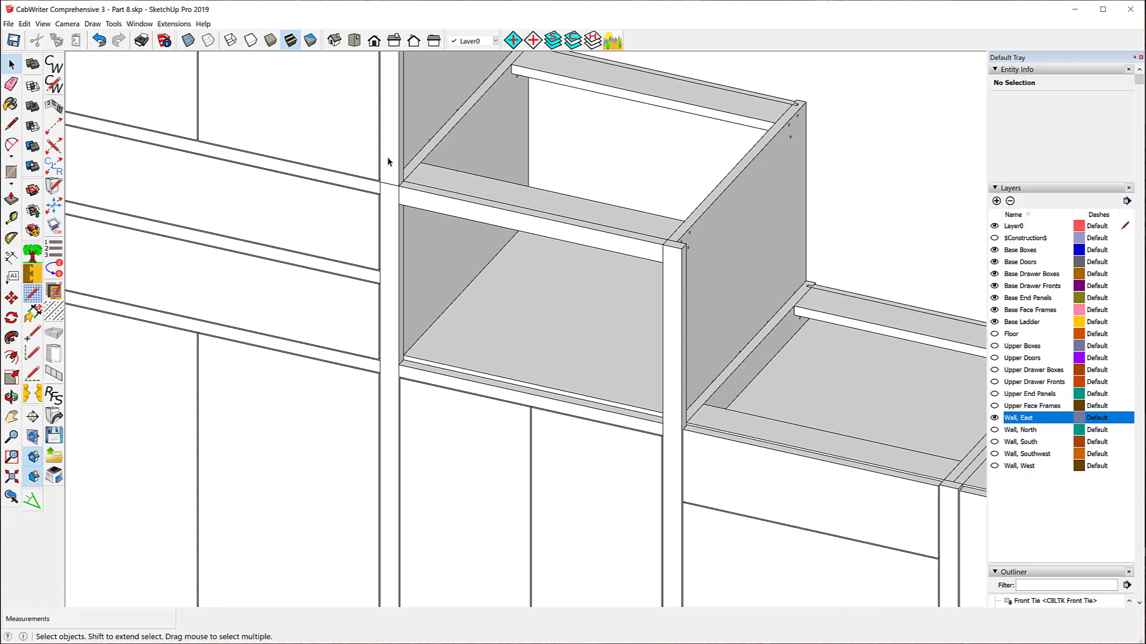
click(388, 161)
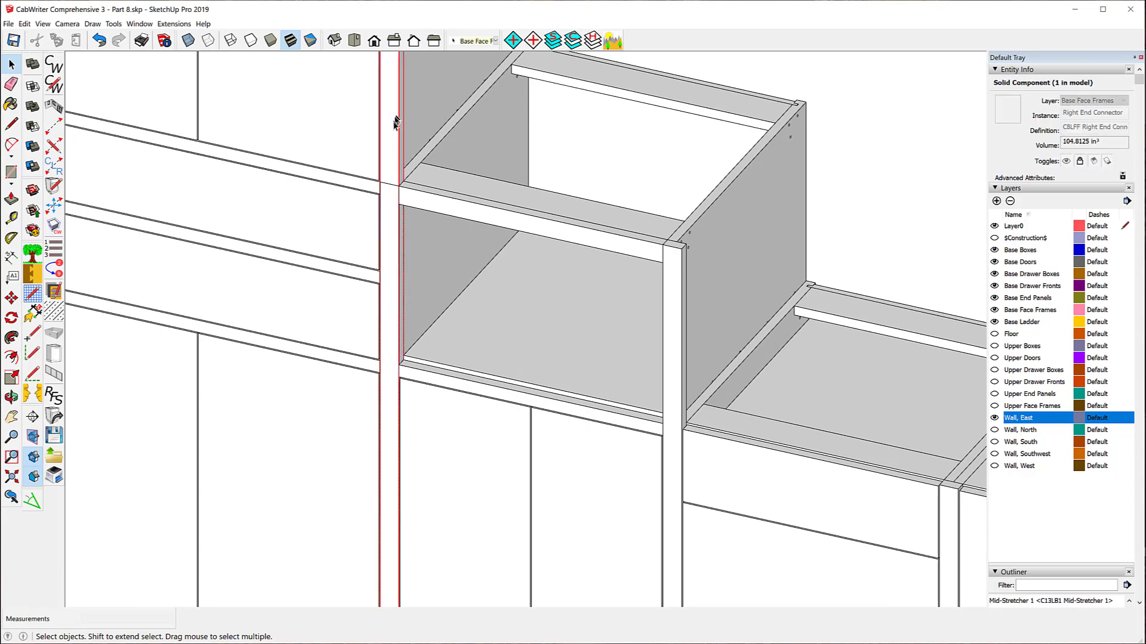
click(387, 203)
right_click(386, 203)
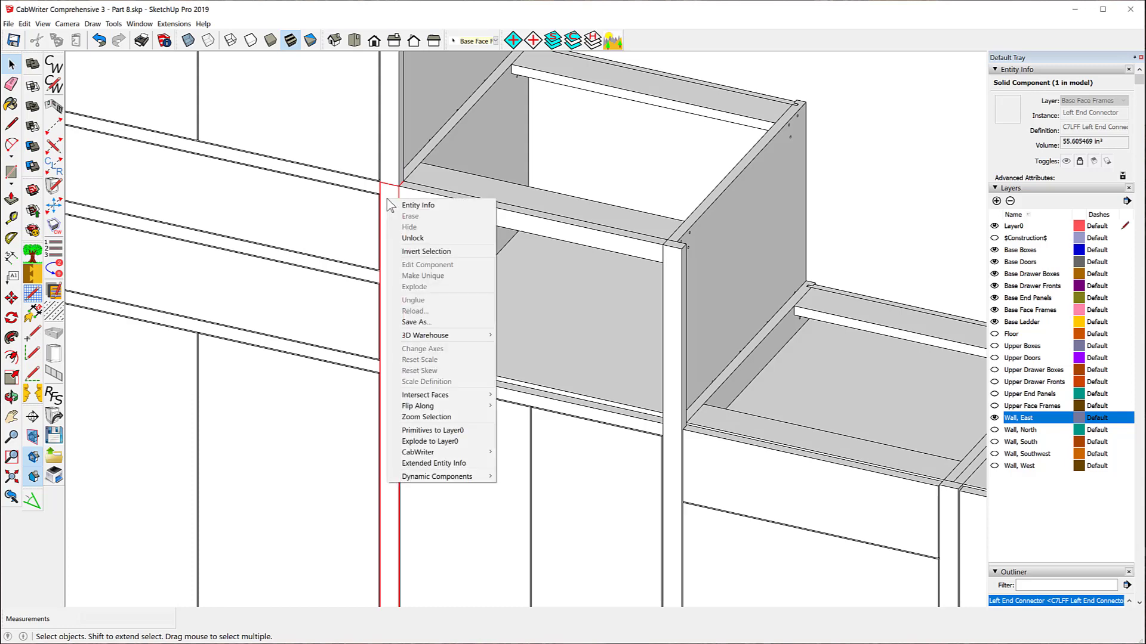
click(412, 247)
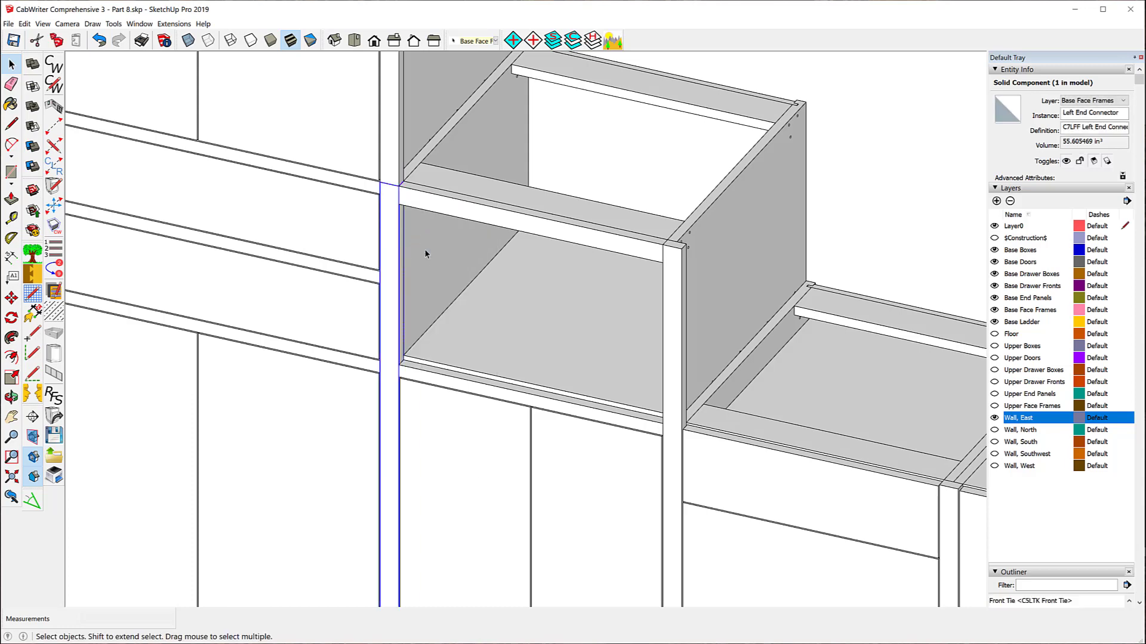
click(424, 242)
scroll(425, 241, down, 8)
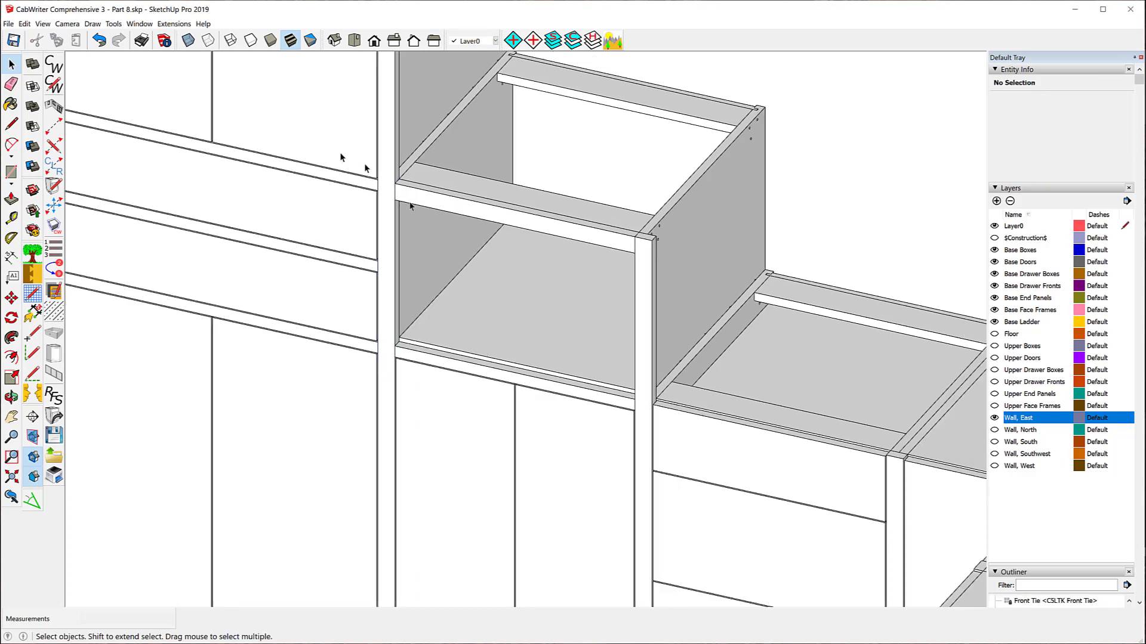
scroll(369, 281, down, 1)
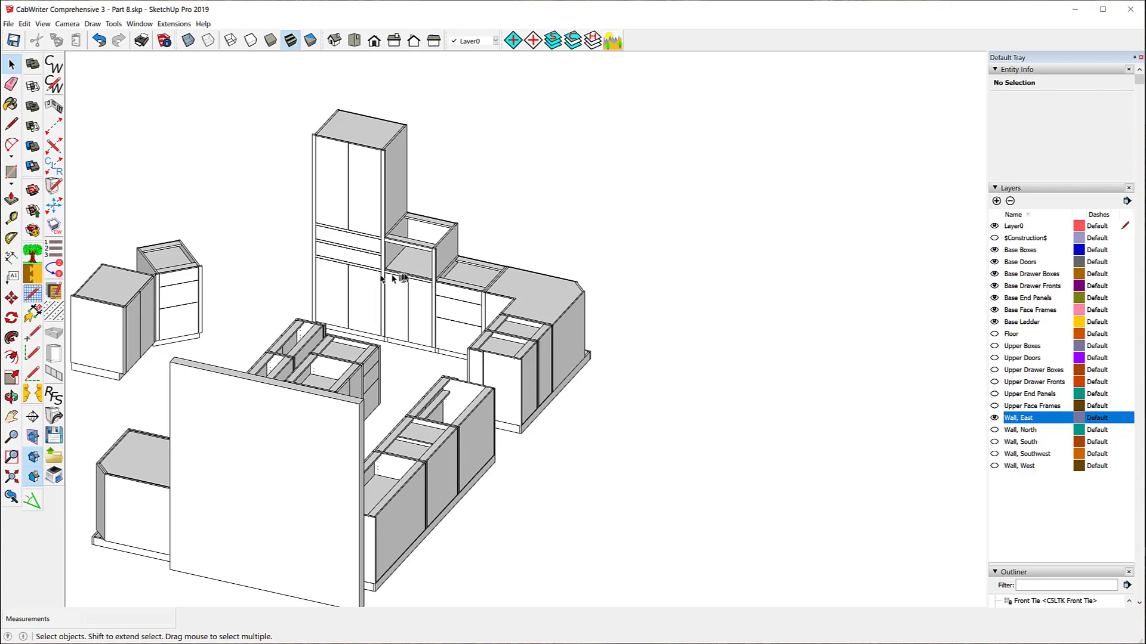
middle_drag(478, 254, 343, 226)
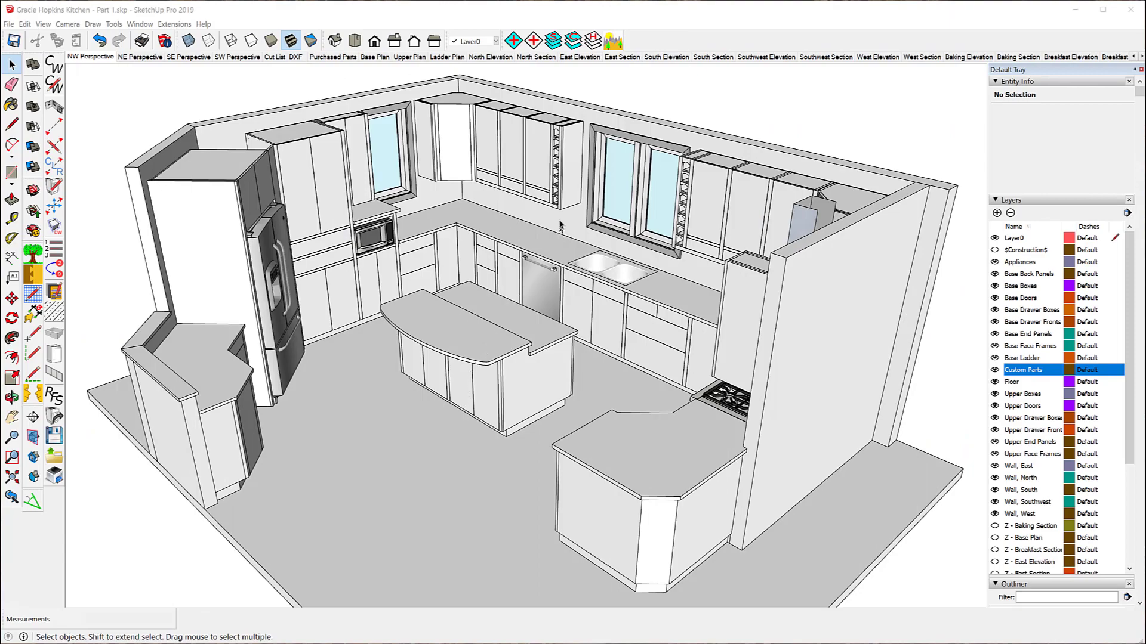
middle_drag(558, 233, 36, 274)
middle_drag(55, 316, 57, 311)
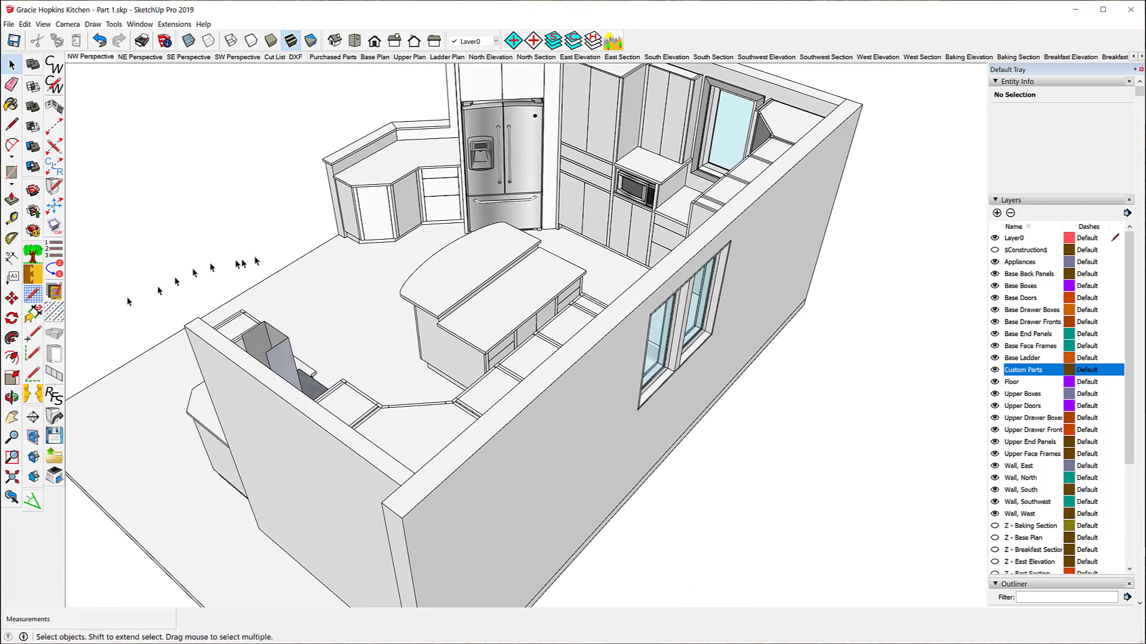
scroll(257, 261, down, 3)
scroll(600, 152, up, 2)
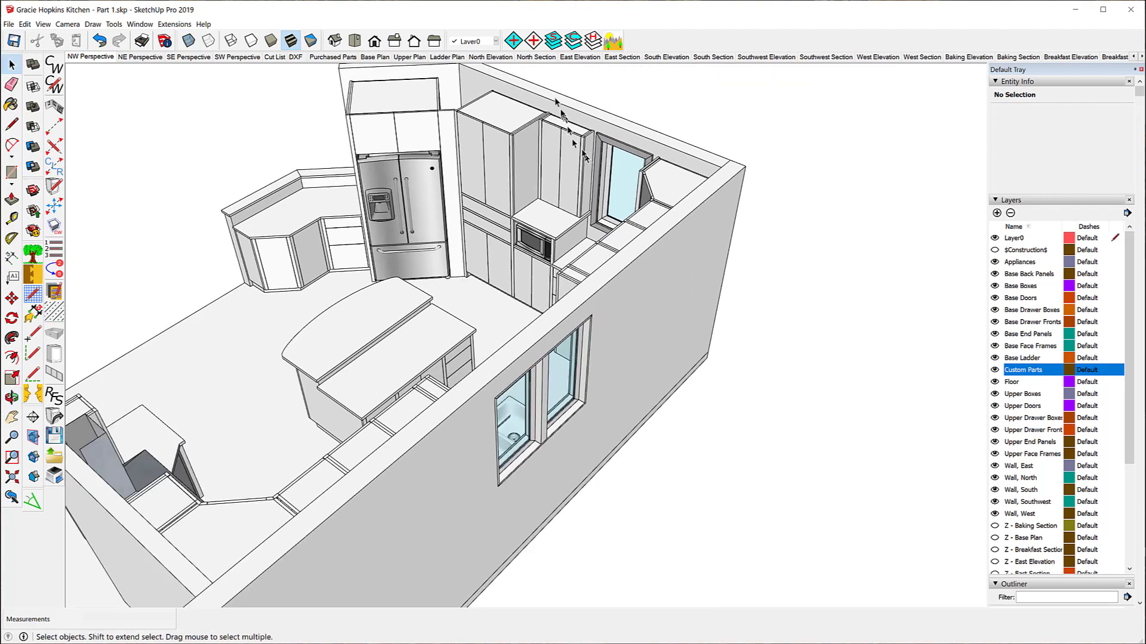
scroll(549, 111, up, 3)
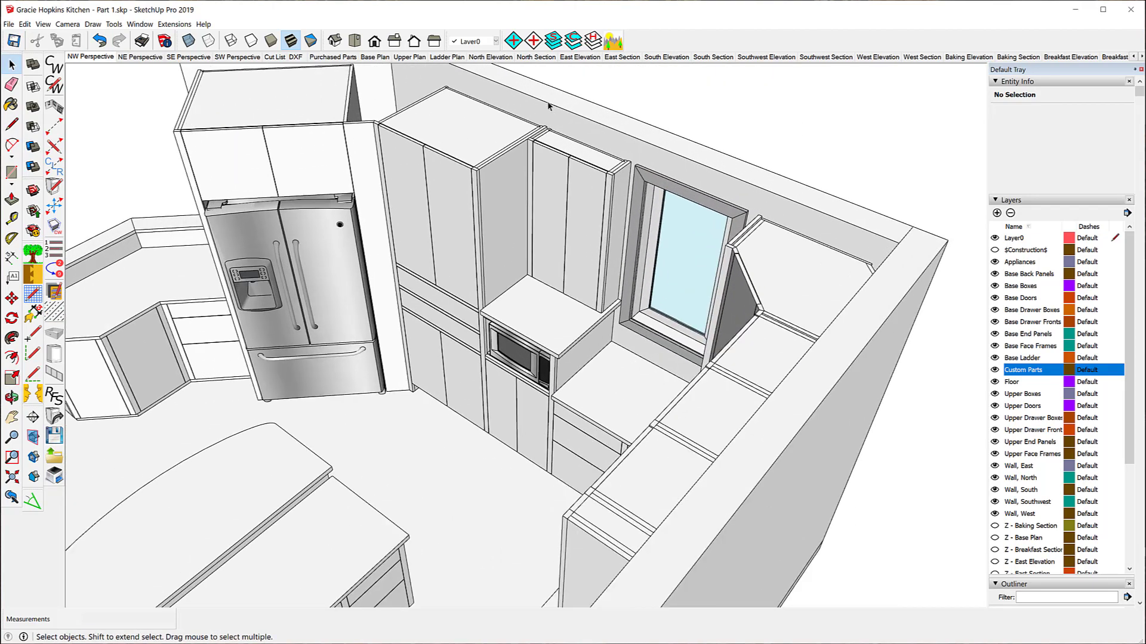
scroll(545, 129, up, 3)
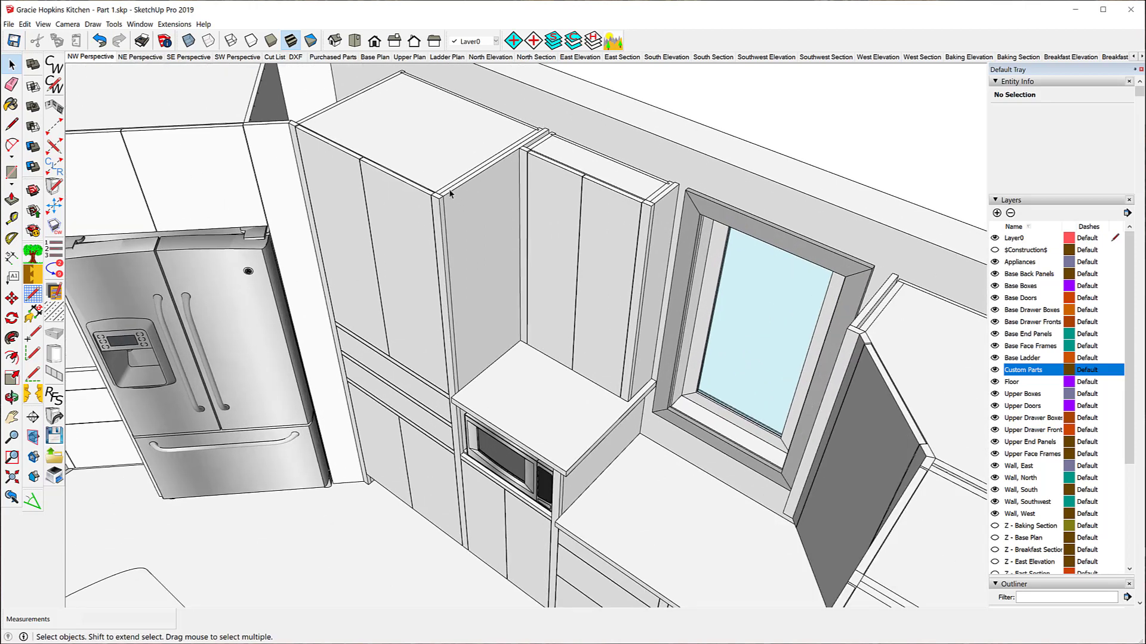
Step: Inspect the tall cabinet's Right End Sheet panel and matching face-frame stile in the finished kitchen, and return to CabWriter Comprehensive 3 - Part 8
click(450, 193)
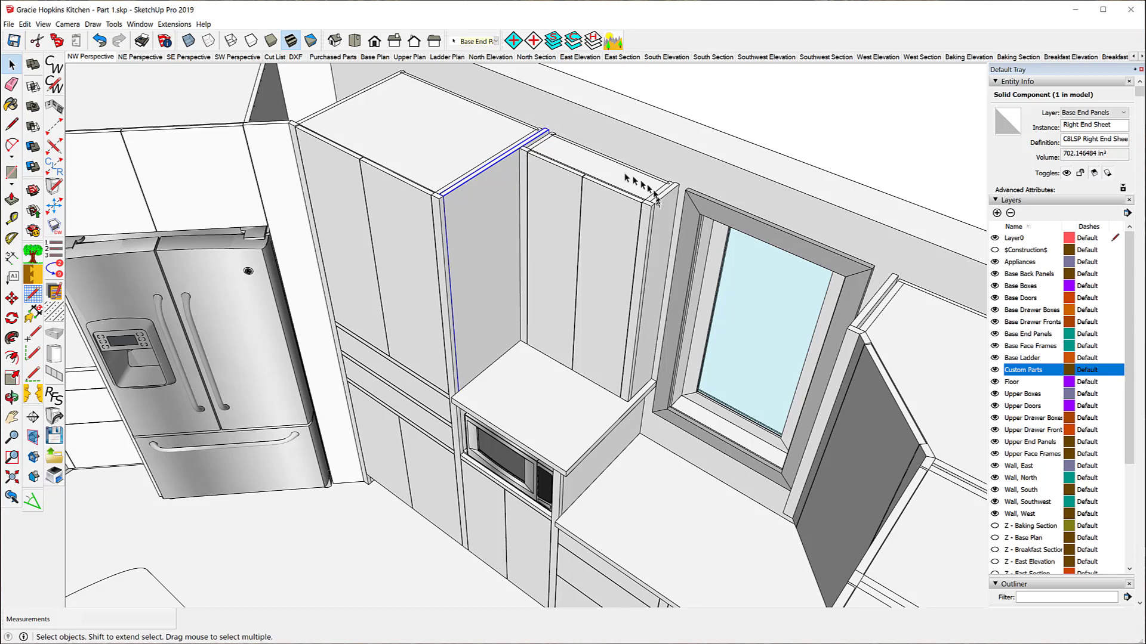
click(506, 155)
scroll(506, 155, up, 5)
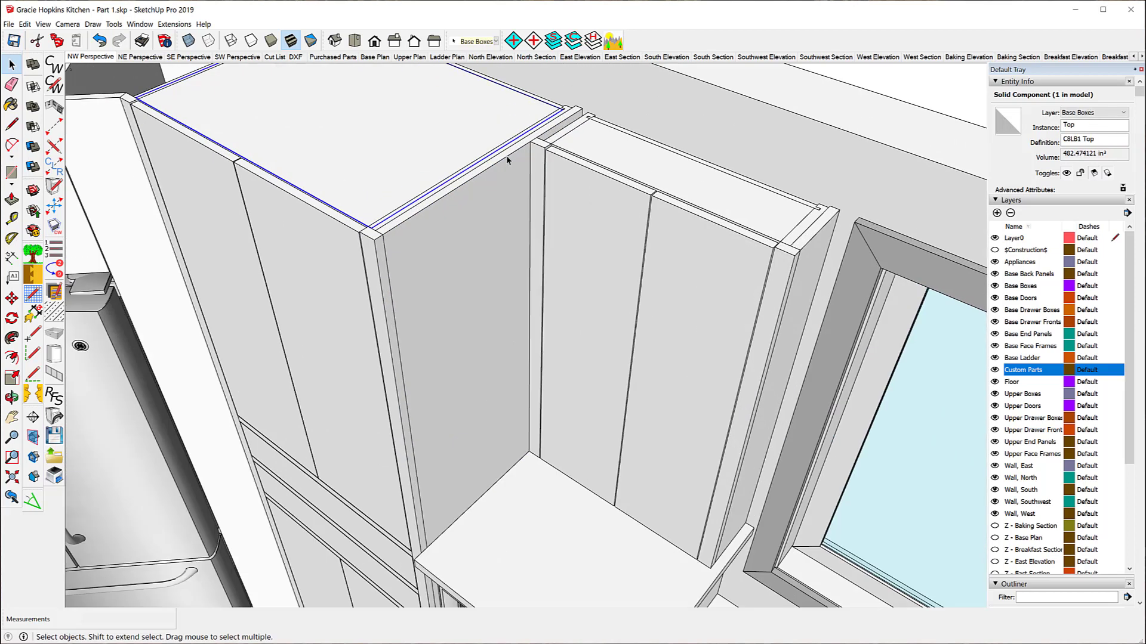
click(548, 124)
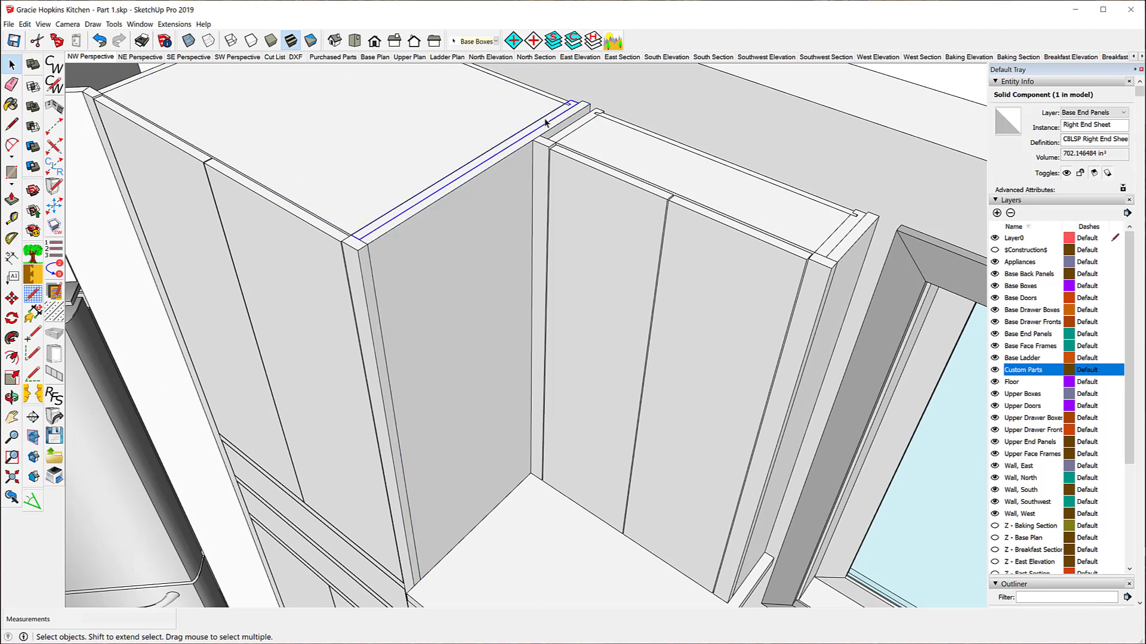
click(540, 146)
click(359, 265)
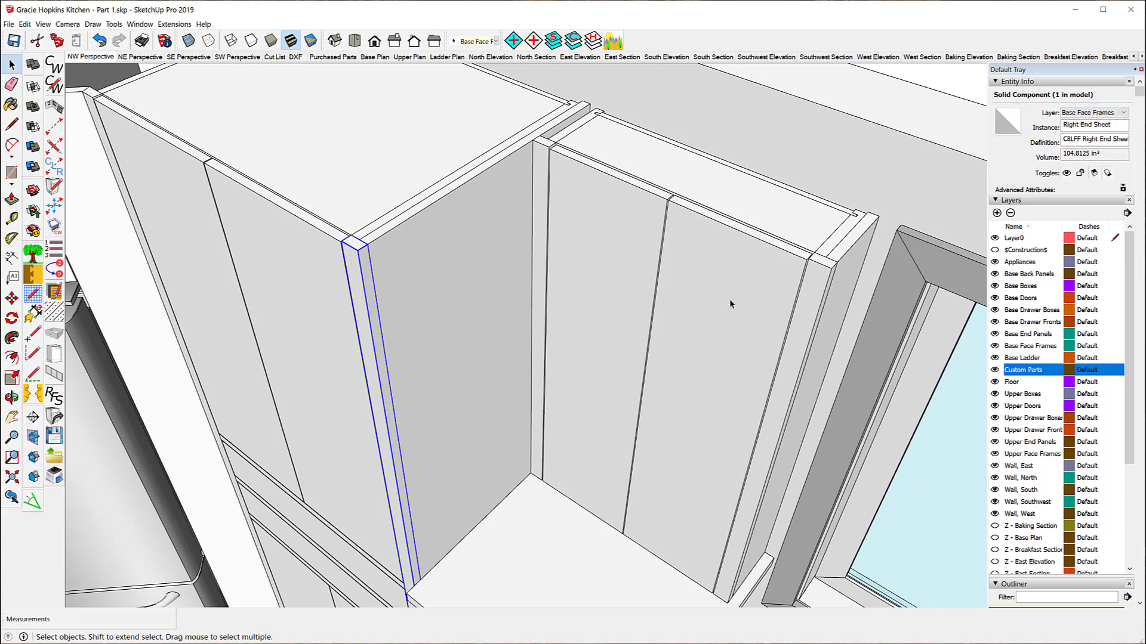
scroll(557, 191, down, 5)
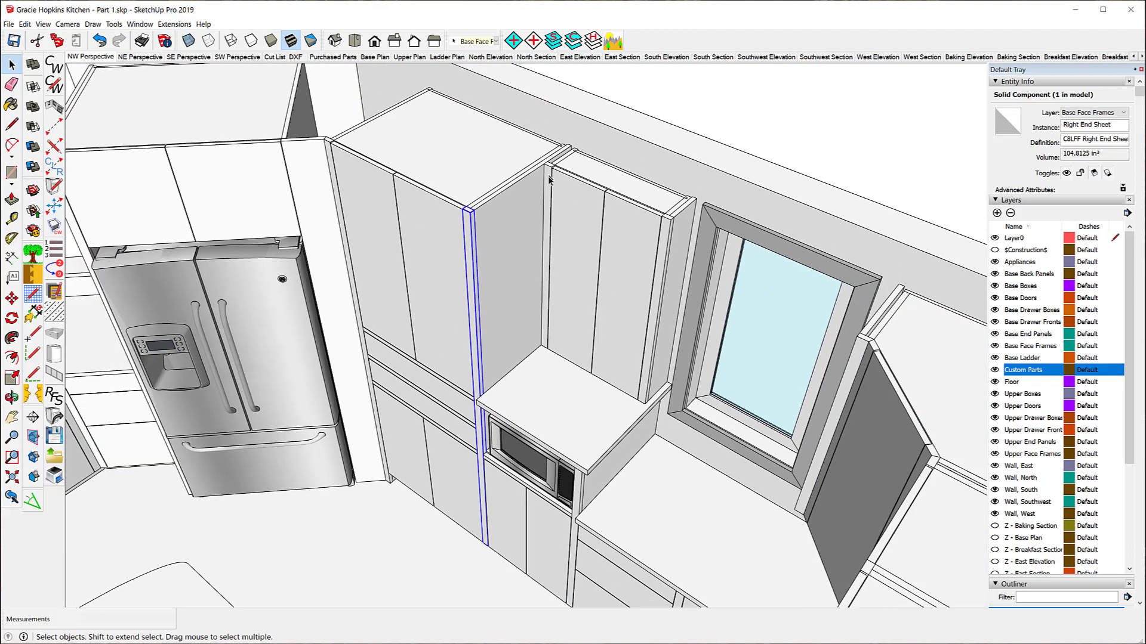
middle_drag(619, 474, 654, 411)
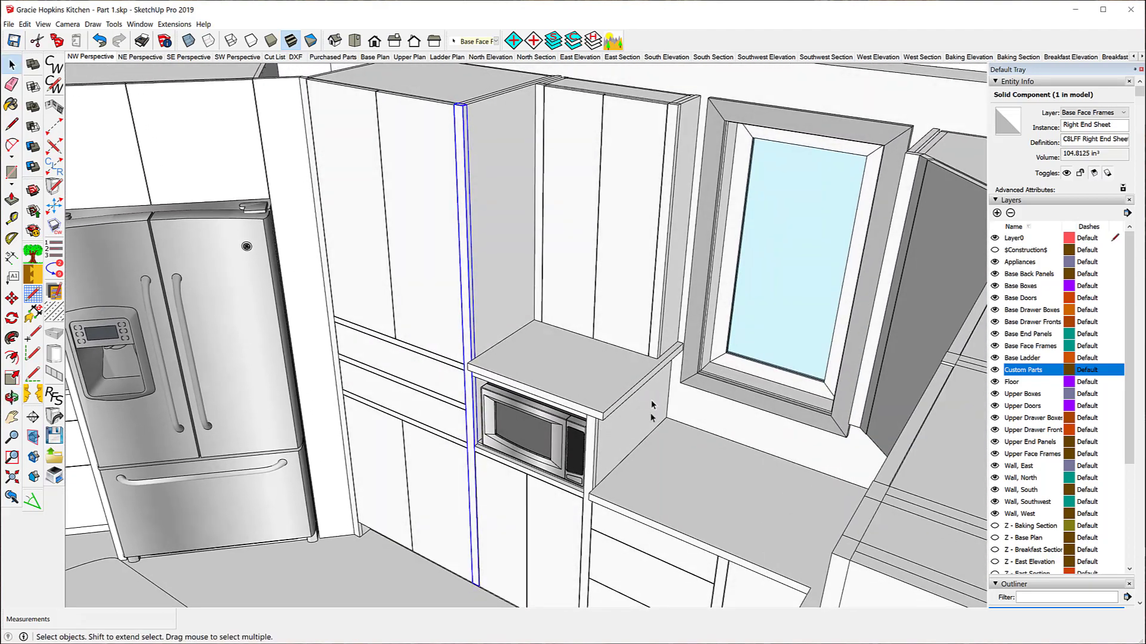
click(630, 439)
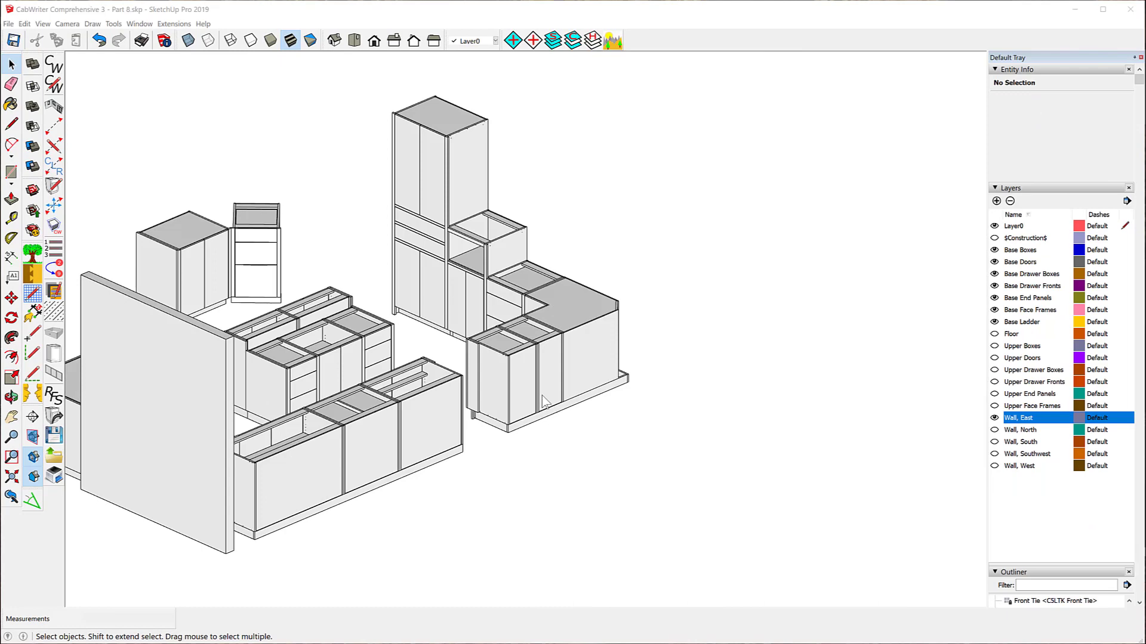
Step: Show the Upper Boxes, Doors, Drawer Boxes, Drawer Fronts, End Panels and Face Frames layers, and hide Wall, East
click(994, 346)
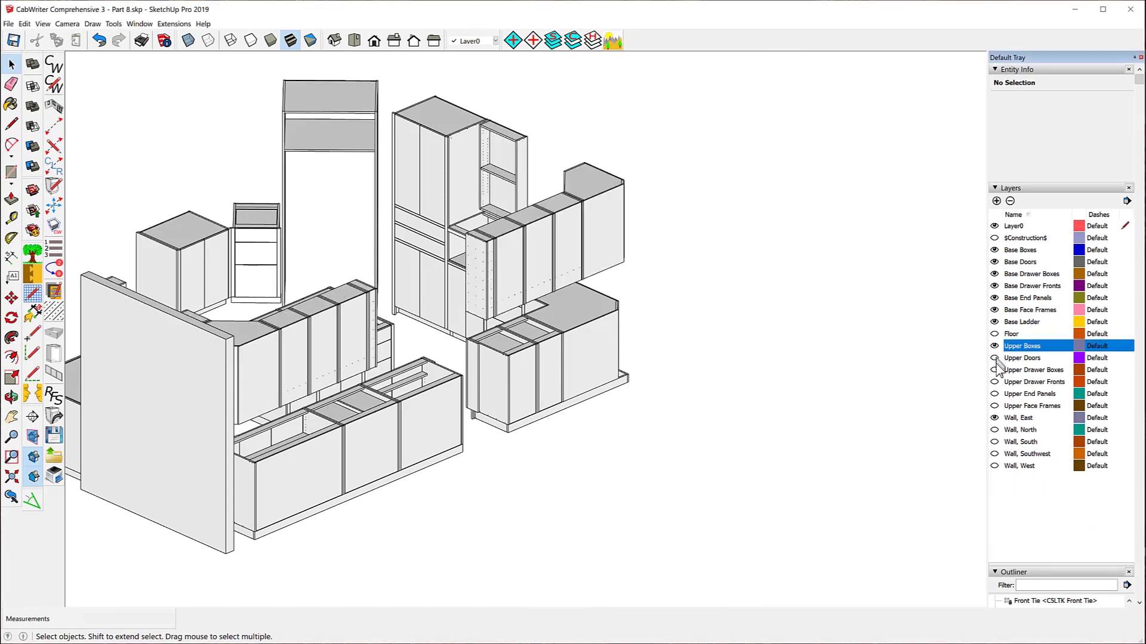
click(994, 358)
click(994, 370)
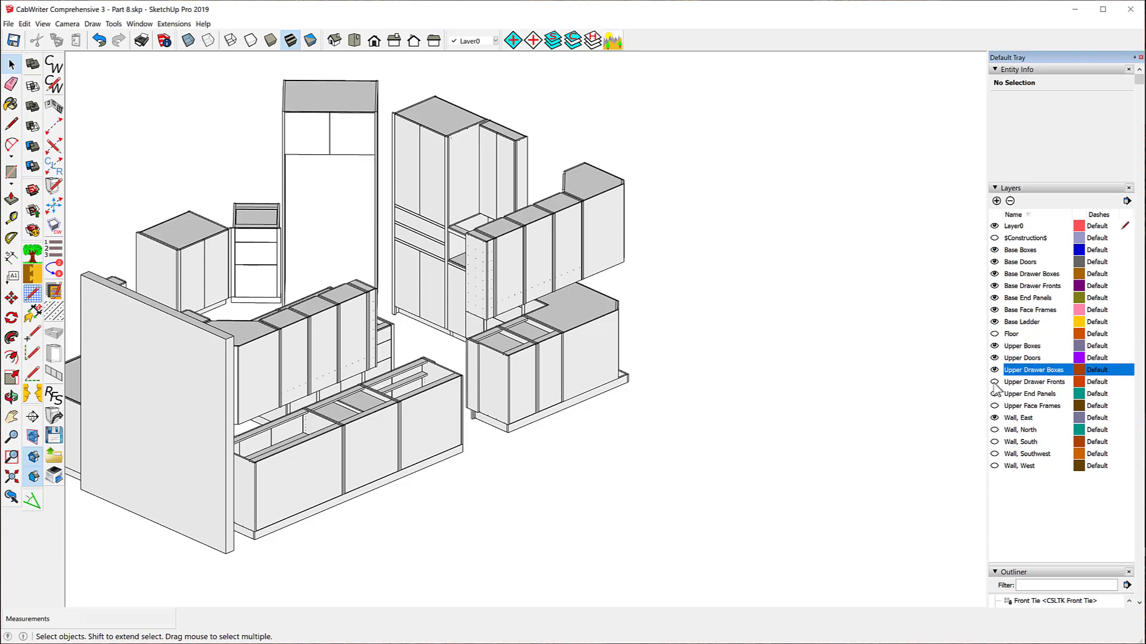
click(994, 382)
click(995, 393)
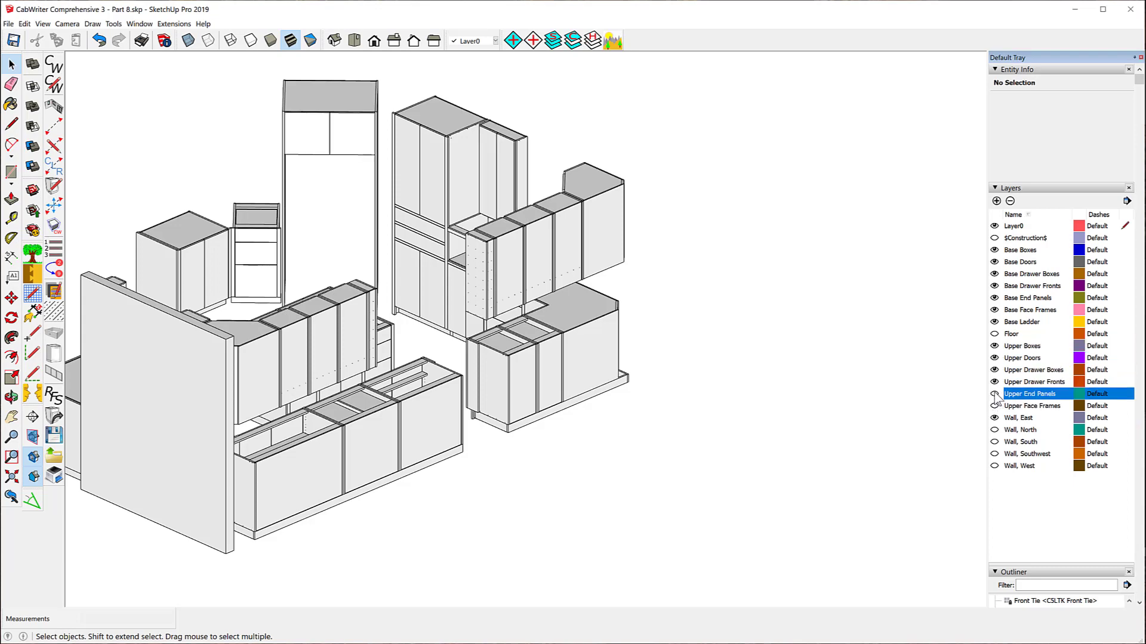
click(994, 406)
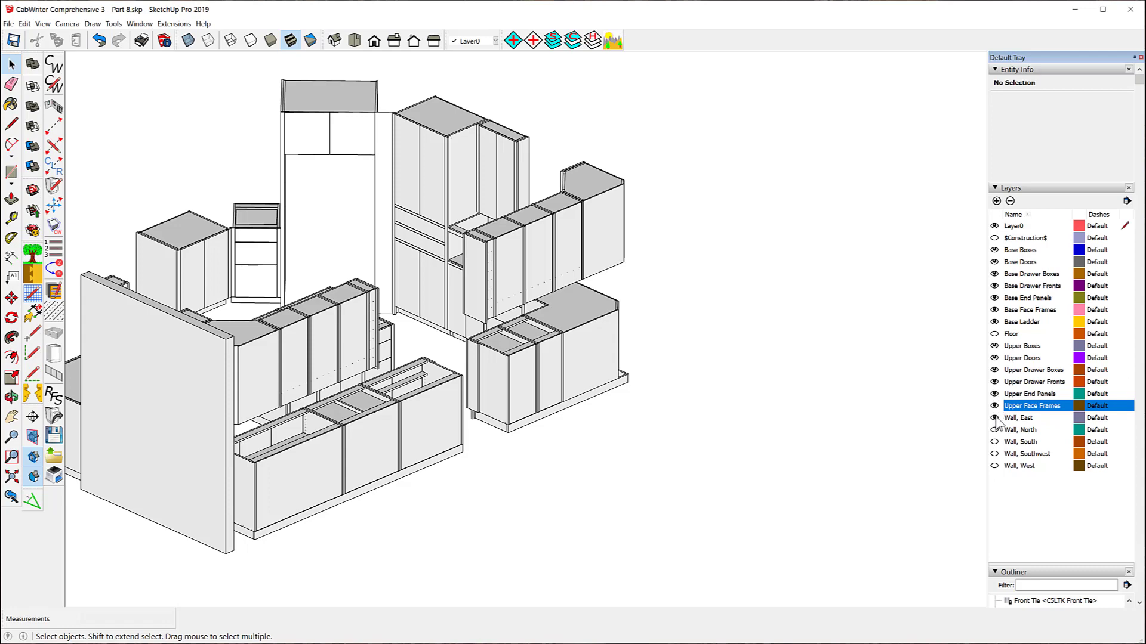
click(994, 417)
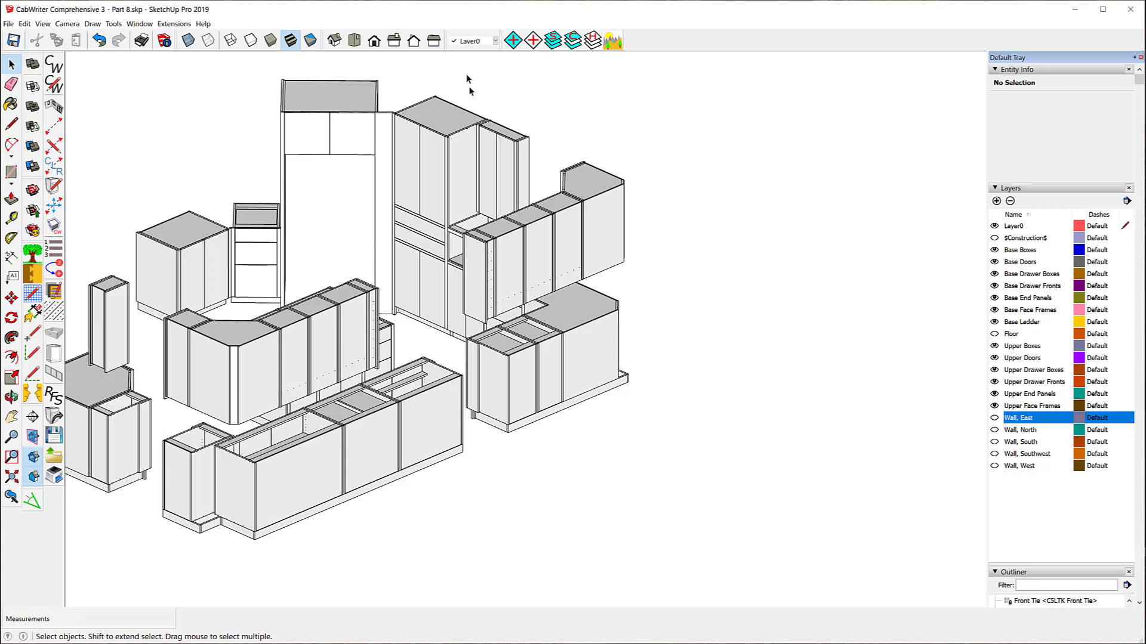
Step: Shift the upper cabinet away from the tall cabinet by picking new end points for its bottom front edge, leaving room for an end sheet
scroll(468, 86, up, 3)
scroll(472, 119, up, 5)
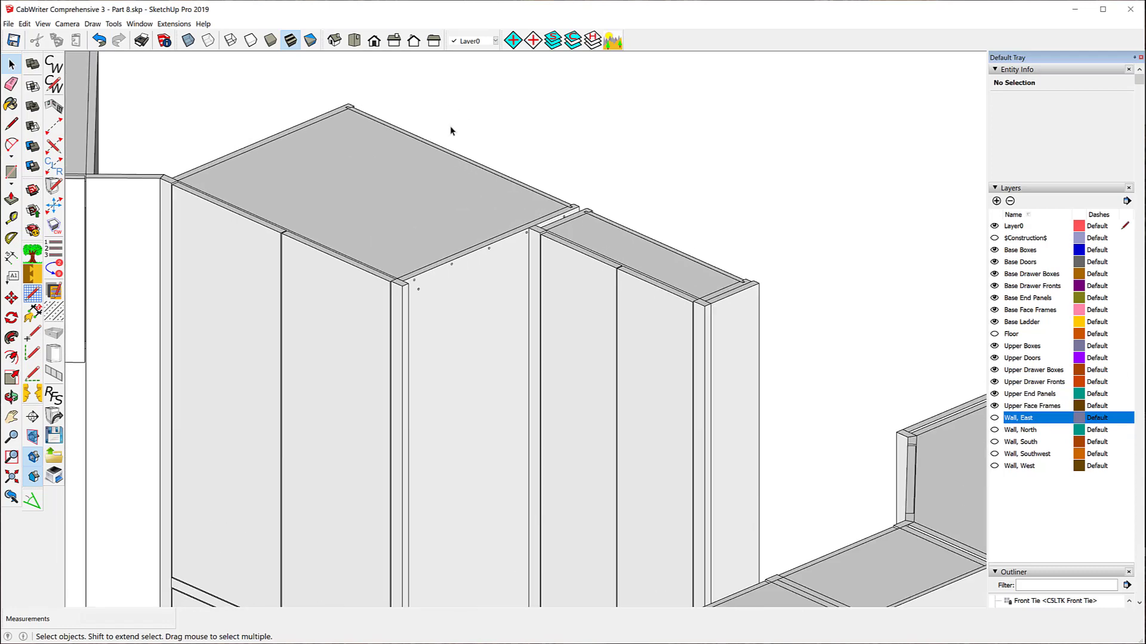
scroll(452, 134, up, 2)
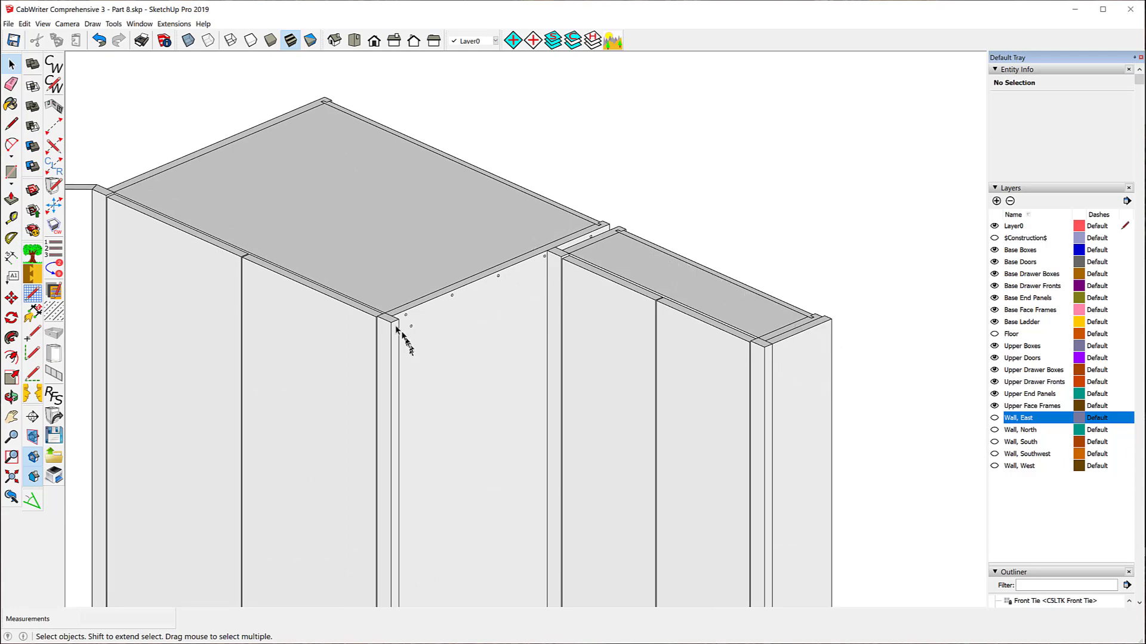
scroll(475, 149, down, 3)
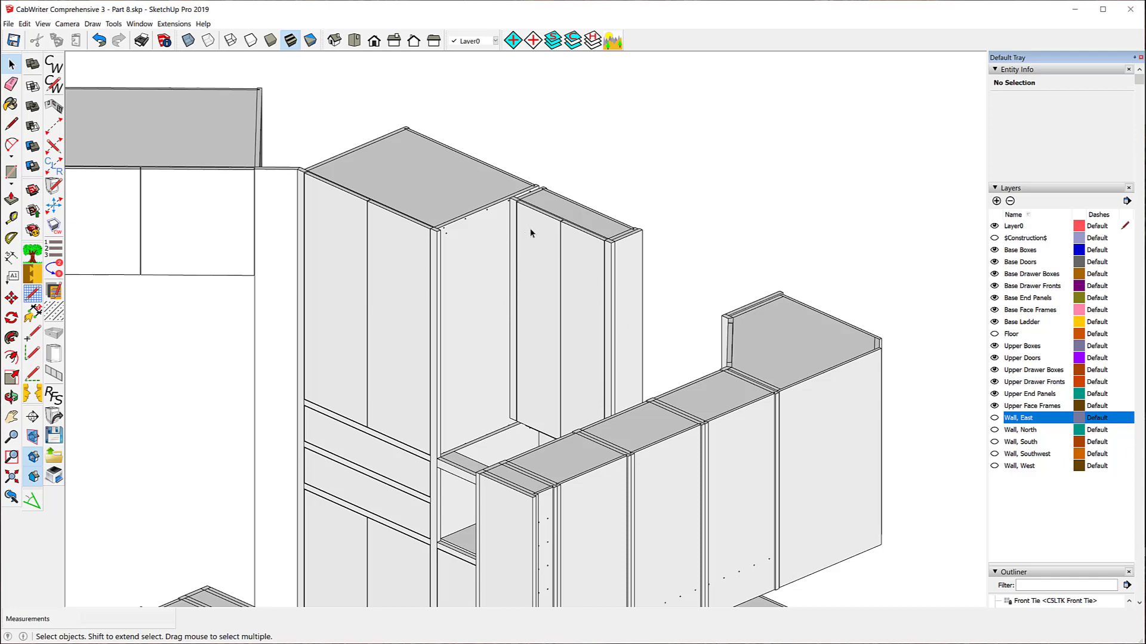
middle_drag(463, 335, 559, 343)
scroll(495, 440, up, 5)
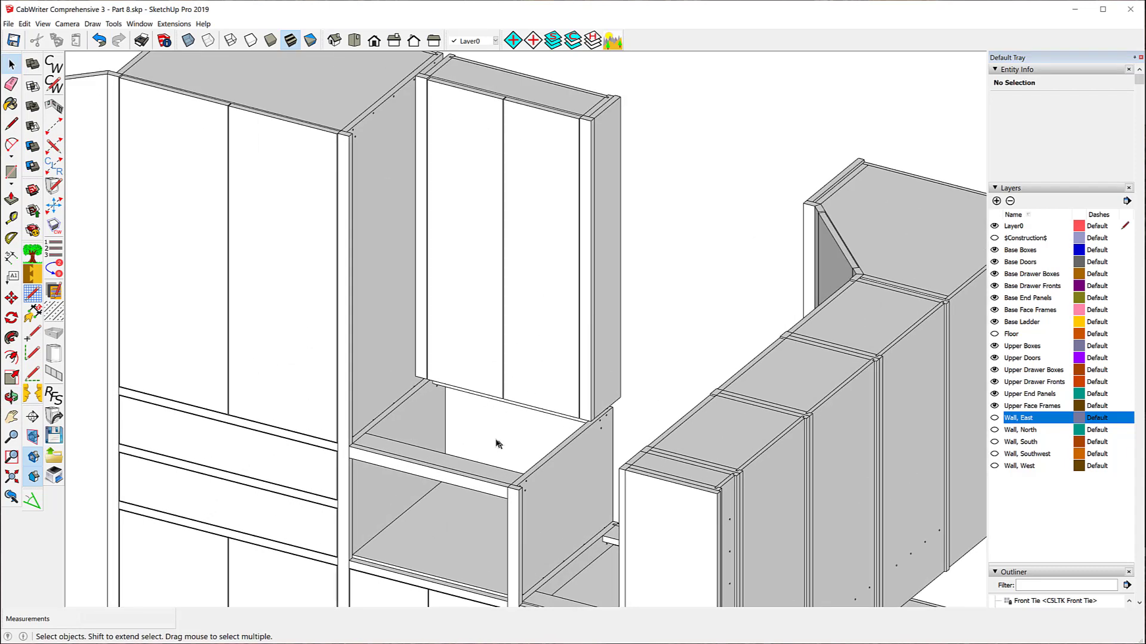
scroll(473, 428, up, 2)
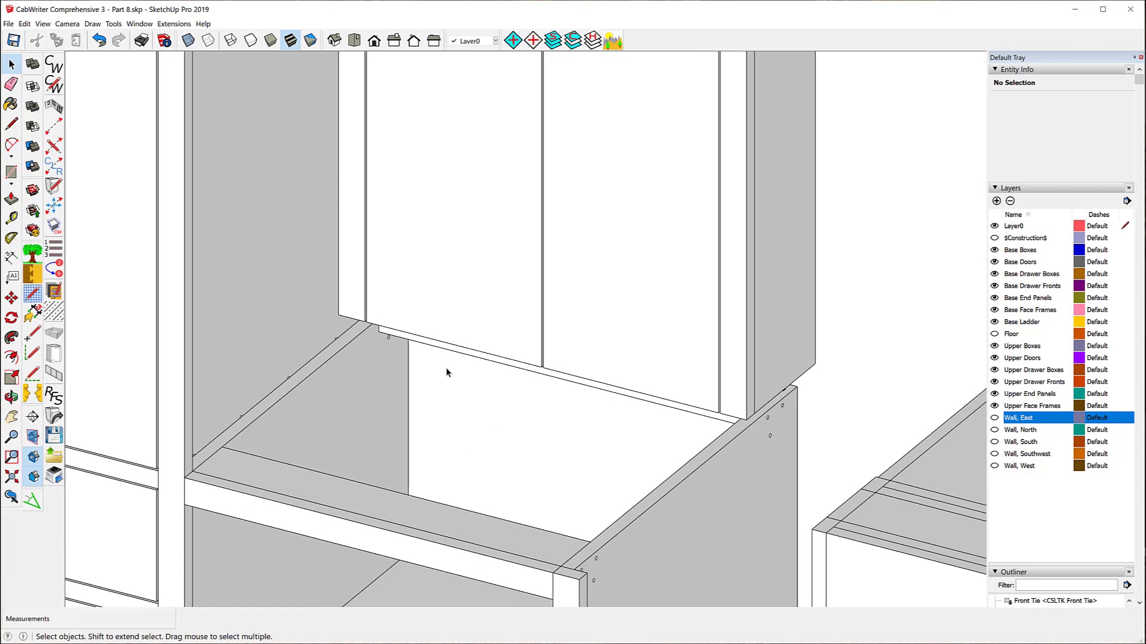
click(350, 275)
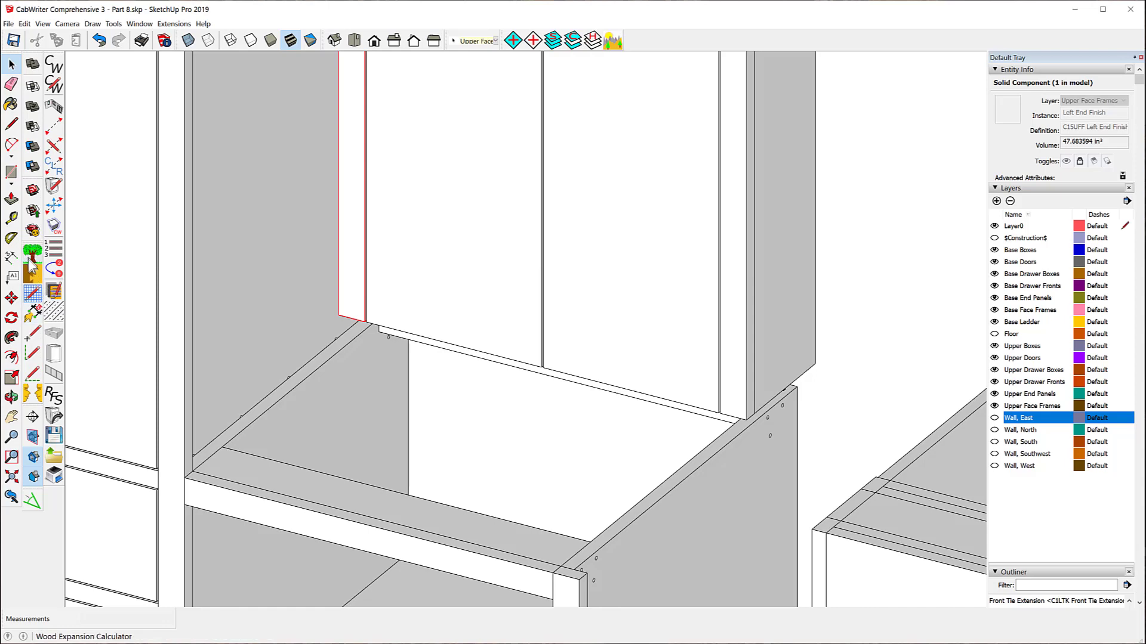
click(53, 206)
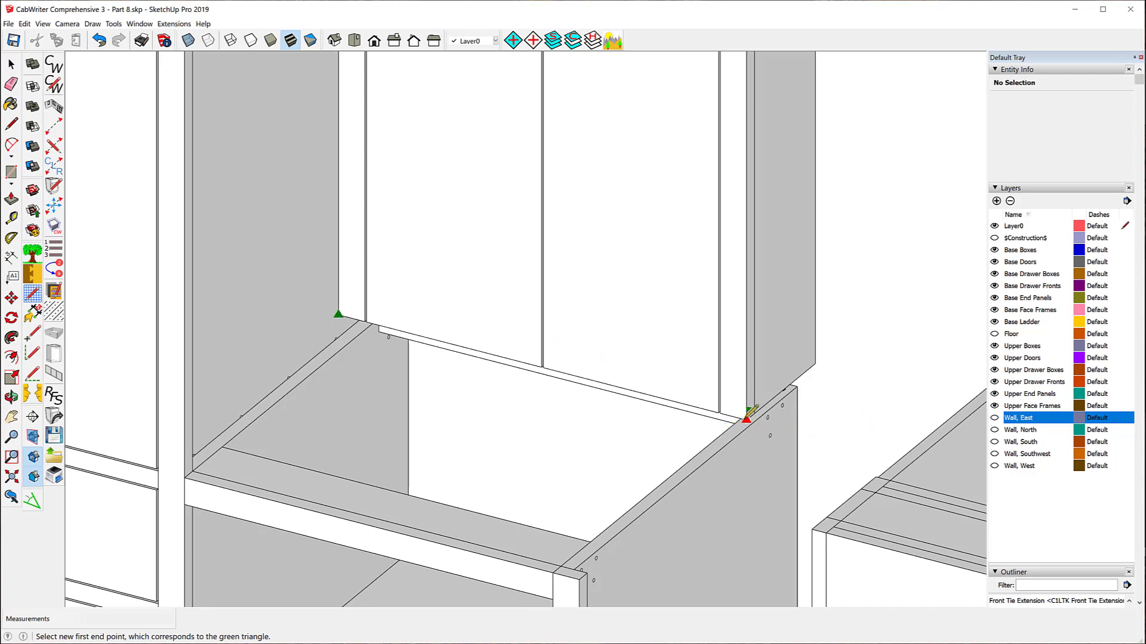
scroll(367, 325, up, 3)
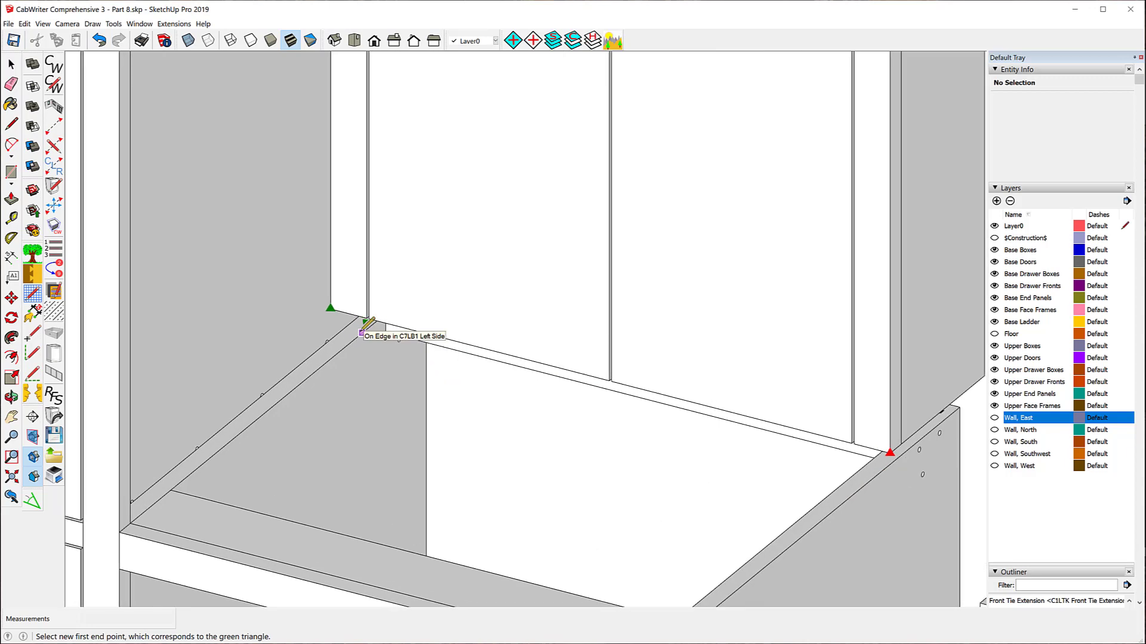
scroll(367, 325, up, 2)
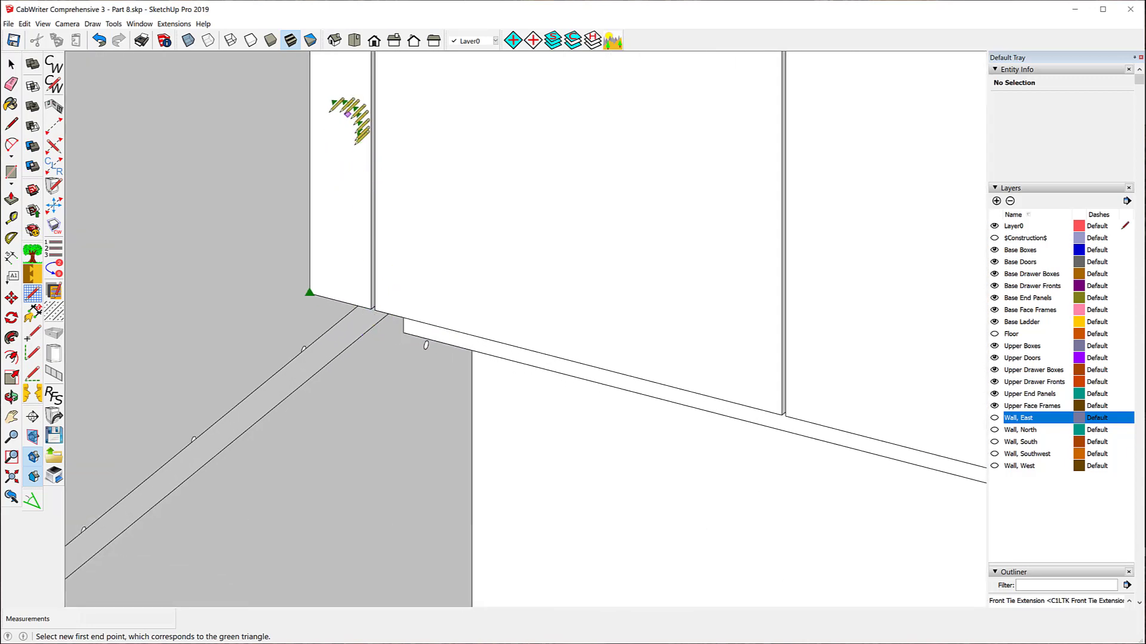
click(341, 301)
scroll(333, 302, down, 3)
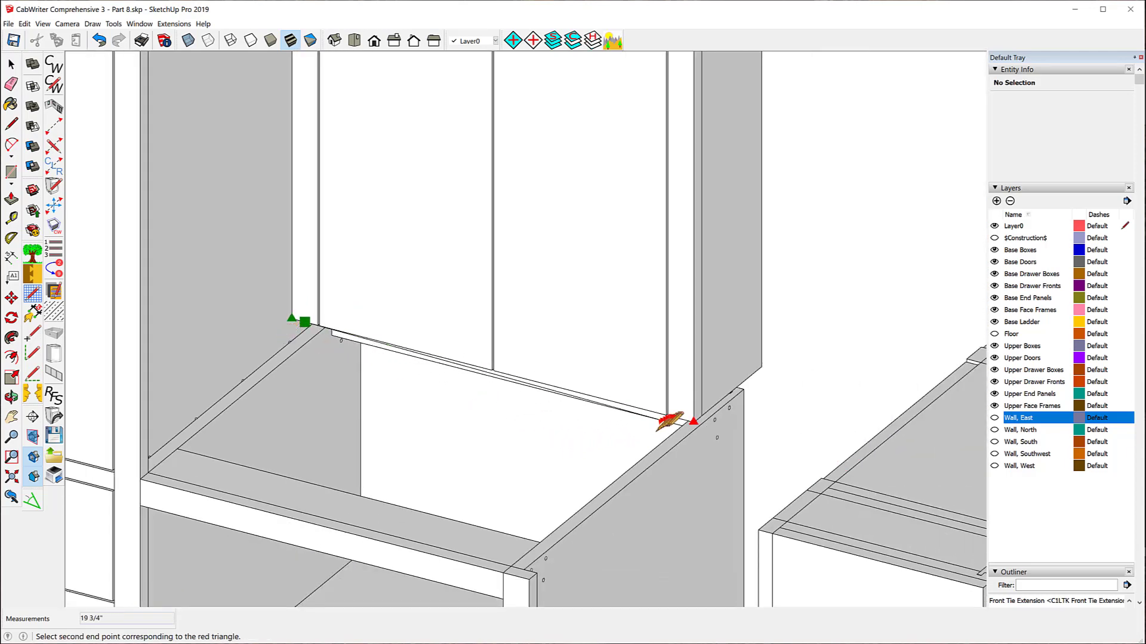
scroll(677, 425, up, 3)
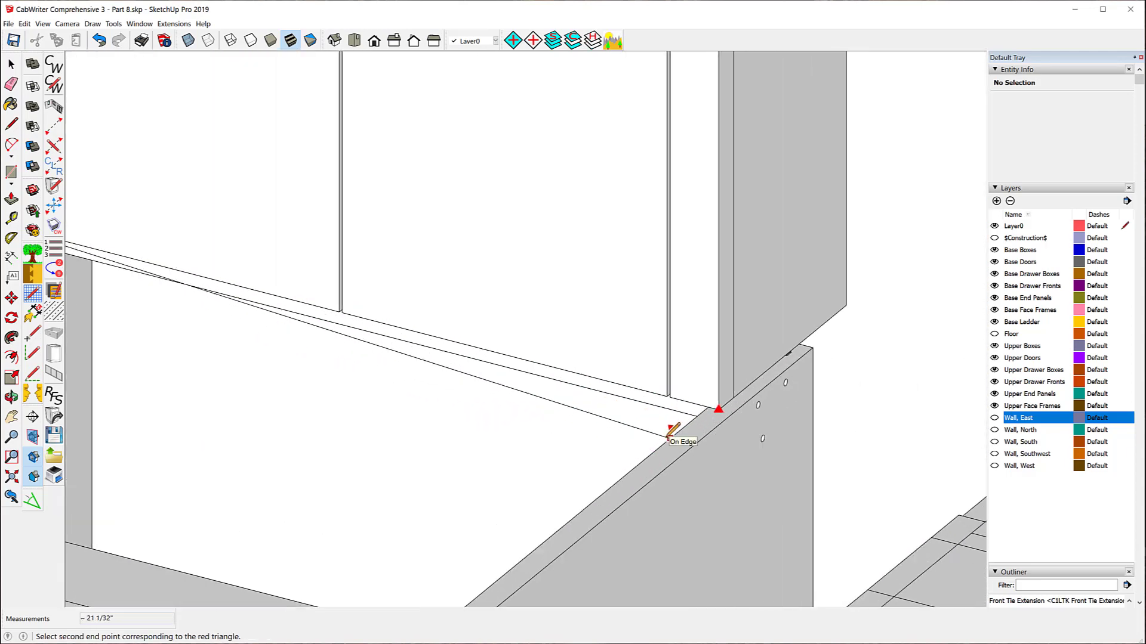
click(697, 399)
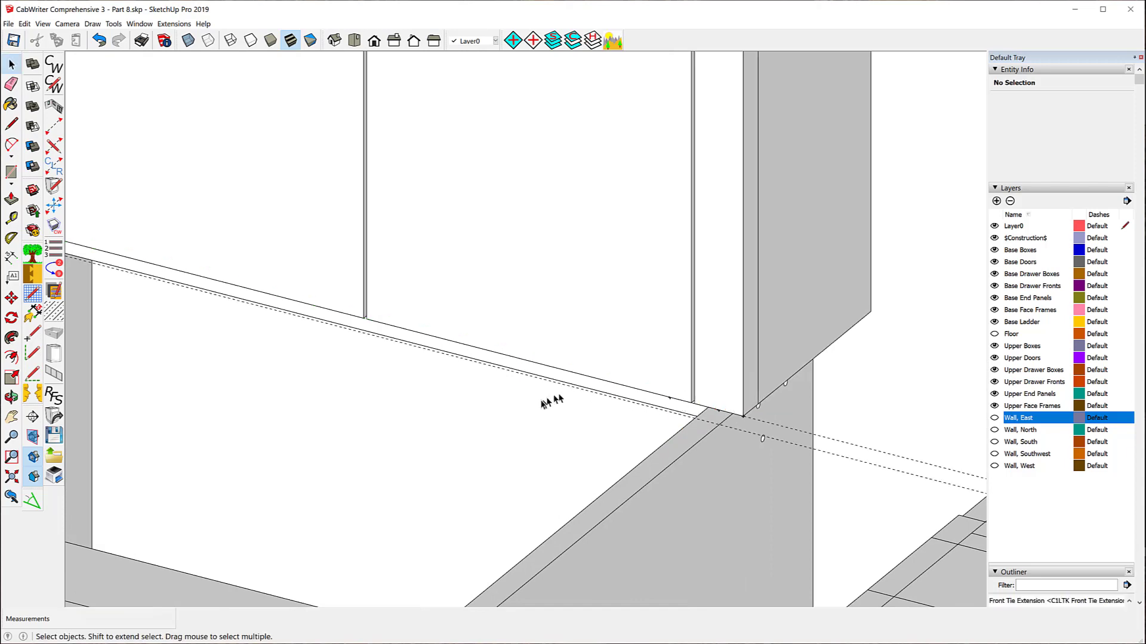
Step: Edit the tall cabinet's story stick, keeping Left Connector and setting the right end type to Right Sheet
scroll(549, 414, down, 3)
scroll(549, 421, down, 3)
scroll(444, 412, up, 8)
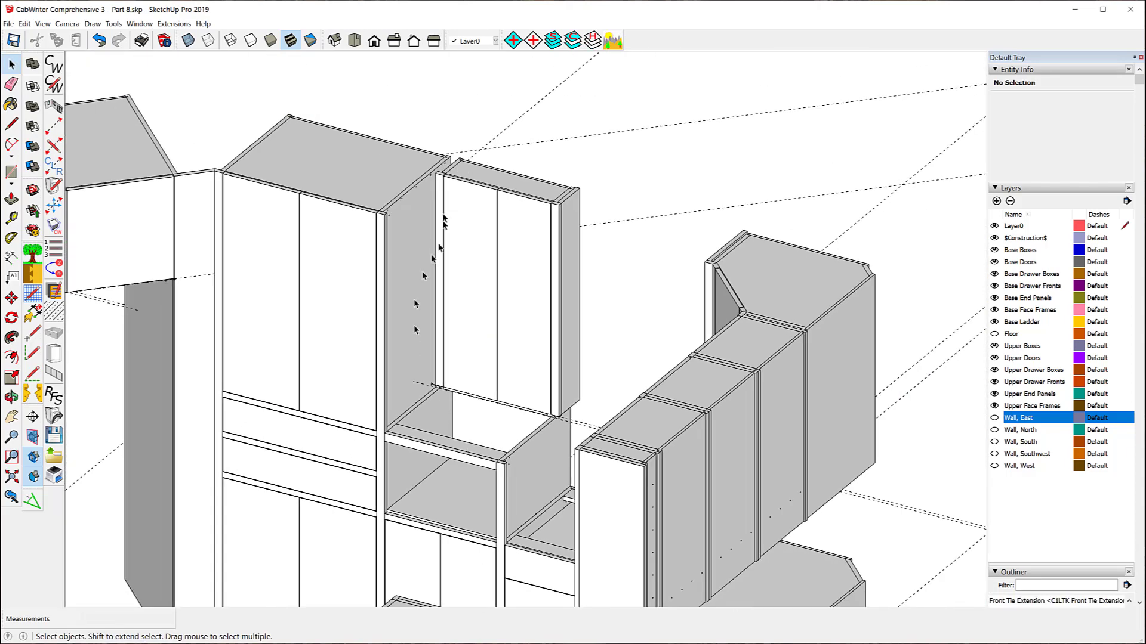
scroll(442, 126, up, 4)
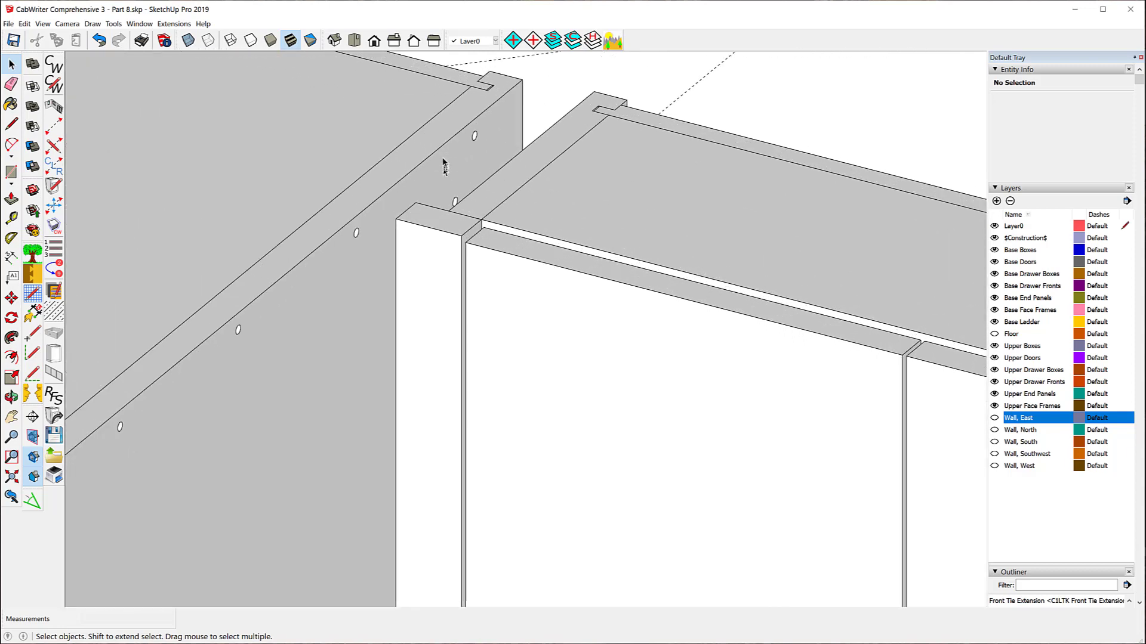
scroll(500, 182, down, 5)
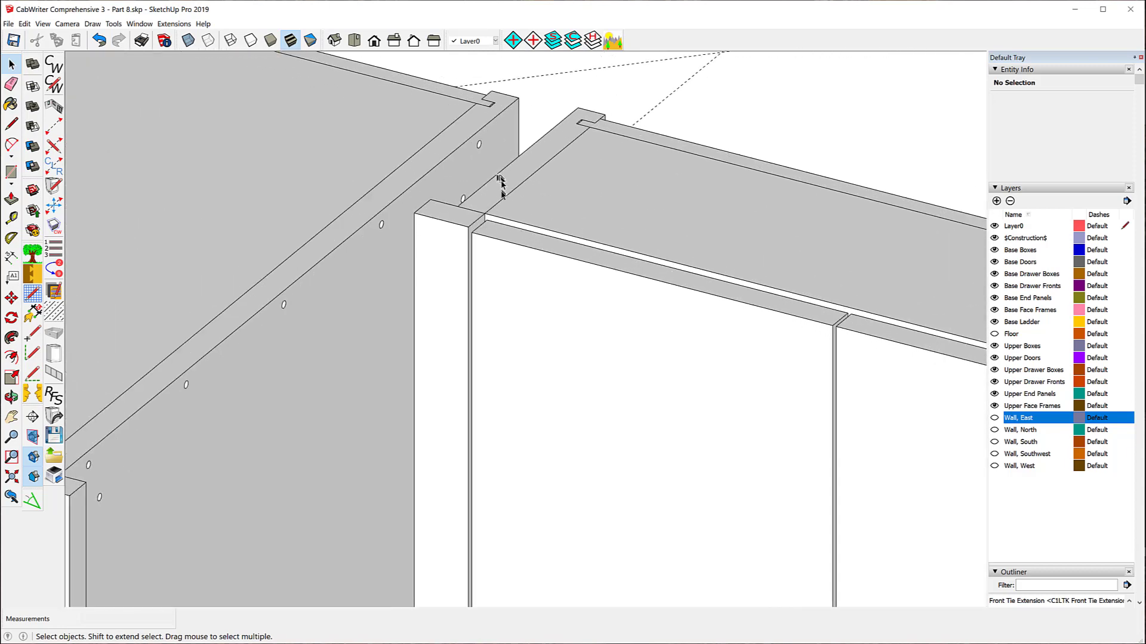
scroll(493, 167, down, 2)
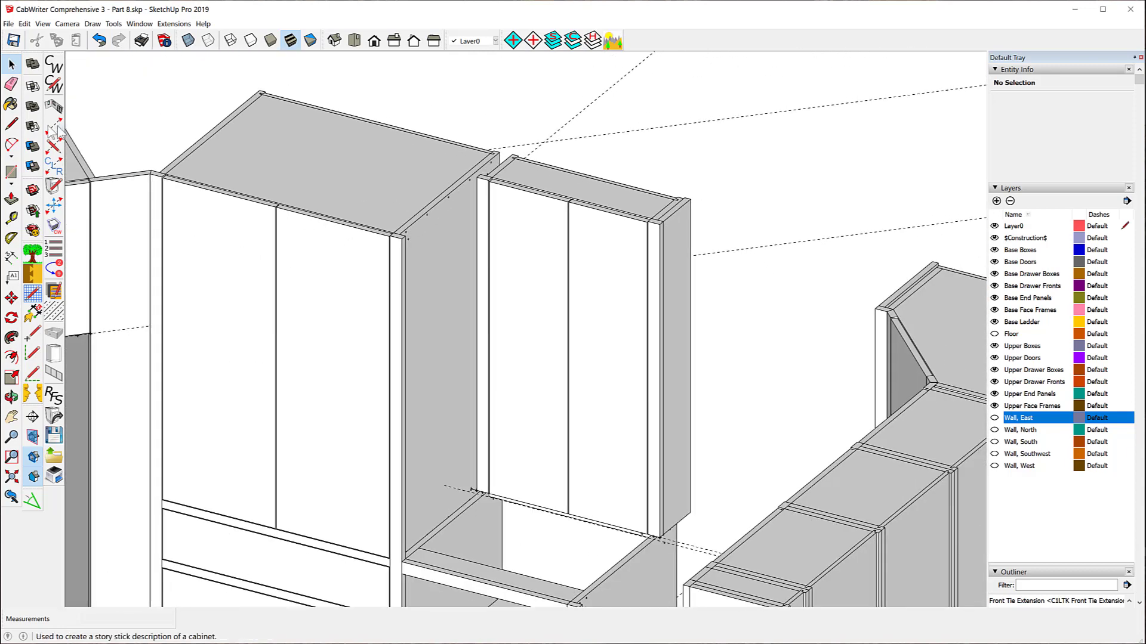
click(11, 65)
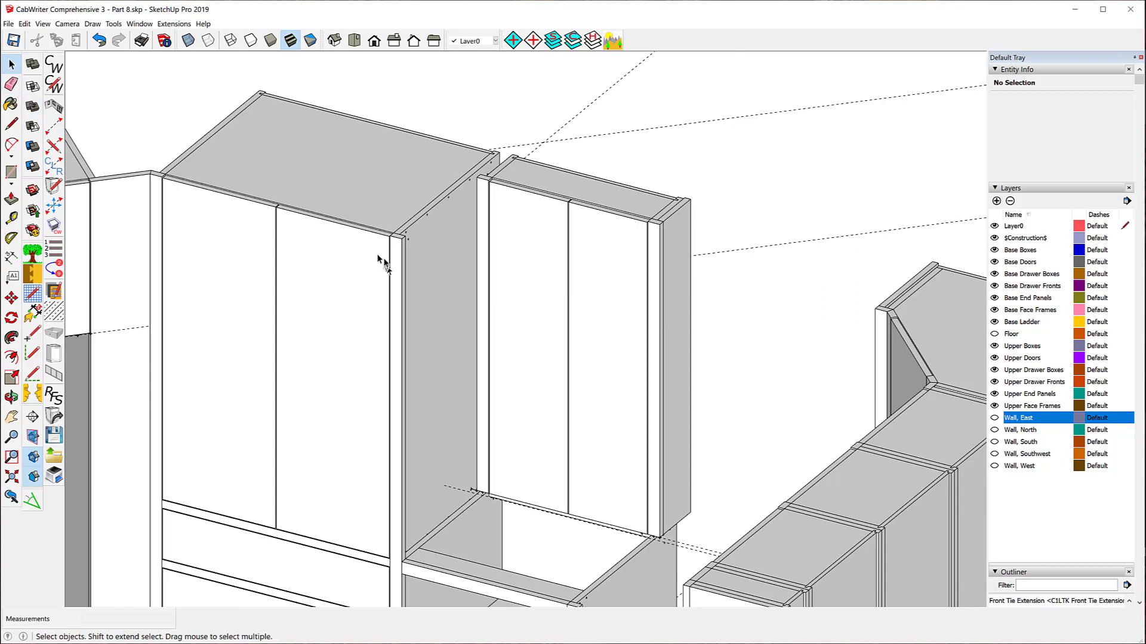
click(398, 255)
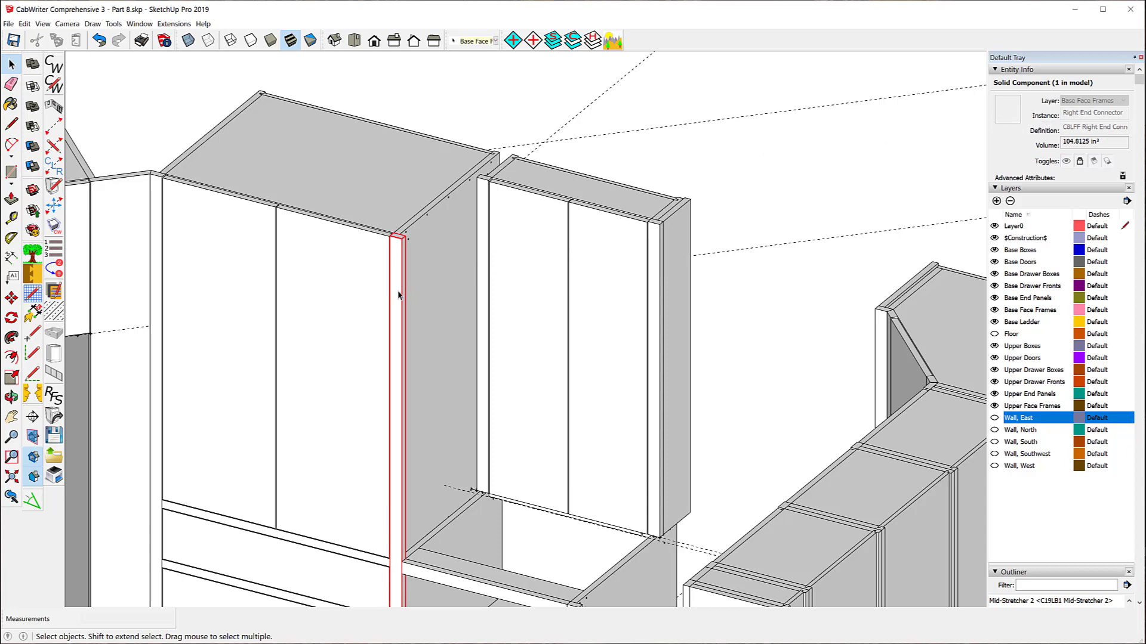
right_click(341, 189)
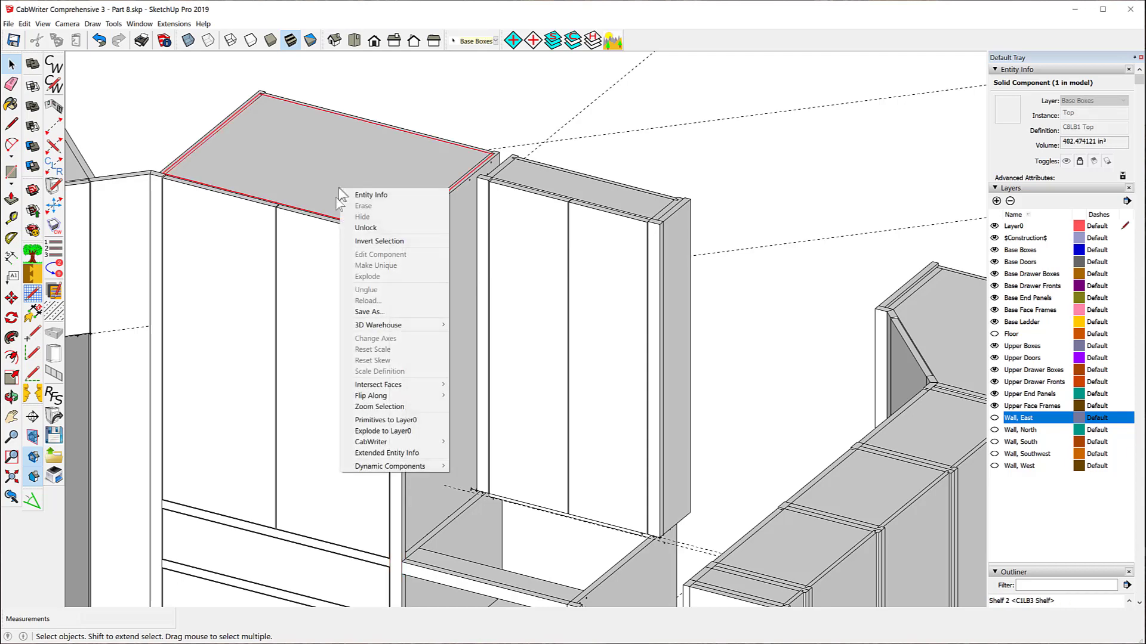
mouse_move(362, 444)
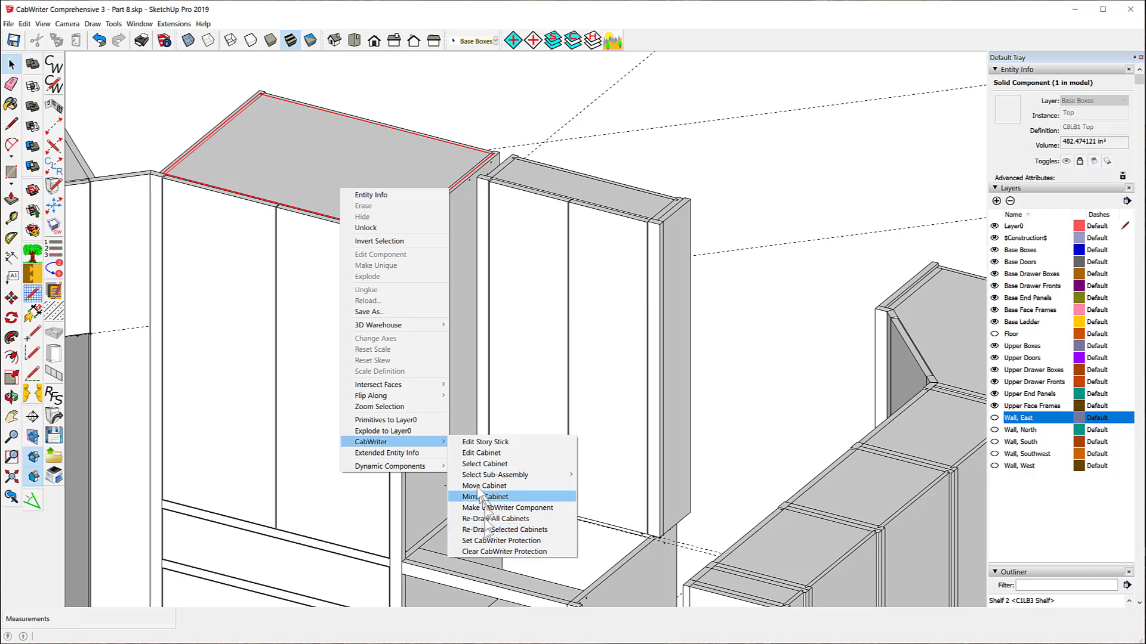
click(487, 444)
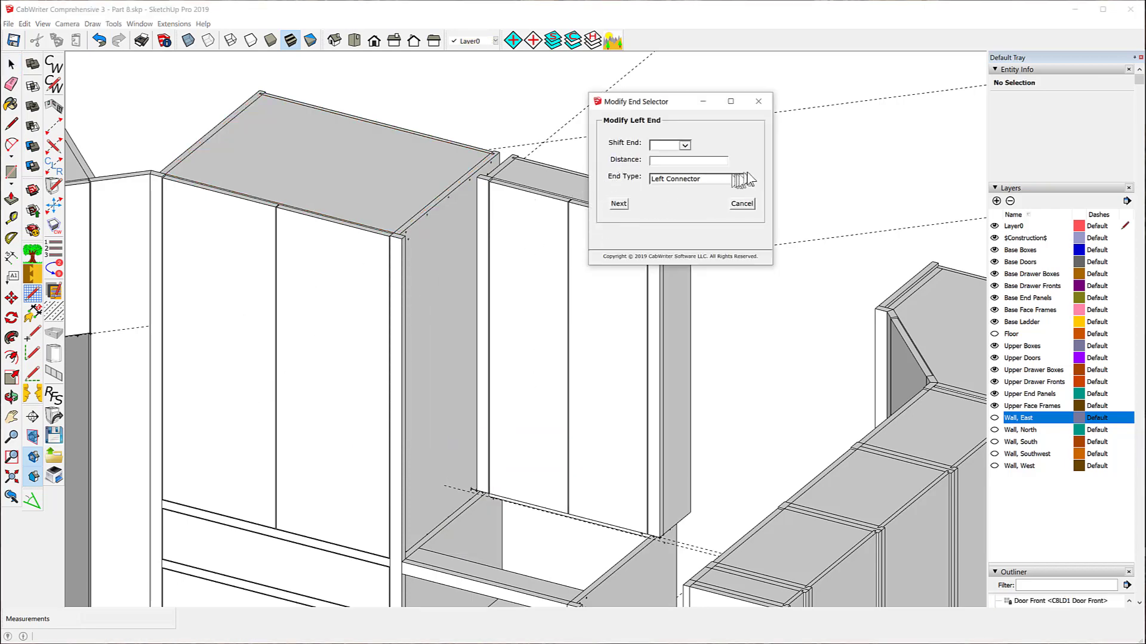
click(618, 204)
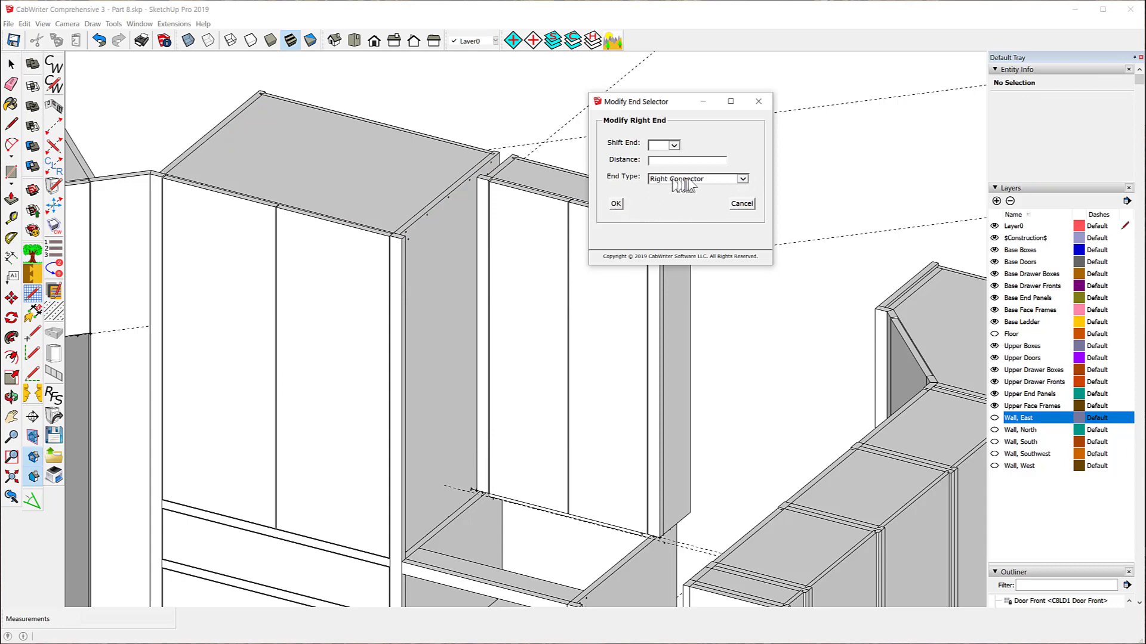
click(743, 181)
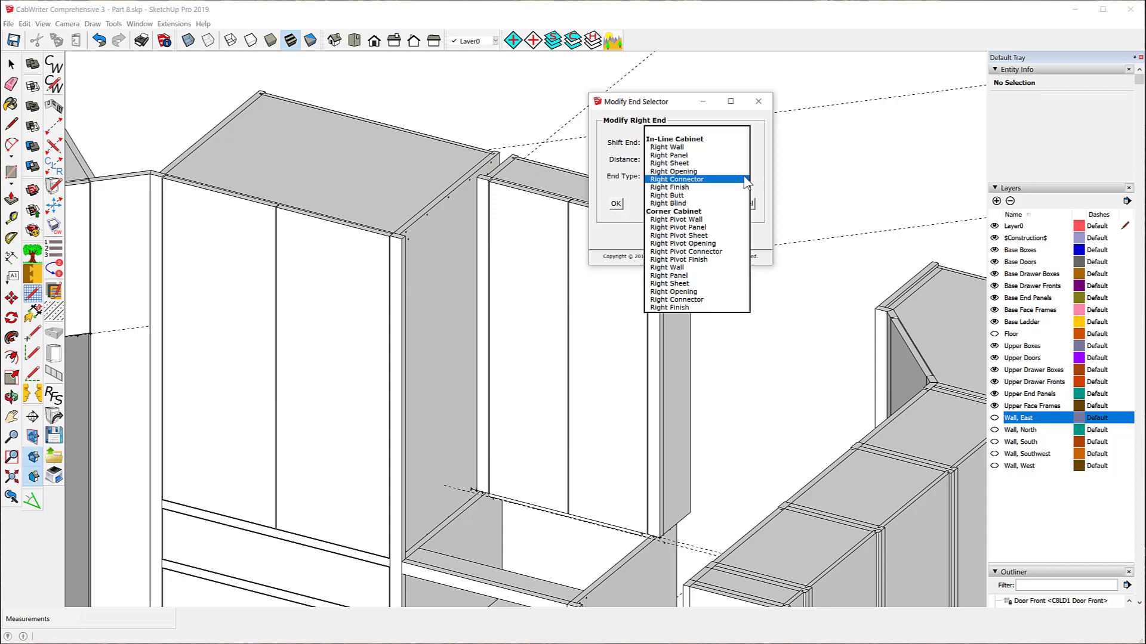
click(675, 164)
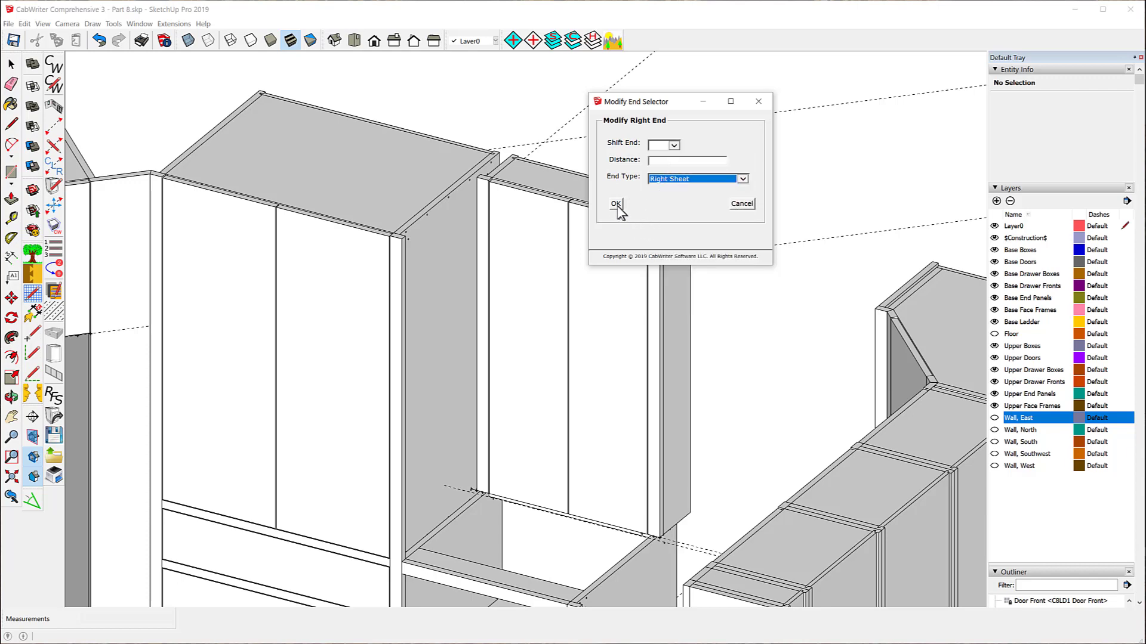
click(616, 205)
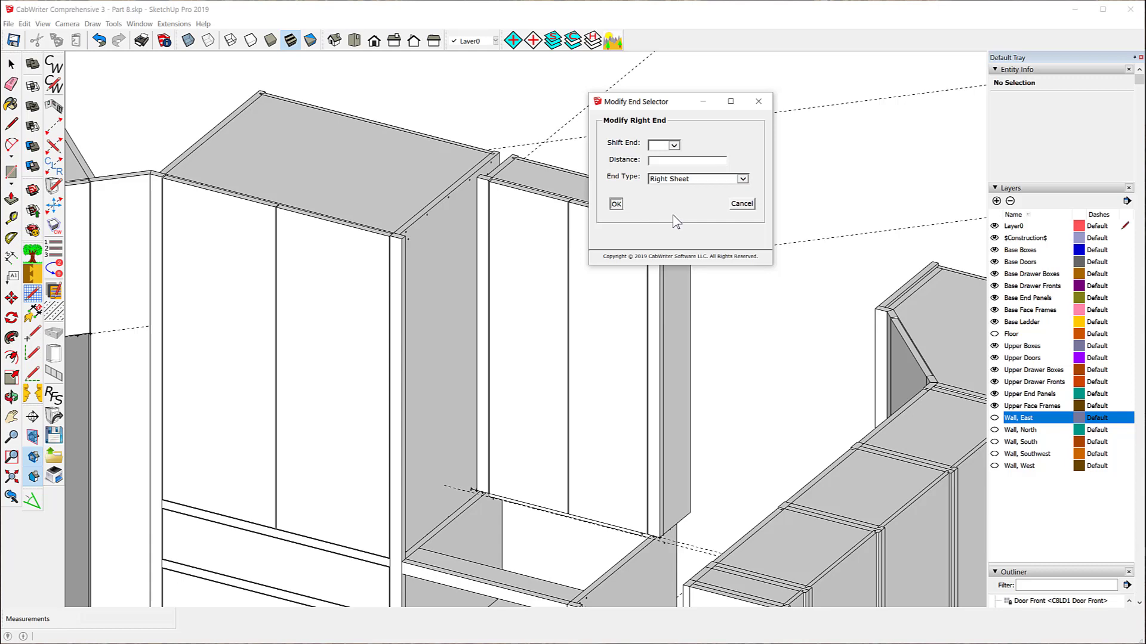
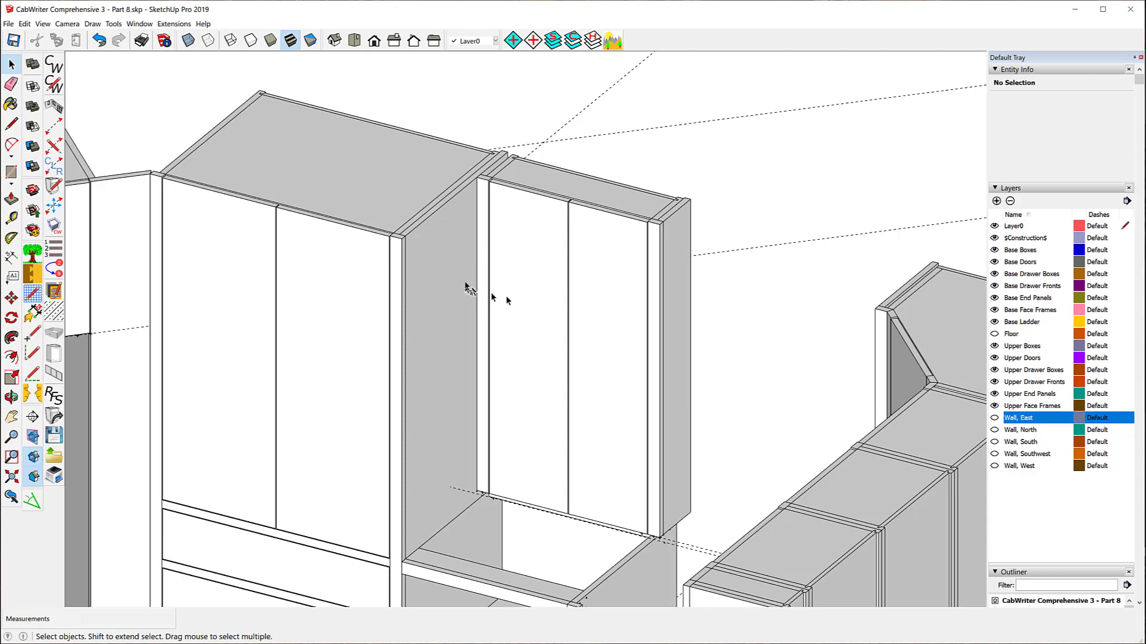
Step: Unlock the tall cabinet's Right End Sheet from the rear and open the component for editing
scroll(399, 190, down, 5)
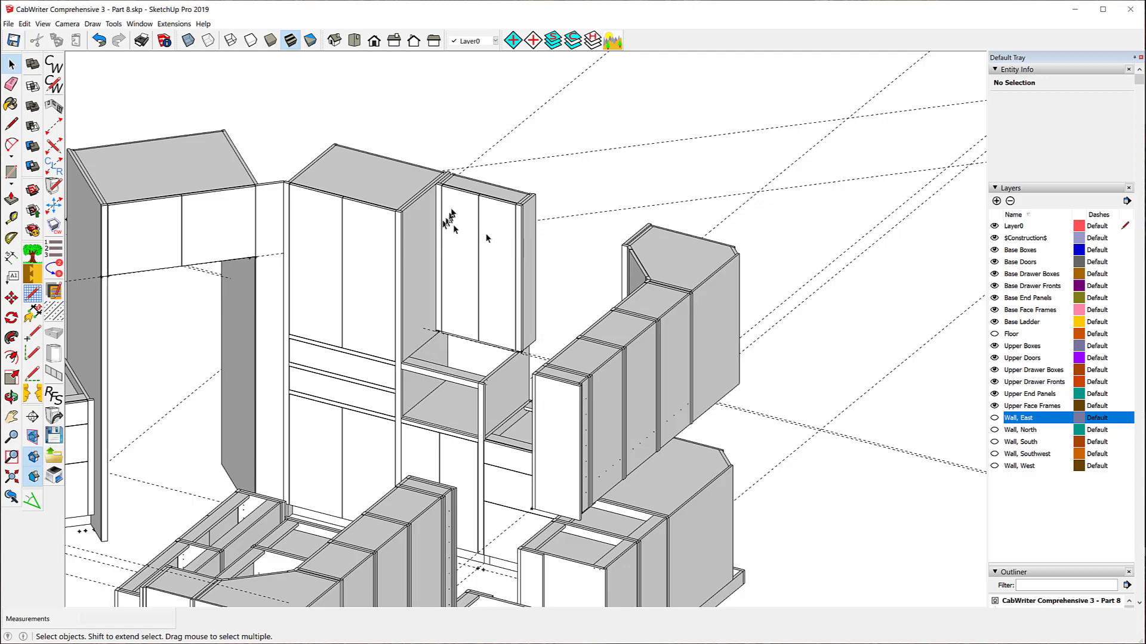
middle_drag(606, 149, 149, 101)
scroll(460, 161, down, 1)
scroll(669, 466, up, 6)
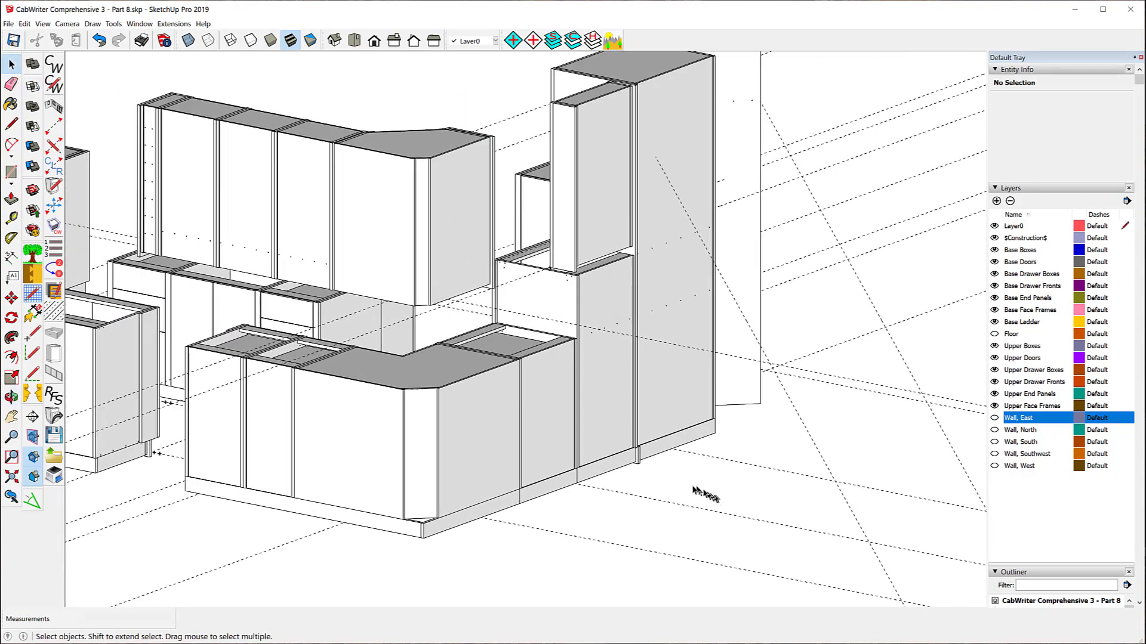
scroll(640, 434, up, 2)
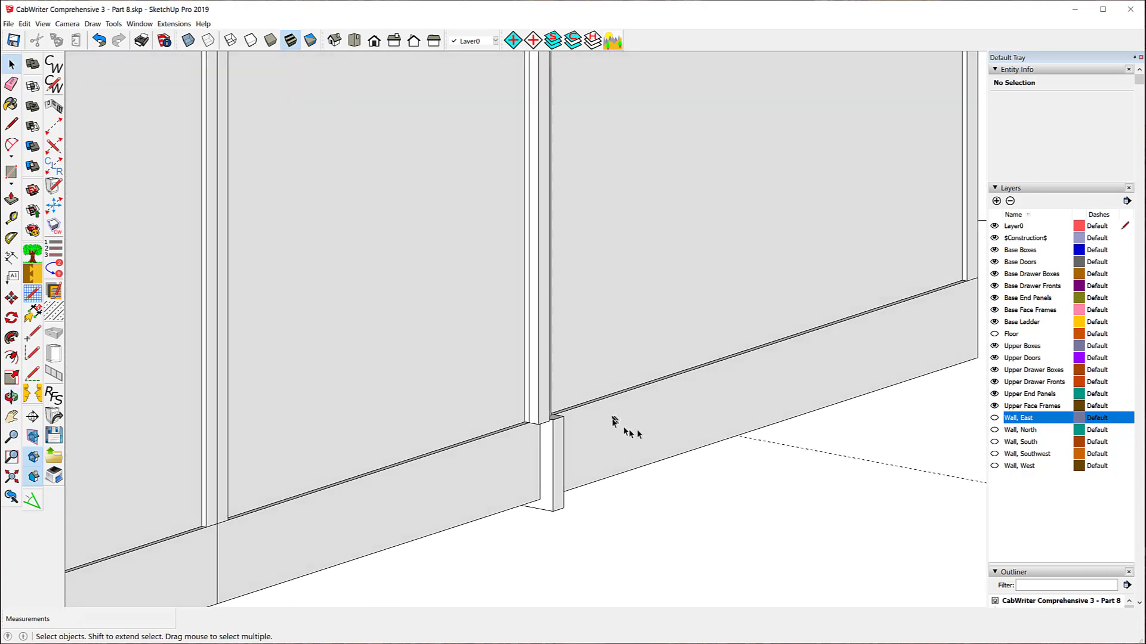
click(547, 422)
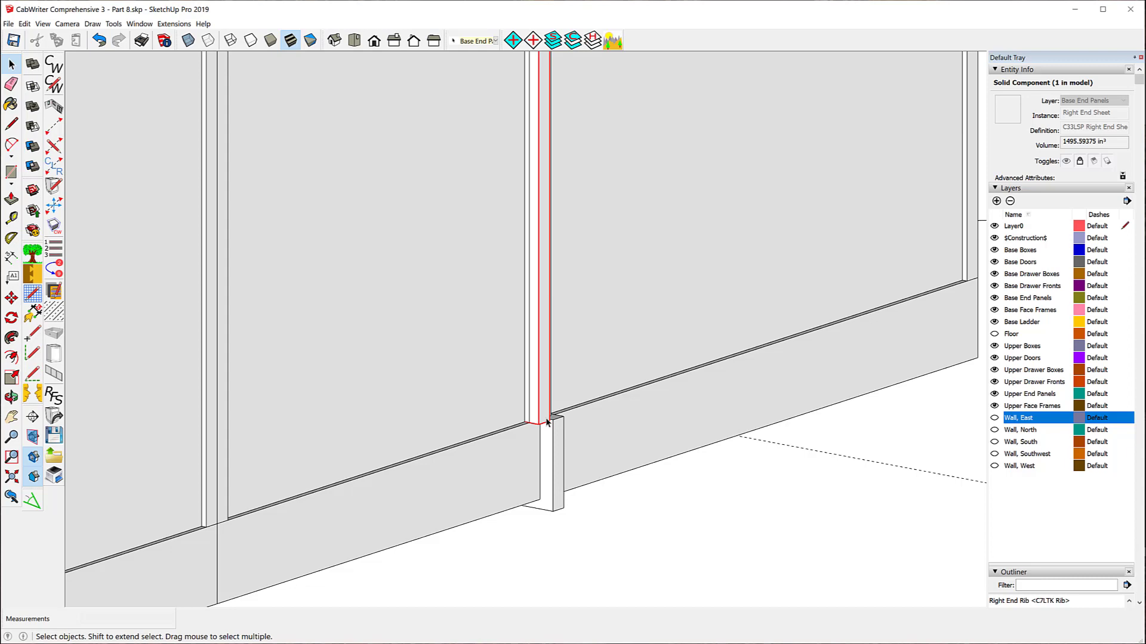
right_click(546, 422)
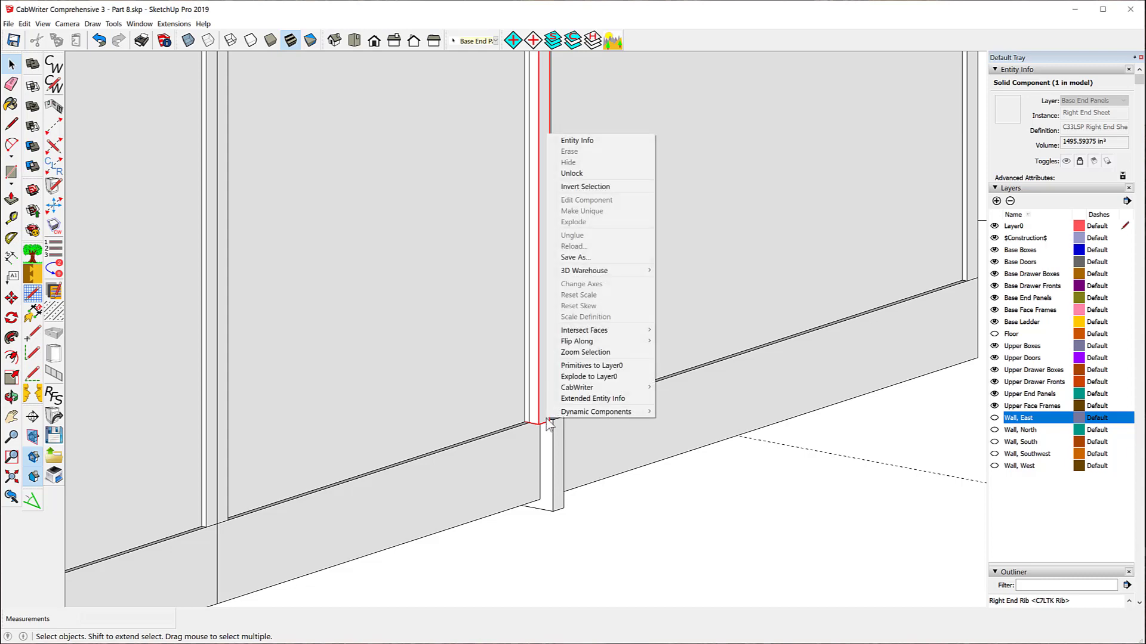
click(580, 173)
right_click(548, 201)
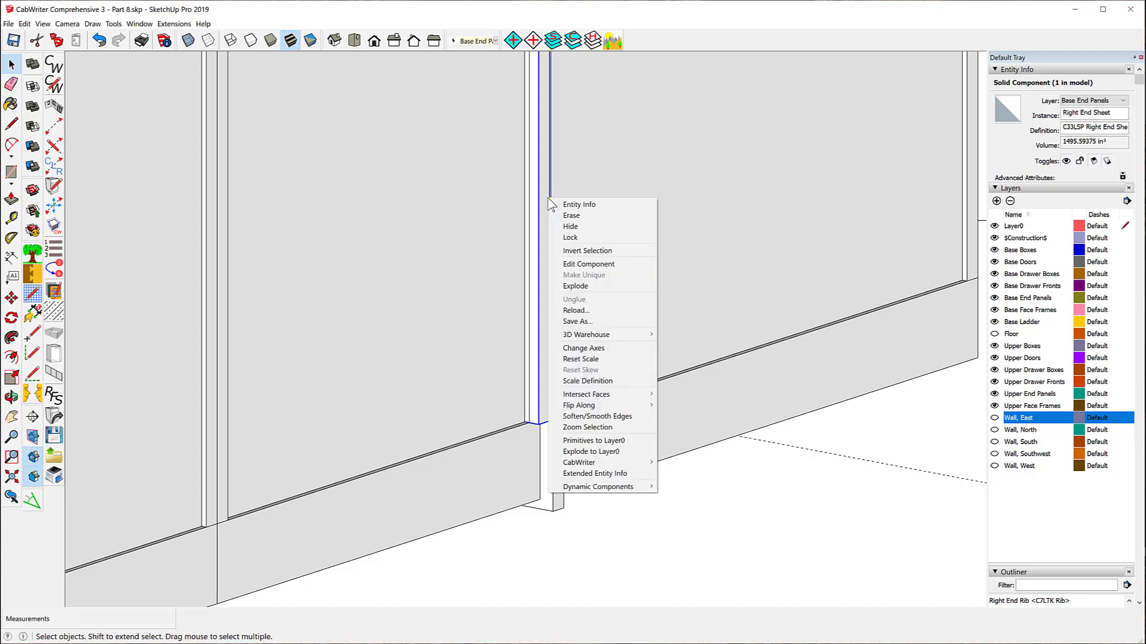
click(586, 264)
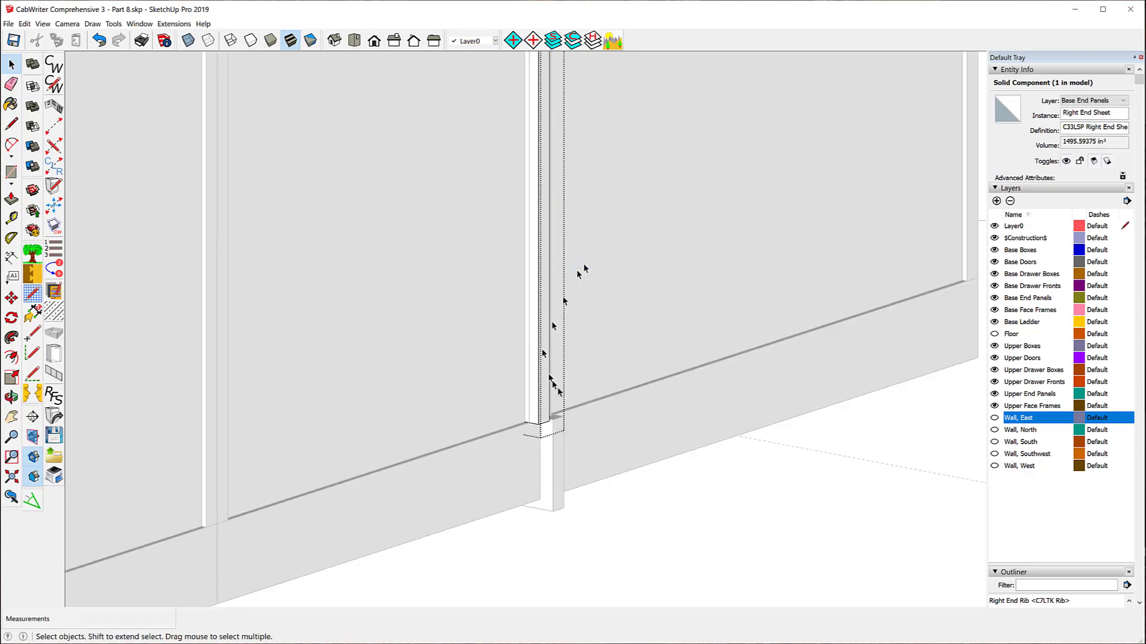
Step: Push/Pull the Right End Sheet's bottom face up 45 5/8" to the top rear corner of the adjoining lower cabinet
key(o)
drag(452, 495, 468, 328)
key(space)
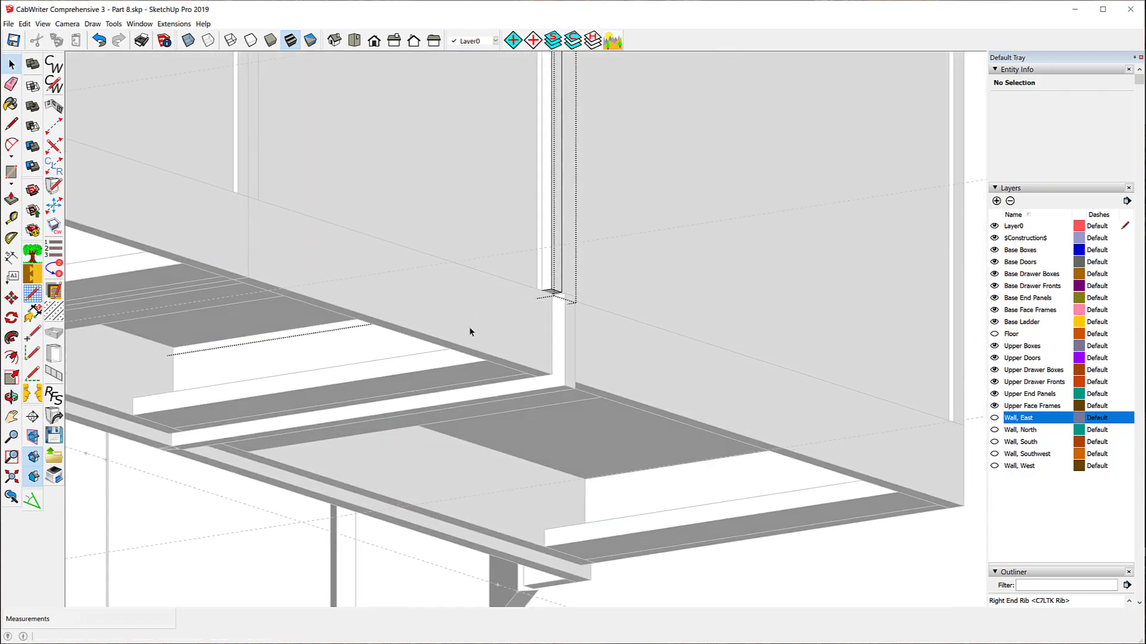
click(11, 199)
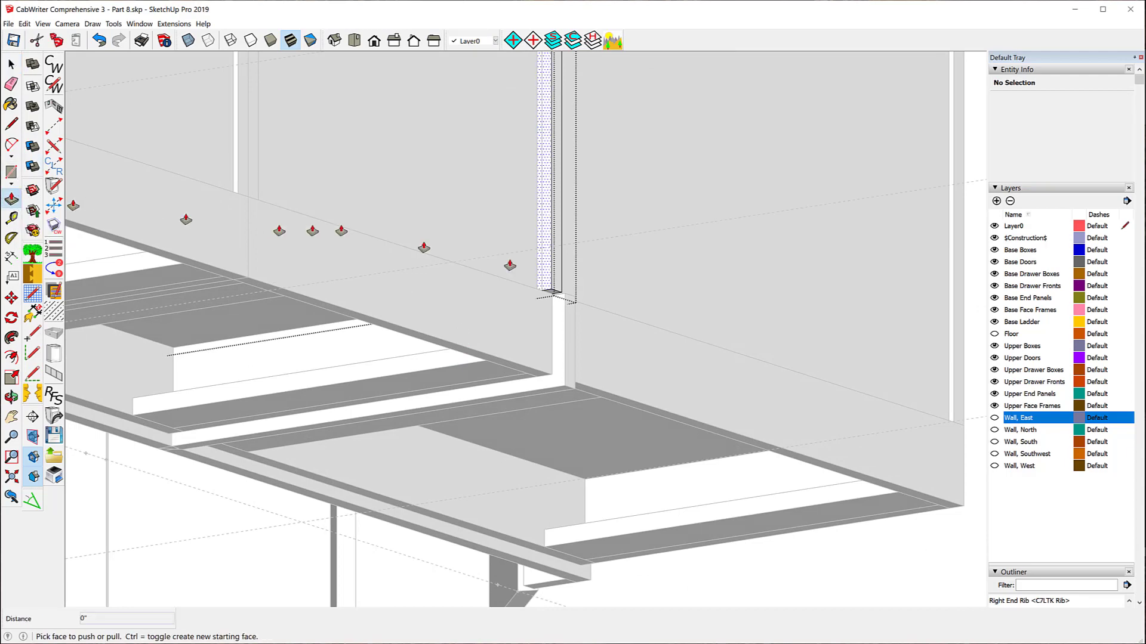
click(551, 297)
scroll(552, 296, up, 3)
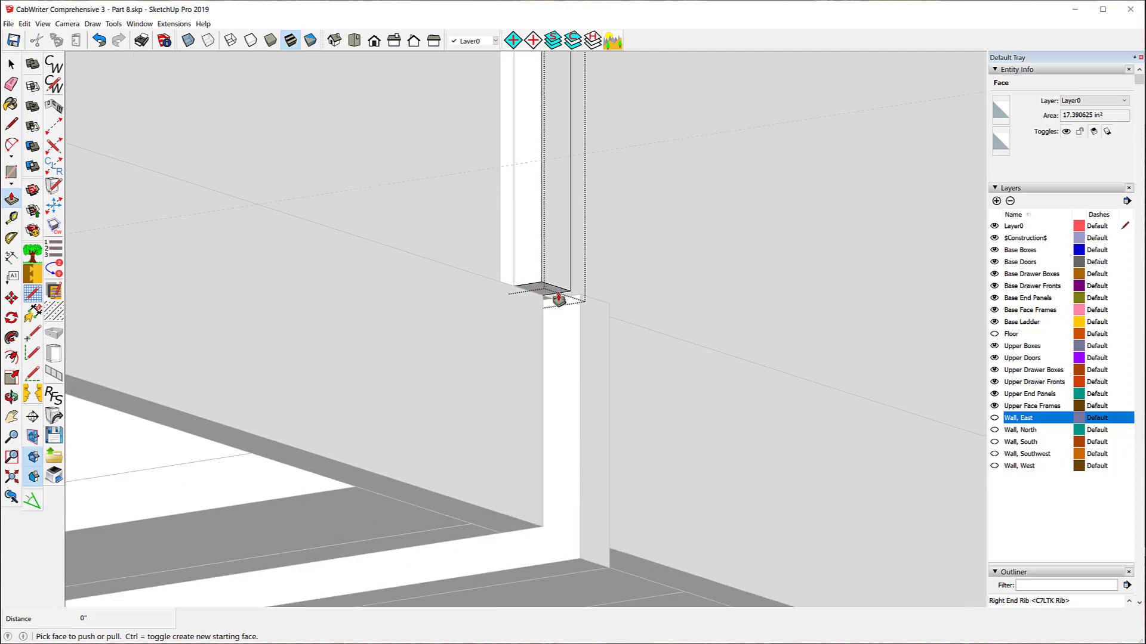
scroll(559, 299, up, 1)
drag(540, 299, 529, 257)
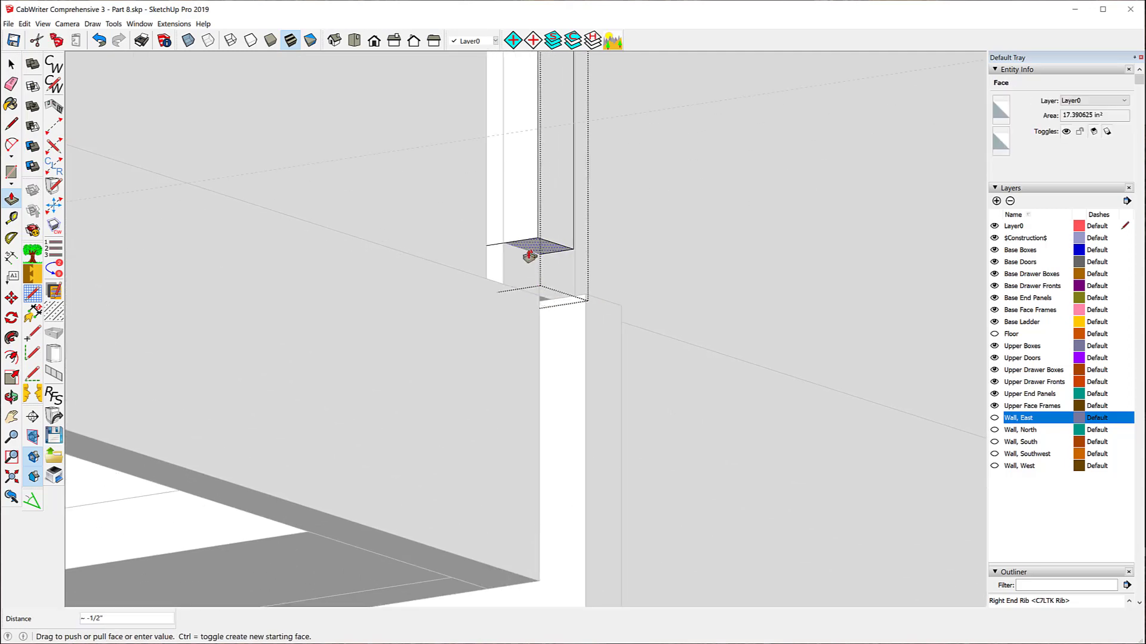
scroll(529, 256, down, 6)
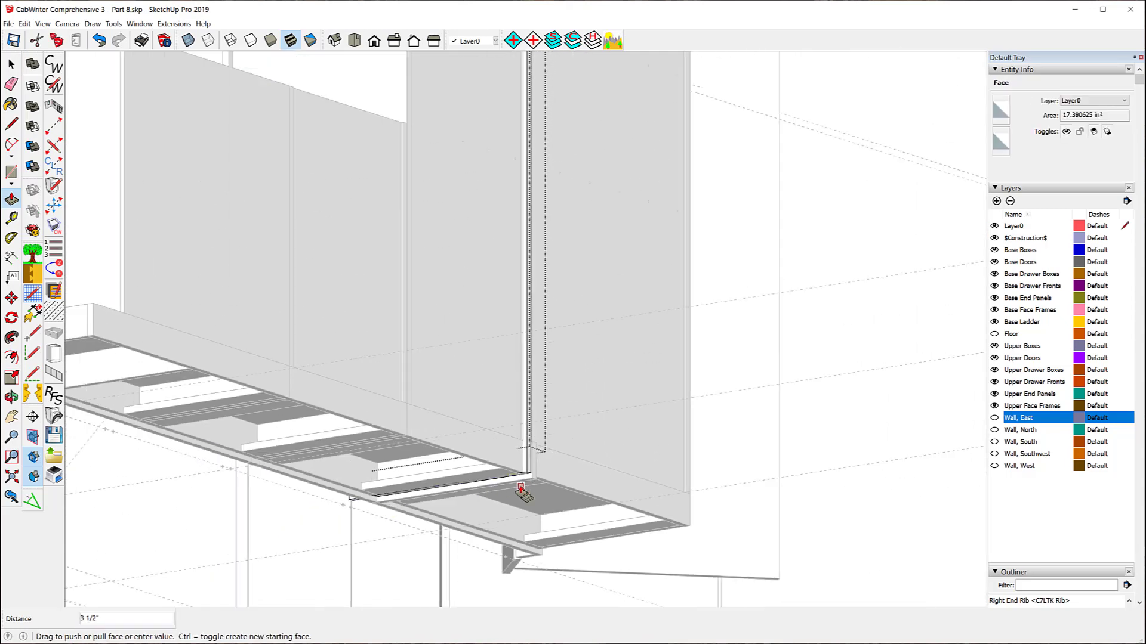
scroll(520, 493, down, 5)
drag(523, 493, 530, 313)
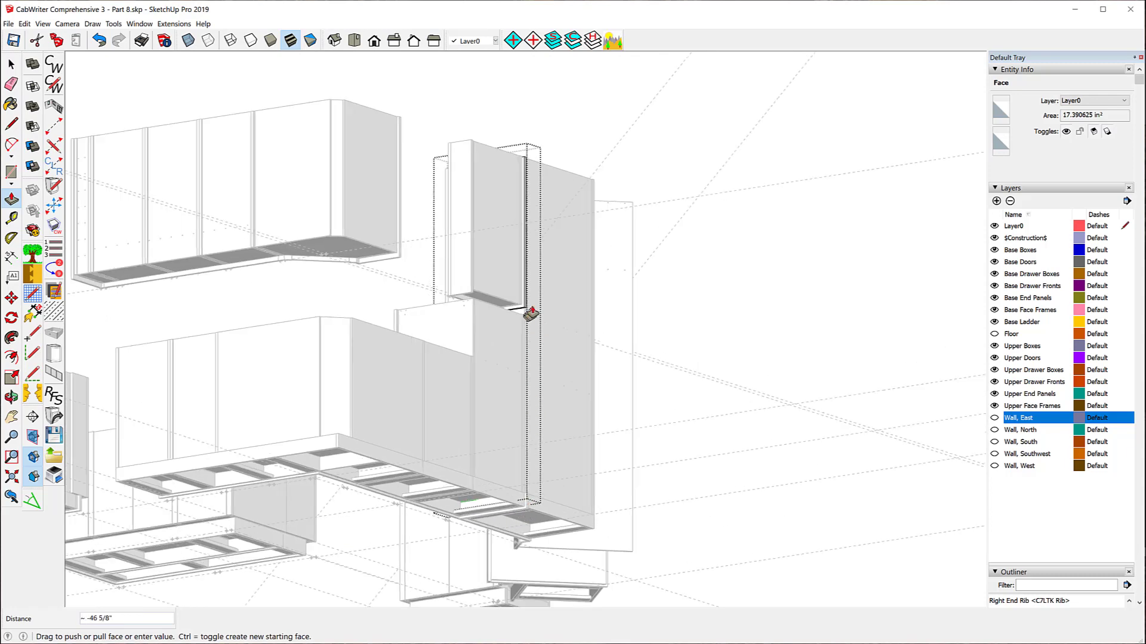
scroll(530, 313, up, 8)
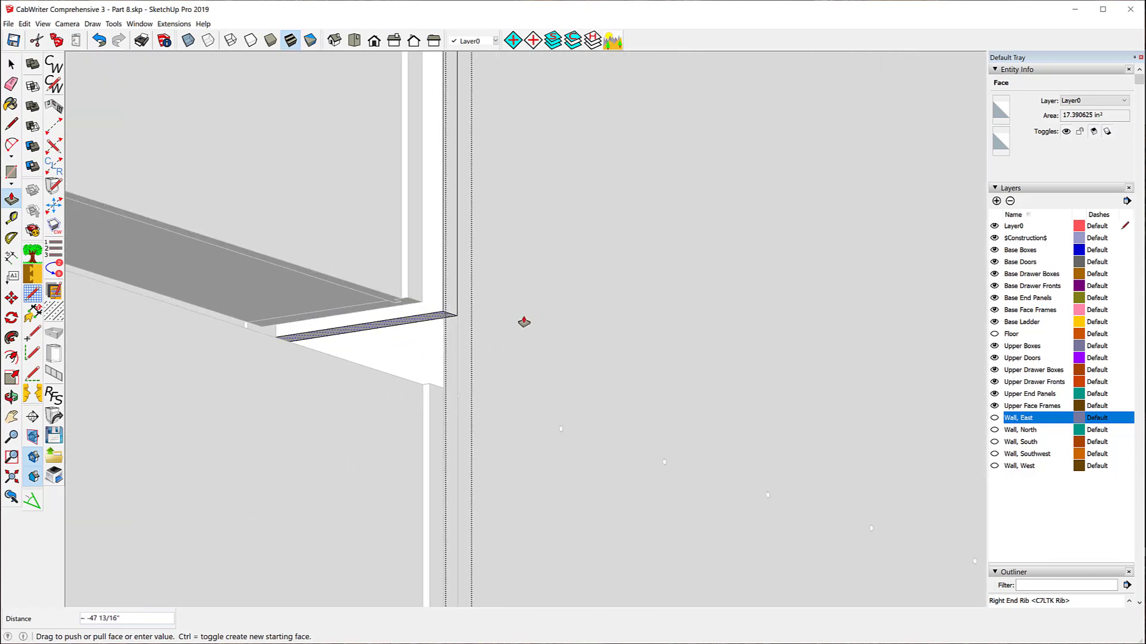
scroll(524, 323, up, 2)
mouse_move(523, 322)
mouse_down()
mouse_move(435, 422)
mouse_move(395, 411)
mouse_up()
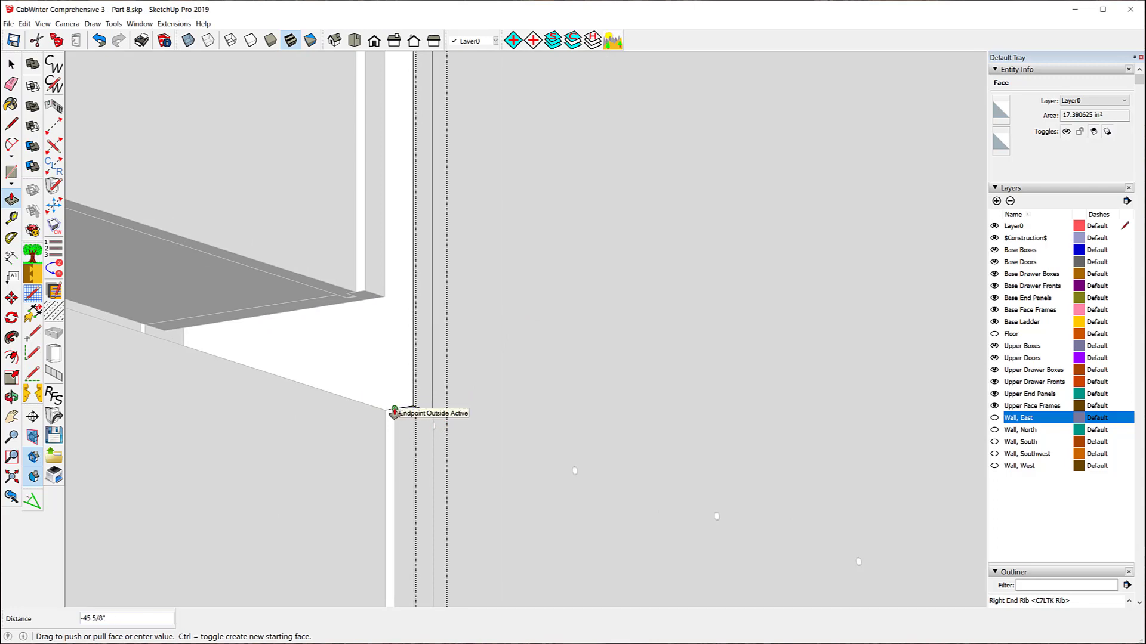
key(space)
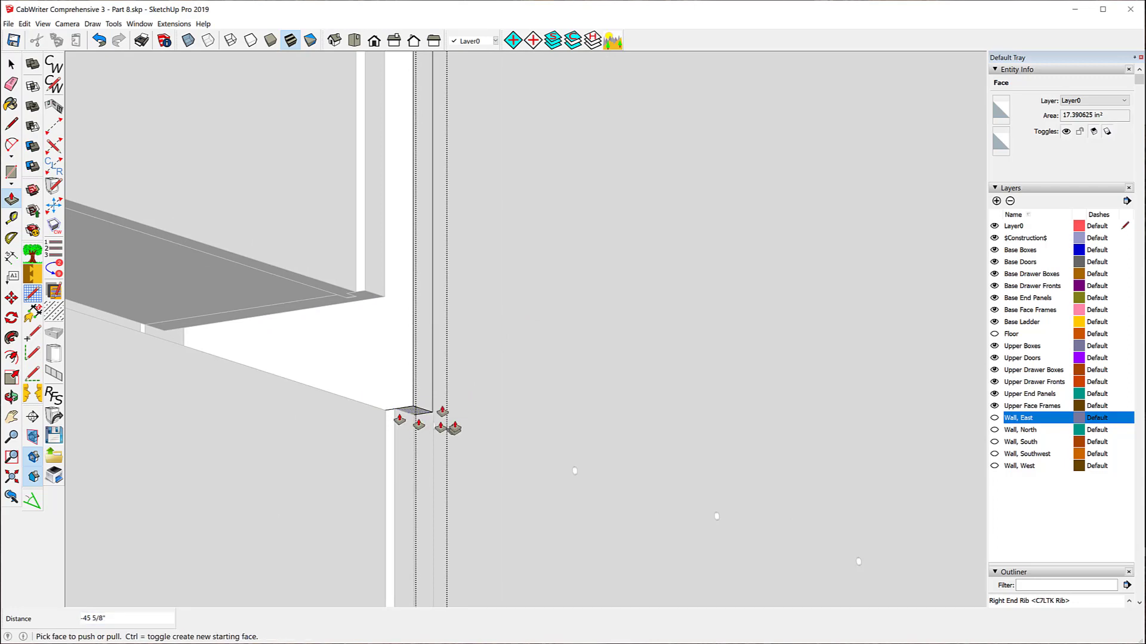
Step: Finish editing the tall cabinet's Right End Sheet and leave the component
click(383, 340)
key(o)
drag(350, 326, 885, 447)
key(p)
scroll(529, 401, down, 8)
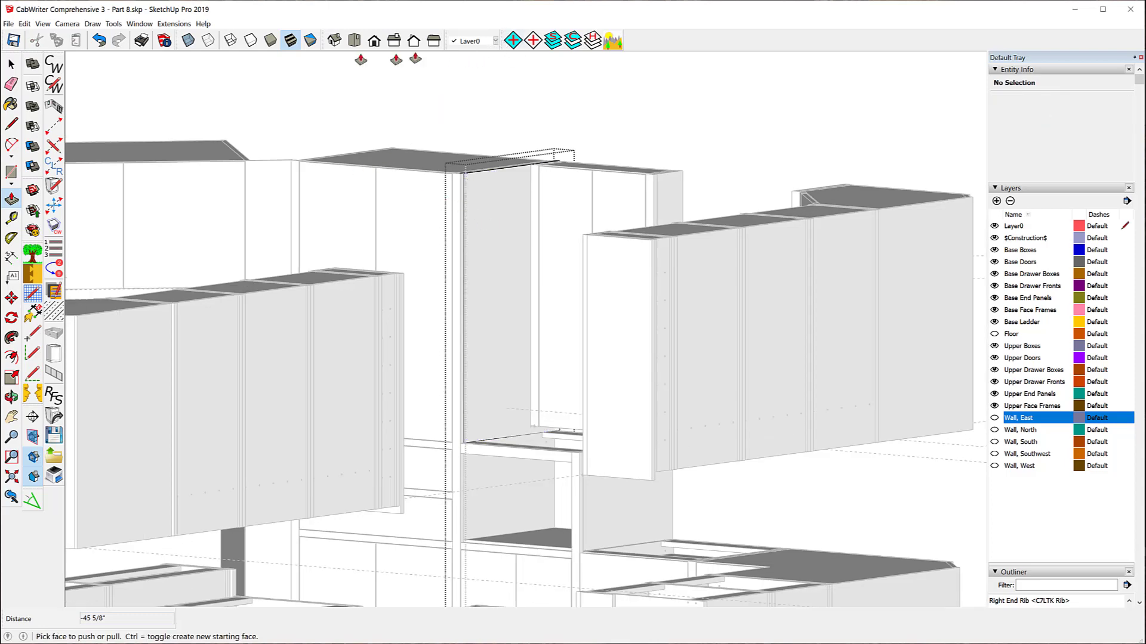
click(11, 64)
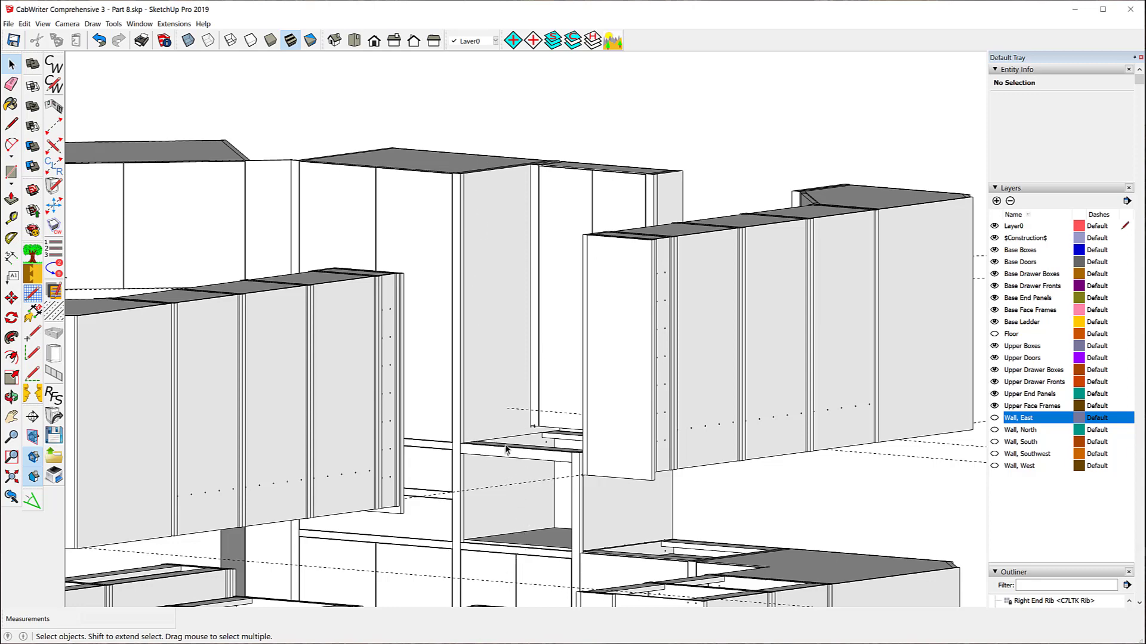
Step: Examine the shortened end sheet from the front, where the tall cabinet meets the upper and lower cabinets beside it
scroll(528, 163, up, 4)
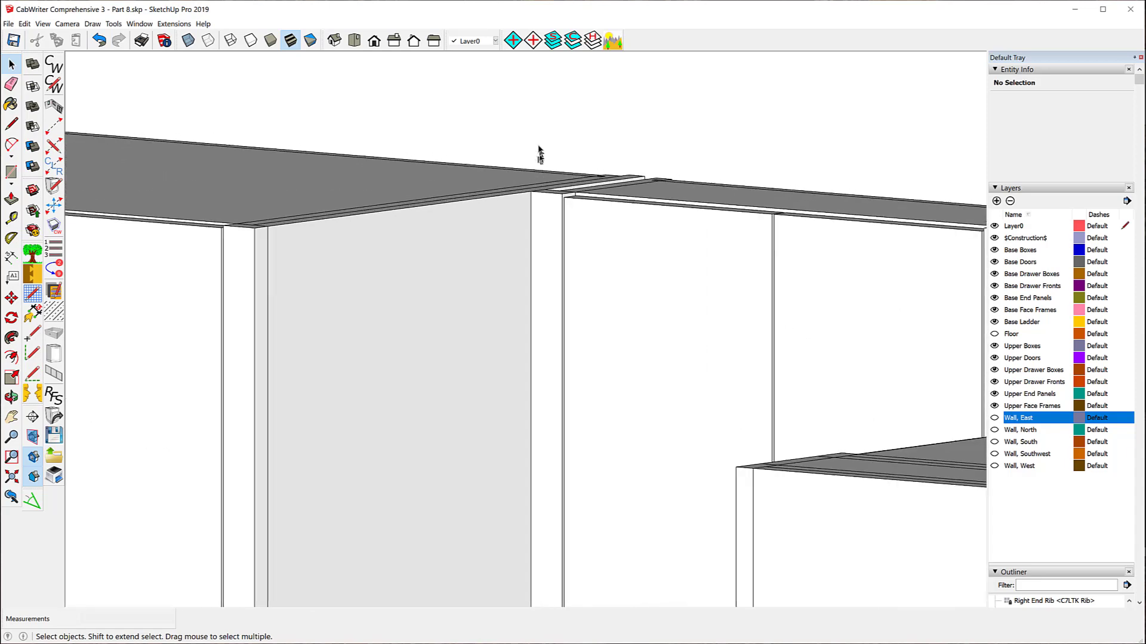
middle_drag(539, 154, 524, 263)
scroll(548, 384, down, 5)
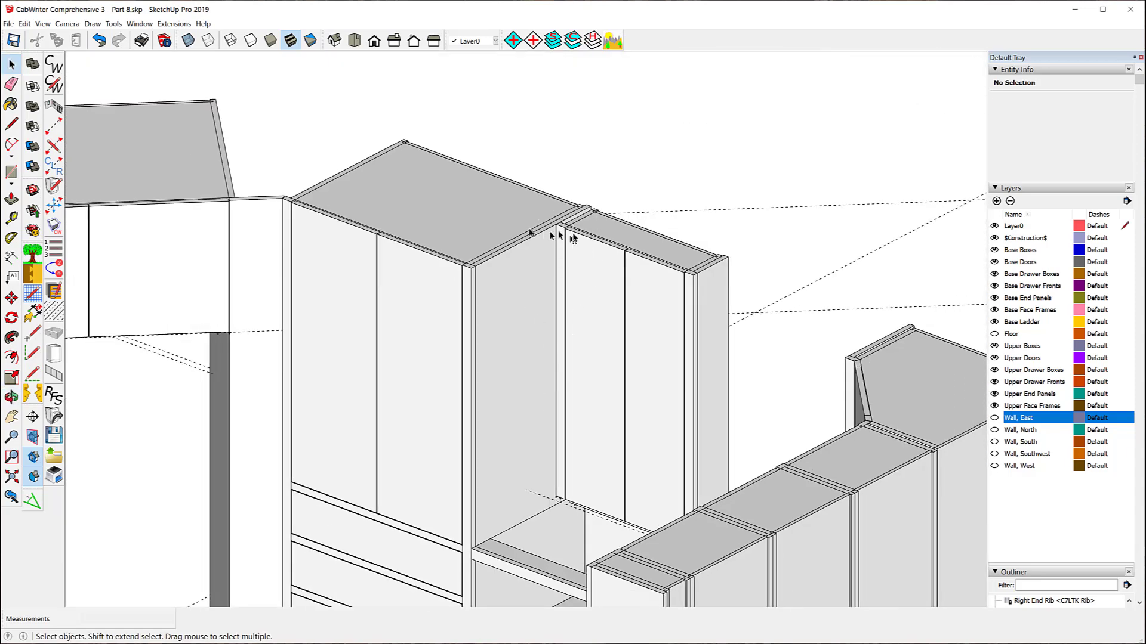
middle_drag(318, 287, 430, 452)
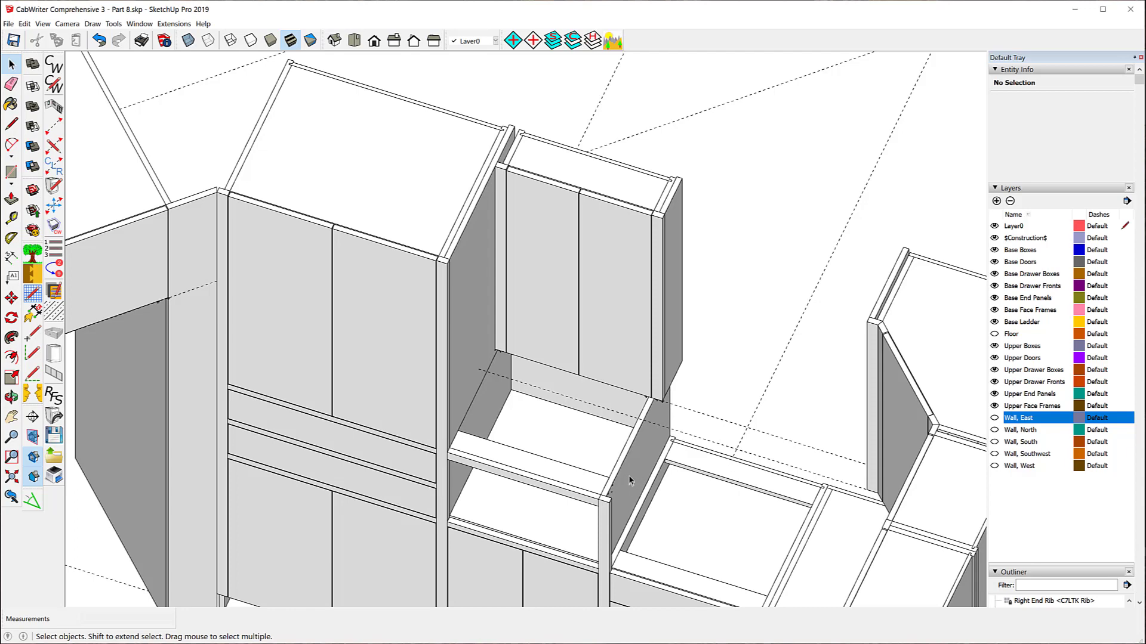
scroll(489, 394, down, 3)
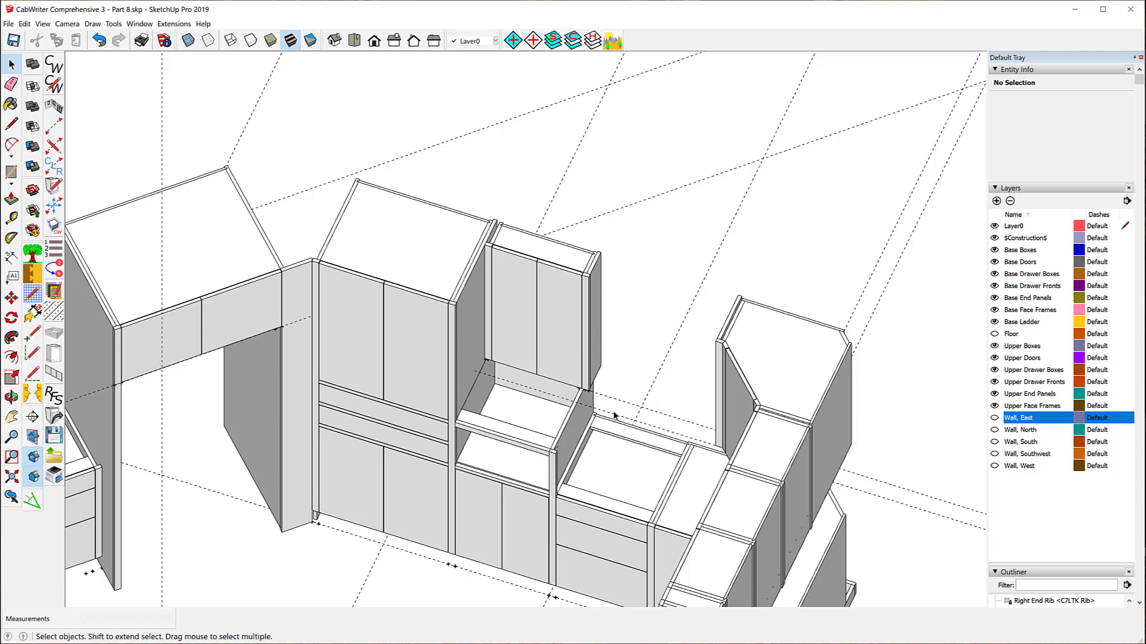
middle_drag(619, 405, 417, 377)
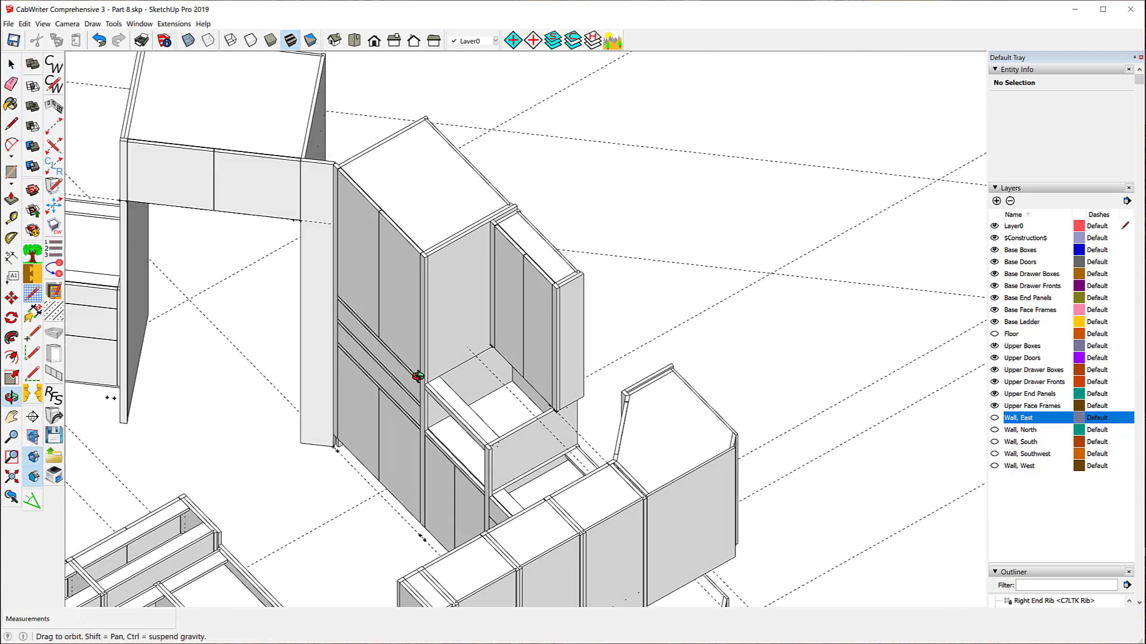
Step: Draw a 23 3/16" by 14 7/8" rectangle against the lower cabinet's exposed side, starting at the rear edge of its face-frame stile
mouse_move(411, 417)
middle_down()
mouse_move(410, 396)
mouse_move(517, 393)
middle_up()
scroll(544, 513, up, 6)
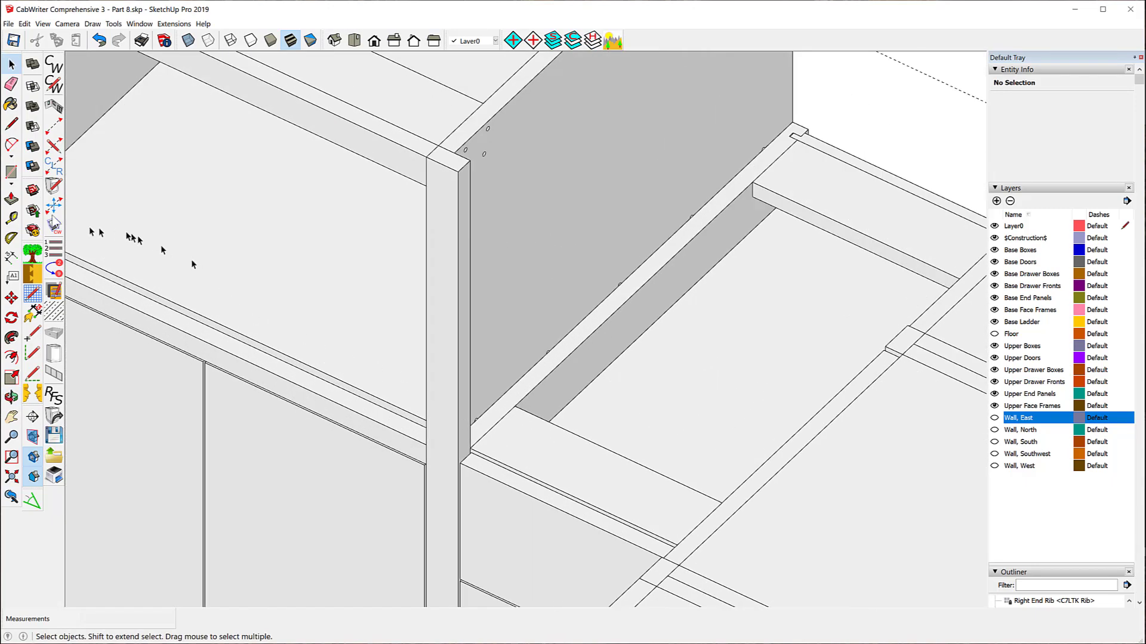
click(11, 172)
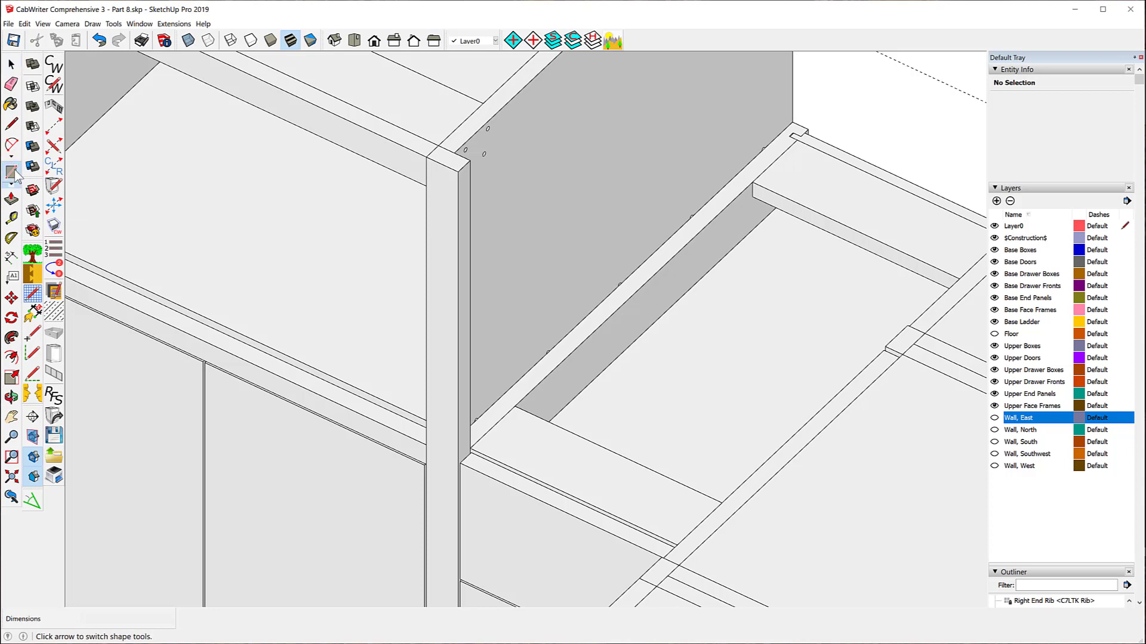
click(470, 160)
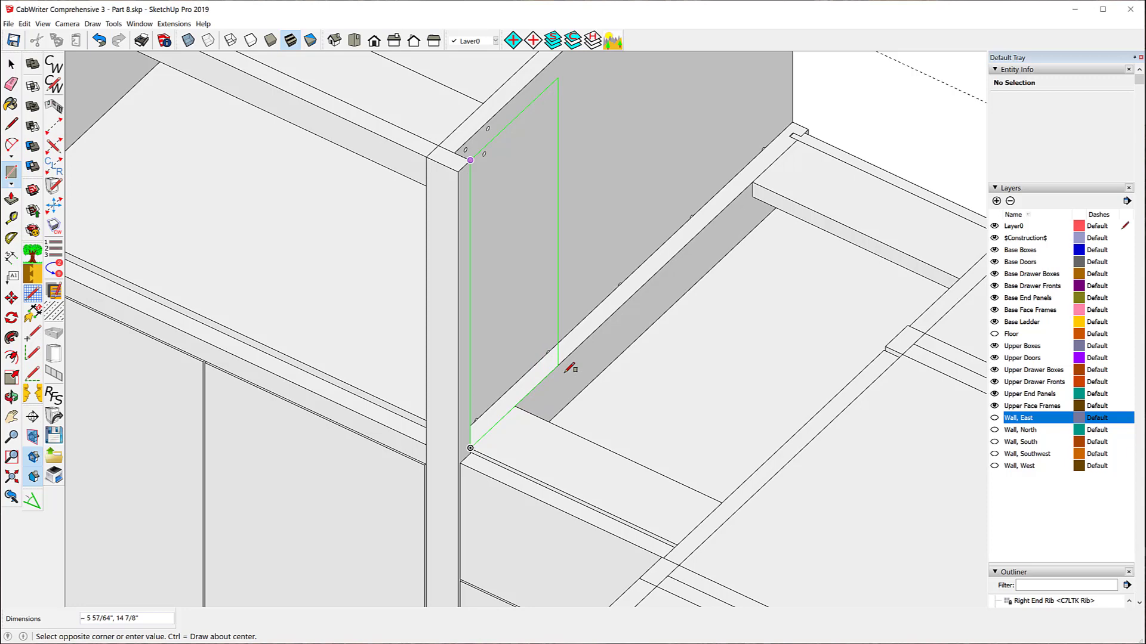
text(23 3/16)
key(Return)
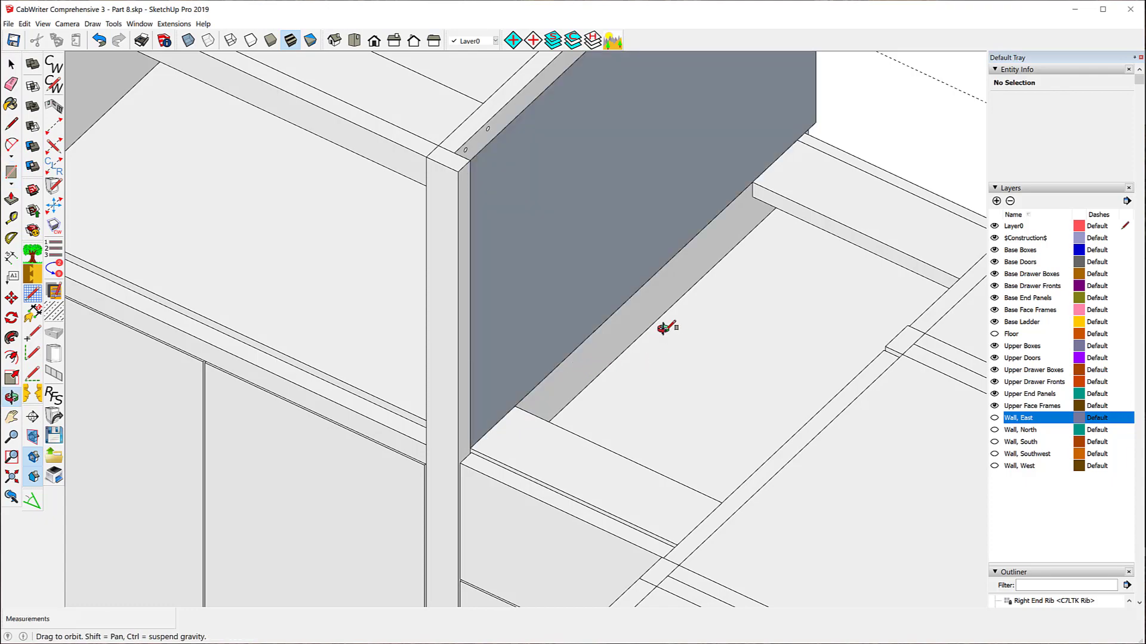
Step: Push/Pull the new rectangle 3/4" to the rear corner of the cabinet's right side, forming a solid side panel
middle_drag(667, 325, 133, 269)
scroll(136, 268, down, 1)
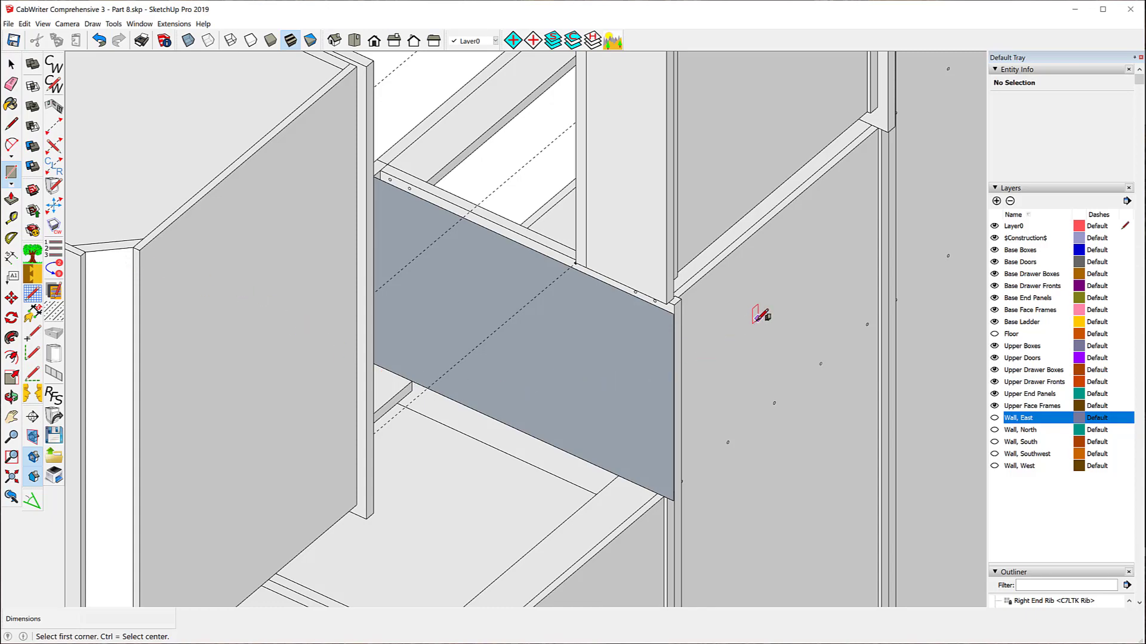
middle_drag(759, 314, 401, 284)
drag(336, 267, 230, 245)
key(r)
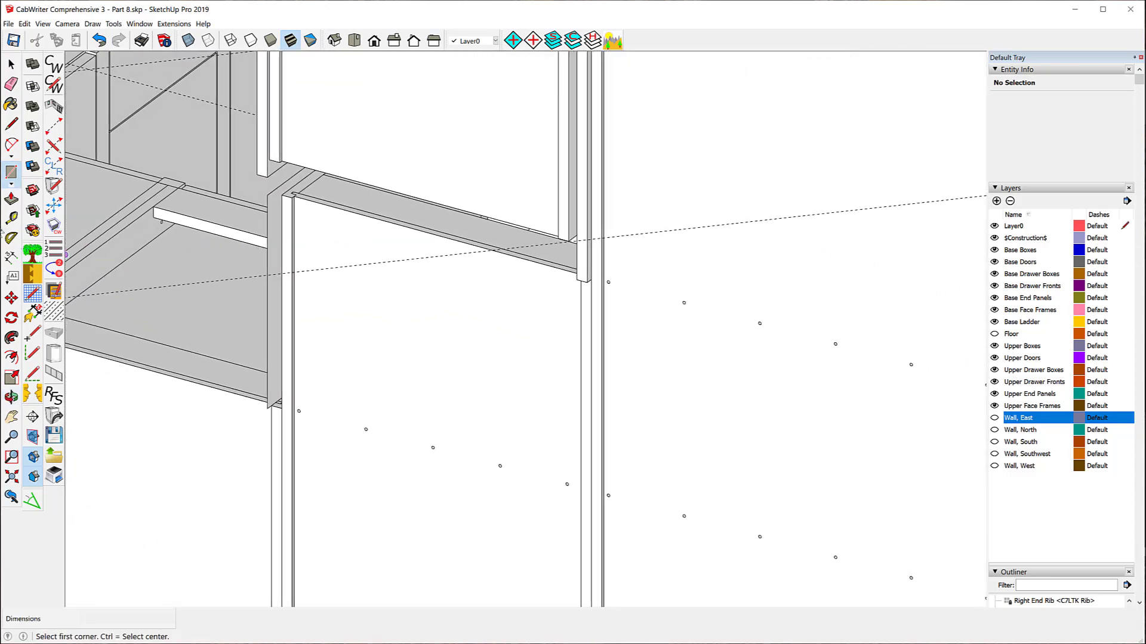
click(11, 199)
click(278, 201)
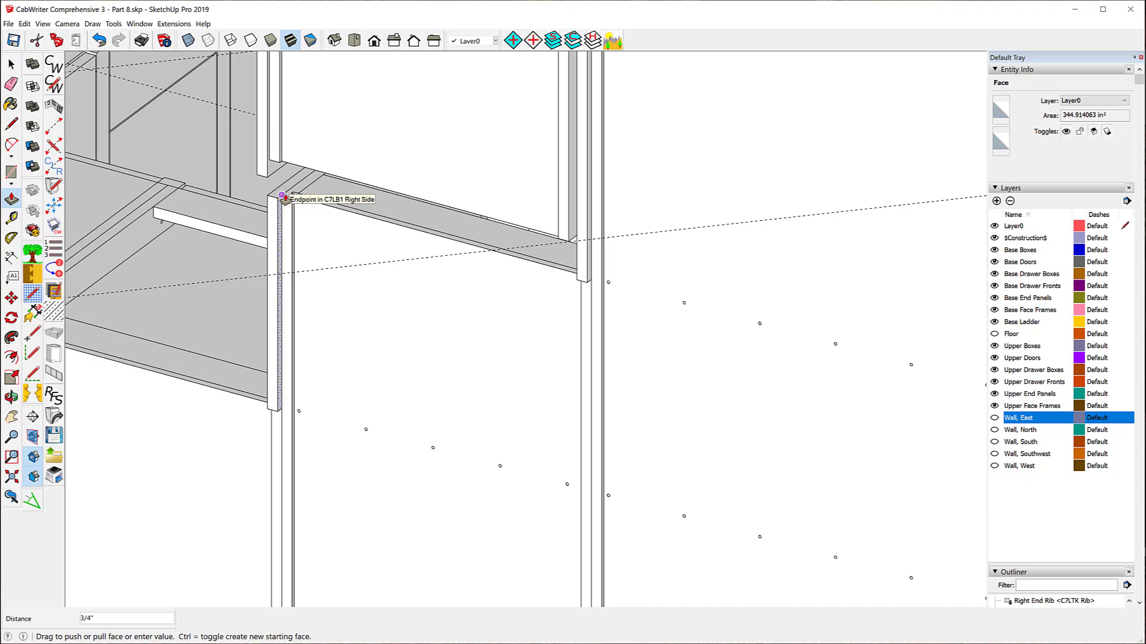
click(283, 197)
middle_drag(189, 320, 575, 416)
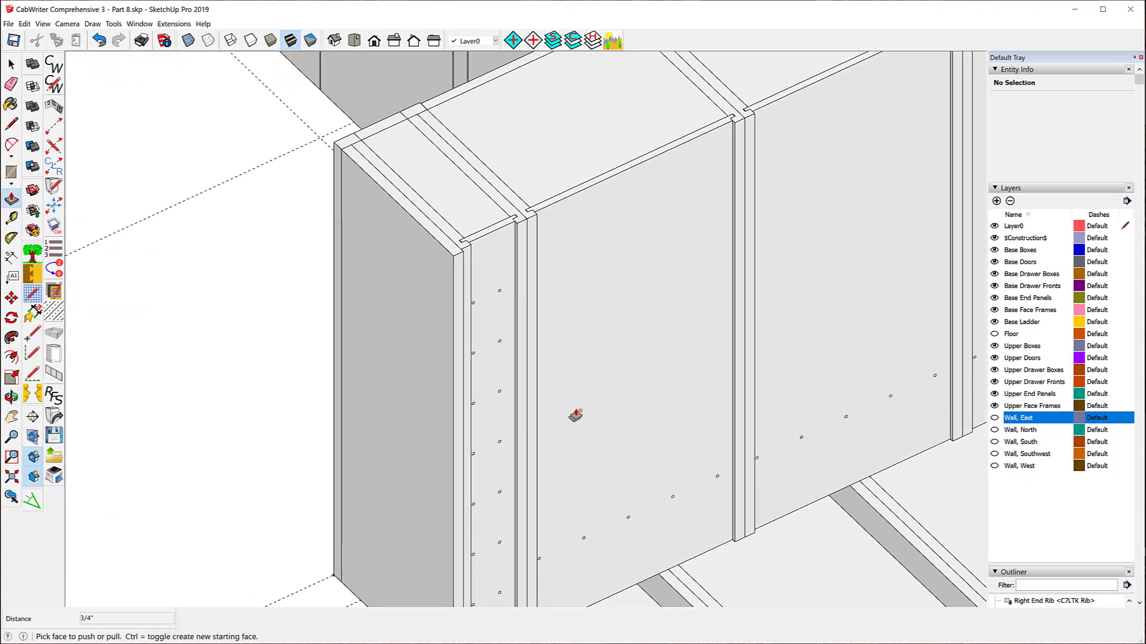
scroll(574, 415, down, 6)
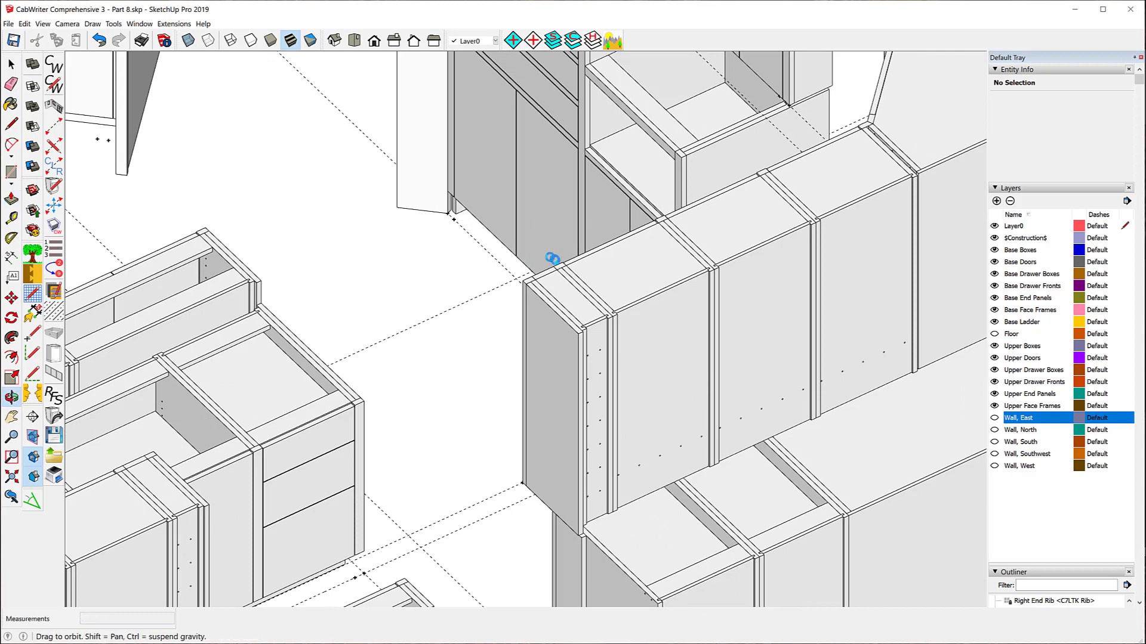
middle_drag(419, 269, 410, 286)
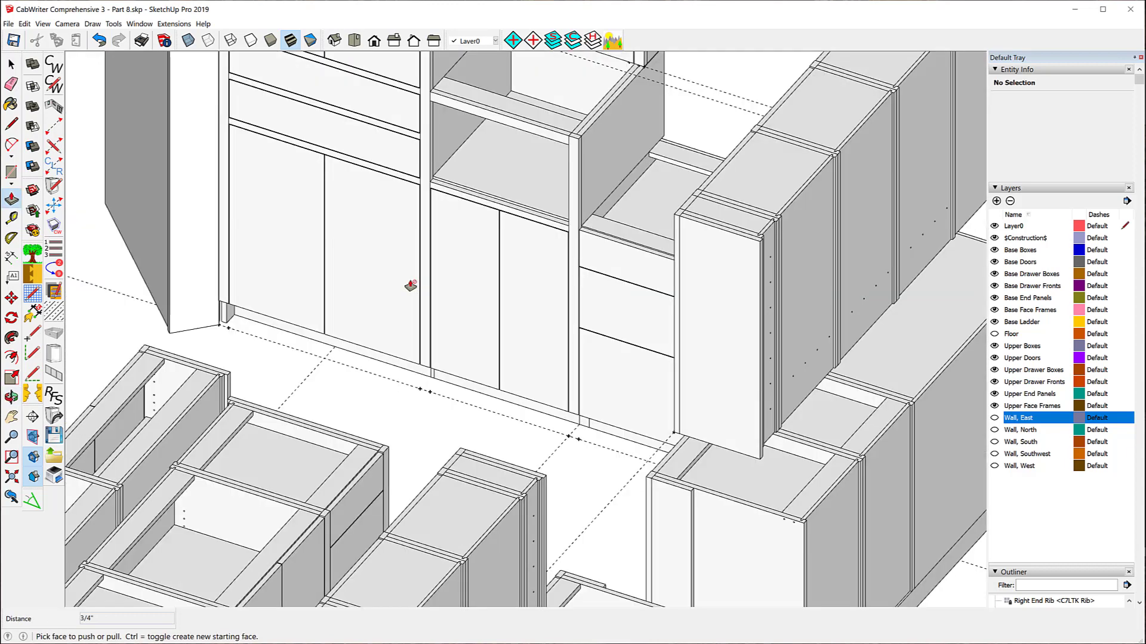
key(space)
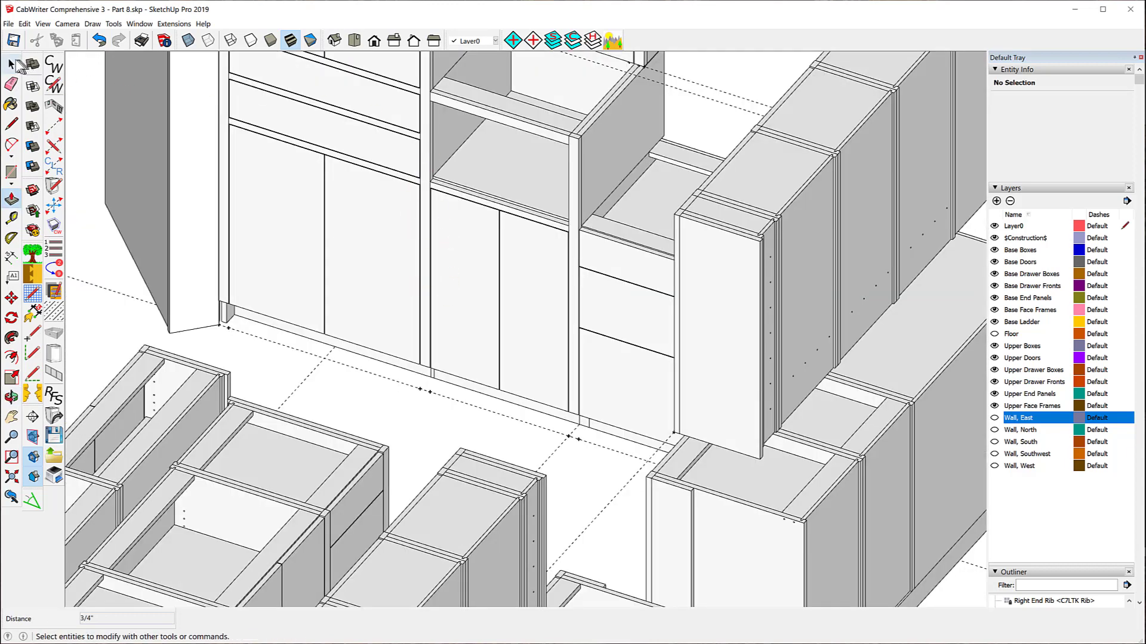
Step: Check the lower cabinet's top rail, and re-number the tall cabinet with cabinet number 33
click(542, 137)
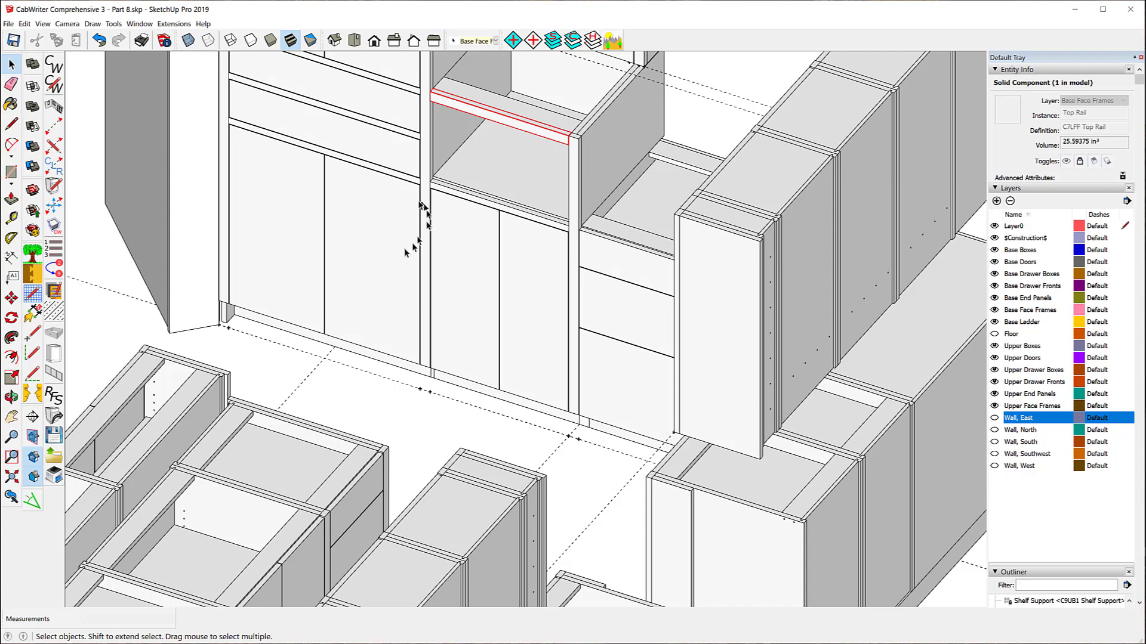
scroll(410, 314, down, 4)
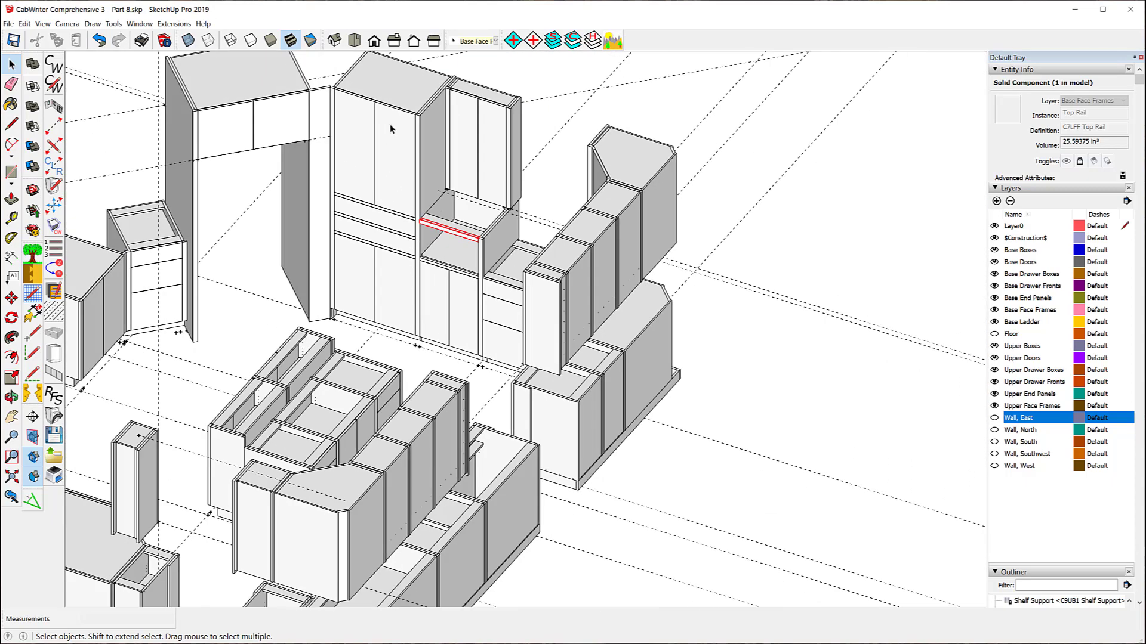
click(391, 128)
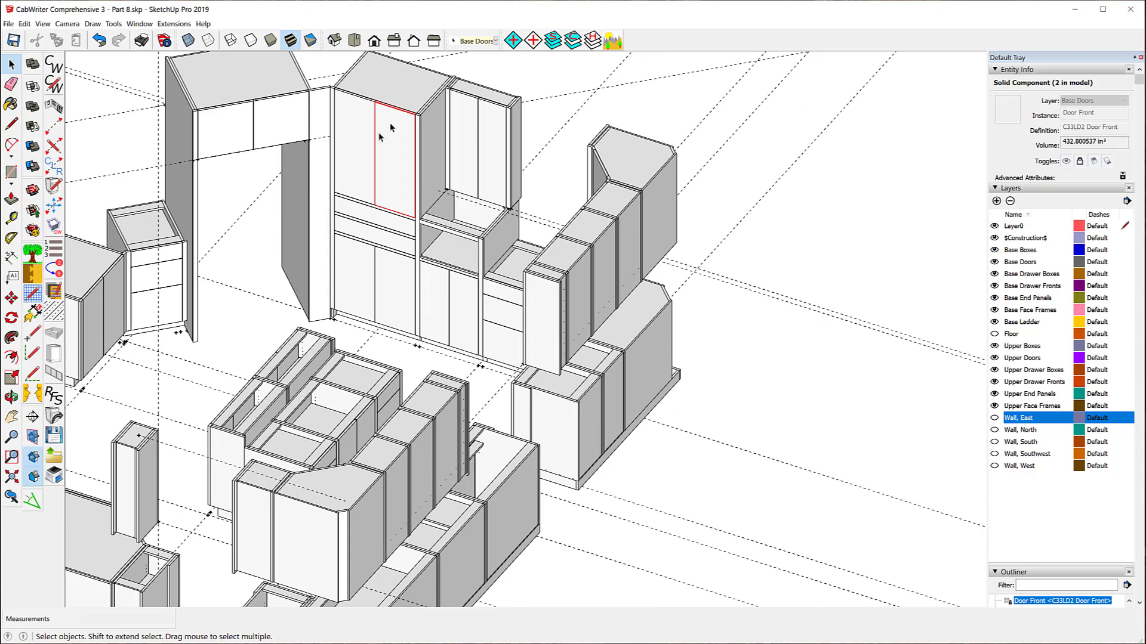
click(54, 269)
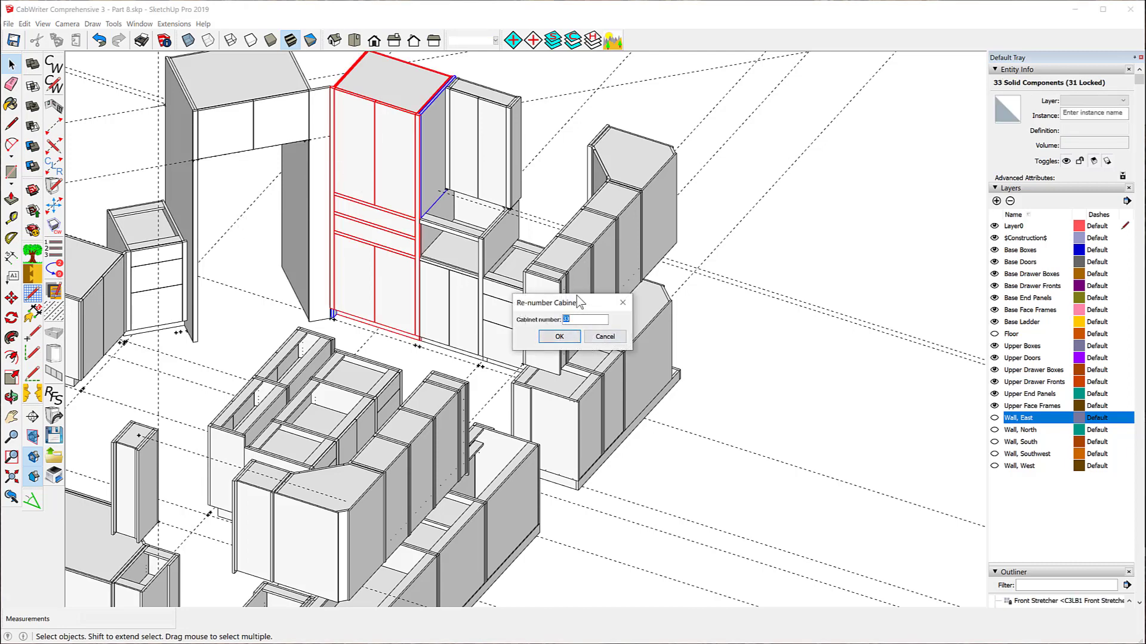
click(560, 337)
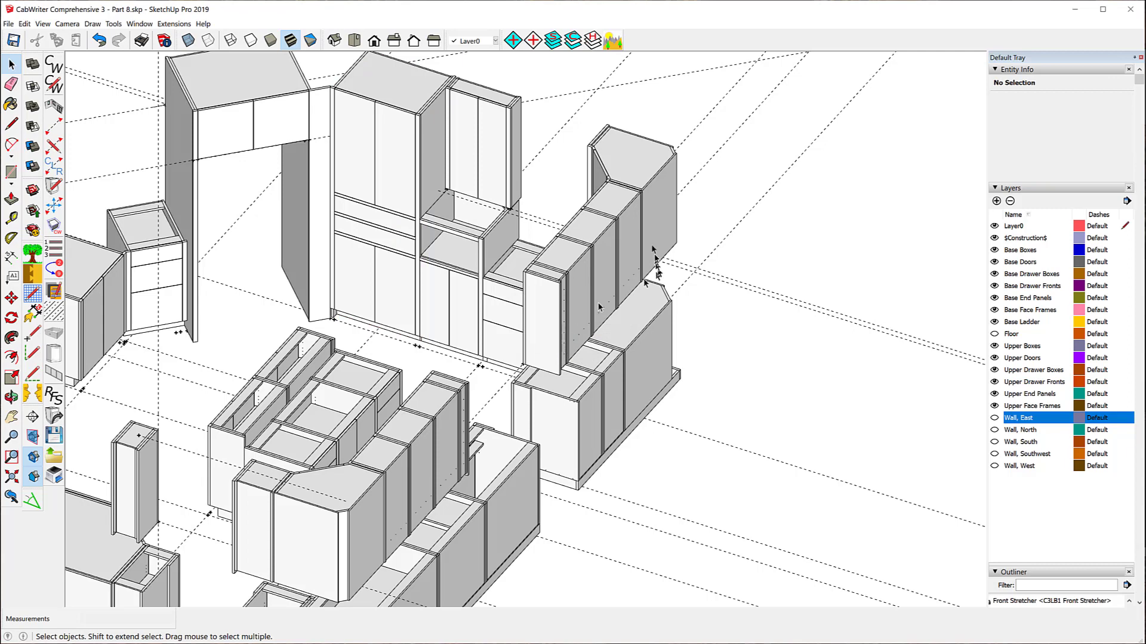
Step: Make the new side panel a CabWriter component with cabinet number C7L, component type (SP) Sheet Panel and sub-type End Sheet
click(493, 234)
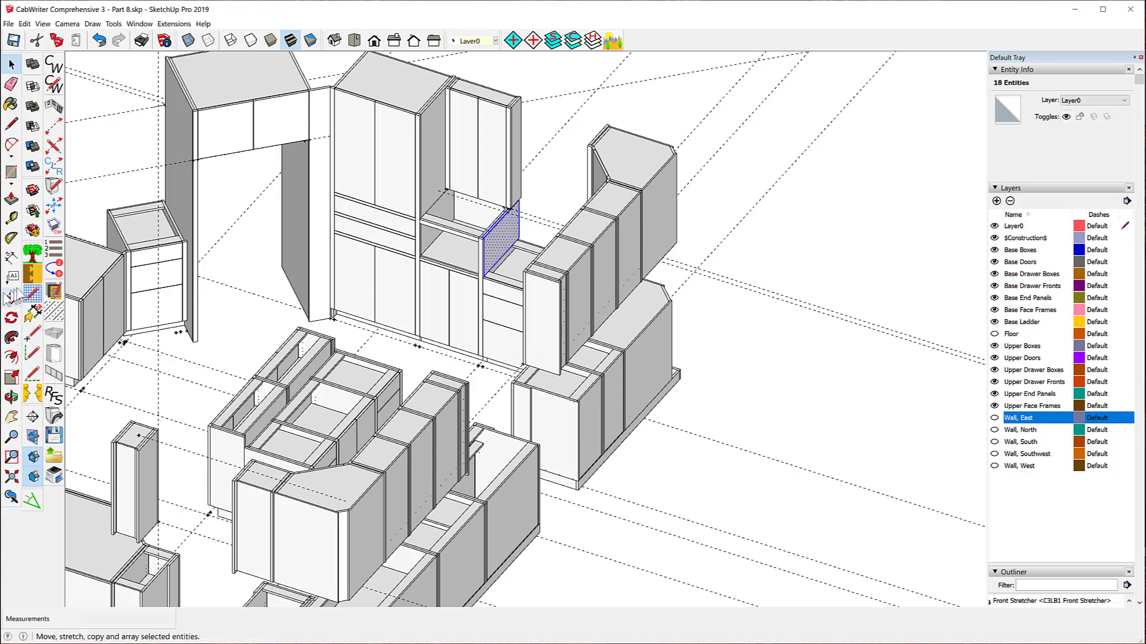
click(33, 254)
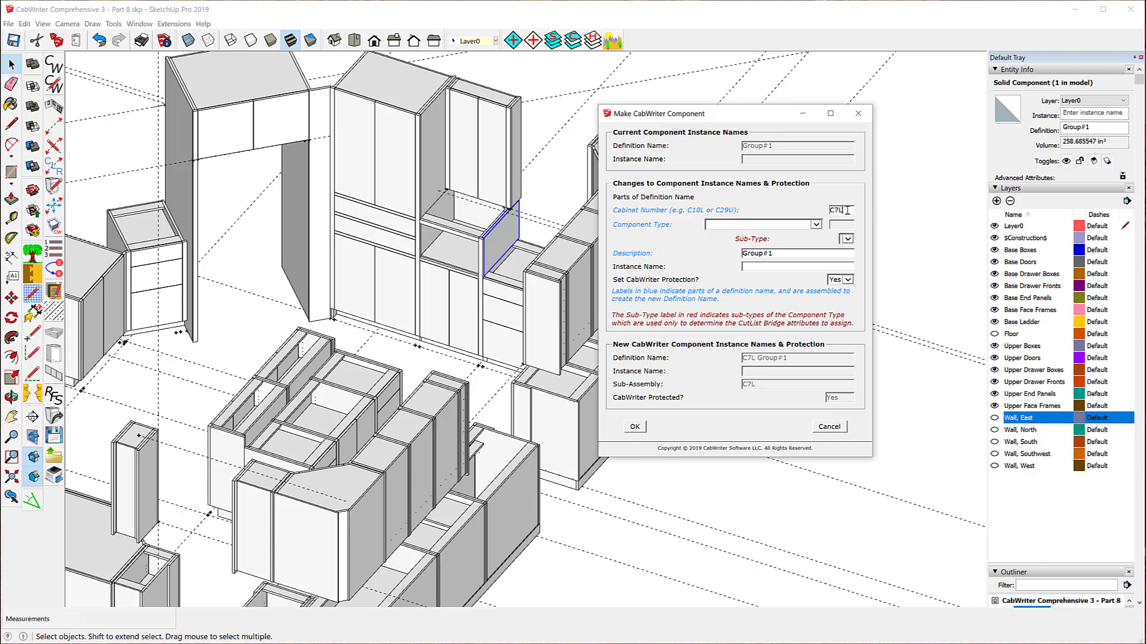
click(816, 225)
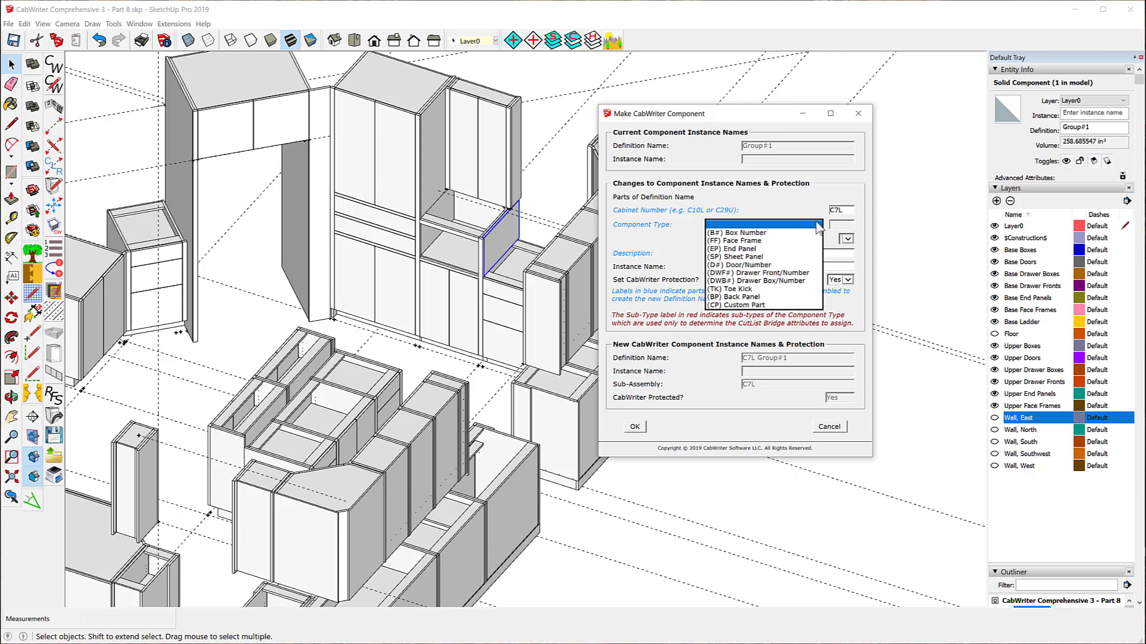
click(767, 257)
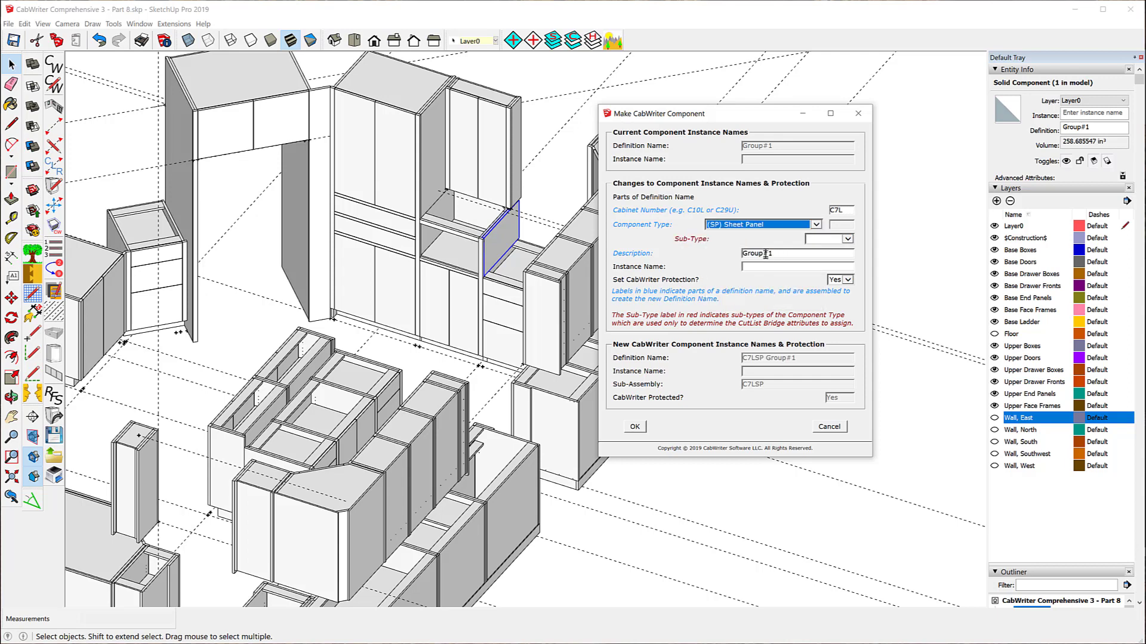
click(846, 238)
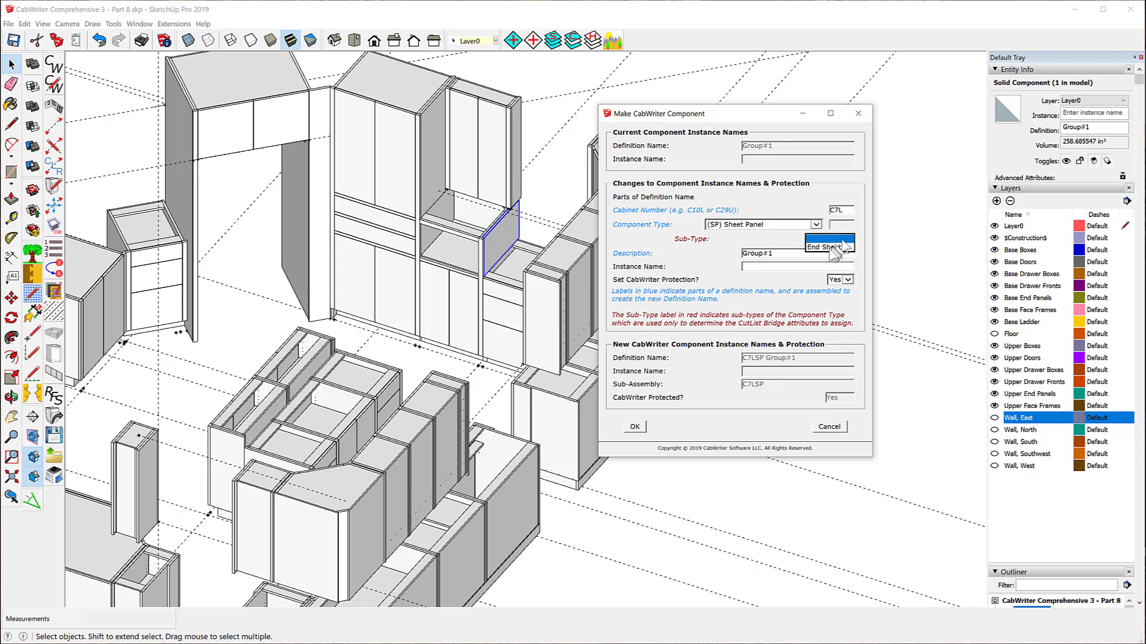
click(829, 247)
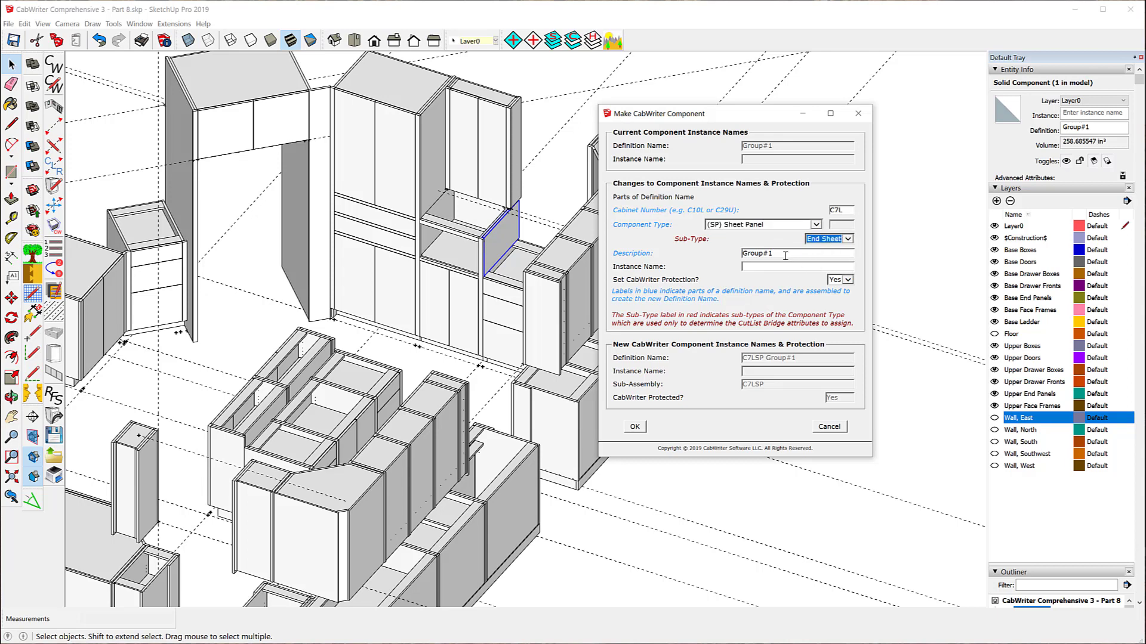
Step: Enter Right End Sheet as both the description and the instance name, and create the component with CabWriter protection
drag(783, 254, 728, 250)
text(Right End Sheet)
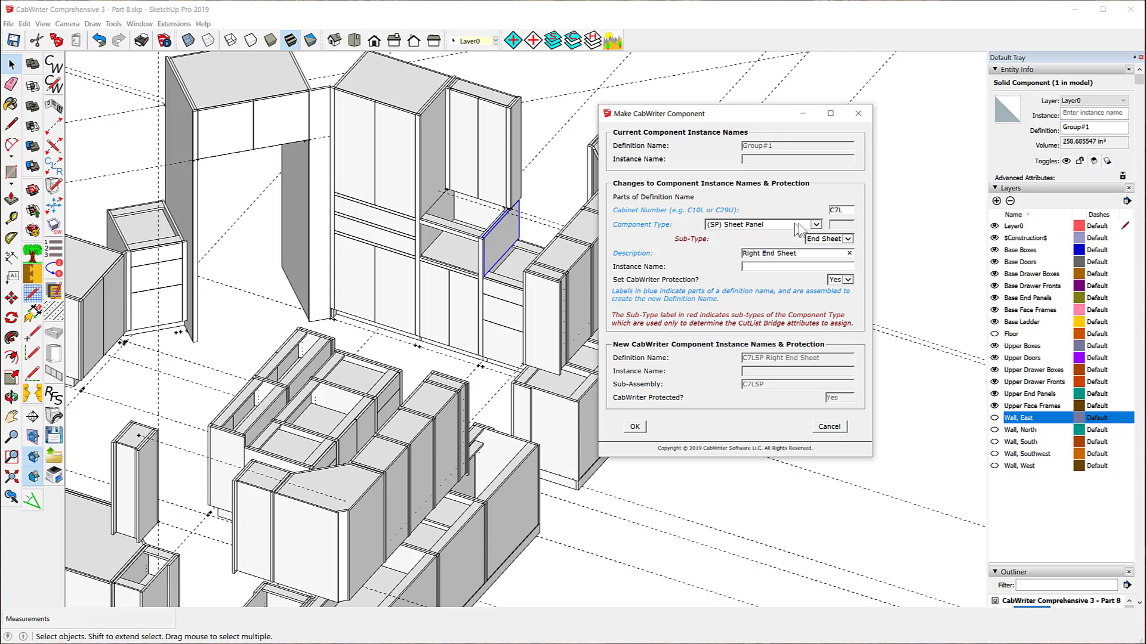
drag(800, 253, 719, 256)
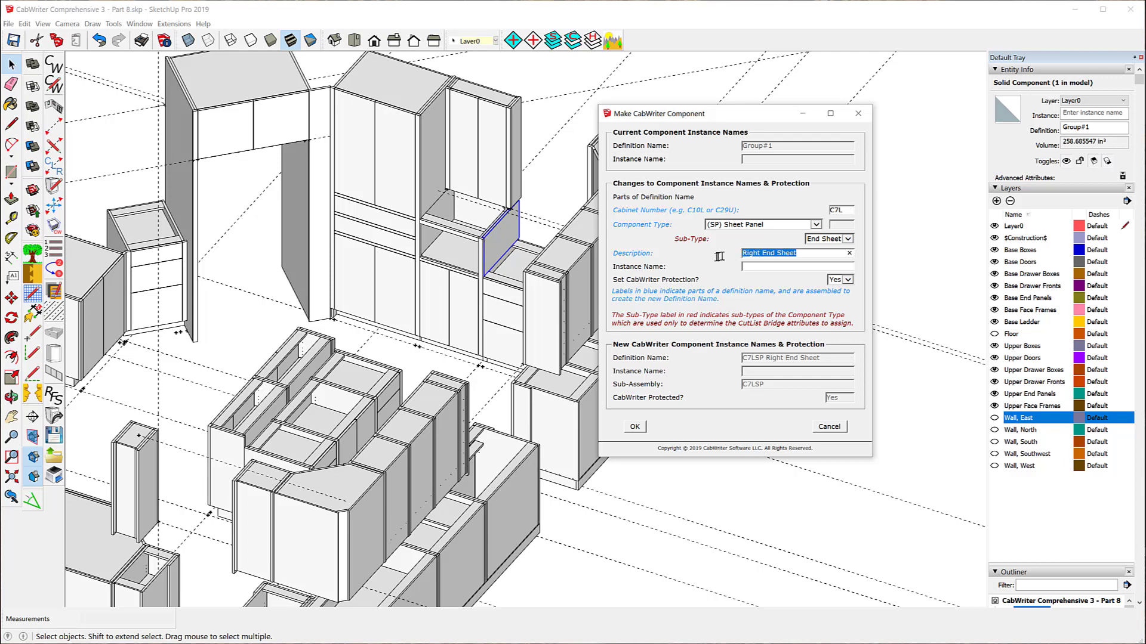
right_click(784, 261)
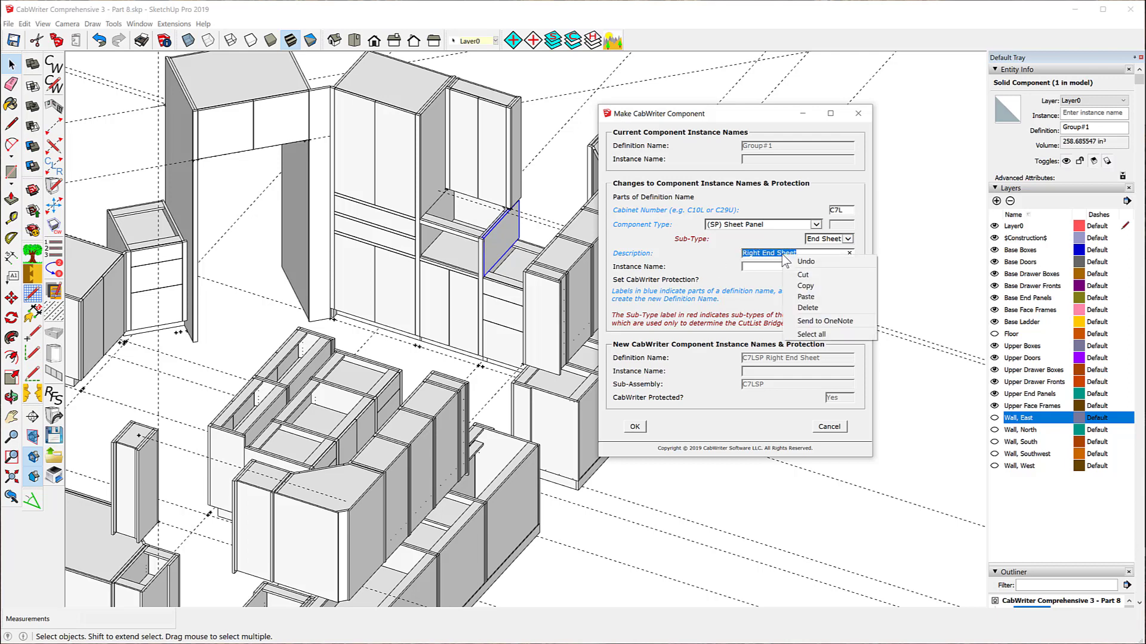
click(794, 289)
click(779, 266)
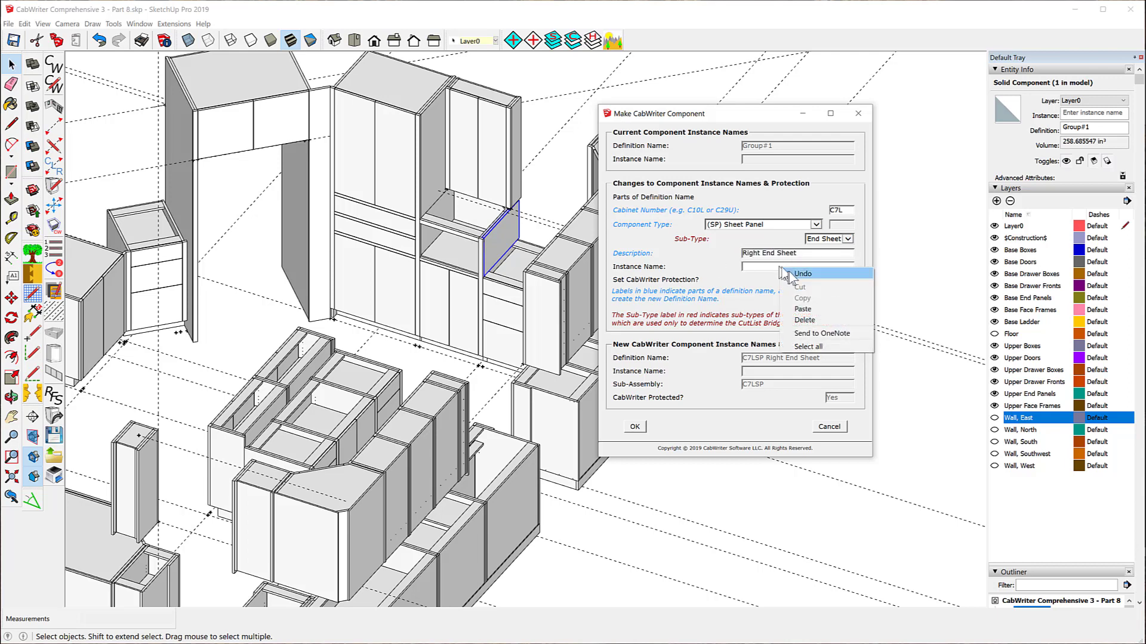
right_click(779, 267)
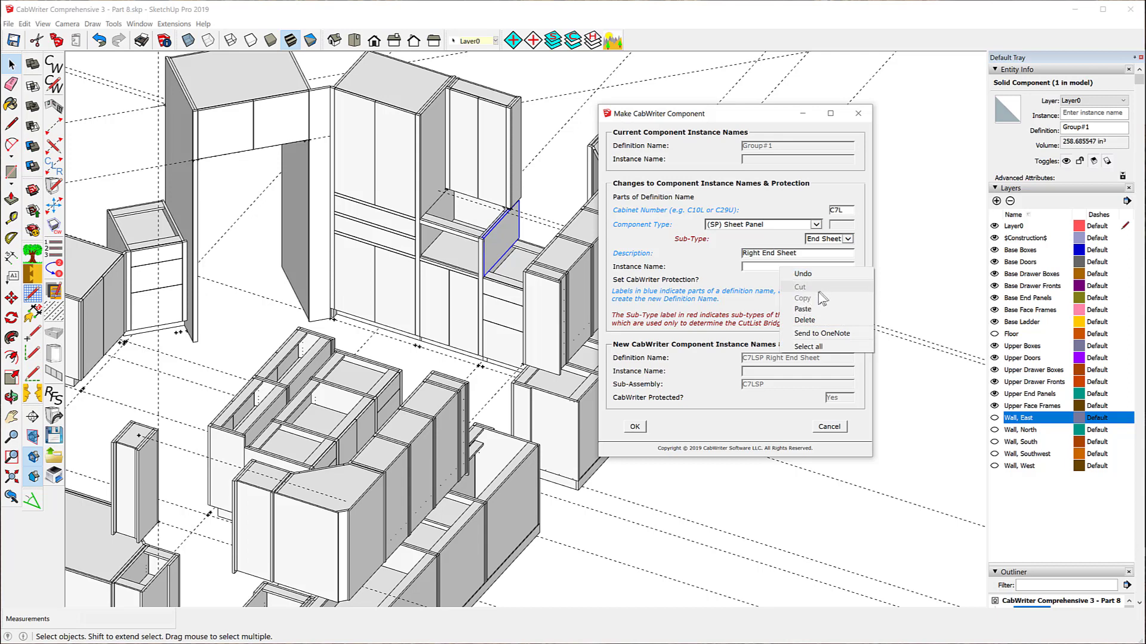
click(807, 309)
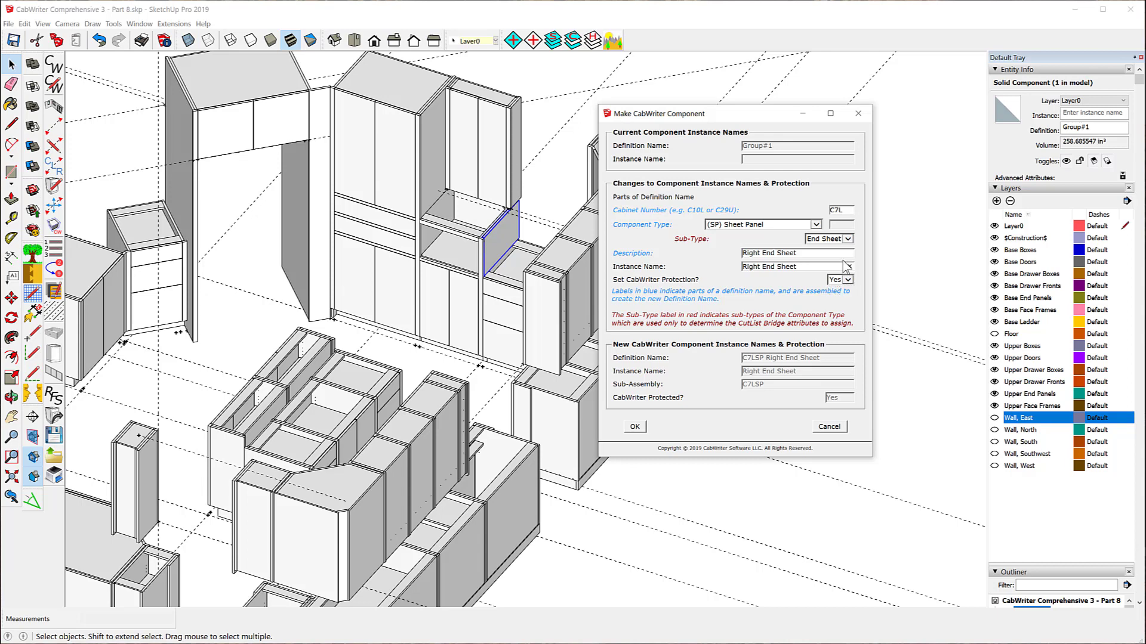
click(635, 427)
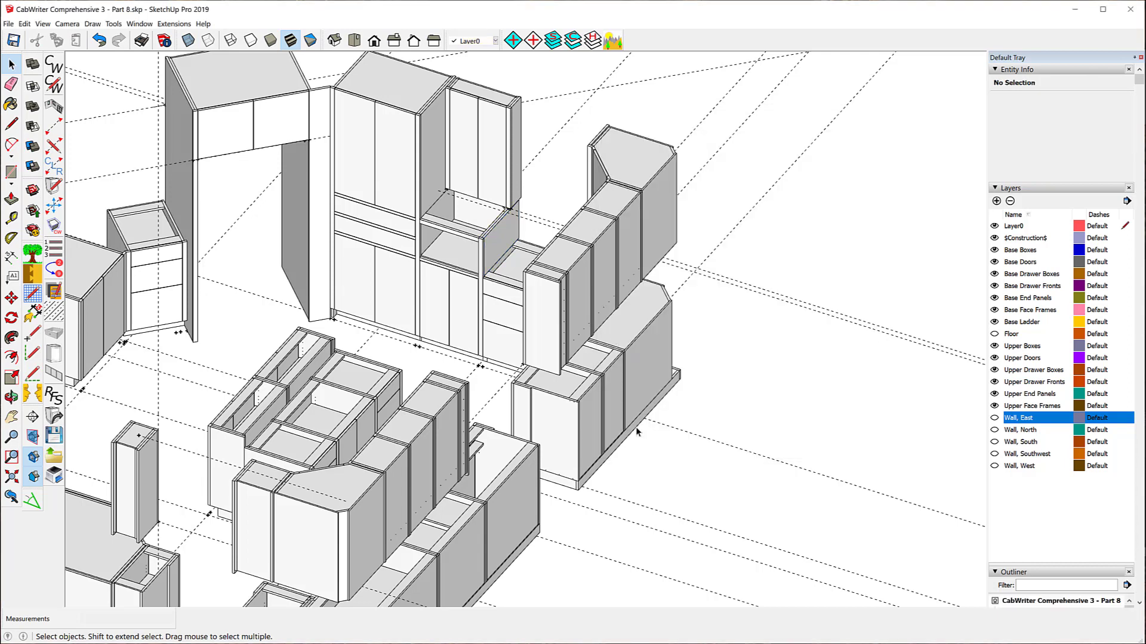
Step: Set CabWriter protection on the tall cabinet's shortened right end sheet
scroll(444, 134, up, 6)
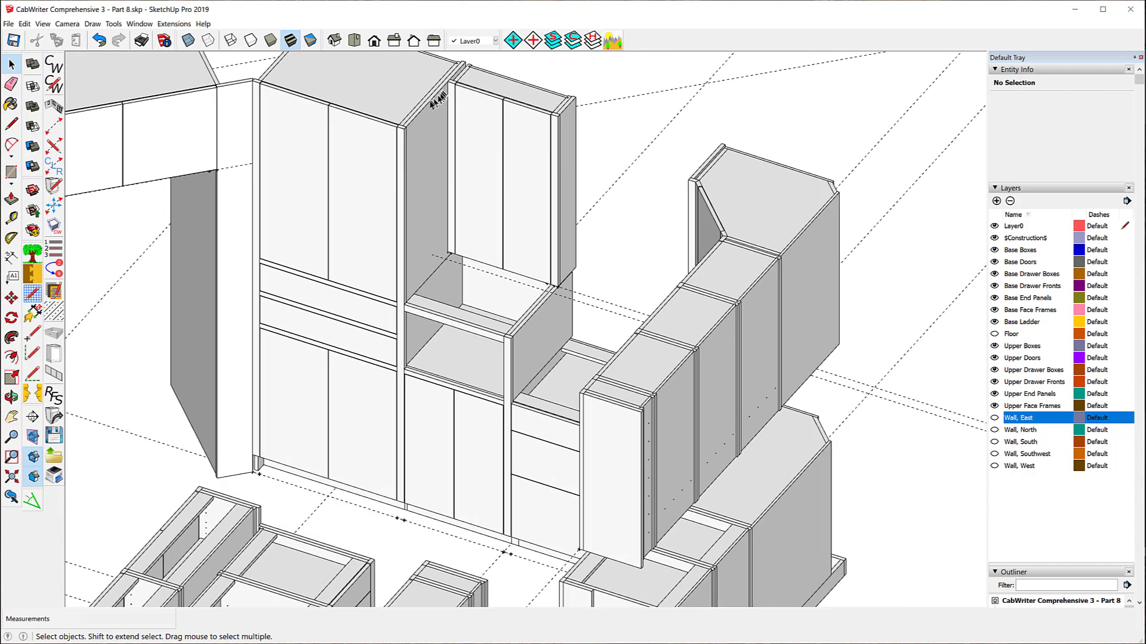
click(406, 132)
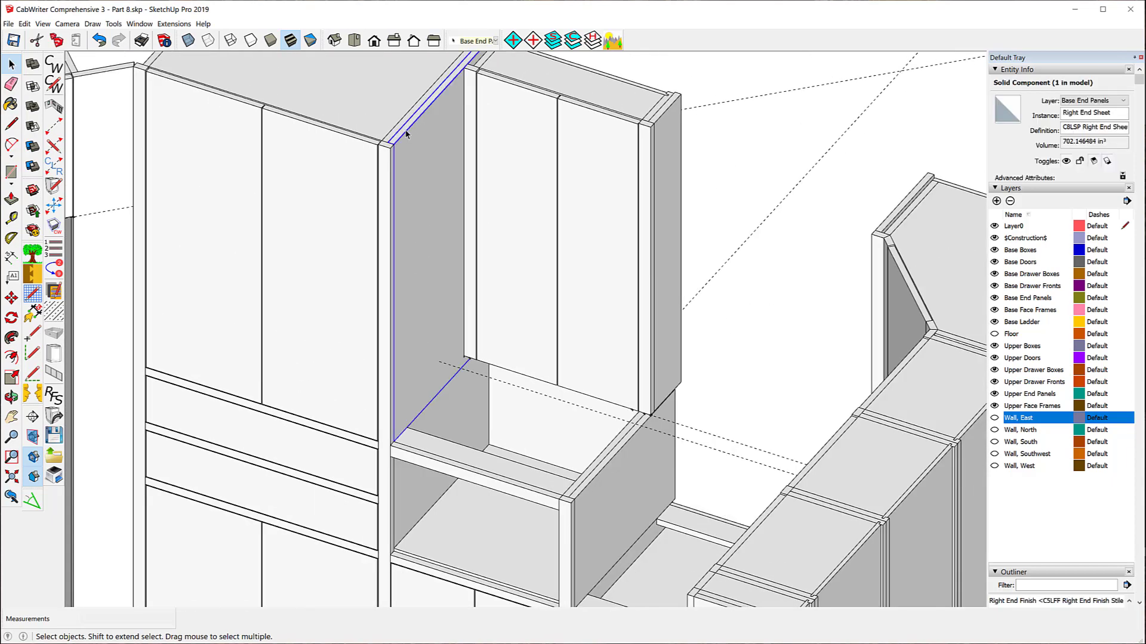
right_click(407, 133)
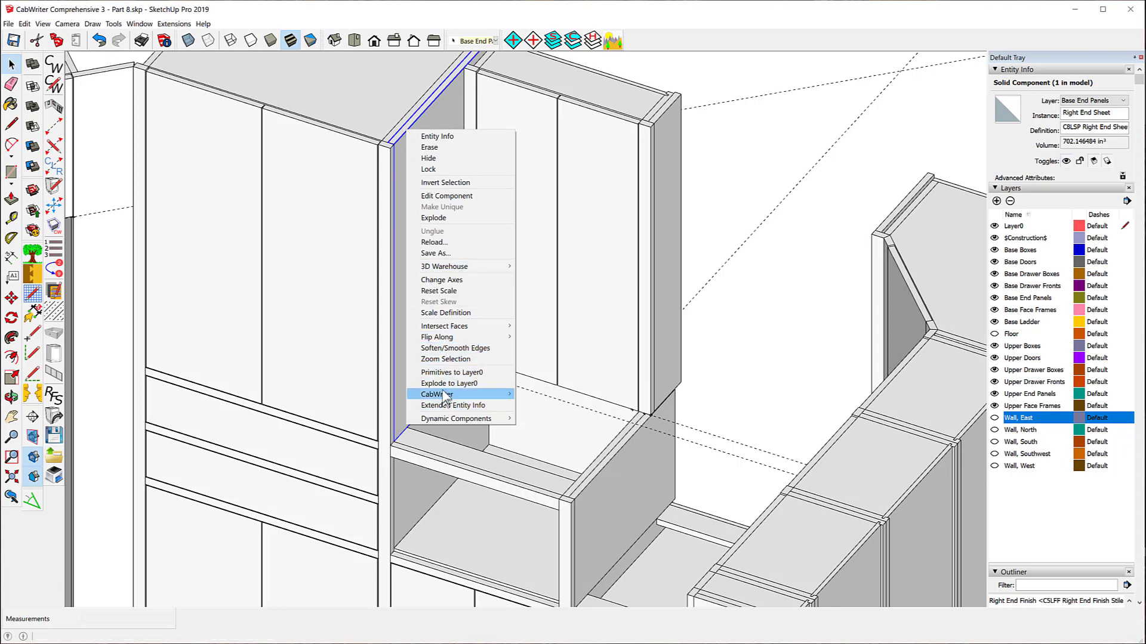
mouse_move(447, 395)
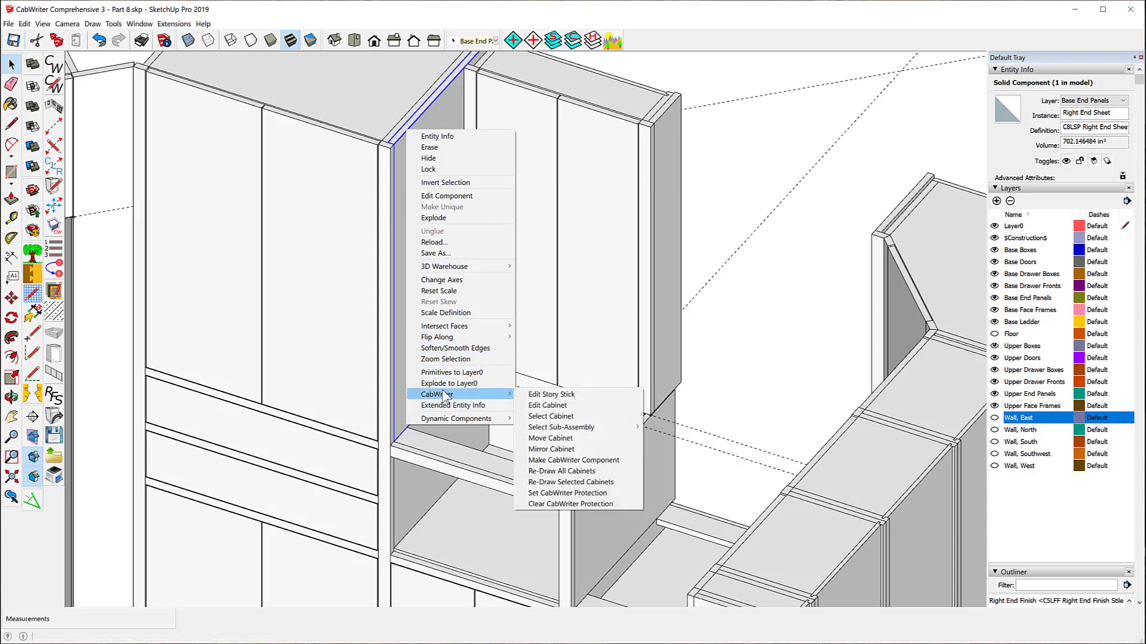
click(571, 494)
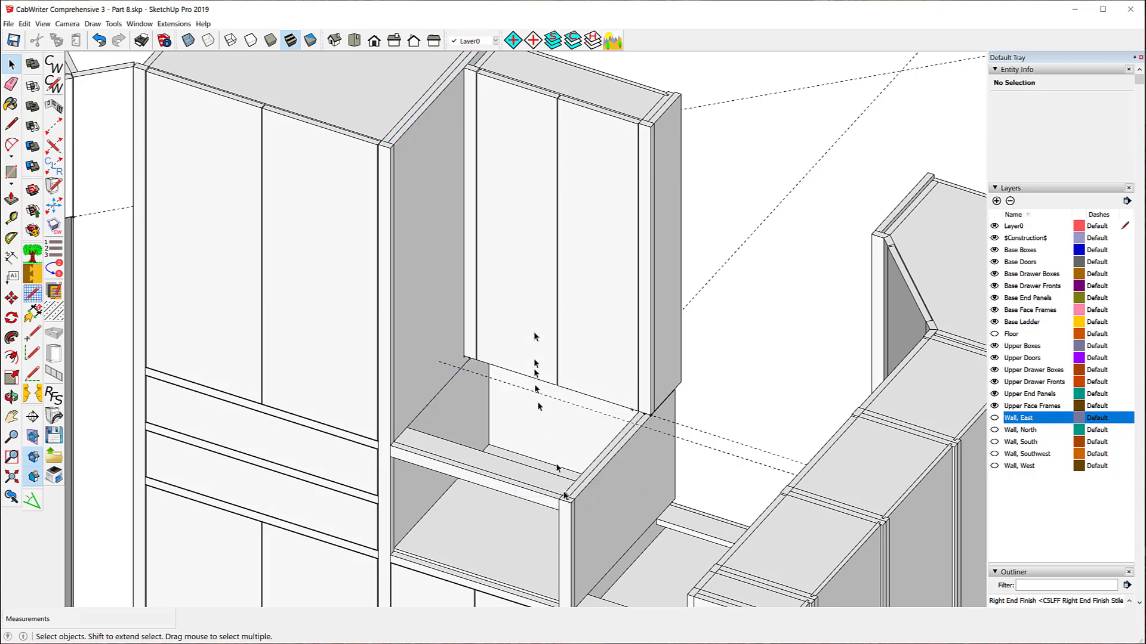
Step: Examine the corner joint where the three-drawer base cabinet meets the adjoining base cabinet, and its surroundings
middle_drag(537, 370, 512, 273)
scroll(510, 277, up, 2)
scroll(510, 277, down, 1)
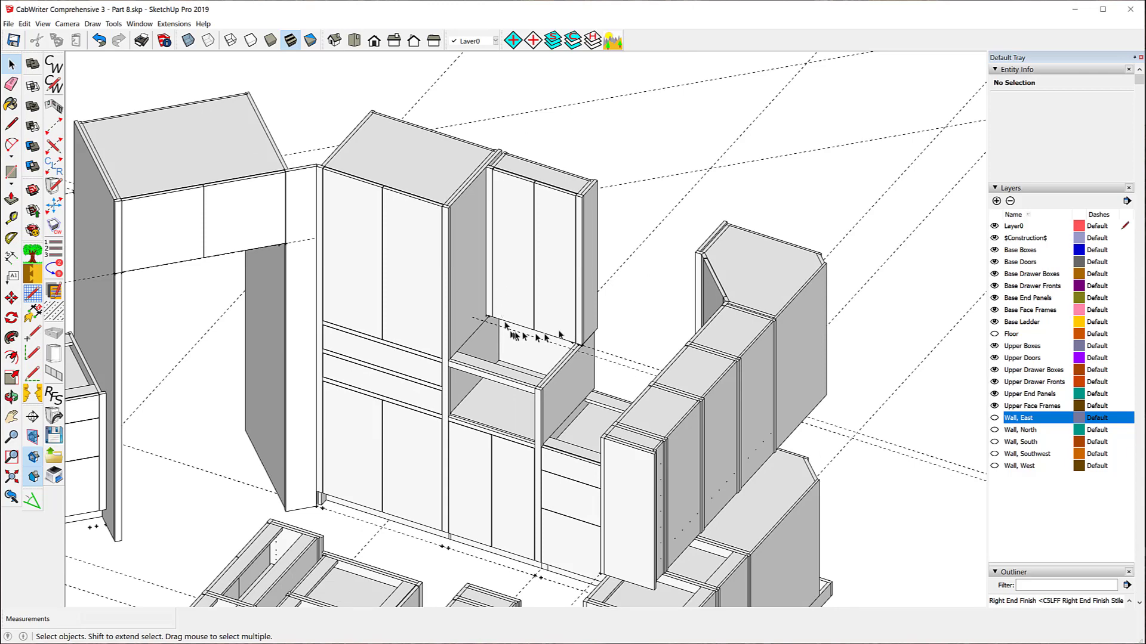
scroll(520, 261, down, 1)
scroll(426, 323, down, 2)
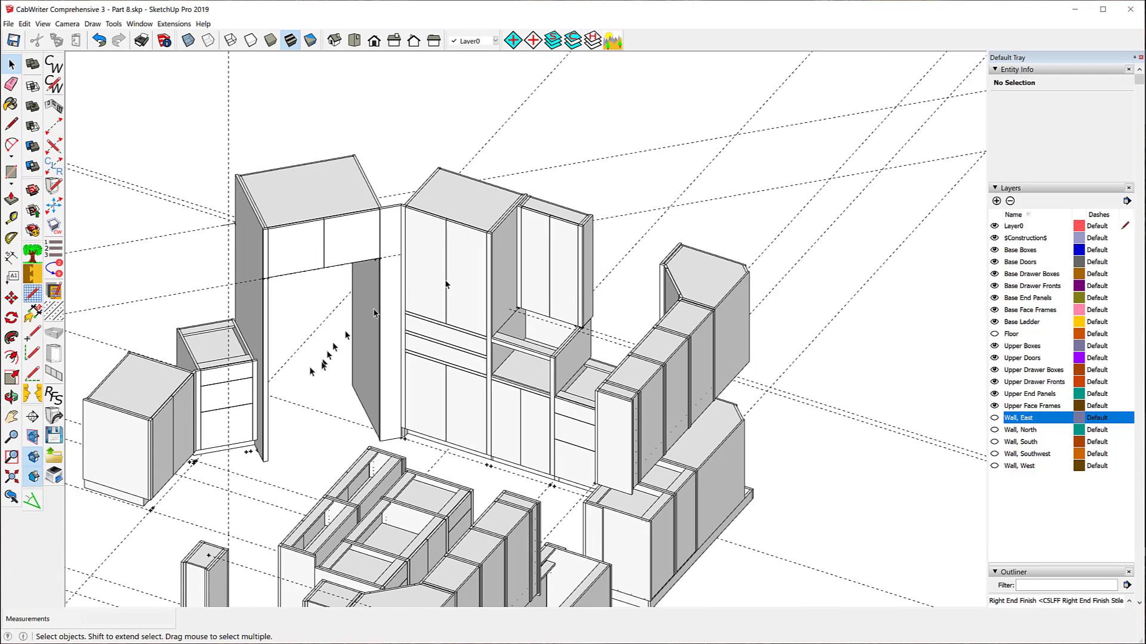
scroll(208, 377, up, 6)
scroll(206, 379, up, 2)
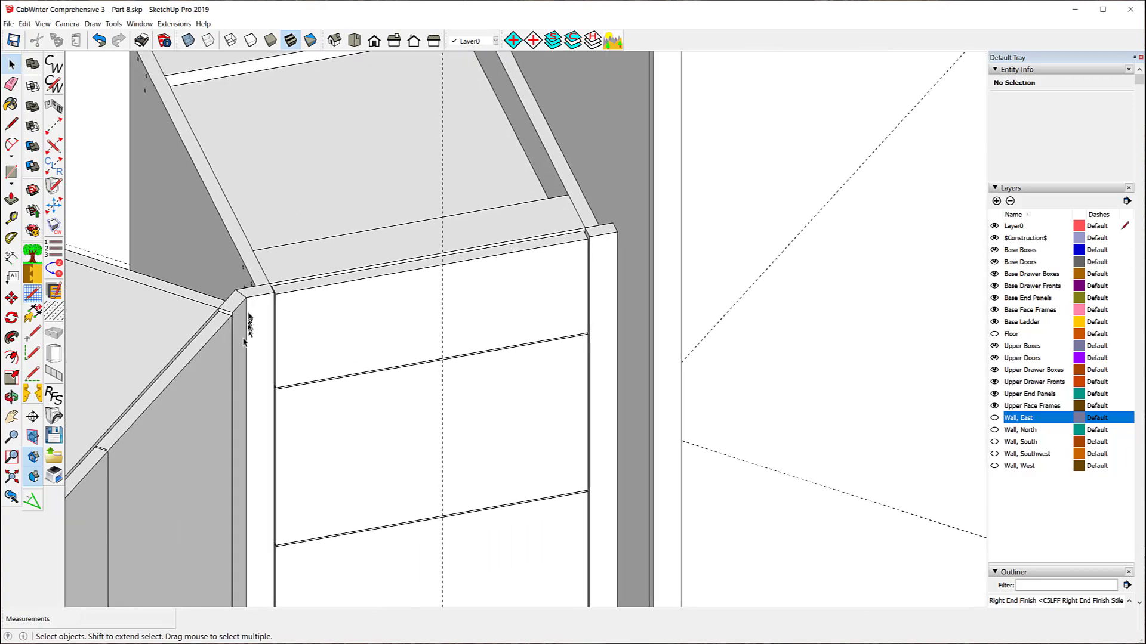
scroll(252, 242, down, 4)
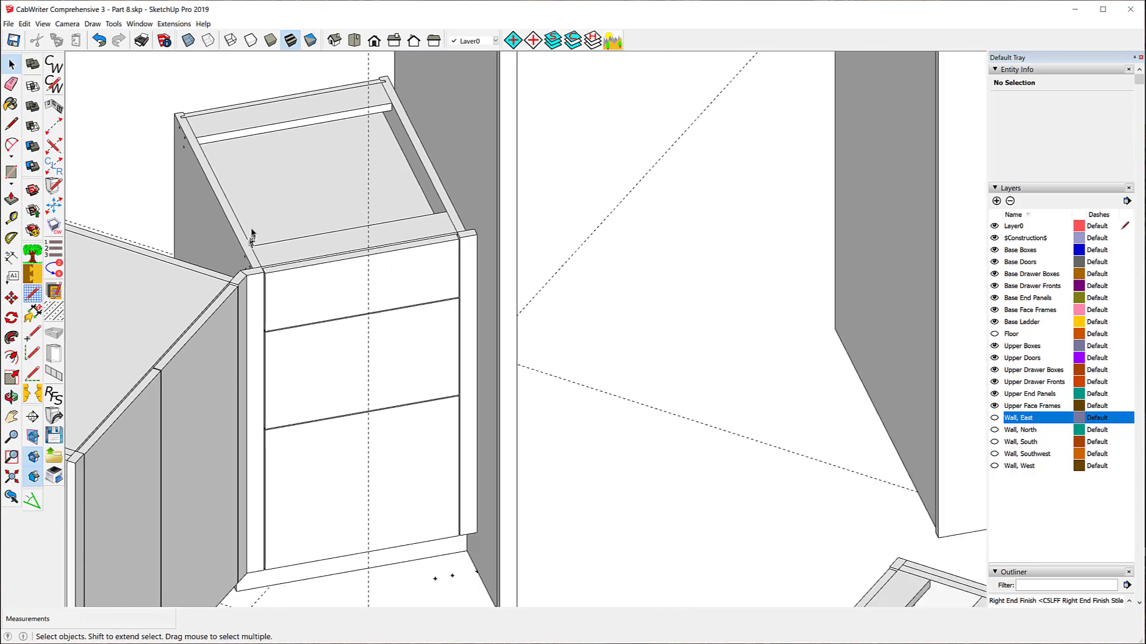
scroll(253, 238, down, 3)
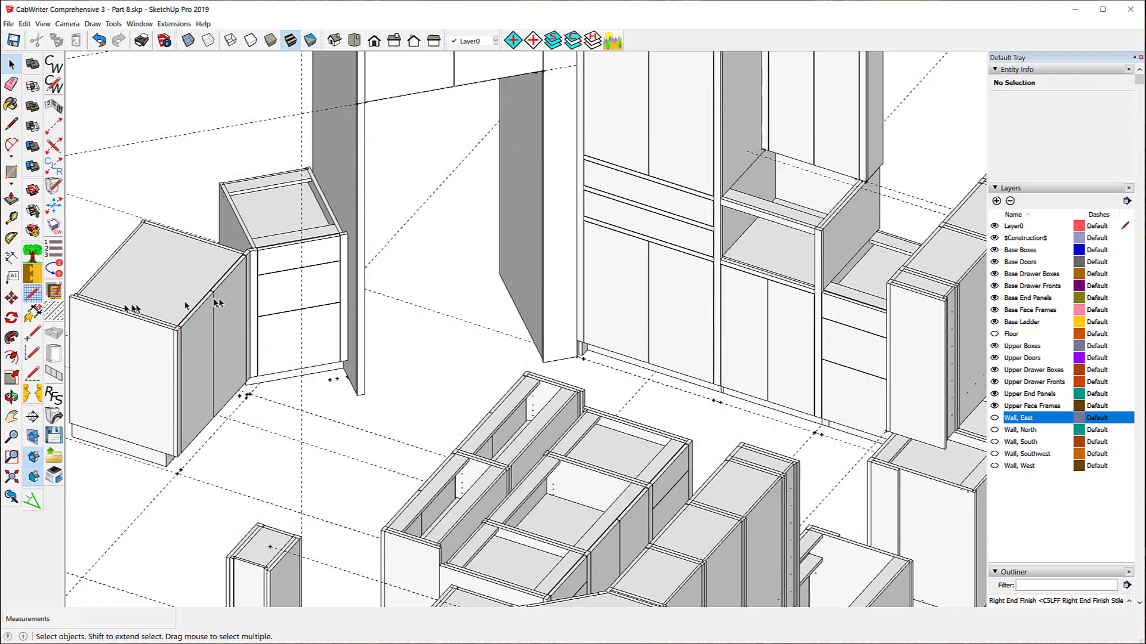
scroll(656, 280, down, 2)
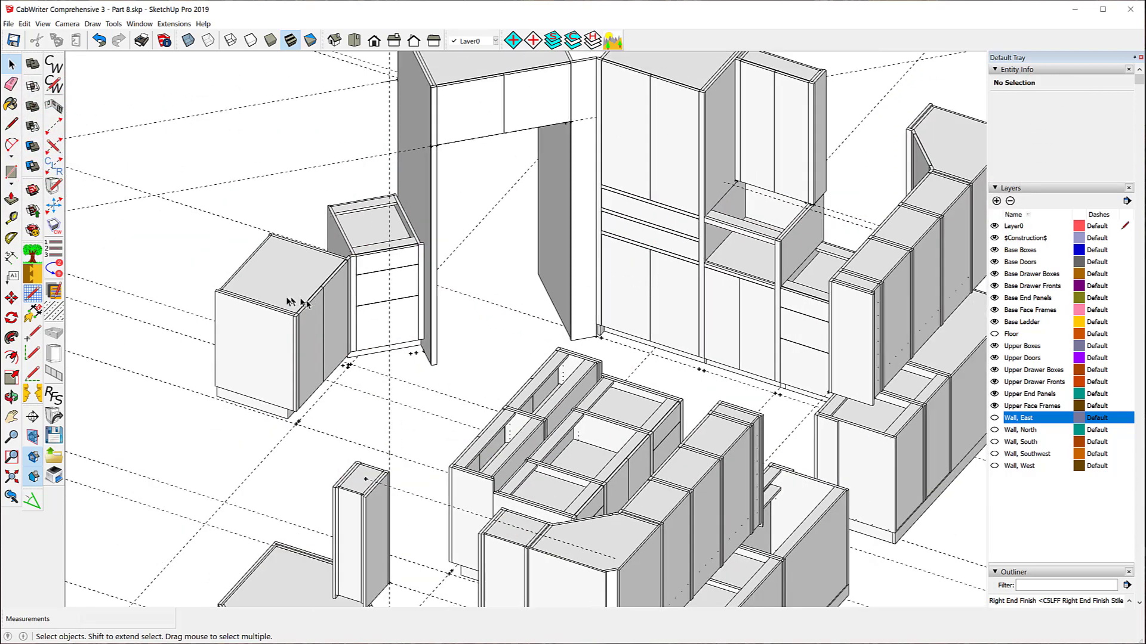
Step: Switch to the finished kitchen model, hide its Custom Parts layer, and examine the angled base cabinet beside the low wall
scroll(289, 302, up, 2)
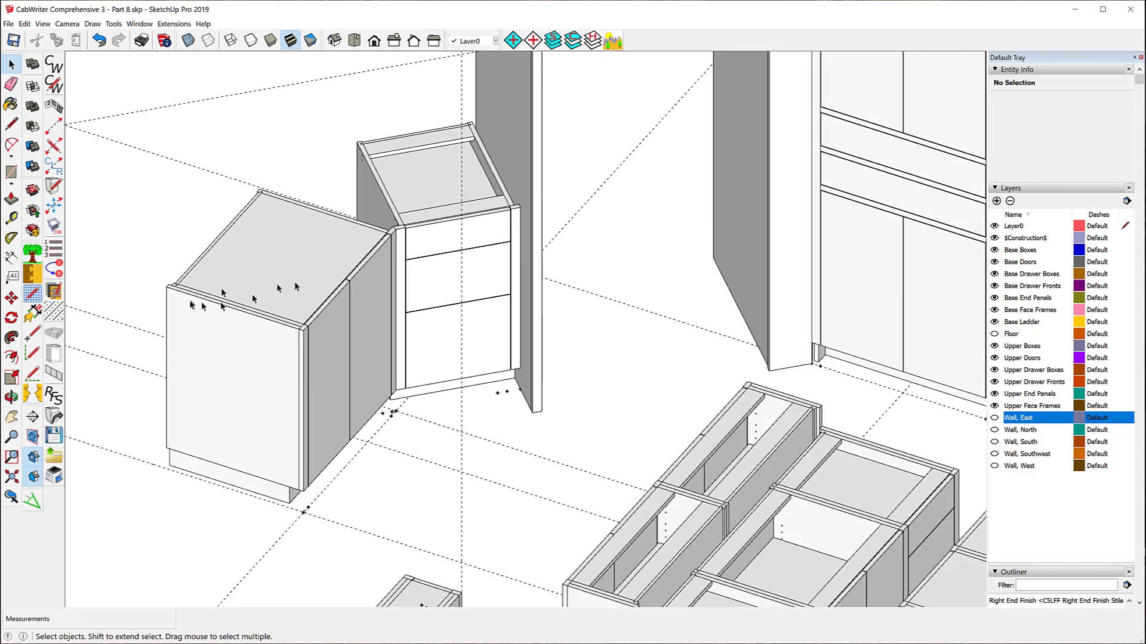
scroll(203, 403, down, 2)
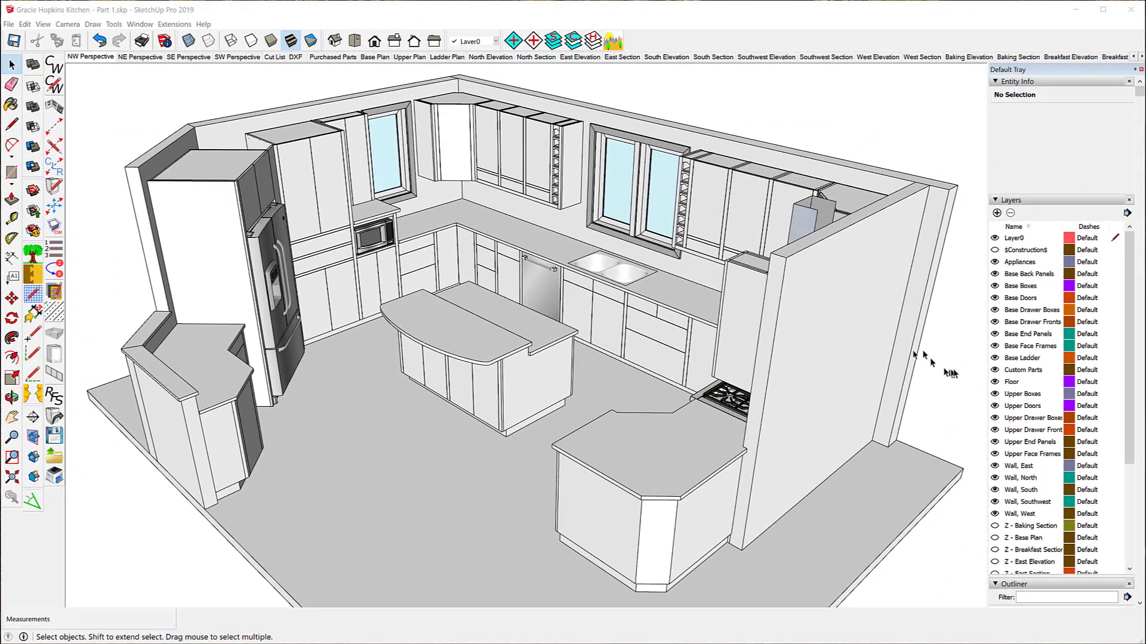
click(995, 370)
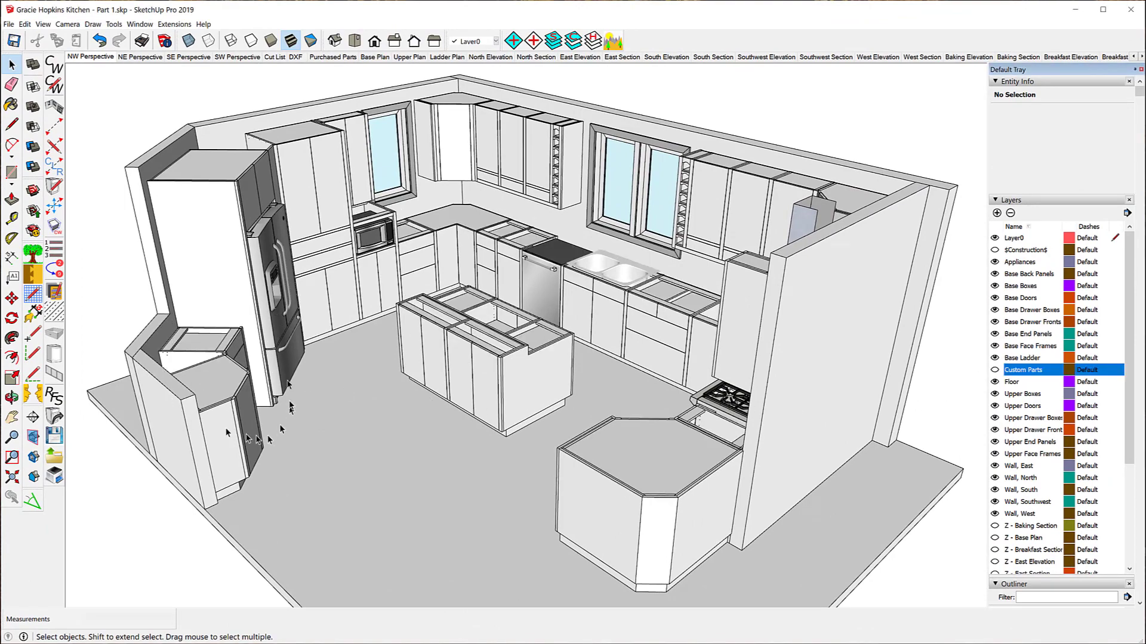
middle_drag(460, 412, 197, 311)
scroll(239, 216, up, 6)
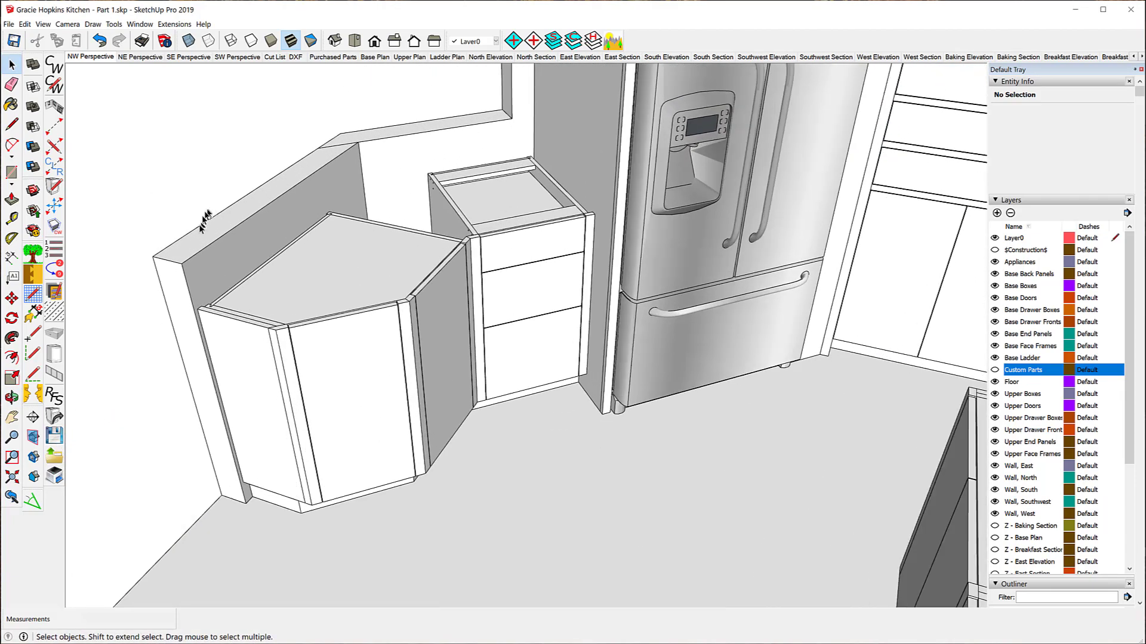
scroll(204, 220, up, 6)
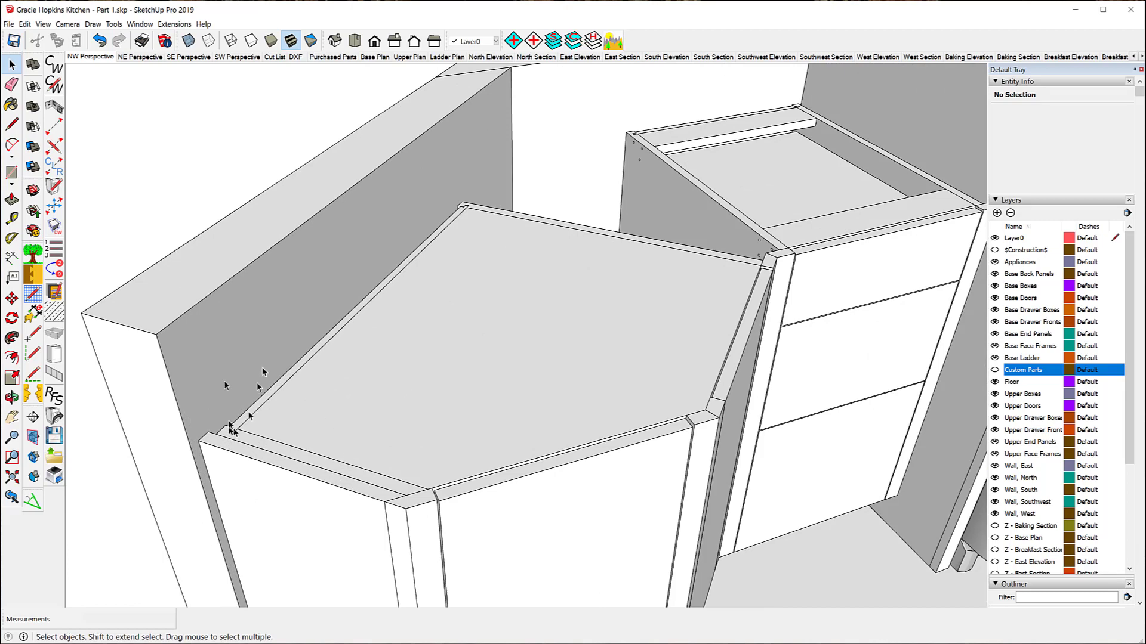
Step: Measure the angled cabinet's end panel from its wall-side vertical edge to the angled front corner
click(12, 217)
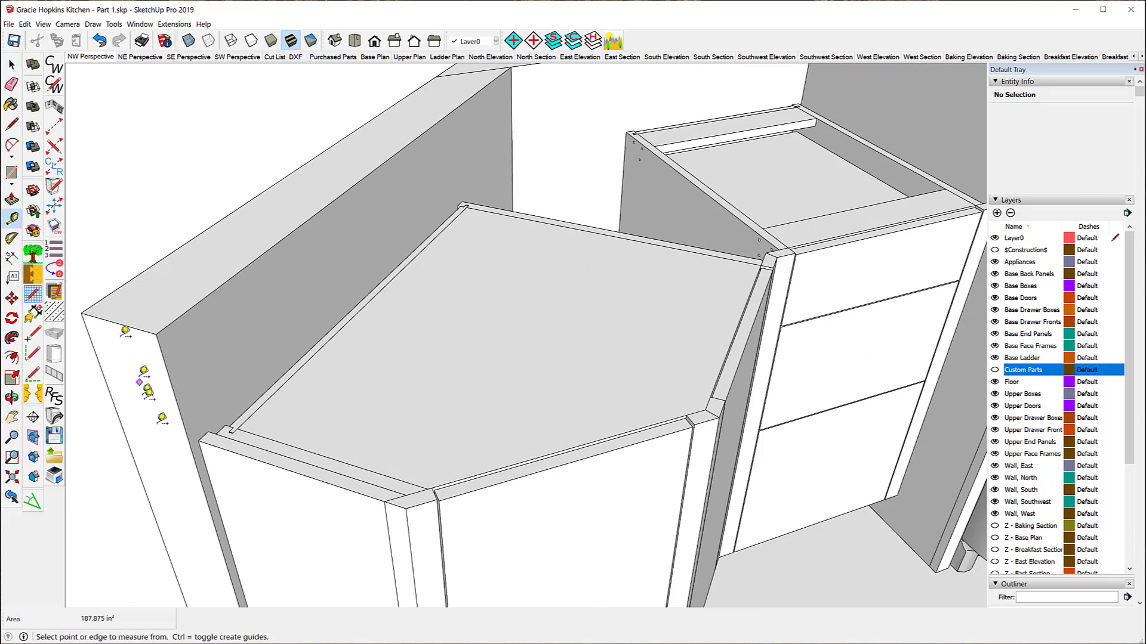
click(206, 466)
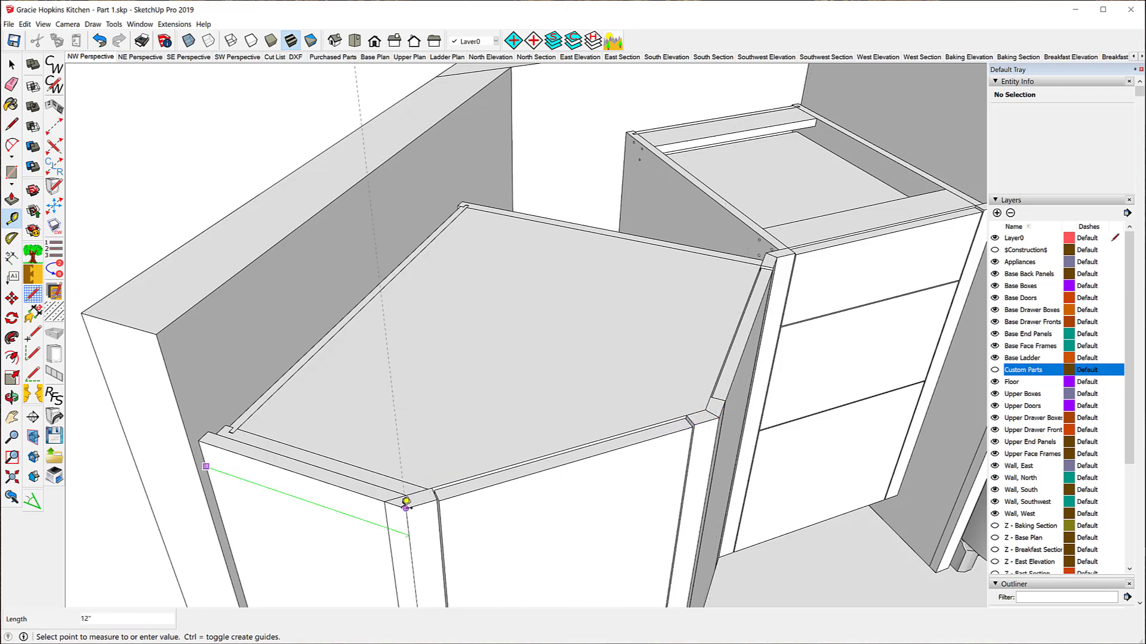
scroll(370, 409, down, 2)
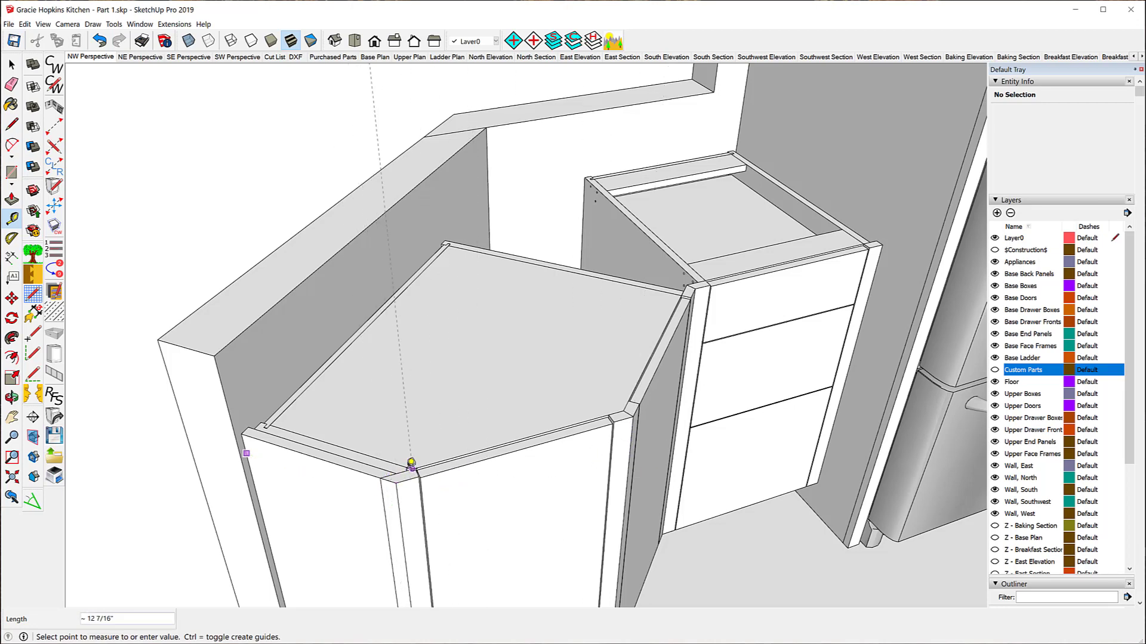
click(411, 461)
Step: Measure the offset from the angled front edge across the top of the cabinet's end panel
click(409, 473)
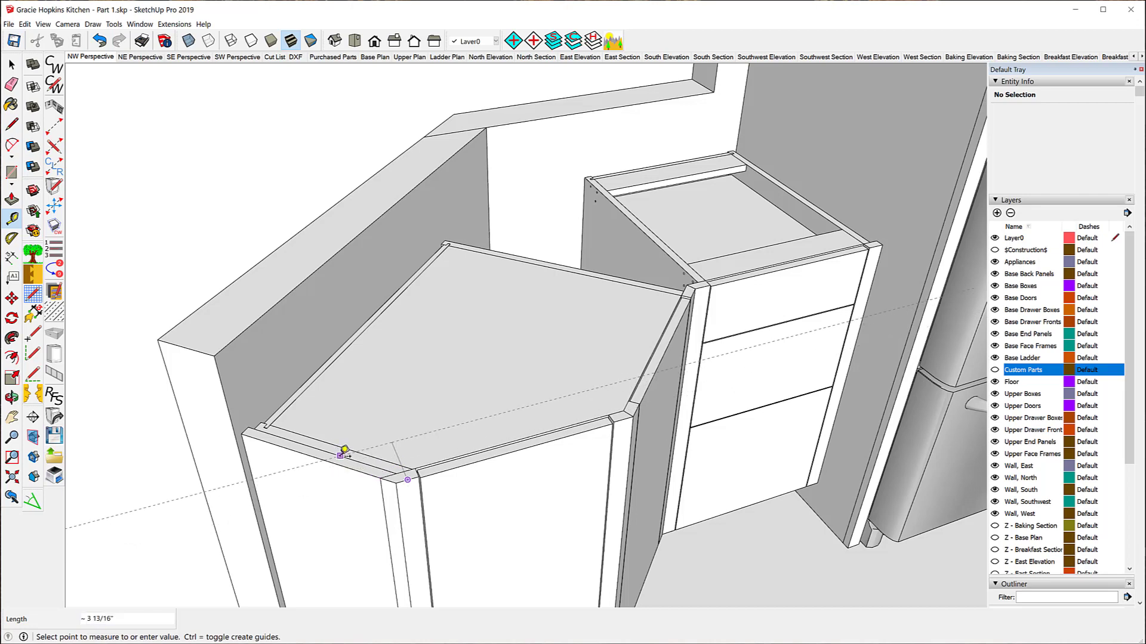
click(337, 455)
click(338, 455)
click(348, 450)
click(349, 451)
click(332, 455)
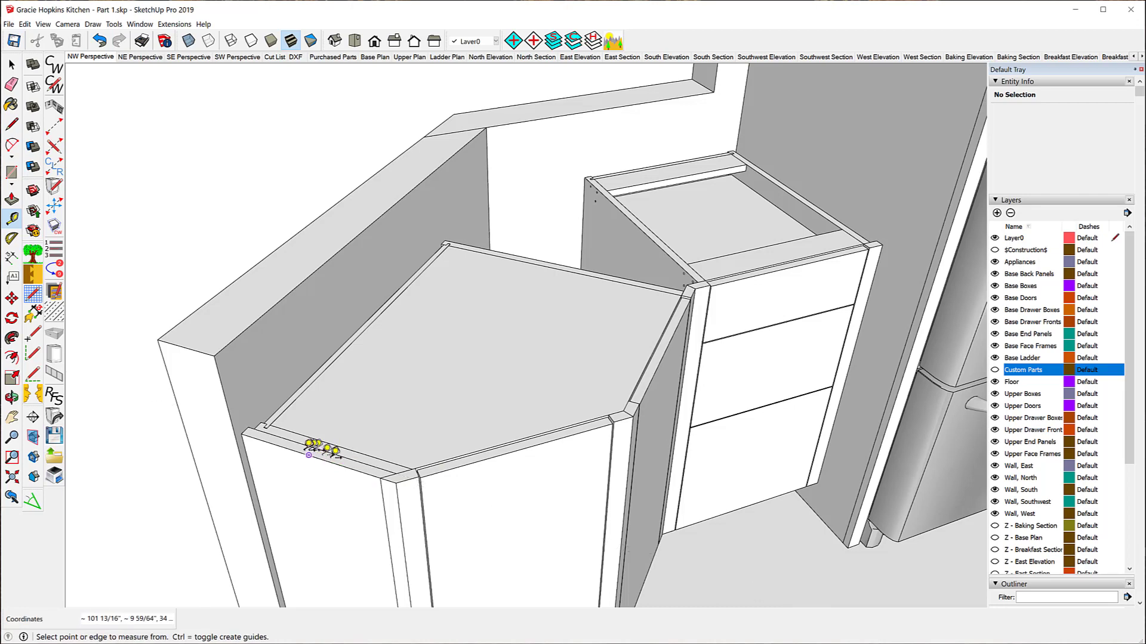
click(299, 442)
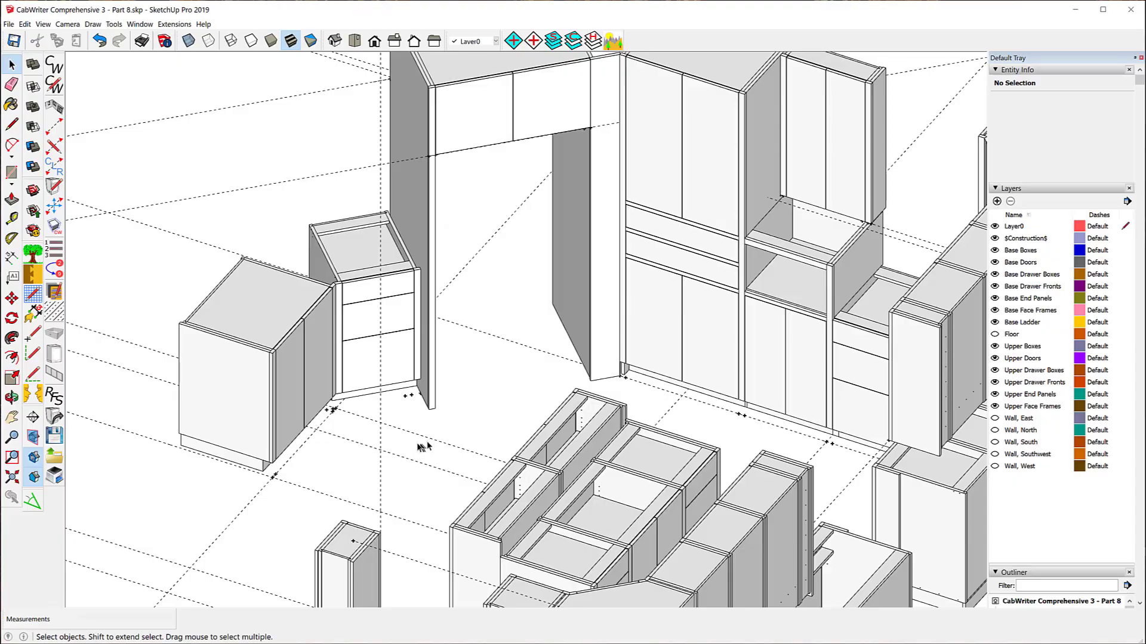
Step: In the CabWriter Comprehensive 3 - Part 8 model, place a vertical guide 12 inches from the base cabinet end panel's back edge
click(11, 218)
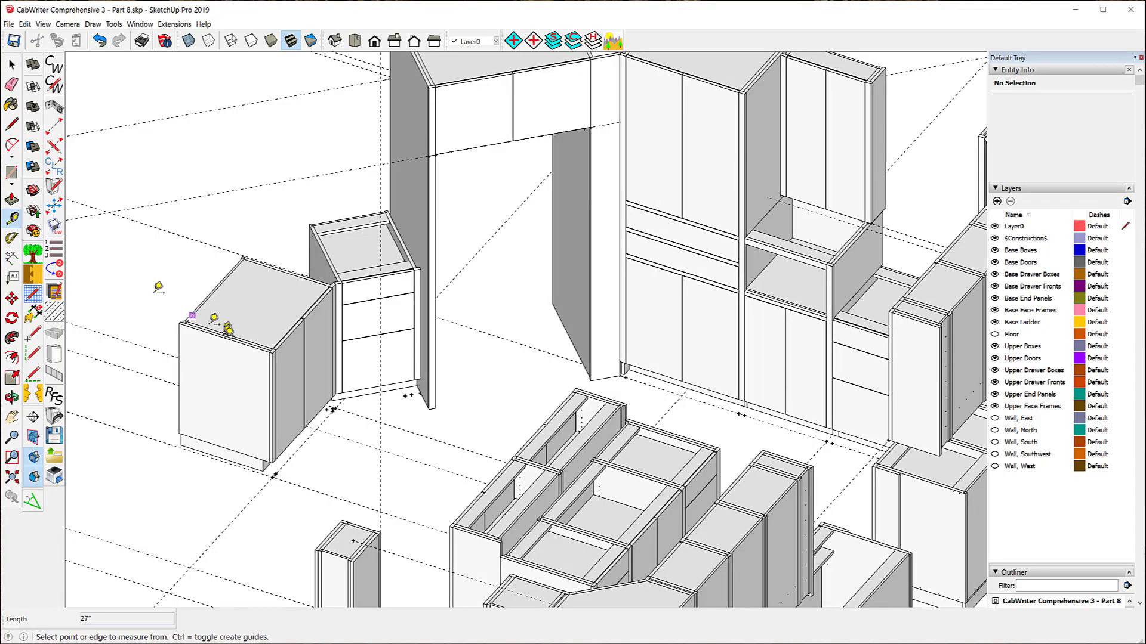
scroll(218, 345, up, 3)
scroll(217, 345, up, 5)
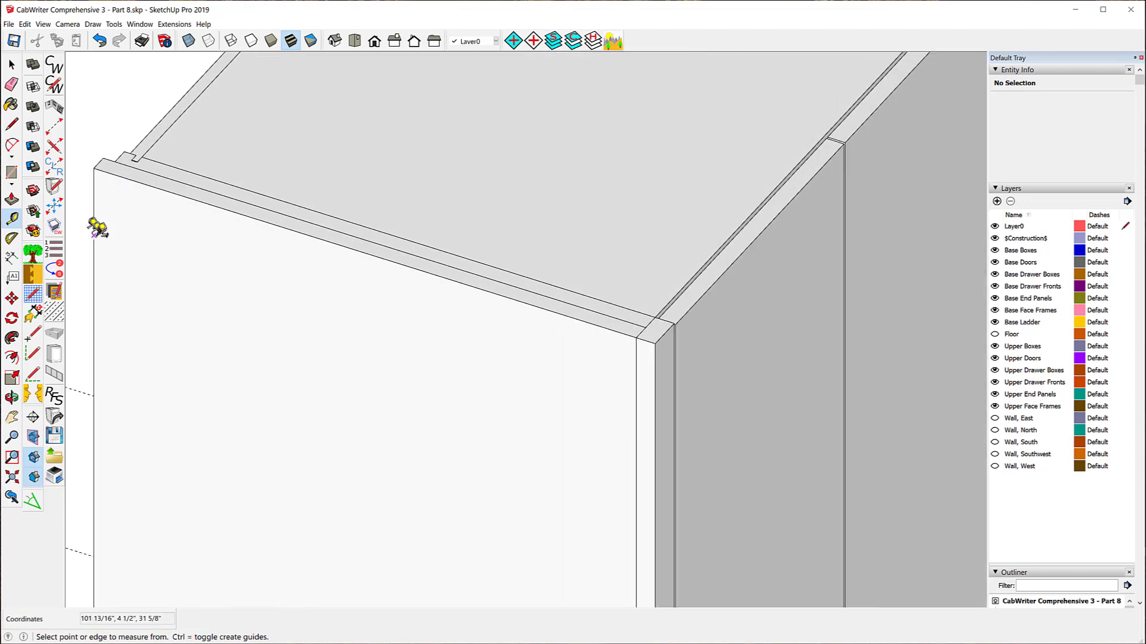
click(94, 232)
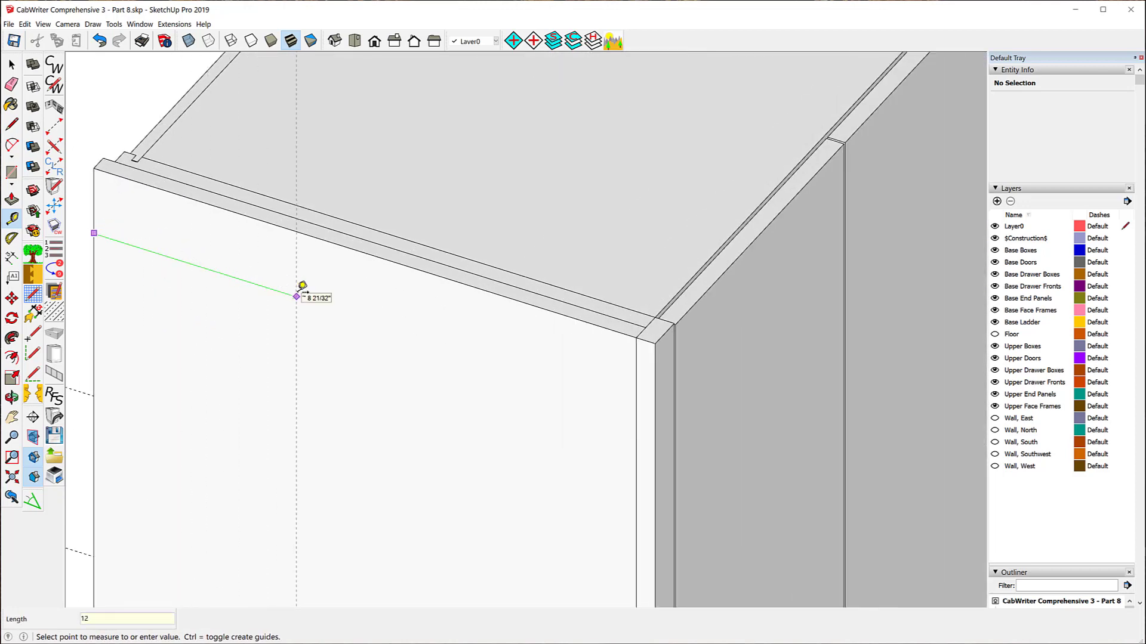
key(Return)
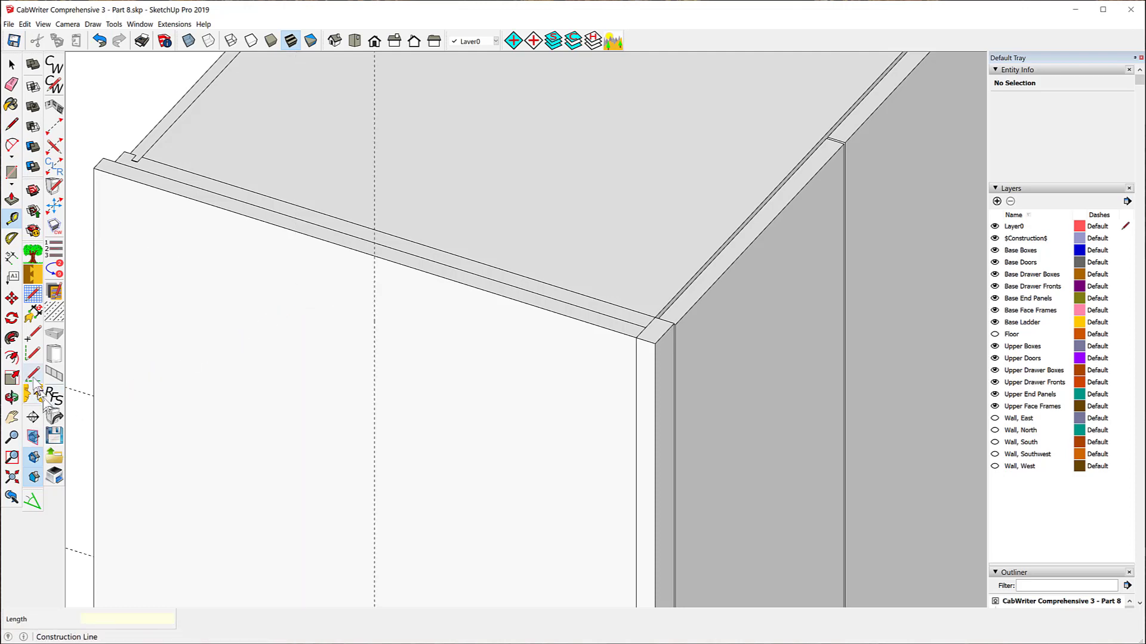
Step: Create a 45-degree protractor guide from where the vertical guide meets the end panel's top edge, measured from the front corner
click(12, 238)
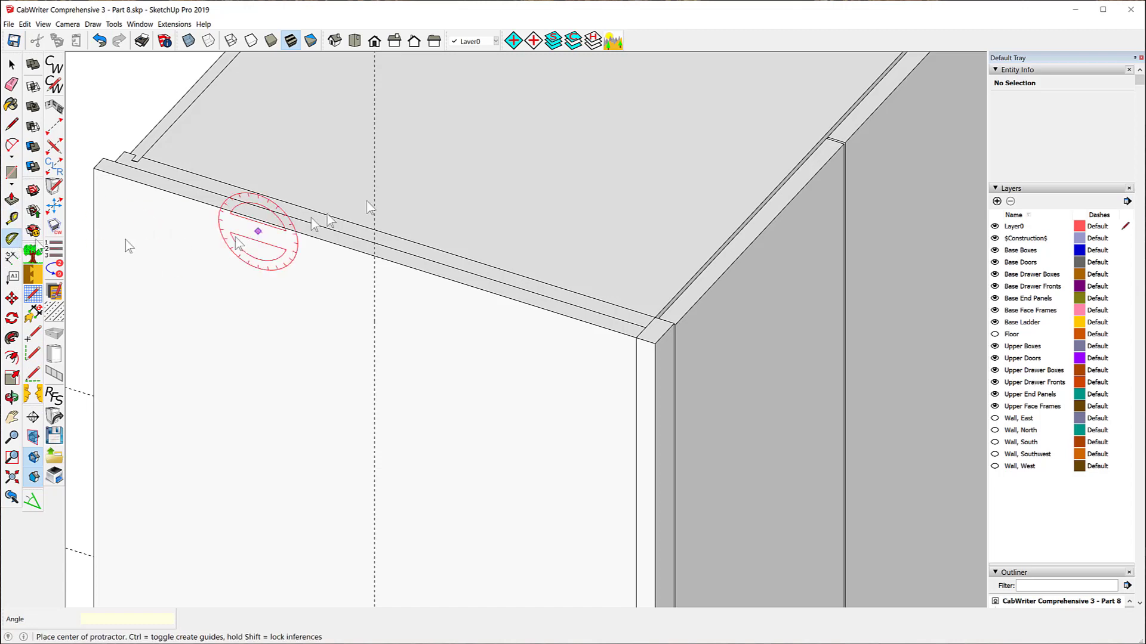
click(375, 257)
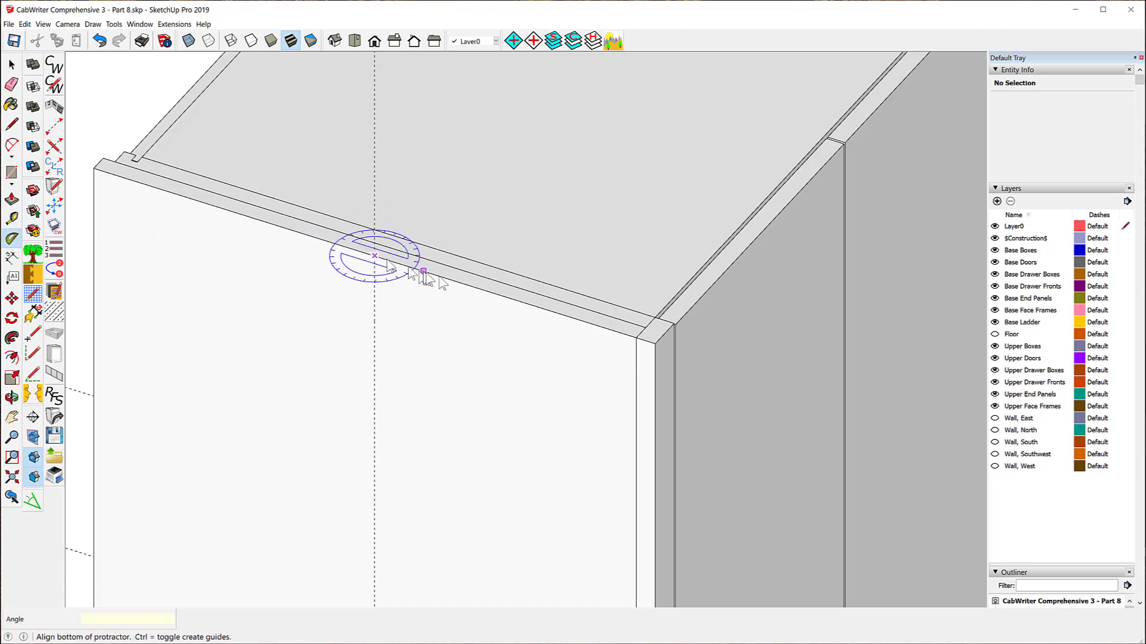
click(655, 344)
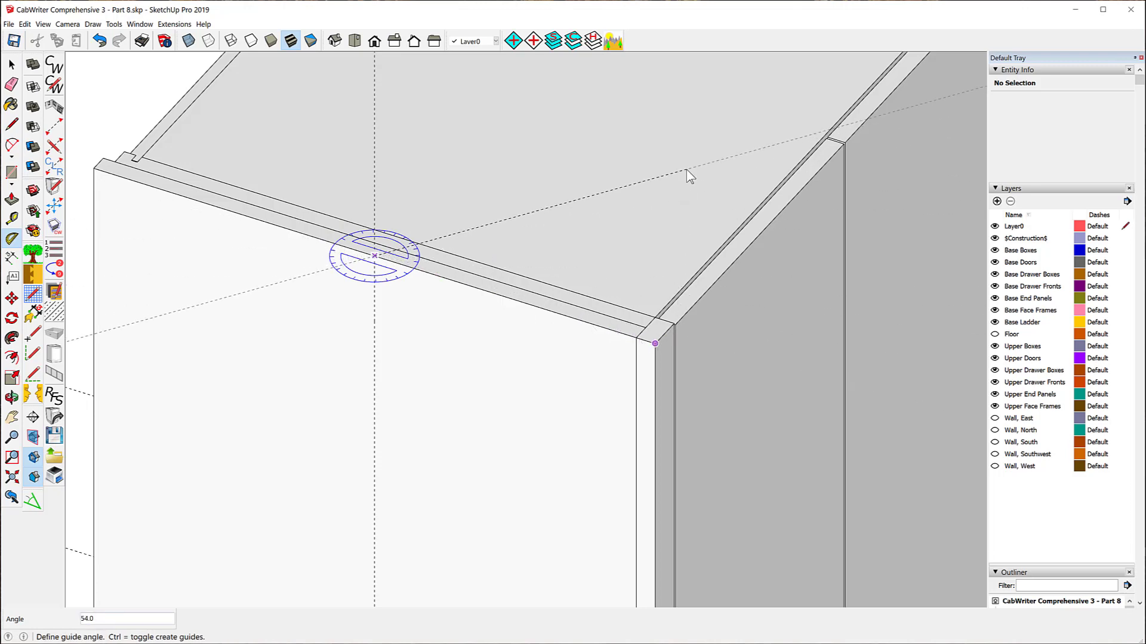
text(45)
key(Return)
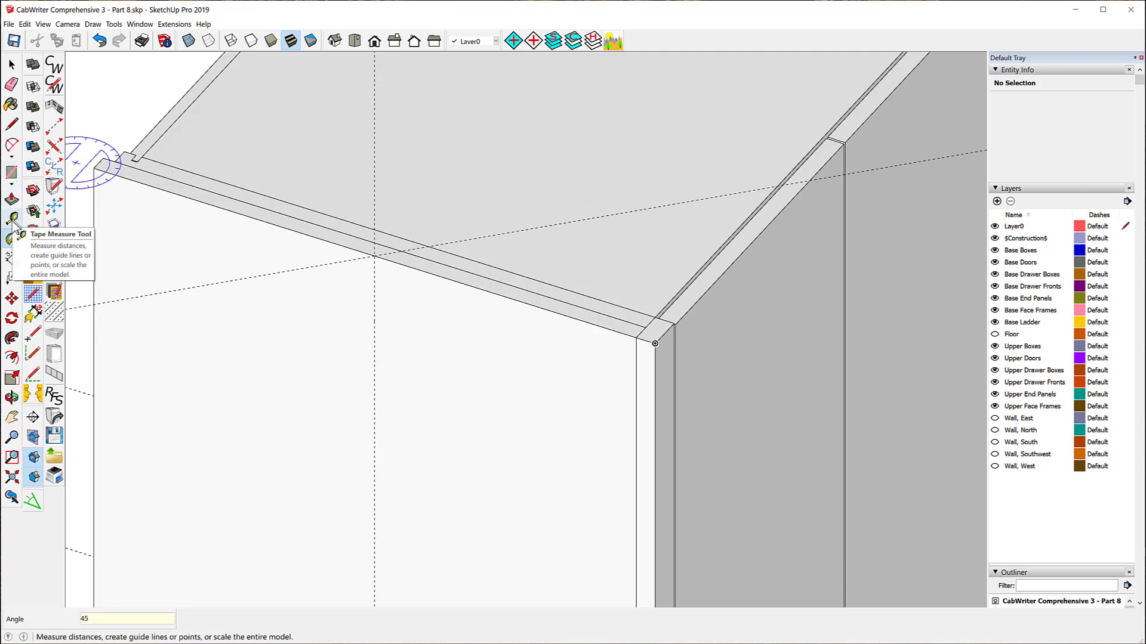
Step: Add a parallel guide offset 13/16 inch inward from the 45-degree guide
click(11, 219)
click(551, 225)
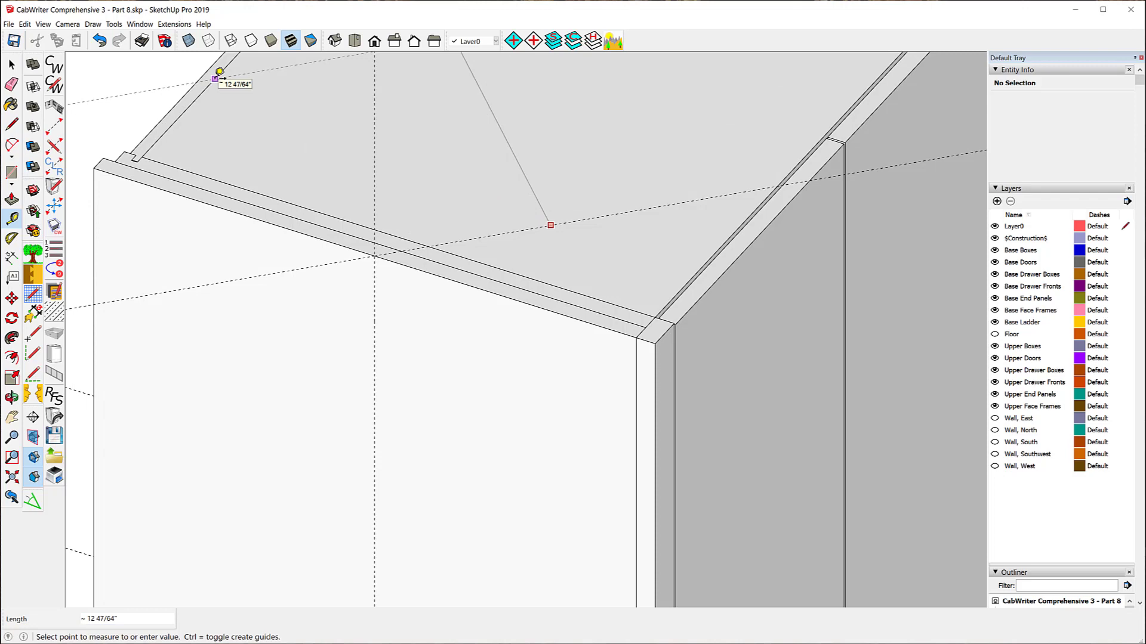
text(13/16)
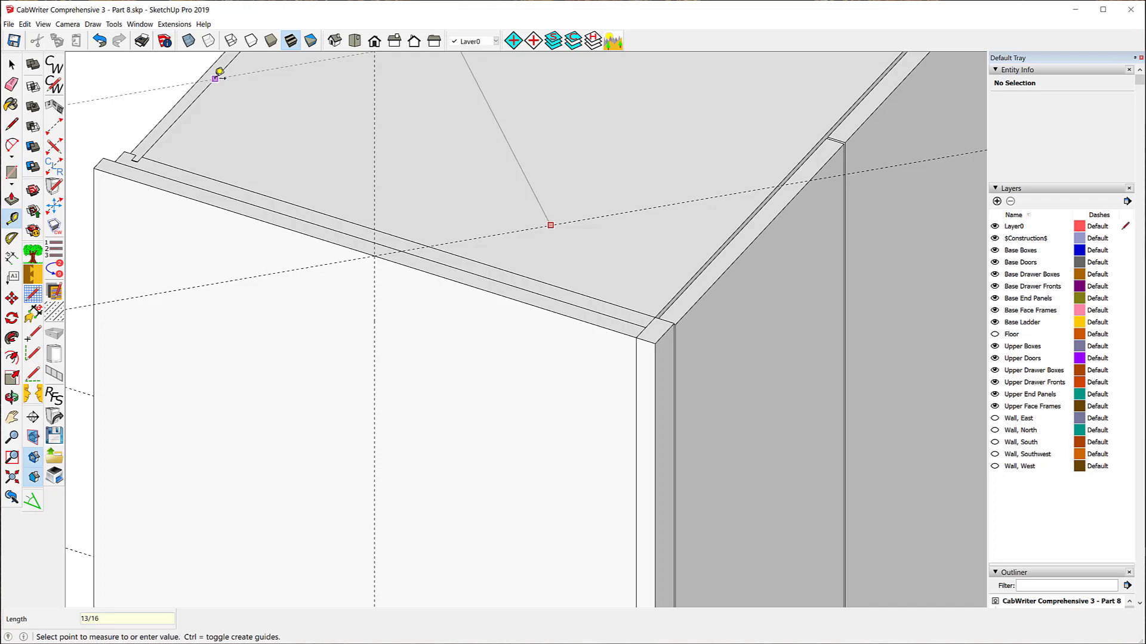
key(Return)
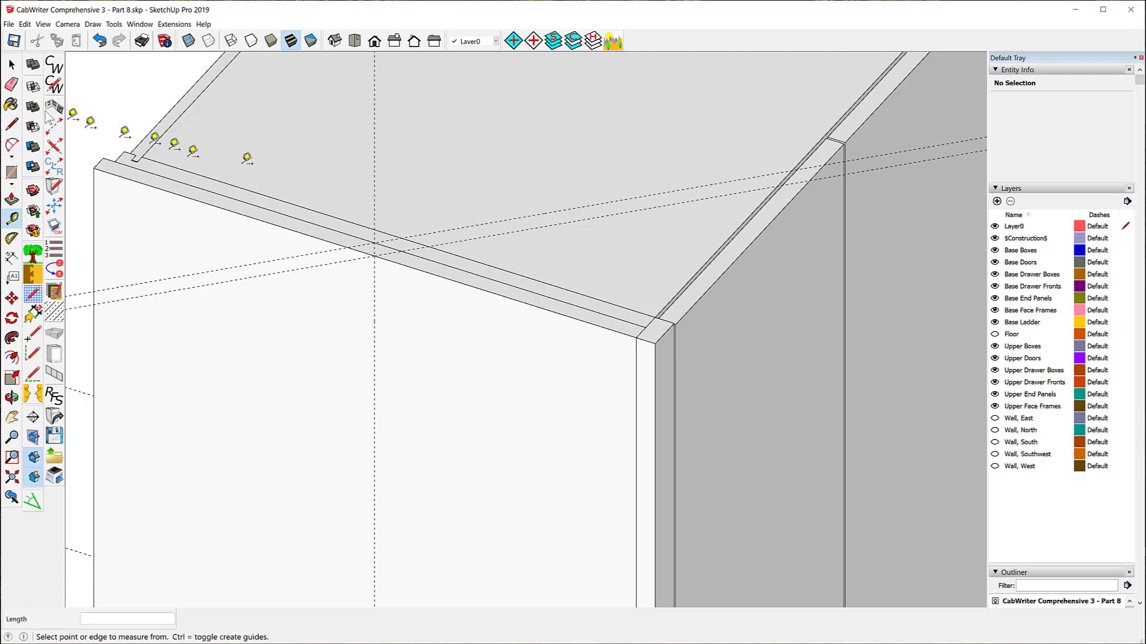
Step: Unlock the base cabinet's top component and open it for editing
click(12, 66)
click(472, 178)
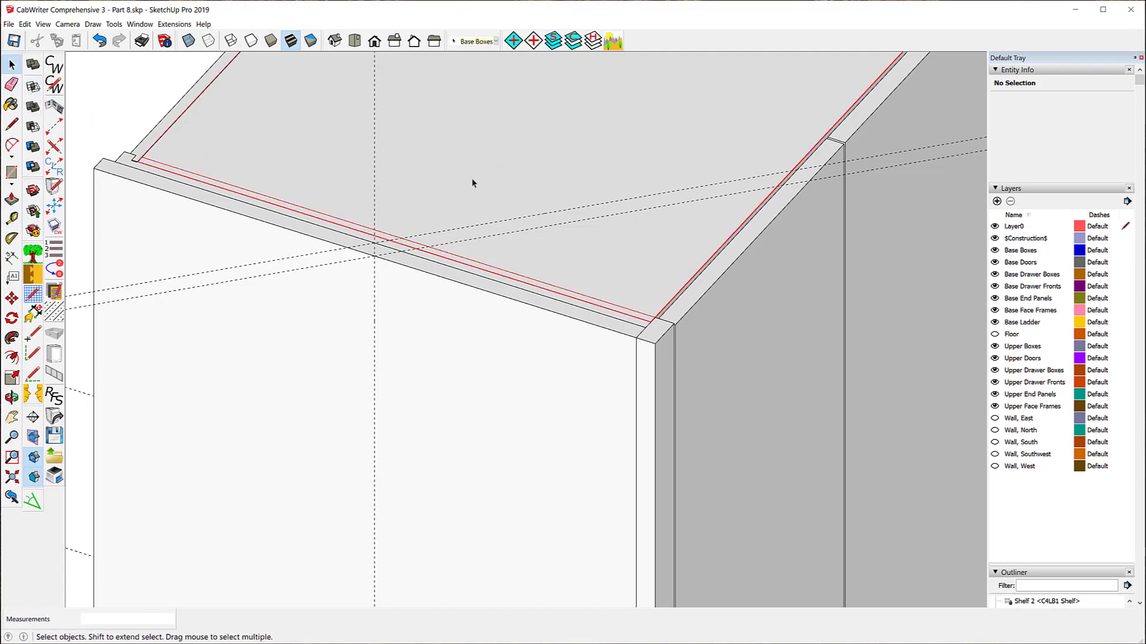
right_click(471, 179)
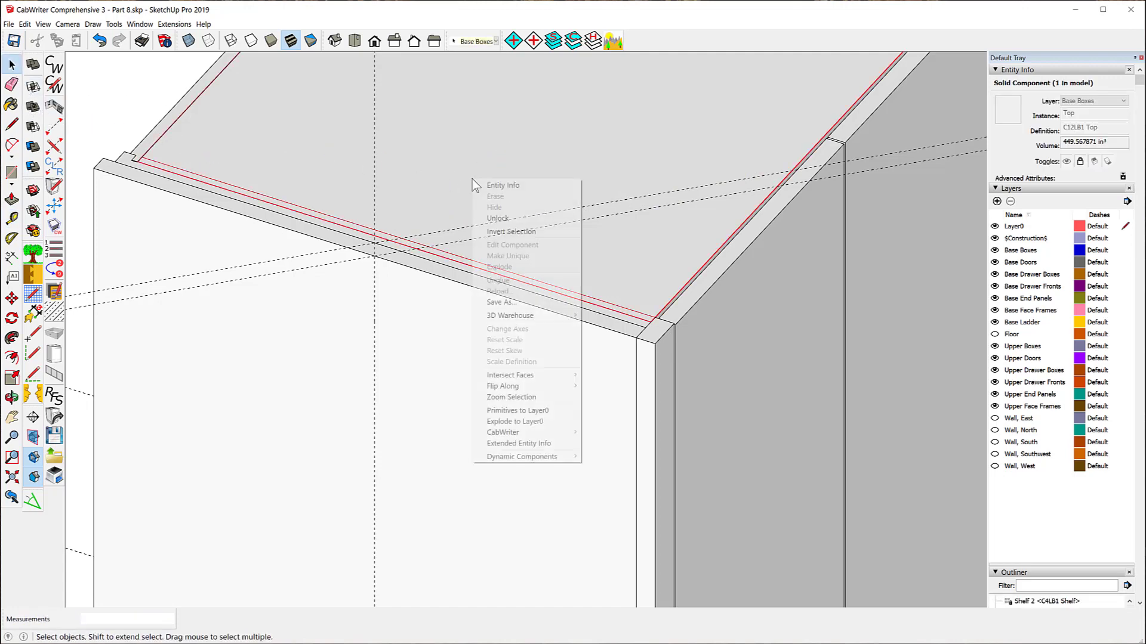
click(511, 219)
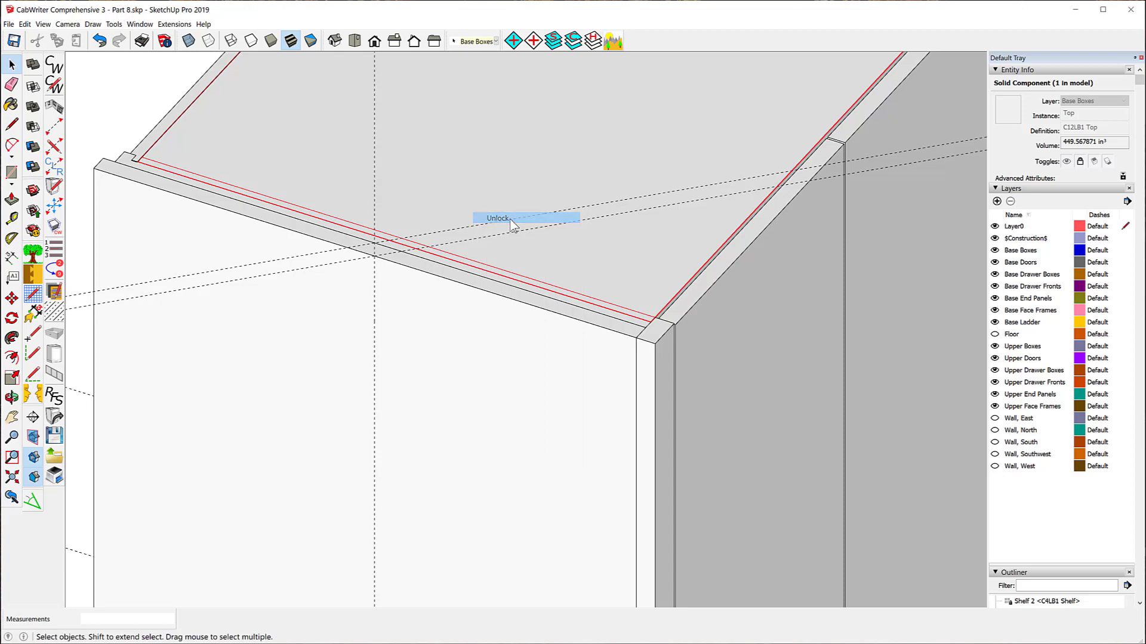
right_click(470, 179)
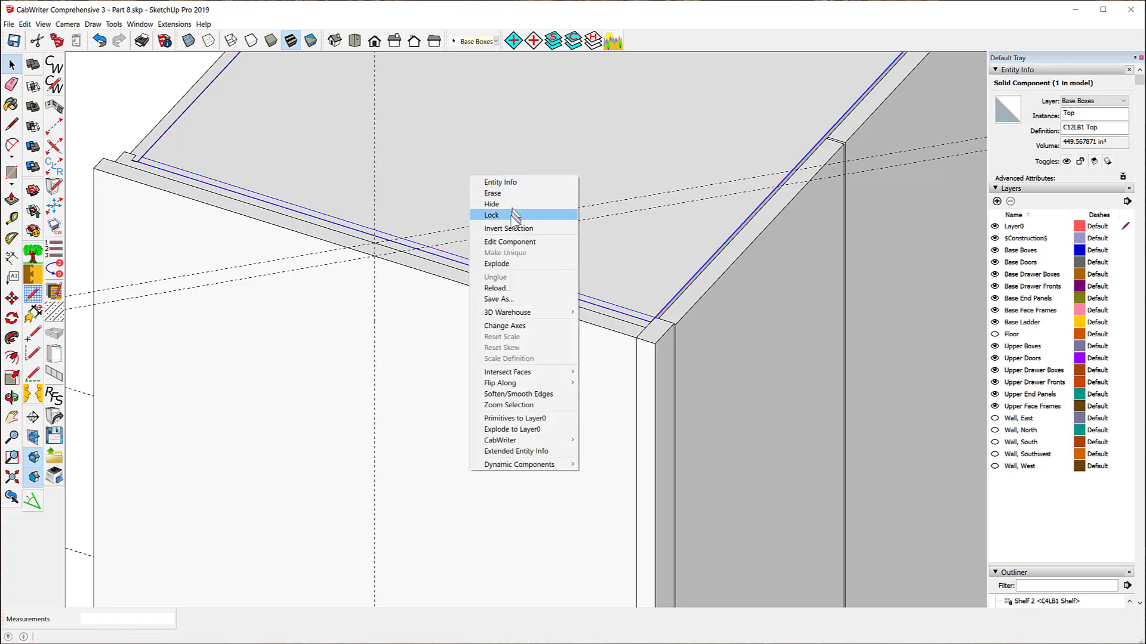
click(509, 241)
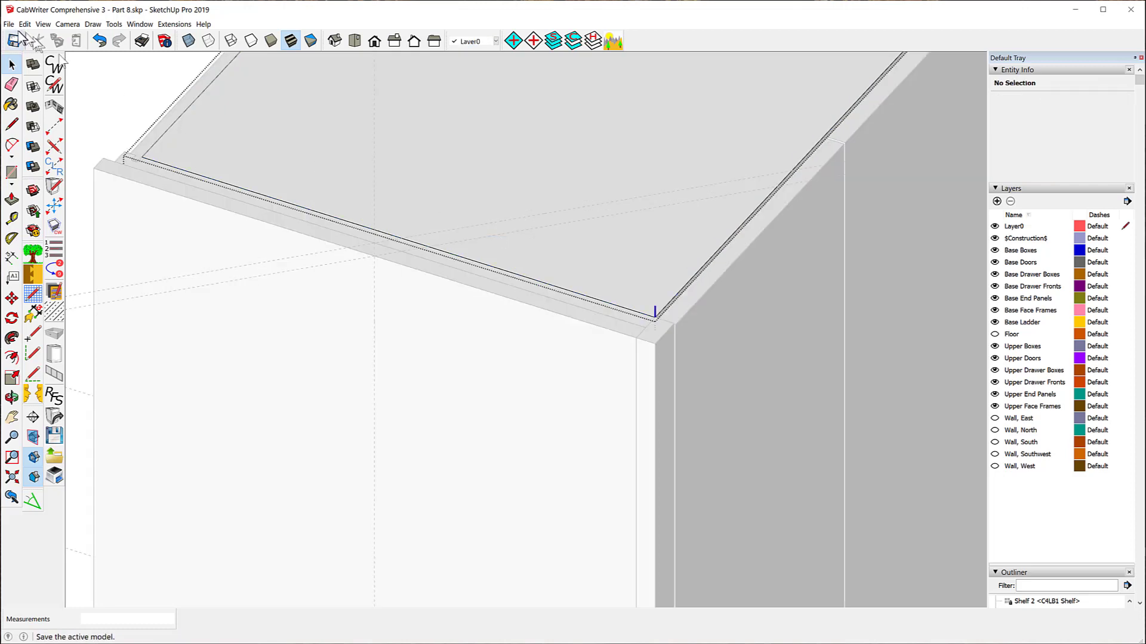
click(43, 24)
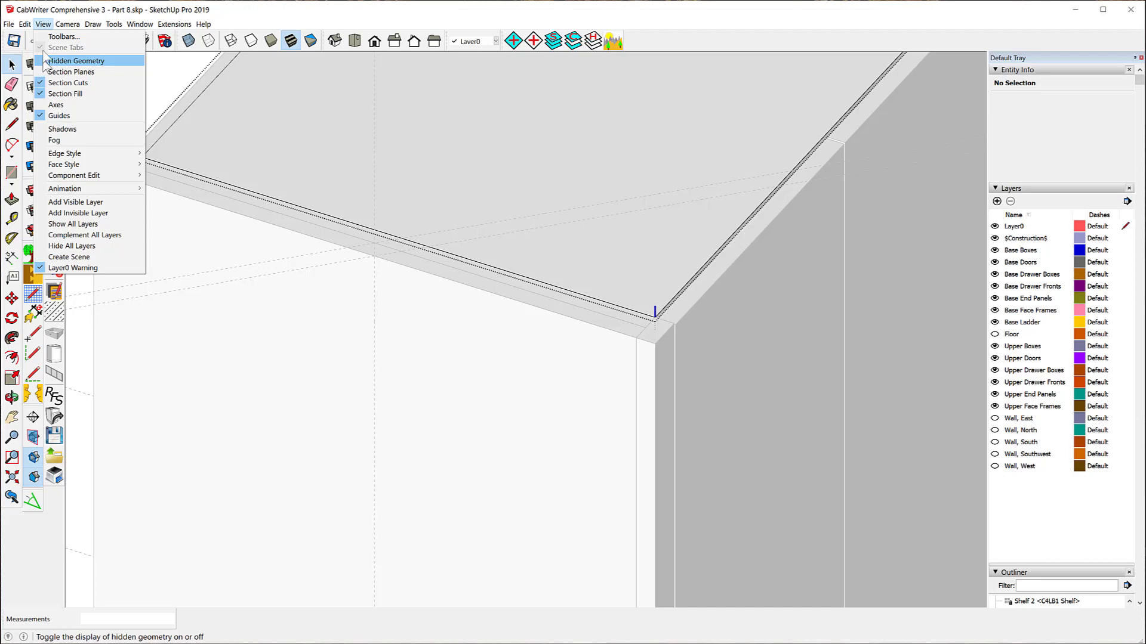
click(43, 24)
click(25, 24)
mouse_move(66, 24)
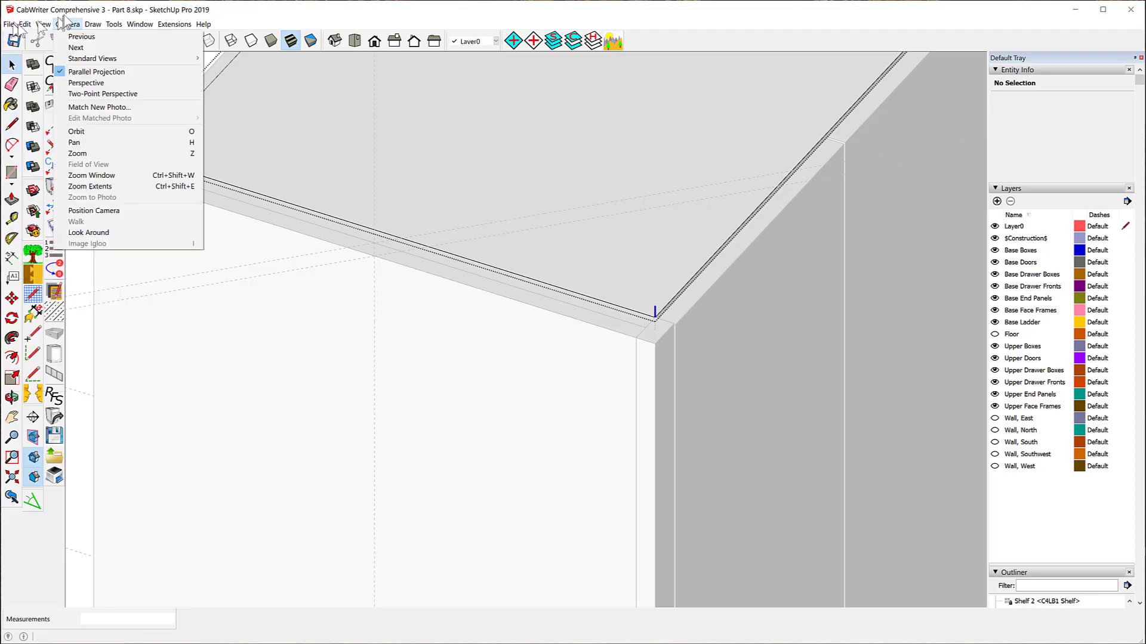
click(314, 20)
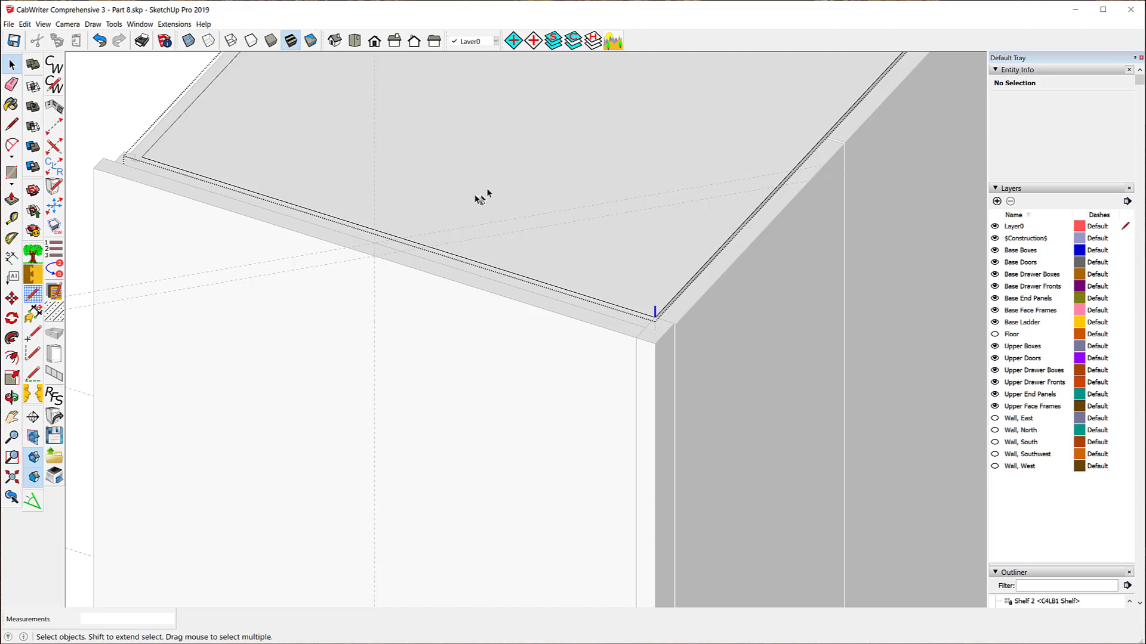
Step: Draw a line across the cabinet top along the inner angled guide, from the side edge to the front edge
scroll(471, 198, up, 4)
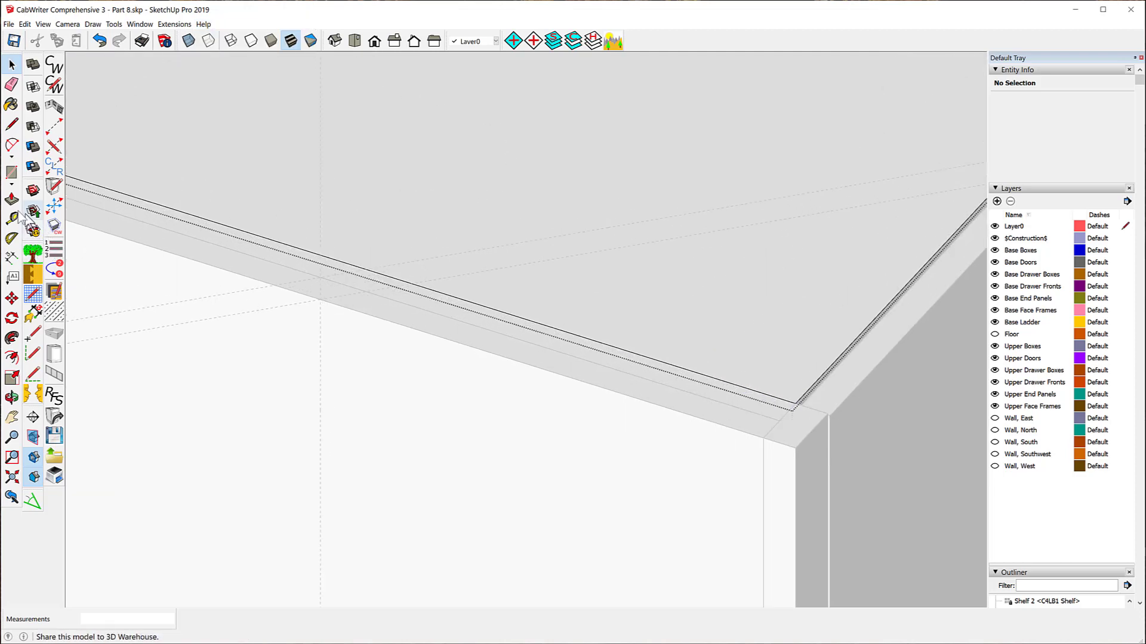
click(11, 127)
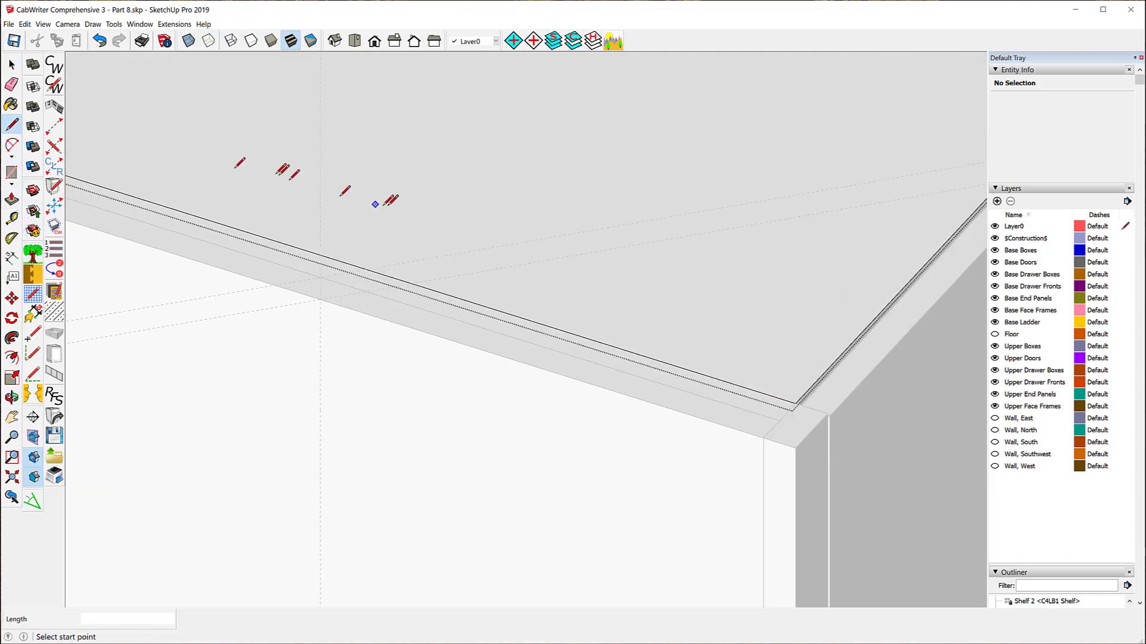
click(367, 269)
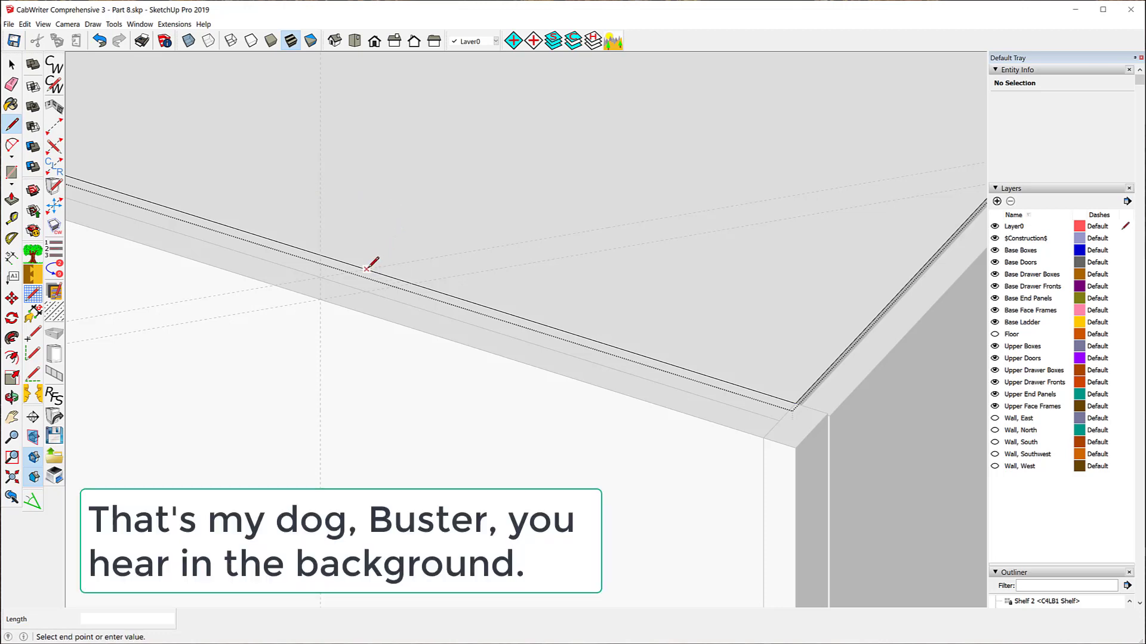
scroll(364, 260, down, 2)
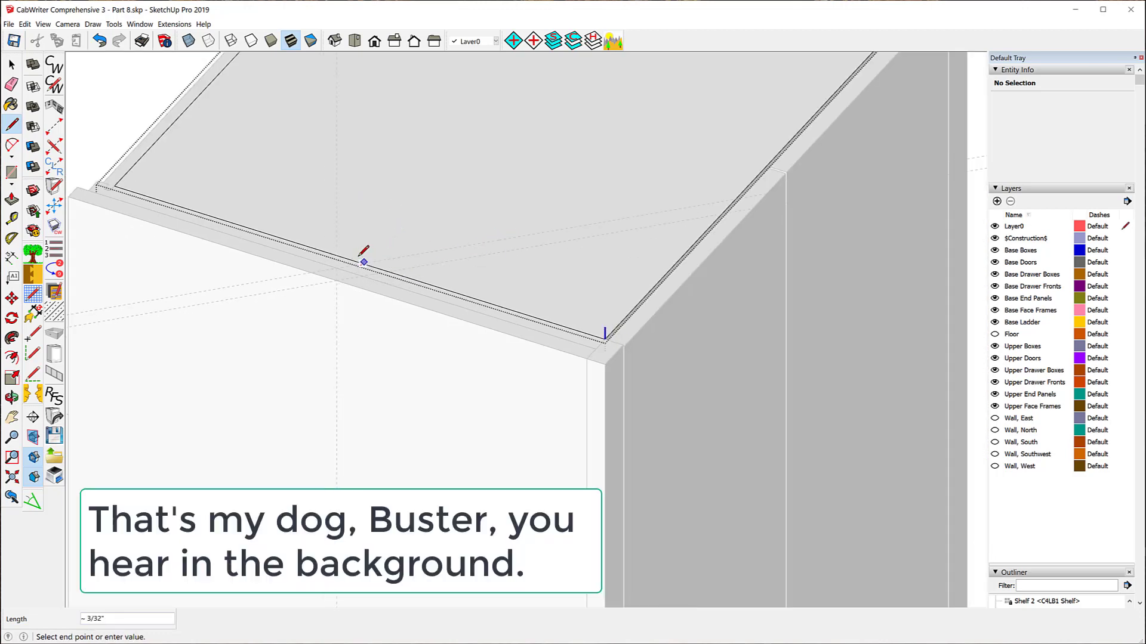
click(738, 199)
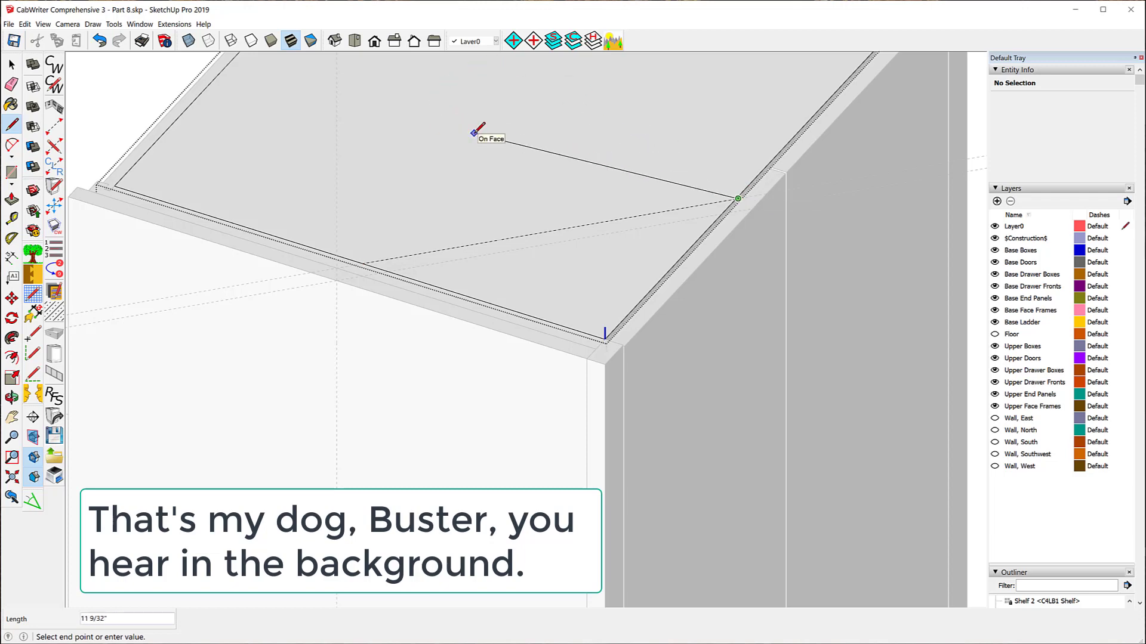
Step: End the line and set component editing to hide the rest of the model
key(Escape)
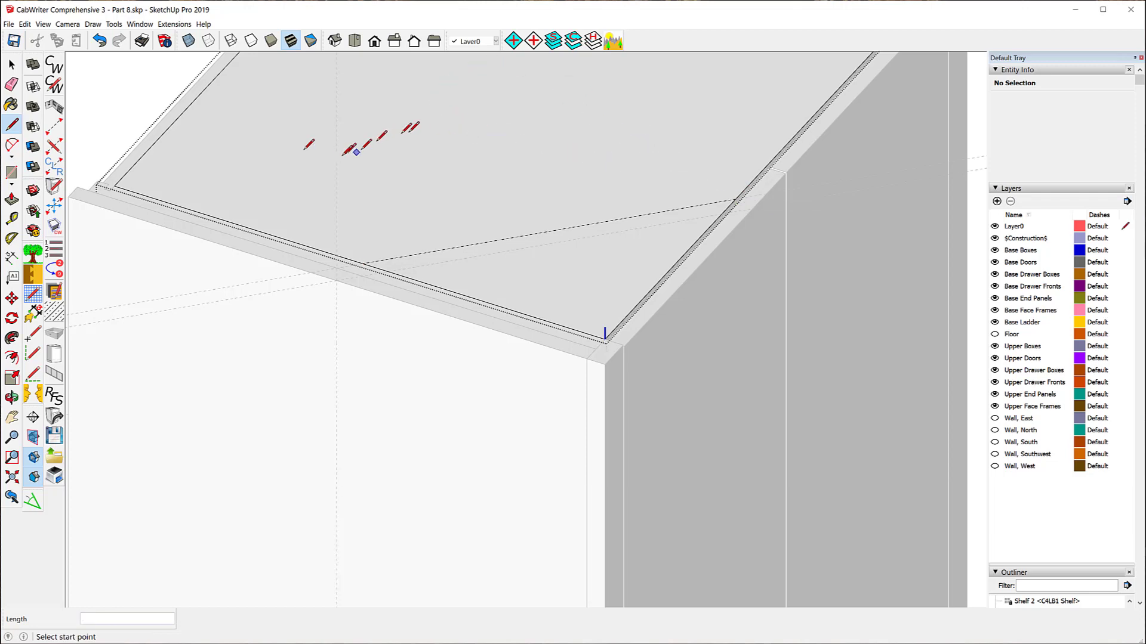
click(44, 25)
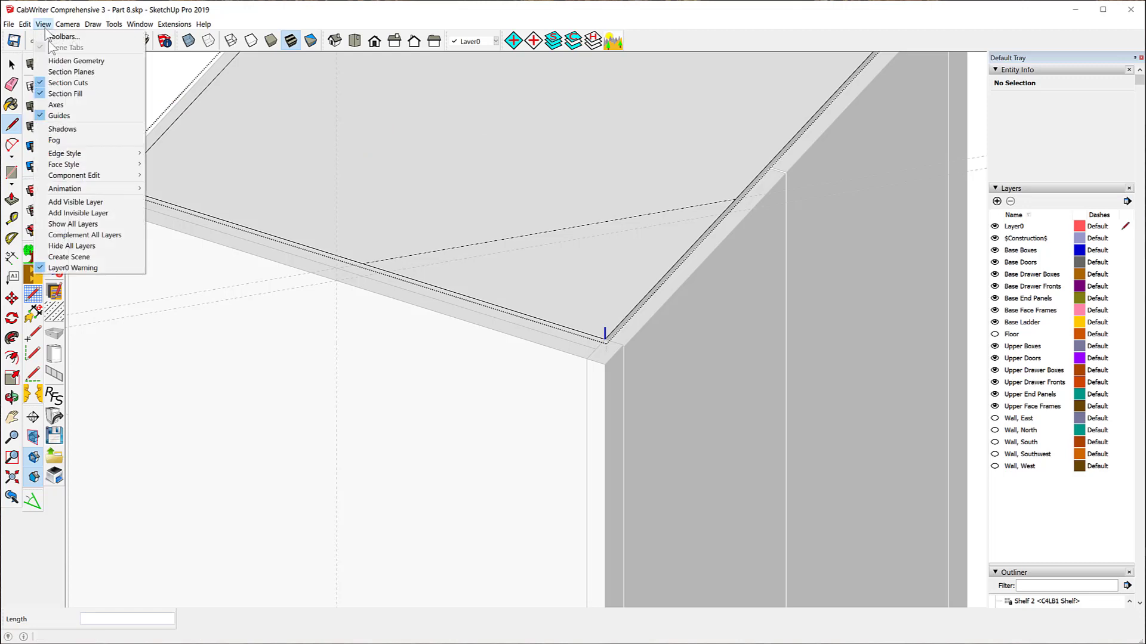
mouse_move(98, 175)
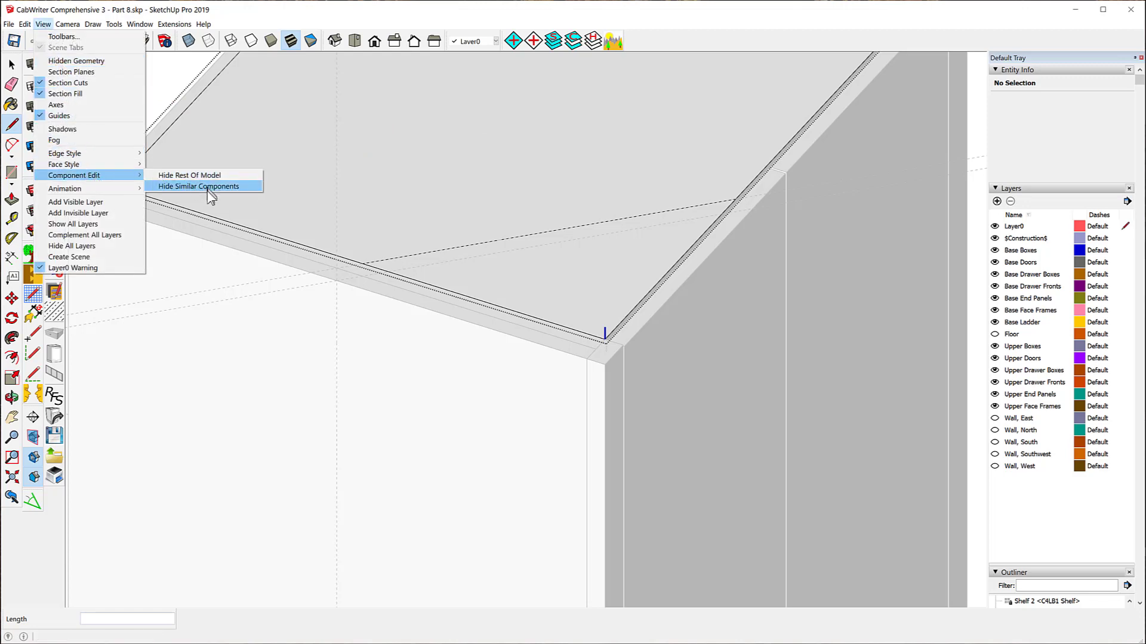
click(212, 176)
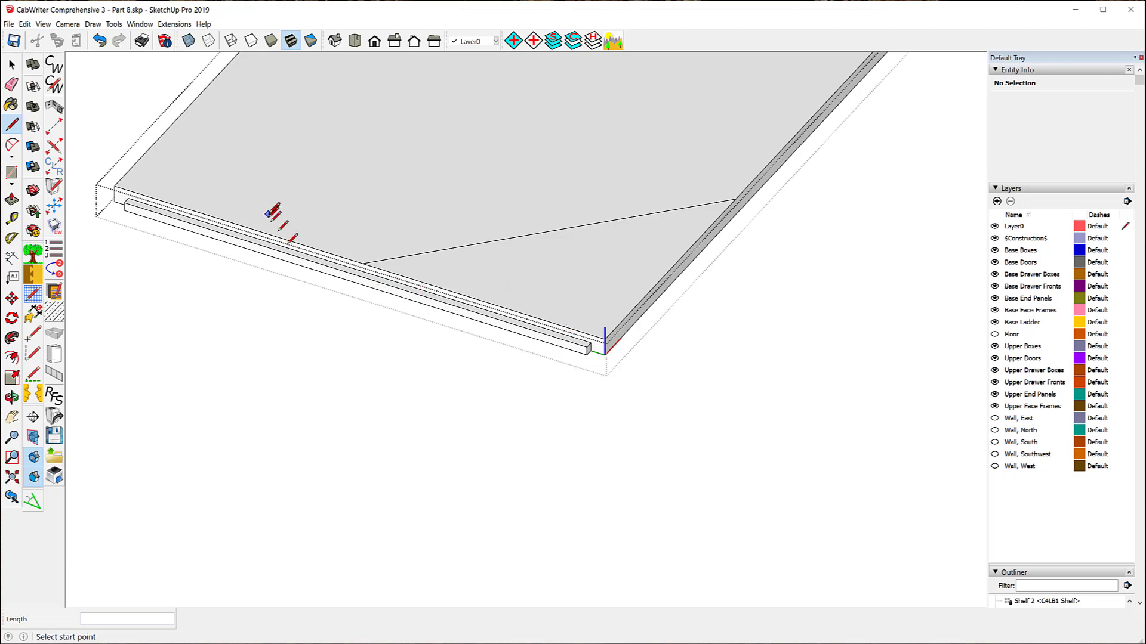
Step: Push the triangular front corner of the cabinet top down 3/8 inch
scroll(274, 212, up, 2)
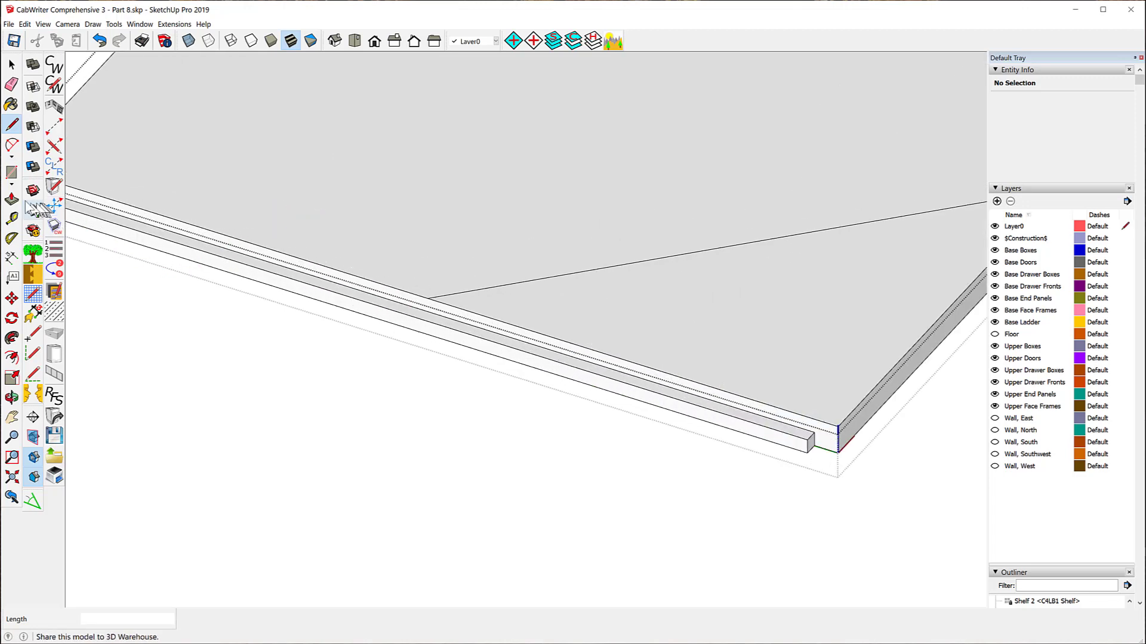
click(12, 199)
mouse_move(692, 333)
mouse_down()
mouse_move(680, 365)
mouse_move(589, 377)
mouse_up()
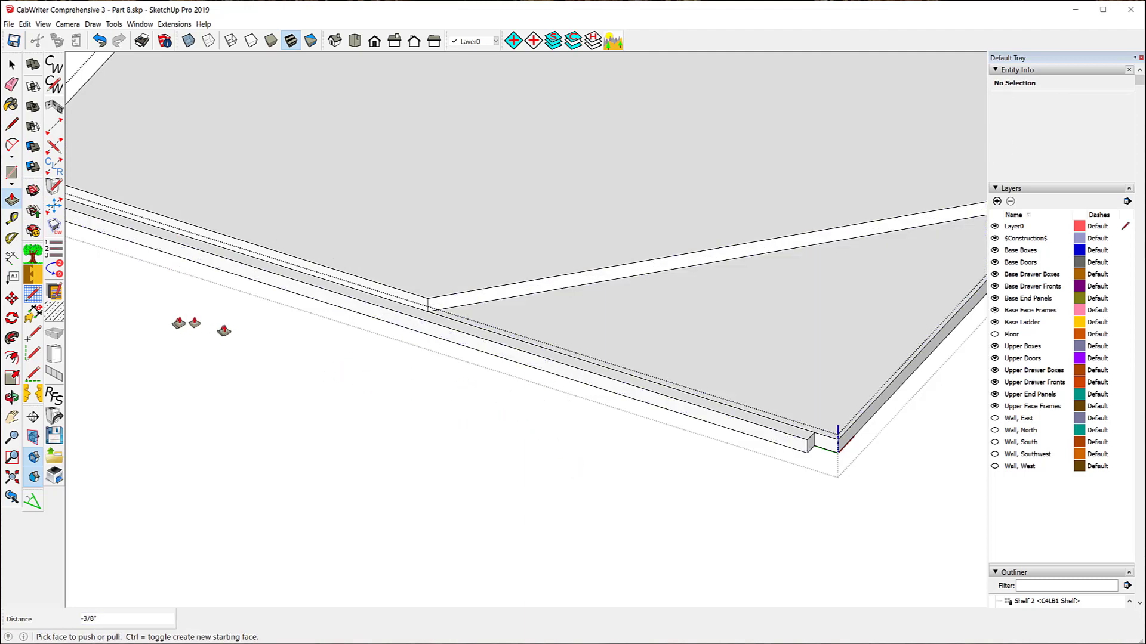
Step: Add a guide collinear with the angled cut edge and draw a line about 31/64 inch long along it across the side tongue
click(11, 222)
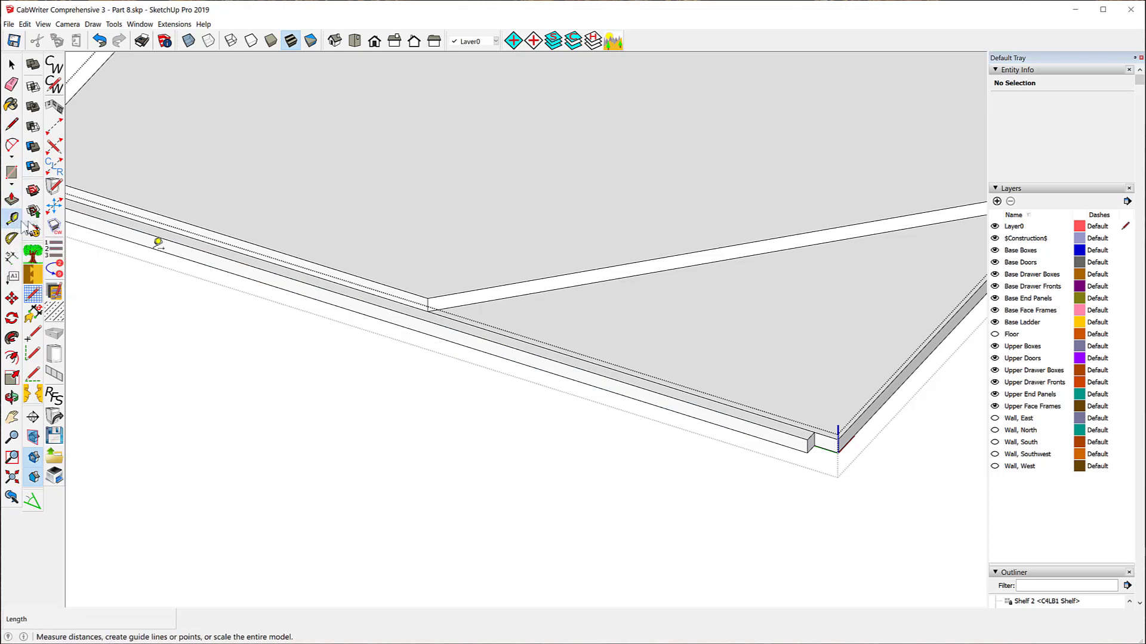
click(494, 298)
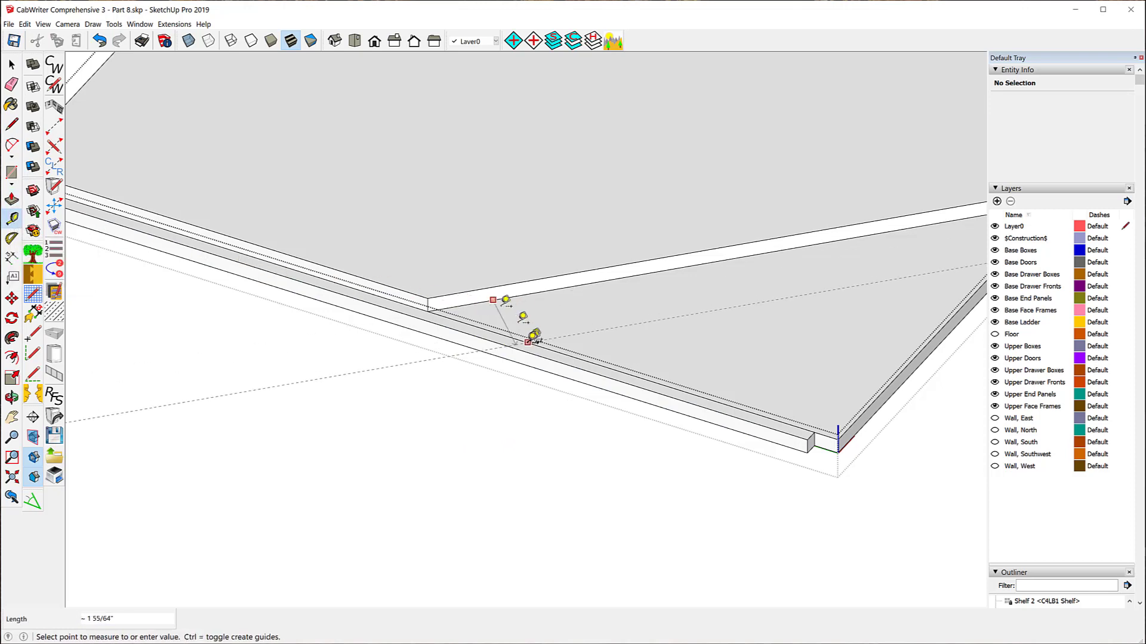
scroll(394, 325, up, 4)
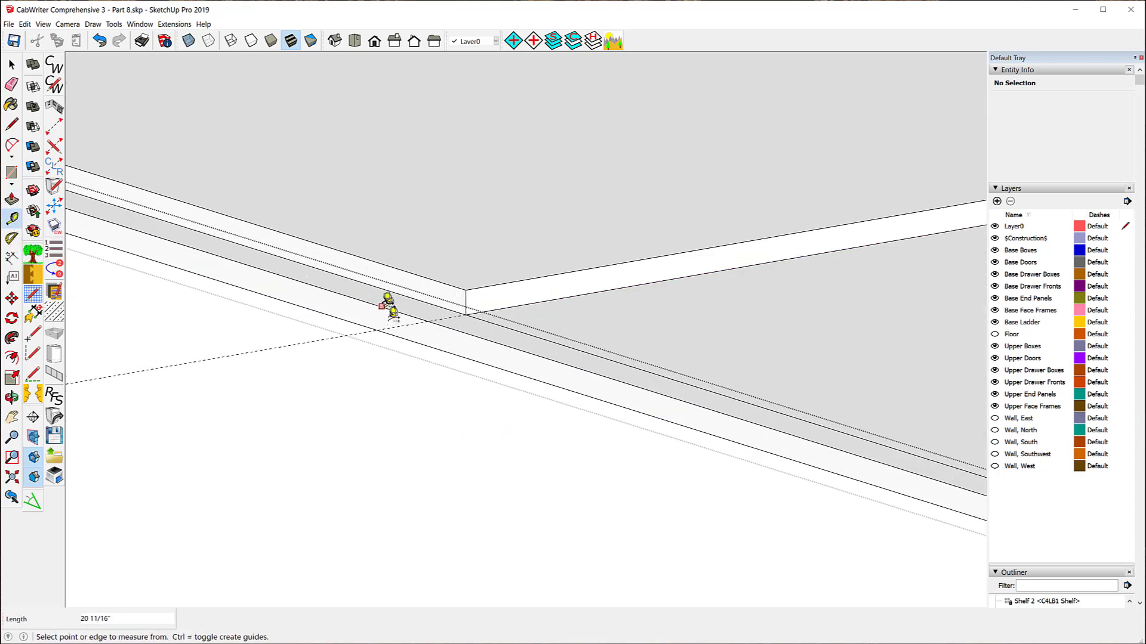
click(12, 124)
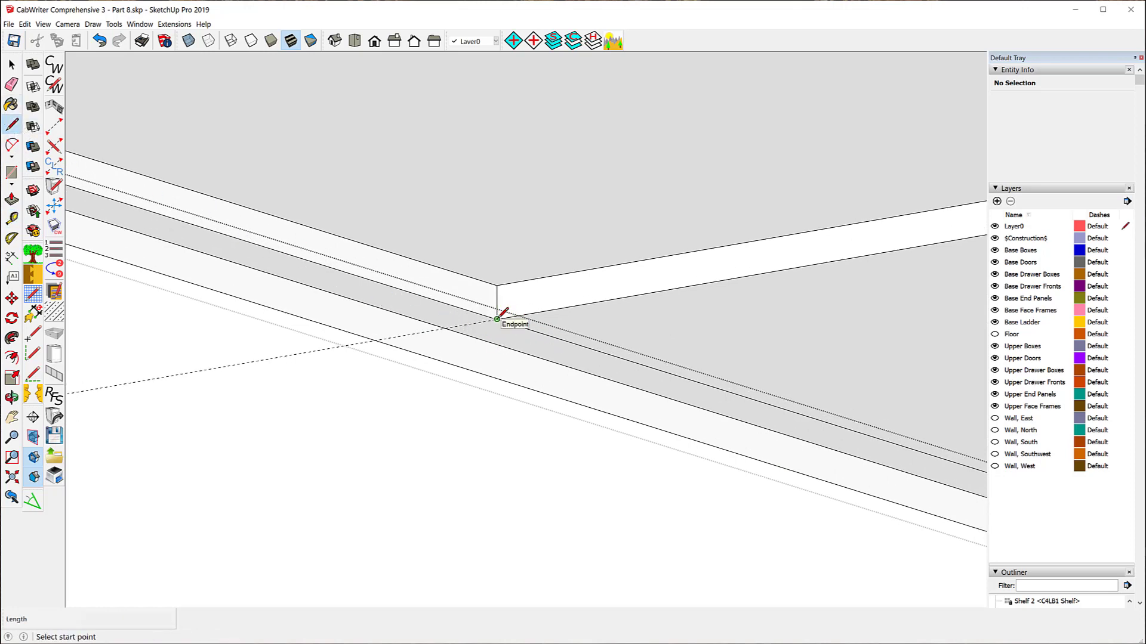
drag(497, 318, 451, 321)
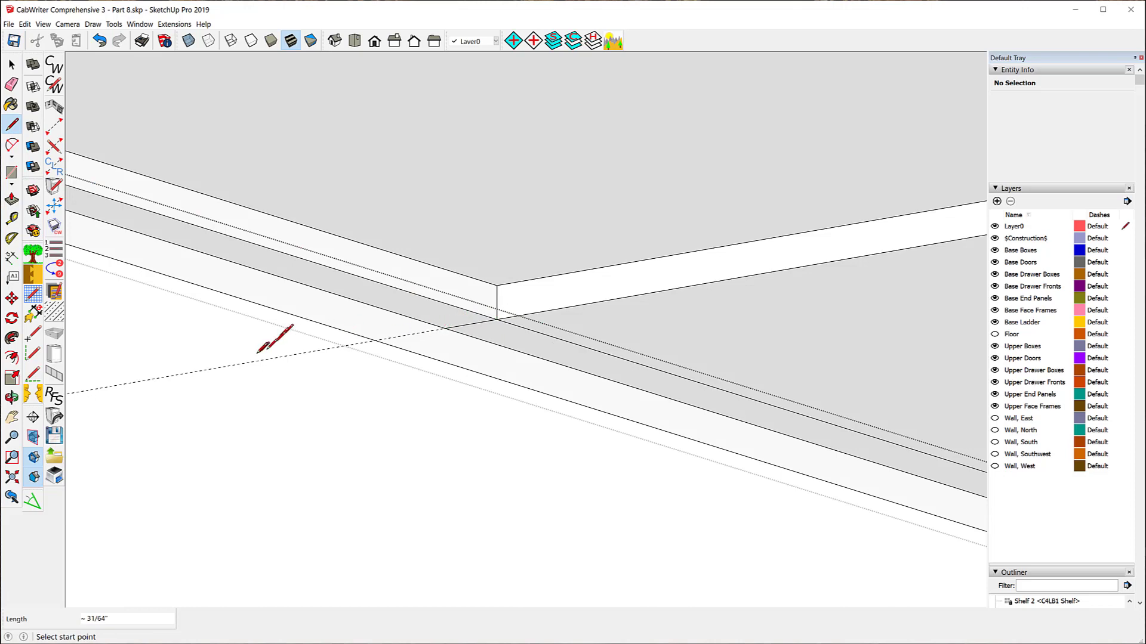
Step: Push the tongue section beyond the angled line down 3/8 inch, and push the remaining corner triangle through 3/8 inch to remove it
scroll(257, 352, down, 2)
scroll(307, 316, down, 2)
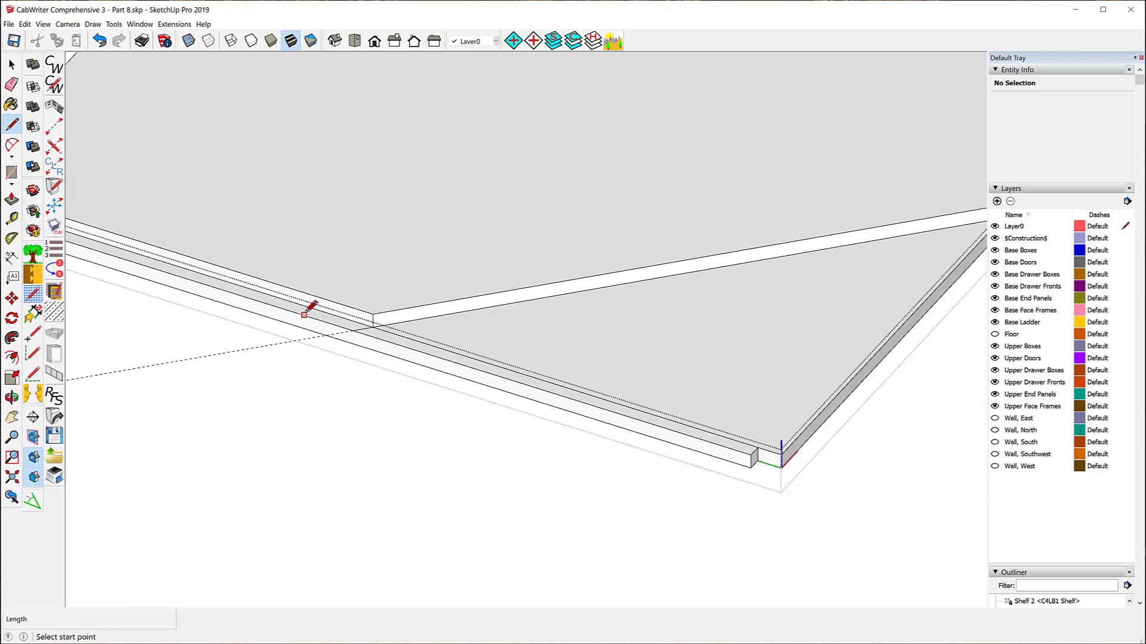
click(11, 199)
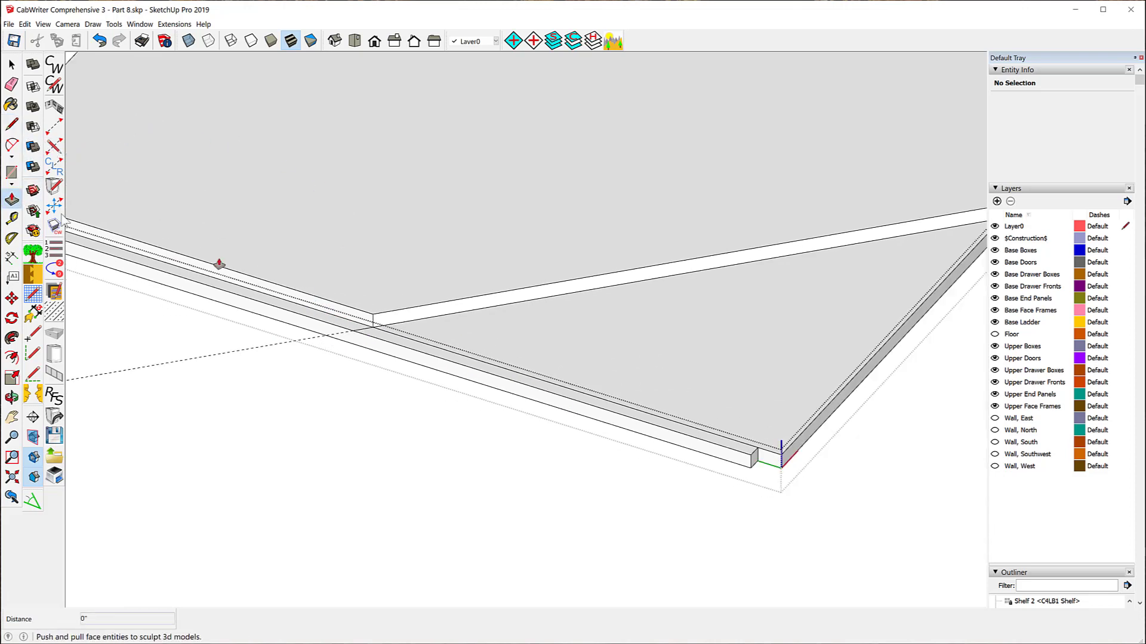
click(421, 353)
click(418, 373)
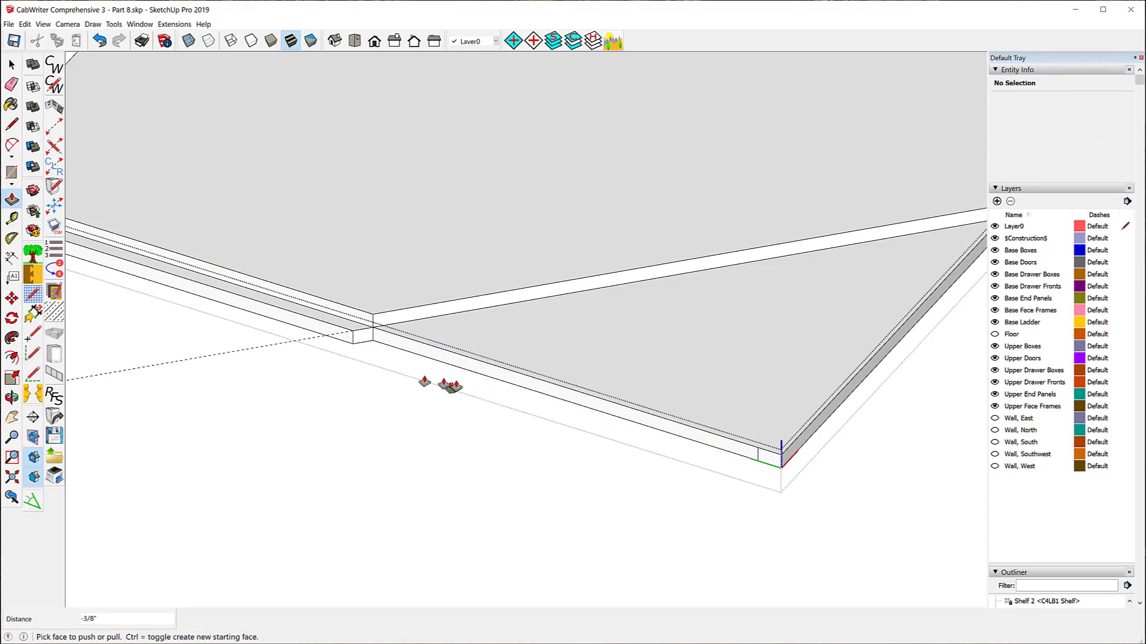
click(554, 354)
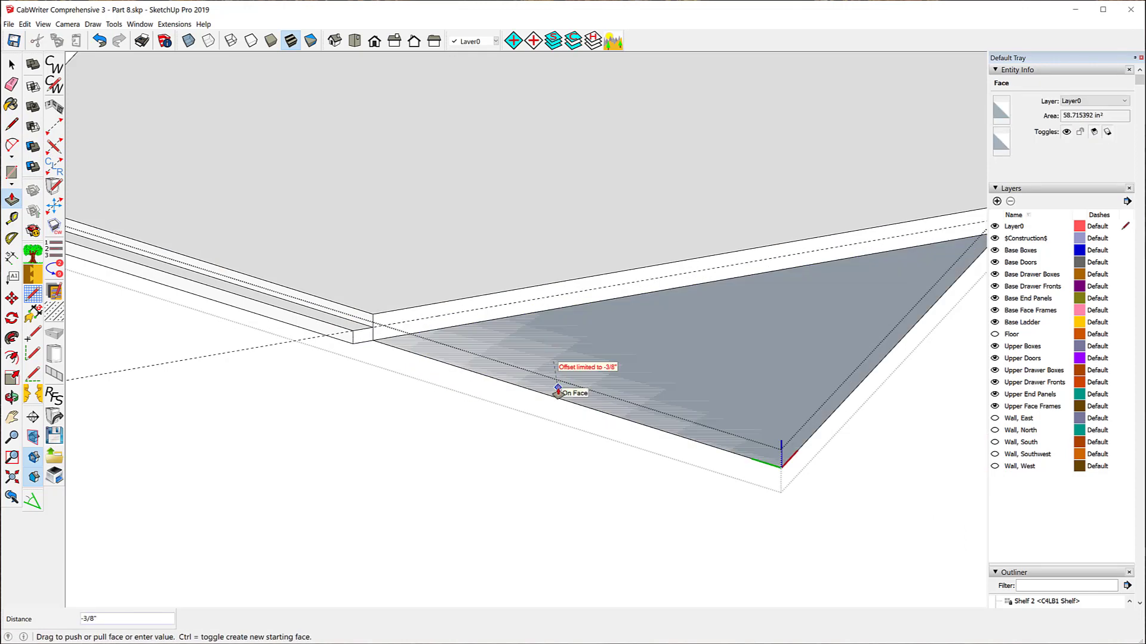
click(558, 392)
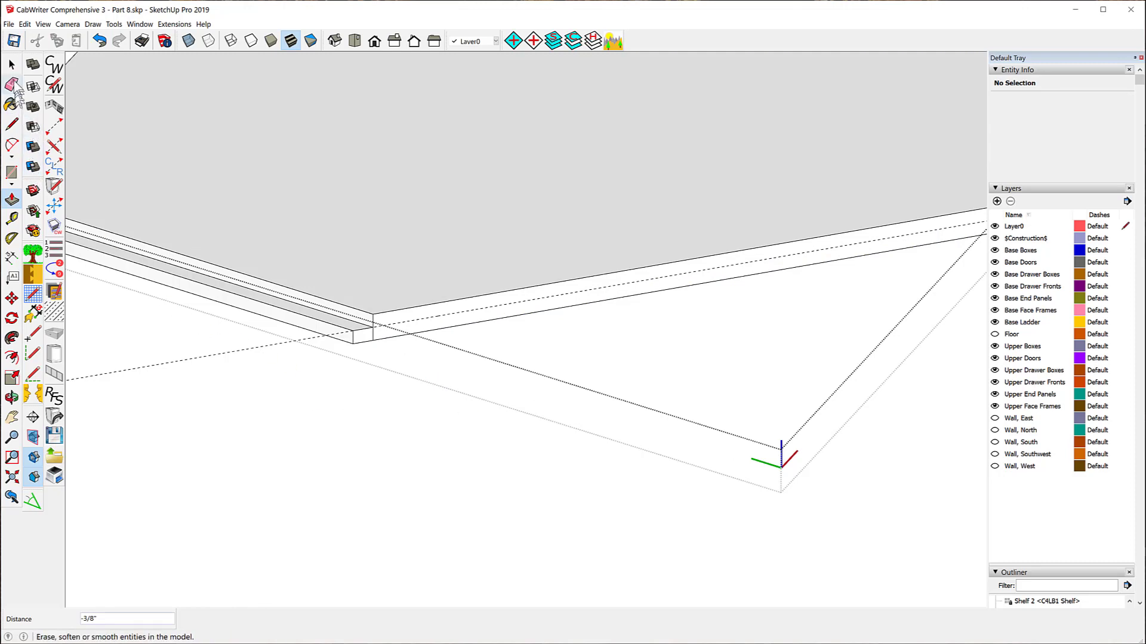
Step: Erase the leftover vertical edge on the angled face, delete the guide inside the top component, and finish editing it
click(12, 85)
scroll(388, 349, up, 5)
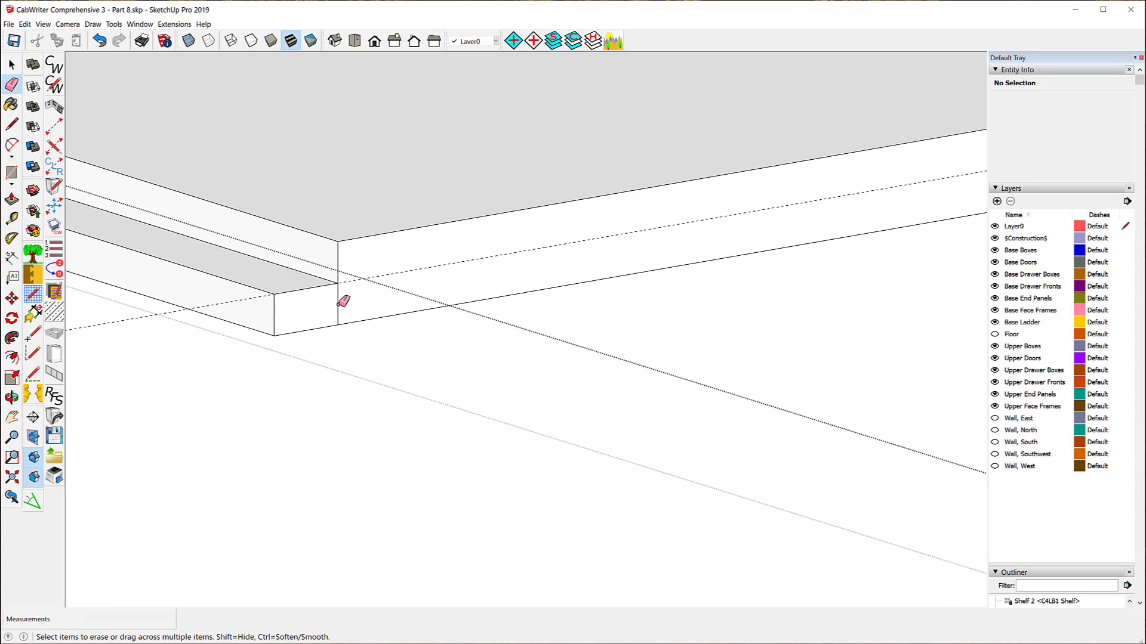
drag(339, 304, 338, 305)
scroll(342, 301, down, 10)
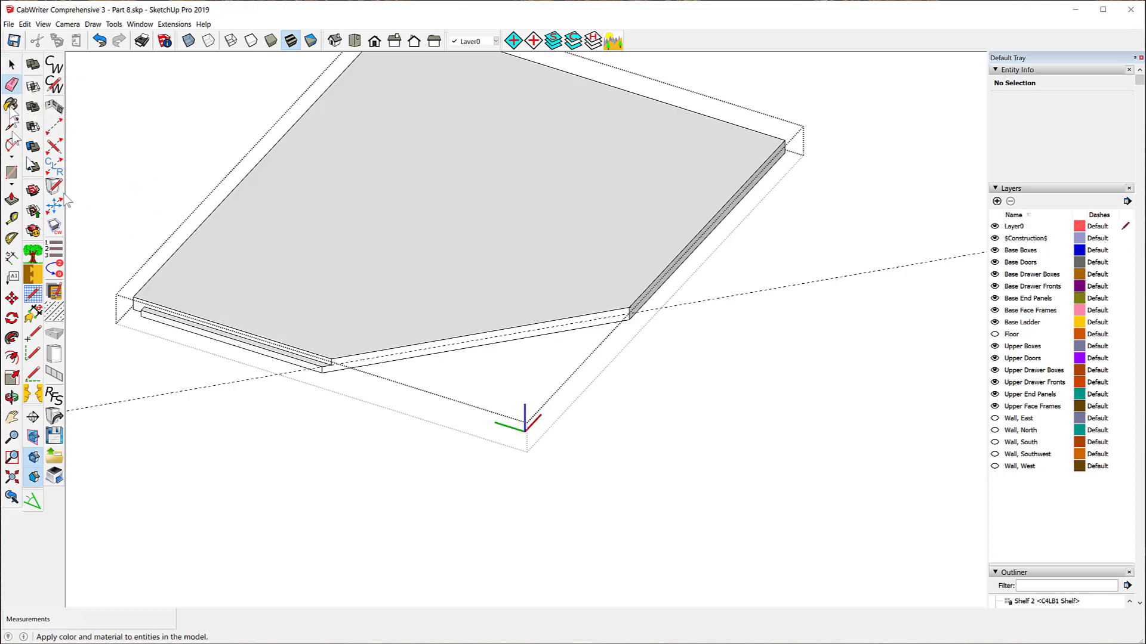
click(11, 65)
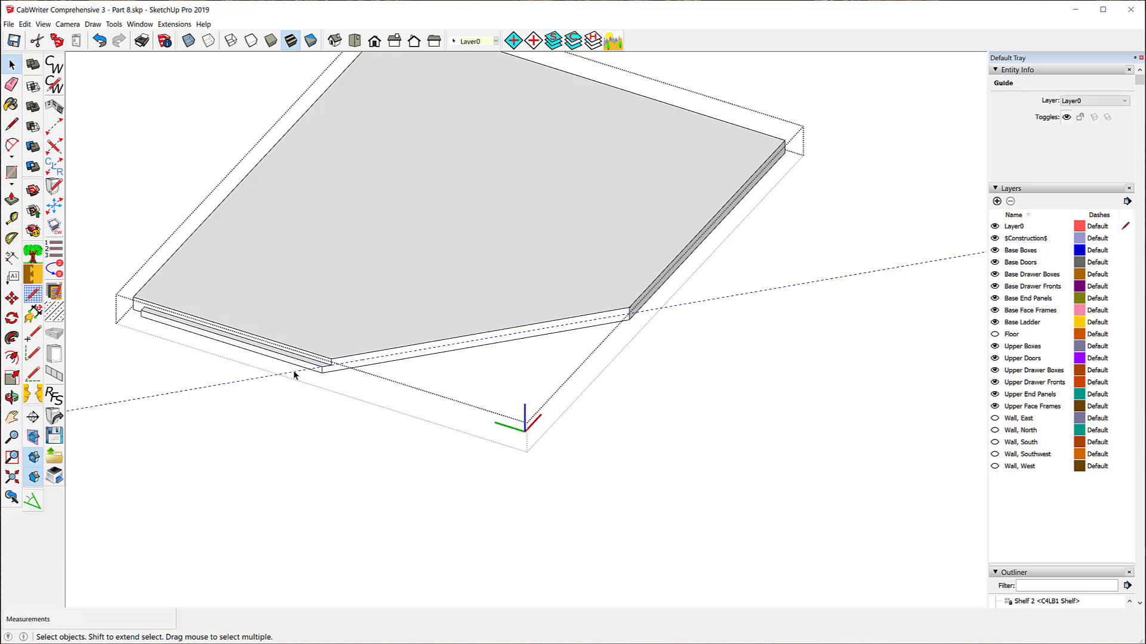
click(292, 371)
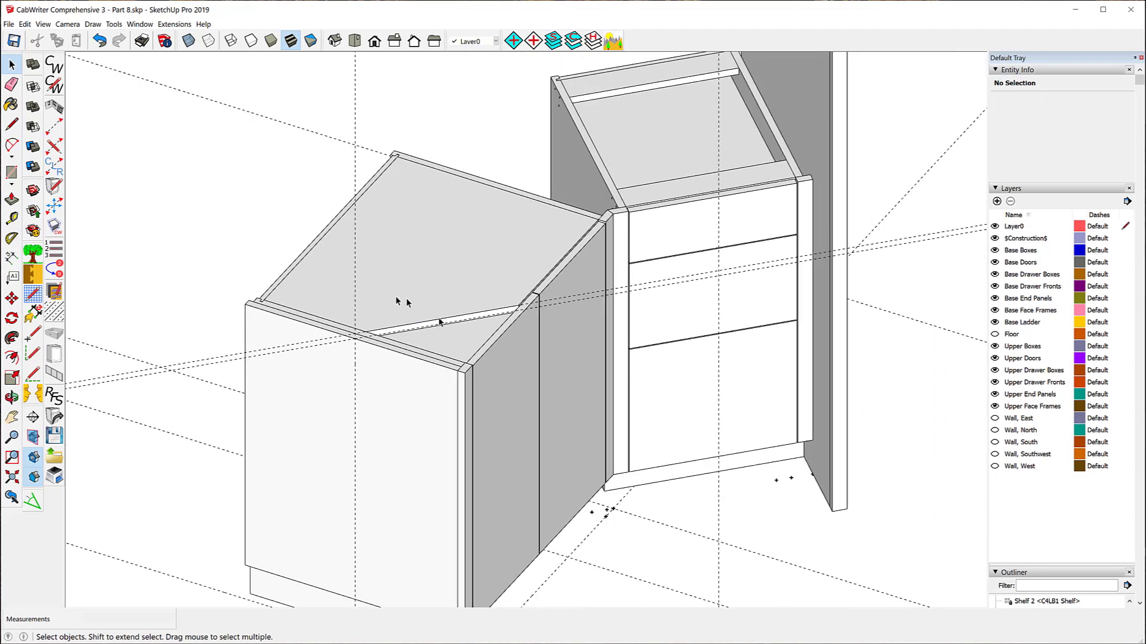
Step: Hide all layers and turn the Base Boxes layer back on
middle_drag(564, 409, 332, 340)
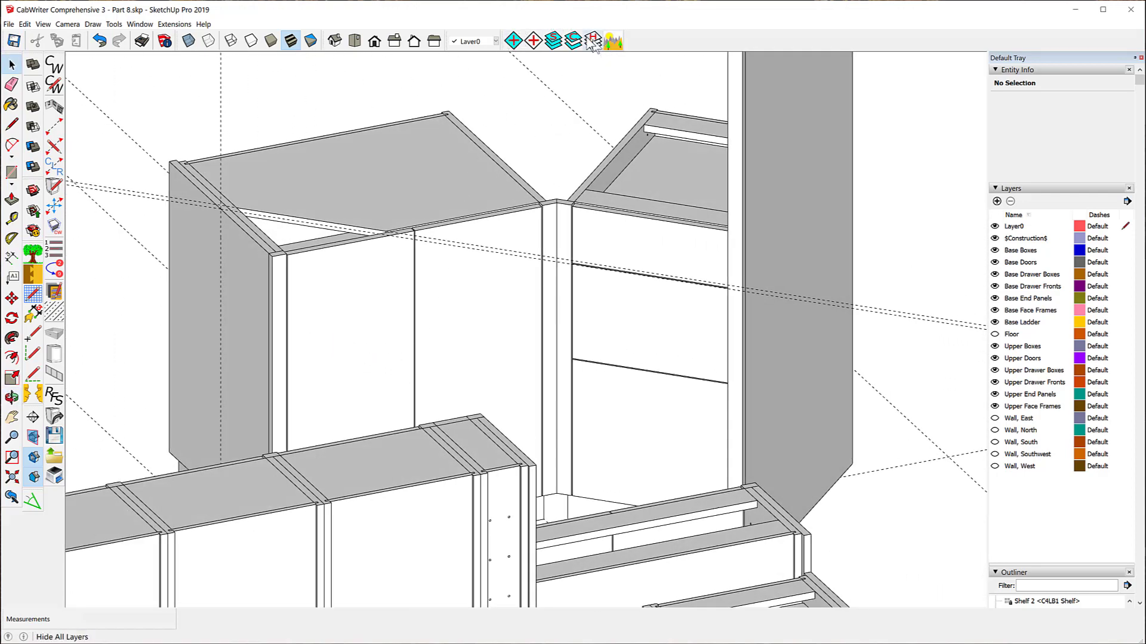
click(589, 43)
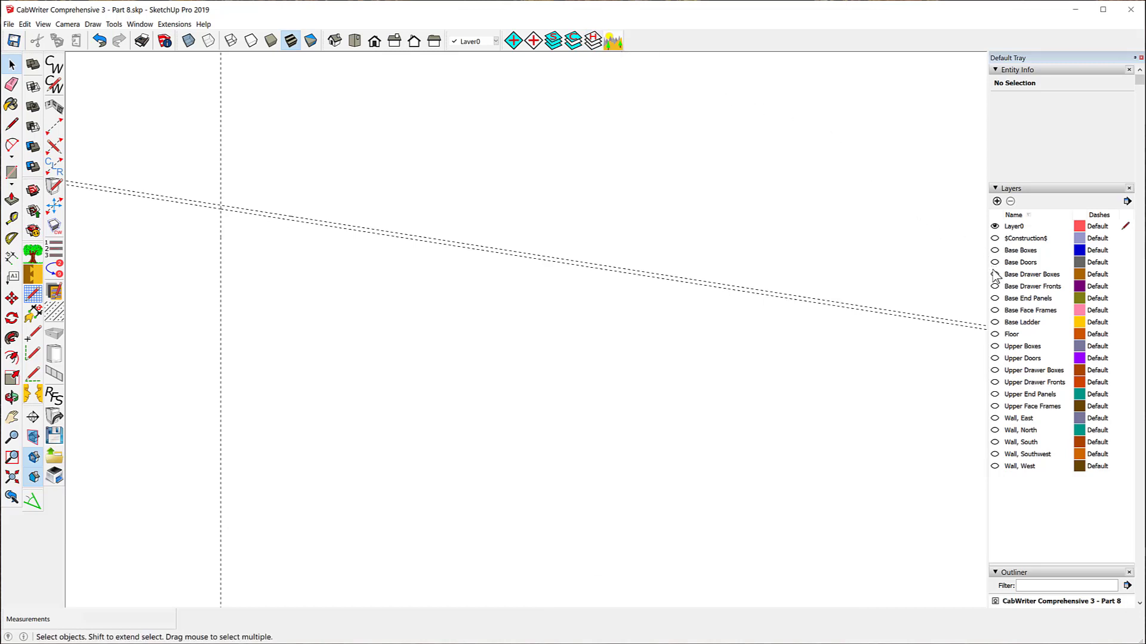
click(994, 250)
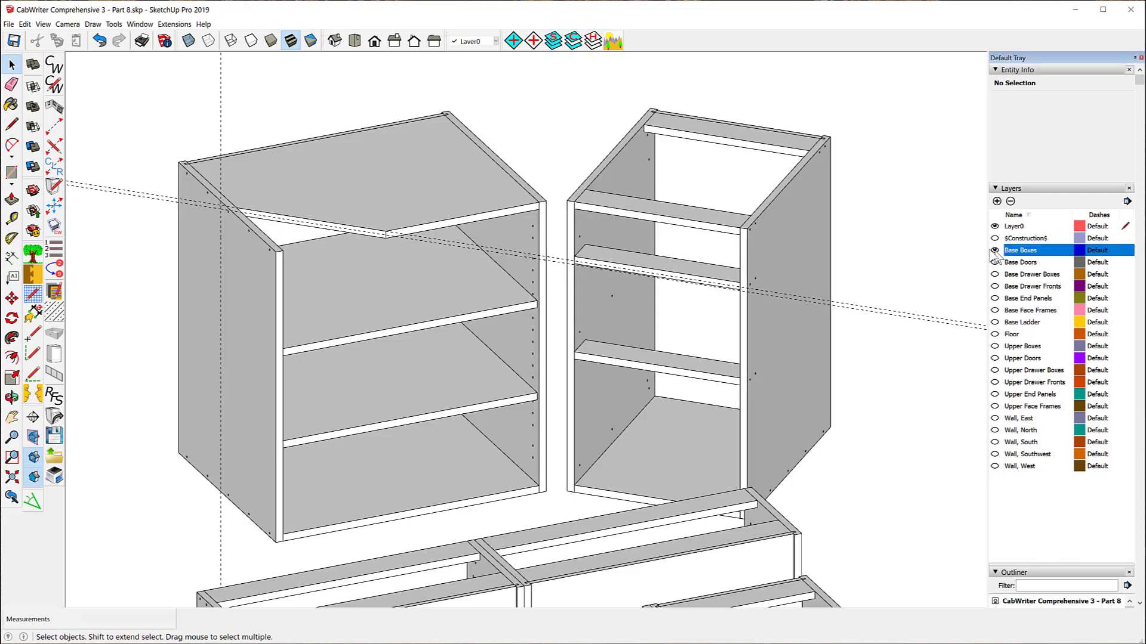
scroll(273, 181, down, 1)
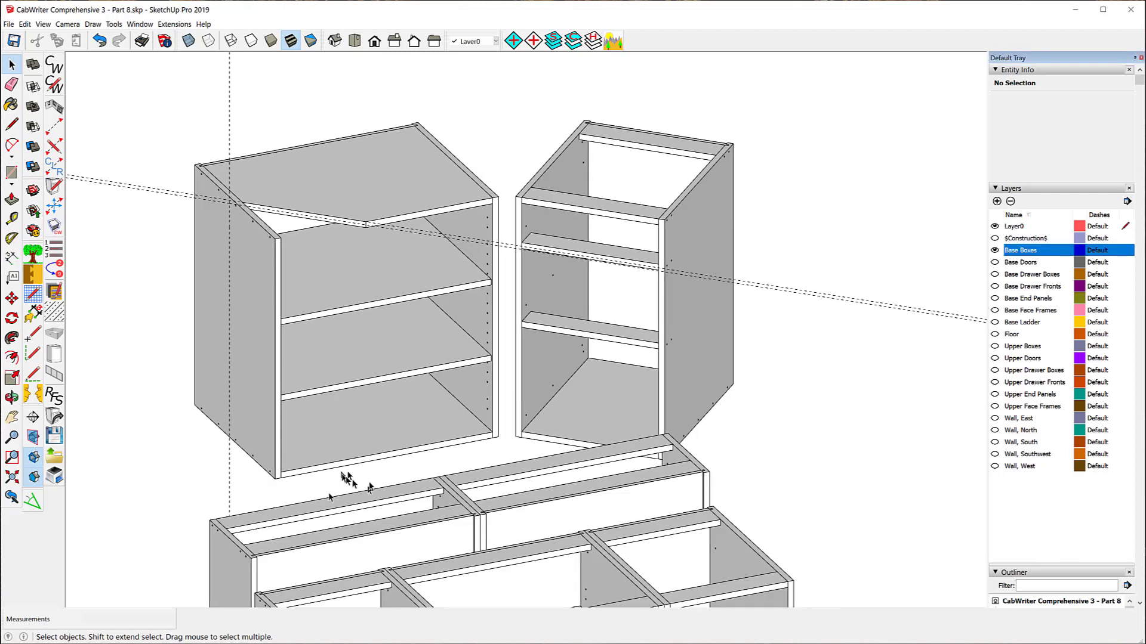
Step: Add a guide parallel to the top's angled edge at the cabinet bottom and place a construction point where it crosses the bottom's front edge
click(12, 219)
scroll(332, 199, up, 5)
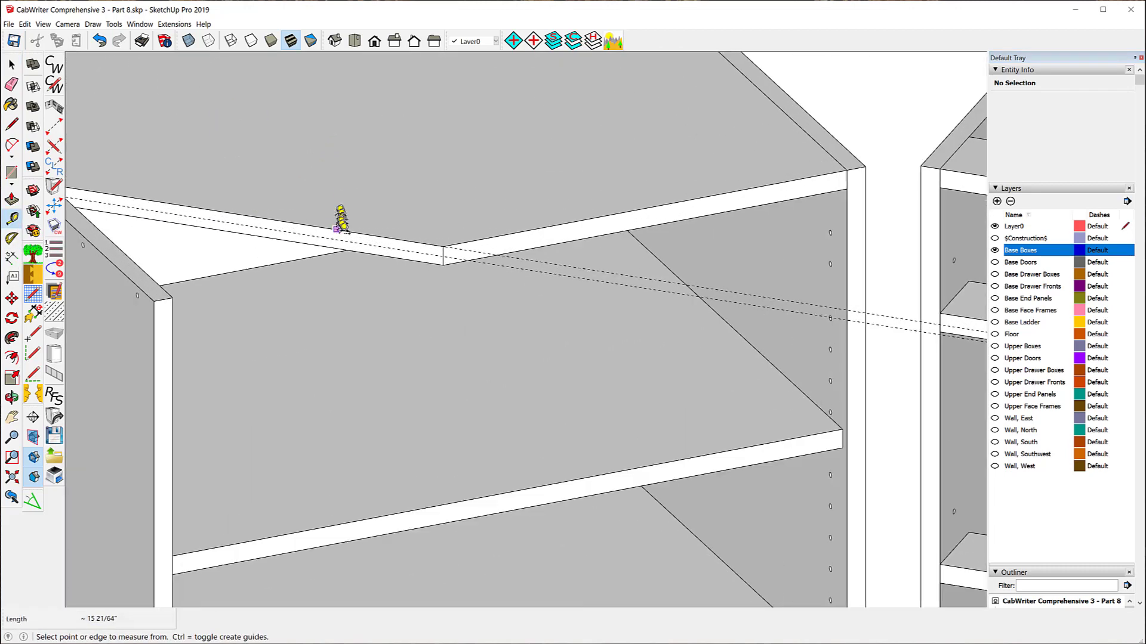
click(338, 228)
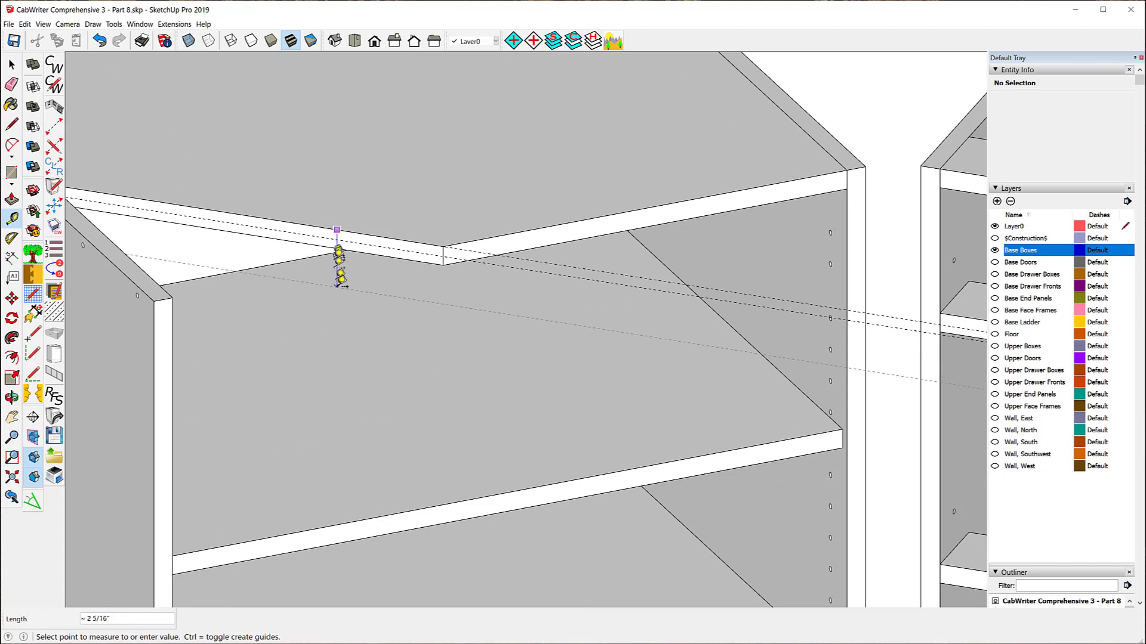
scroll(334, 262, down, 5)
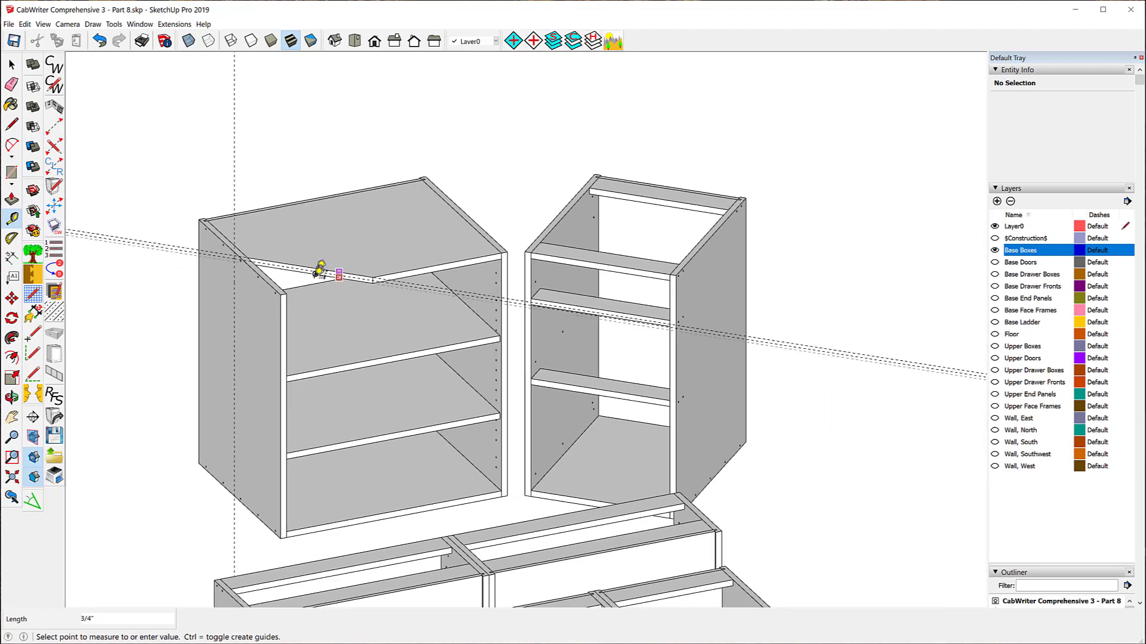
click(397, 506)
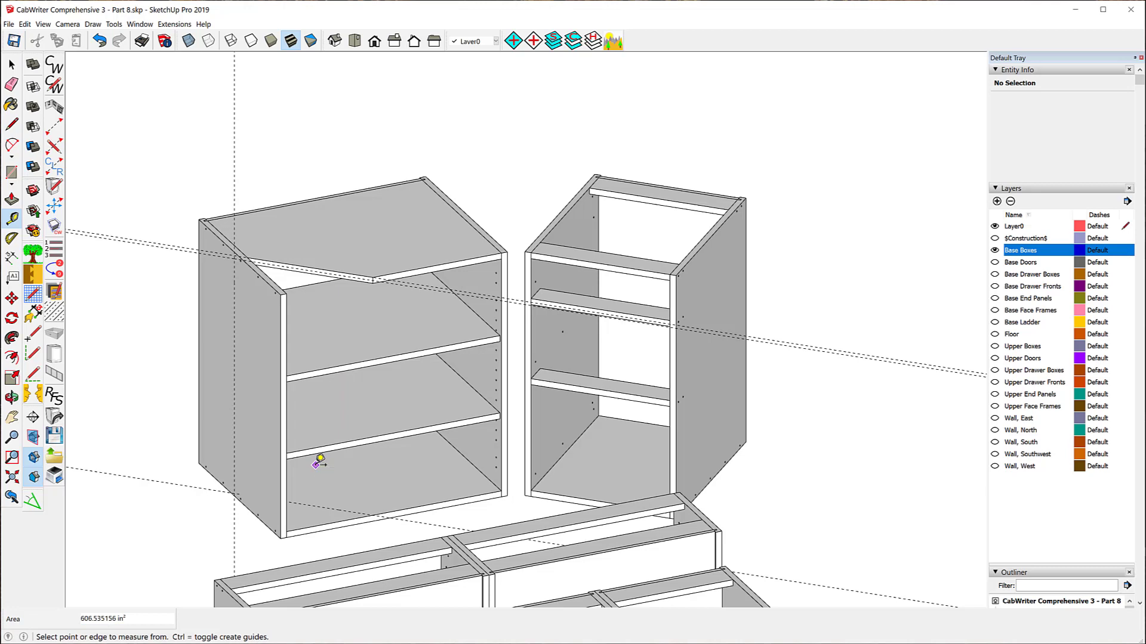
click(29, 338)
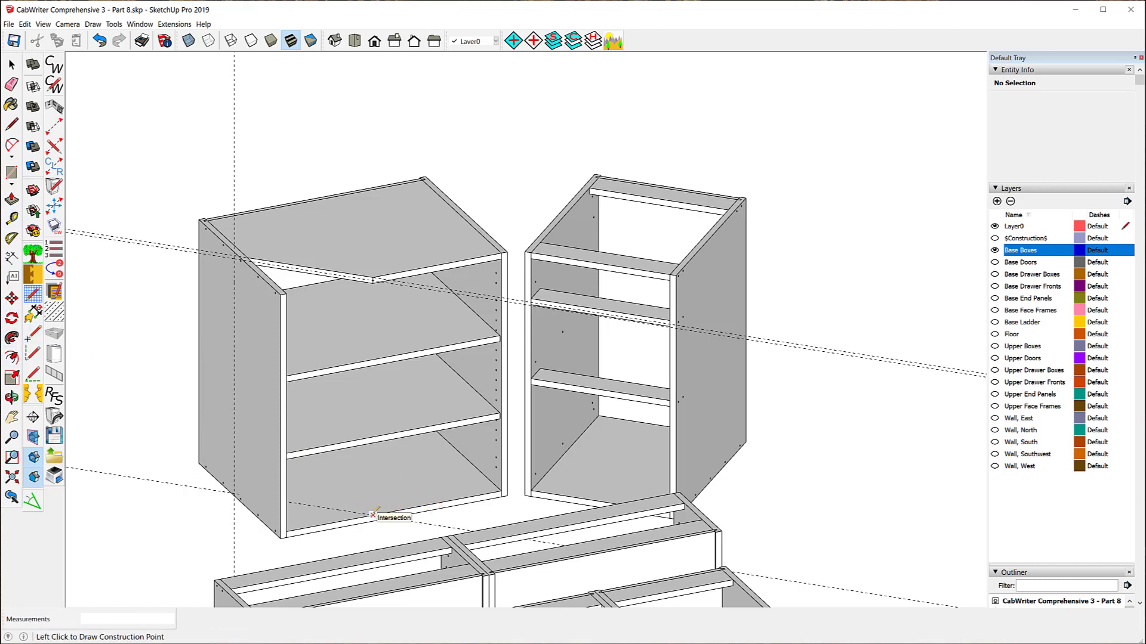
click(373, 515)
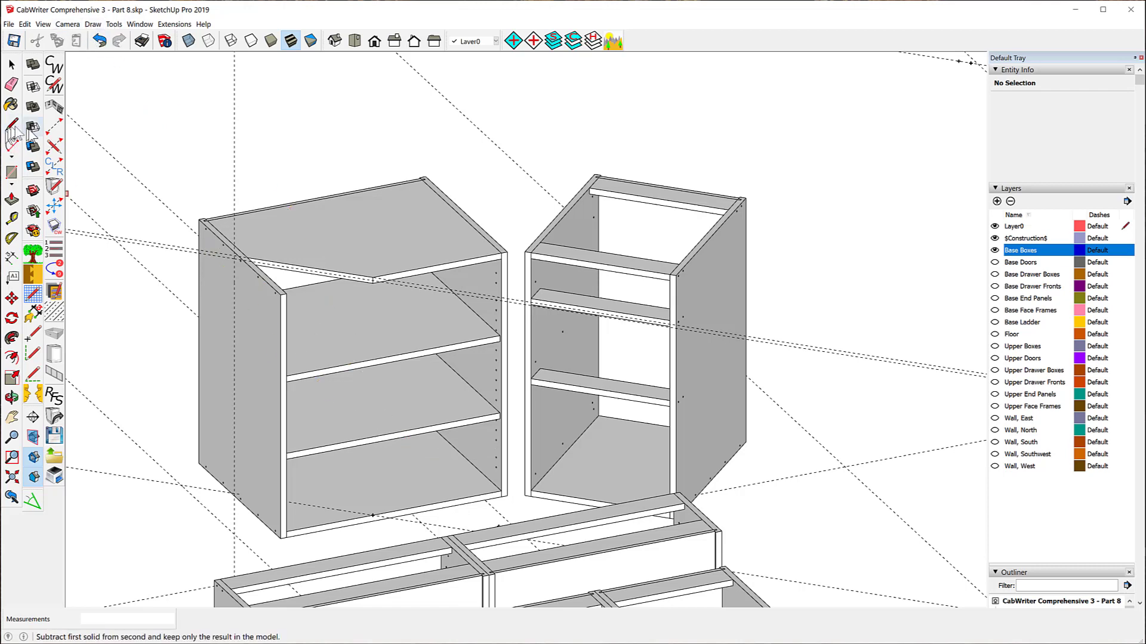
Step: Unlock the angled cabinet's bottom component and open it for editing, zoomed to fill the view
key(space)
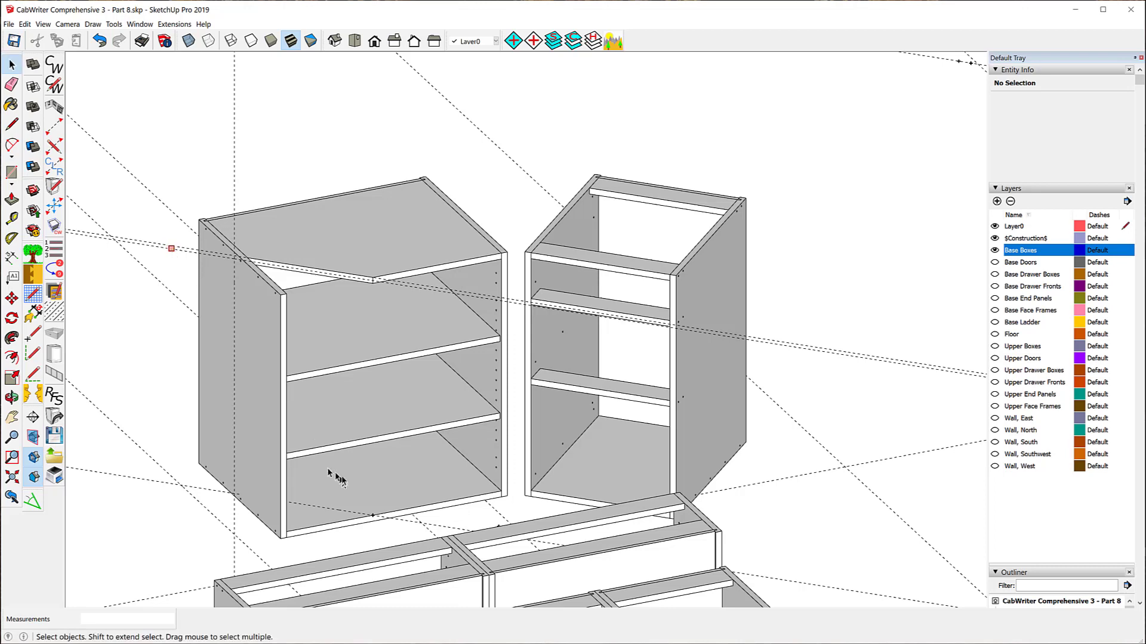
click(340, 476)
right_click(342, 476)
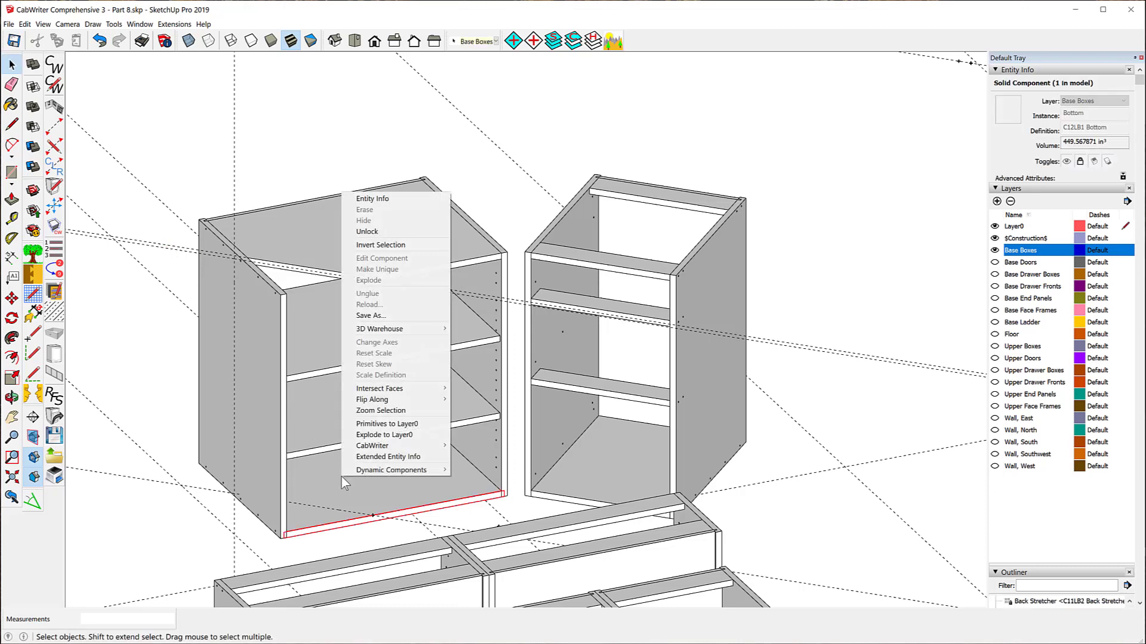
click(366, 232)
right_click(404, 493)
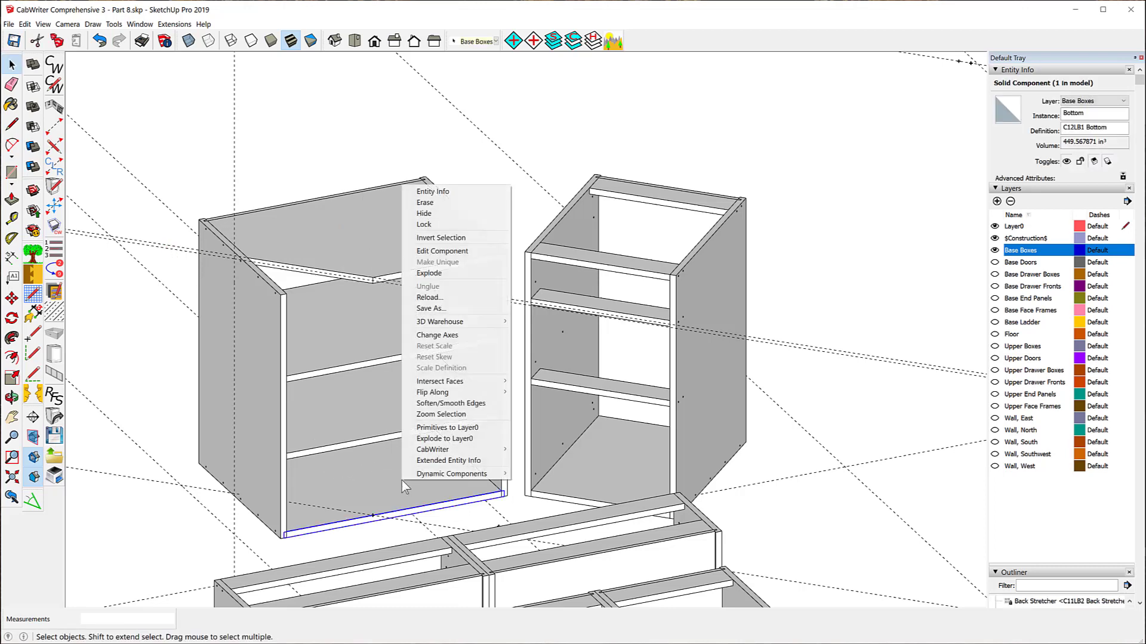
click(442, 251)
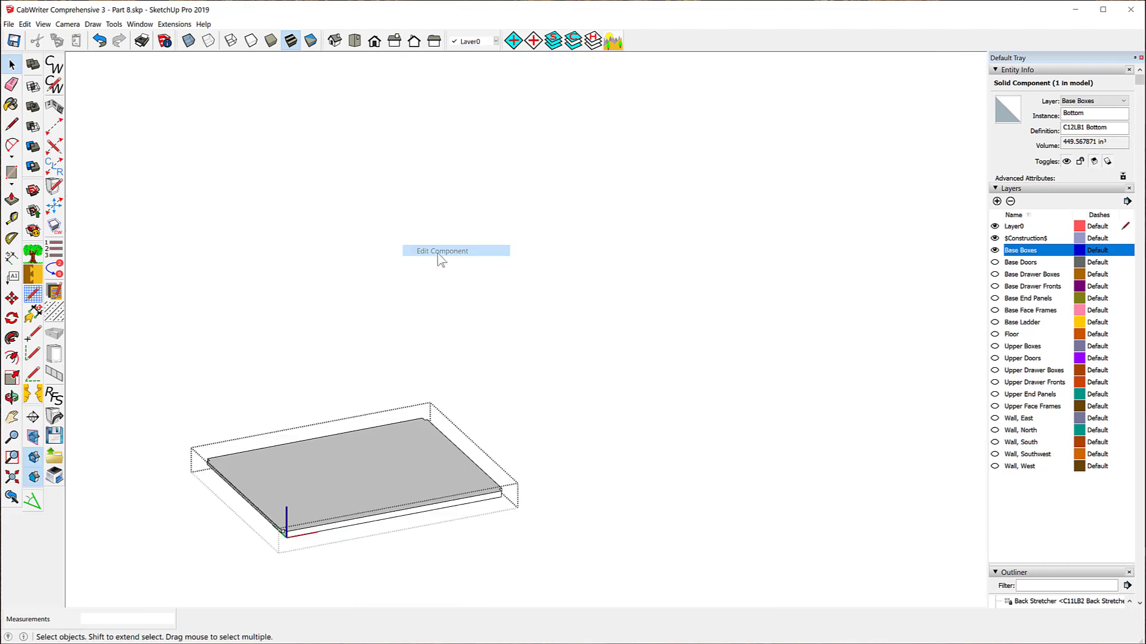
key(shift+z)
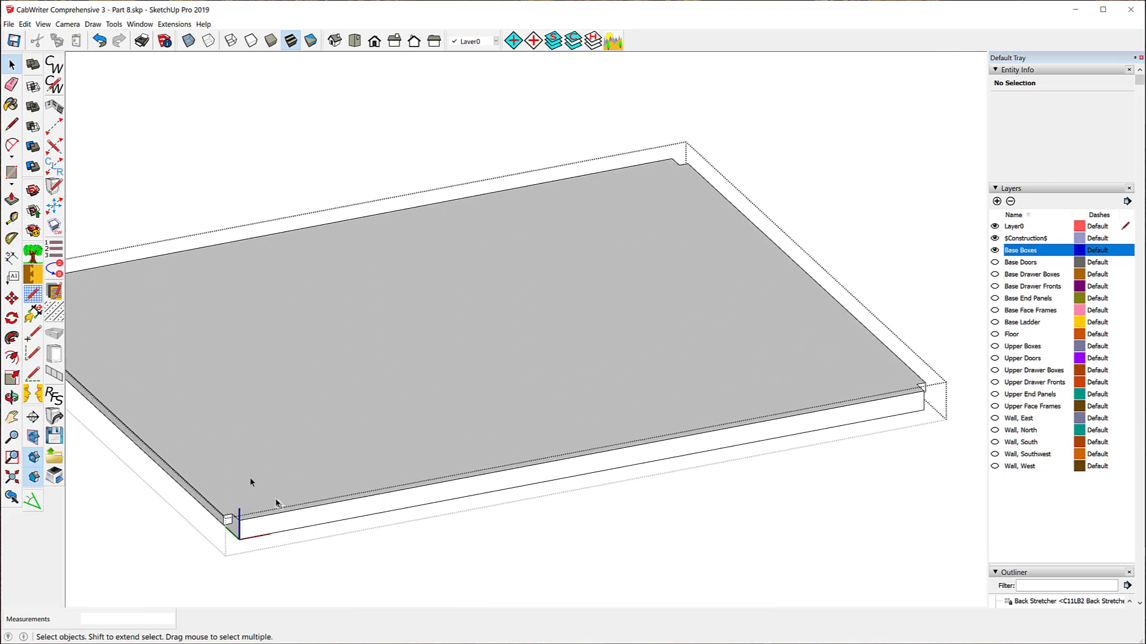
Step: Show the rest of the model and place a 45-degree guide inside the bottom component from the construction point on its front edge
click(43, 24)
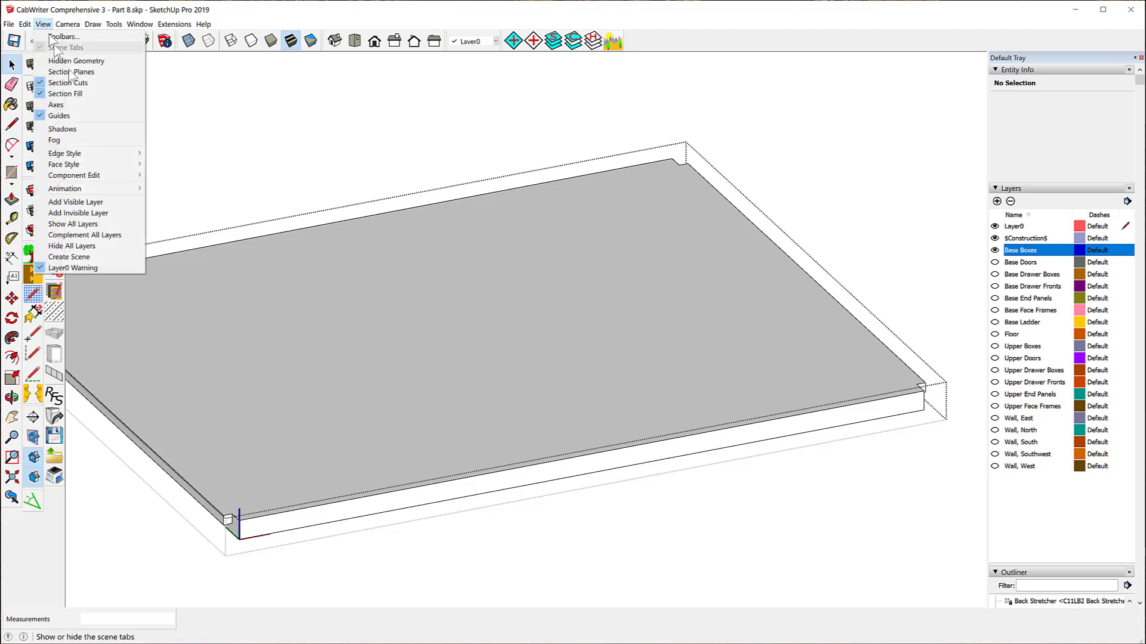
mouse_move(107, 190)
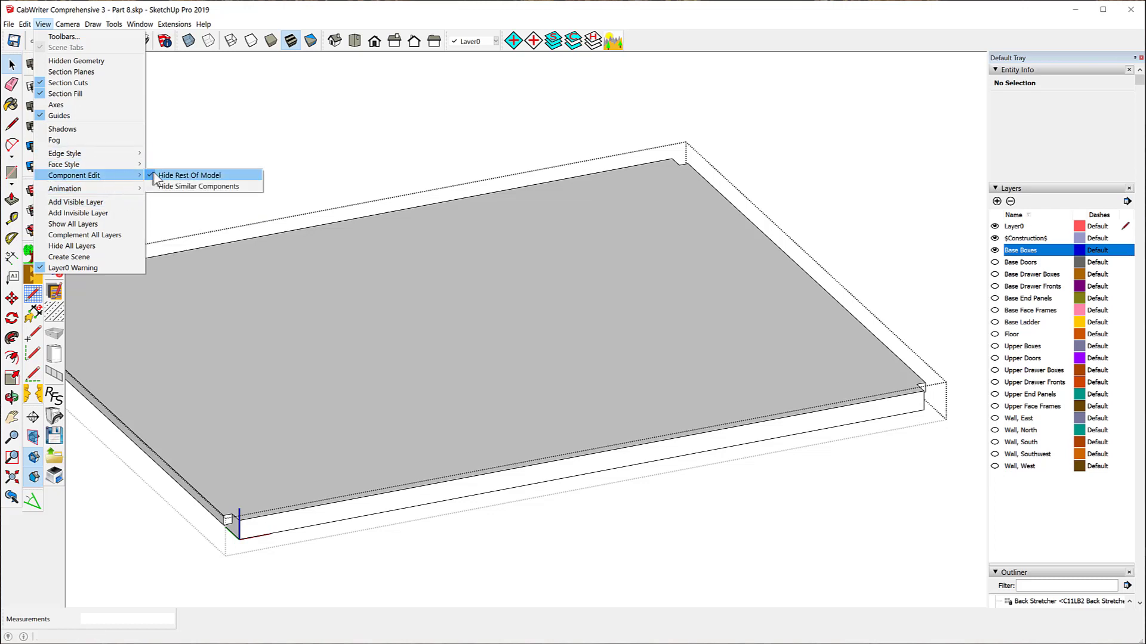
click(180, 175)
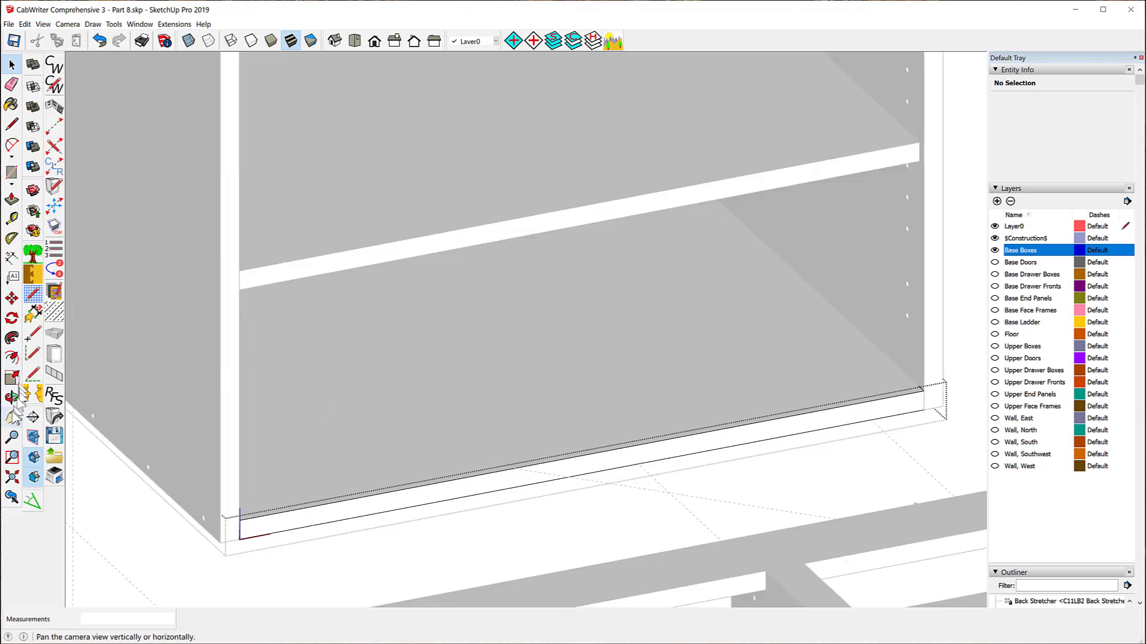
click(11, 240)
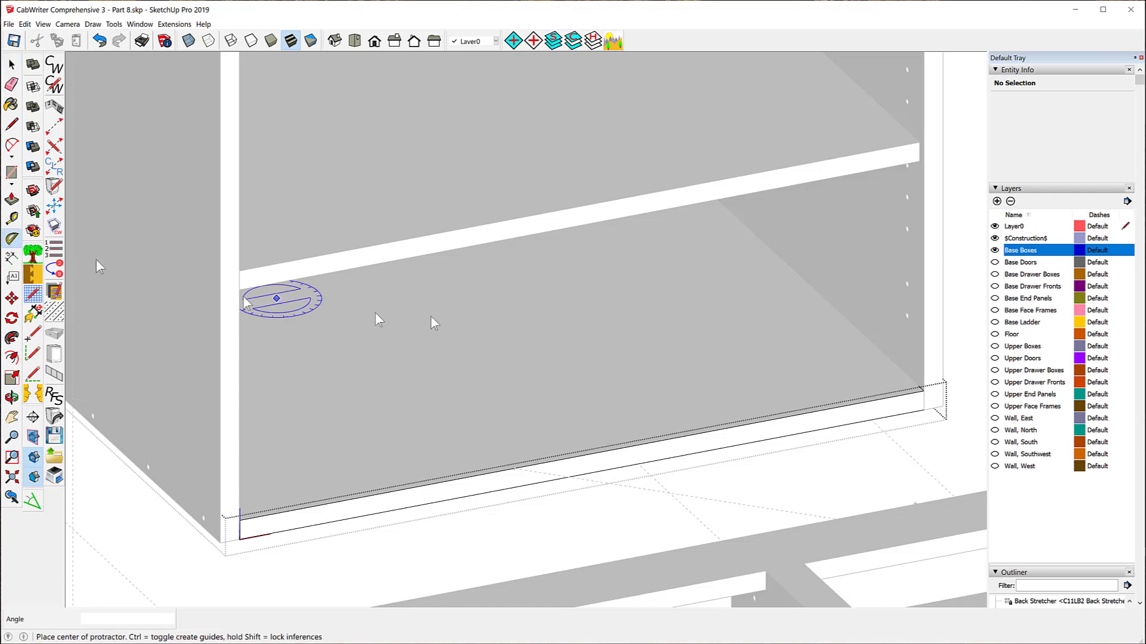
click(514, 469)
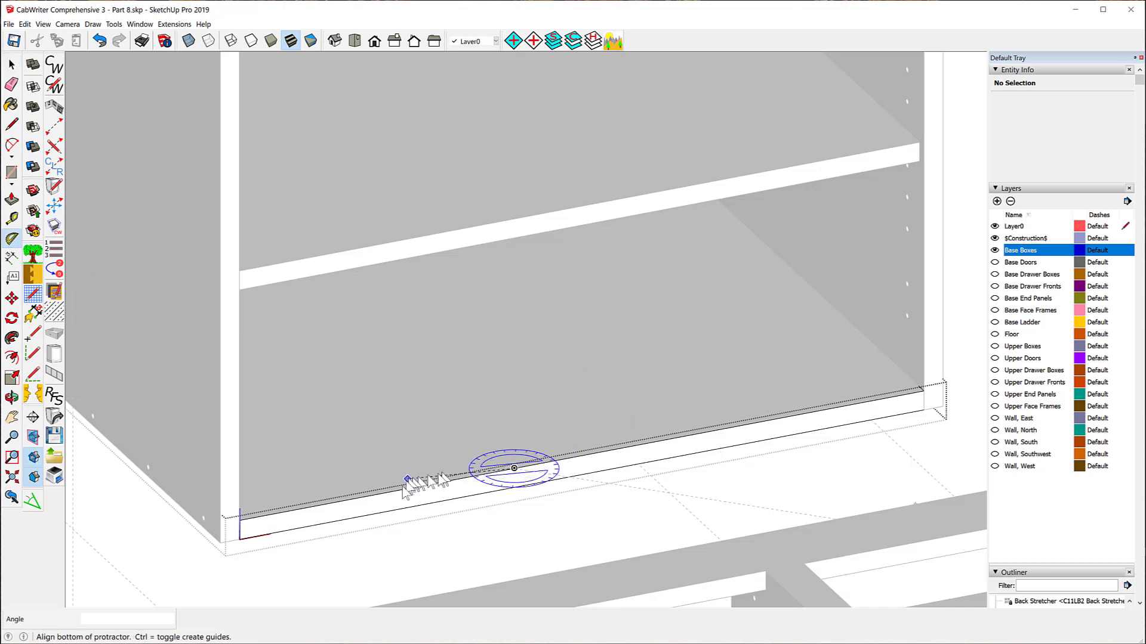
click(394, 491)
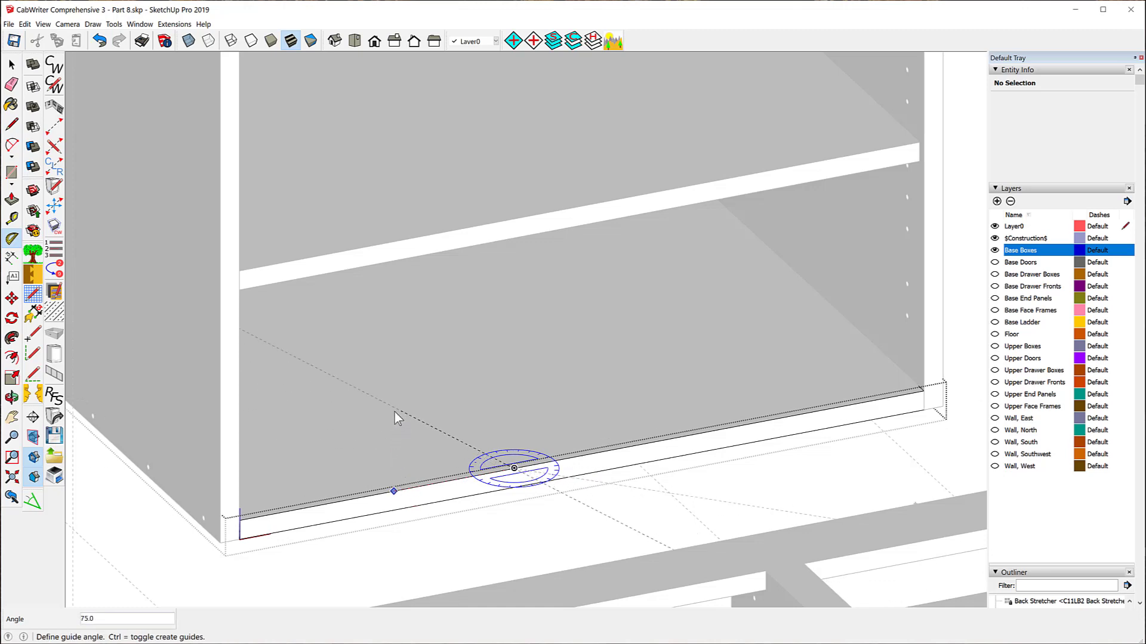
text(45)
key(Return)
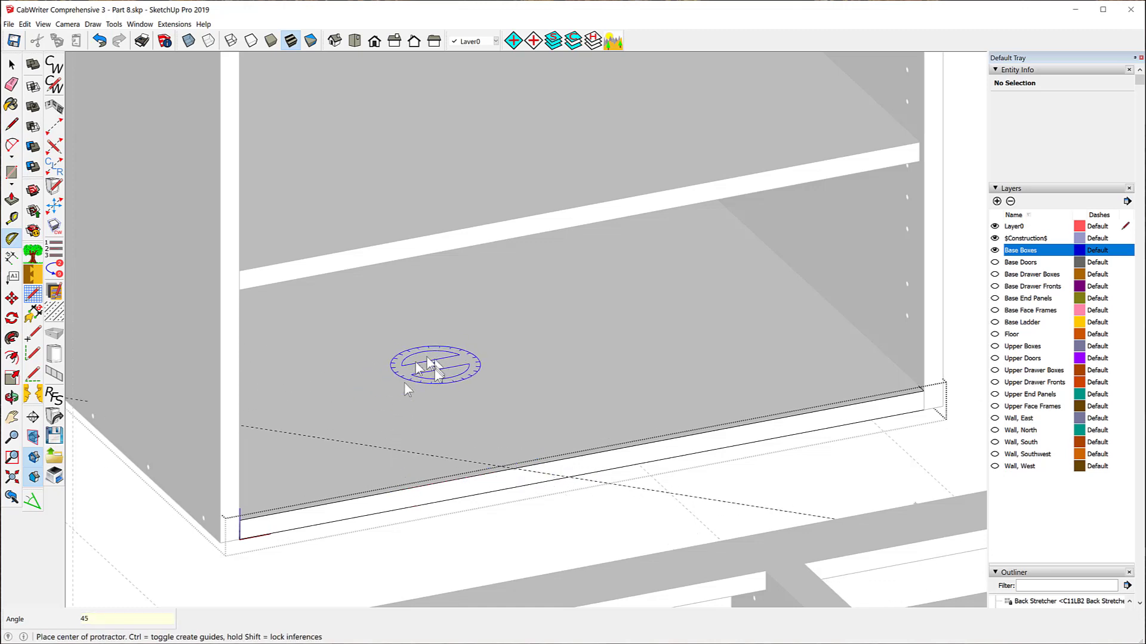
Step: Hide the rest of the model and draw a line along the 45-degree guide across the bottom's upper face, from side edge to front edge
click(44, 25)
mouse_move(85, 176)
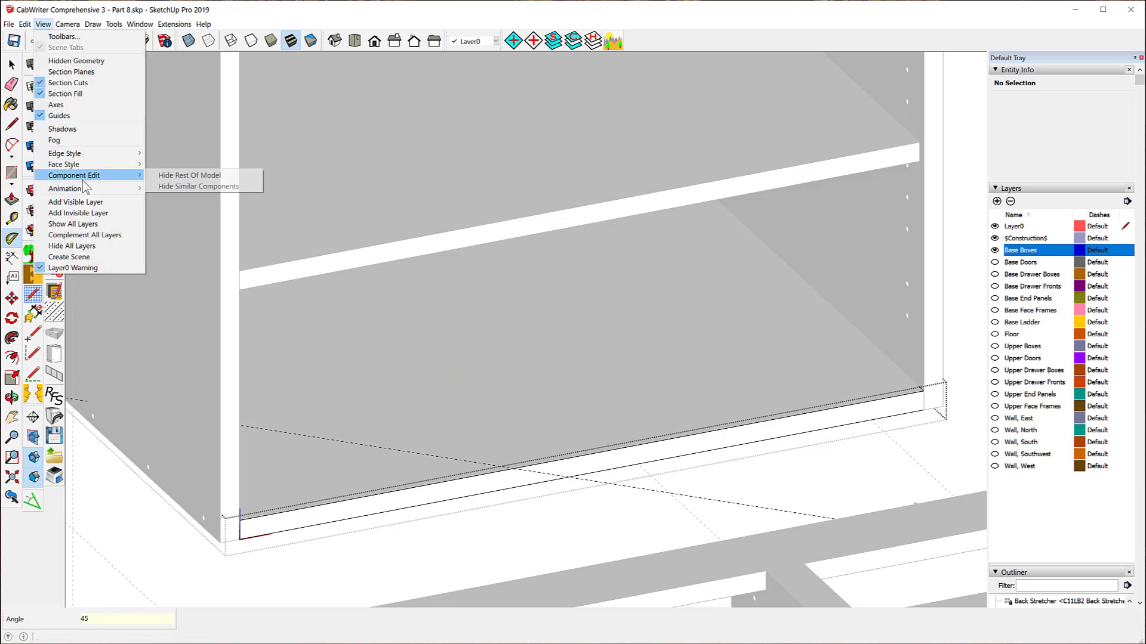
click(182, 177)
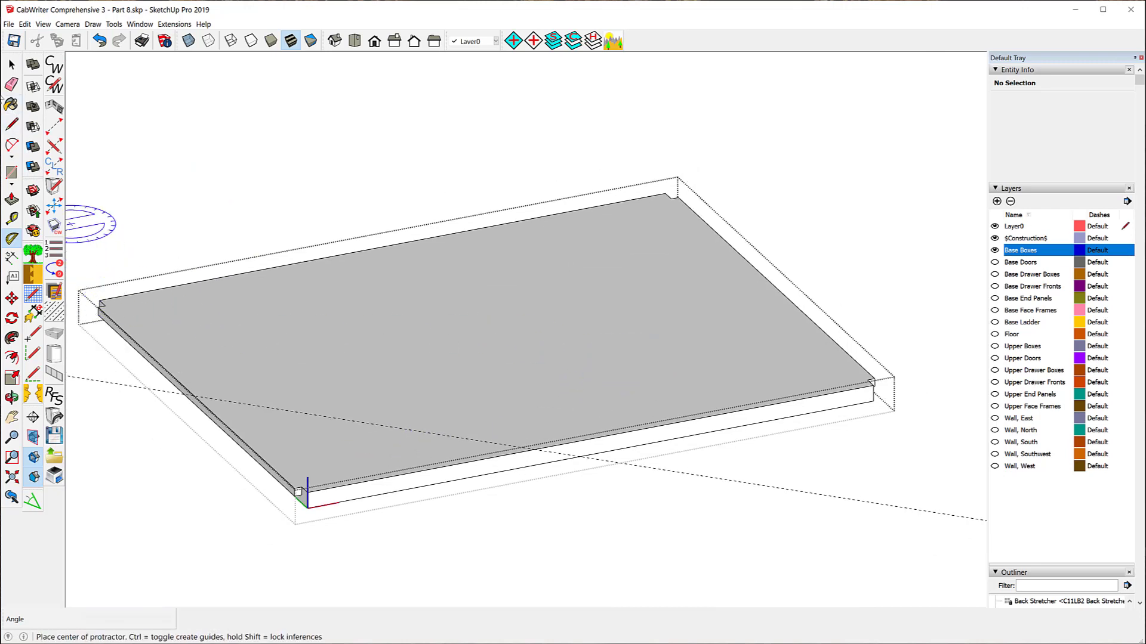
click(11, 126)
scroll(215, 394, up, 3)
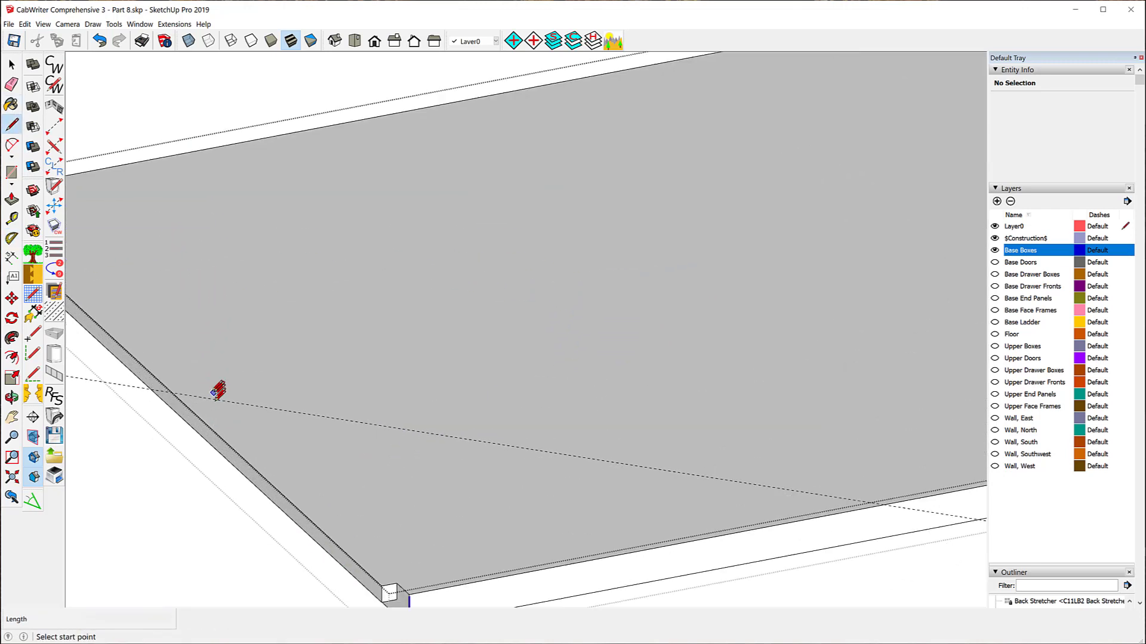
click(172, 392)
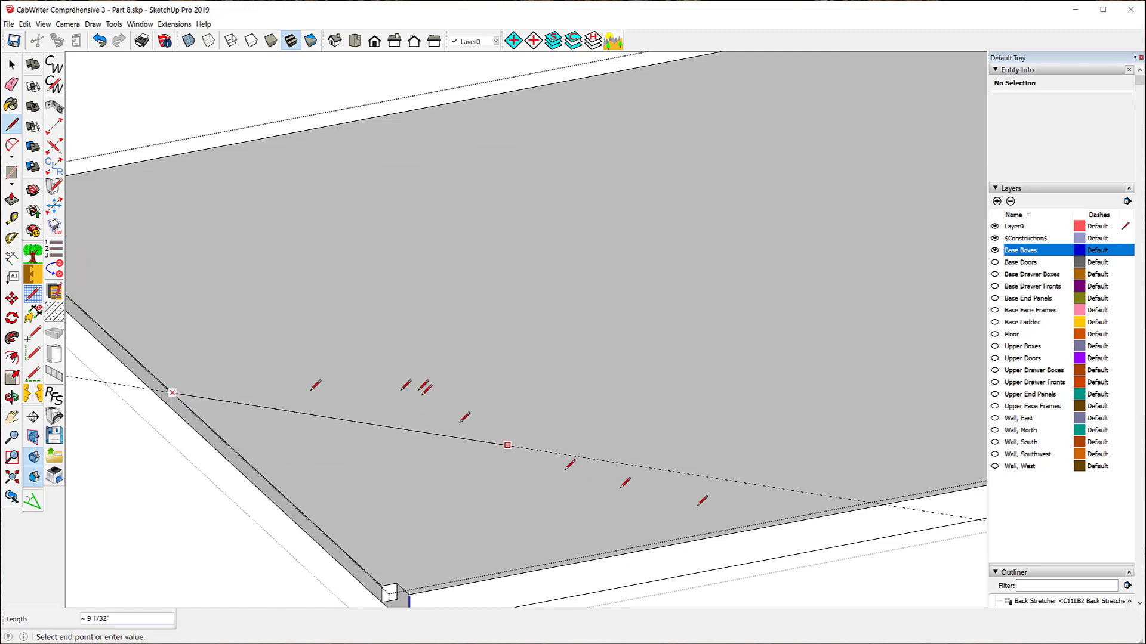
click(884, 504)
Step: Push the triangular front corner of the bottom down through its full thickness to cut it away along the angled line
click(12, 218)
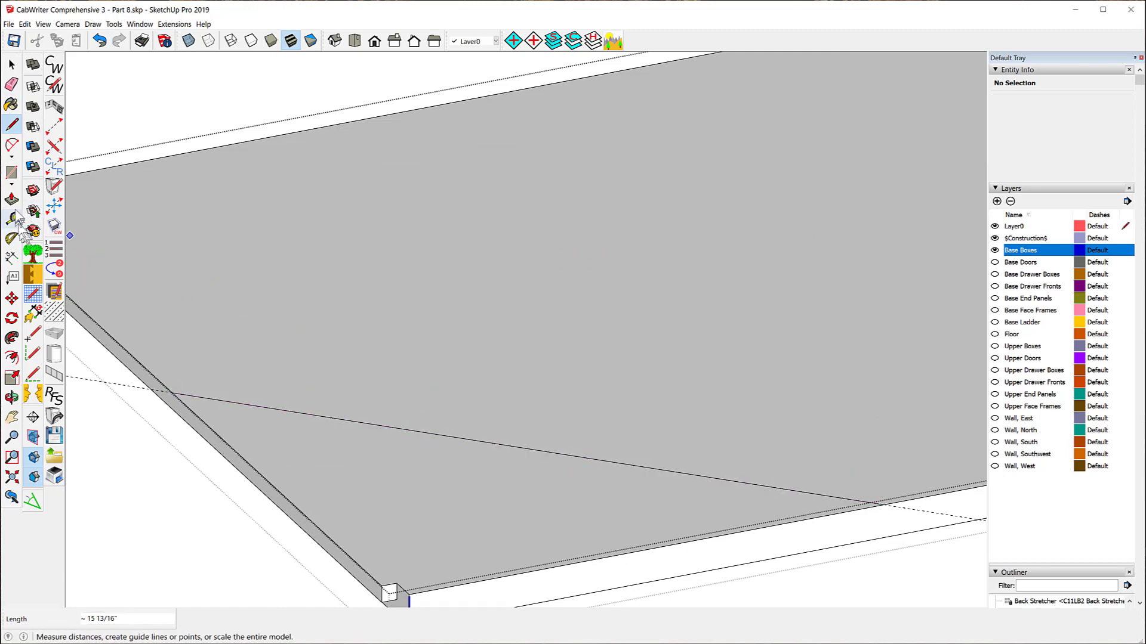
click(11, 199)
click(360, 469)
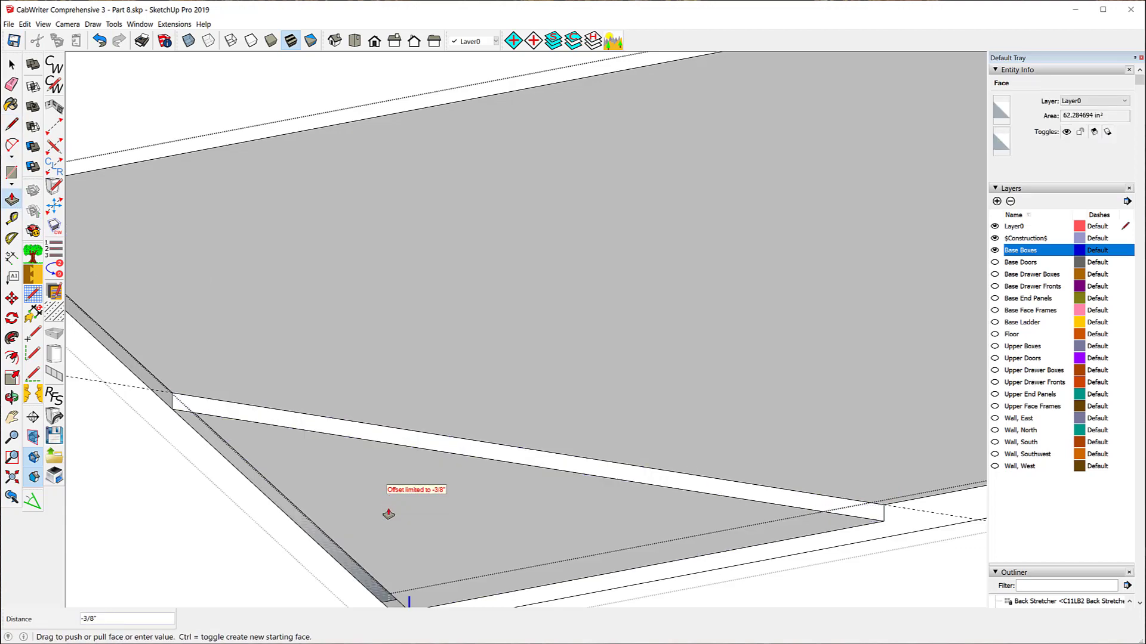
click(388, 515)
scroll(328, 340, down, 4)
scroll(333, 333, down, 1)
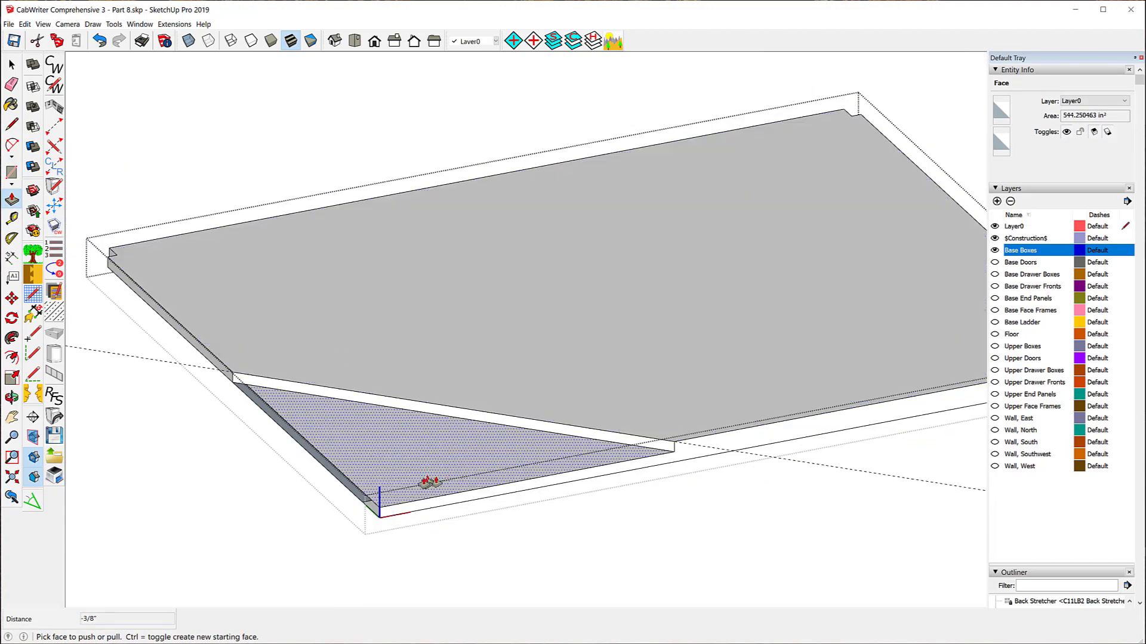
click(427, 482)
click(401, 503)
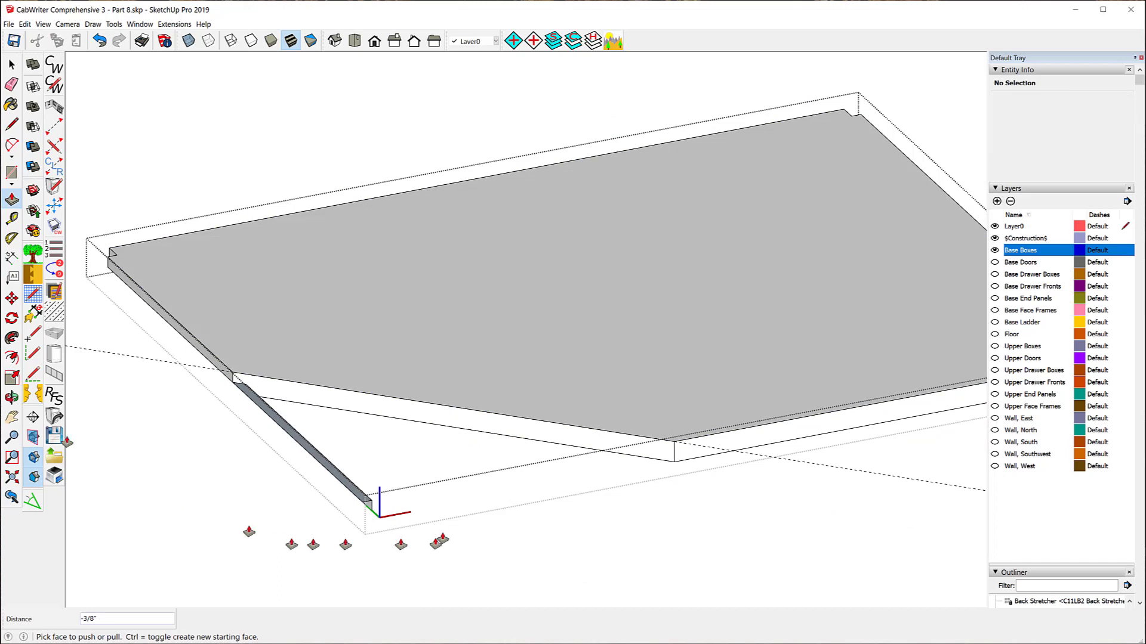
Step: Delete the leftover strip of faces and edges along the bottom's side where the corner was cut off
scroll(105, 374, up, 1)
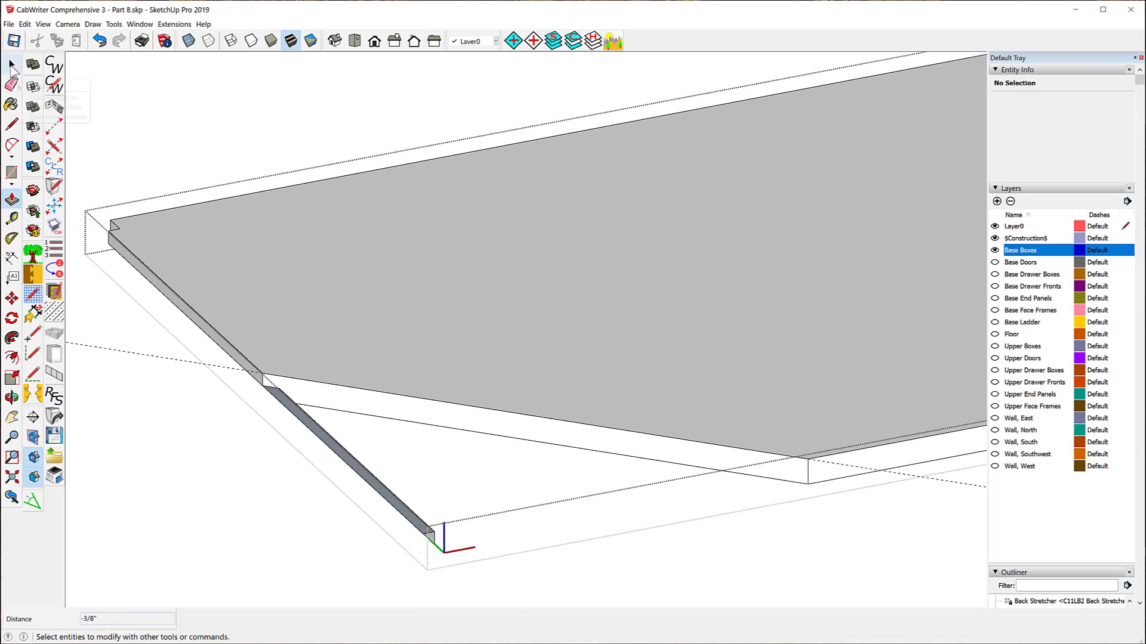
click(8, 69)
drag(367, 508, 458, 595)
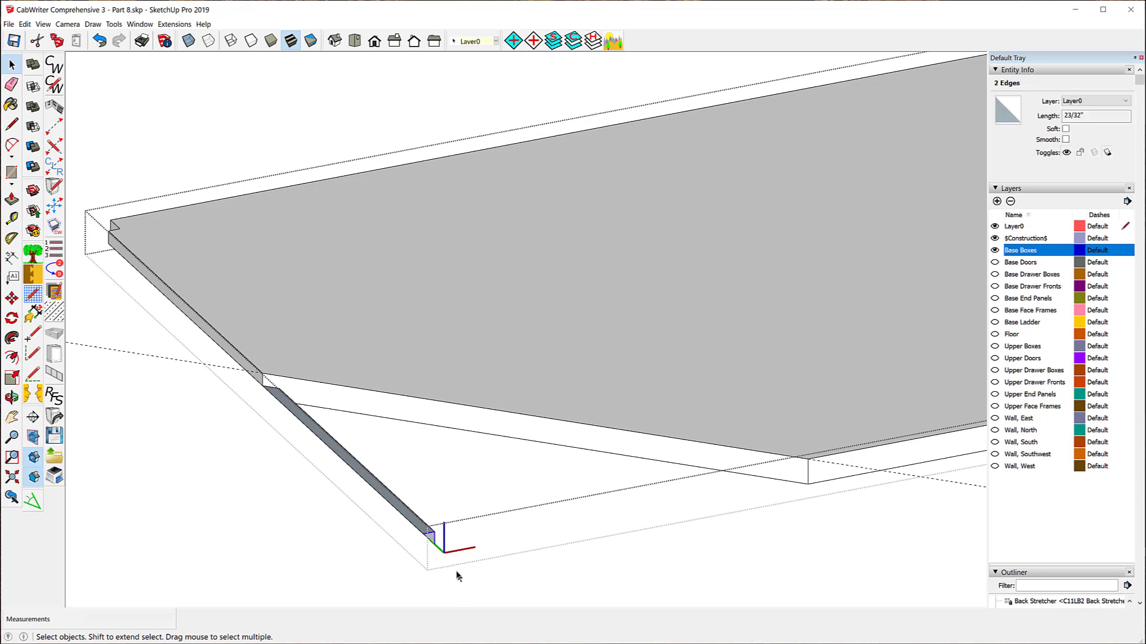
key(Delete)
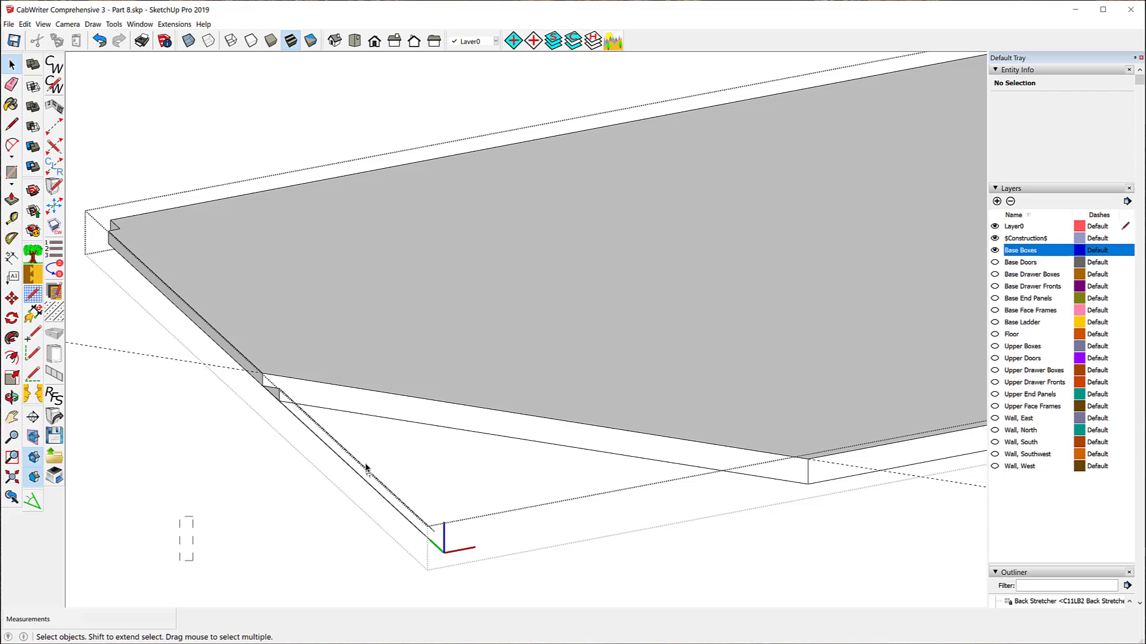
click(366, 467)
key(Delete)
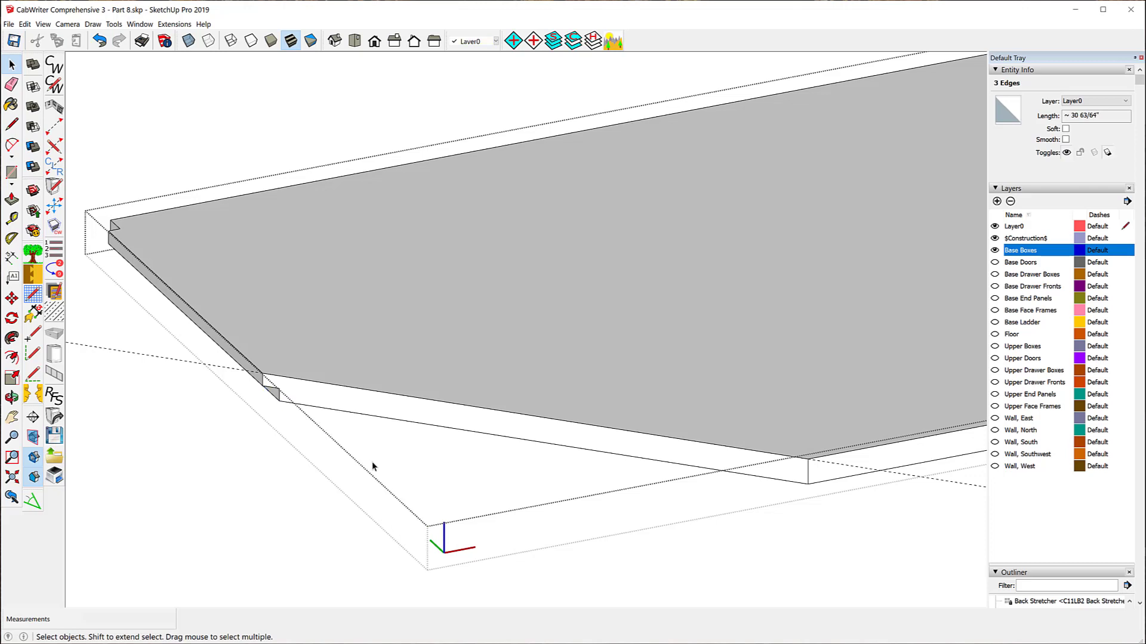
Step: Delete the guide inside the bottom component, finish editing it, and delete the matching angled guide outside it
middle_drag(411, 486, 342, 472)
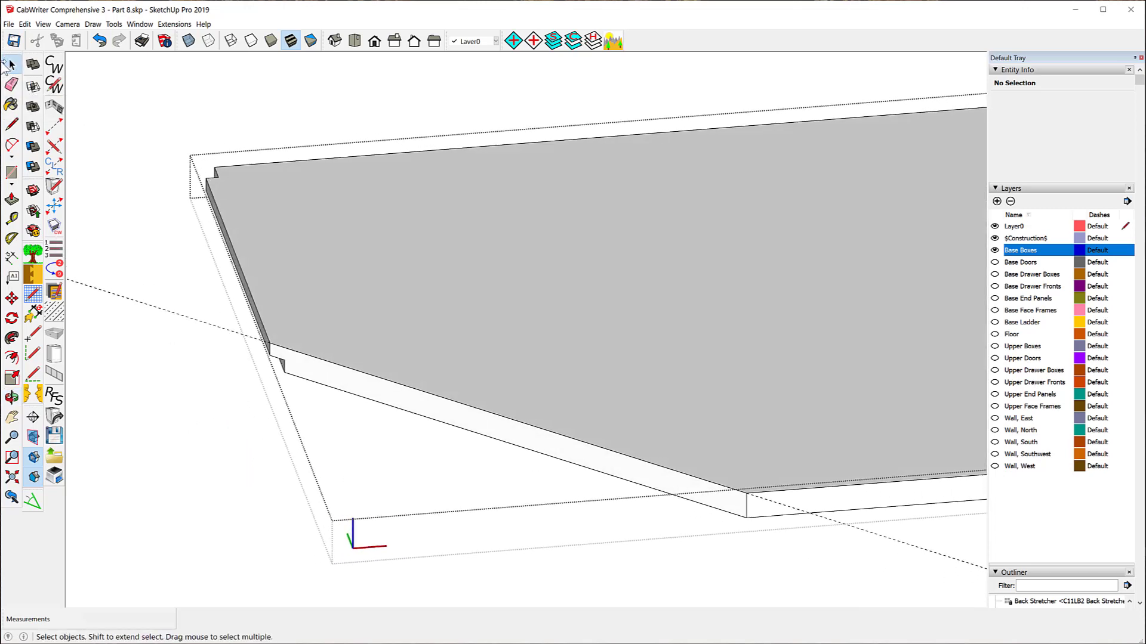
click(168, 315)
key(Delete)
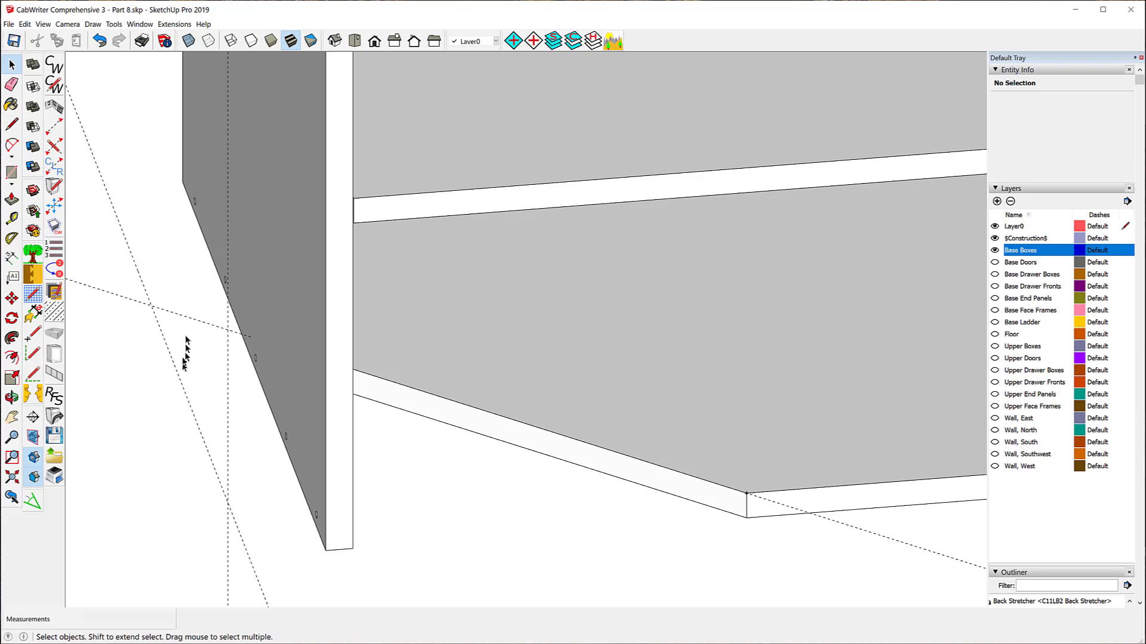
drag(192, 337, 174, 306)
click(175, 307)
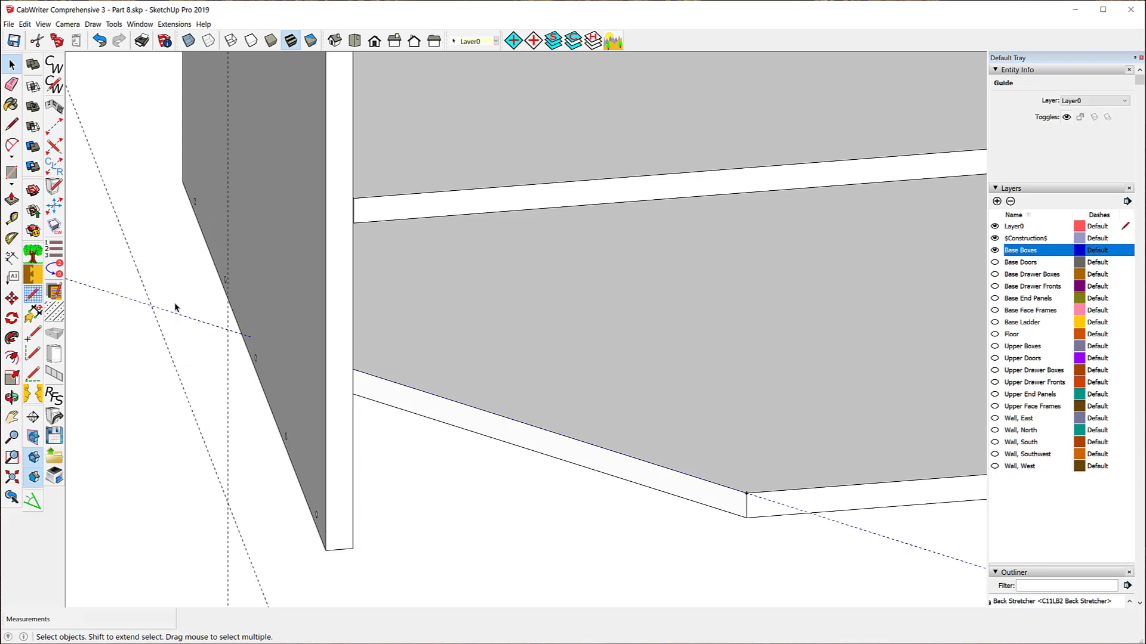
key(Delete)
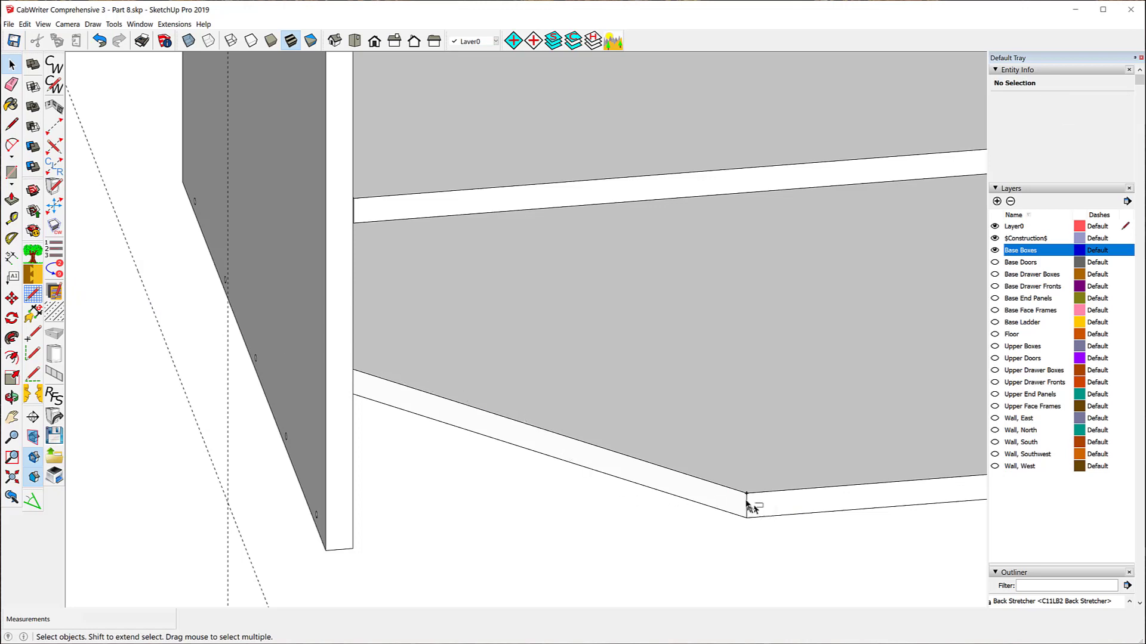
Step: Delete the construction point at the corner where the bottom's angled edge meets its front edge
click(732, 489)
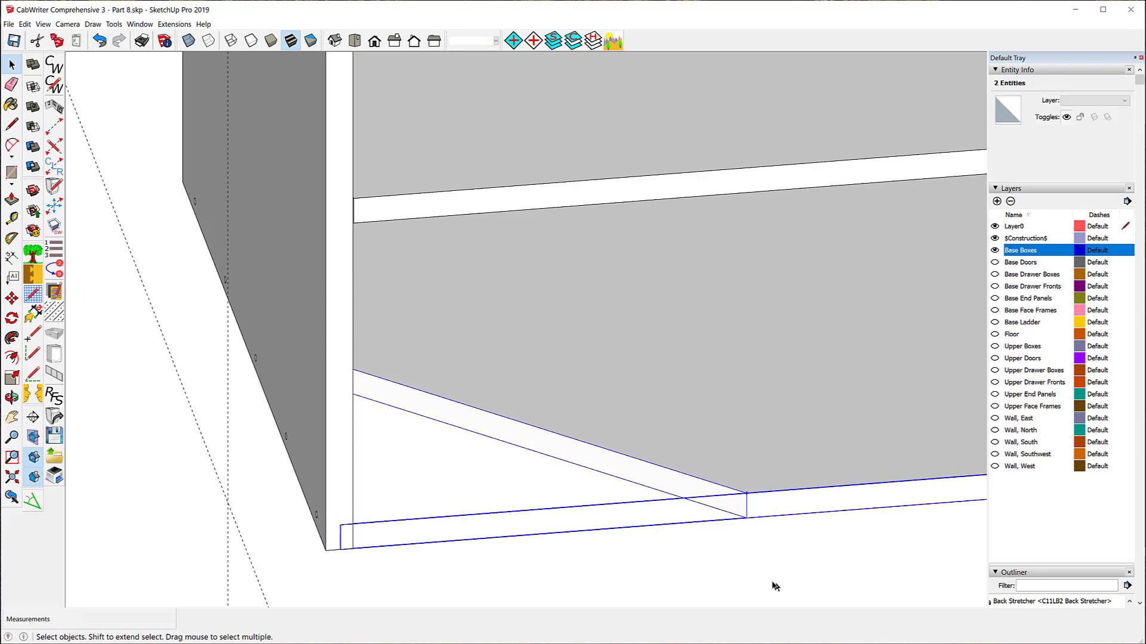
key(Escape)
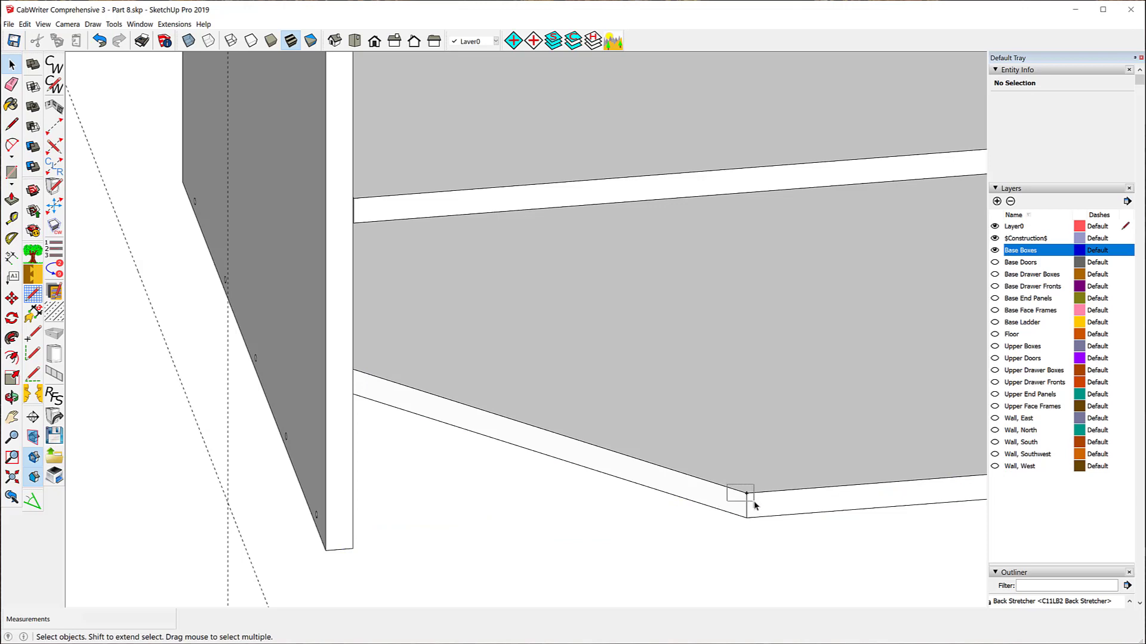
drag(753, 503, 752, 503)
key(Delete)
scroll(492, 488, down, 2)
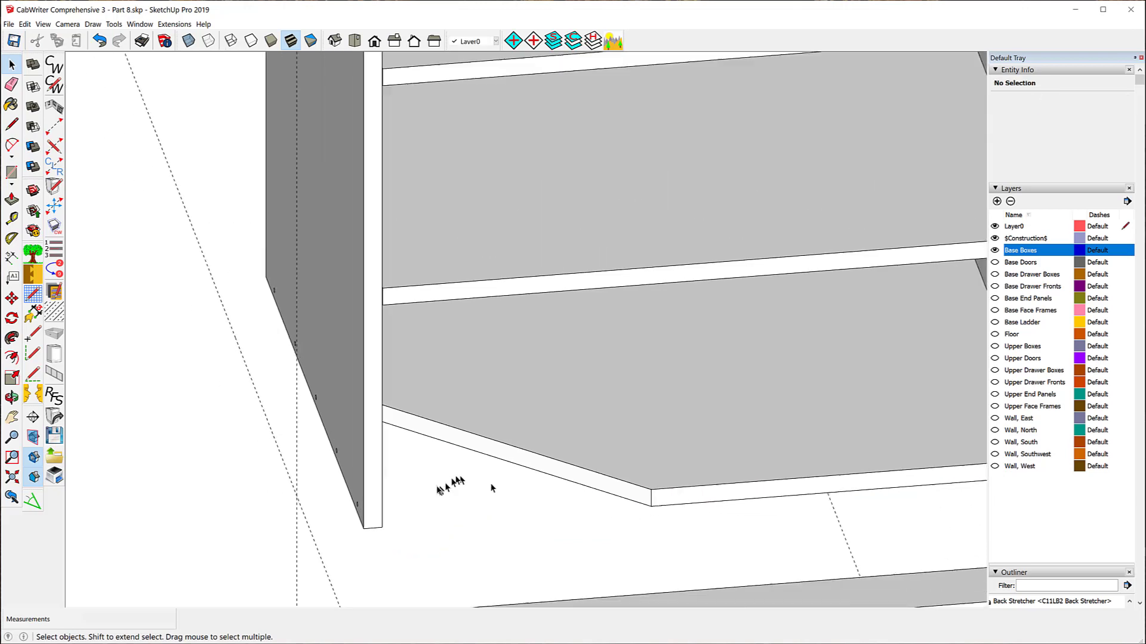
Step: Add a guide parallel to the angled guide of the top at the upper shelf, and offset a second guide .25 inward from it
scroll(429, 495, down, 4)
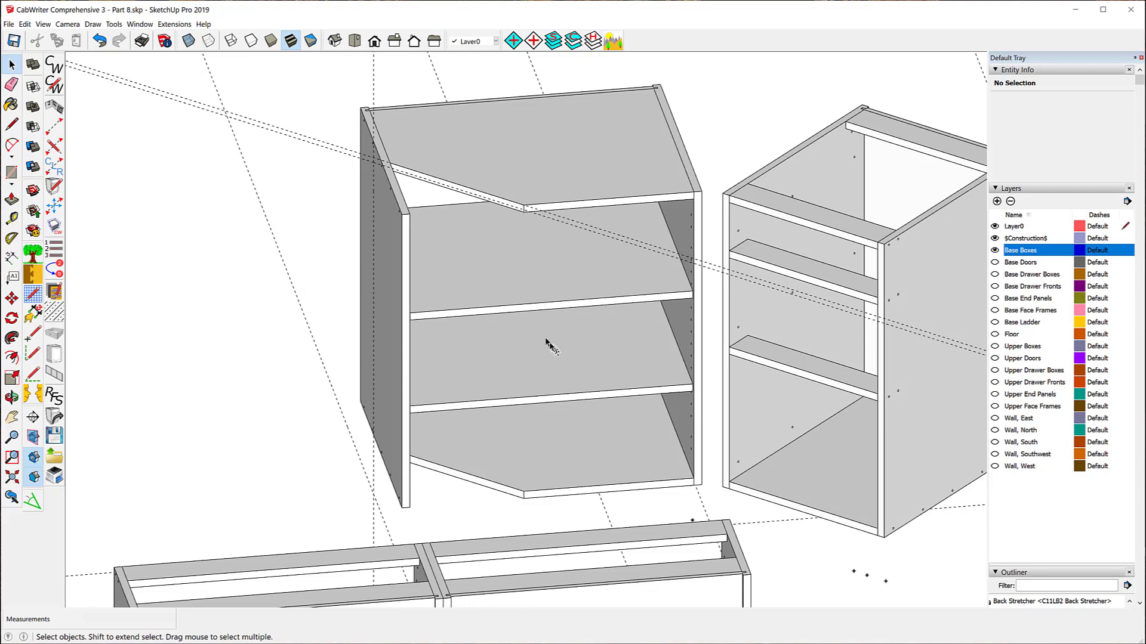
middle_drag(545, 342, 544, 289)
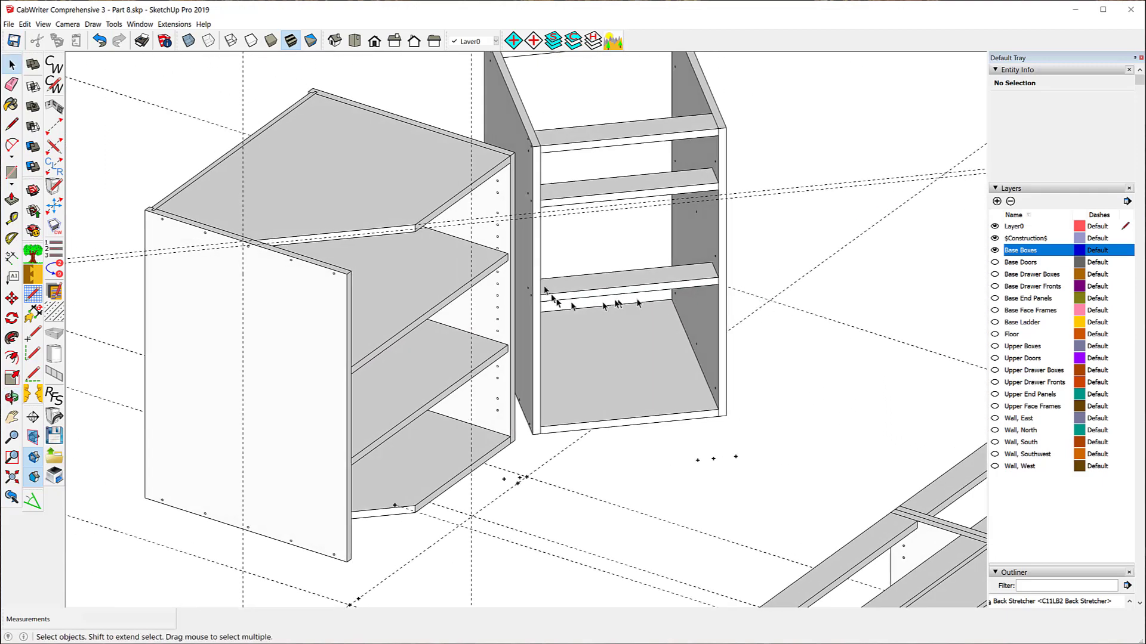
scroll(544, 289, up, 6)
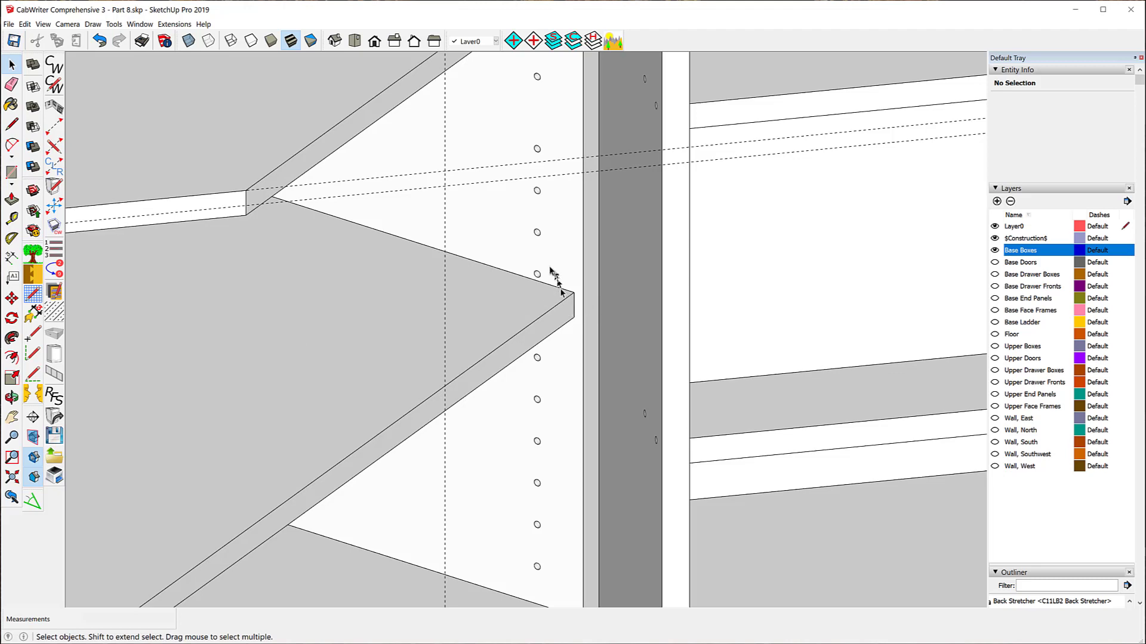
scroll(549, 266, down, 5)
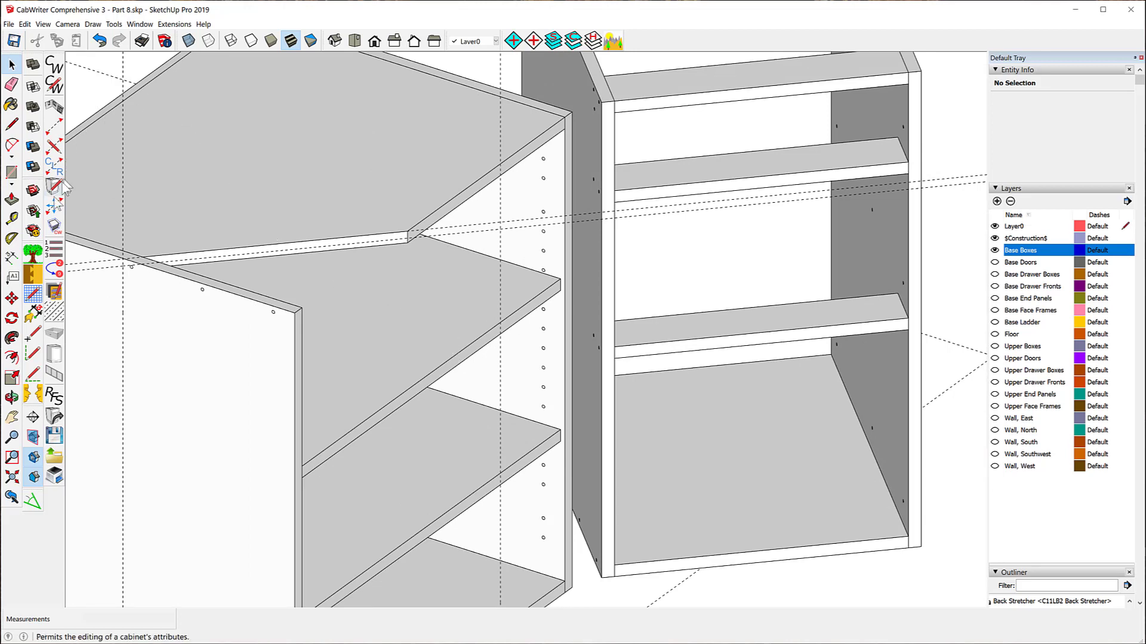
click(11, 218)
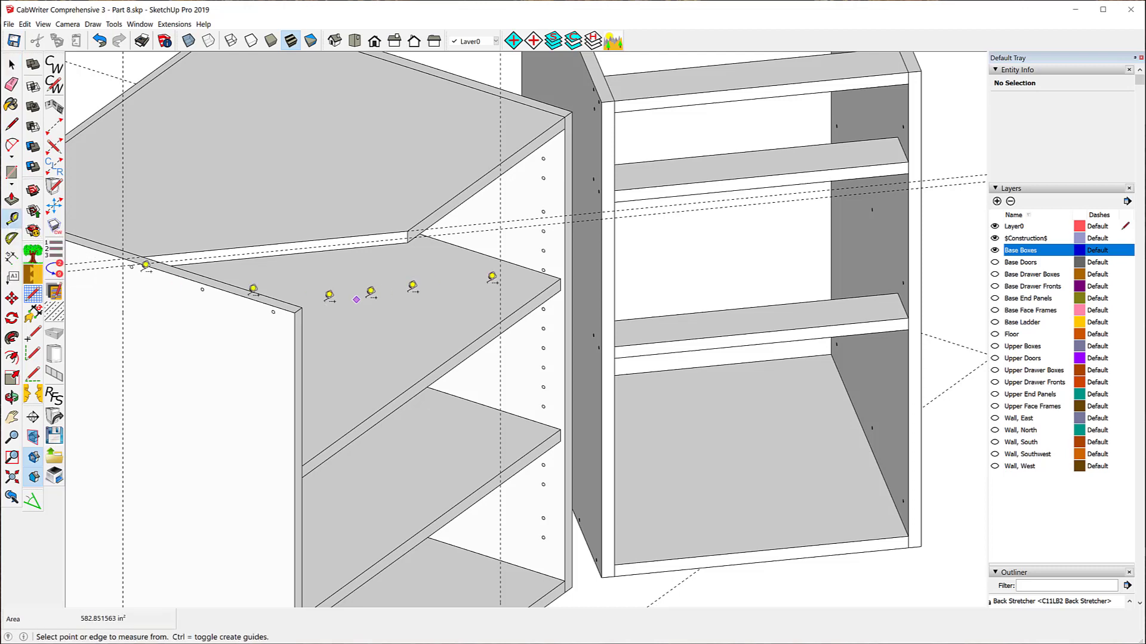
click(469, 225)
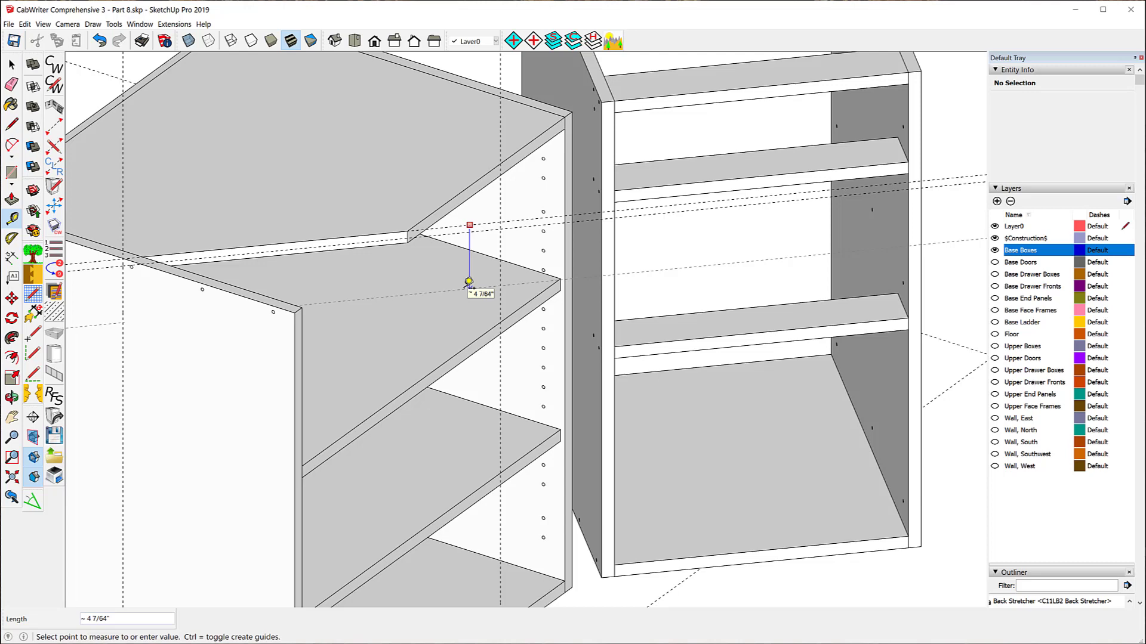
click(437, 375)
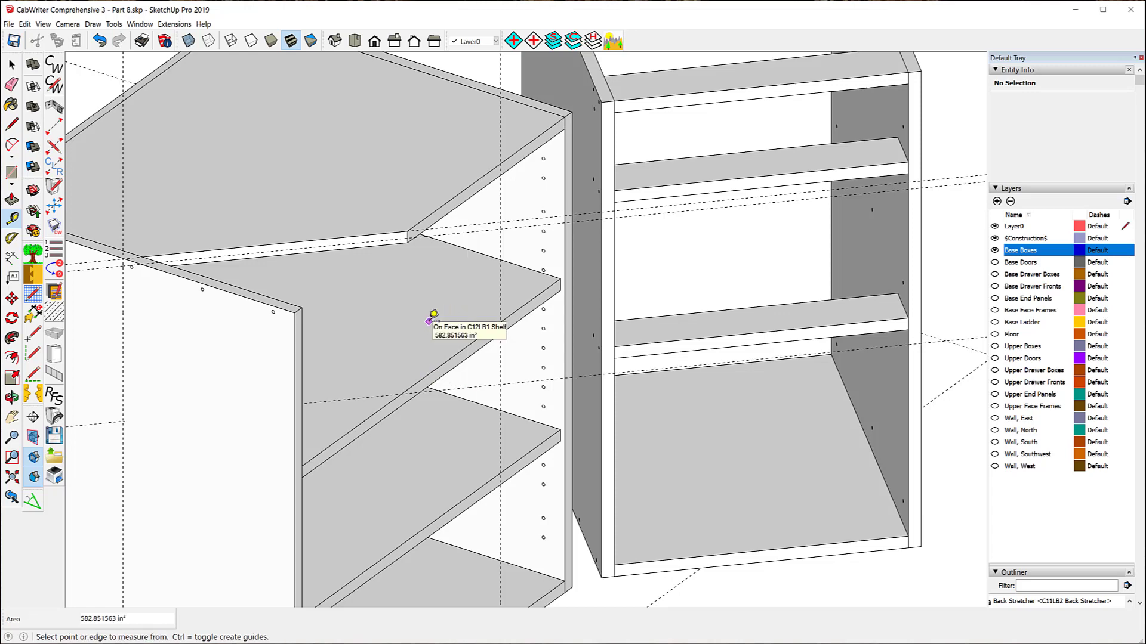
click(373, 396)
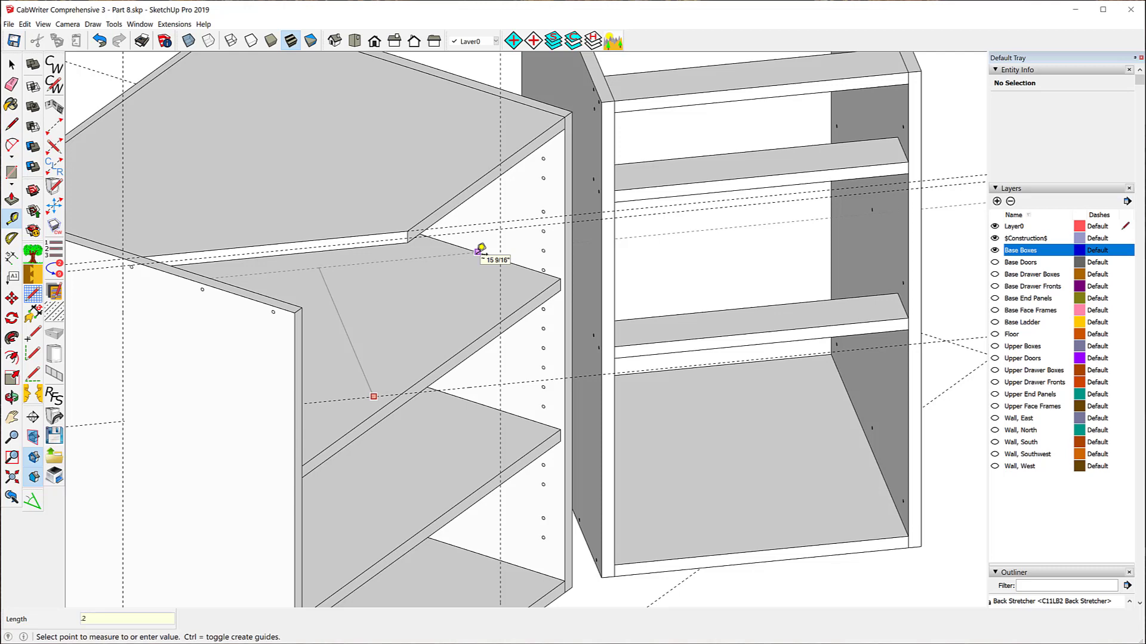
key(Return)
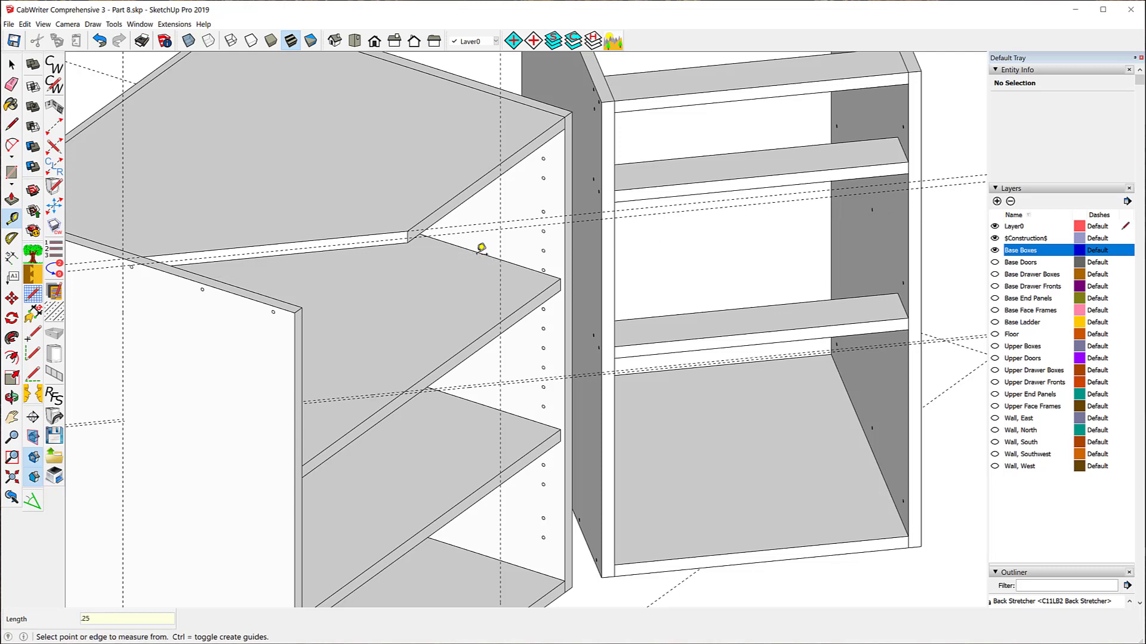
Step: Delete the outer of the two parallel angled guides at the upper shelf
click(12, 125)
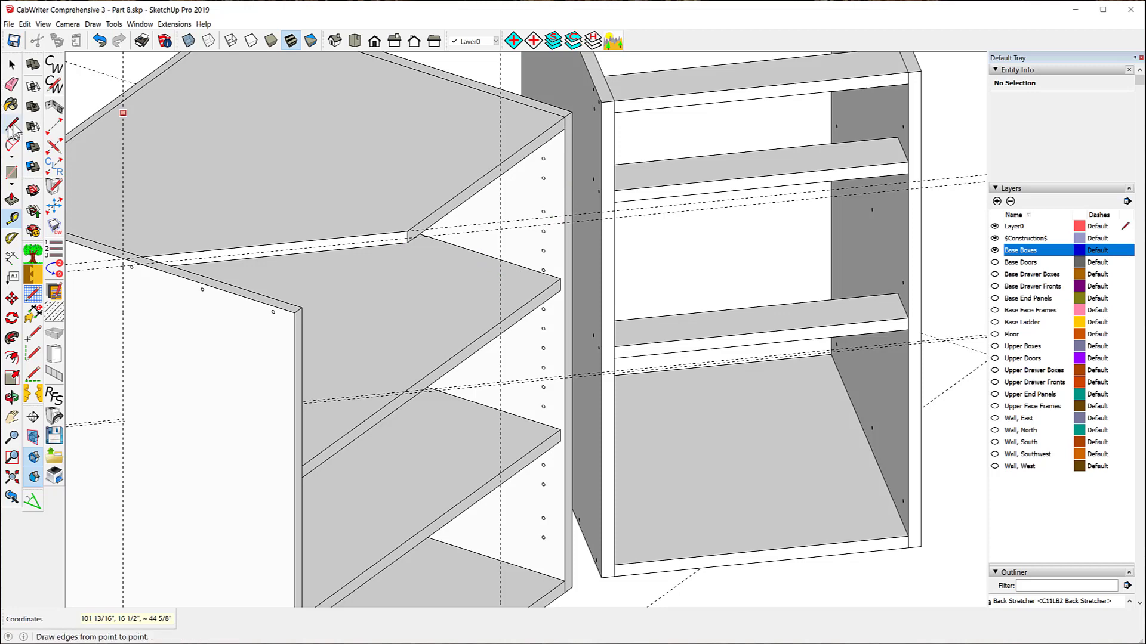
click(12, 65)
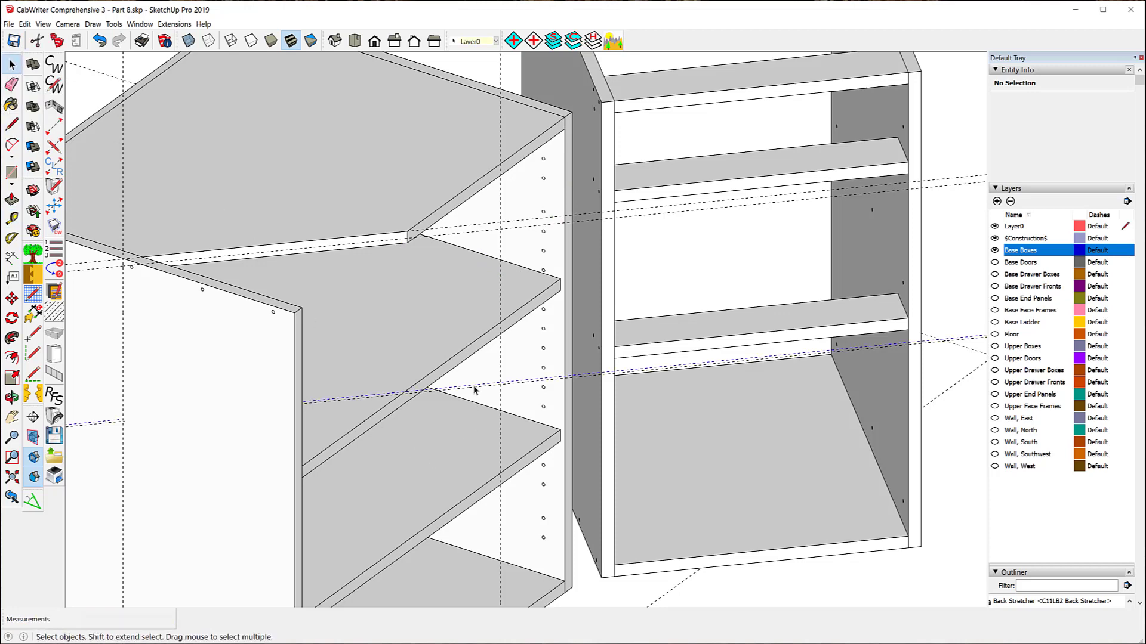
scroll(472, 393, up, 6)
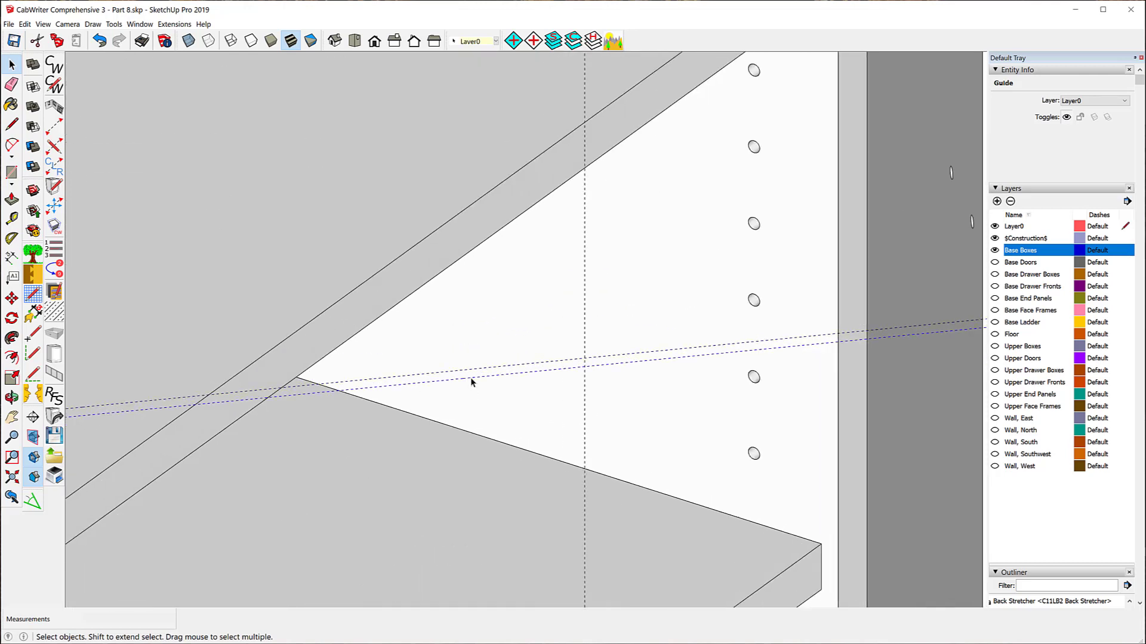
key(ctrl+t)
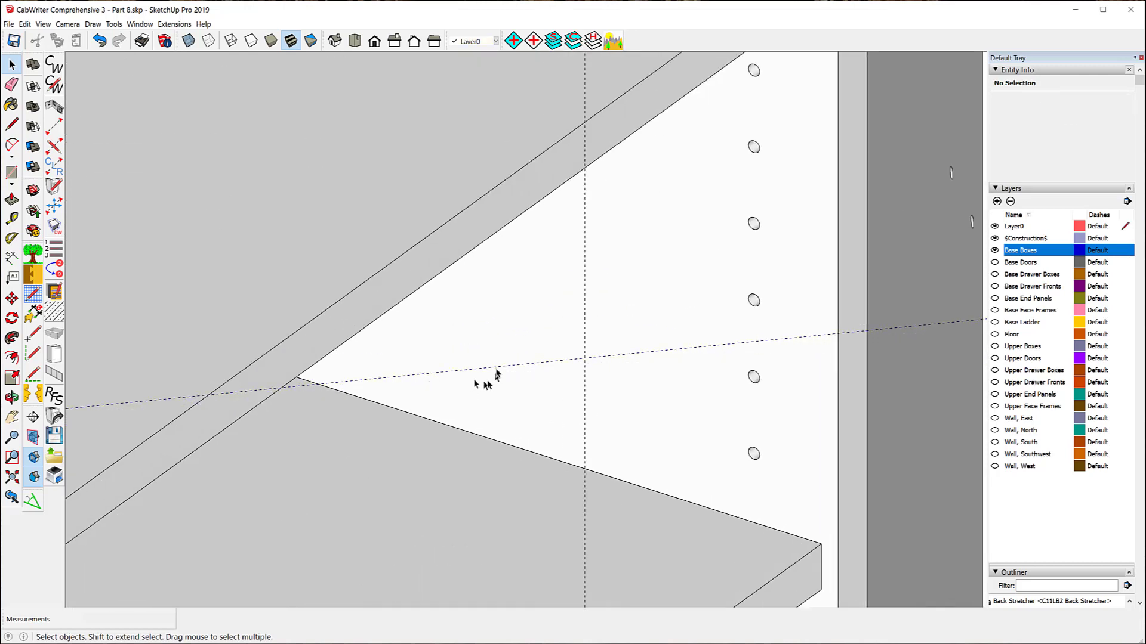
Step: Unlock the upper shelf and open it for editing, unlocking all instances of the component
scroll(472, 382, down, 5)
click(390, 299)
right_click(389, 295)
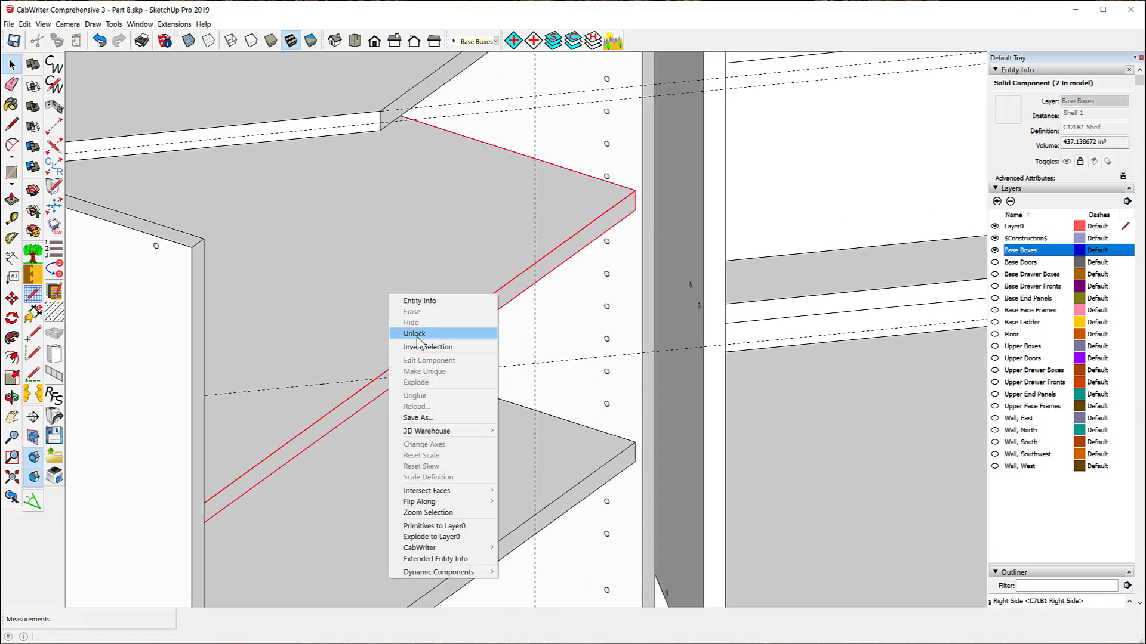
click(417, 338)
right_click(388, 315)
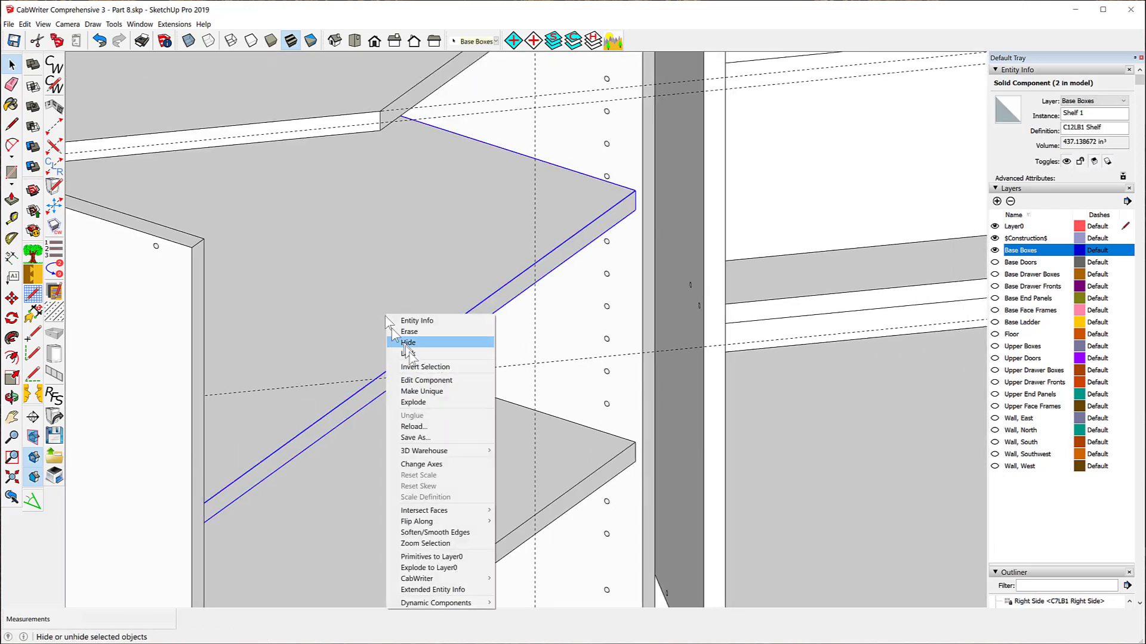
click(424, 380)
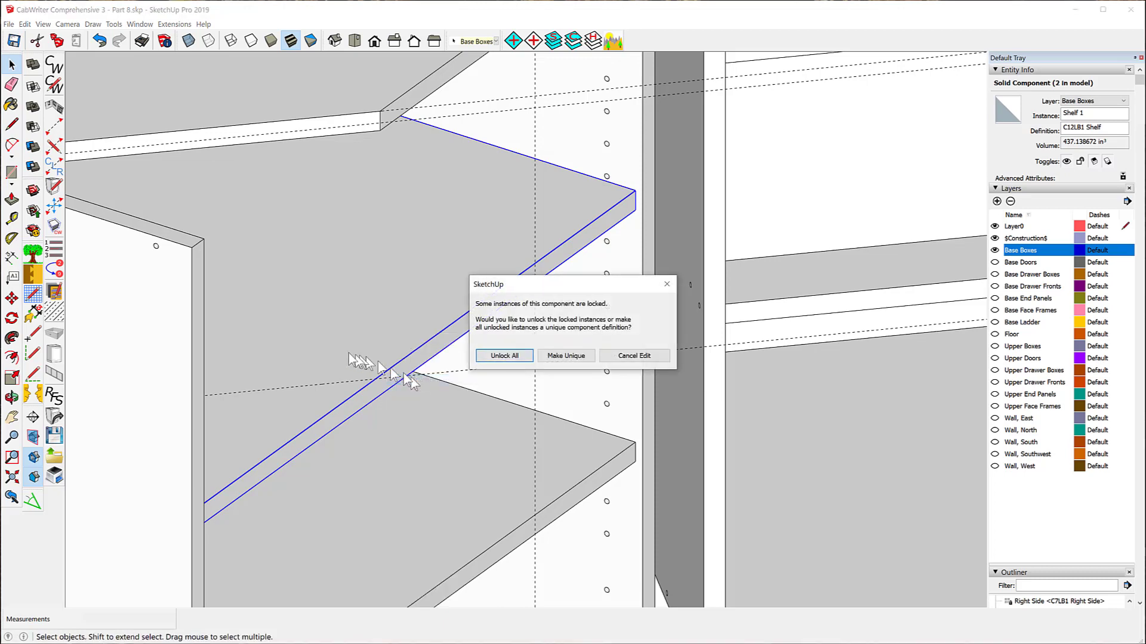
click(504, 356)
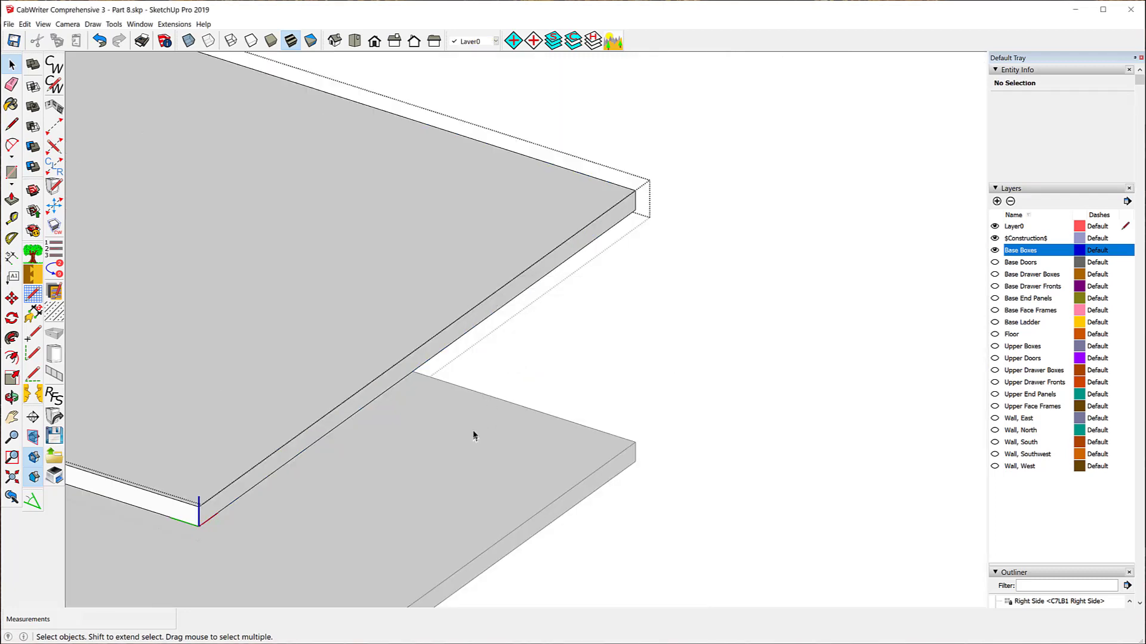
Step: Show the rest of the model while the shelf component is being edited
mouse_move(430, 336)
middle_down()
mouse_move(563, 358)
mouse_move(499, 415)
mouse_move(412, 427)
middle_up()
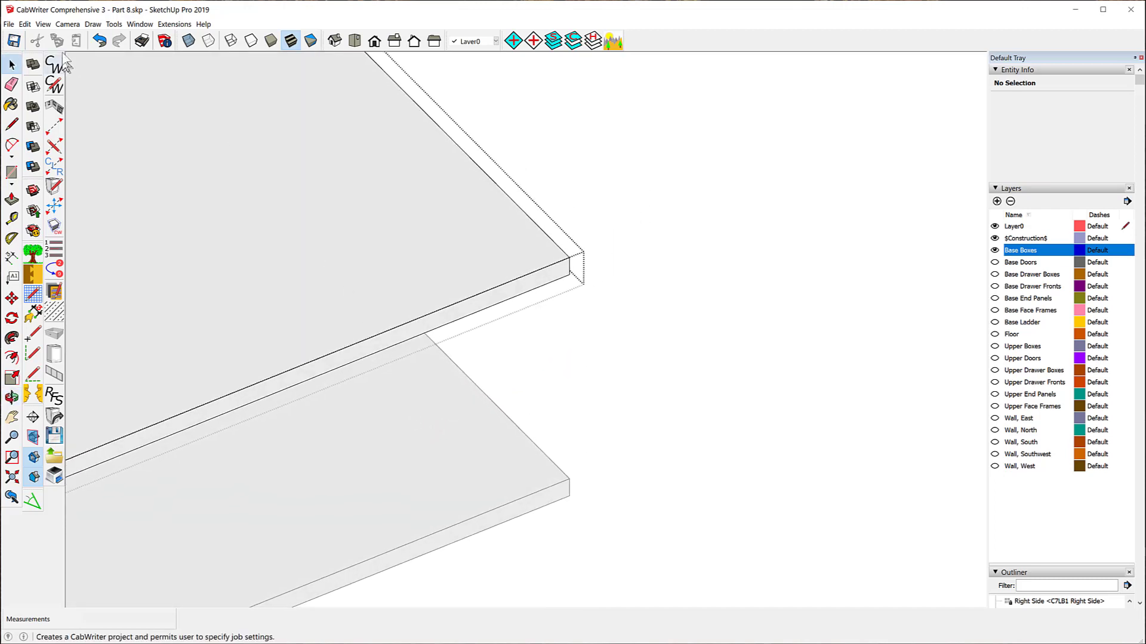
click(43, 24)
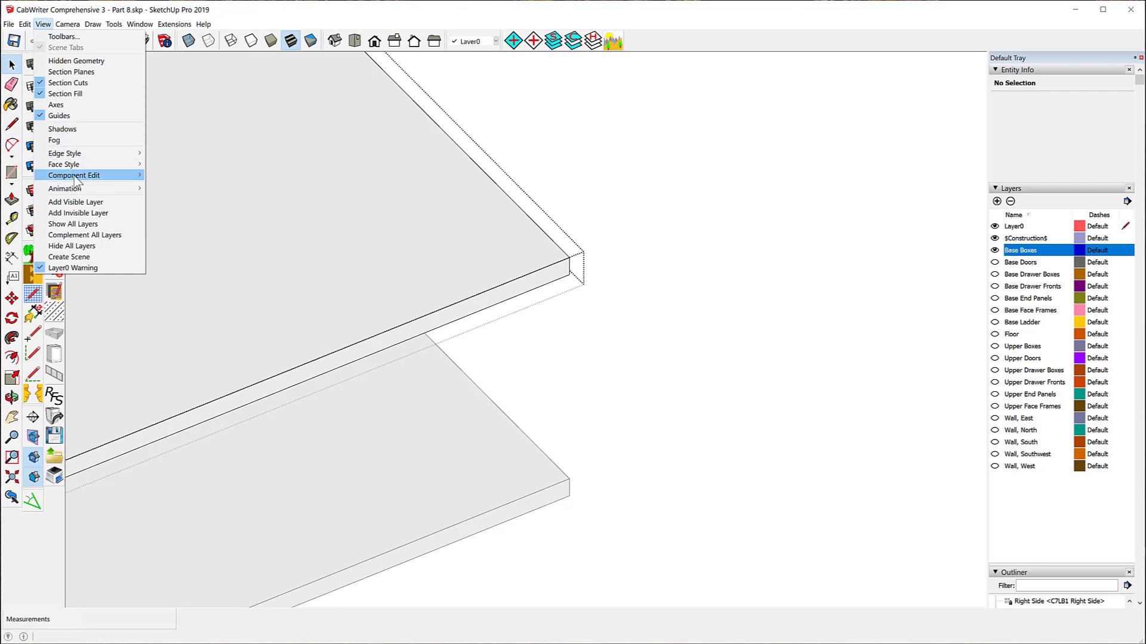
mouse_move(74, 177)
click(179, 174)
scroll(591, 369, up, 3)
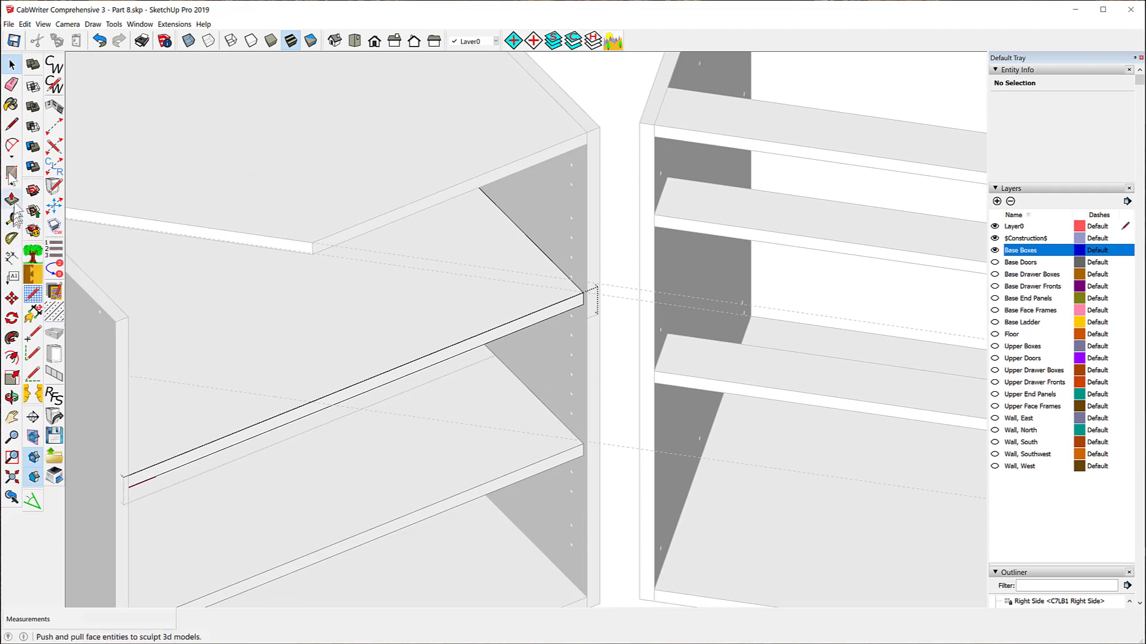
Step: Draw a line along the angled guide across the upper shelf, from its front edge to beyond its side edge
click(12, 124)
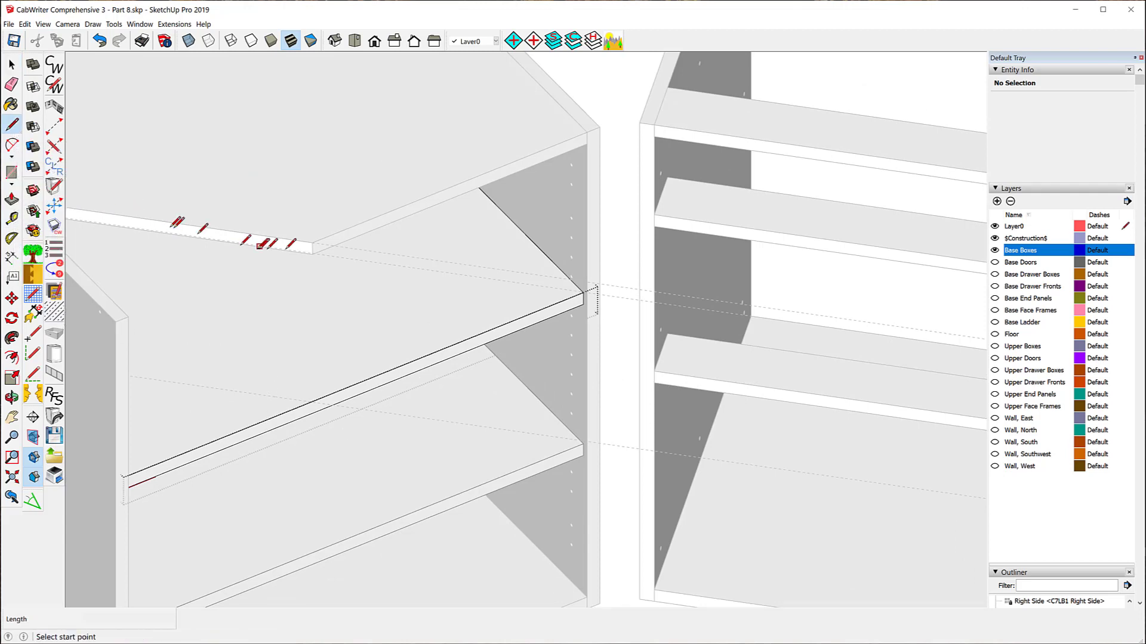
click(312, 401)
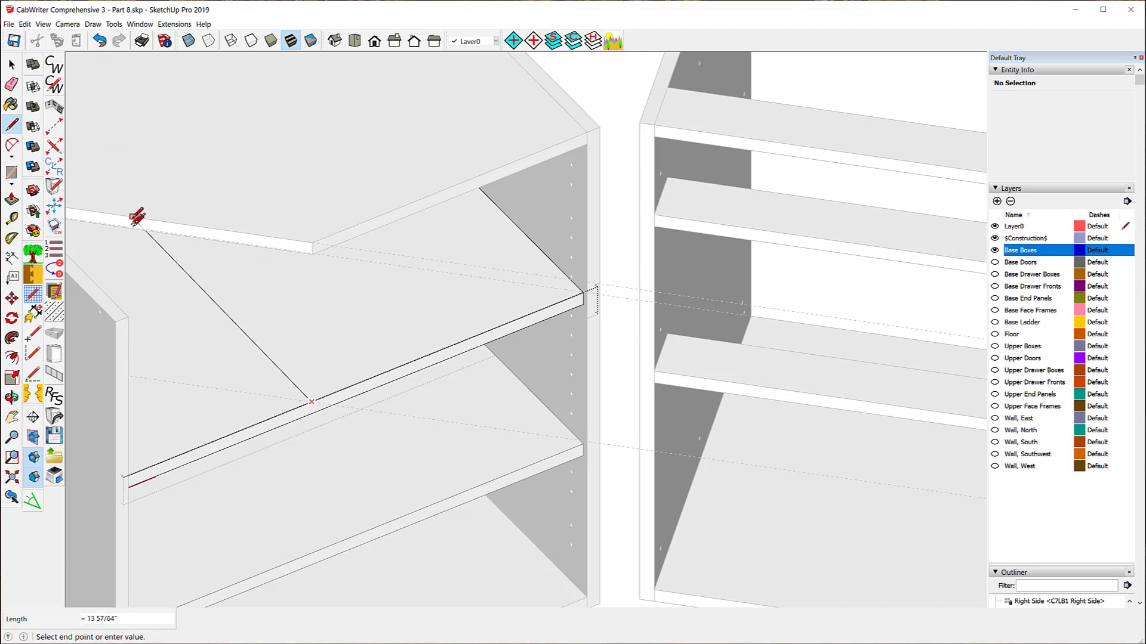
key(Escape)
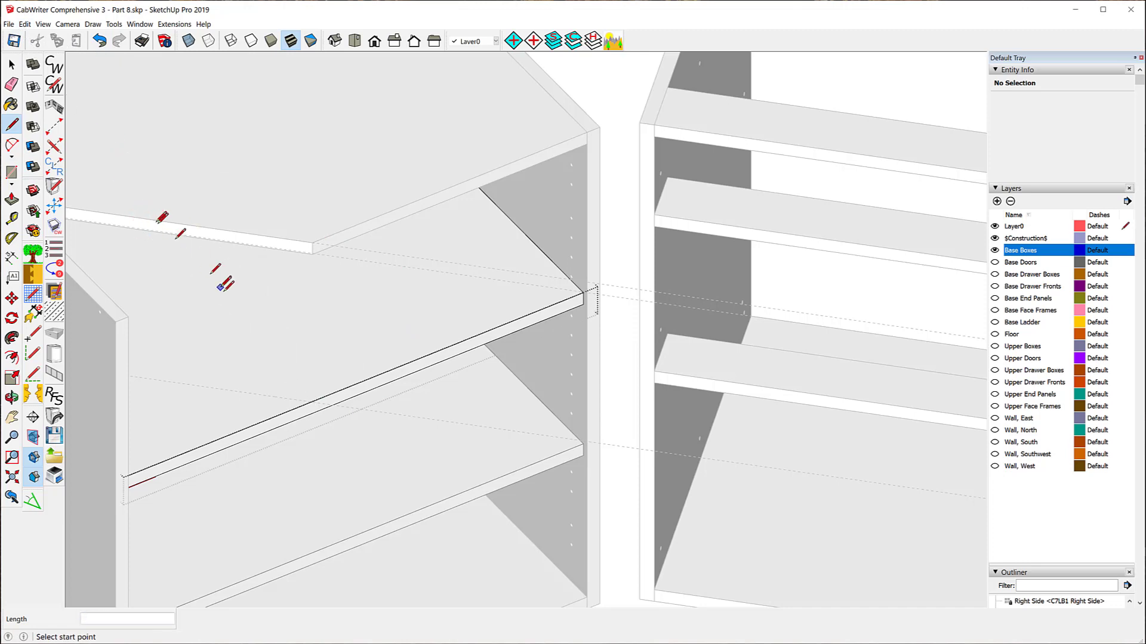
scroll(376, 355, down, 2)
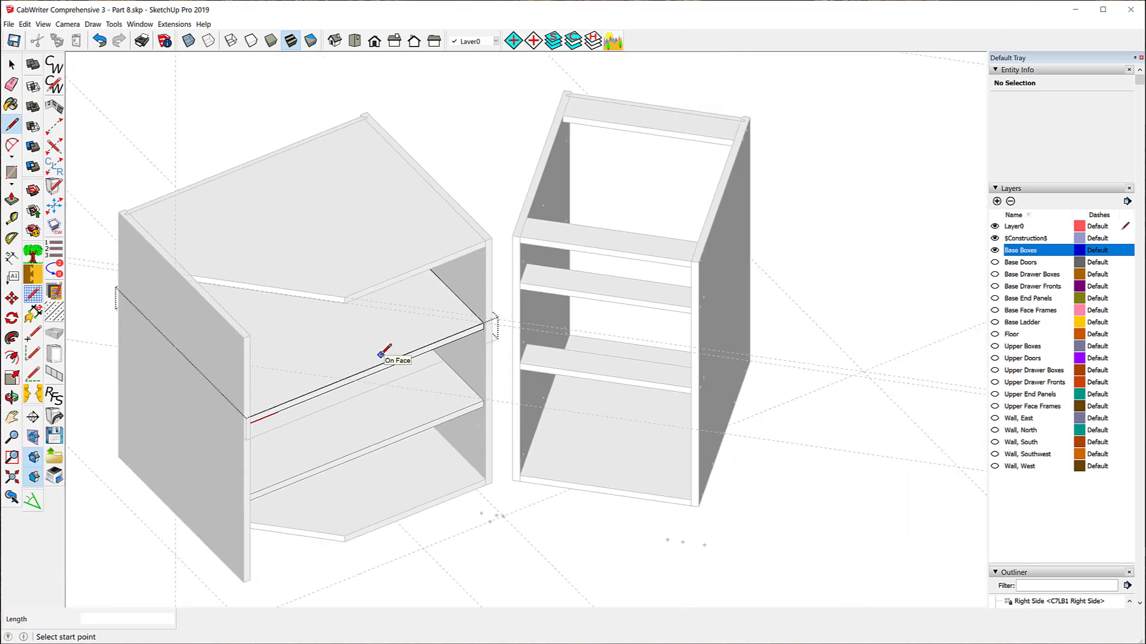
scroll(331, 388, up, 2)
scroll(334, 387, up, 2)
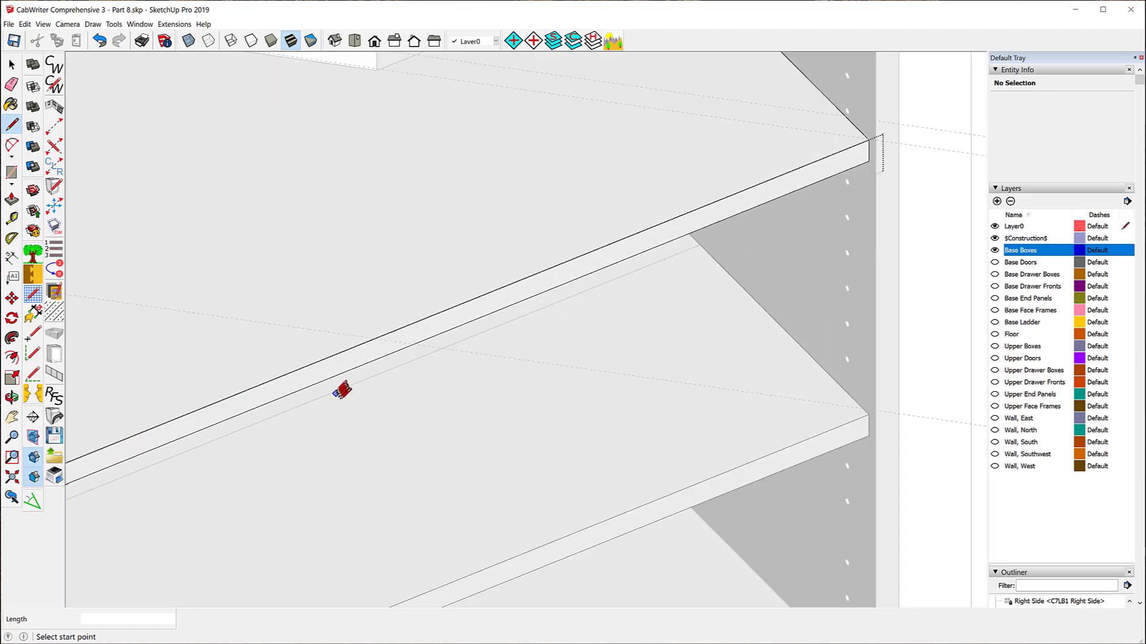
click(380, 336)
scroll(511, 401, down, 3)
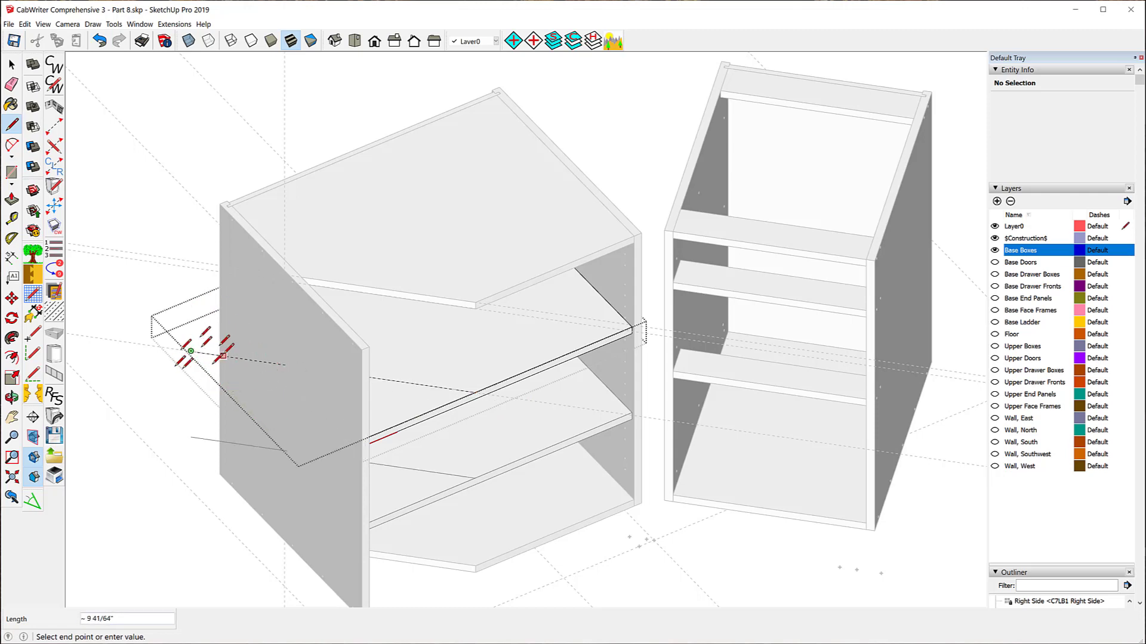
click(235, 361)
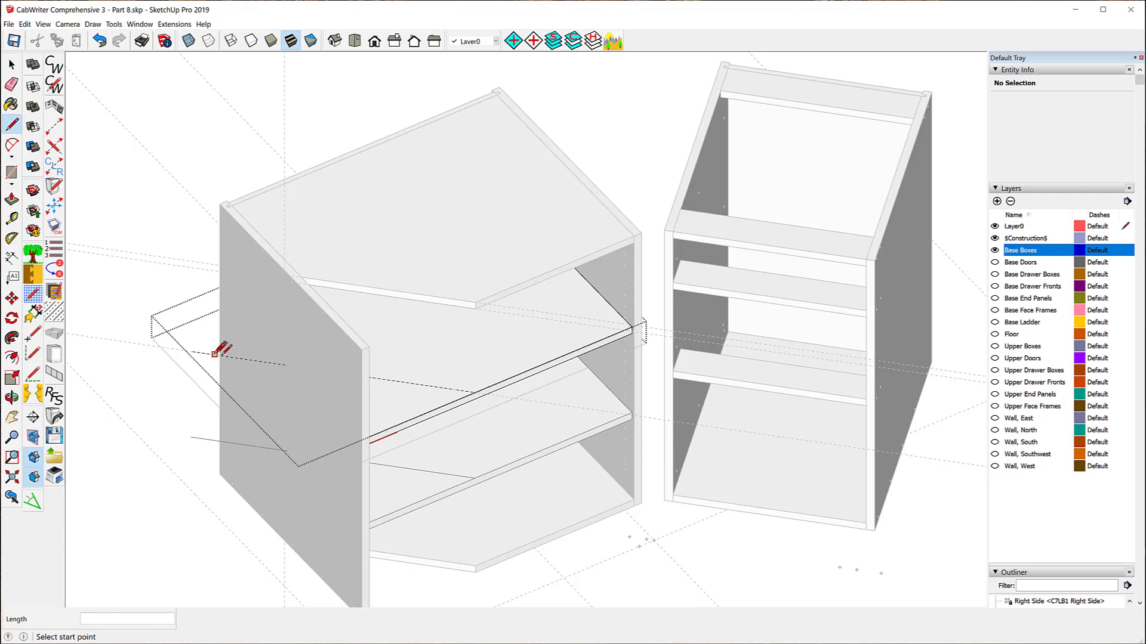
Step: Hide the rest of the model so only the shelf components show during editing
click(44, 25)
mouse_move(74, 177)
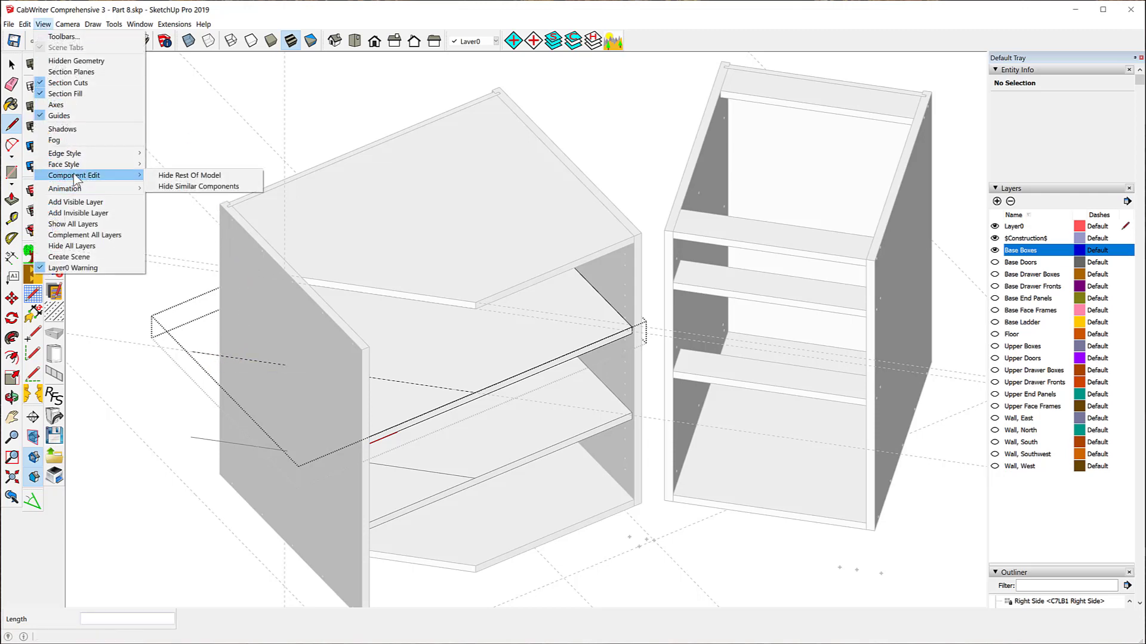
click(191, 176)
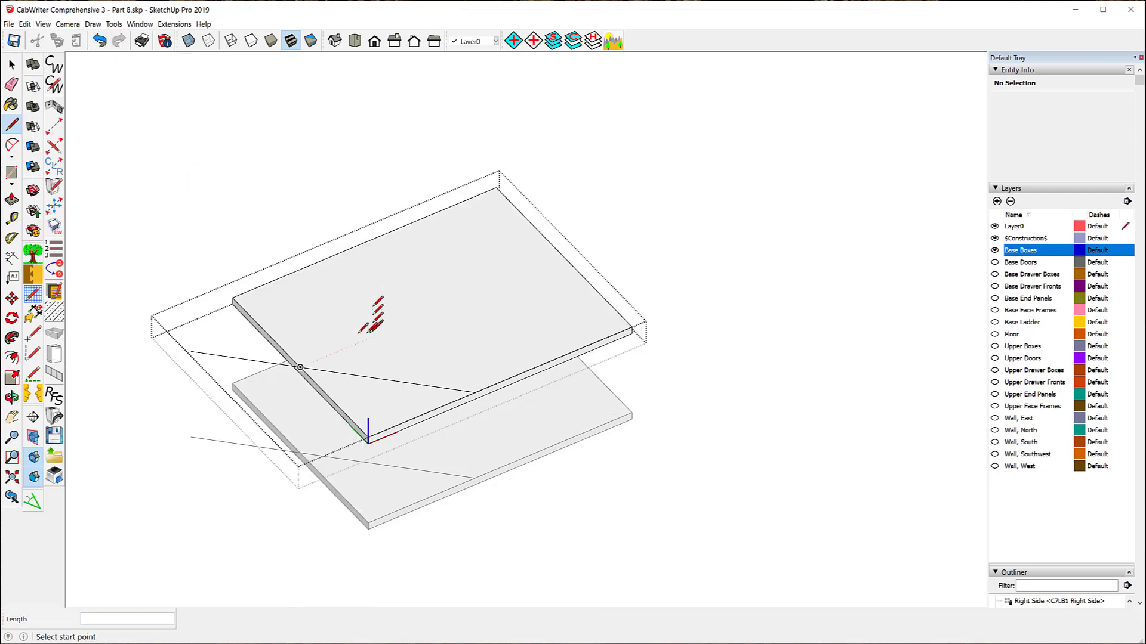
scroll(305, 342, up, 4)
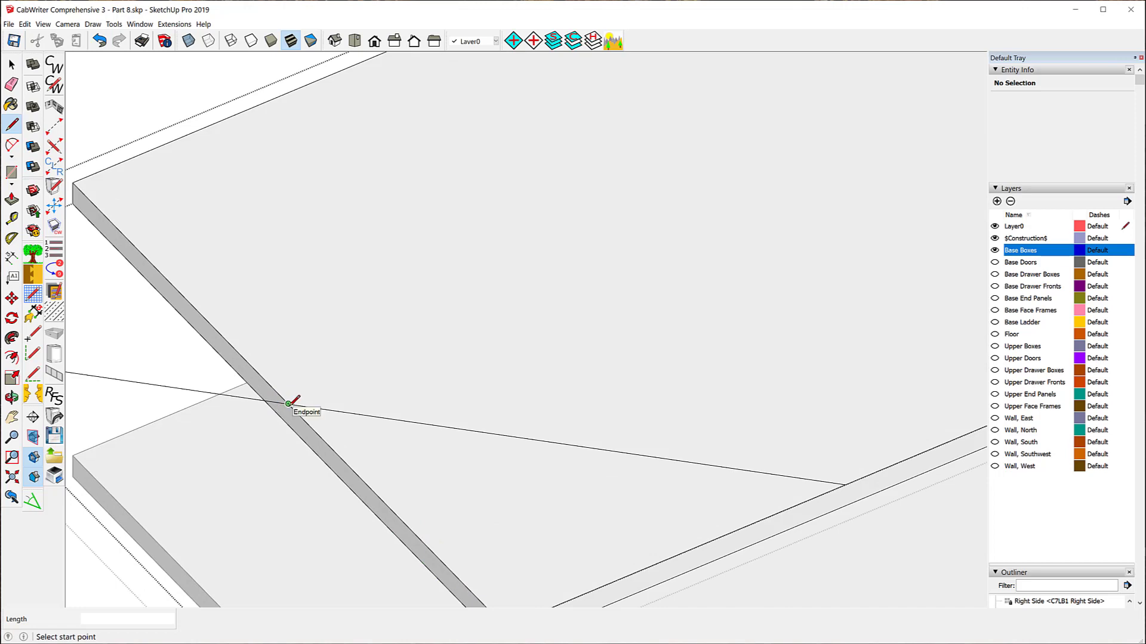
scroll(436, 294, down, 3)
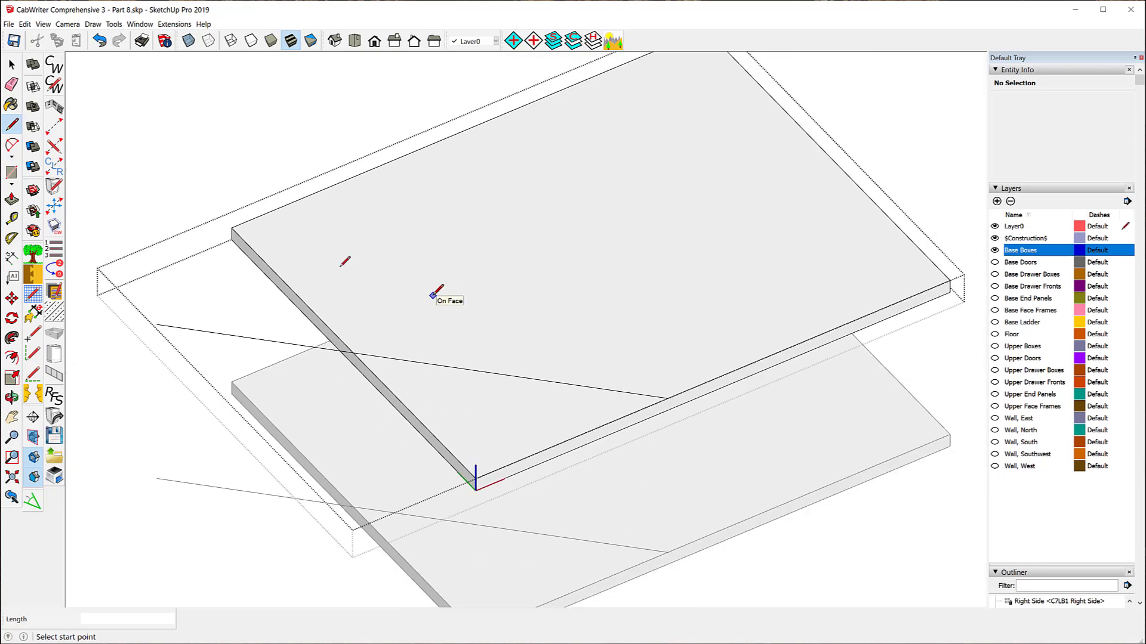
Step: Delete the segment of the angled line that extends beyond the shelf's side edge
click(12, 64)
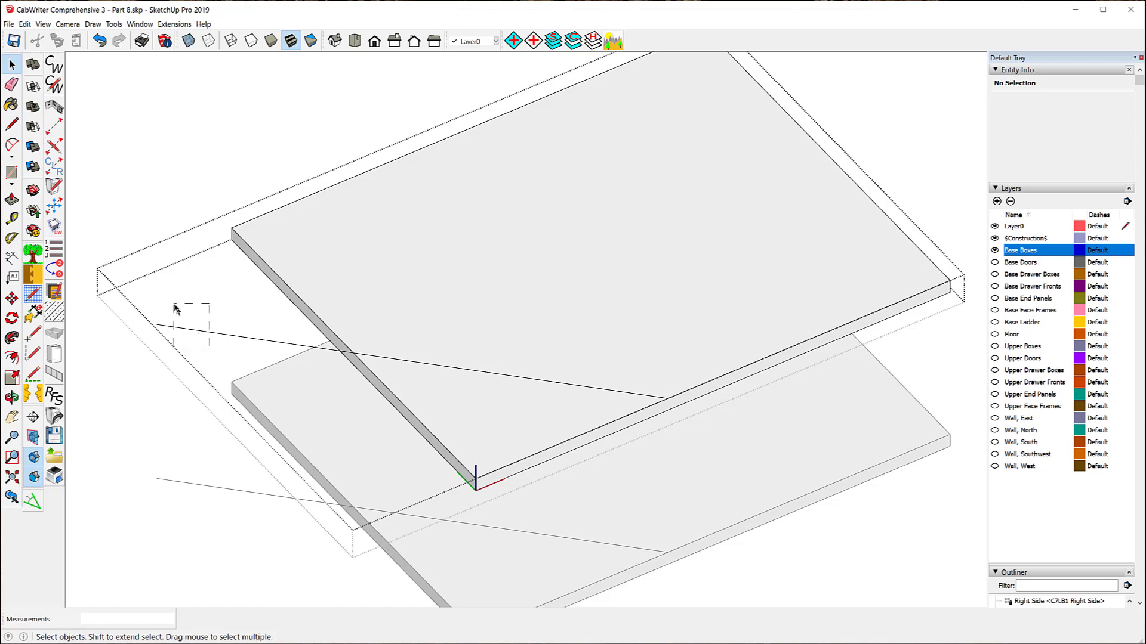
drag(175, 308, 175, 308)
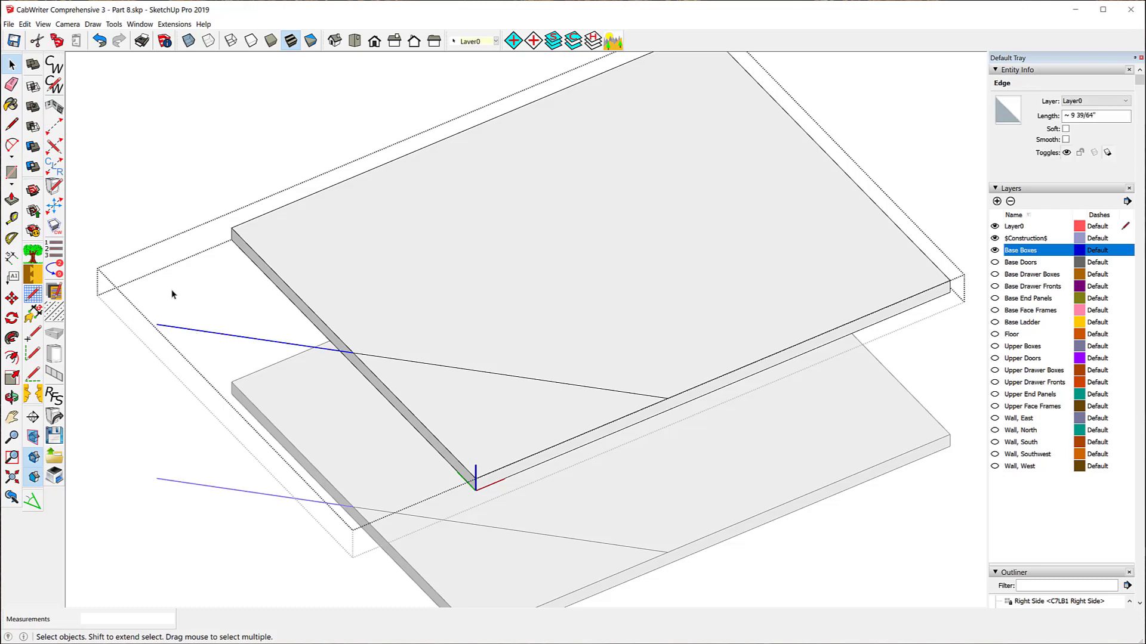
key(Delete)
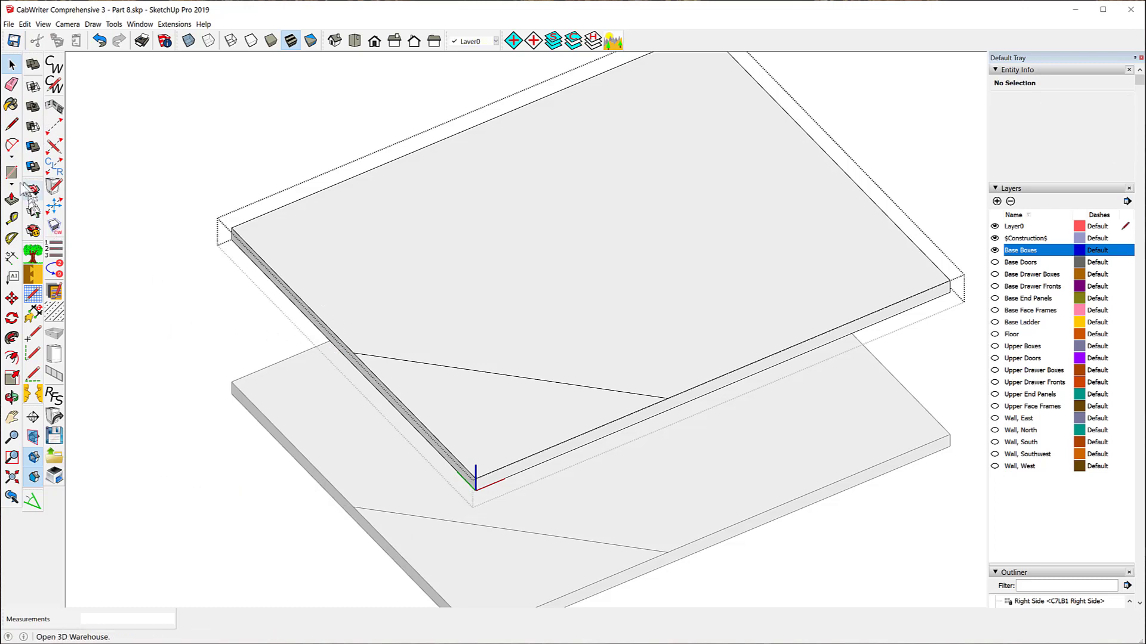
Step: Push the shelf's marked-off front corner down 3/4" to cut it away, and finish editing the component
click(12, 199)
drag(481, 435, 499, 479)
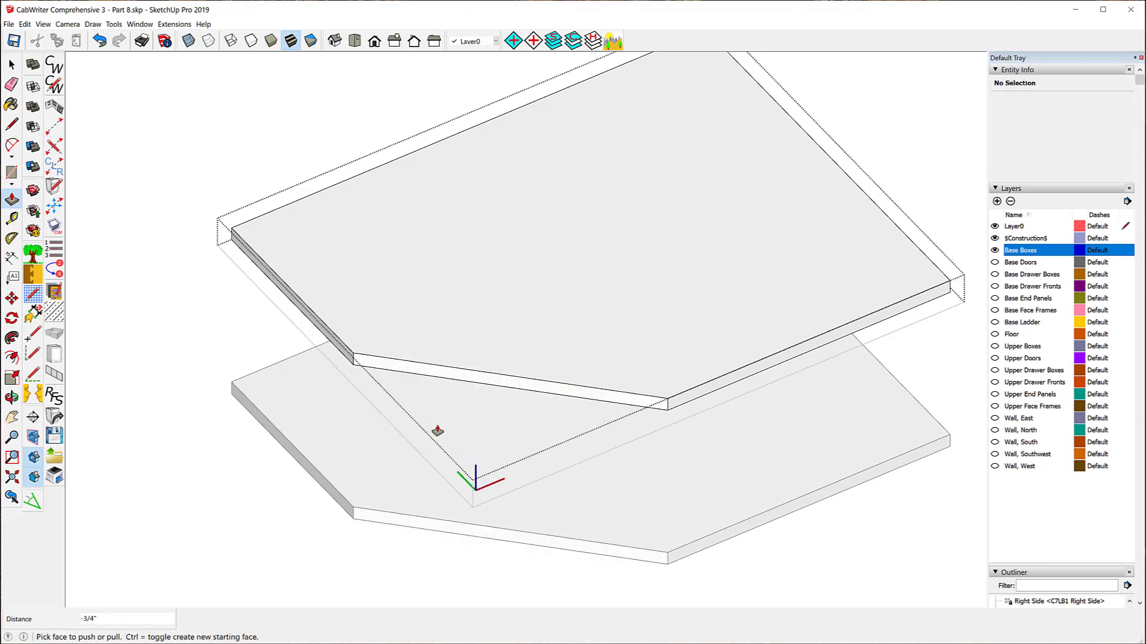
click(11, 64)
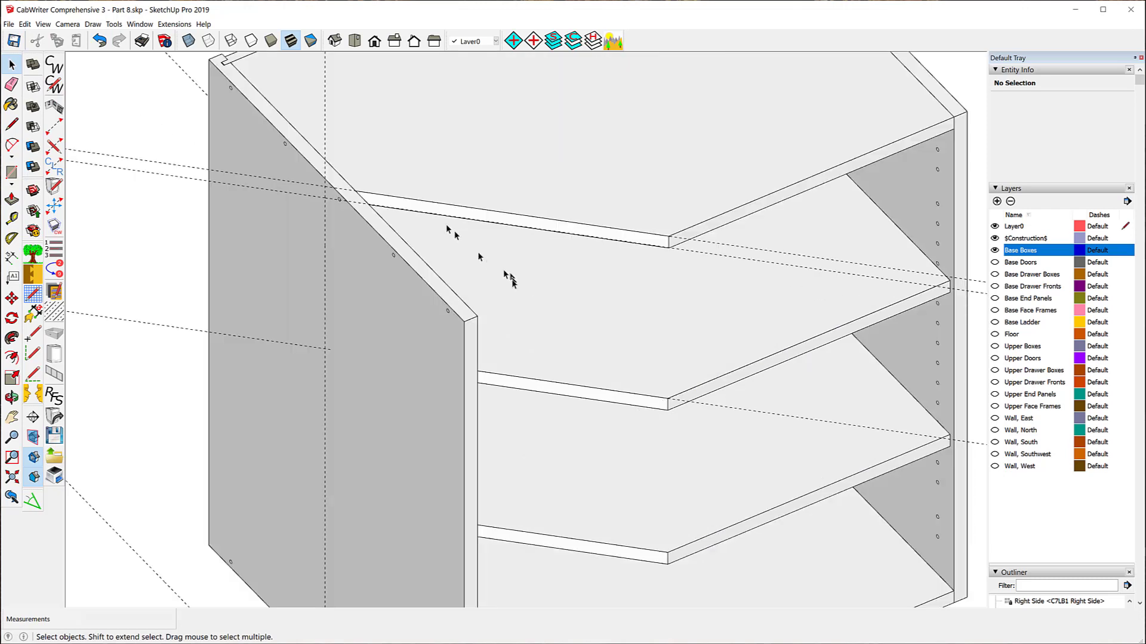
Step: Delete the angled guide at the upper shelf outside the component
scroll(506, 288, down, 4)
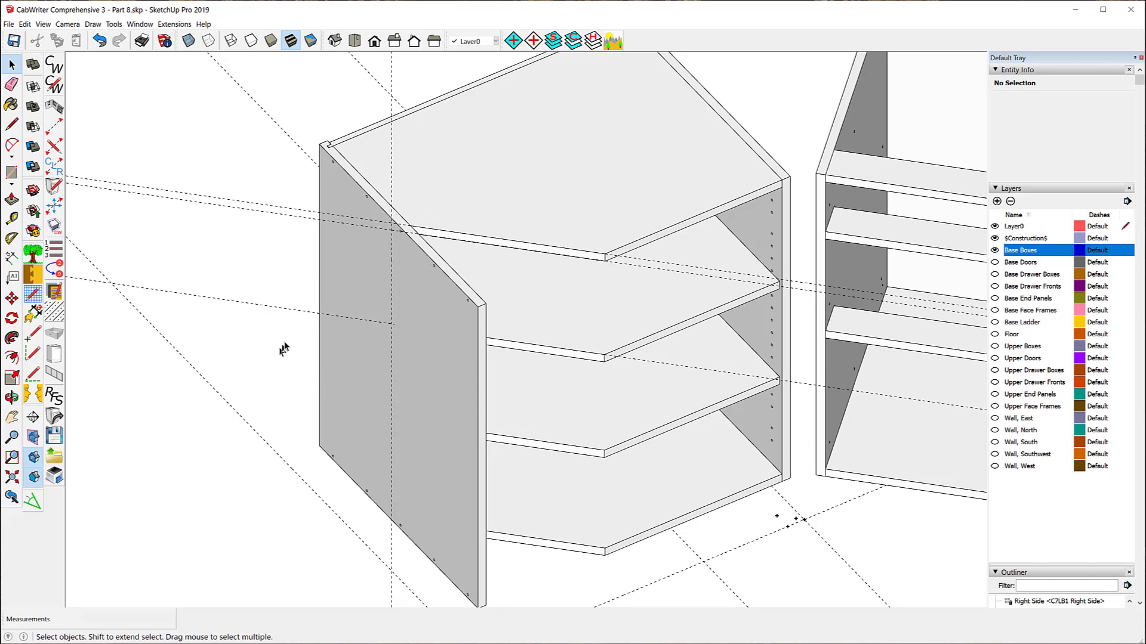
drag(281, 334, 243, 289)
key(Delete)
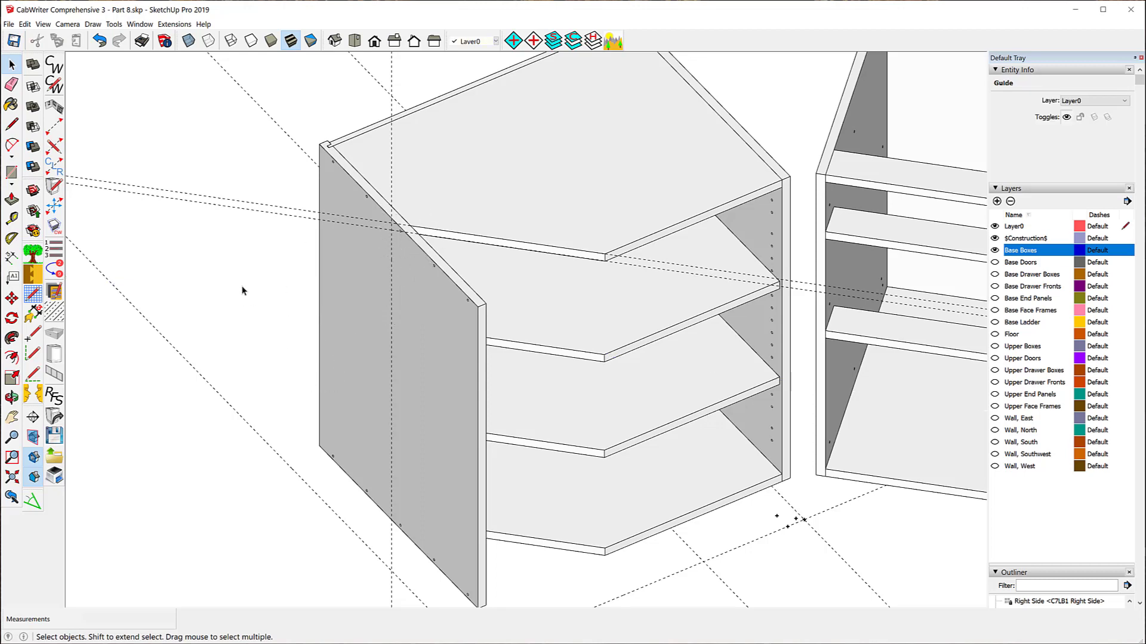
Step: Unlock the angled cabinet's left side and open the component for editing
middle_drag(763, 401, 325, 317)
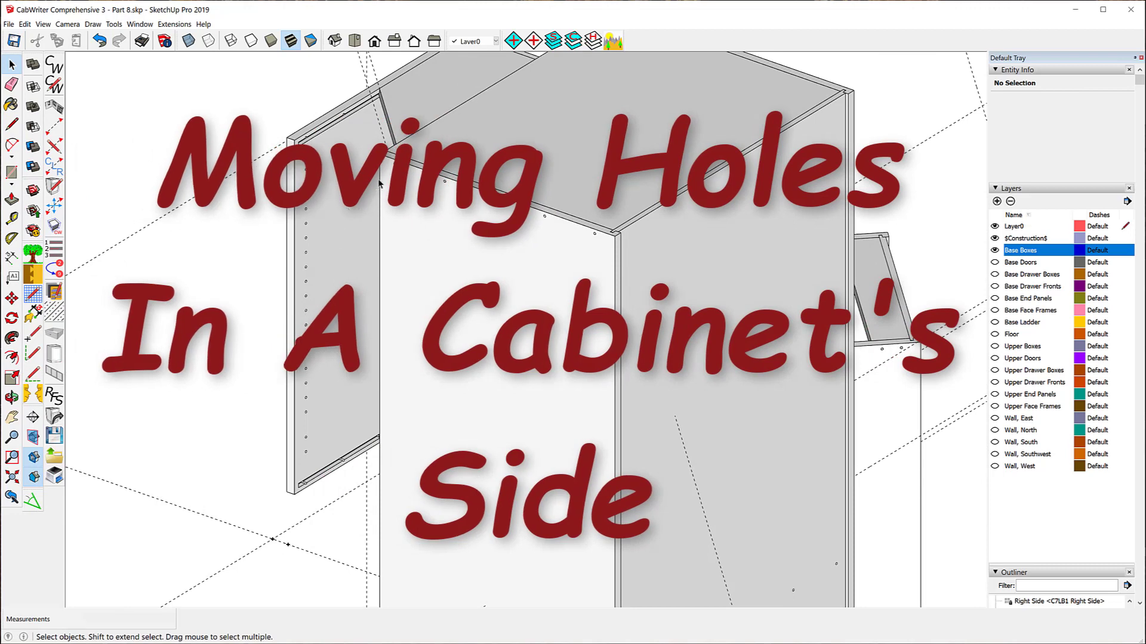
middle_drag(282, 100, 291, 142)
scroll(436, 227, down, 3)
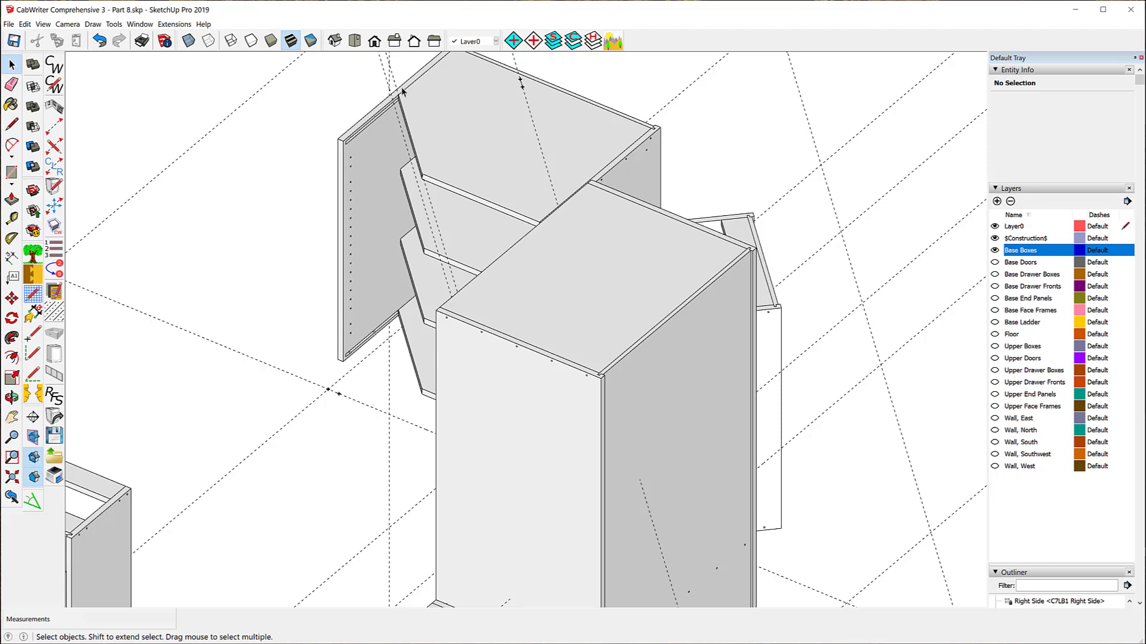
scroll(396, 82, up, 10)
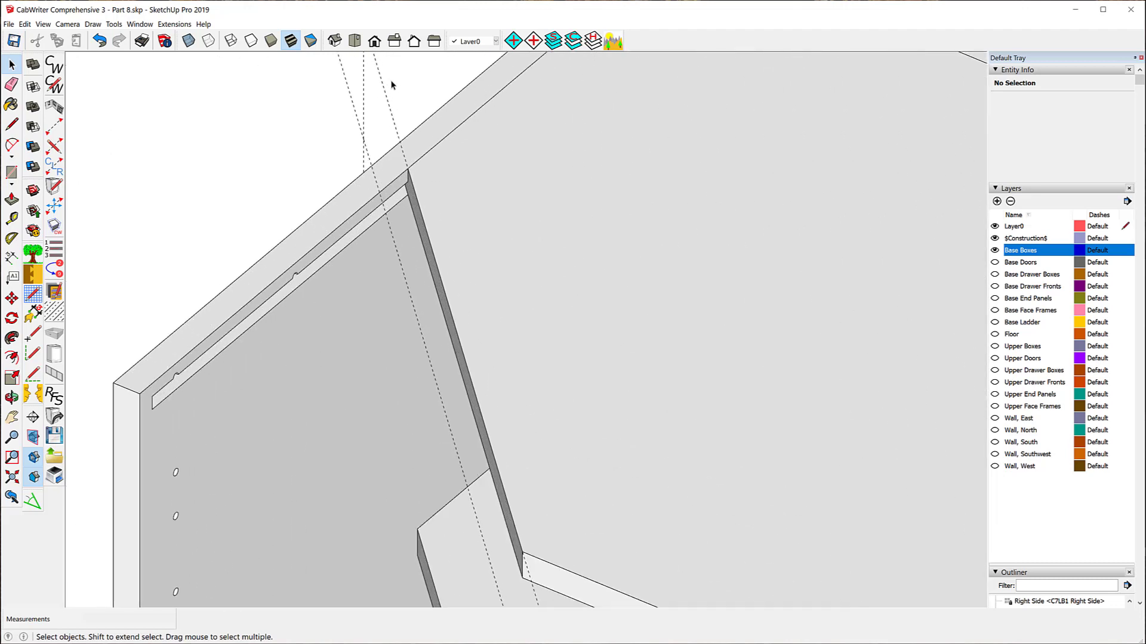
scroll(382, 89, up, 1)
click(435, 176)
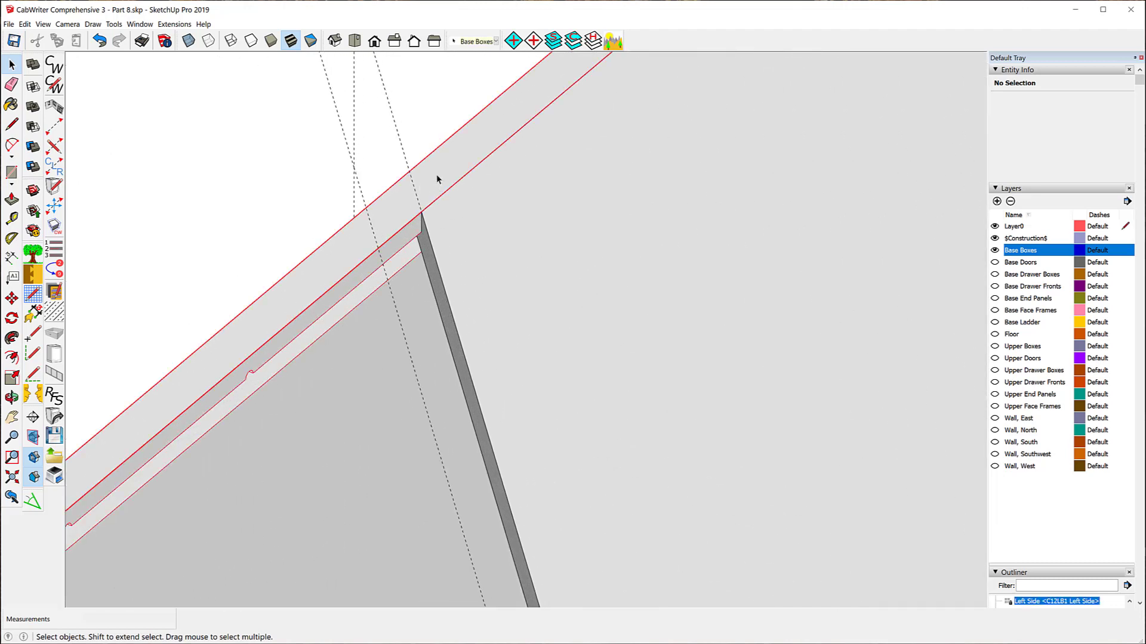
right_click(436, 175)
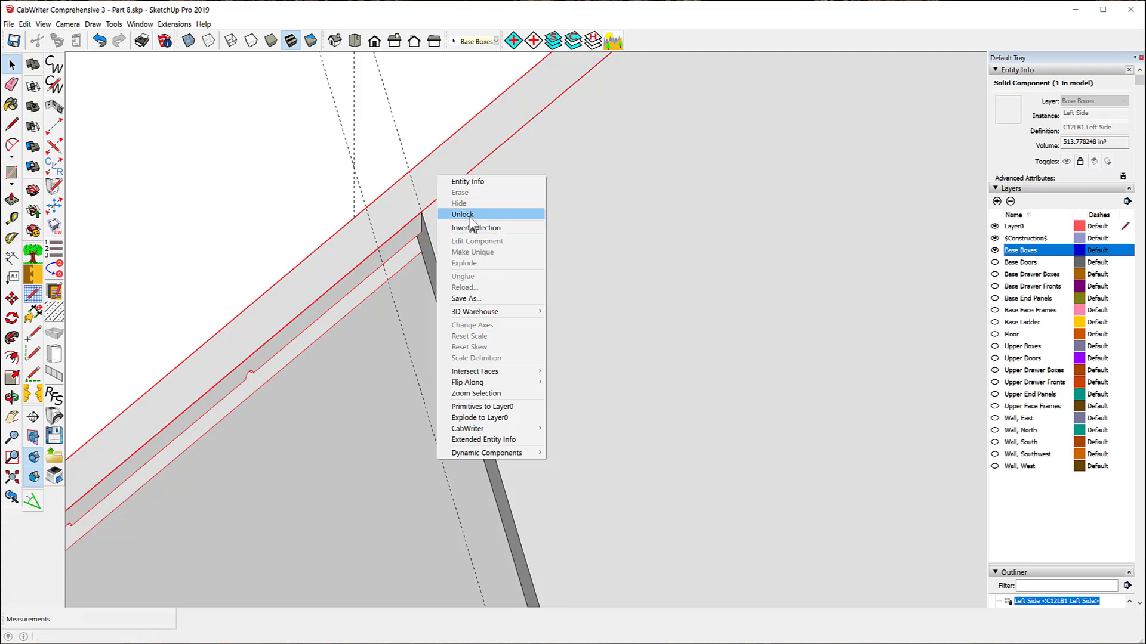
click(471, 216)
right_click(429, 168)
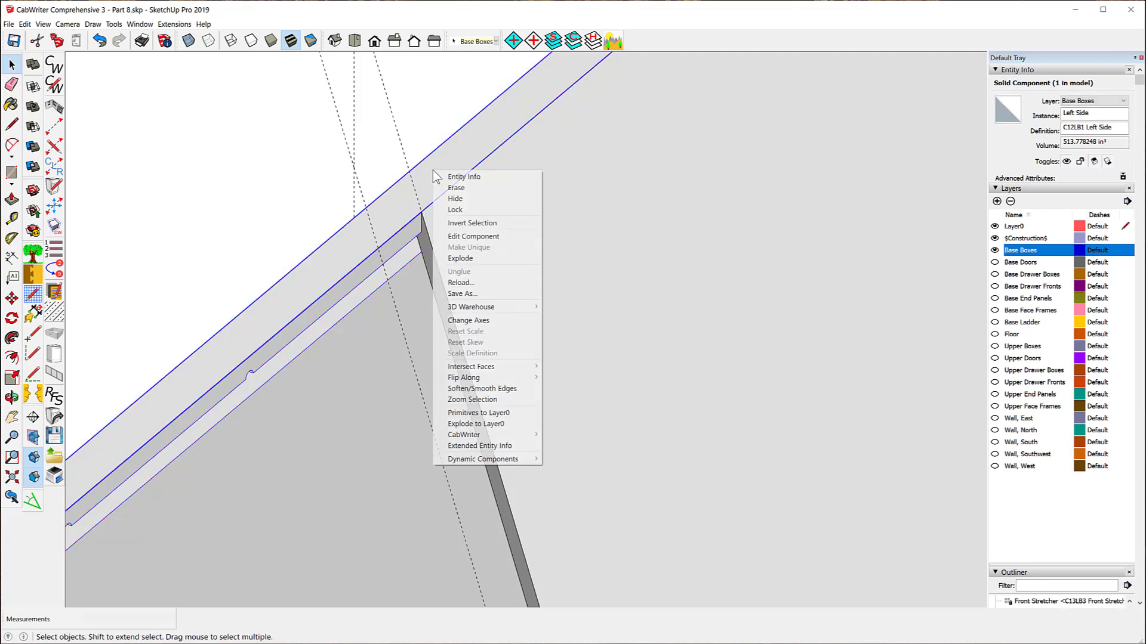
click(463, 237)
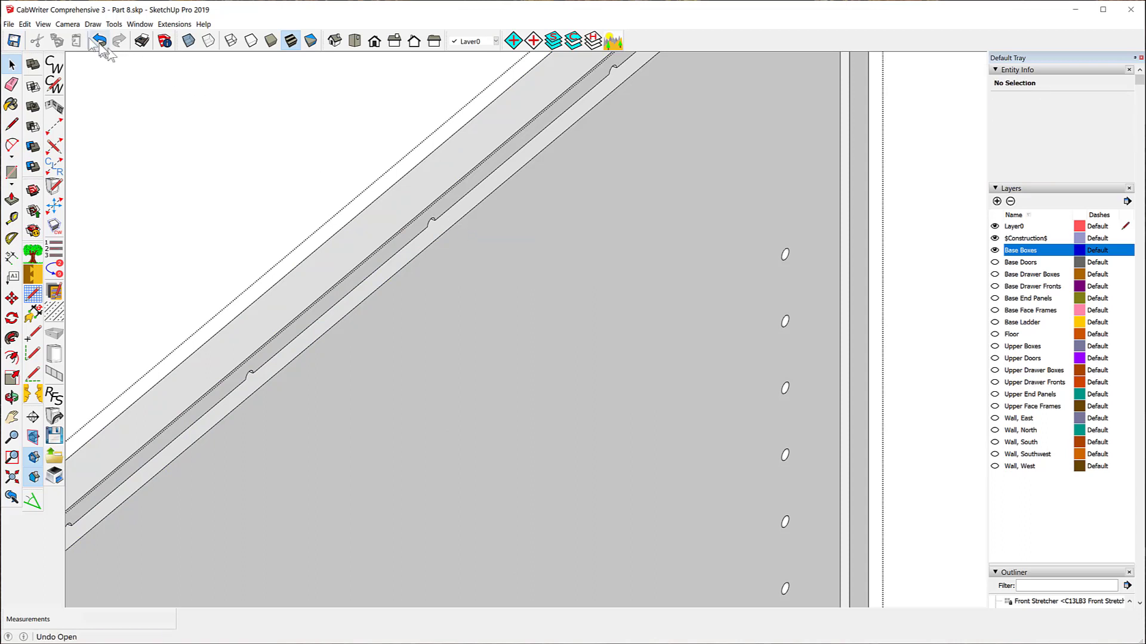
Step: Show the rest of the model while the left side is being edited
click(42, 24)
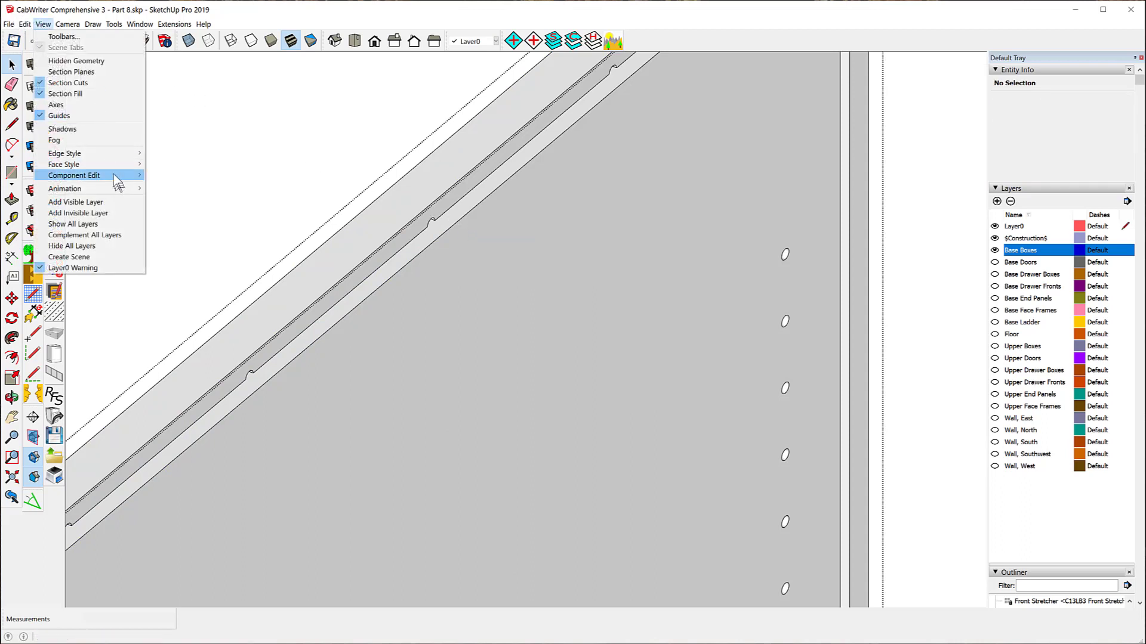
mouse_move(116, 176)
click(168, 175)
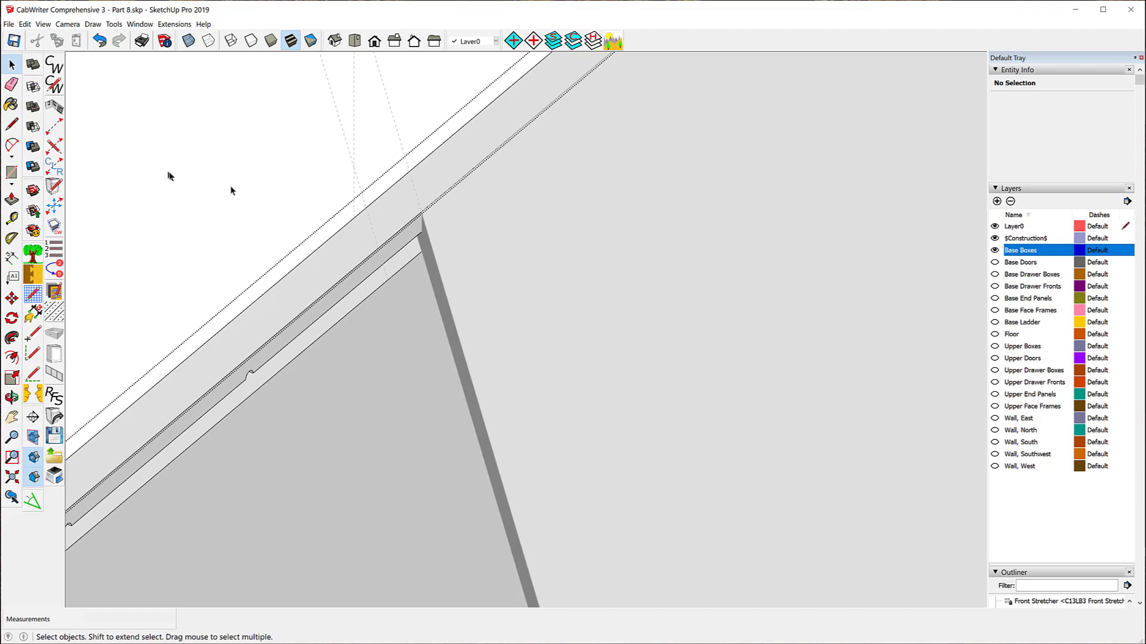
Step: Place construction points on the left side's top edges where the angled cut of the cabinet top meets the side
click(12, 125)
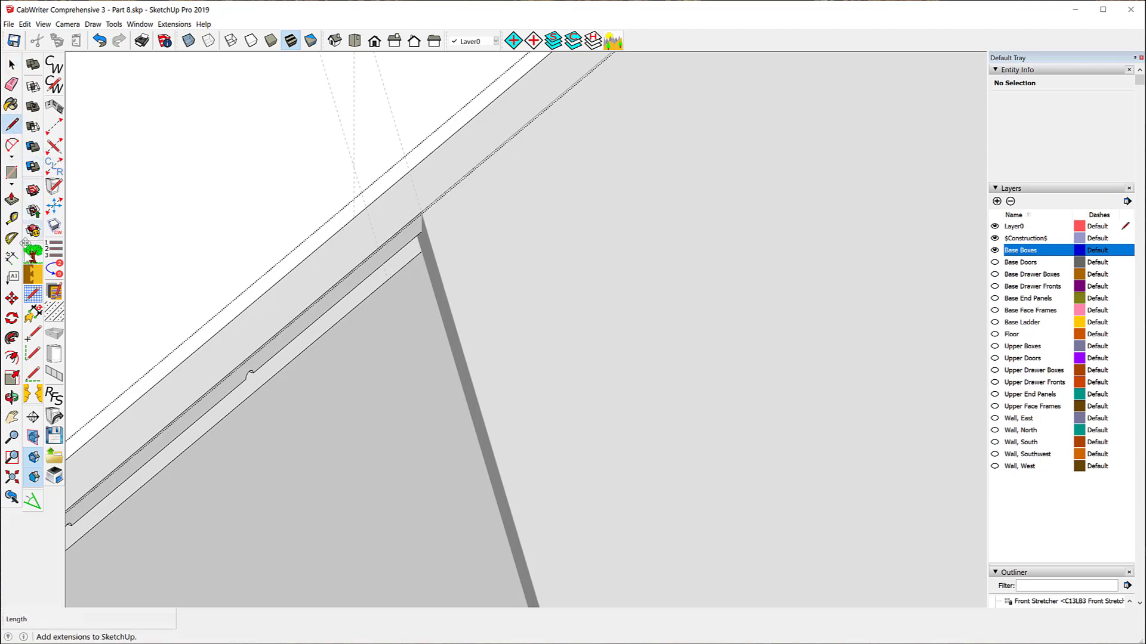
click(33, 340)
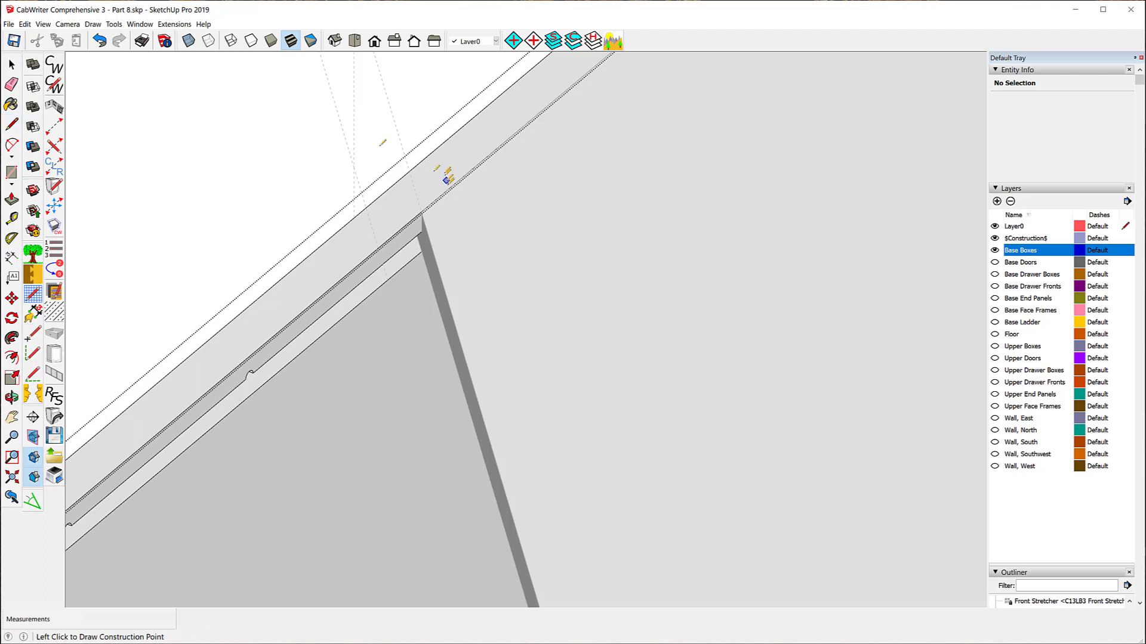
click(409, 171)
scroll(595, 236, down, 3)
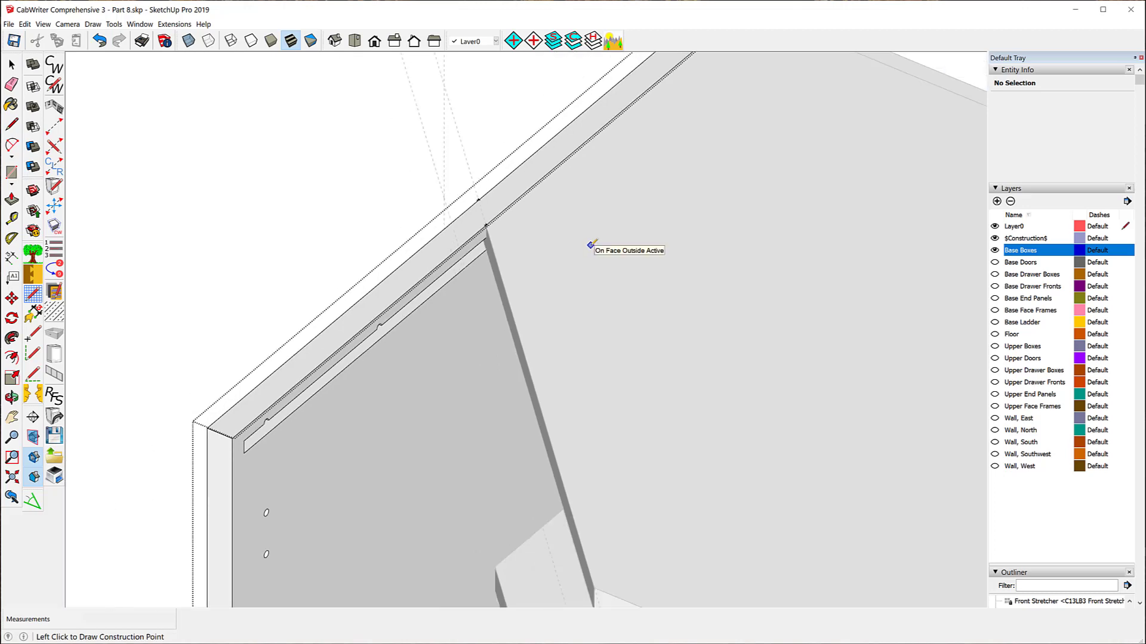
scroll(473, 166, down, 5)
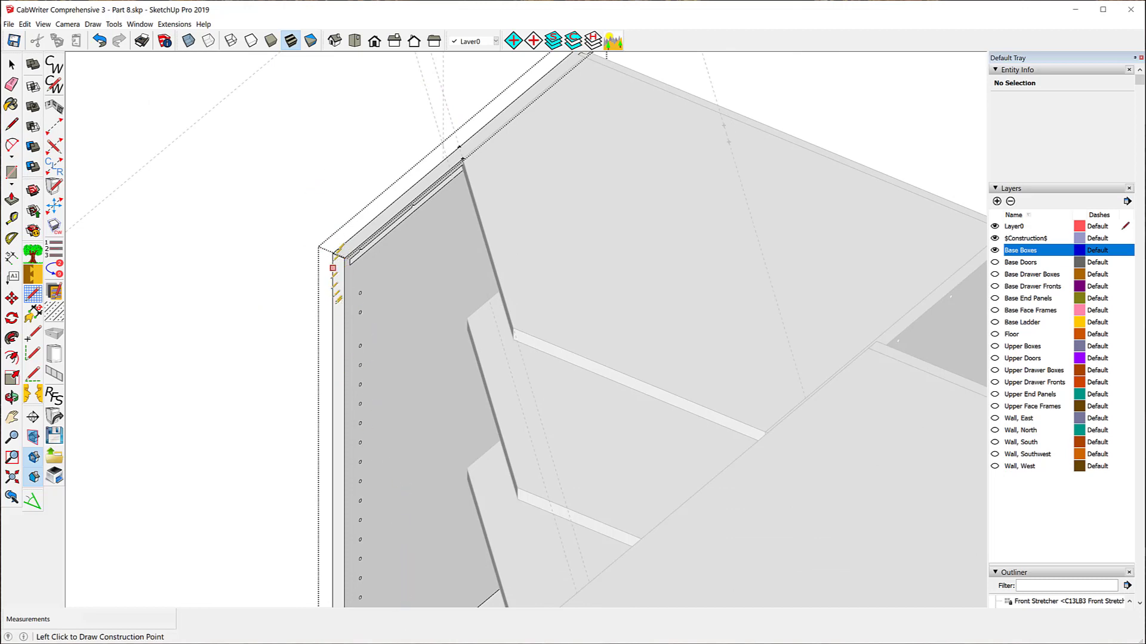
click(459, 146)
Step: Hide the rest of the model and show the isolated side in the left standard view
click(43, 24)
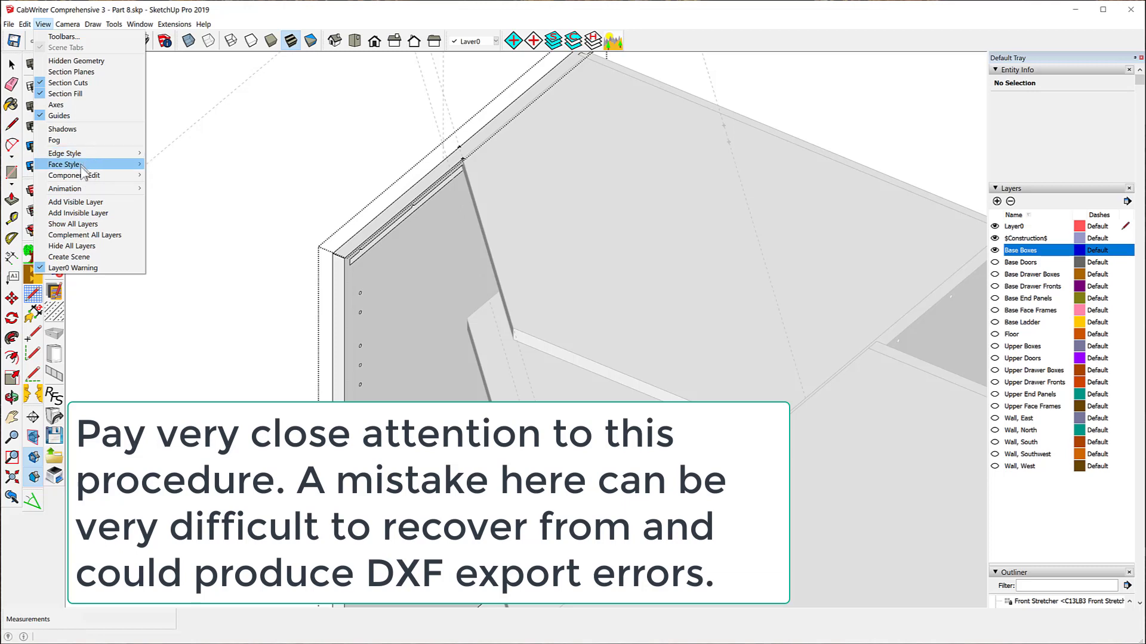
mouse_move(89, 179)
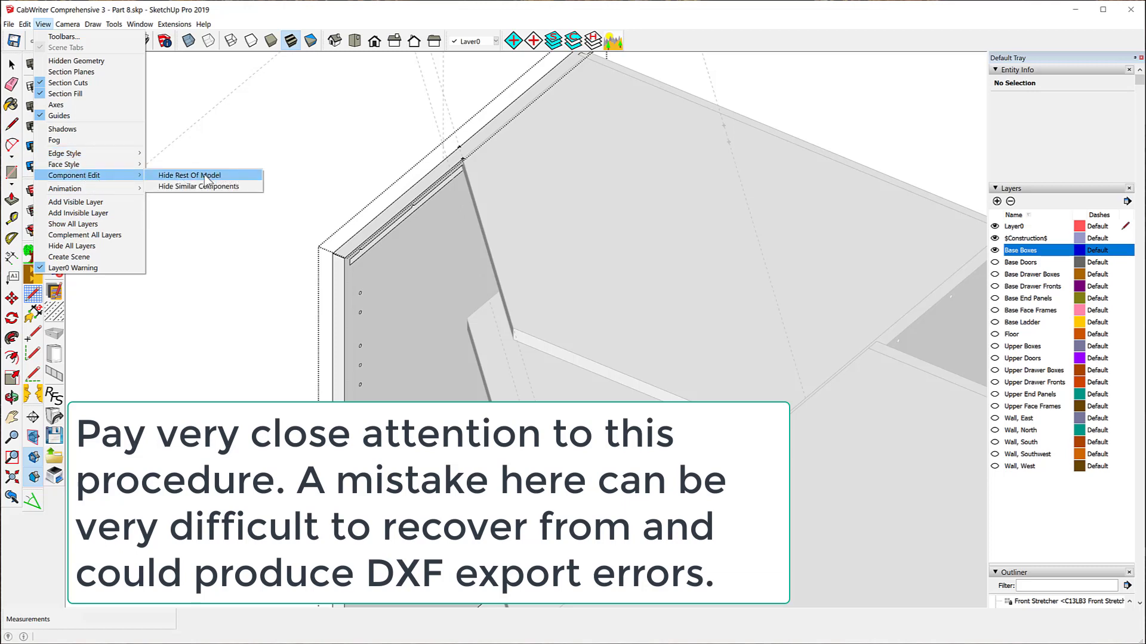
click(220, 177)
scroll(567, 200, down, 1)
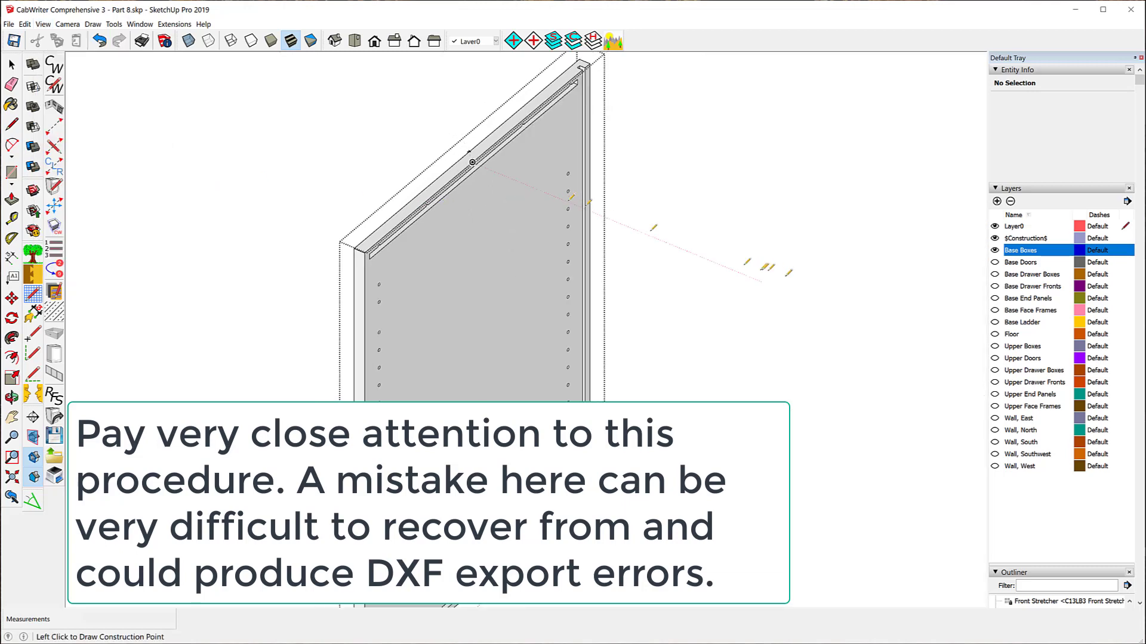
scroll(787, 273, down, 1)
middle_drag(798, 274, 565, 266)
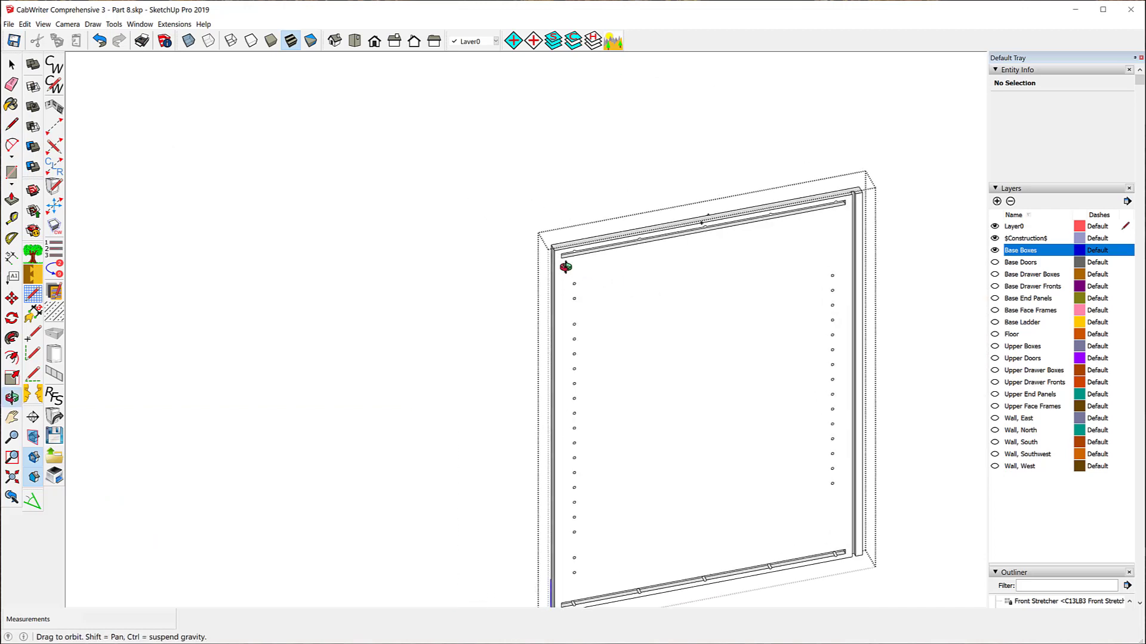
scroll(314, 118, down, 1)
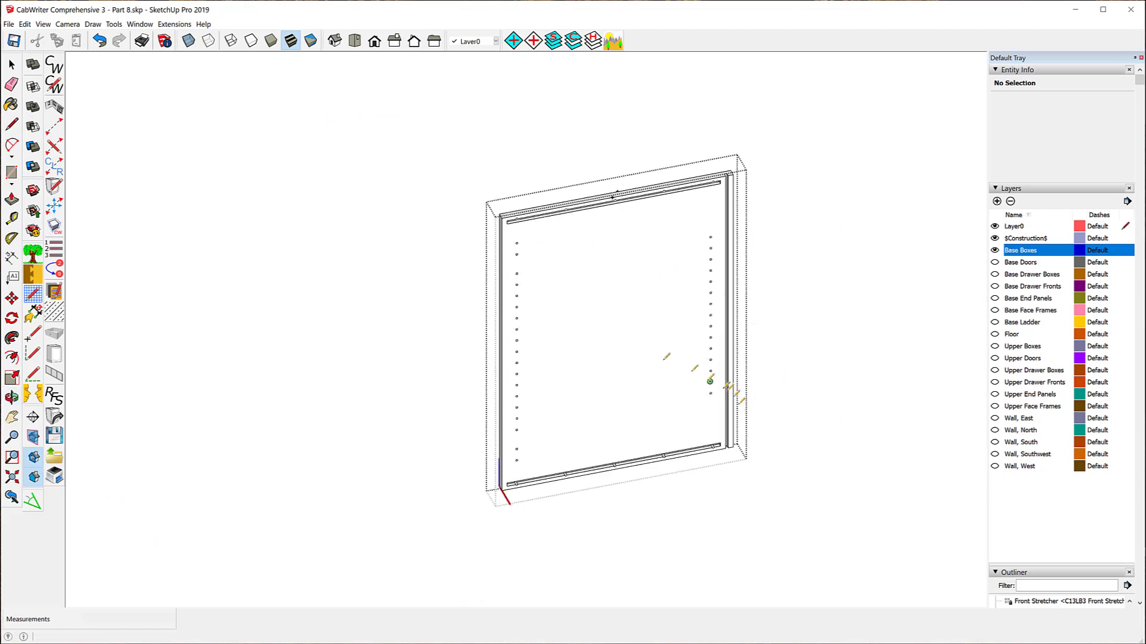
scroll(644, 328, up, 3)
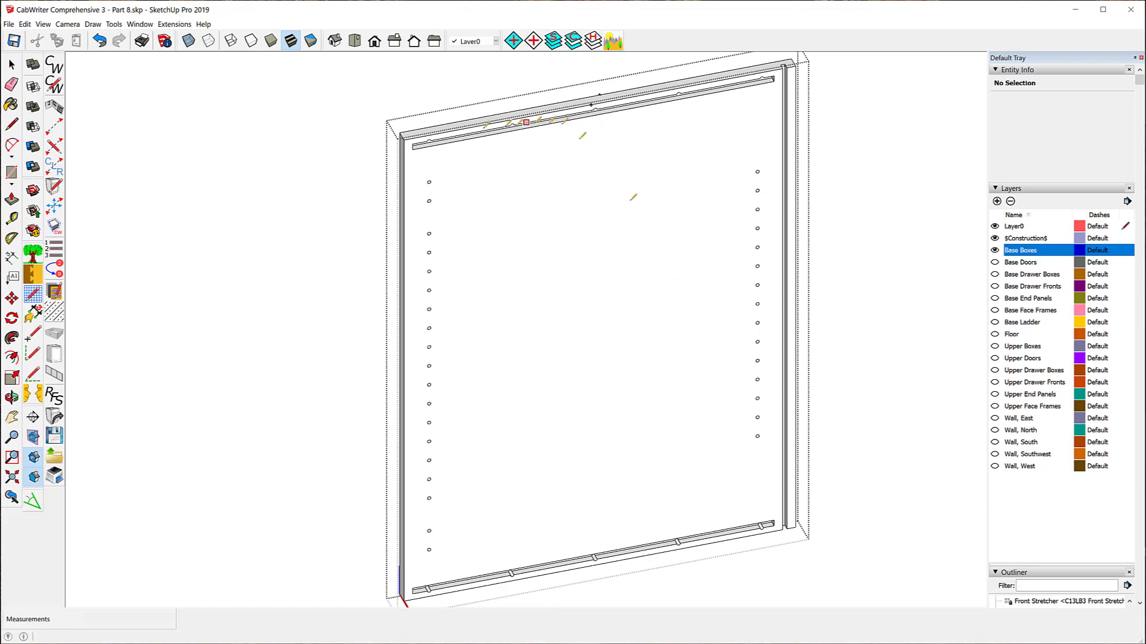
click(395, 43)
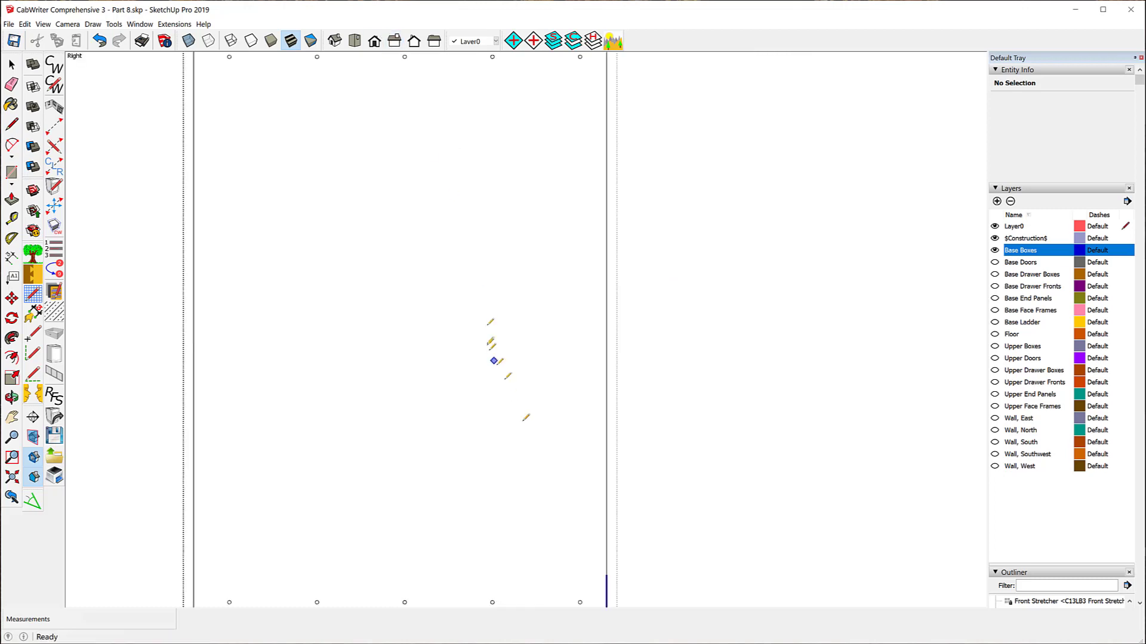
scroll(518, 413, down, 3)
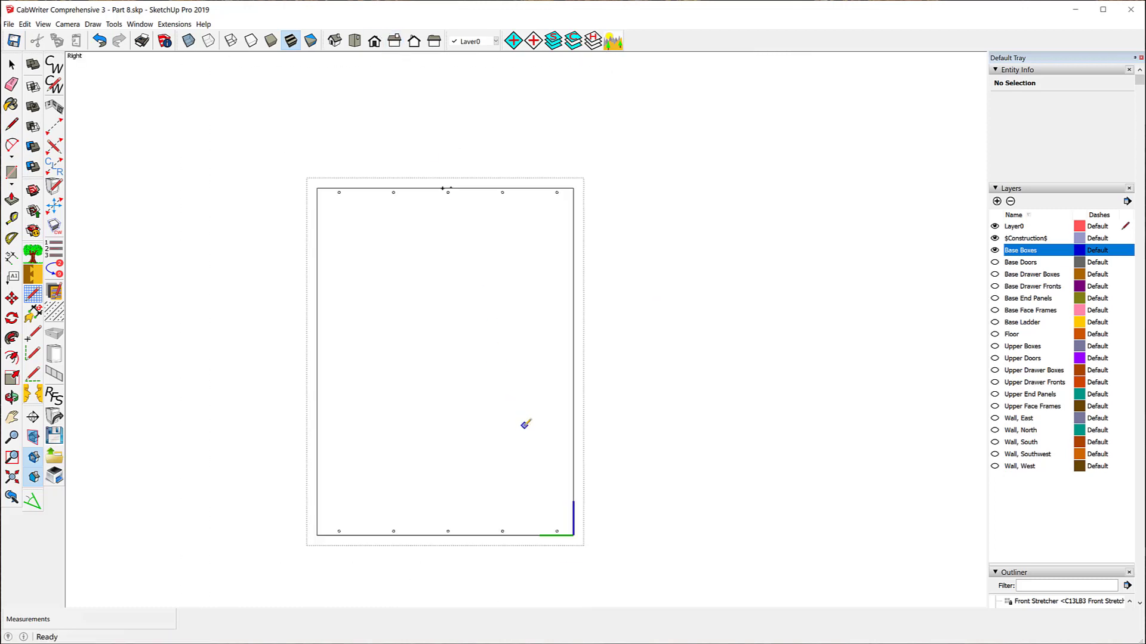
click(434, 42)
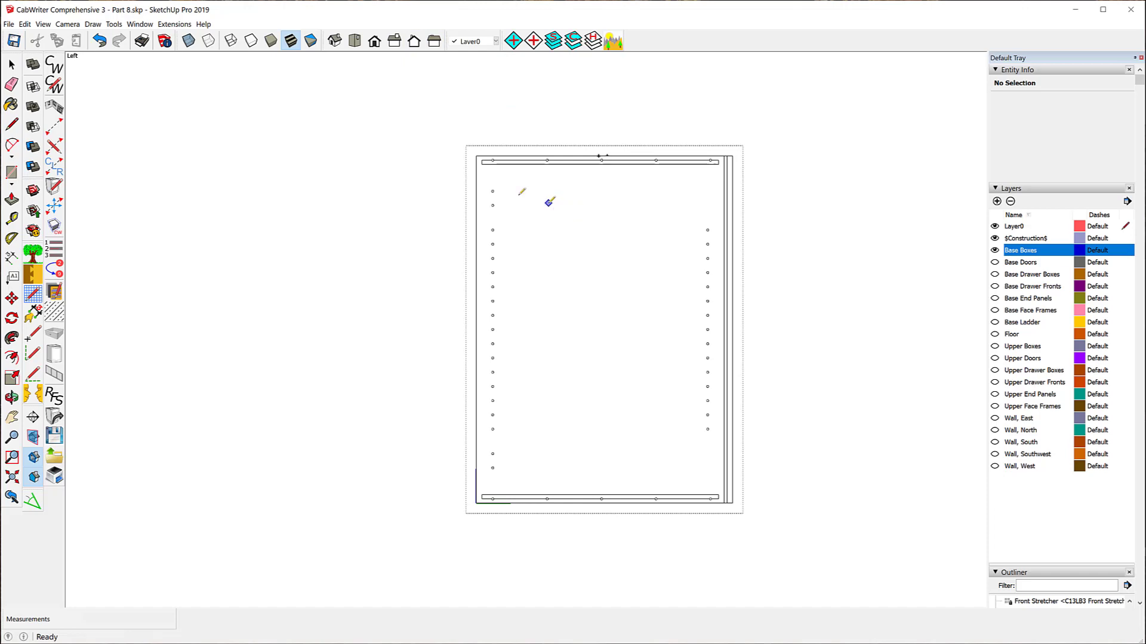
Step: Remove the second and third holes from the front in the side's upper row, together with the groove segment between them, checking in X-ray
click(11, 64)
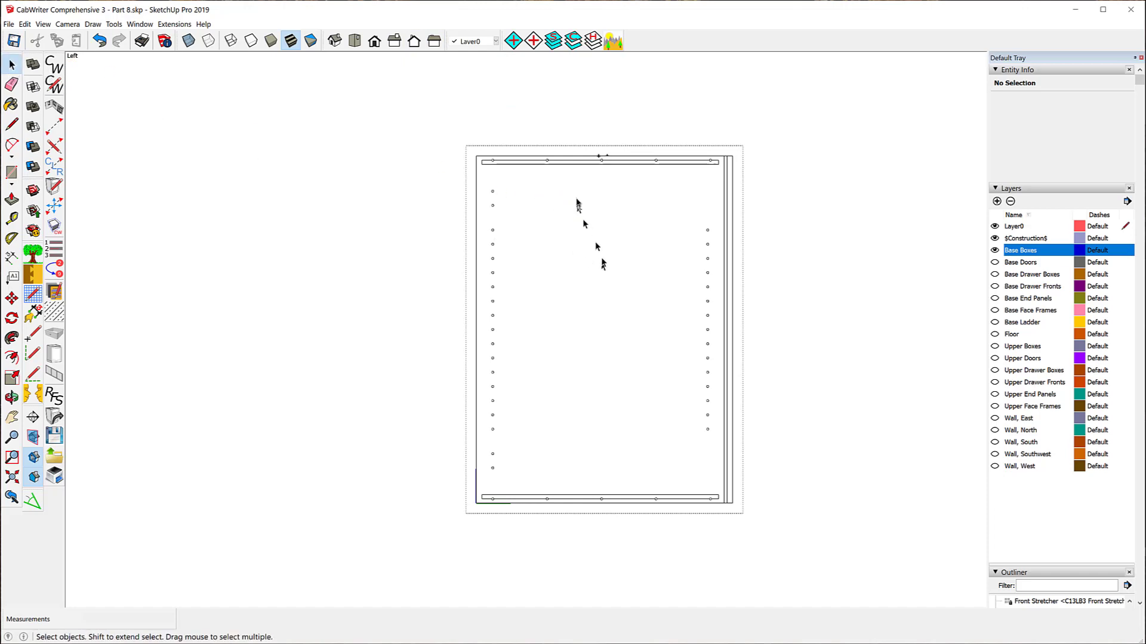
scroll(574, 200, up, 3)
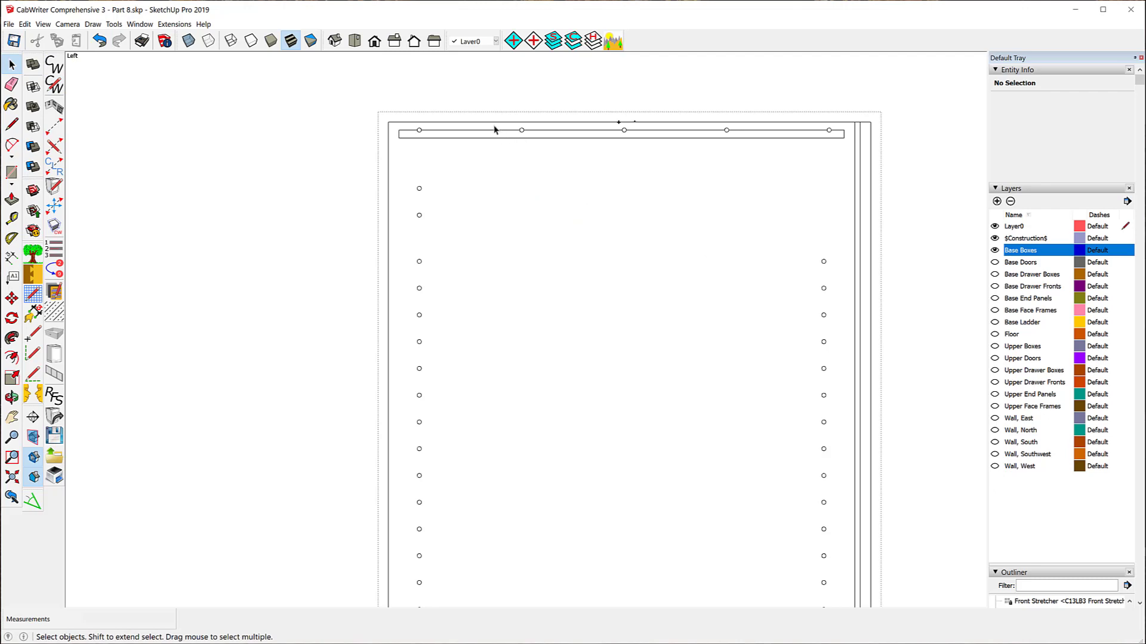
drag(541, 161, 664, 189)
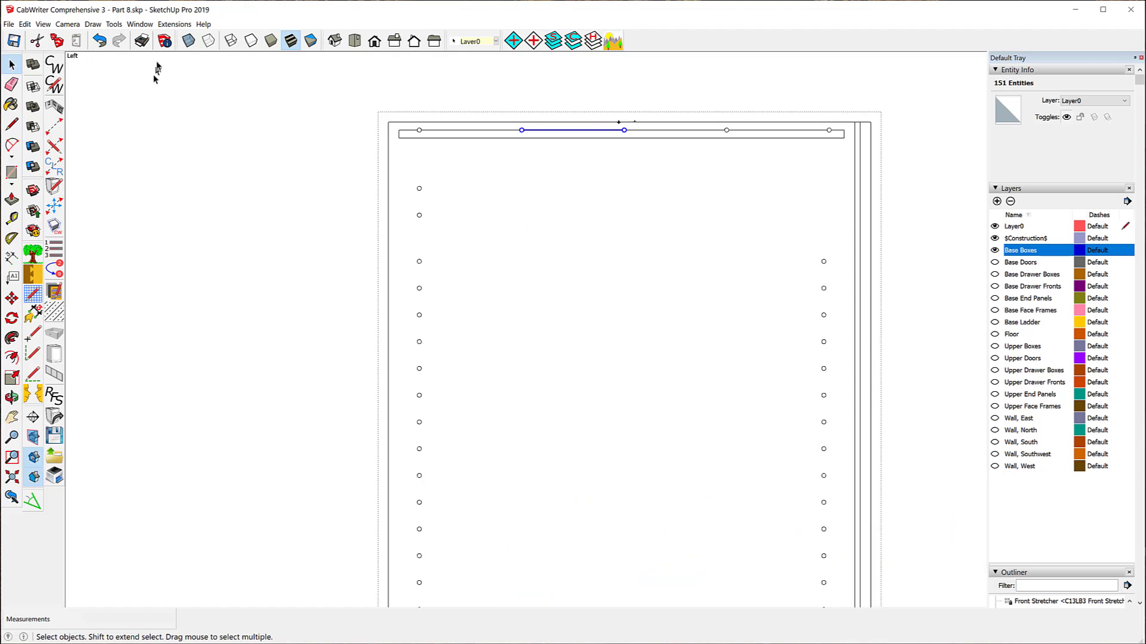
click(188, 41)
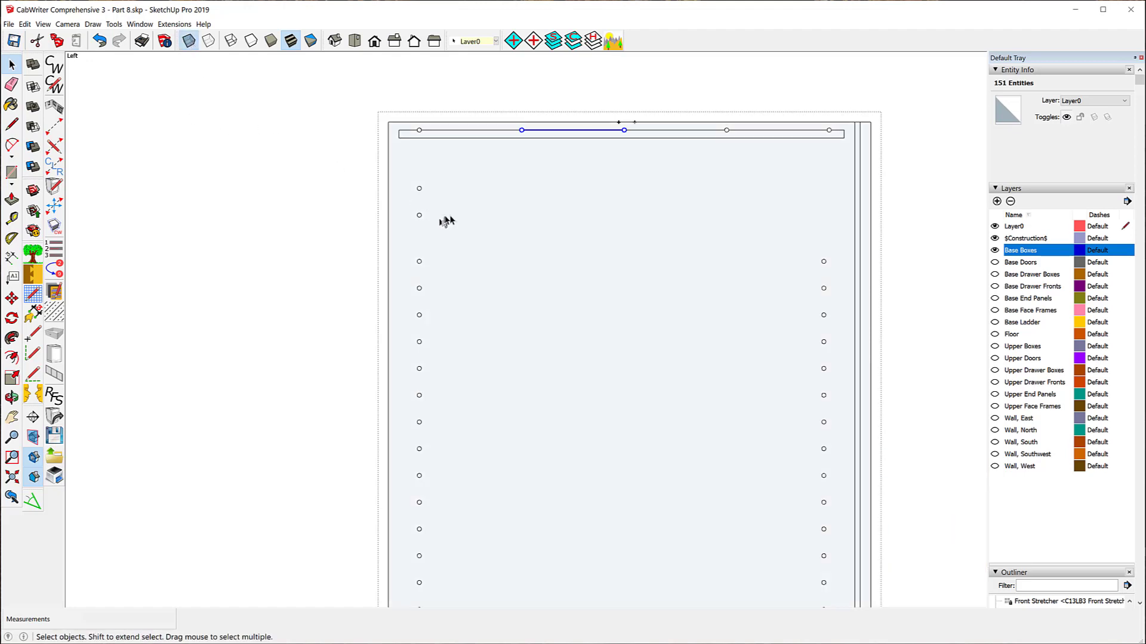
middle_drag(369, 188, 821, 473)
scroll(767, 435, down, 3)
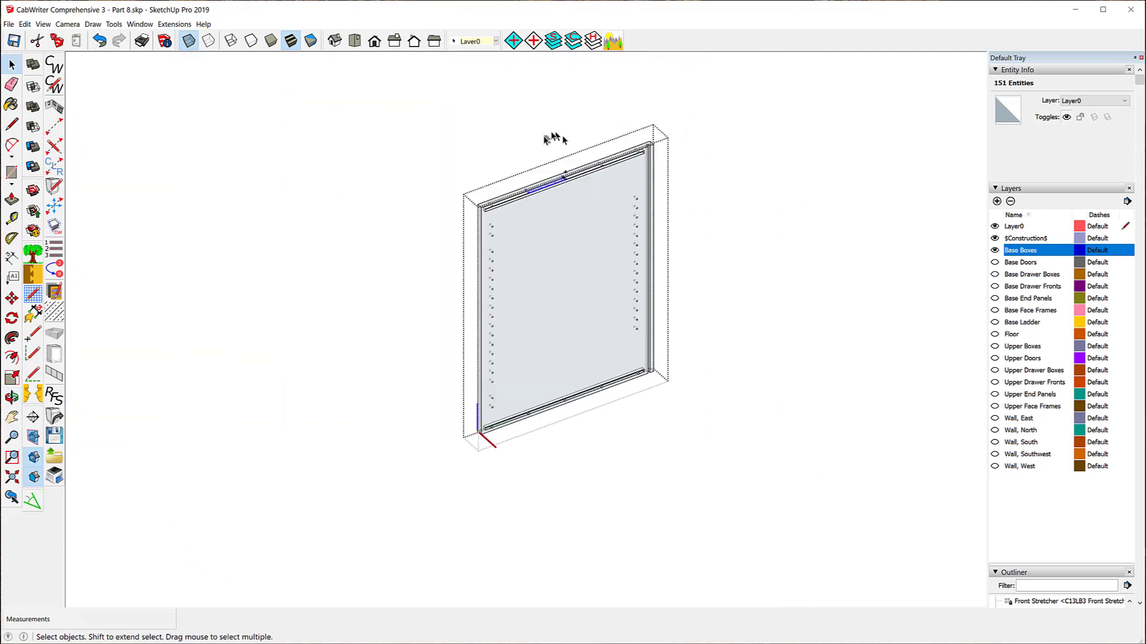
scroll(542, 155, up, 8)
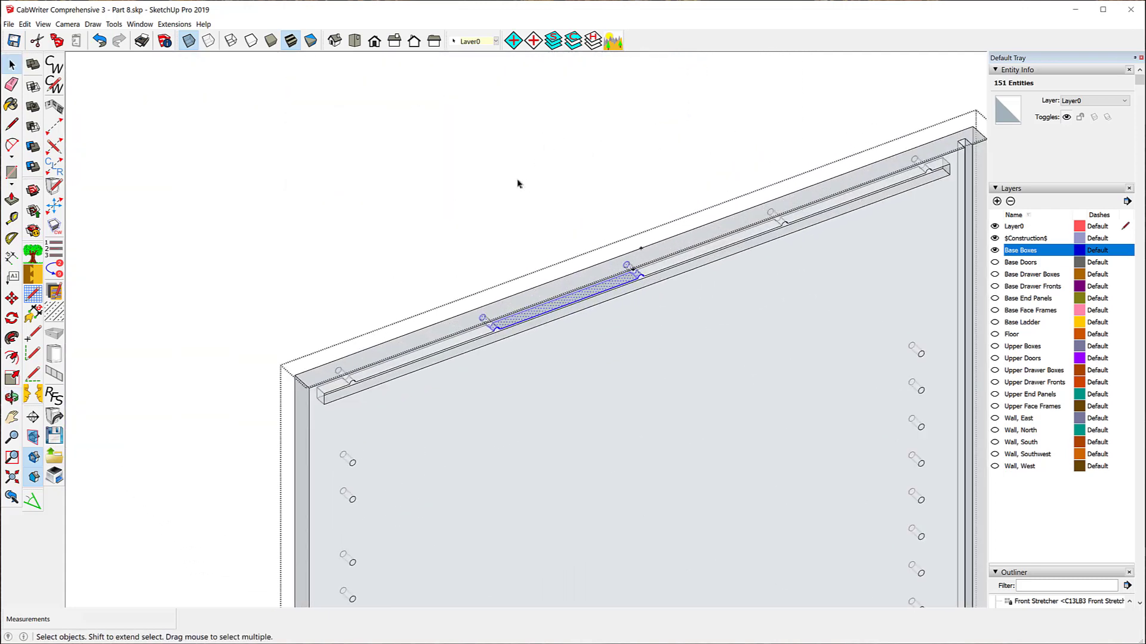
scroll(508, 161, down, 1)
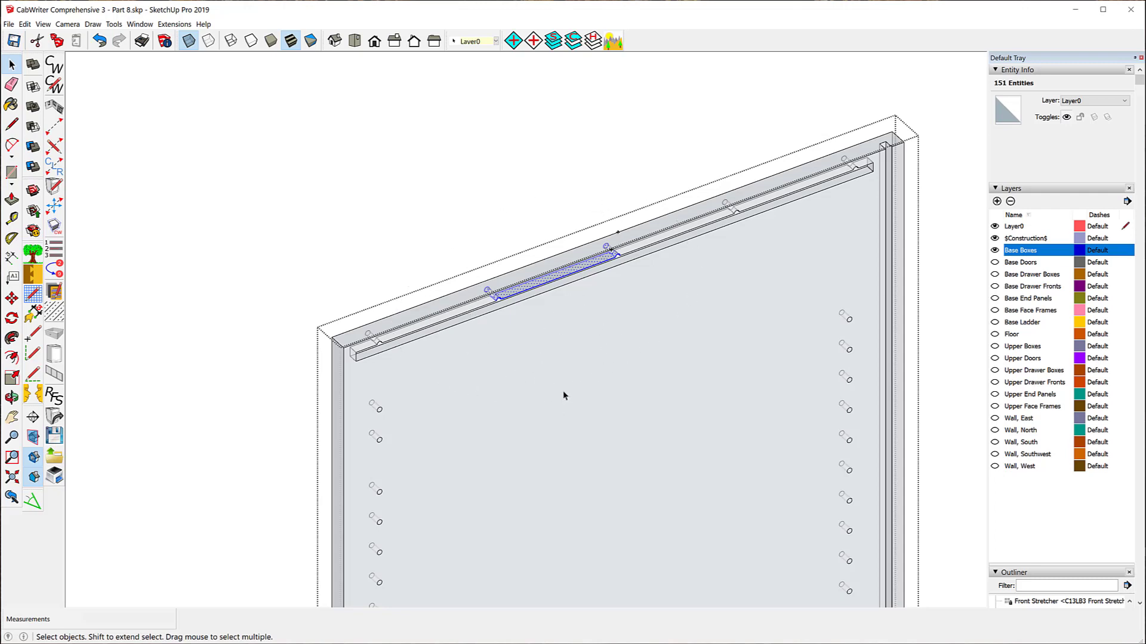
key(ctrl+t)
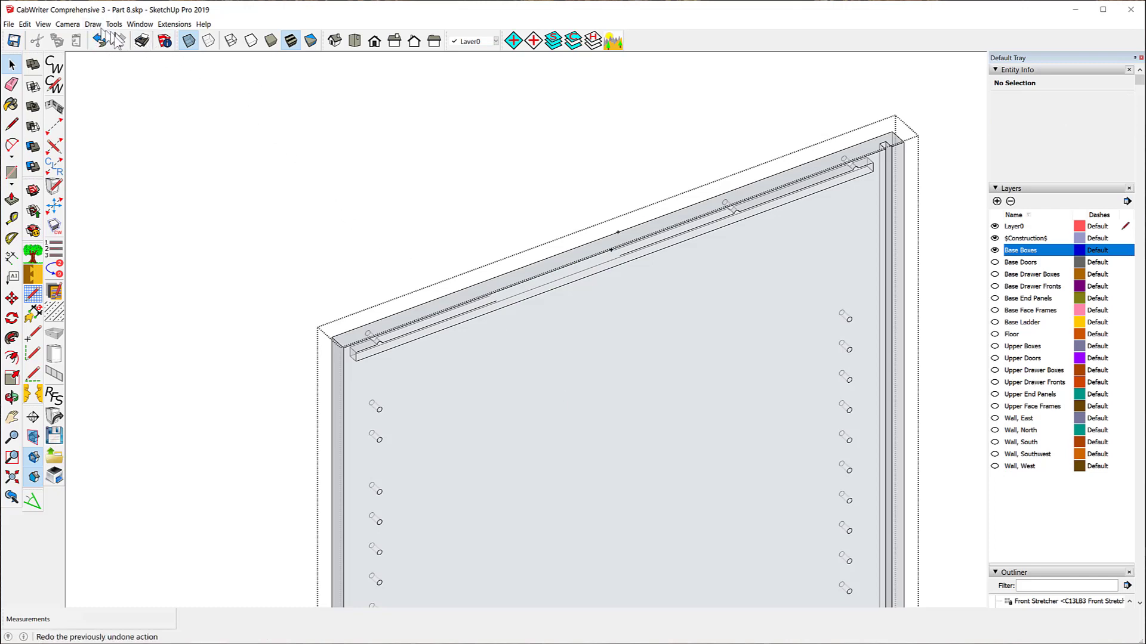
Step: Turn off X-ray display and examine both faces of the side around the removed holes
click(188, 40)
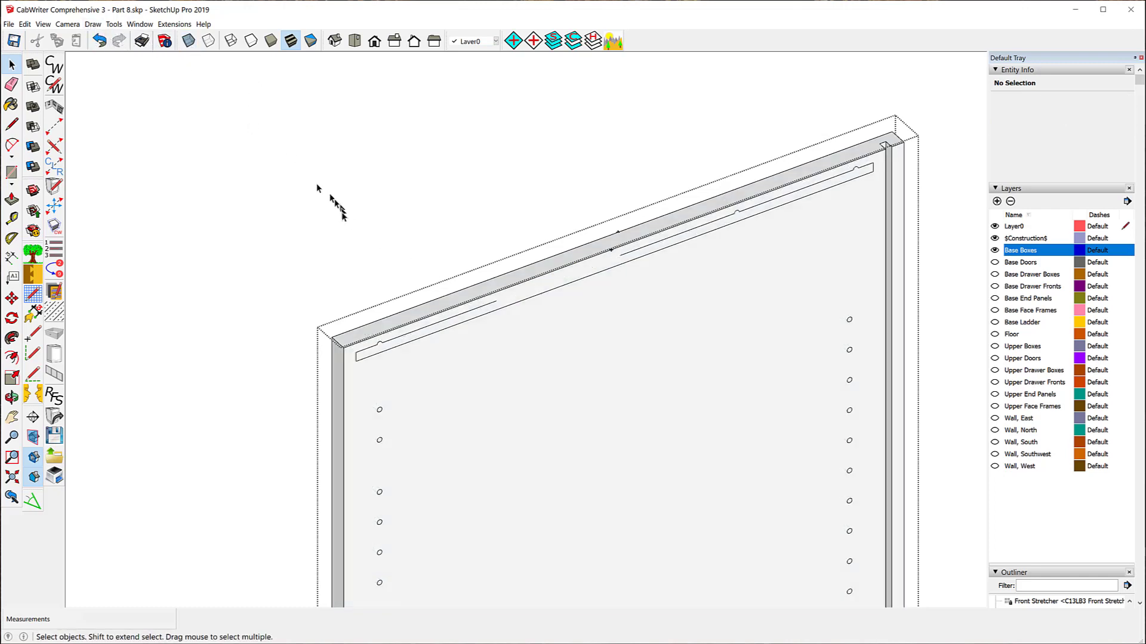
middle_drag(343, 215, 614, 284)
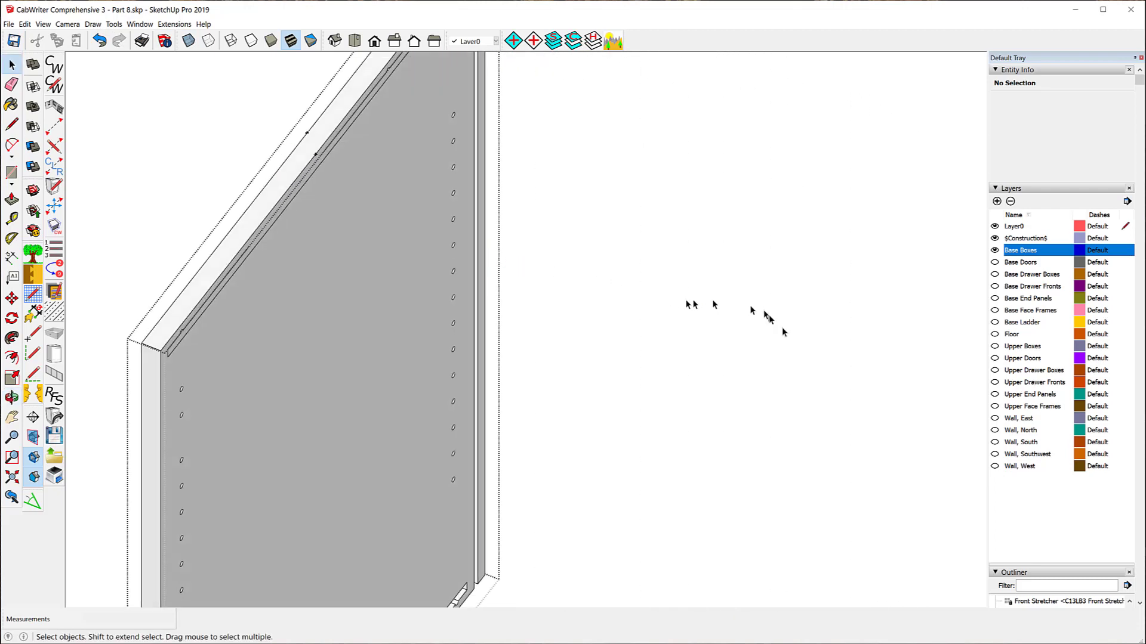
middle_drag(783, 332, 620, 286)
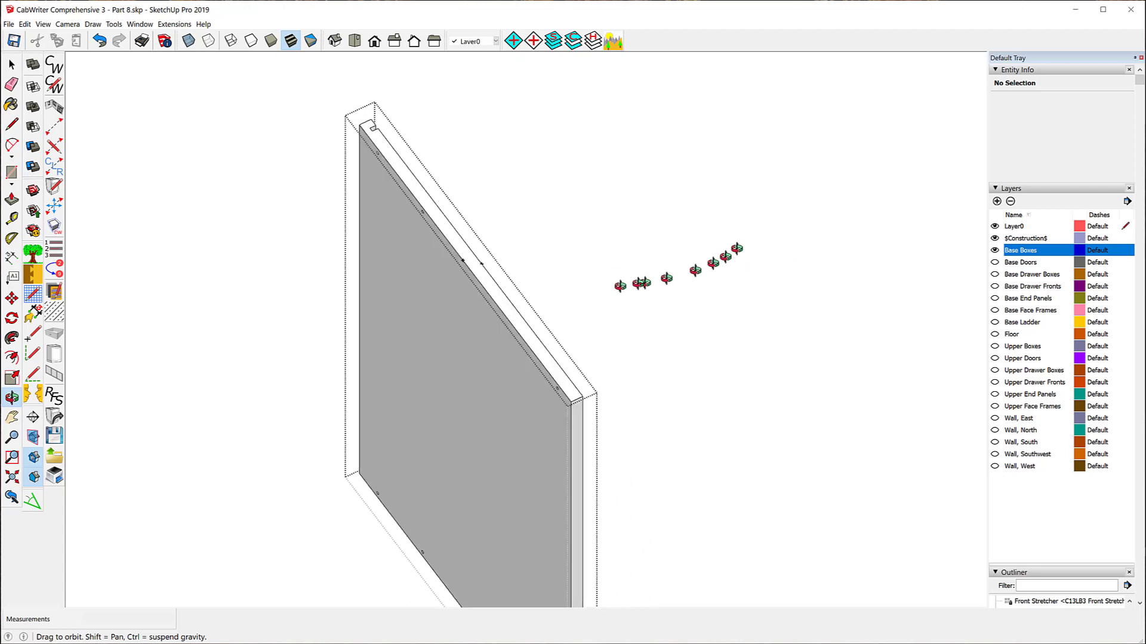
drag(620, 286, 179, 153)
key(space)
scroll(186, 147, down, 2)
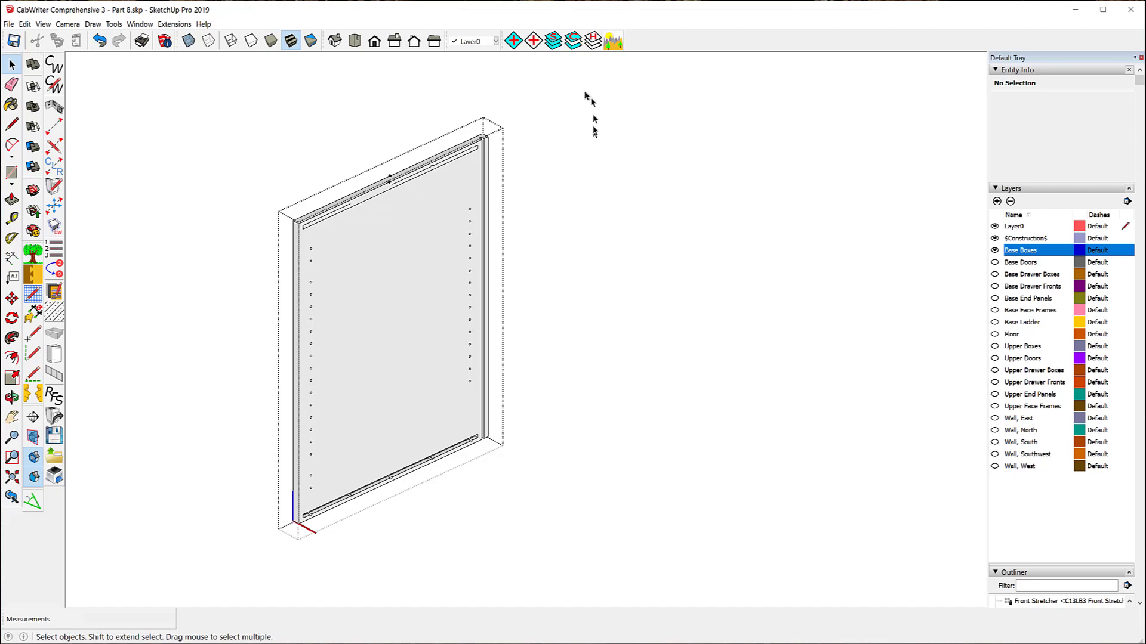
scroll(342, 249, up, 4)
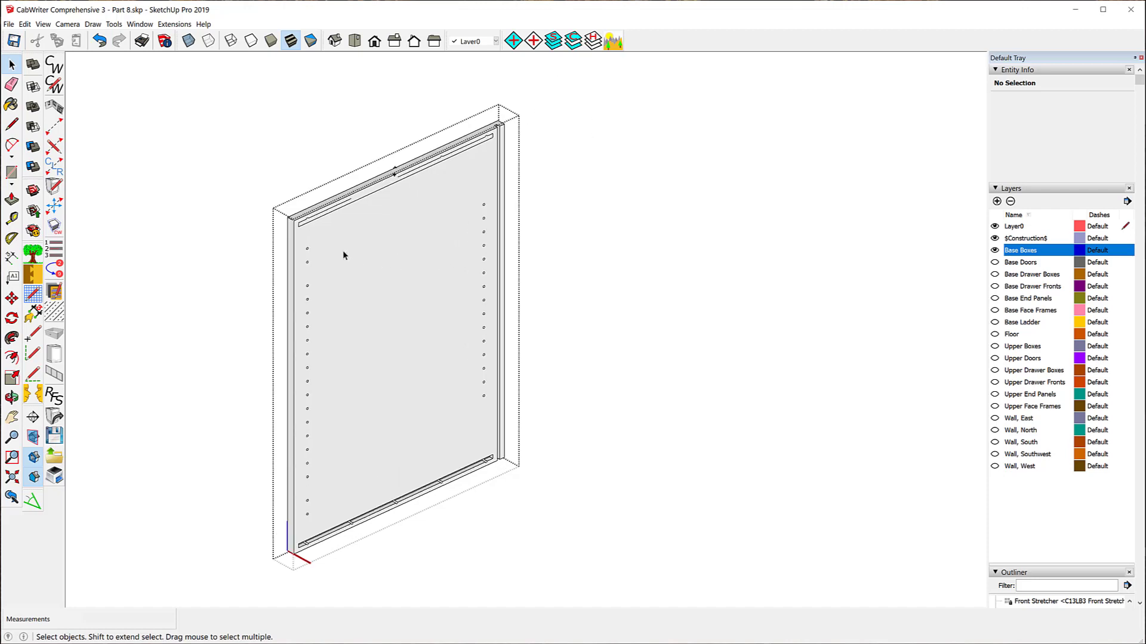
Step: Turn on X-ray display and delete the two leftover edges between the front hole and the removed holes in the upper groove
scroll(318, 215, up, 1)
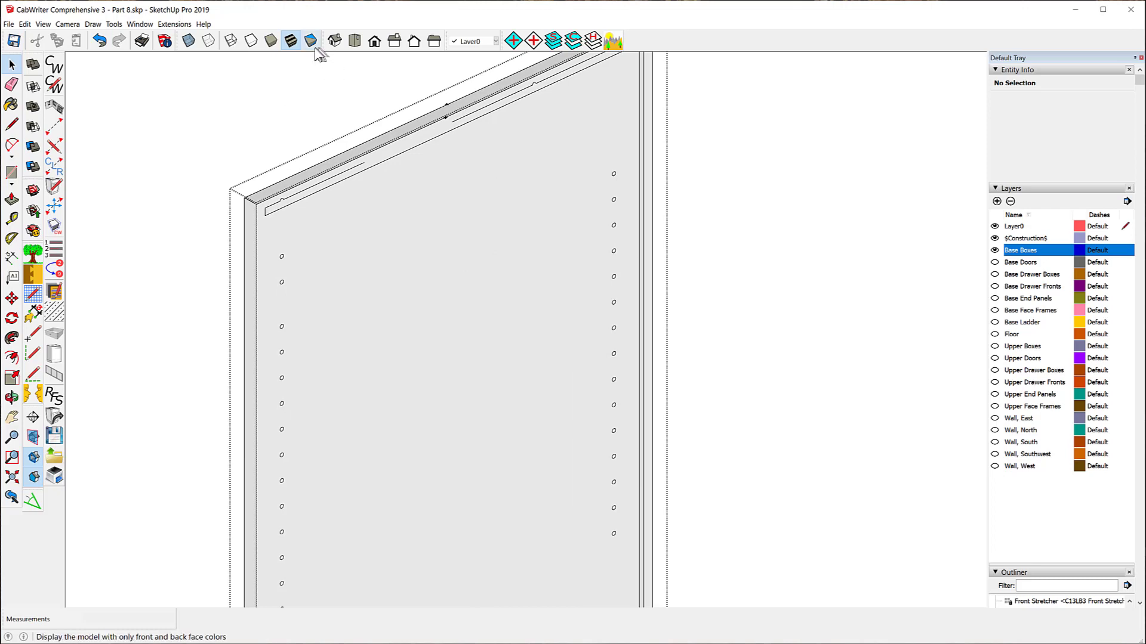
click(190, 42)
scroll(314, 185, up, 5)
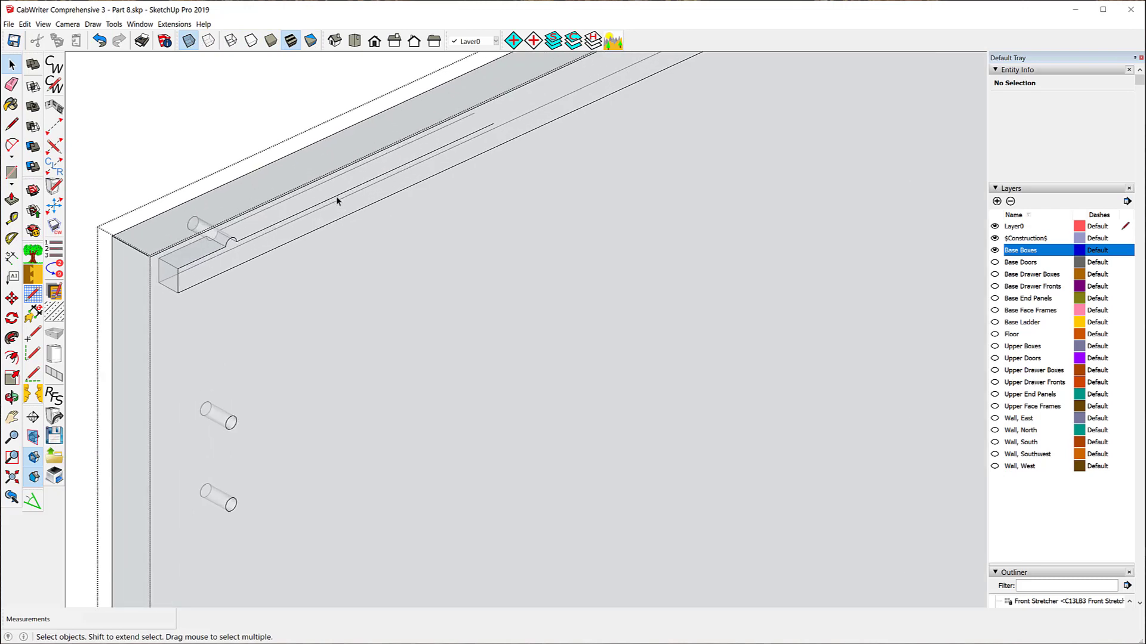
click(337, 198)
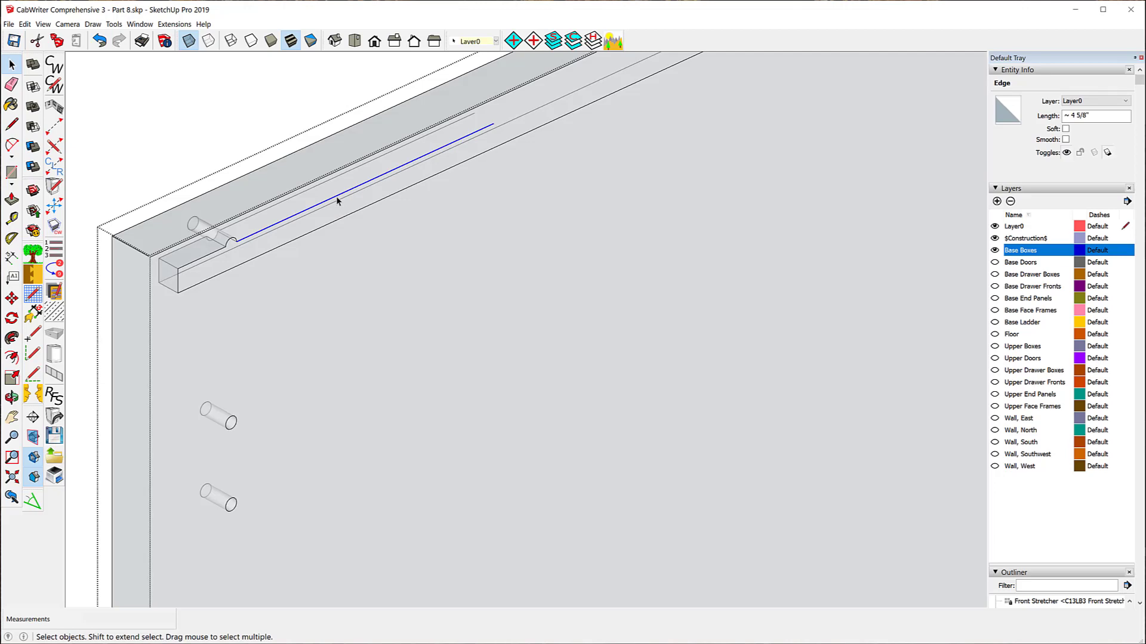
key(Delete)
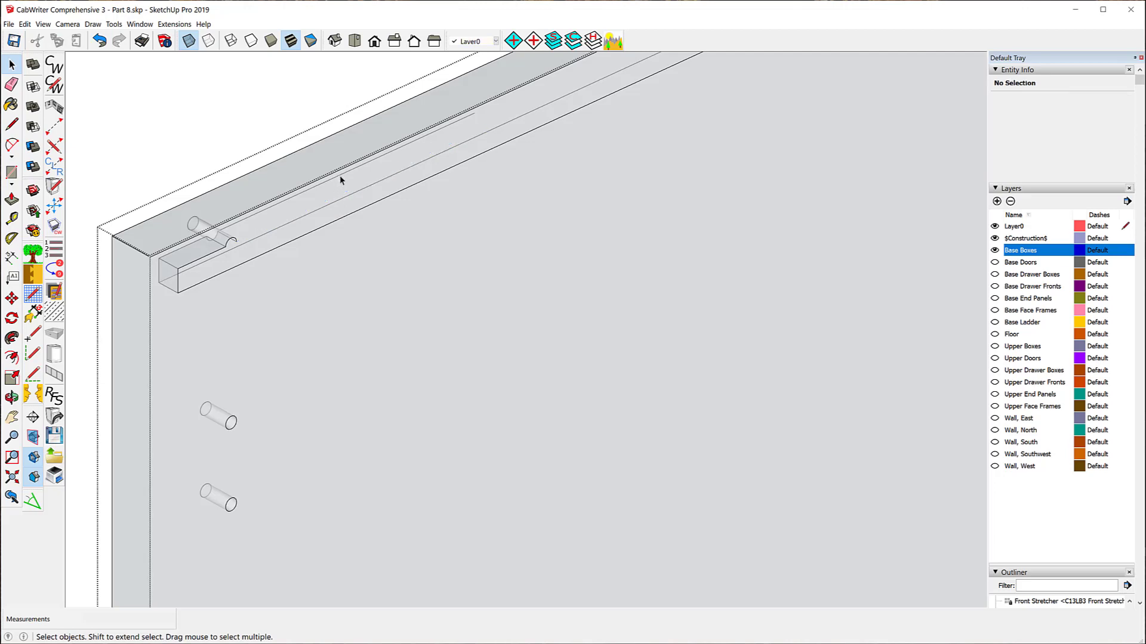
key(ctrl+z)
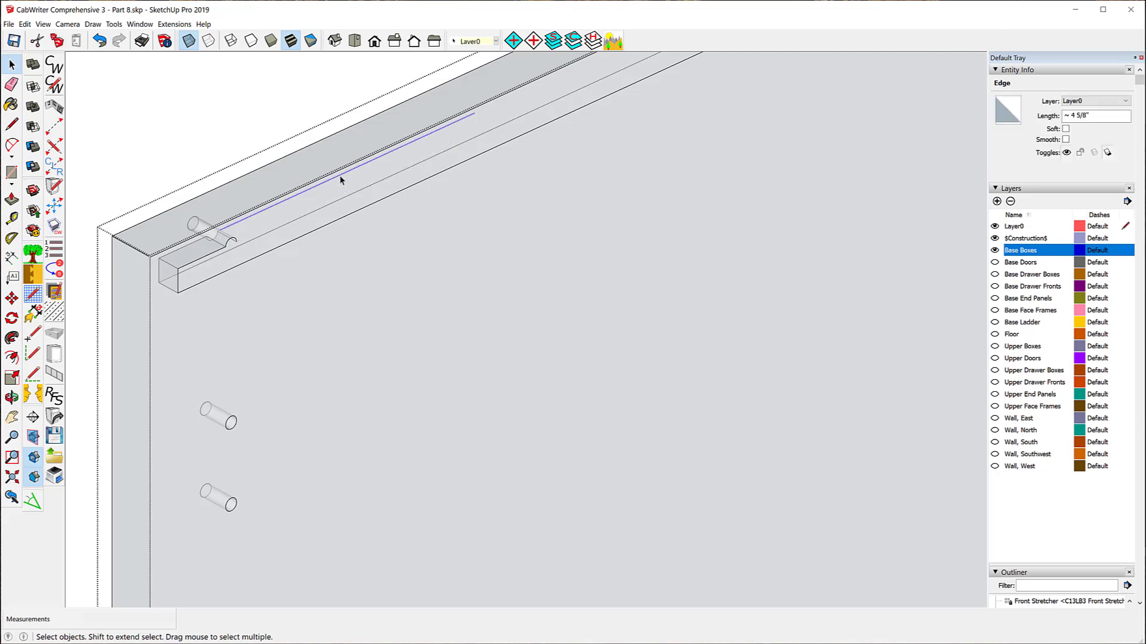
key(Delete)
scroll(343, 275, down, 5)
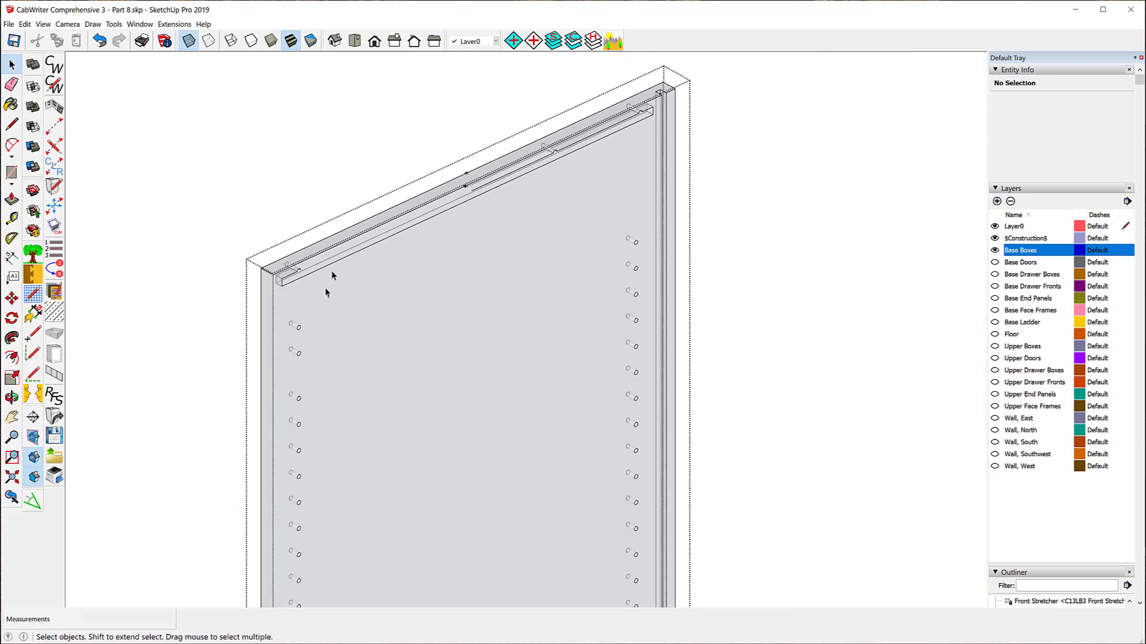
Step: Delete the two leftover edges between the removed holes and the next hole toward the back in the upper groove
scroll(528, 98, up, 6)
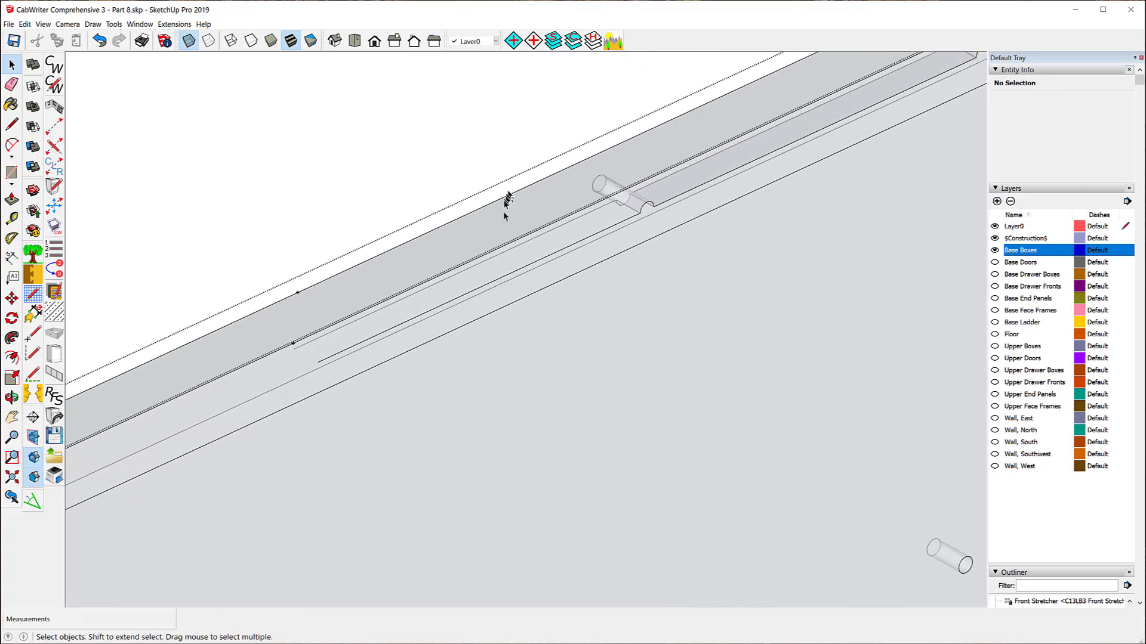
click(514, 249)
key(Delete)
click(523, 270)
key(Delete)
scroll(408, 76, down, 2)
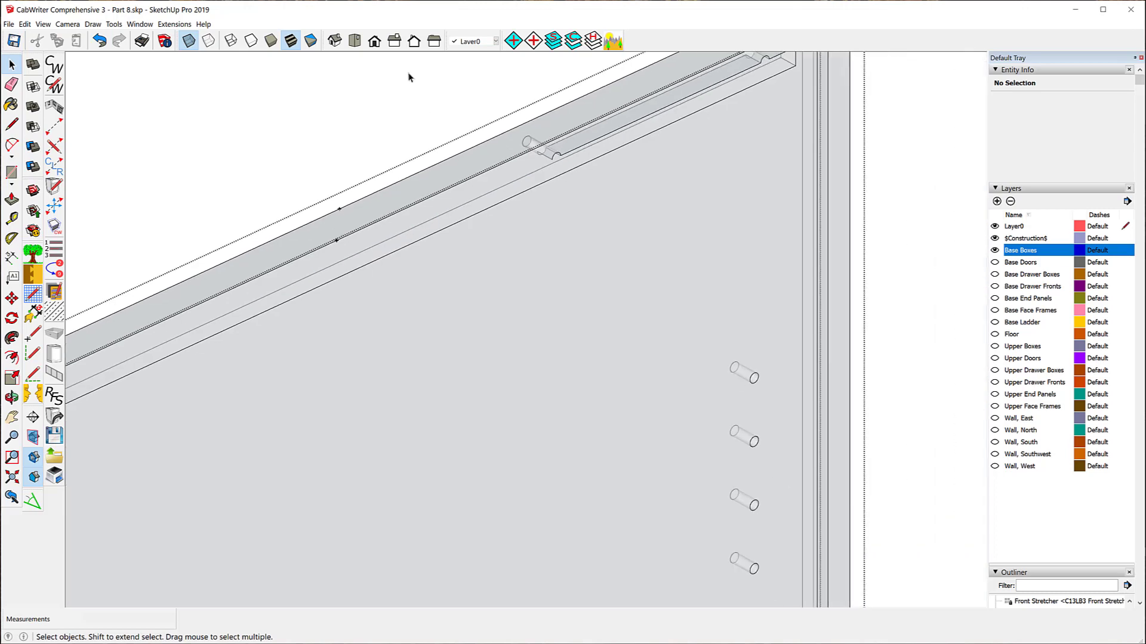
scroll(477, 194, down, 3)
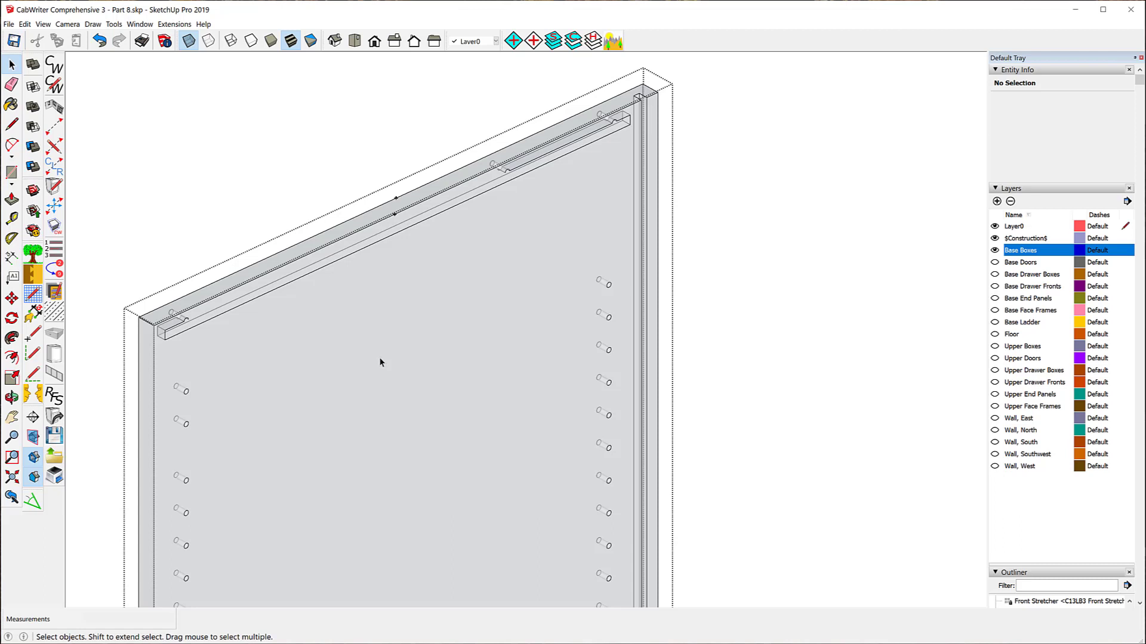
scroll(239, 59, down, 1)
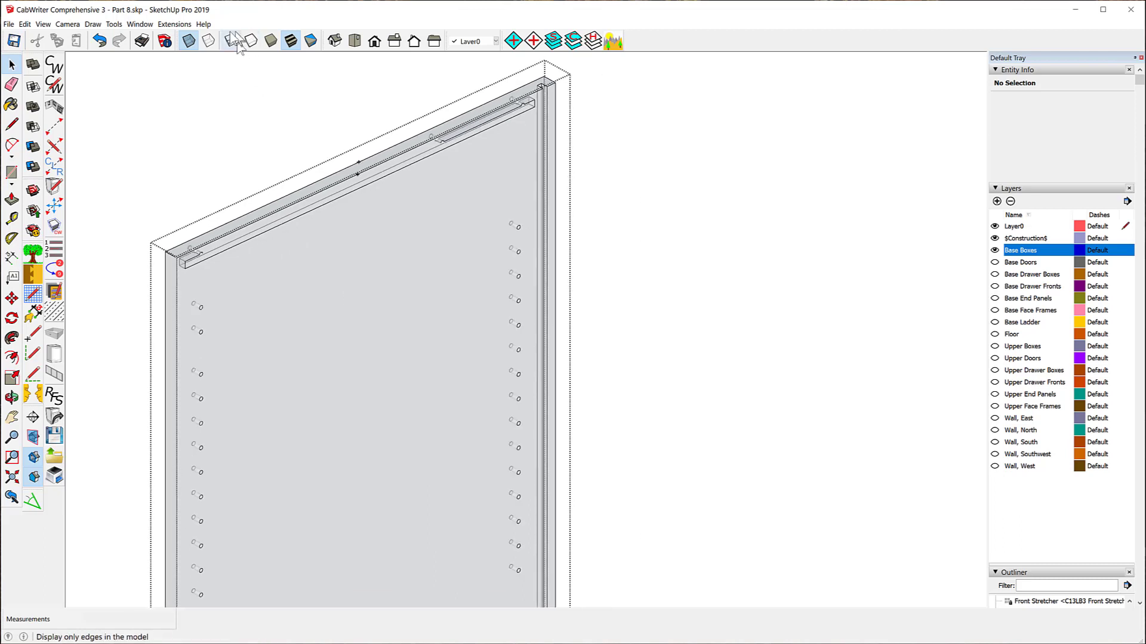
Step: Turn off X-ray display and examine the side's lower row of holes in the left standard view
click(395, 41)
scroll(457, 246, down, 5)
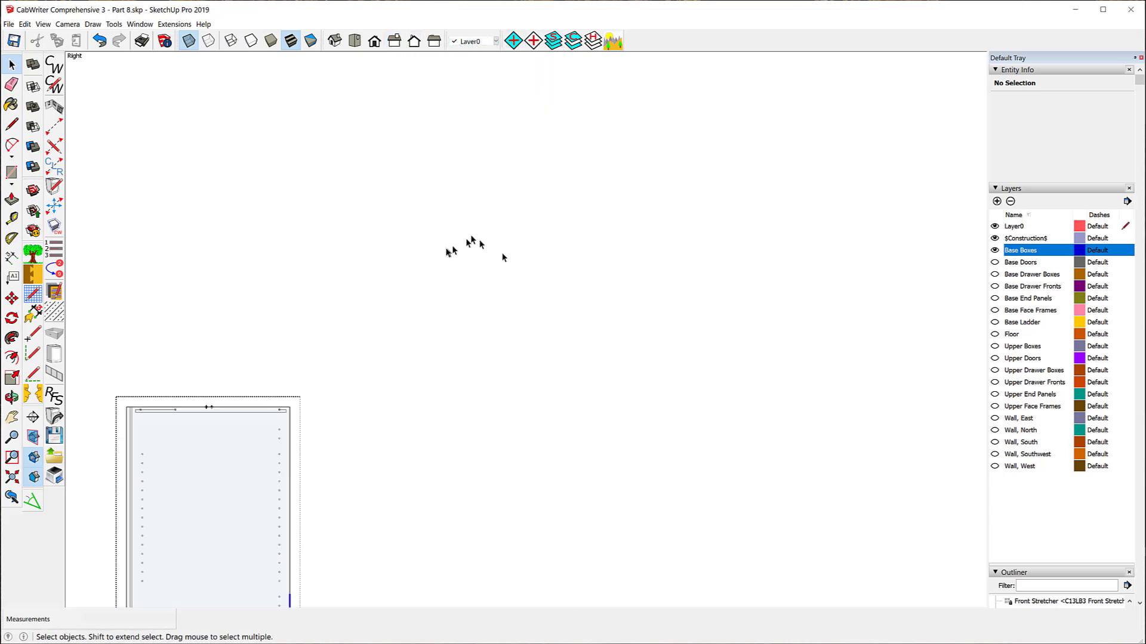
scroll(250, 531, up, 2)
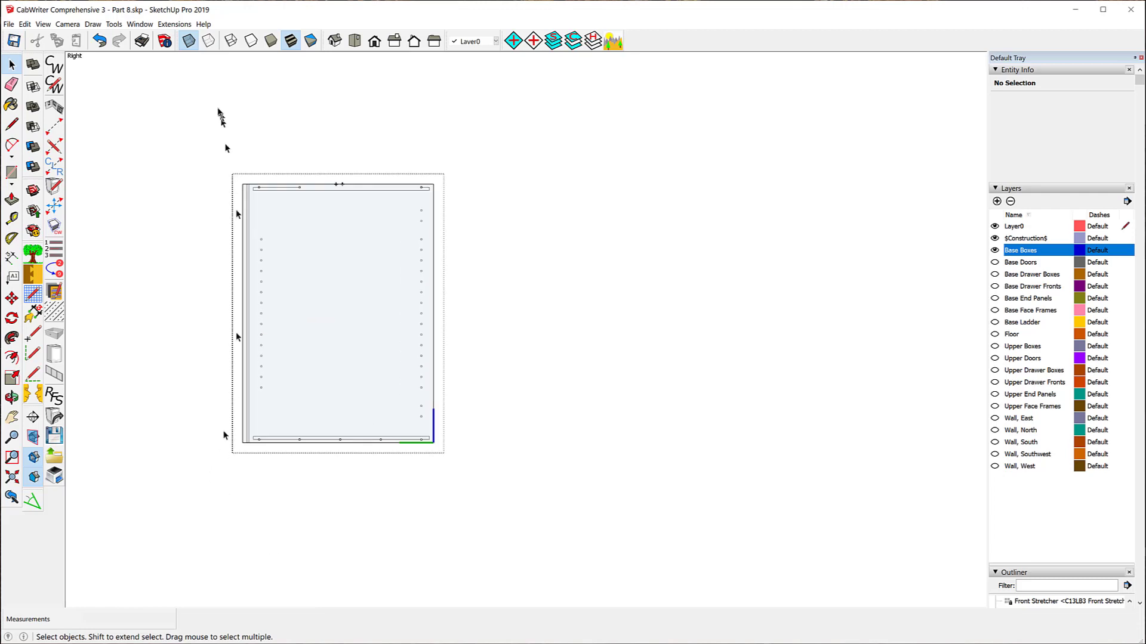
click(190, 41)
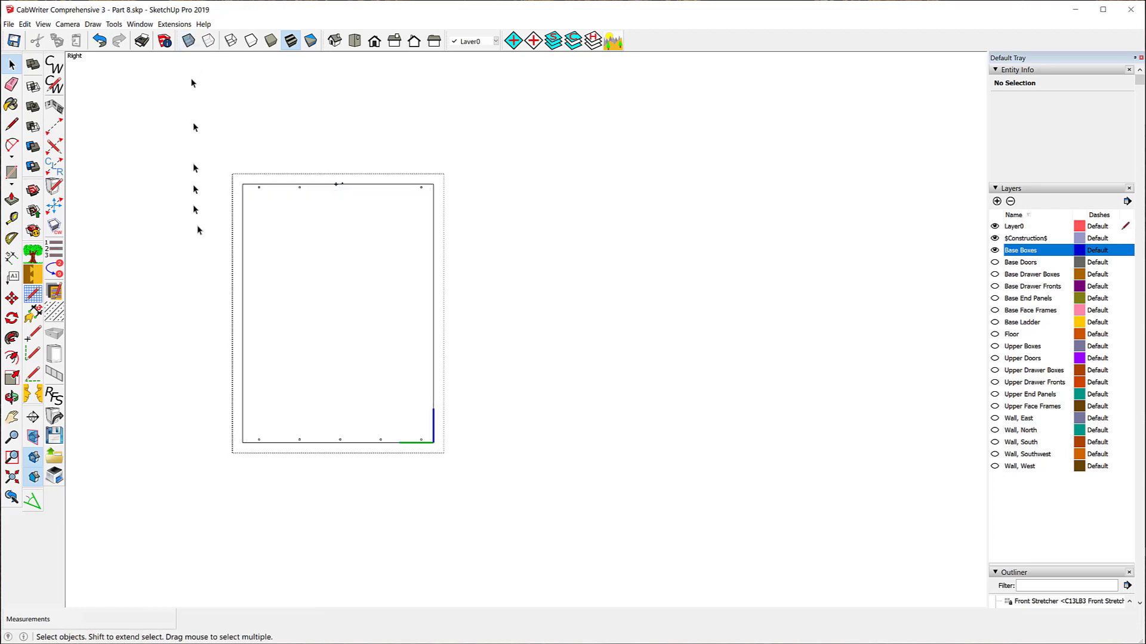
click(433, 42)
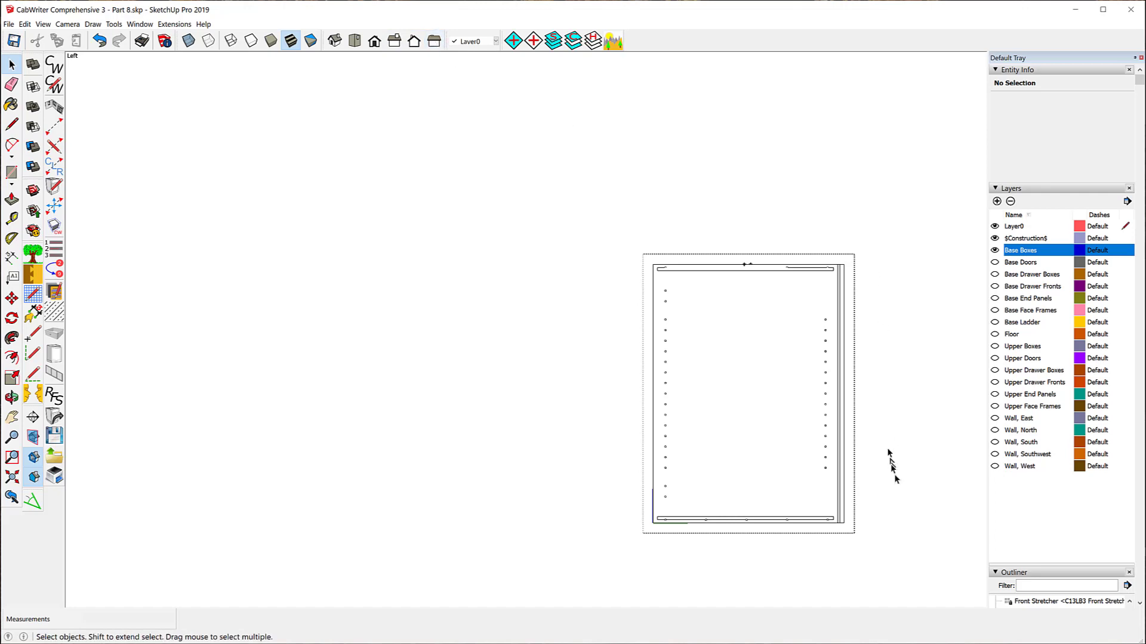
scroll(916, 547, up, 2)
scroll(916, 547, up, 3)
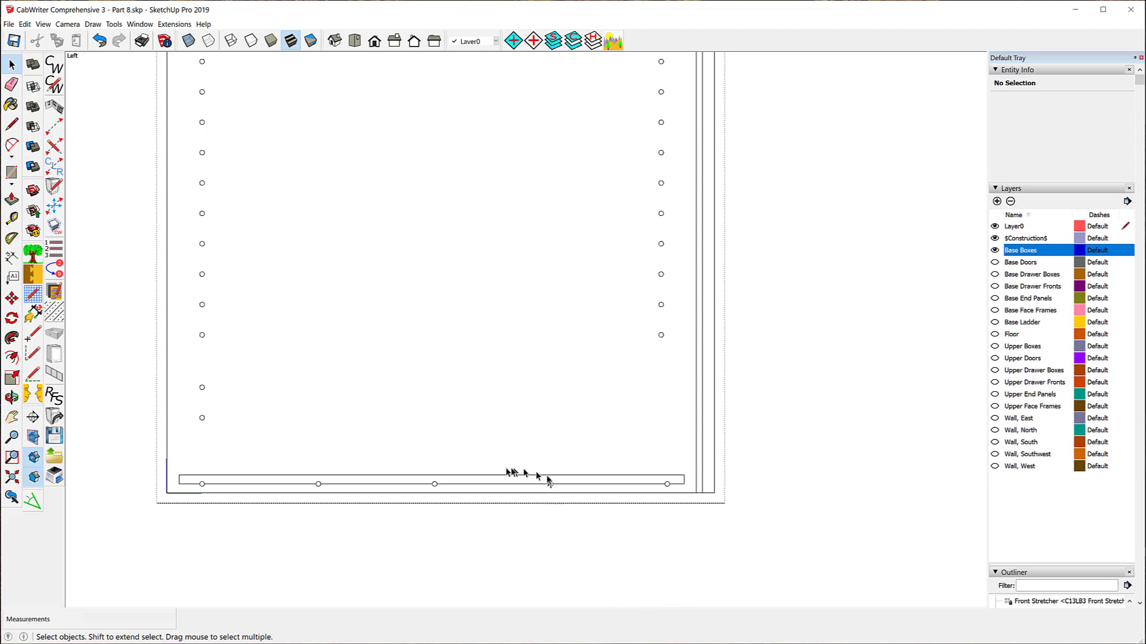
scroll(408, 506, down, 2)
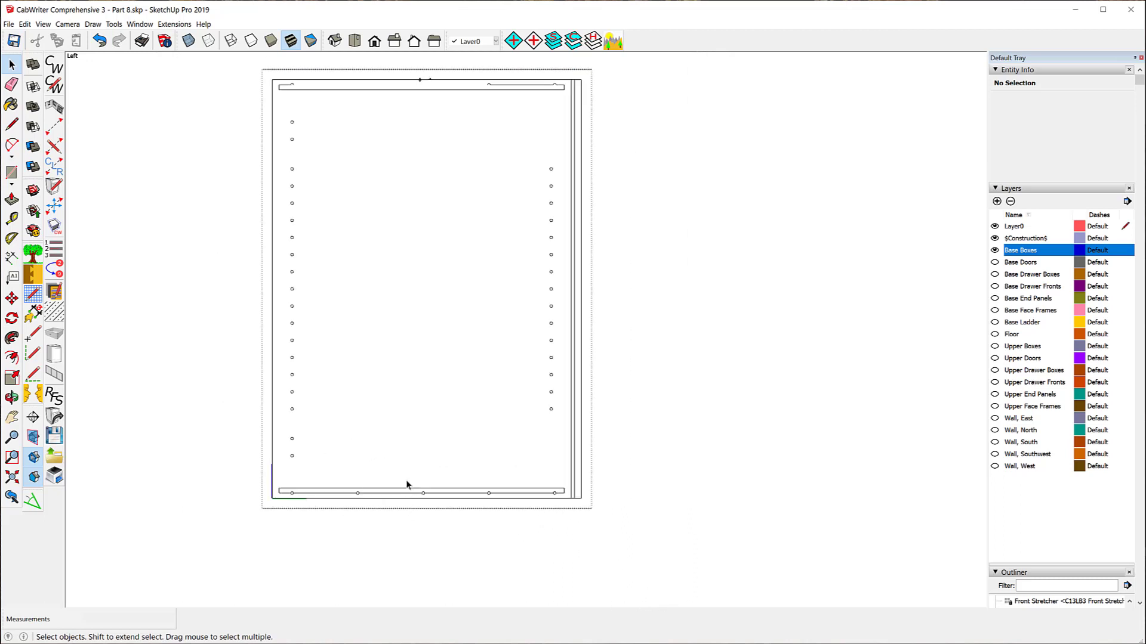
scroll(408, 482, up, 2)
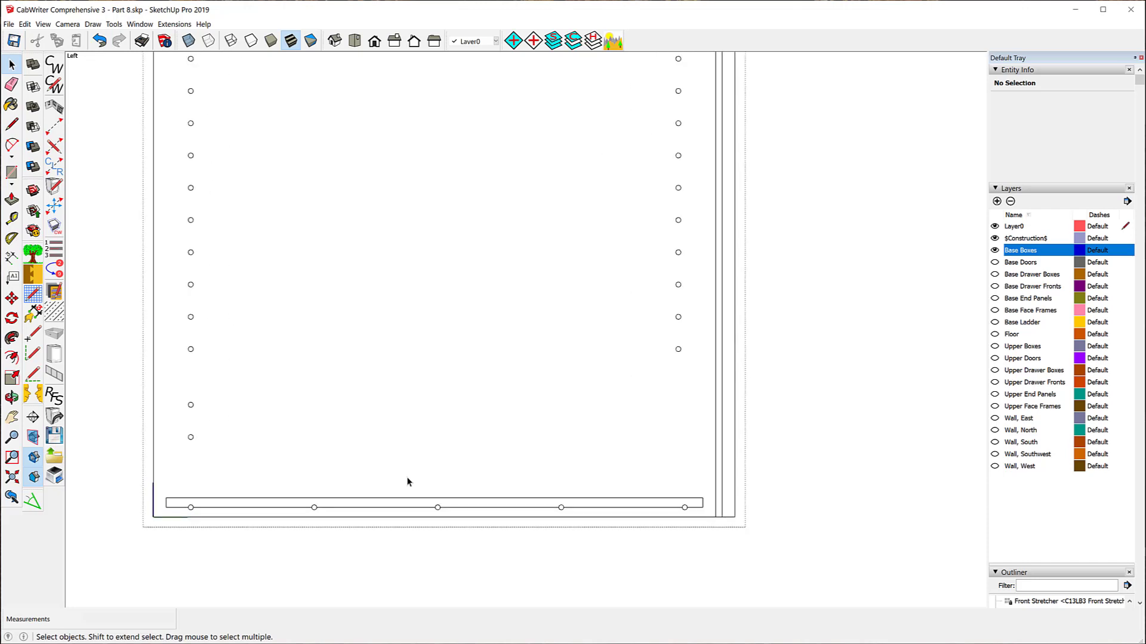
scroll(407, 481, up, 1)
scroll(408, 482, up, 1)
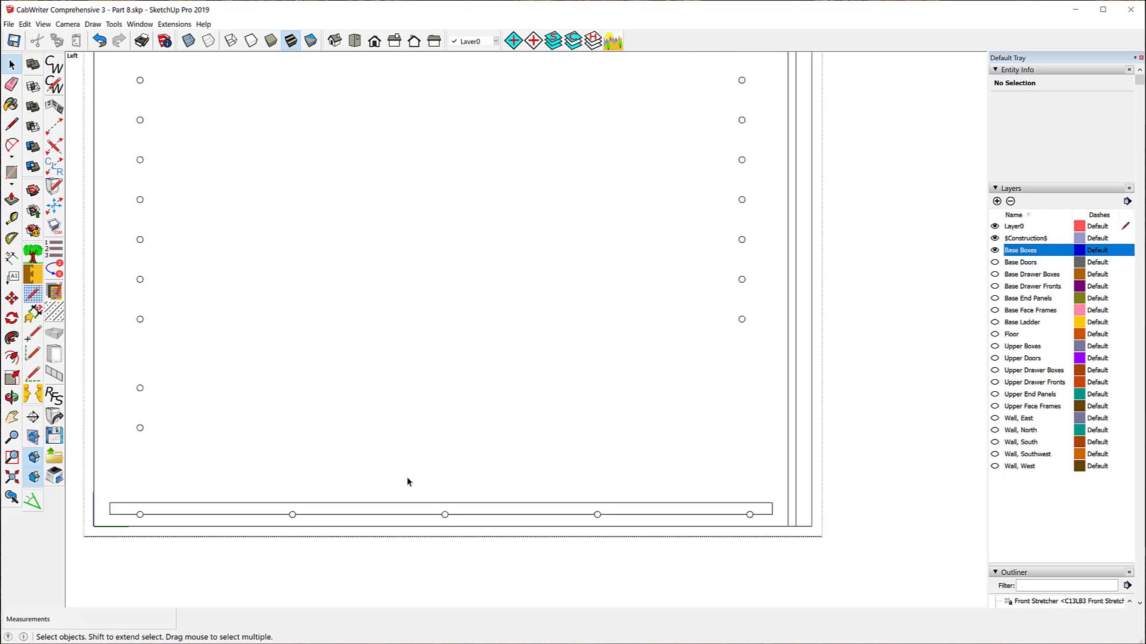
scroll(302, 573, up, 2)
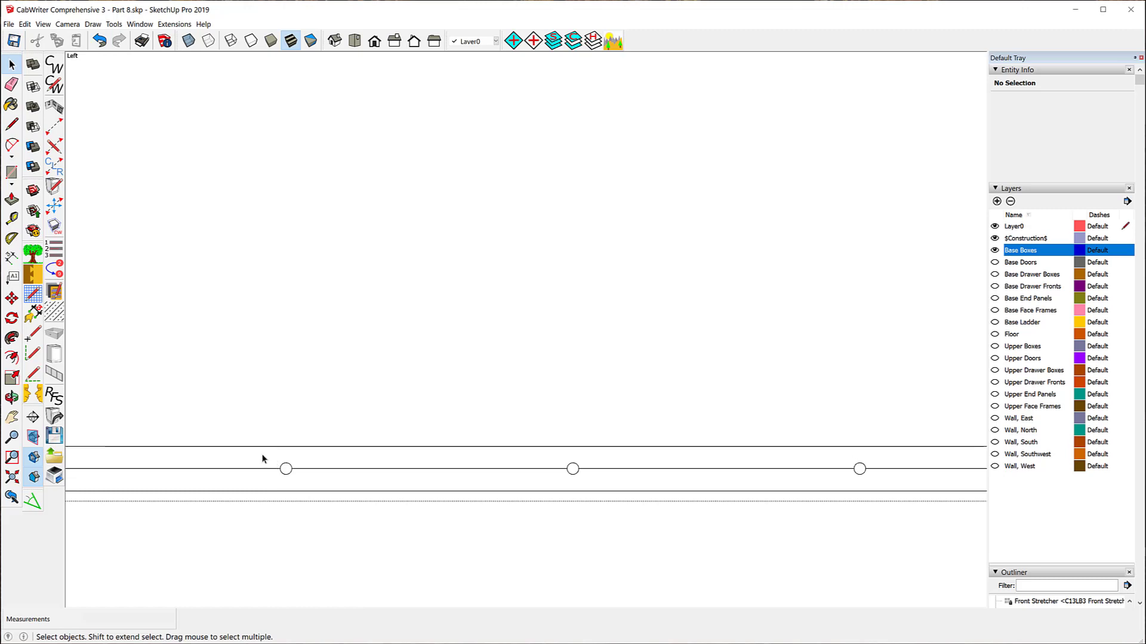
Step: Remove the second and third holes from the front in the side's lower row, together with the groove segment between them, checking in X-ray
drag(262, 455, 607, 487)
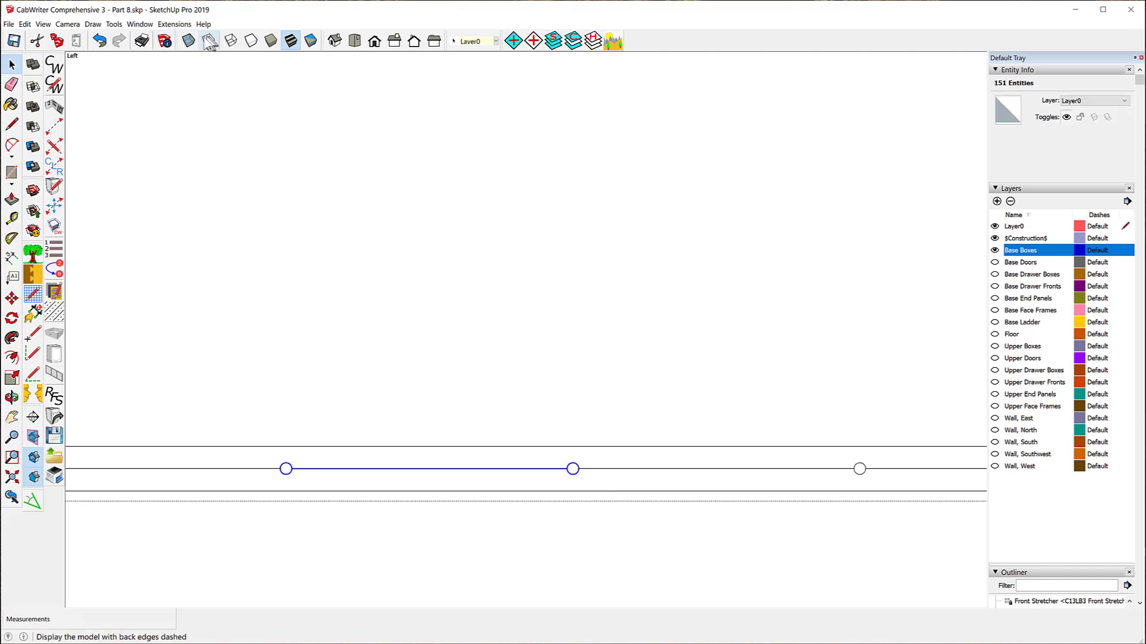
click(188, 40)
key(o)
drag(283, 171, 317, 204)
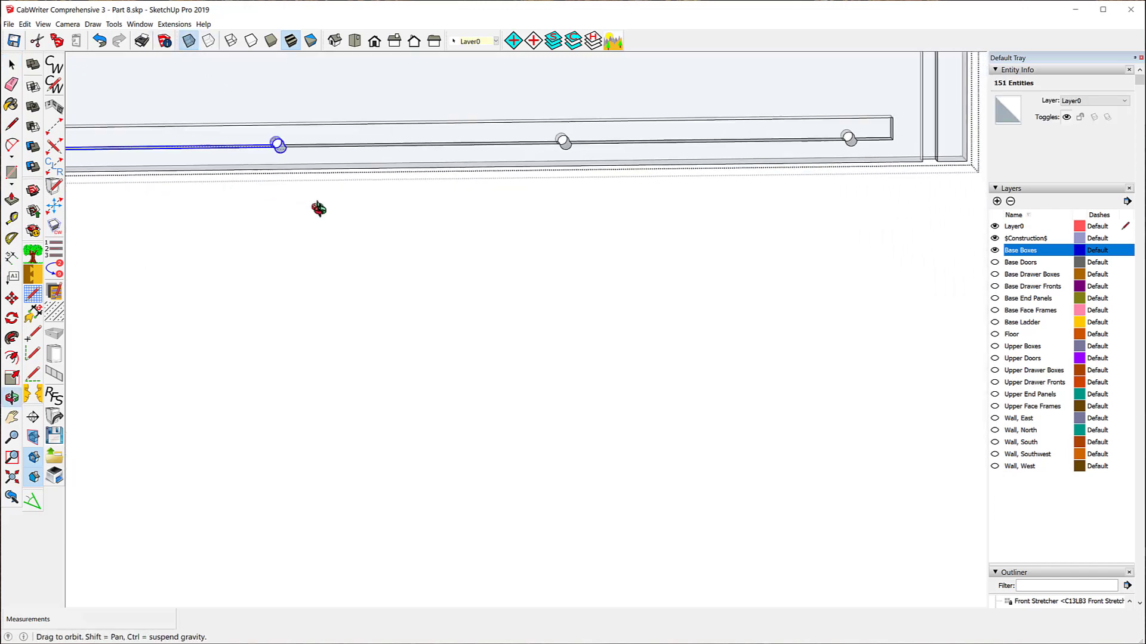
key(space)
scroll(662, 371, down, 3)
middle_drag(452, 276, 704, 358)
scroll(705, 358, down, 1)
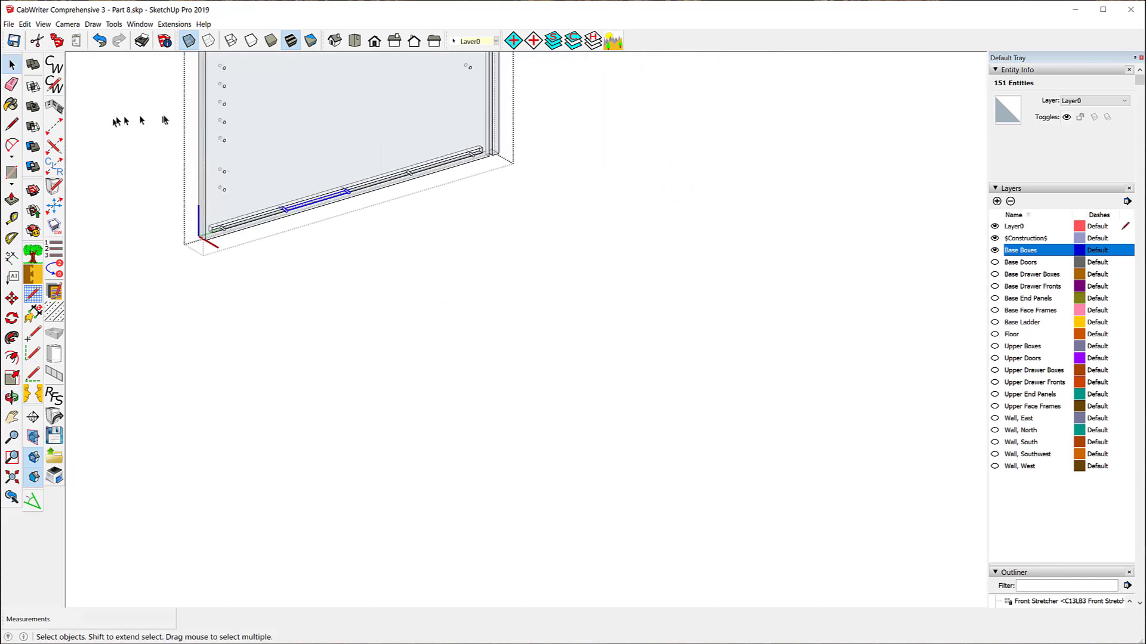
scroll(158, 115, up, 4)
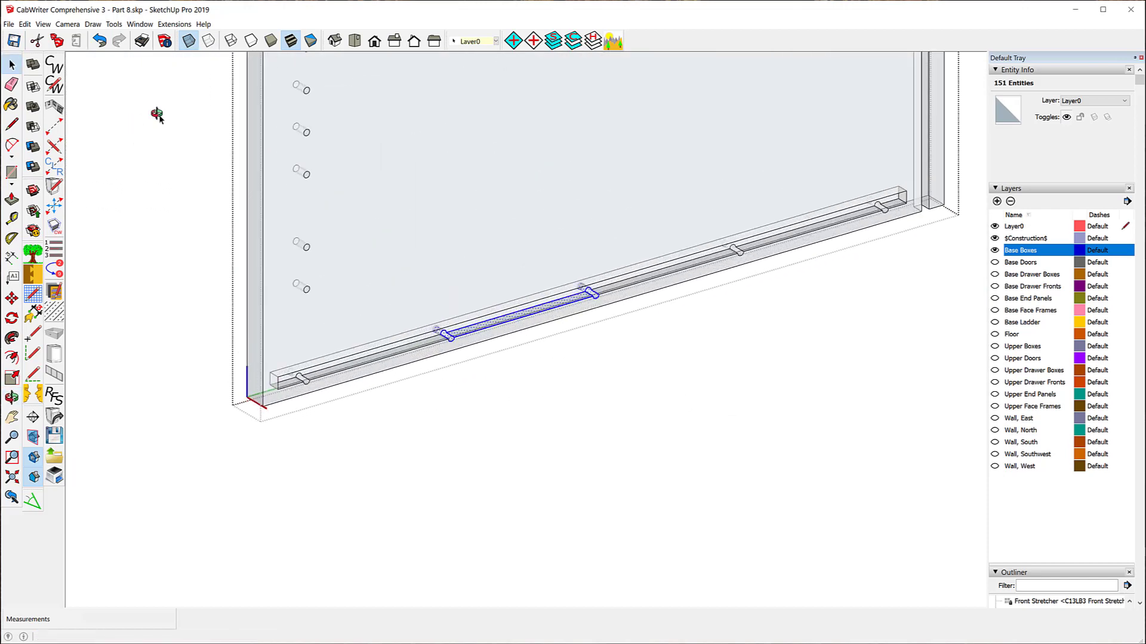
middle_drag(156, 115, 234, 170)
scroll(348, 285, down, 4)
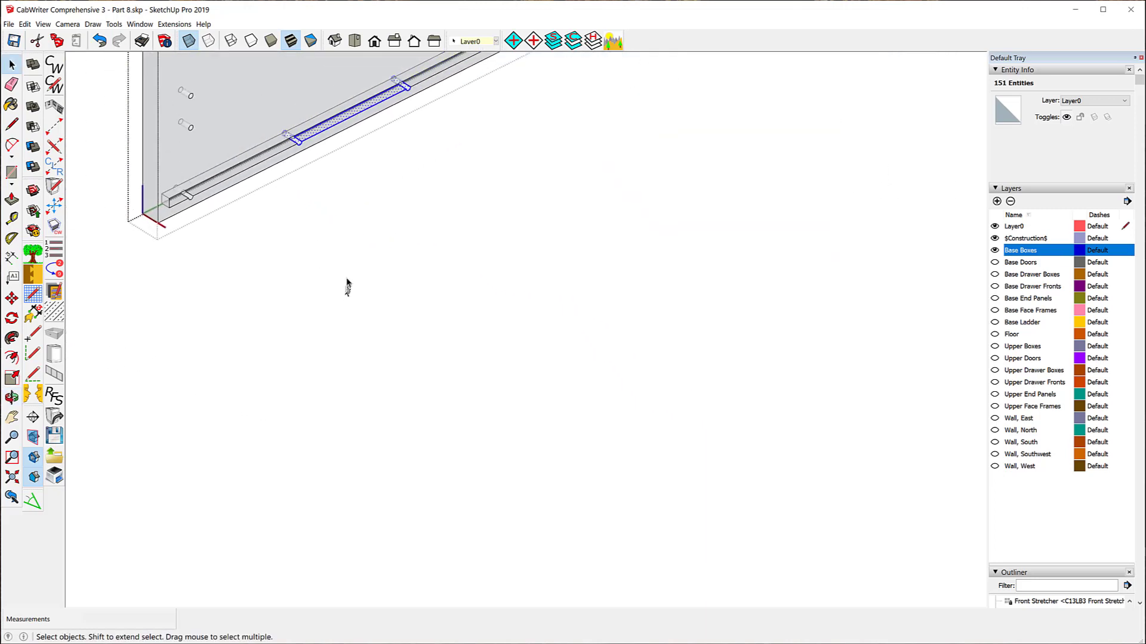
scroll(352, 153, up, 5)
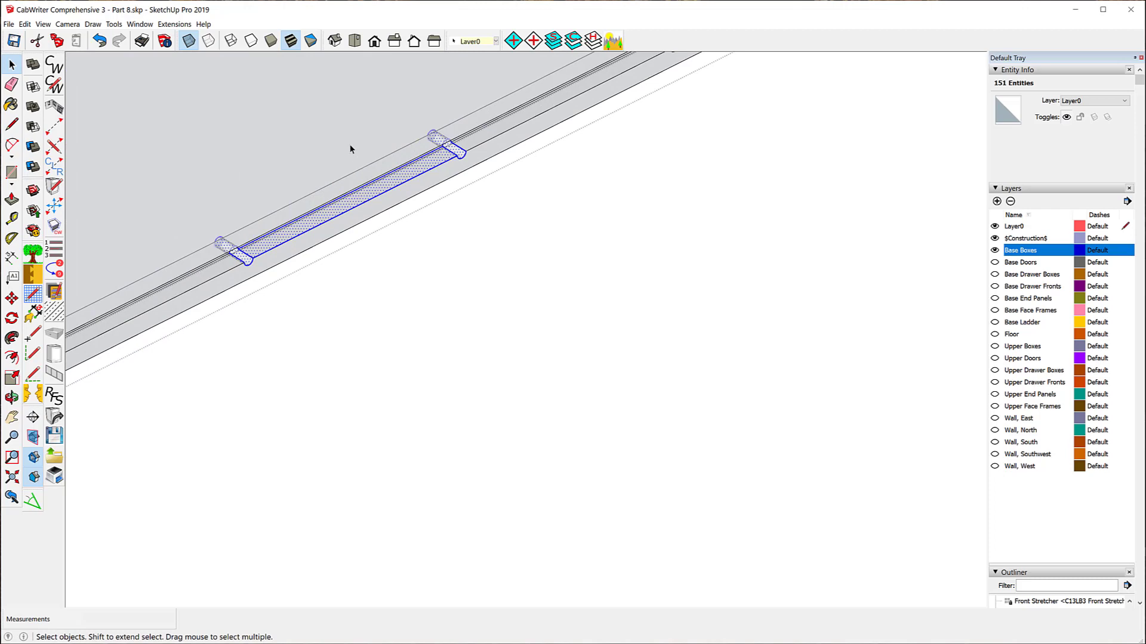
key(Delete)
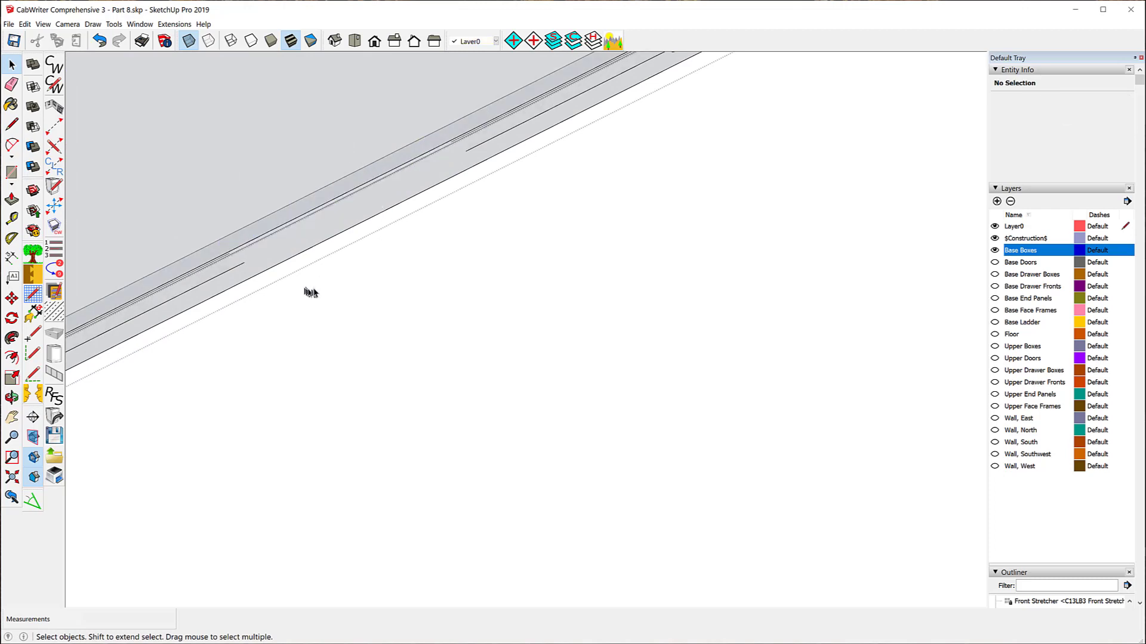
Step: Delete the leftover edges in the lower groove on both the front and back sides of the removed holes
scroll(361, 263, down, 2)
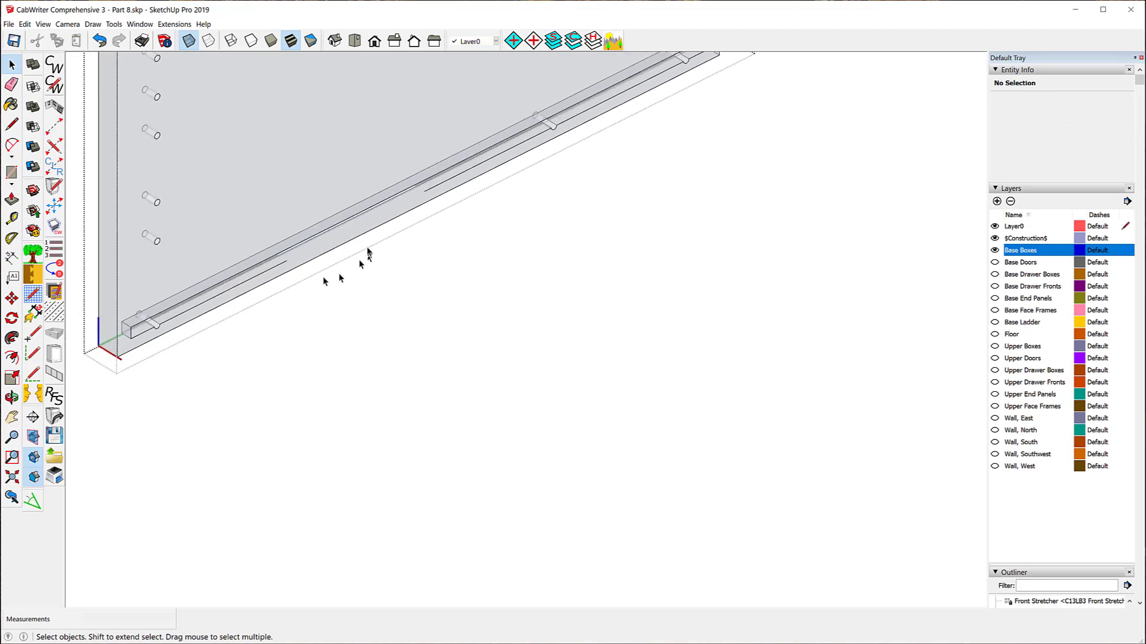
click(246, 285)
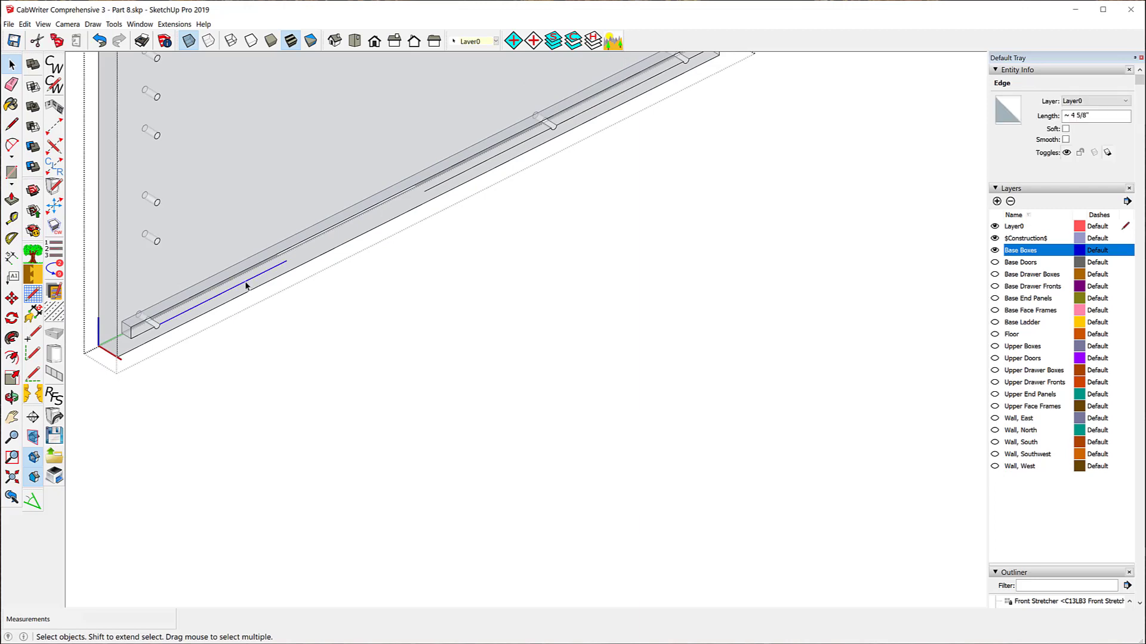
click(244, 286)
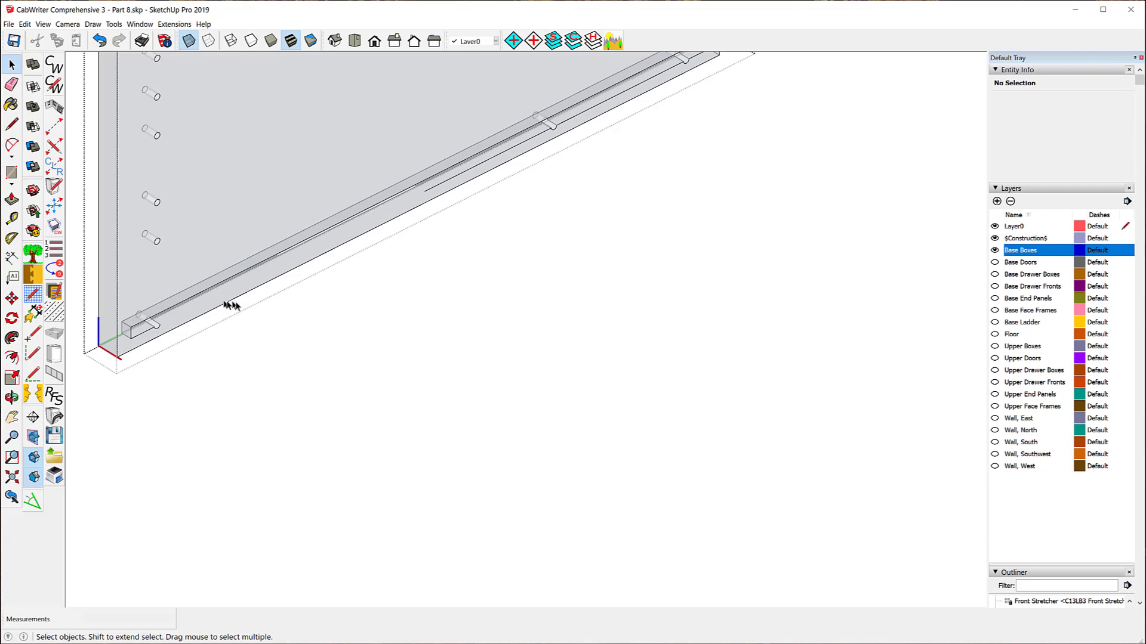
middle_drag(328, 359, 319, 298)
scroll(319, 275, down, 2)
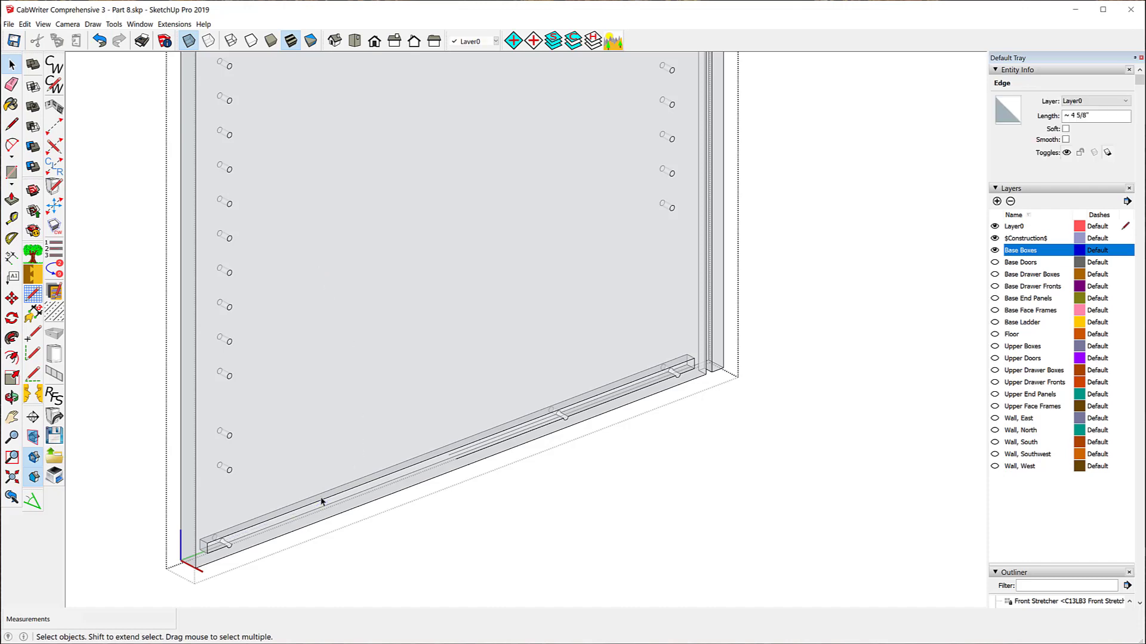
click(533, 391)
scroll(528, 480, up, 4)
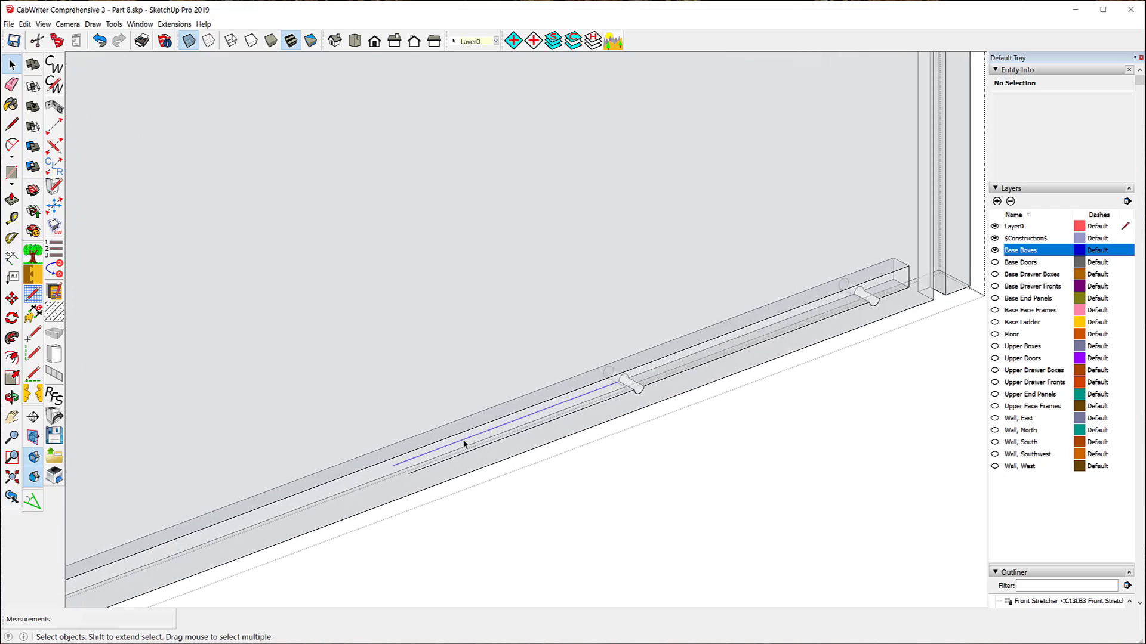
click(464, 458)
click(463, 460)
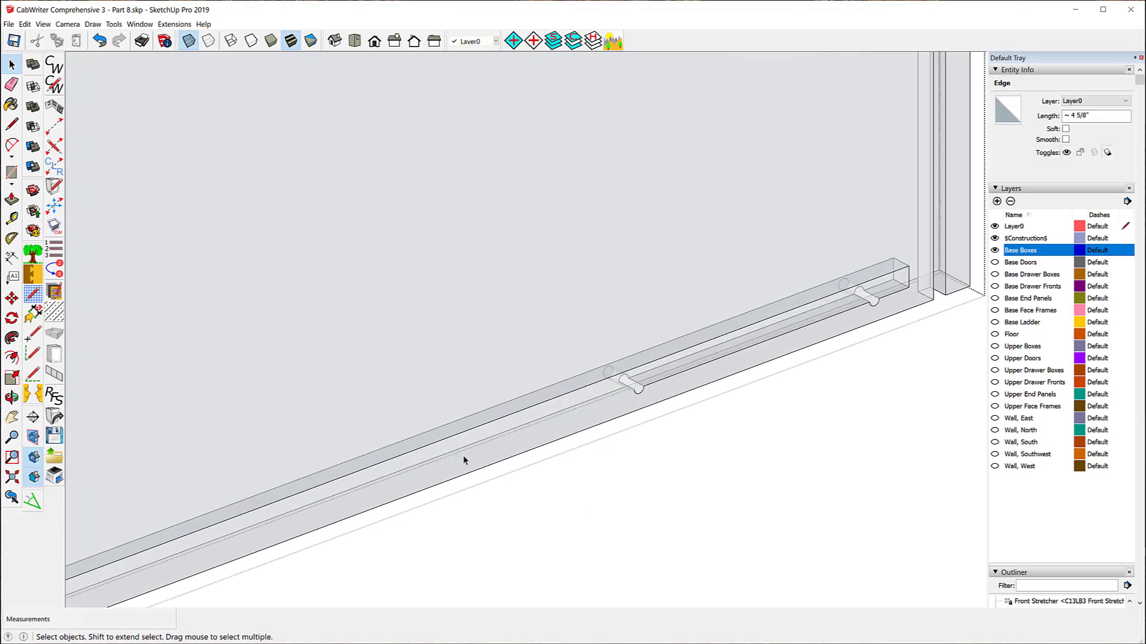
Step: Turn off X-ray display and examine both faces of the whole side panel
click(191, 42)
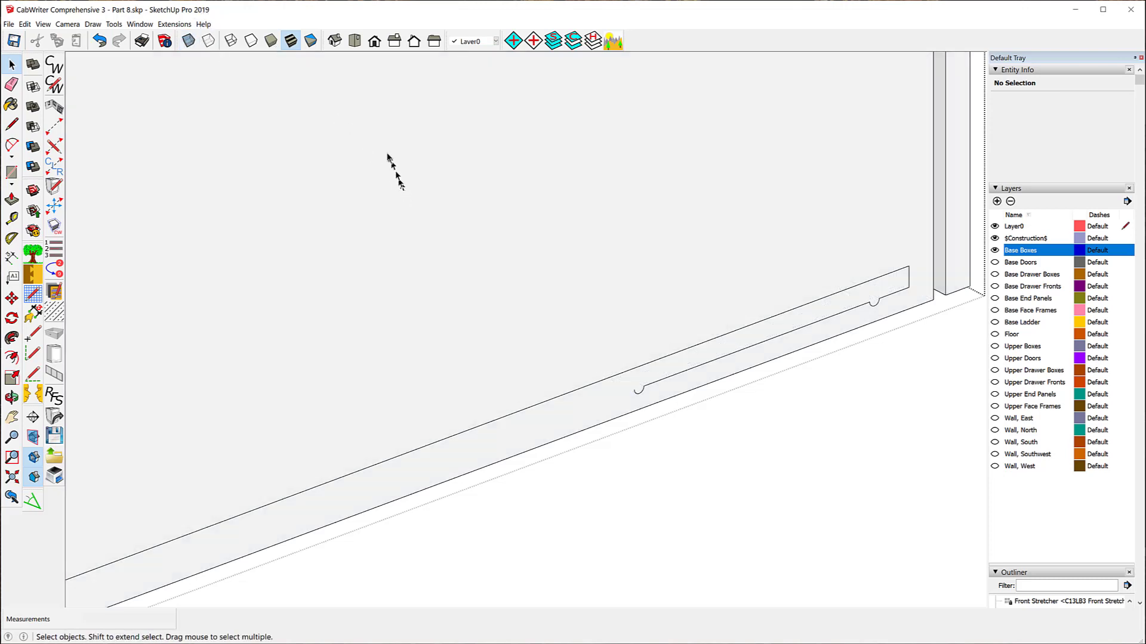
middle_drag(384, 153, 829, 248)
scroll(656, 248, down, 3)
scroll(658, 254, down, 3)
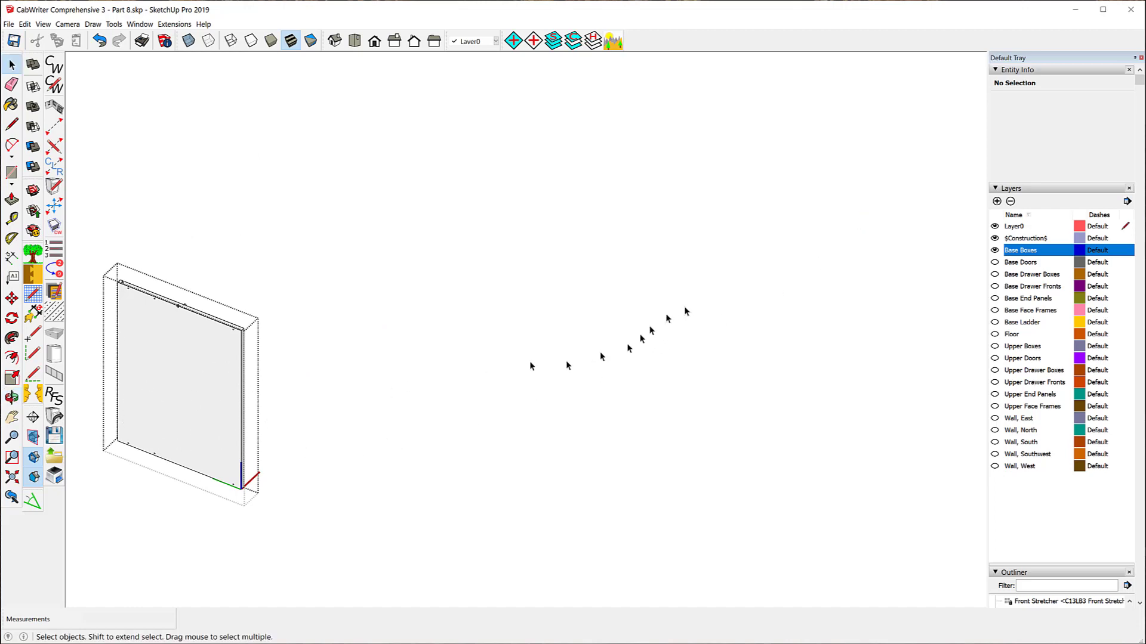
middle_drag(686, 311, 145, 302)
middle_drag(342, 364, 812, 314)
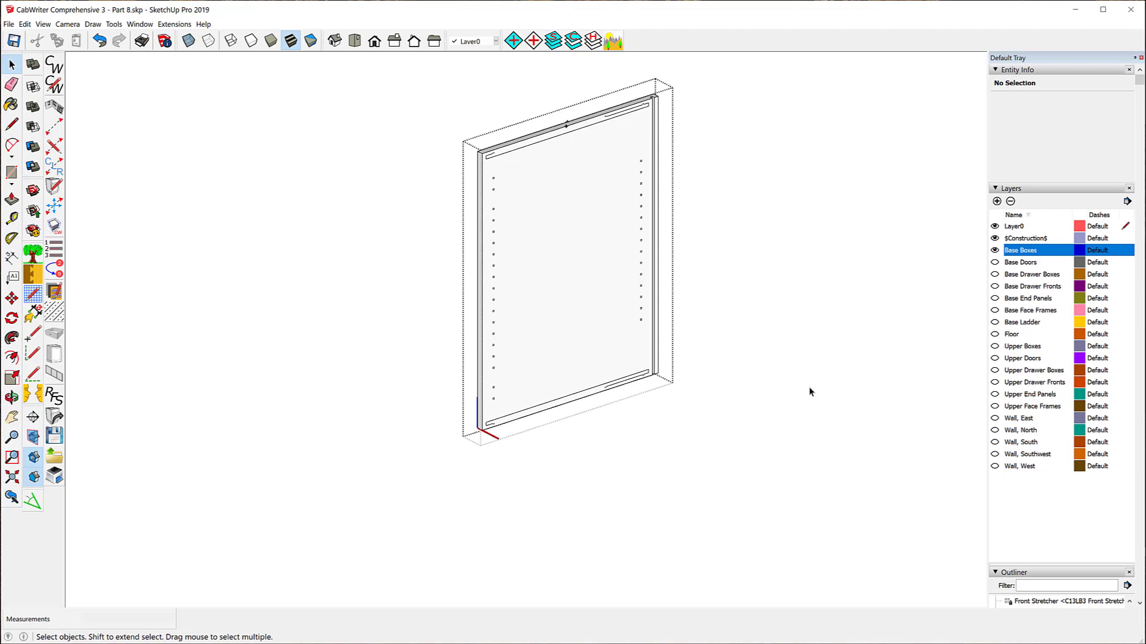
Step: Move the side panel's front edge, with its column of holes and the front ends of both grooves, back to the outside guide point
scroll(809, 392, up, 3)
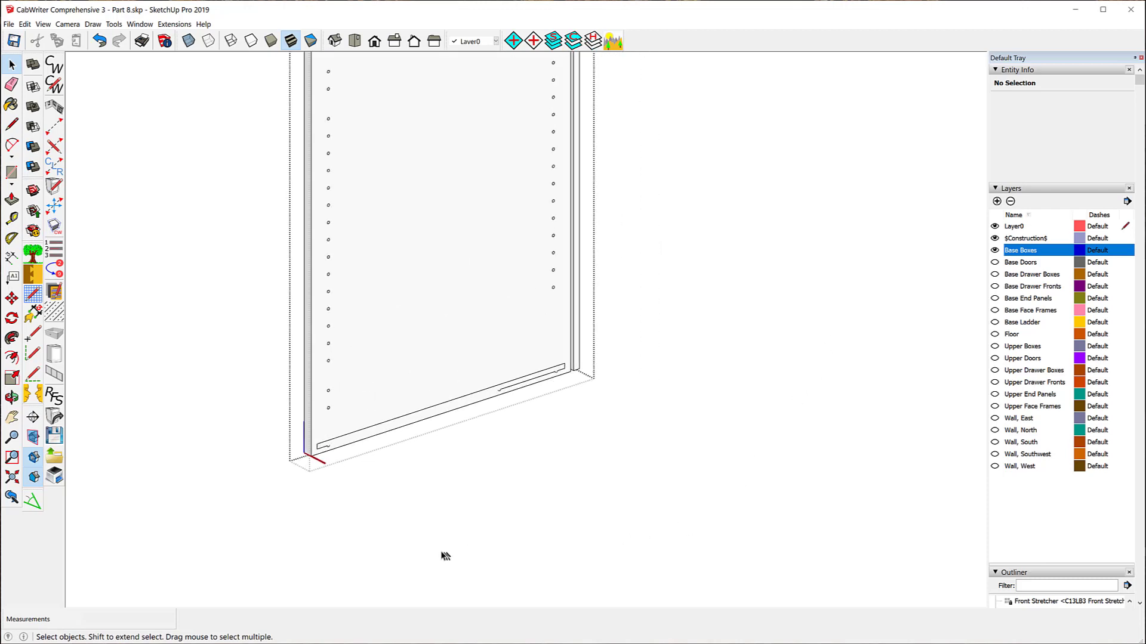
scroll(445, 556, down, 2)
middle_drag(616, 501, 638, 493)
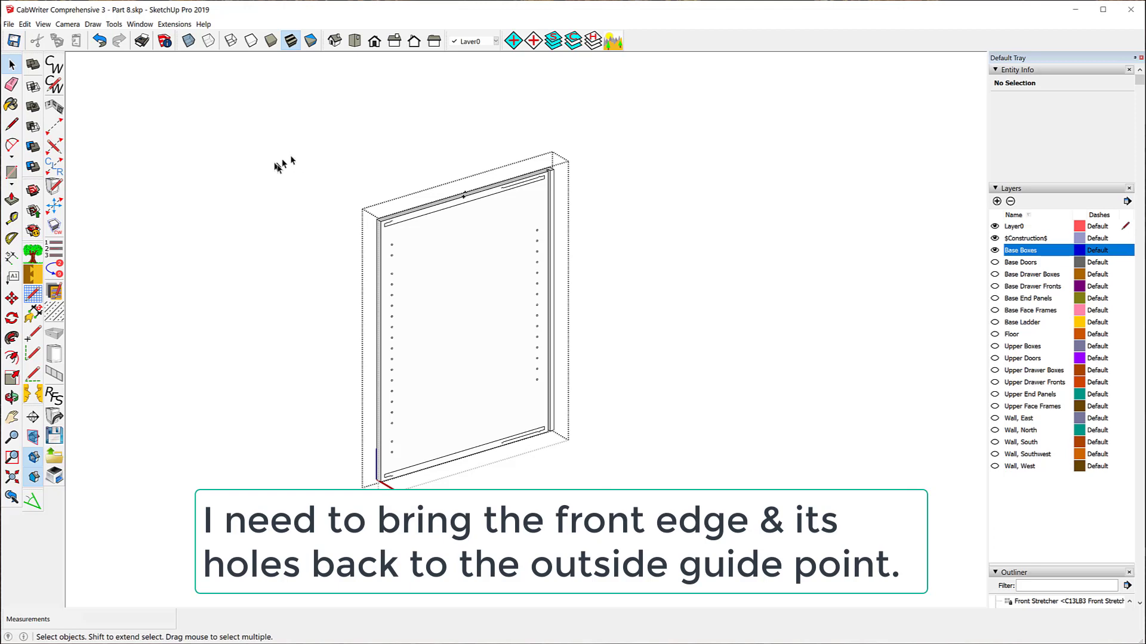
drag(338, 207, 422, 525)
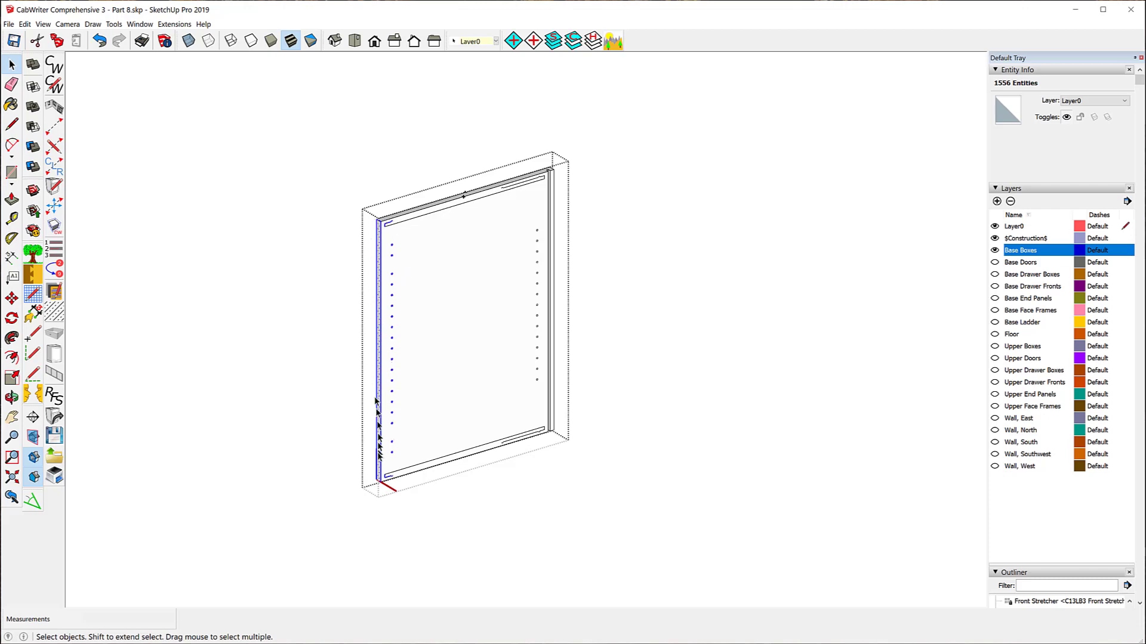
middle_drag(140, 149, 666, 162)
middle_drag(666, 163, 686, 162)
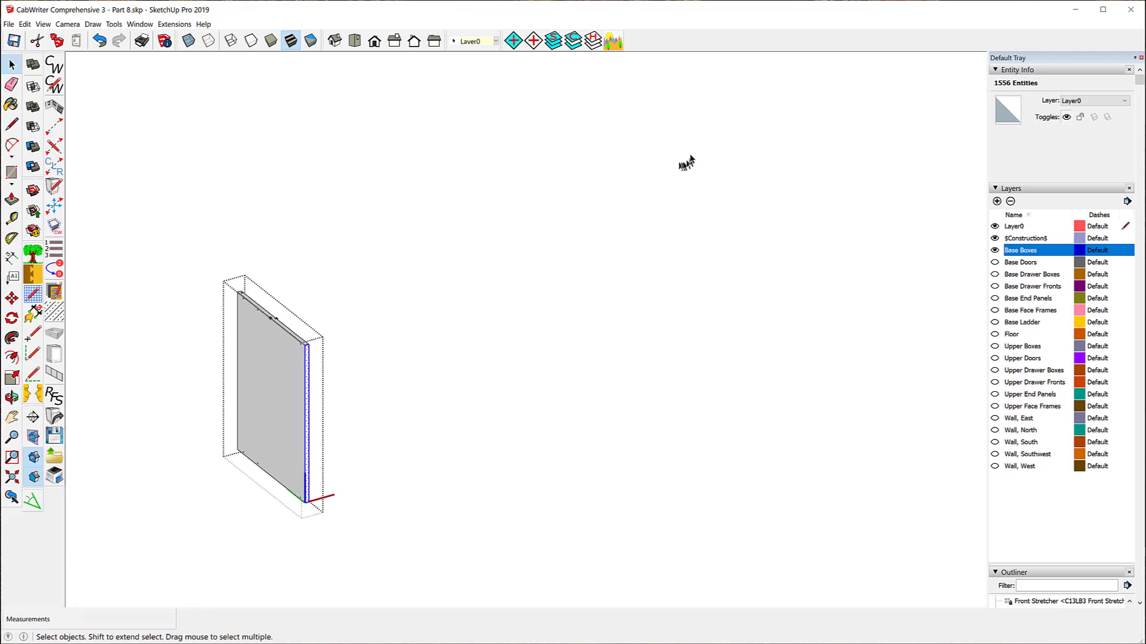
middle_drag(341, 120, 539, 90)
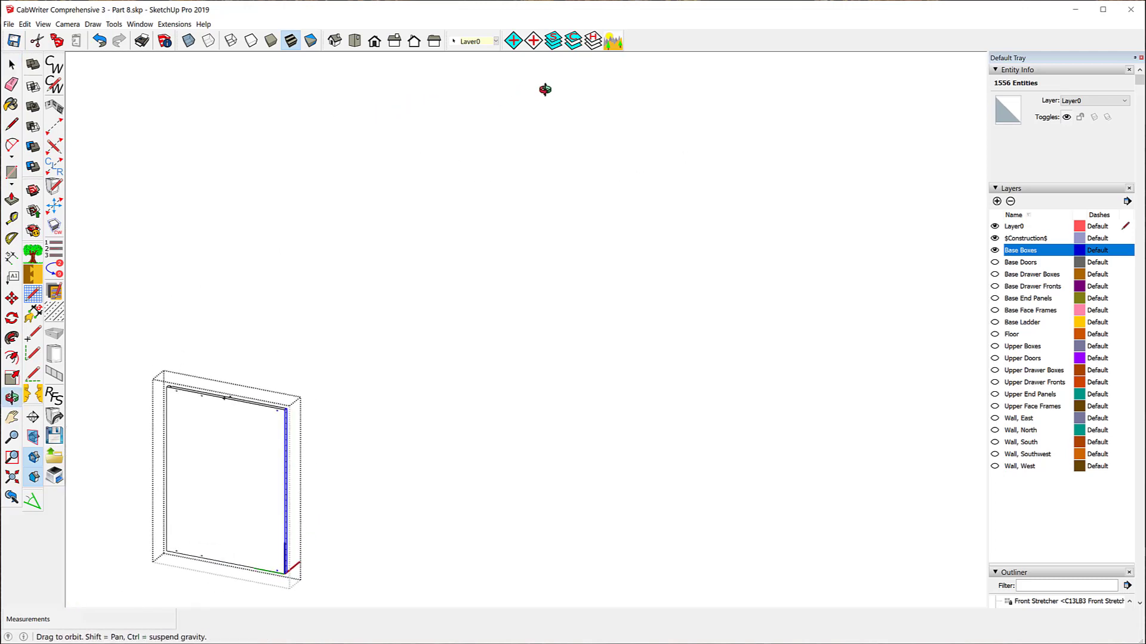
middle_drag(545, 90, 543, 100)
scroll(269, 420, up, 5)
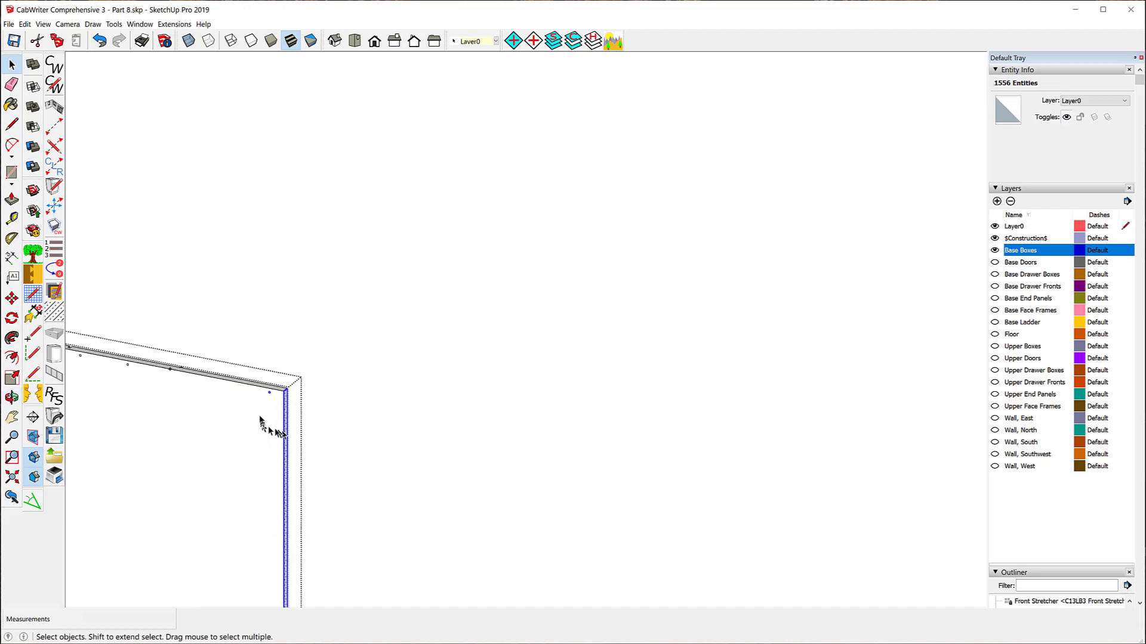
scroll(266, 409, up, 8)
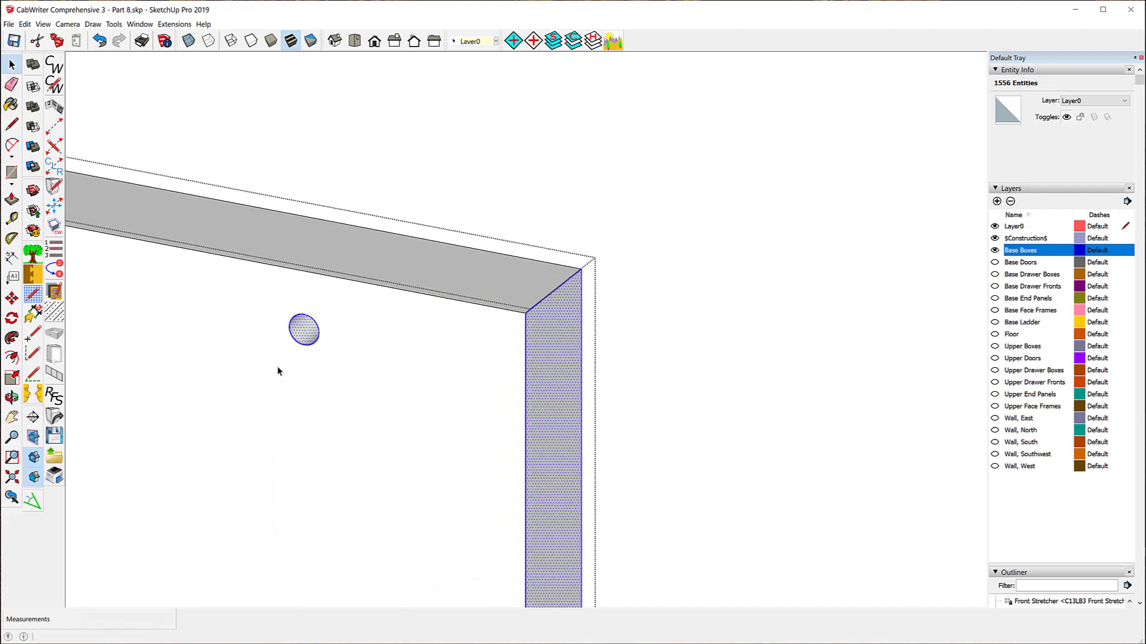
middle_drag(825, 84, 149, 123)
scroll(148, 121, down, 4)
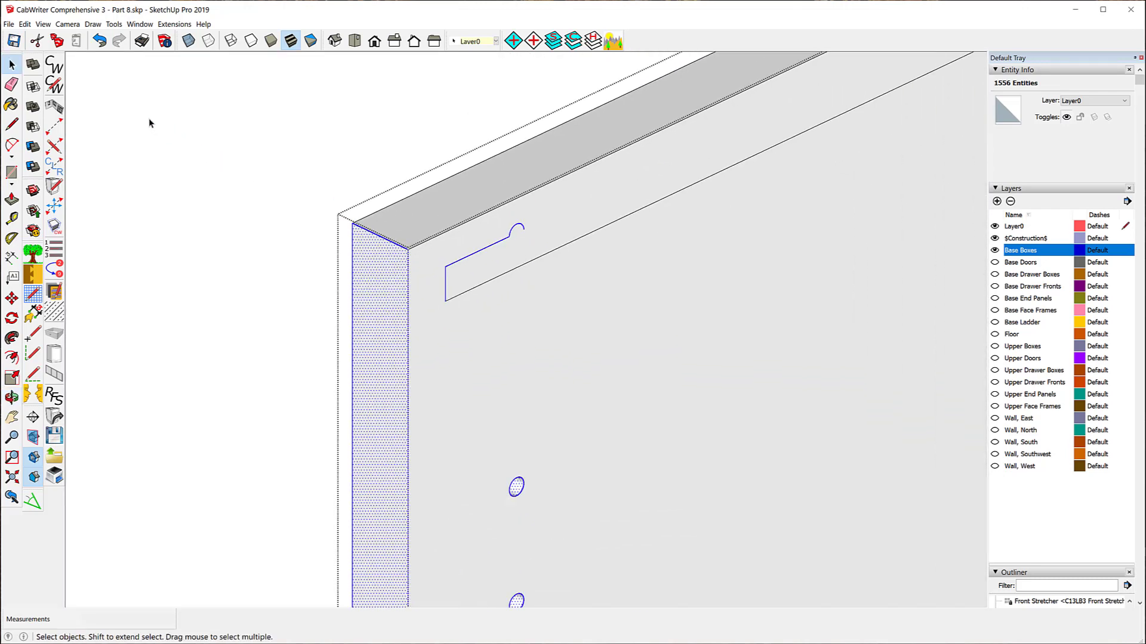
scroll(148, 120, down, 6)
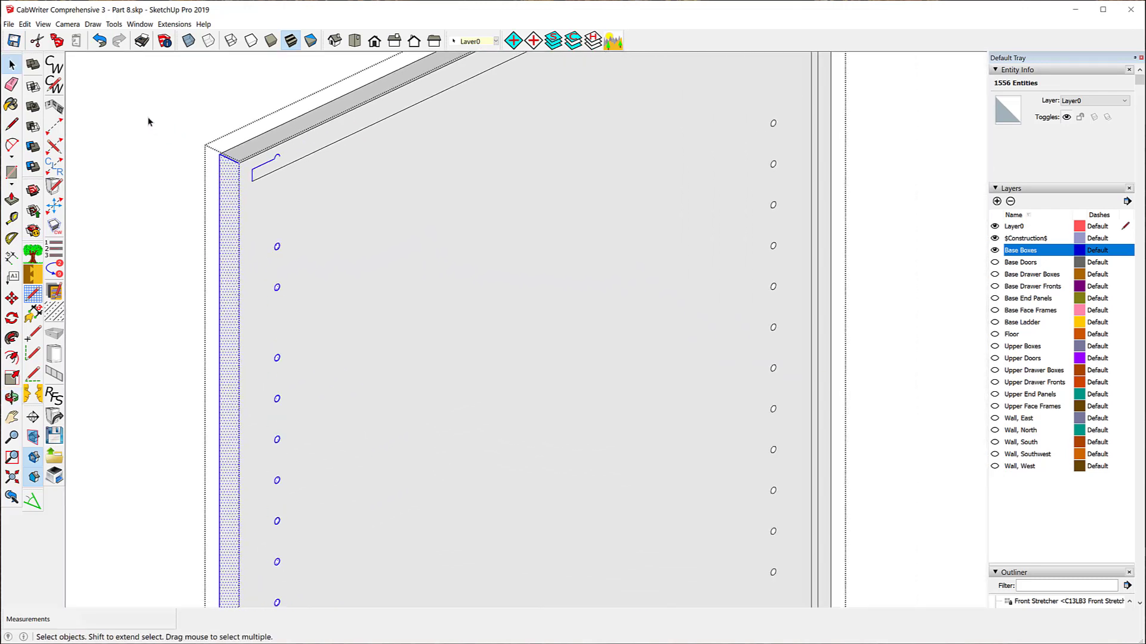
scroll(563, 221, down, 4)
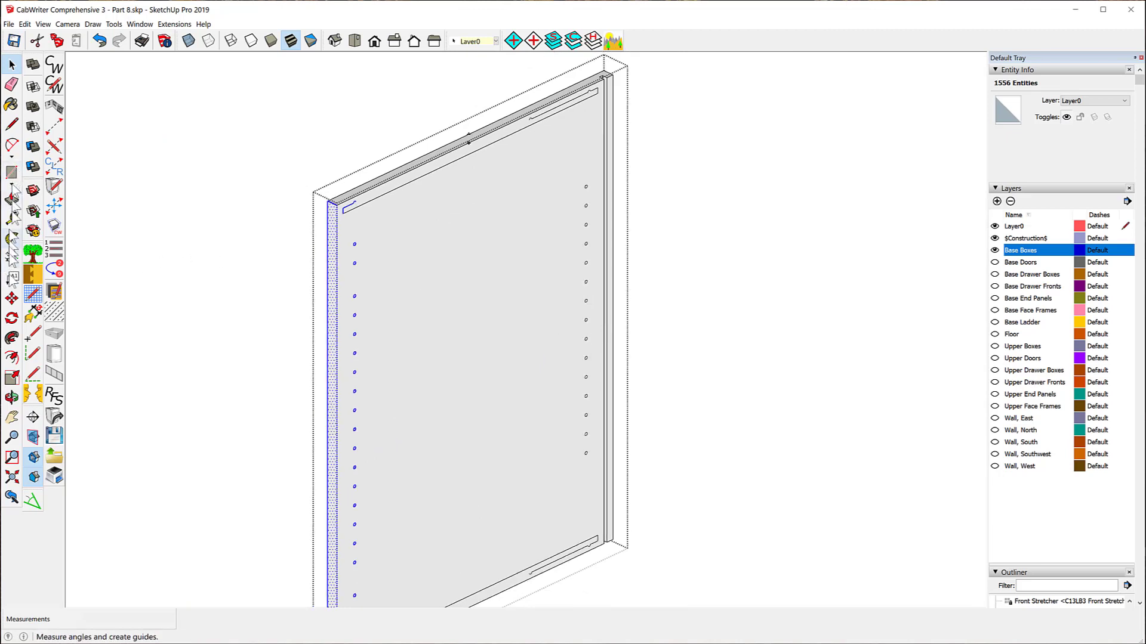
click(12, 299)
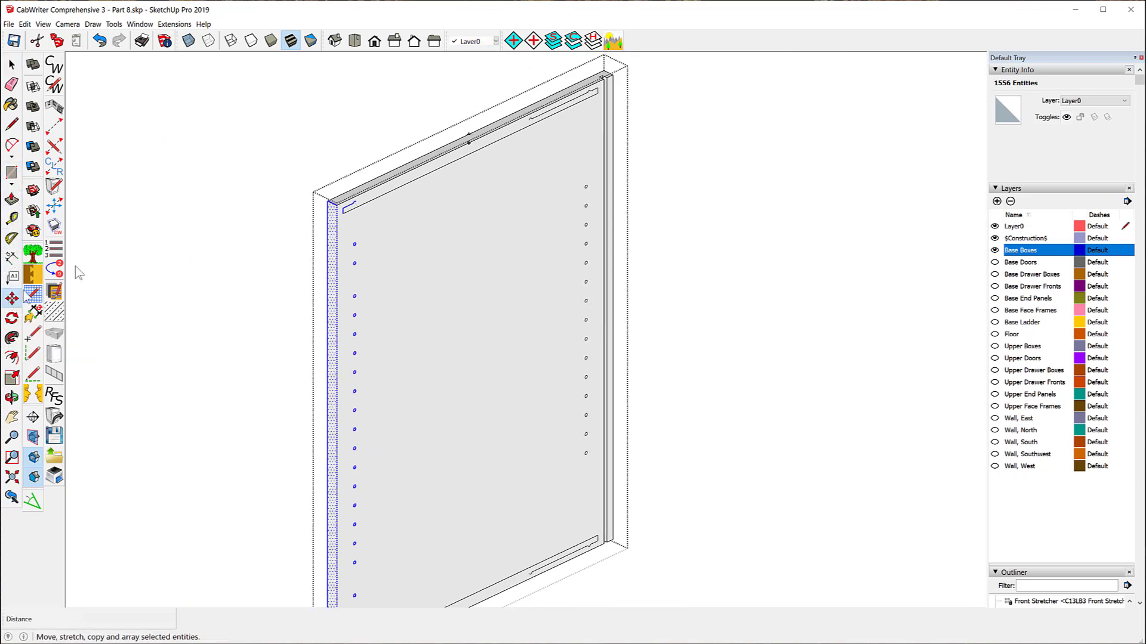
click(328, 200)
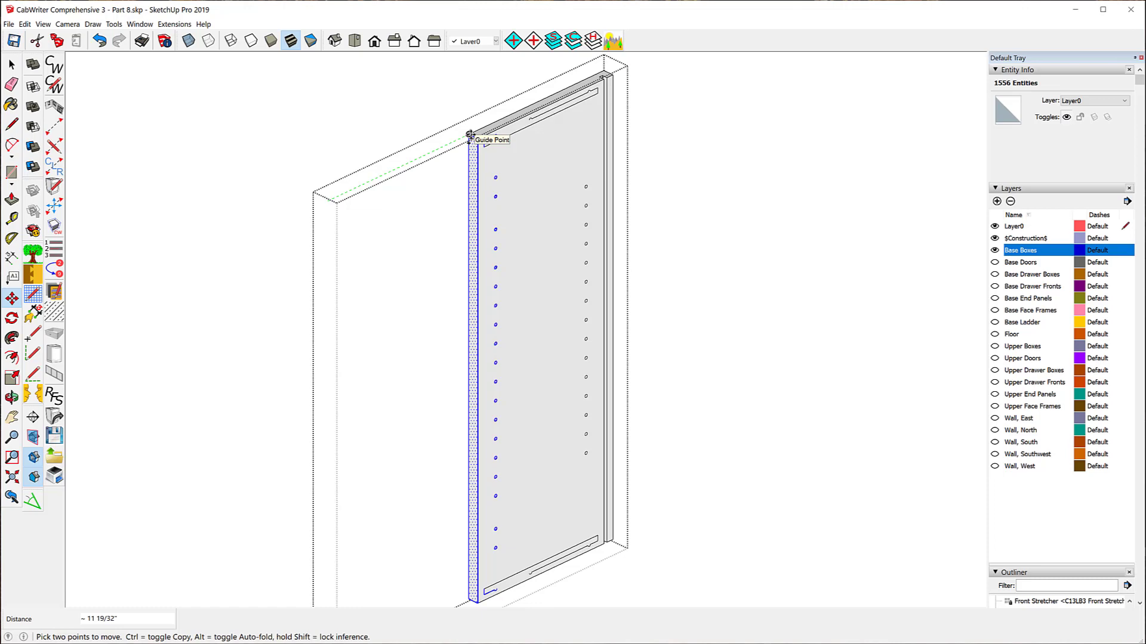
click(469, 135)
Step: Turn on X-ray display and examine the relocated front edge and its holes from both faces of the side panel
middle_drag(230, 181, 796, 237)
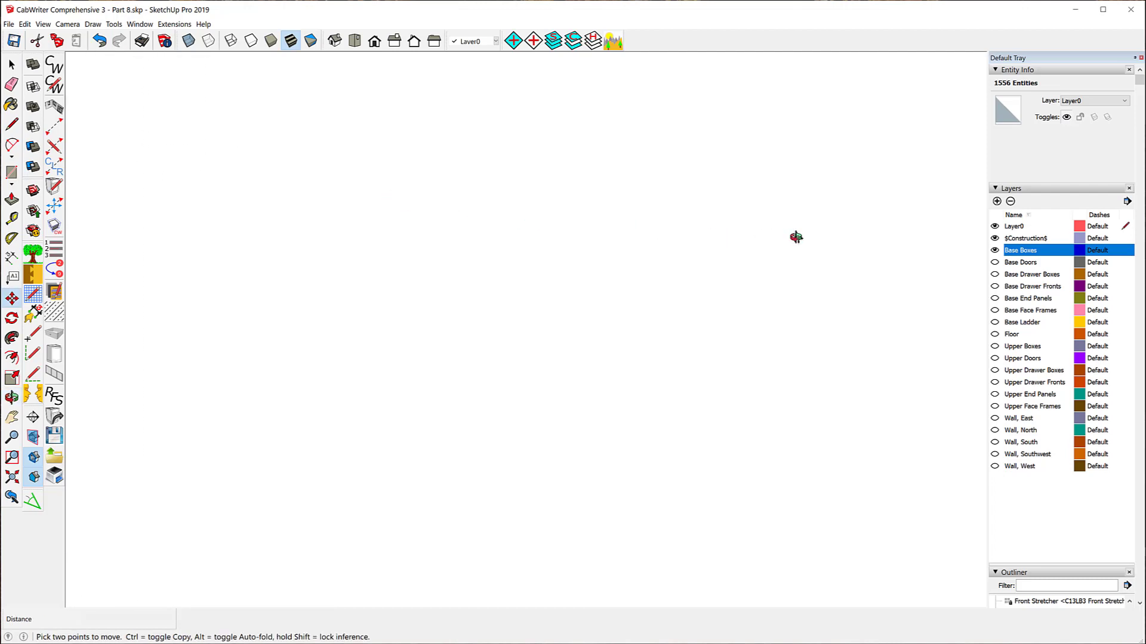
key(shift+z)
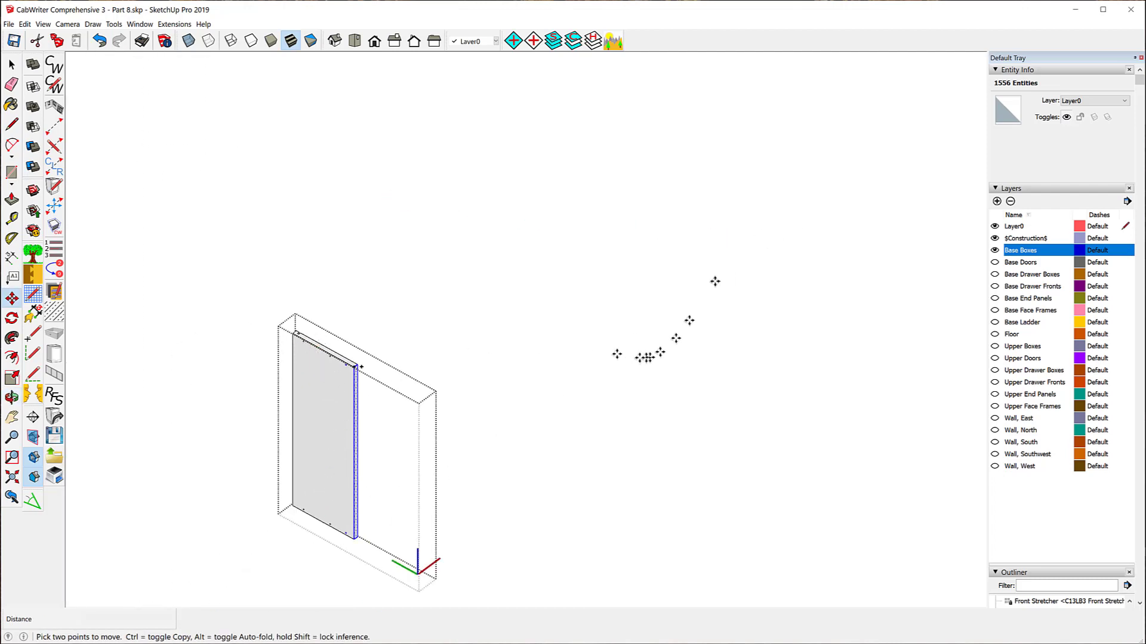
middle_drag(714, 281, 13, 145)
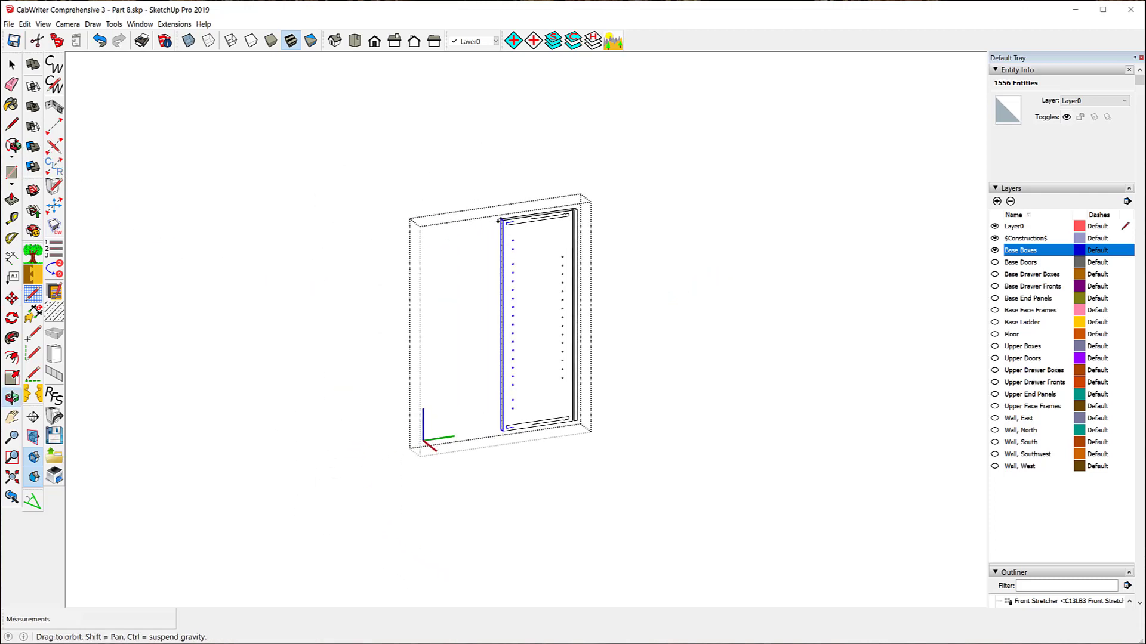
key(m)
scroll(531, 289, up, 4)
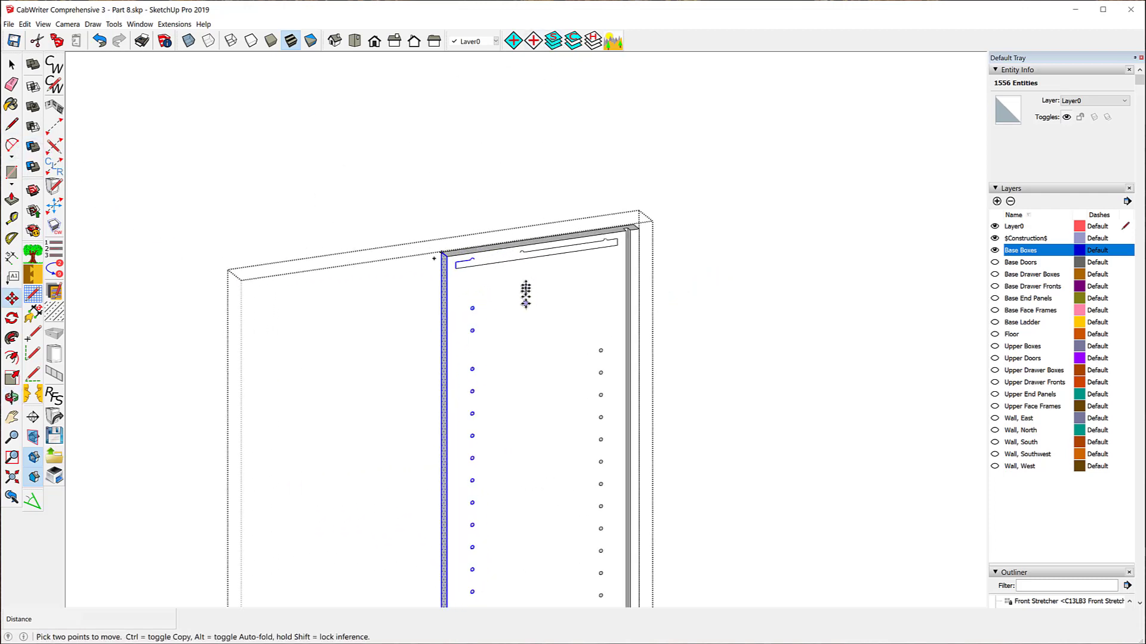
scroll(525, 292, up, 5)
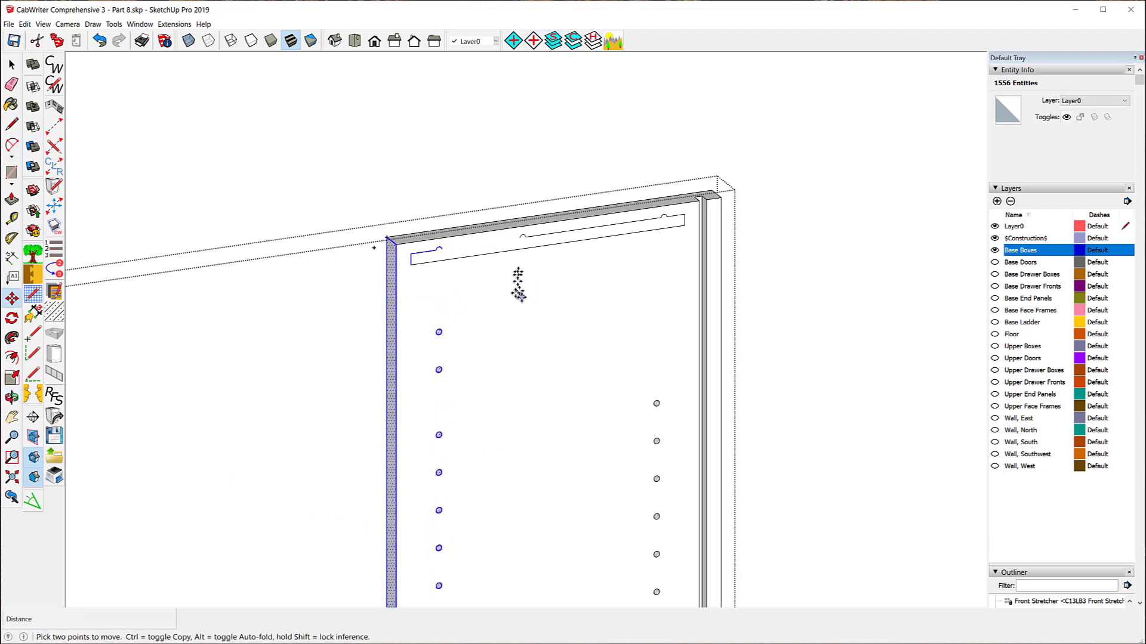
click(188, 45)
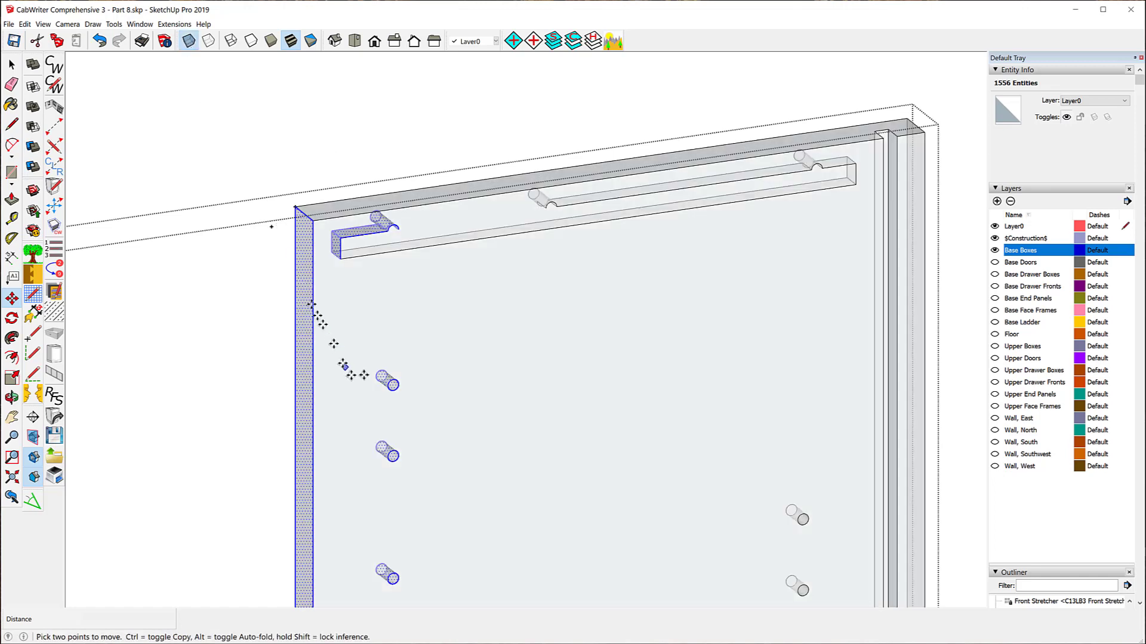
middle_drag(531, 317, 245, 159)
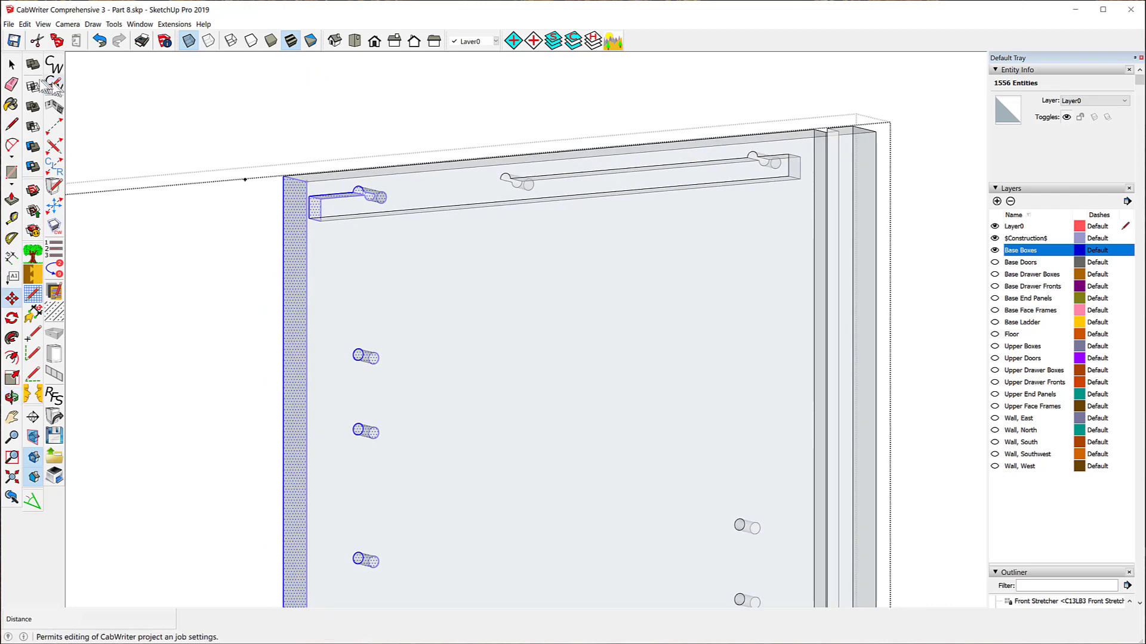
Step: Draw a line along the upper groove's inner top edge, bridging the gap between the first and second holes from the front
click(11, 64)
scroll(578, 90, up, 3)
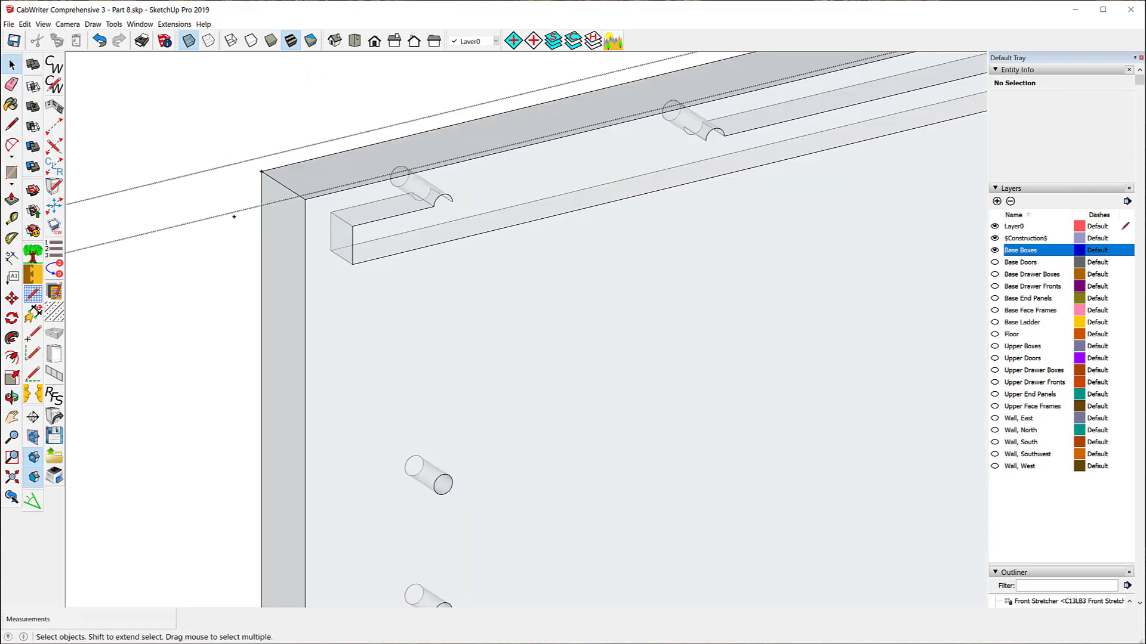
click(12, 124)
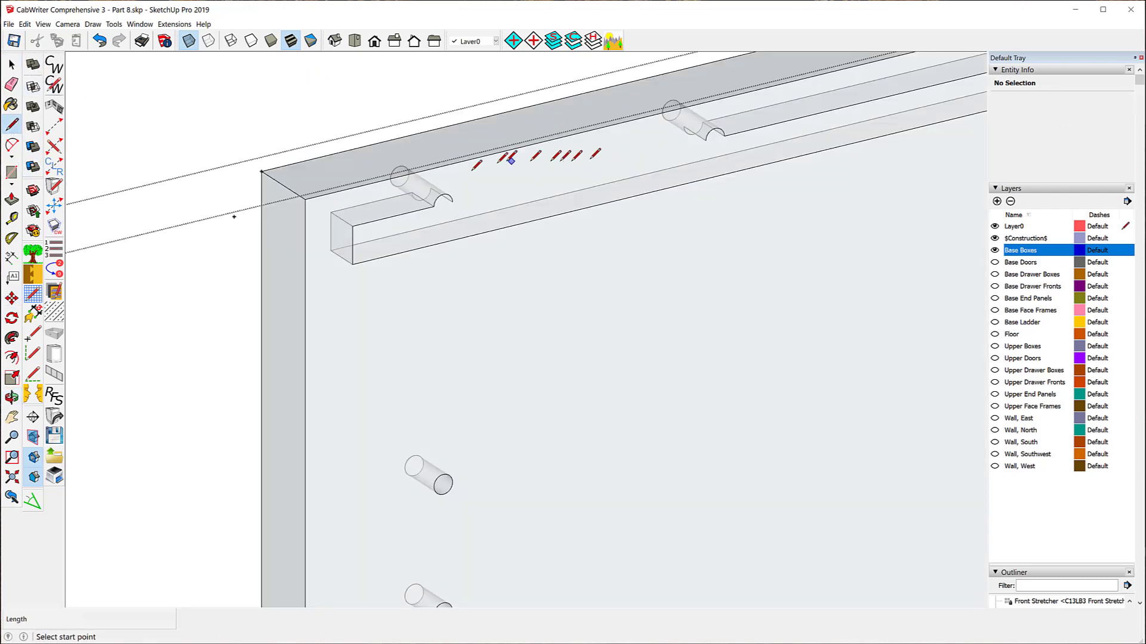
click(412, 193)
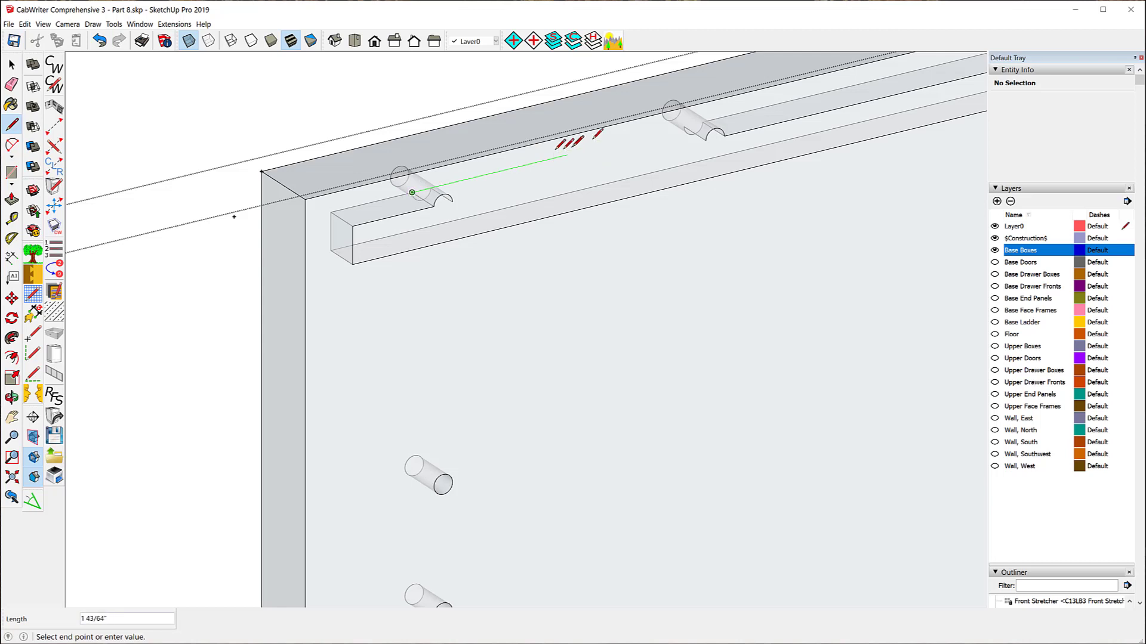
click(656, 127)
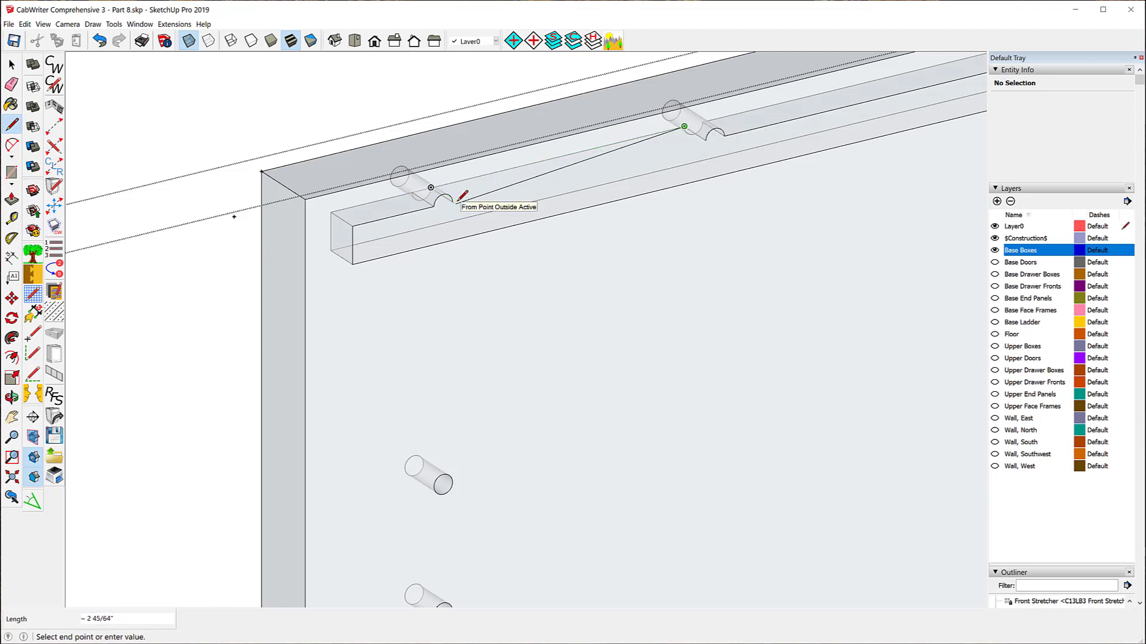
key(ctrl+z)
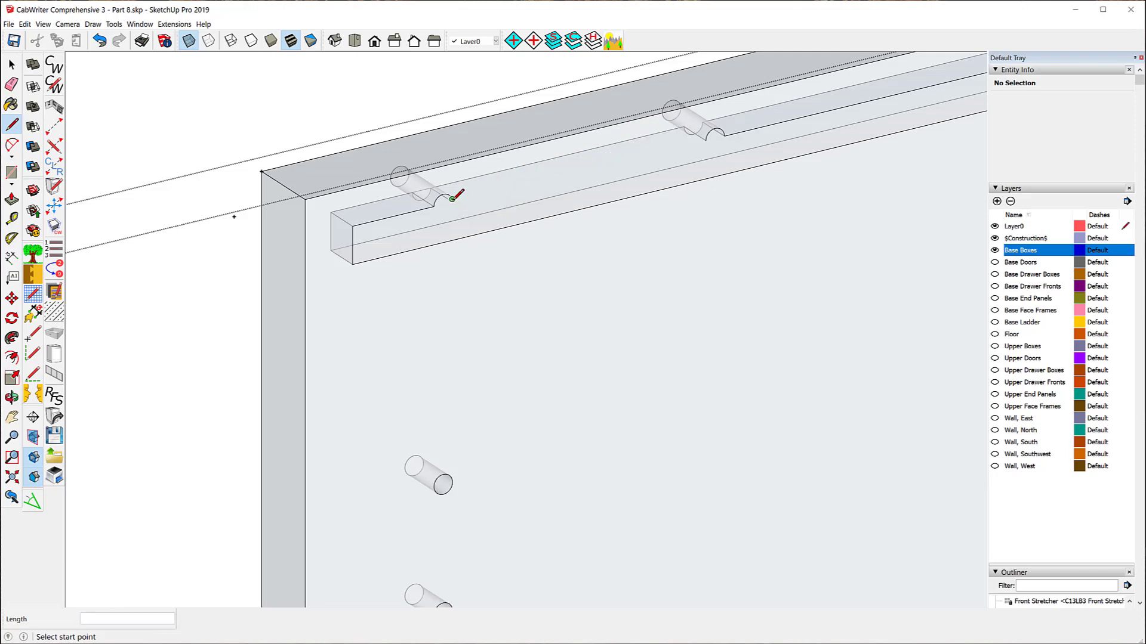
Step: Draw a line about 2 43/64" long along the upper groove's outer top edge, joining the arcs of the first two holes
scroll(452, 201, up, 6)
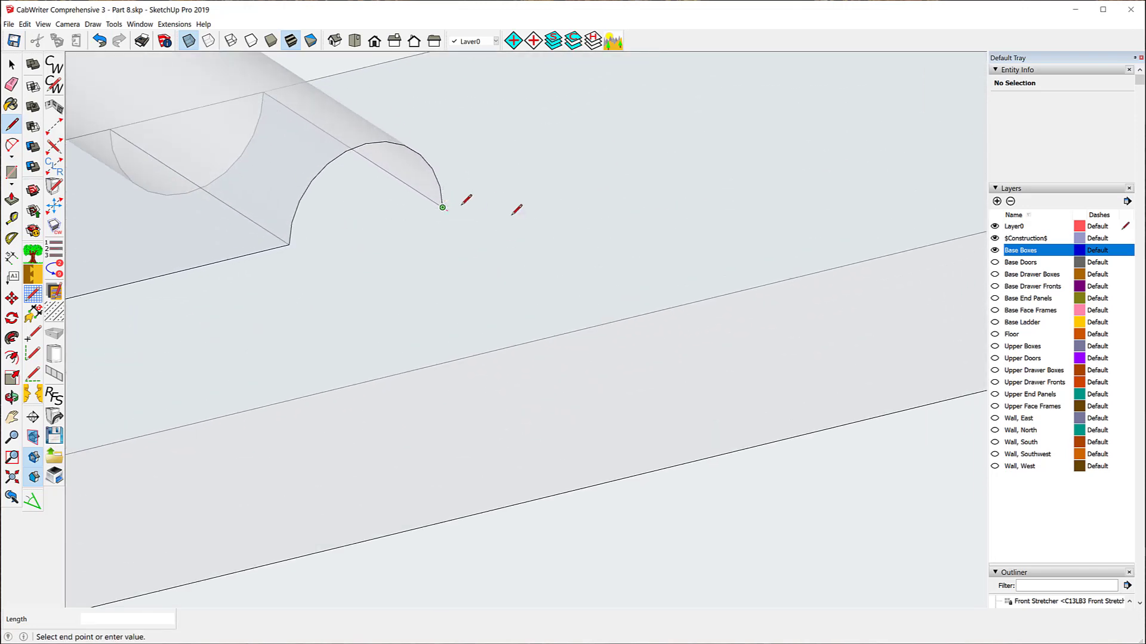
scroll(435, 256, down, 5)
scroll(380, 271, down, 3)
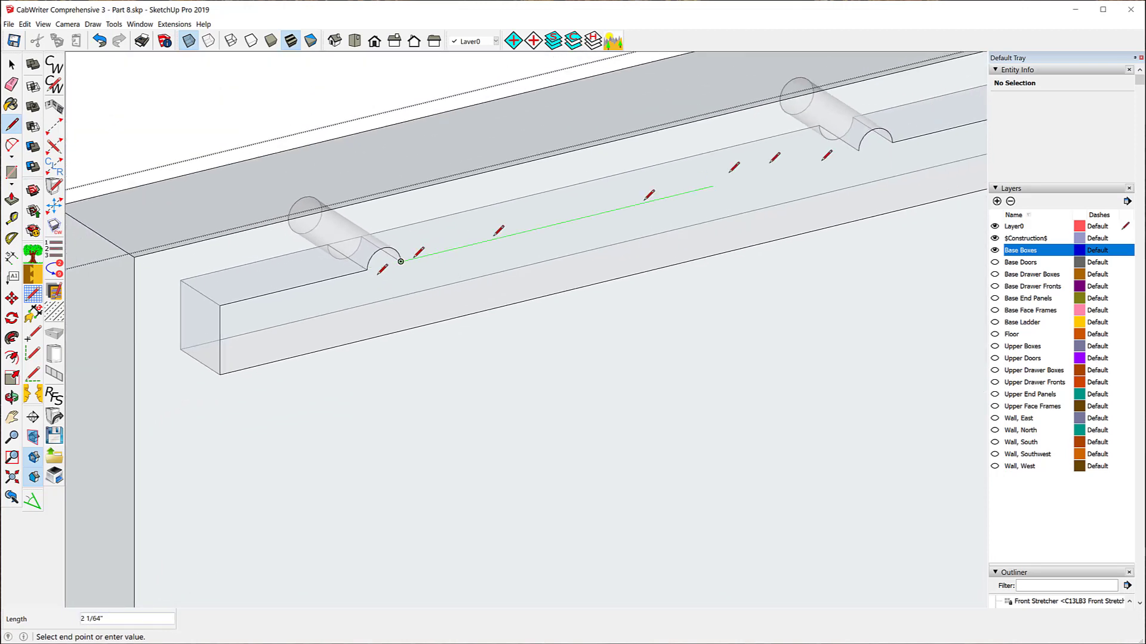
scroll(829, 143, up, 6)
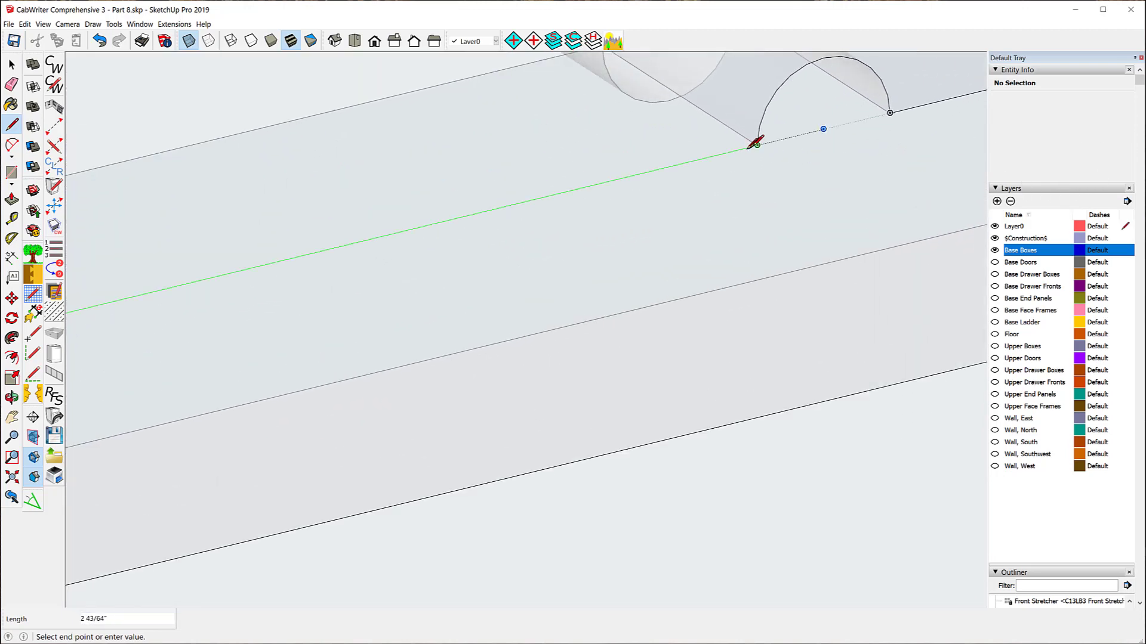
click(757, 145)
scroll(574, 157, down, 5)
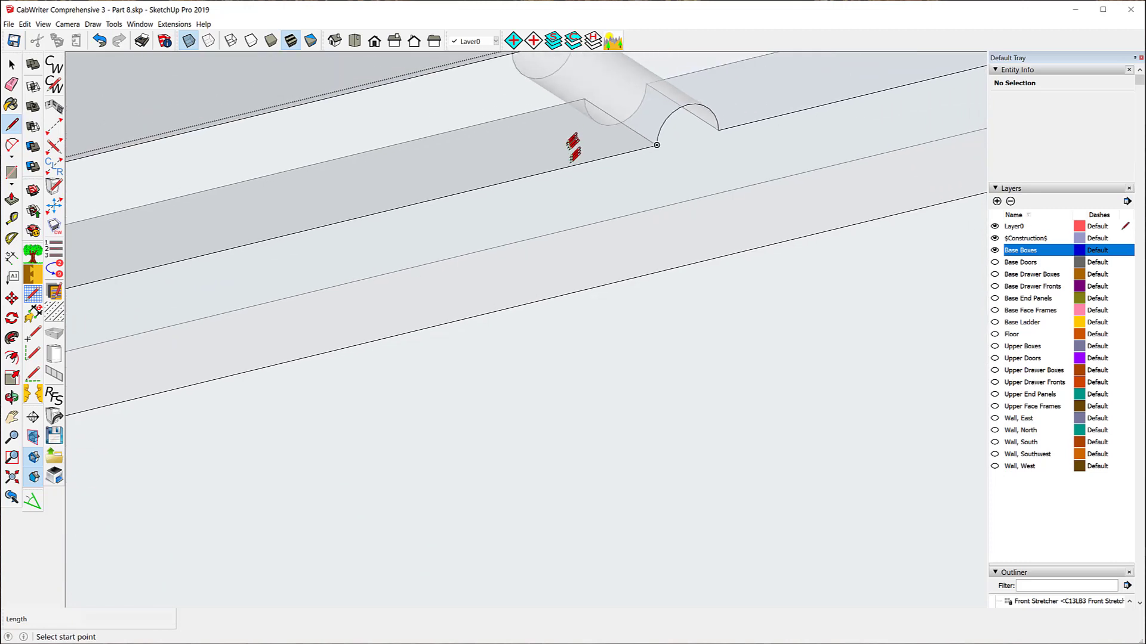
scroll(580, 165, down, 2)
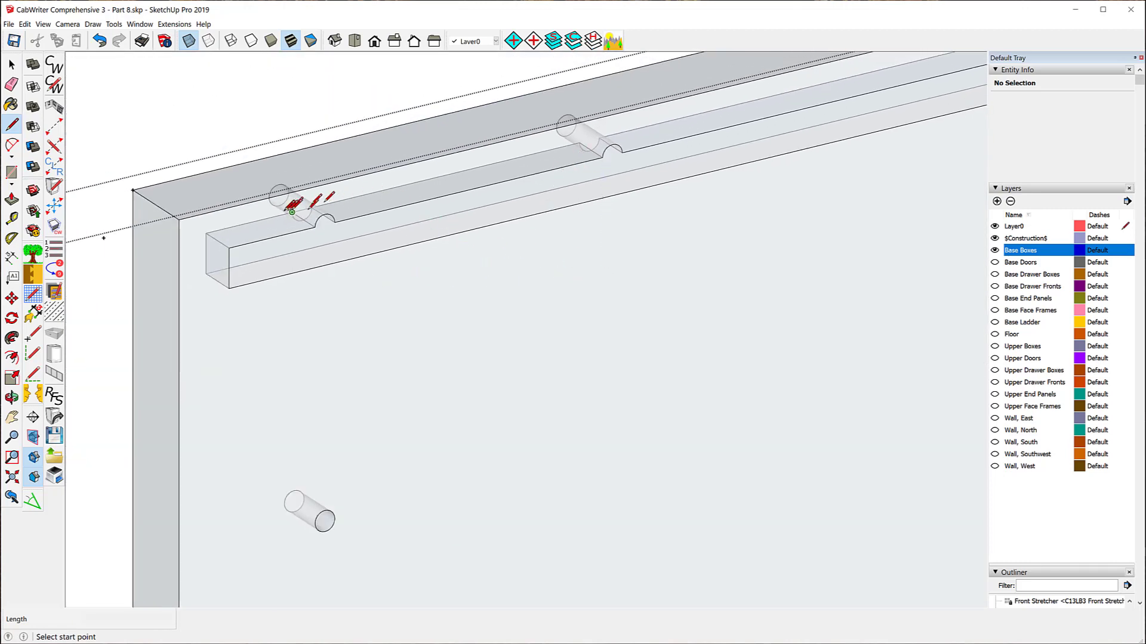
Step: Turn off X-ray display and delete the face covering the opening of the upper groove
middle_drag(662, 229, 314, 187)
scroll(308, 174, down, 3)
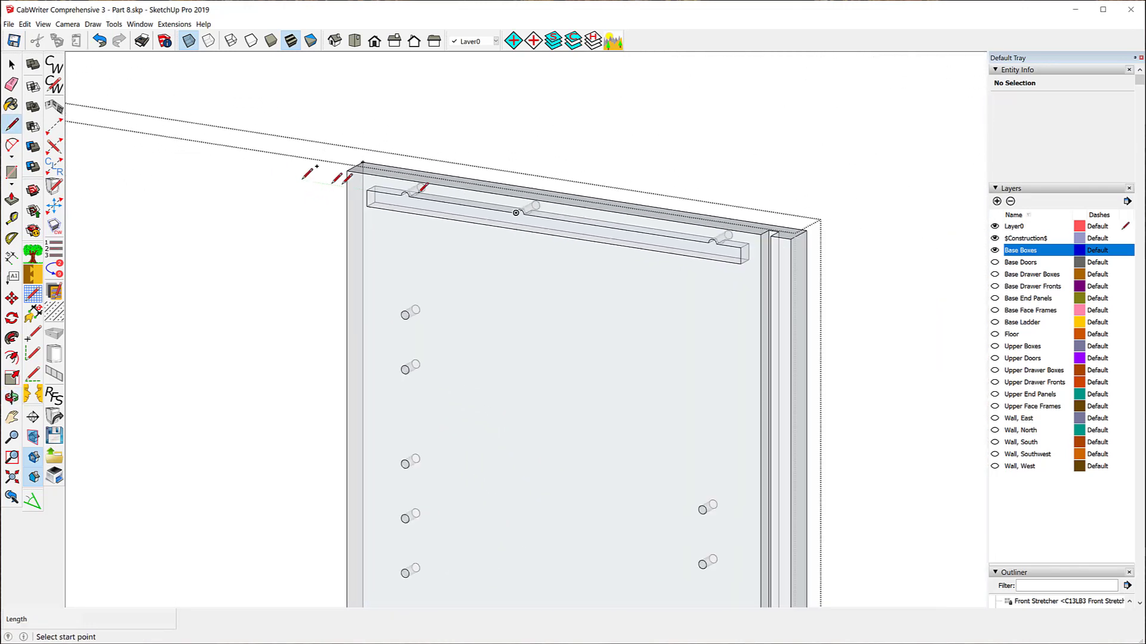
scroll(558, 233, up, 5)
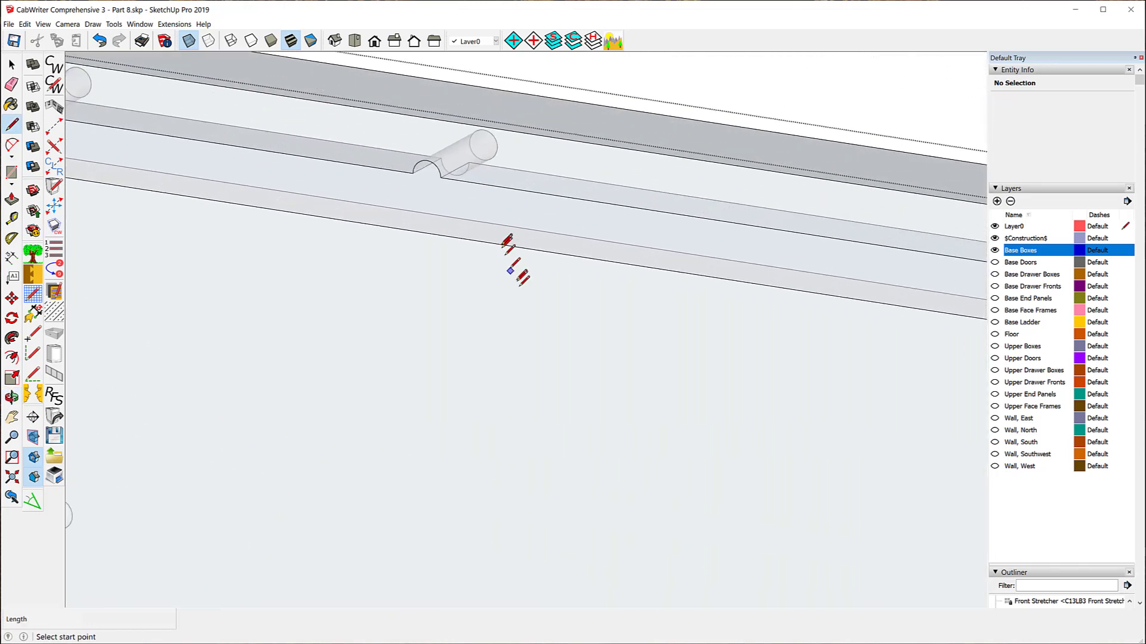
mouse_move(510, 245)
middle_down()
mouse_move(519, 264)
mouse_move(496, 154)
mouse_move(509, 65)
mouse_move(608, 59)
mouse_move(841, 84)
mouse_move(972, 235)
mouse_move(1011, 209)
mouse_move(925, 133)
mouse_move(776, 105)
mouse_move(604, 89)
mouse_move(537, 115)
mouse_move(567, 204)
mouse_move(537, 161)
middle_up()
key(l)
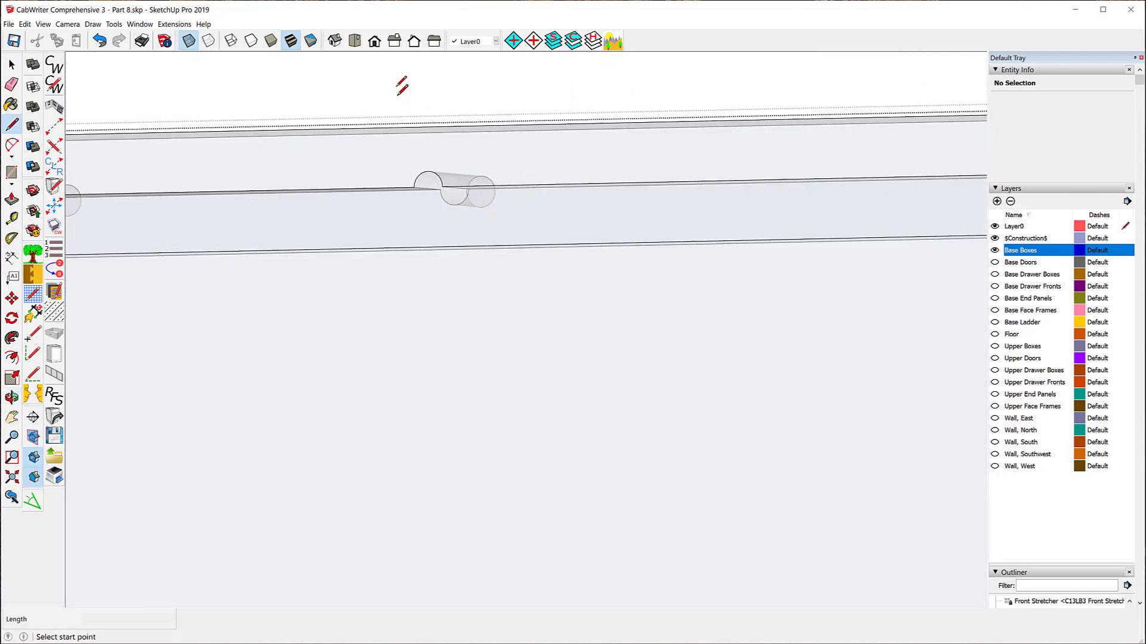
click(188, 41)
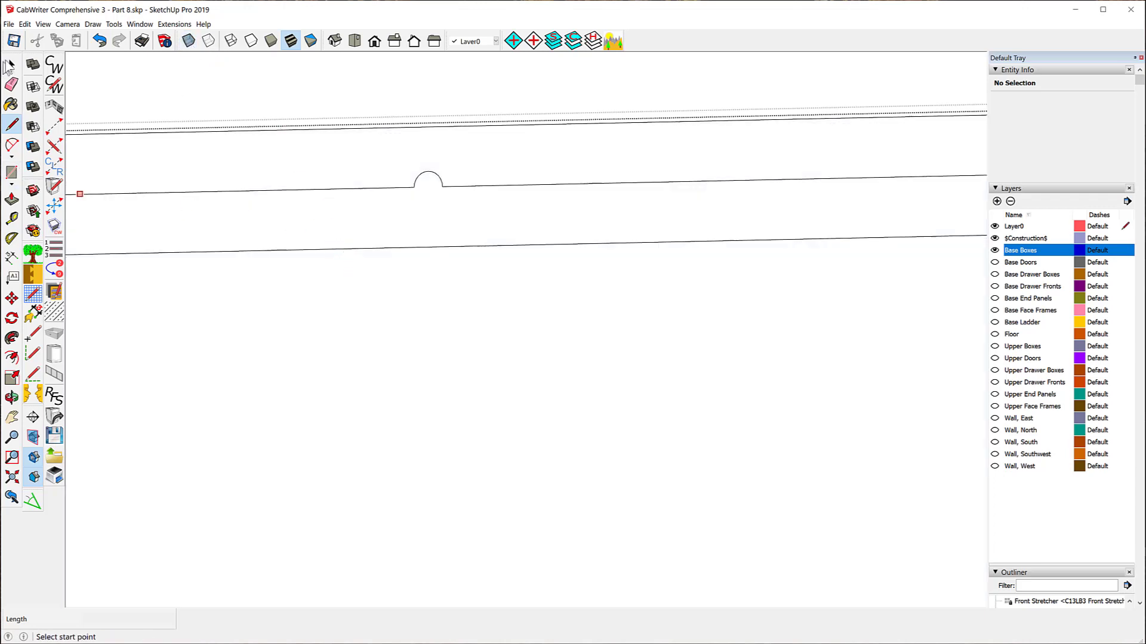
click(13, 63)
click(242, 227)
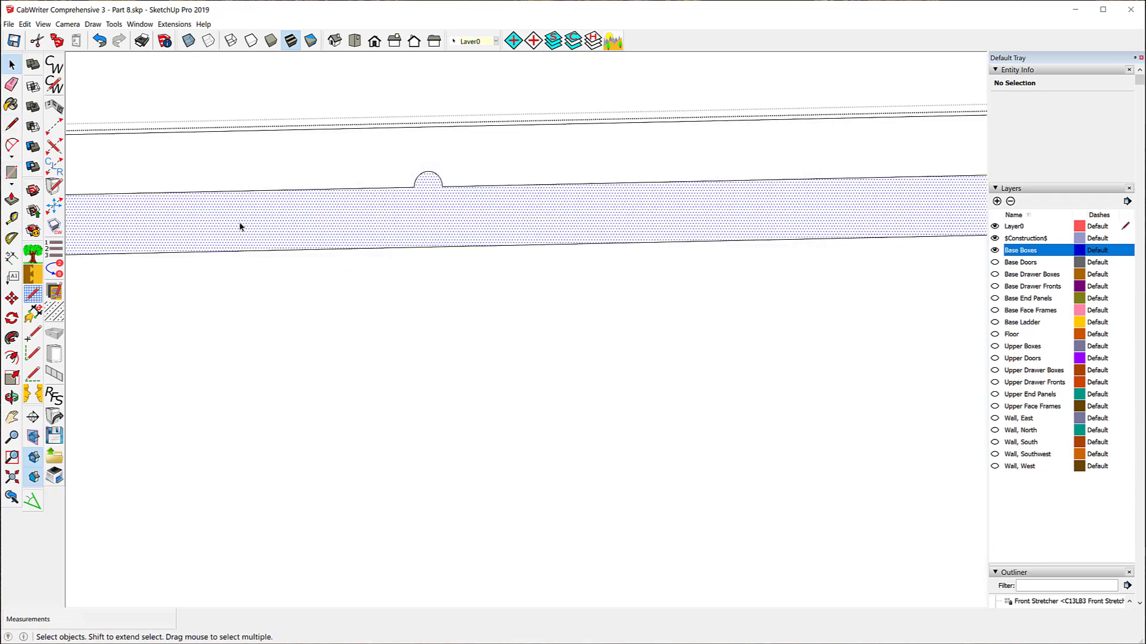
click(364, 257)
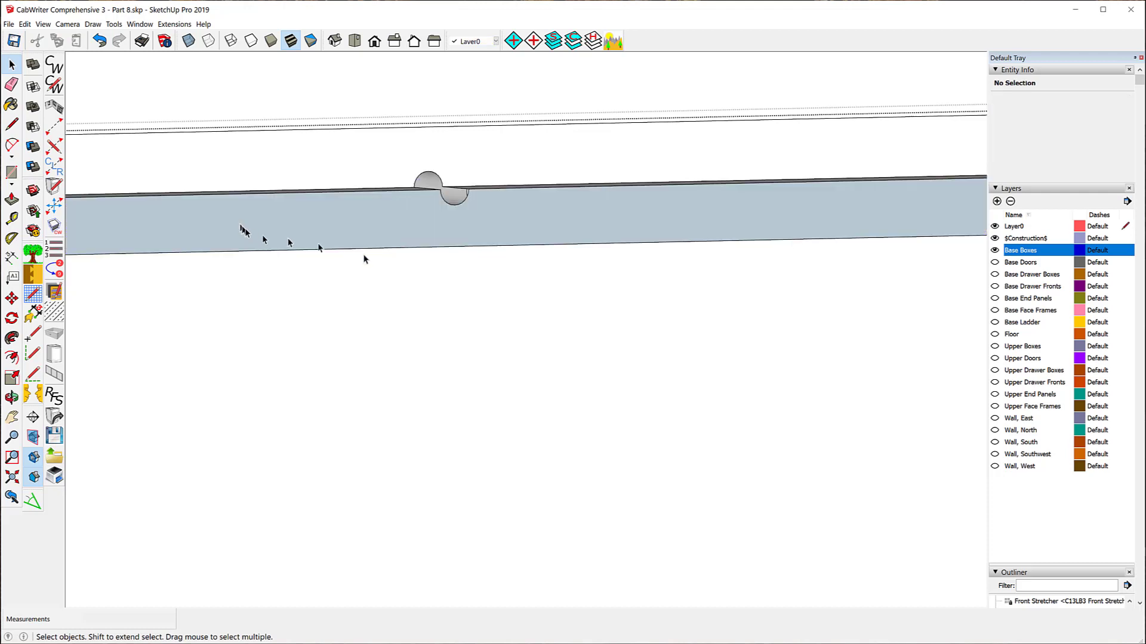
Step: Delete the leftover half-round face covering the frontmost hole on the back wall of the upper groove
middle_drag(504, 292, 552, 157)
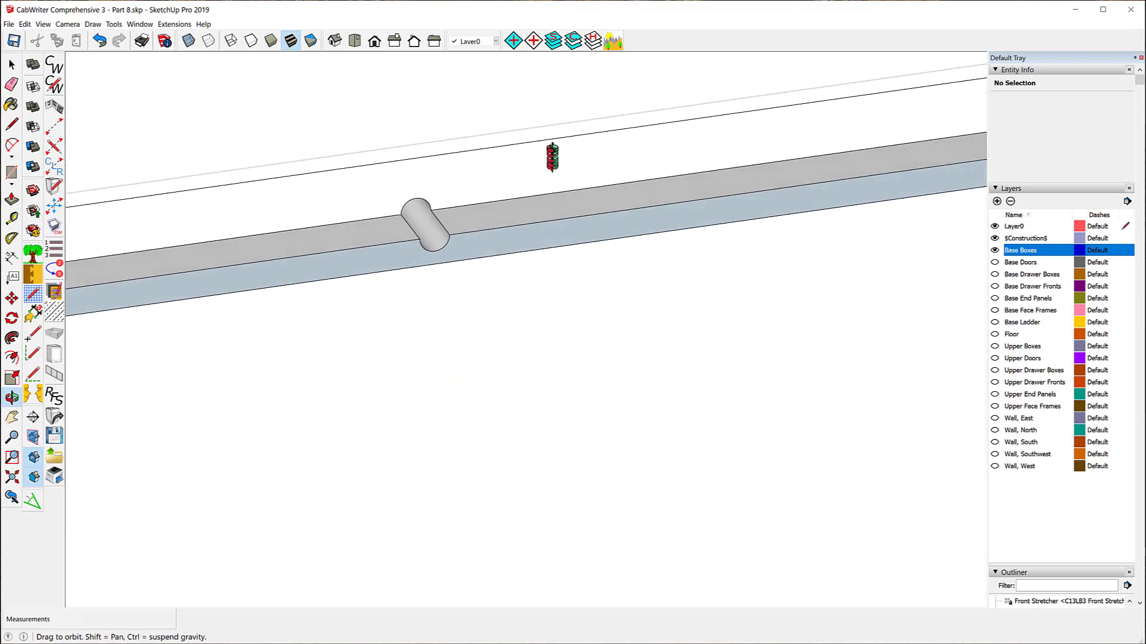
middle_drag(371, 243, 174, 375)
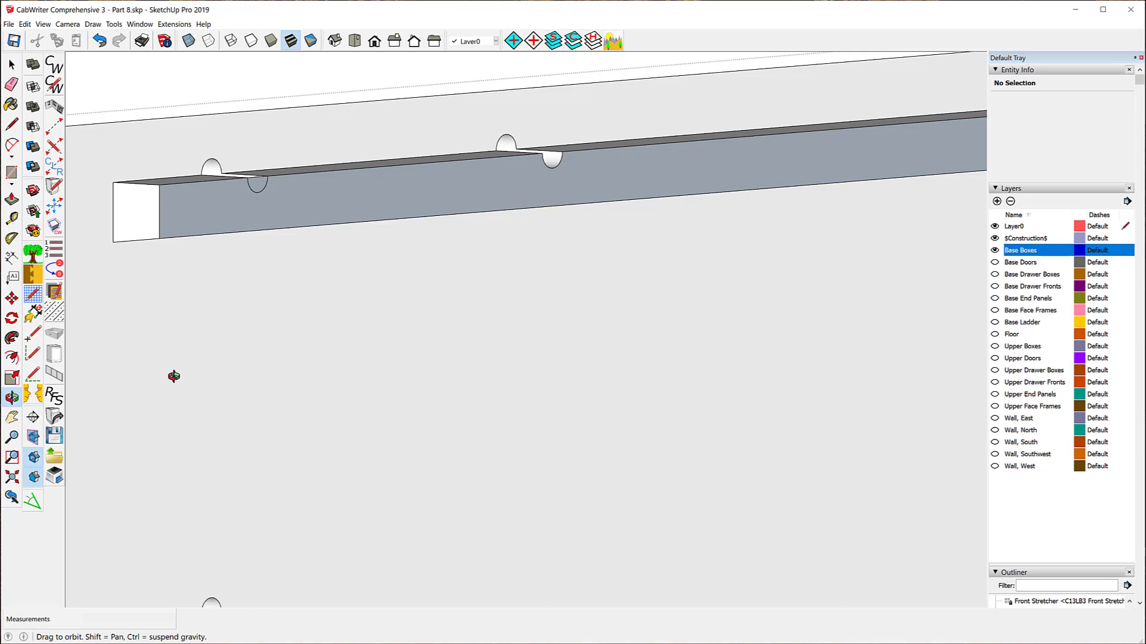
middle_drag(173, 376, 1098, 501)
middle_drag(629, 308, 762, 340)
key(space)
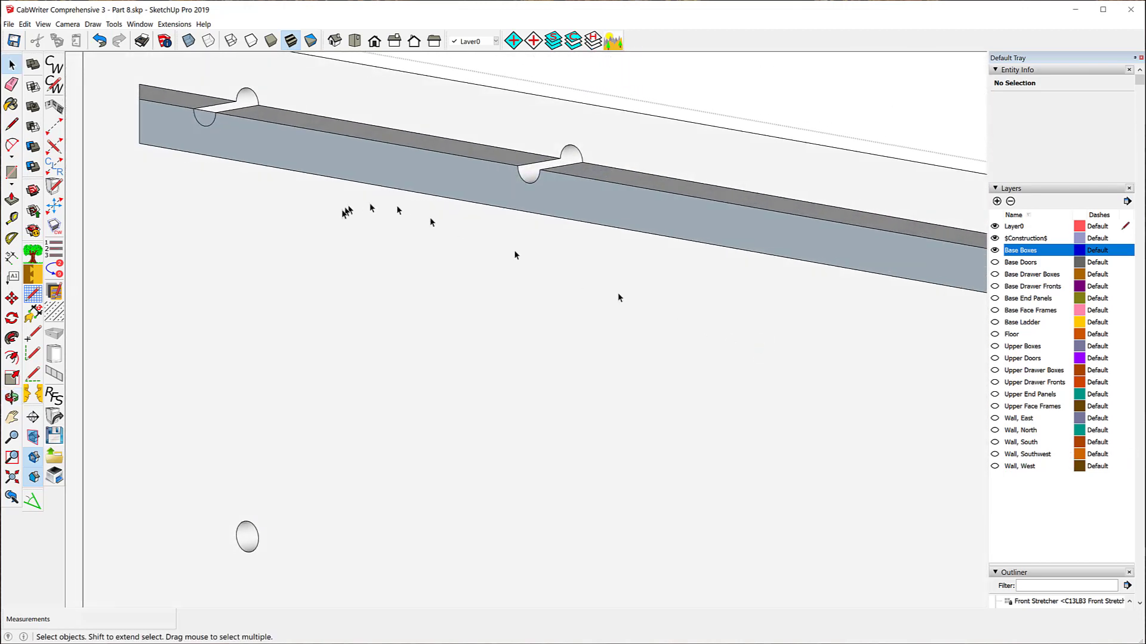
click(208, 121)
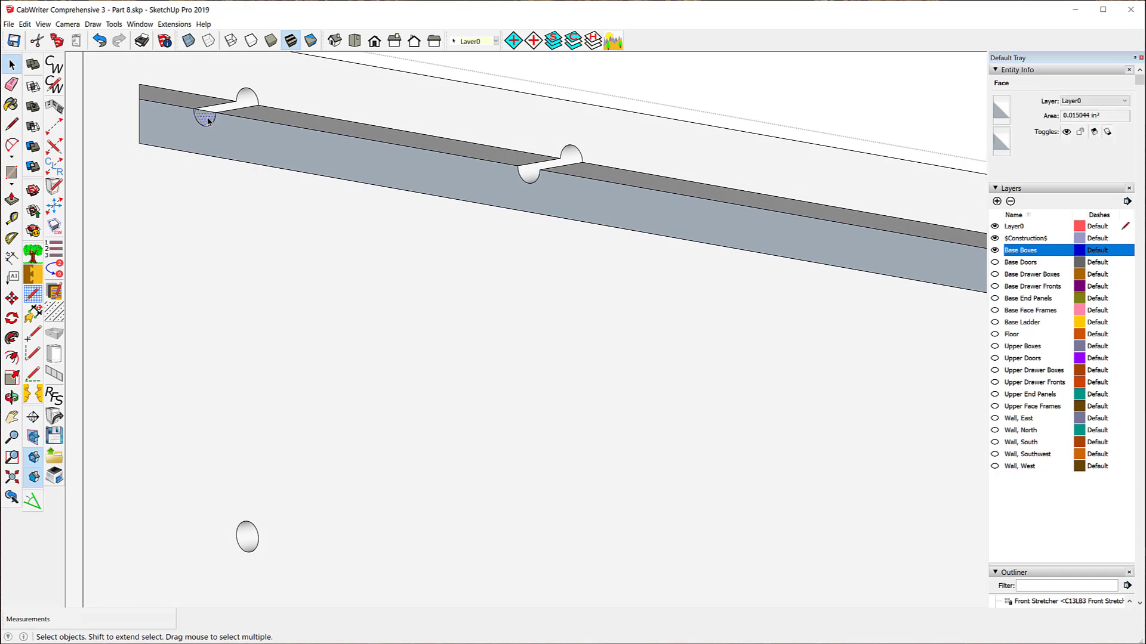
right_click(209, 121)
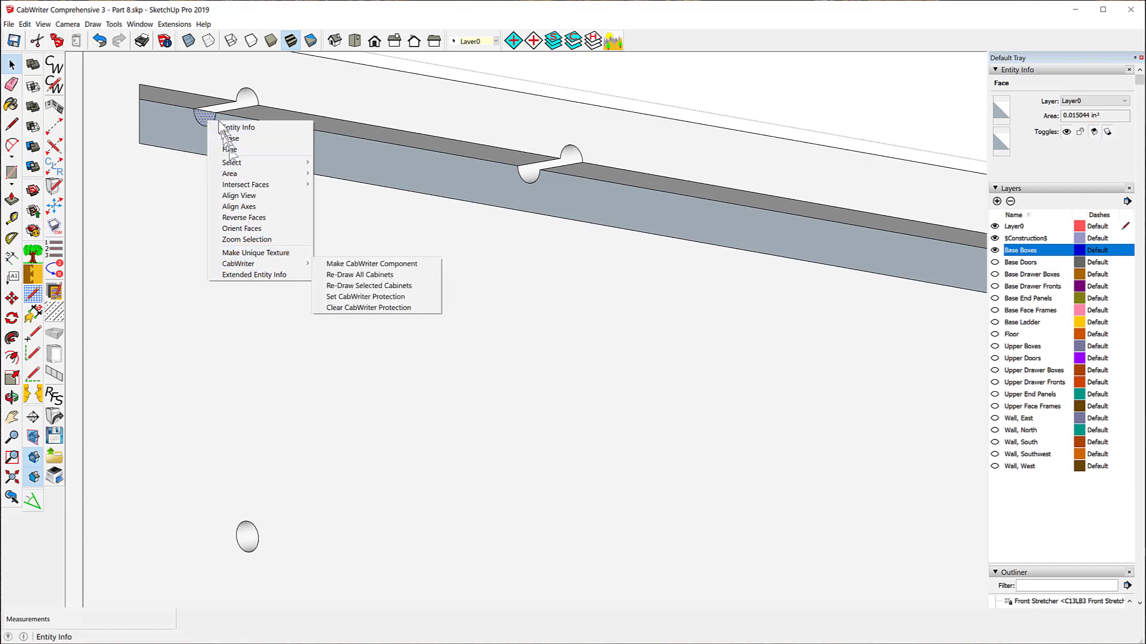
click(208, 120)
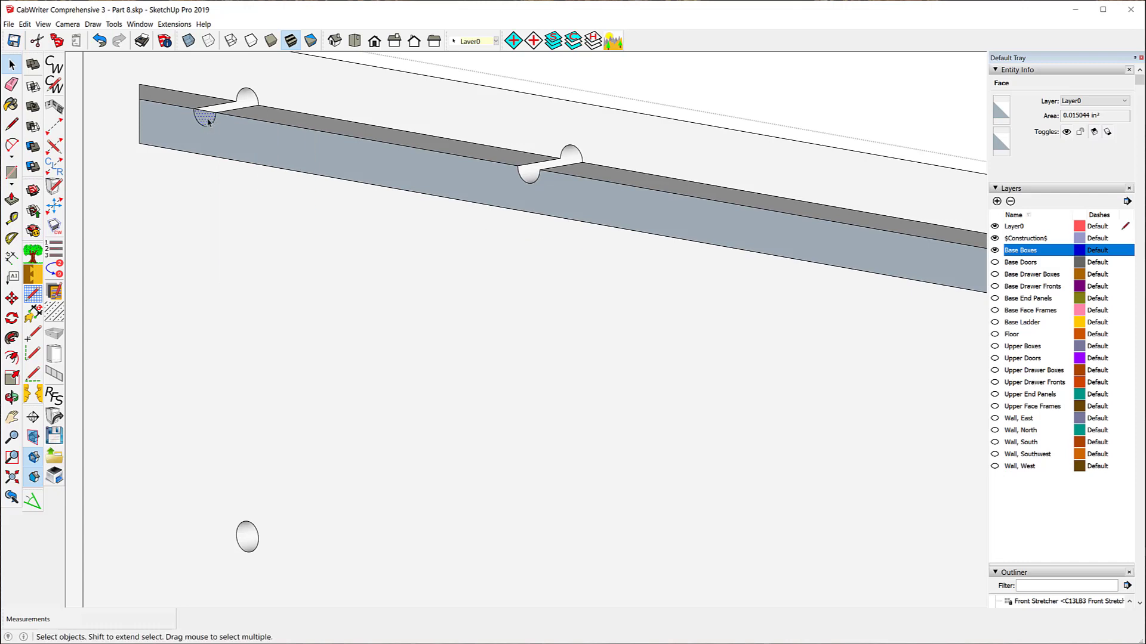
click(210, 120)
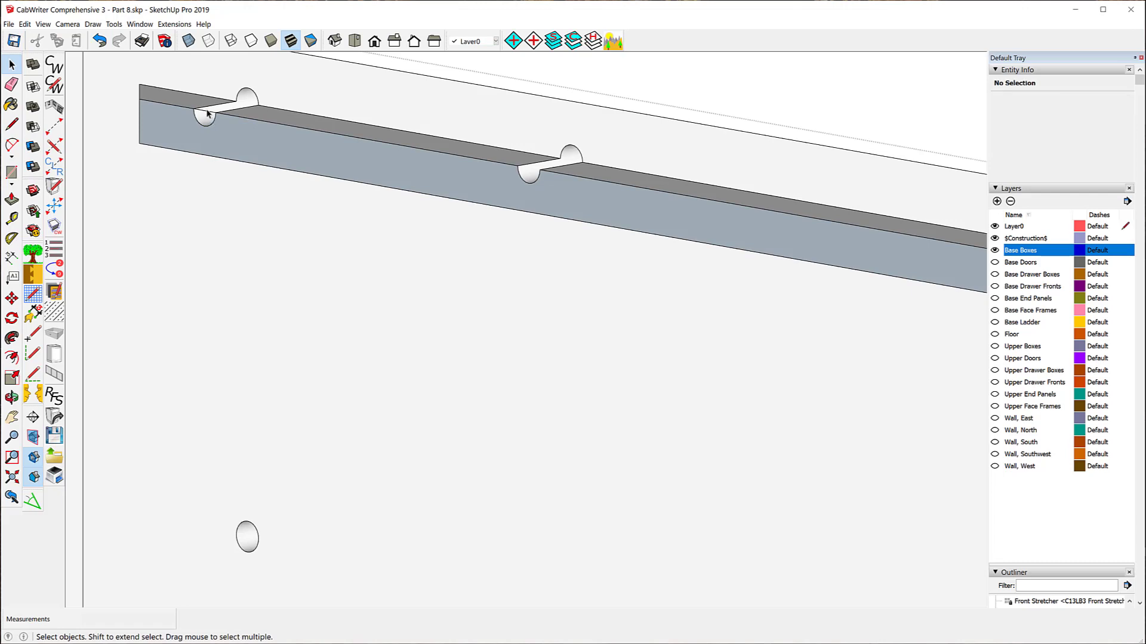
click(206, 115)
click(424, 212)
Step: Reverse the long back face inside the upper groove so its front side faces outward
middle_drag(554, 261, 567, 215)
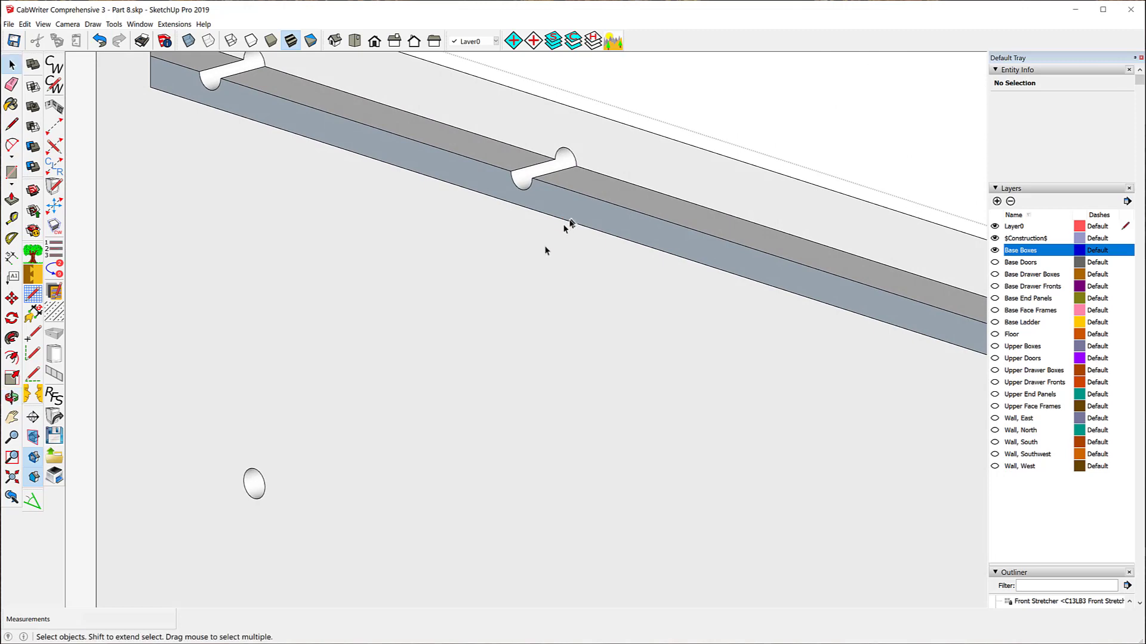
scroll(378, 307, down, 2)
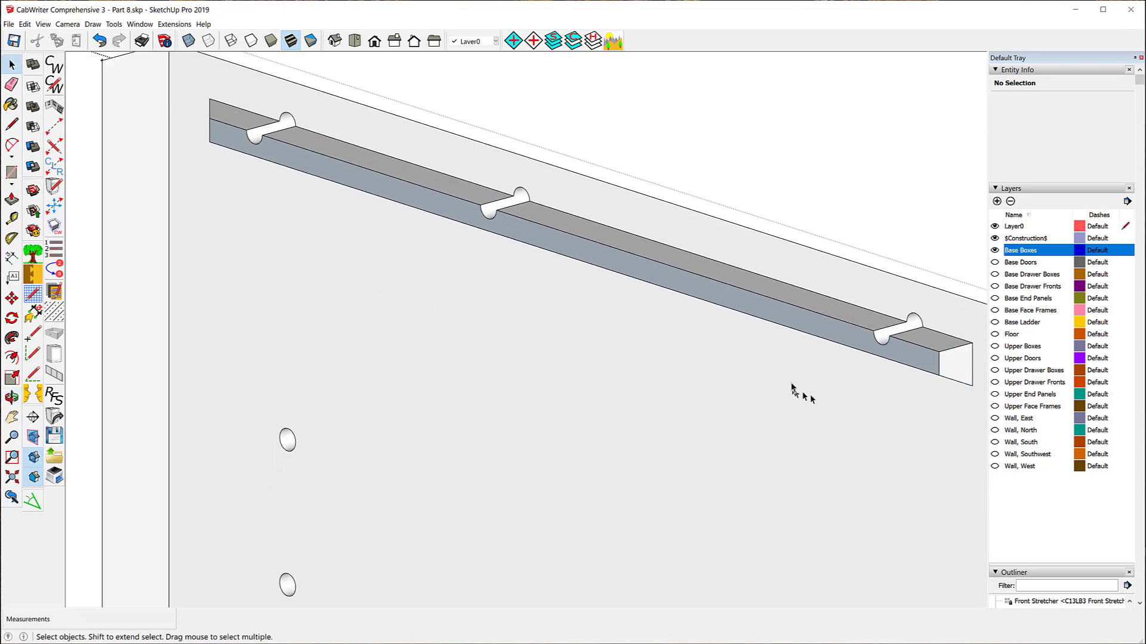
middle_drag(793, 391, 568, 594)
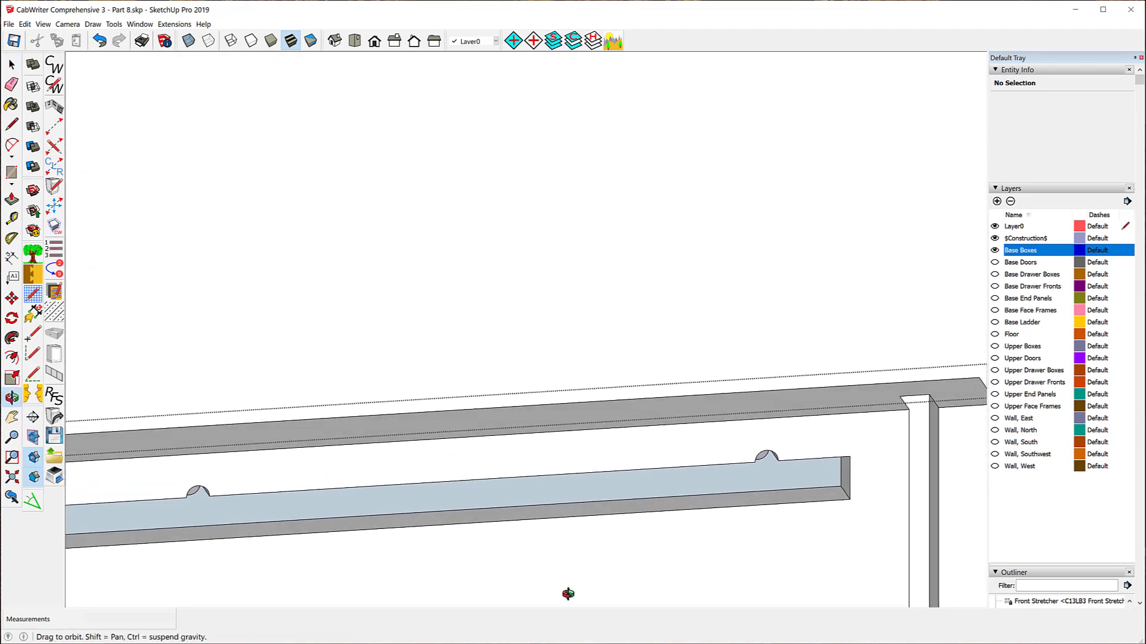
scroll(694, 187, down, 2)
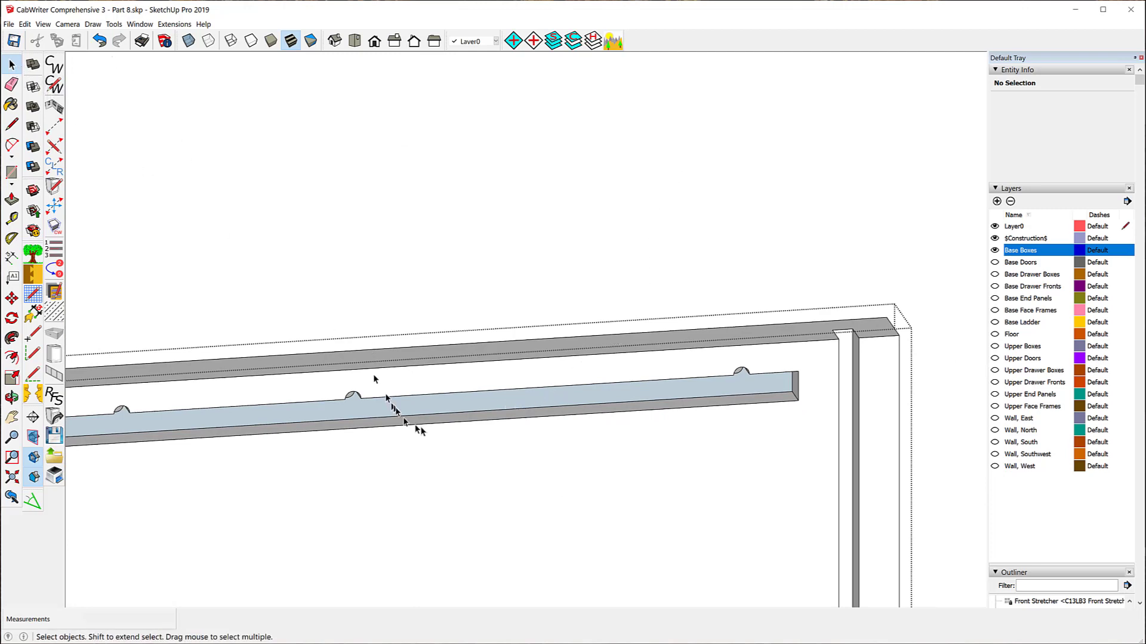
click(420, 412)
right_click(420, 408)
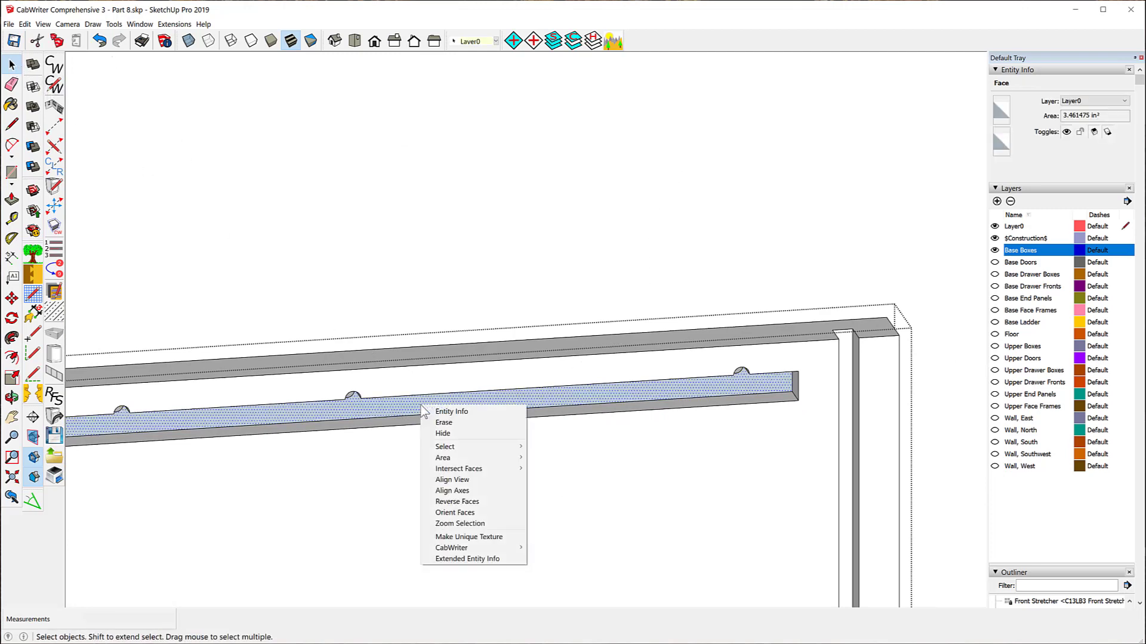
click(457, 502)
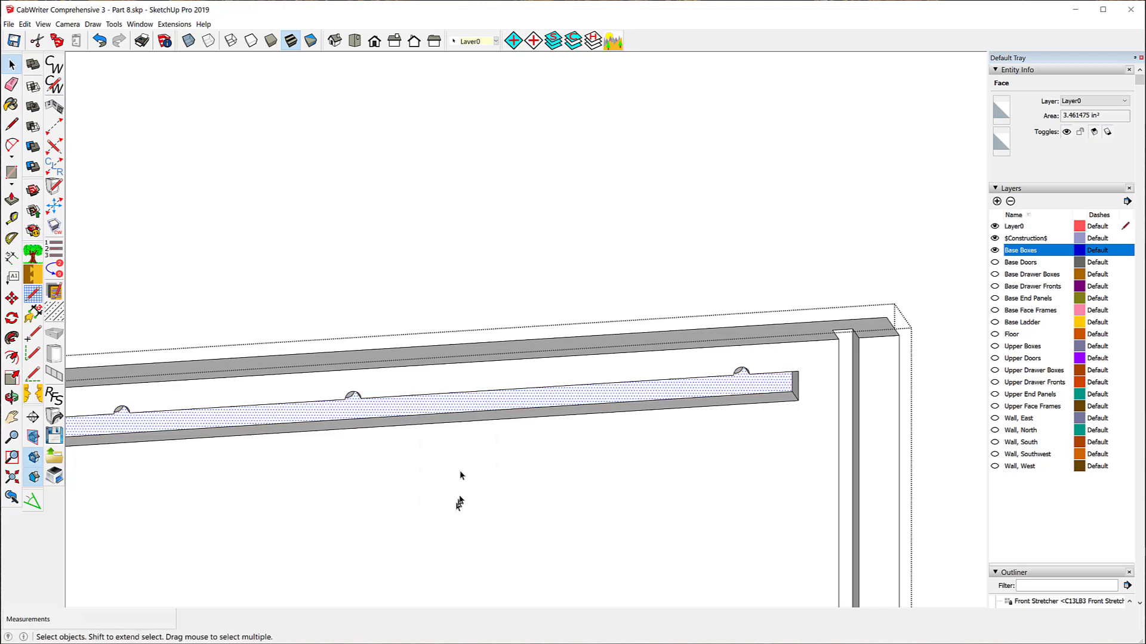
scroll(468, 141, up, 3)
click(468, 142)
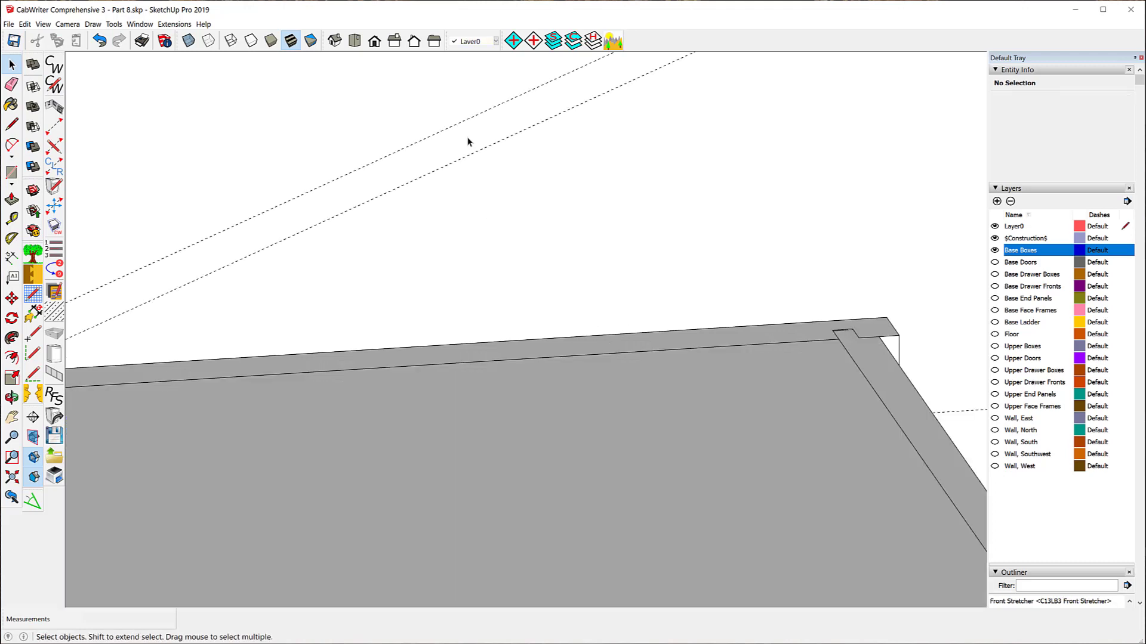
Step: Reopen the cabinet's Left Side component for editing
scroll(677, 178, down, 3)
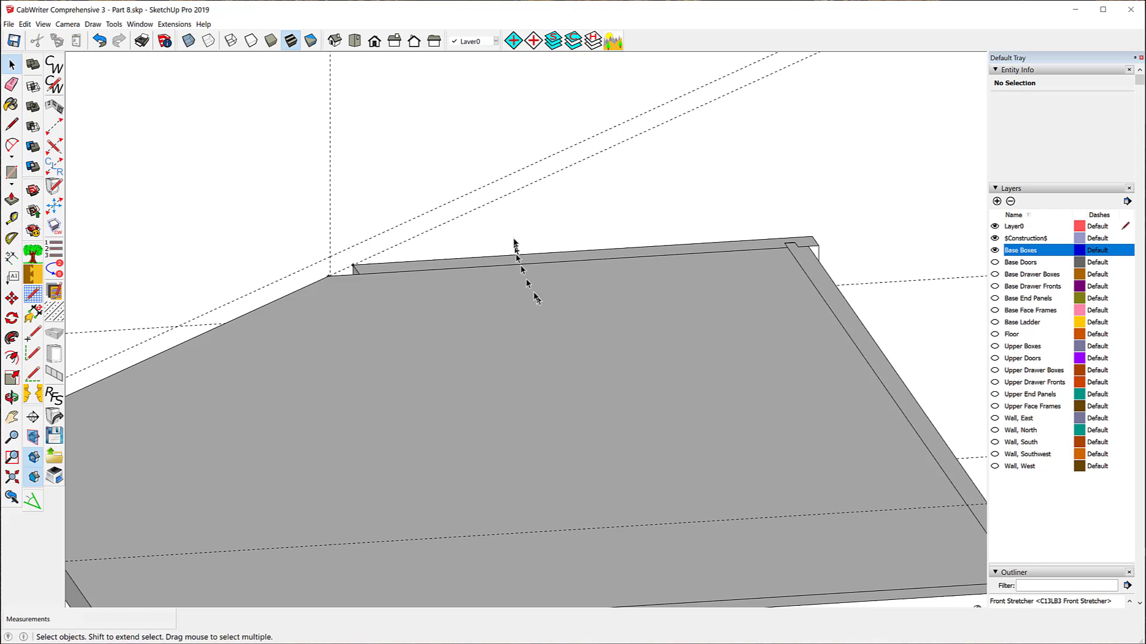
right_click(512, 264)
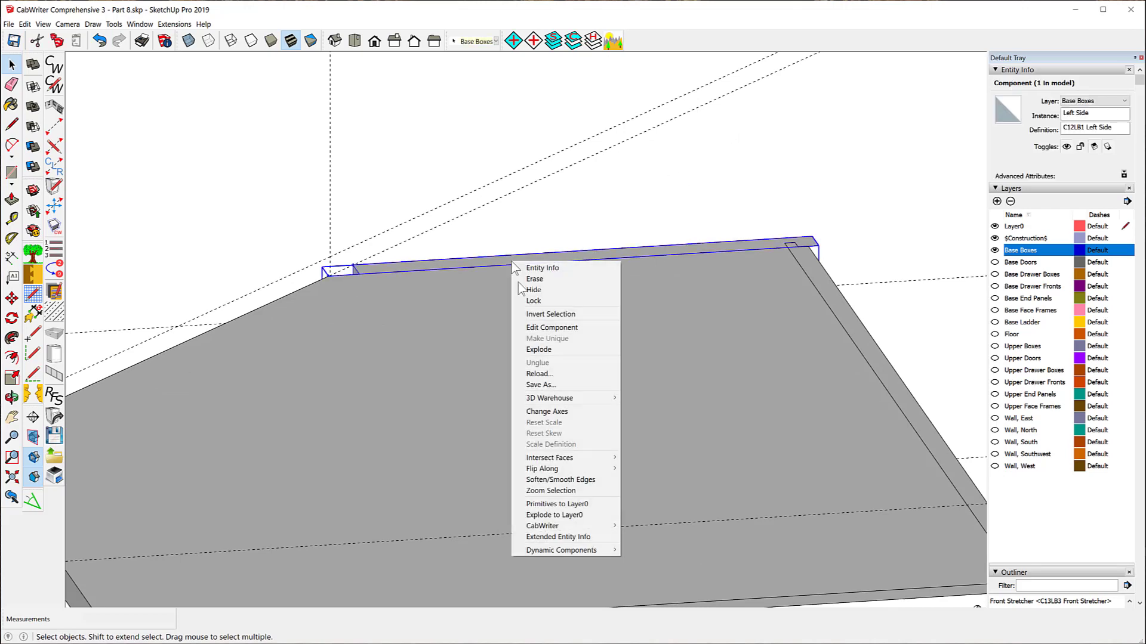
click(540, 328)
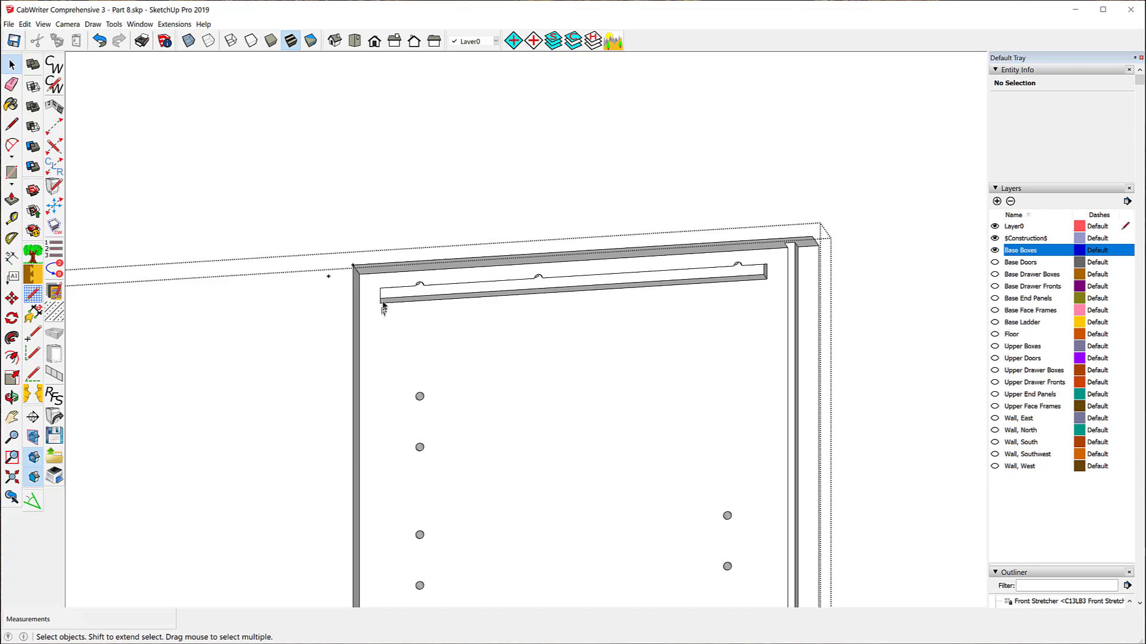
Step: Turn on X-ray display to expose the lower groove and the gap between its first two holes
middle_drag(499, 358, 589, 307)
scroll(378, 158, down, 4)
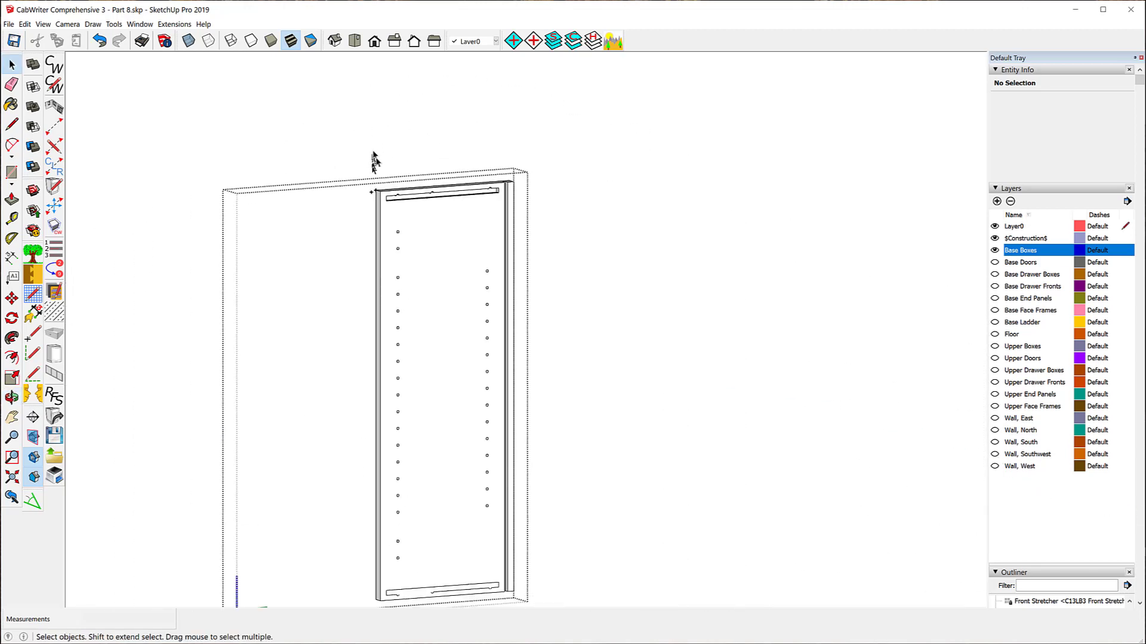
scroll(385, 406, up, 4)
scroll(409, 426, up, 6)
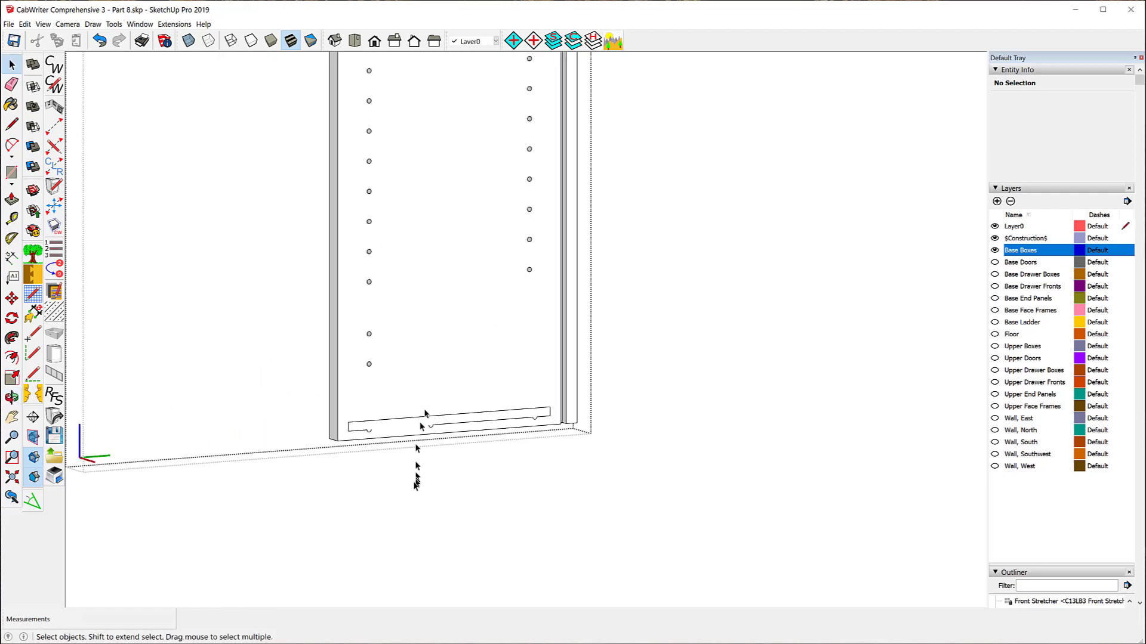
scroll(349, 414, up, 2)
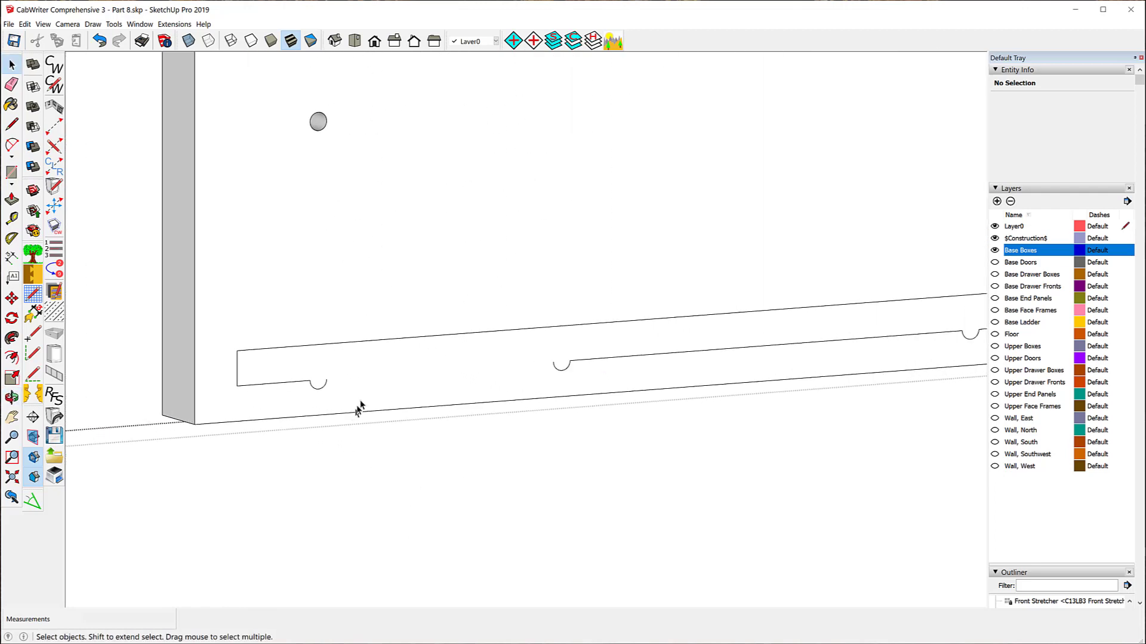
click(189, 43)
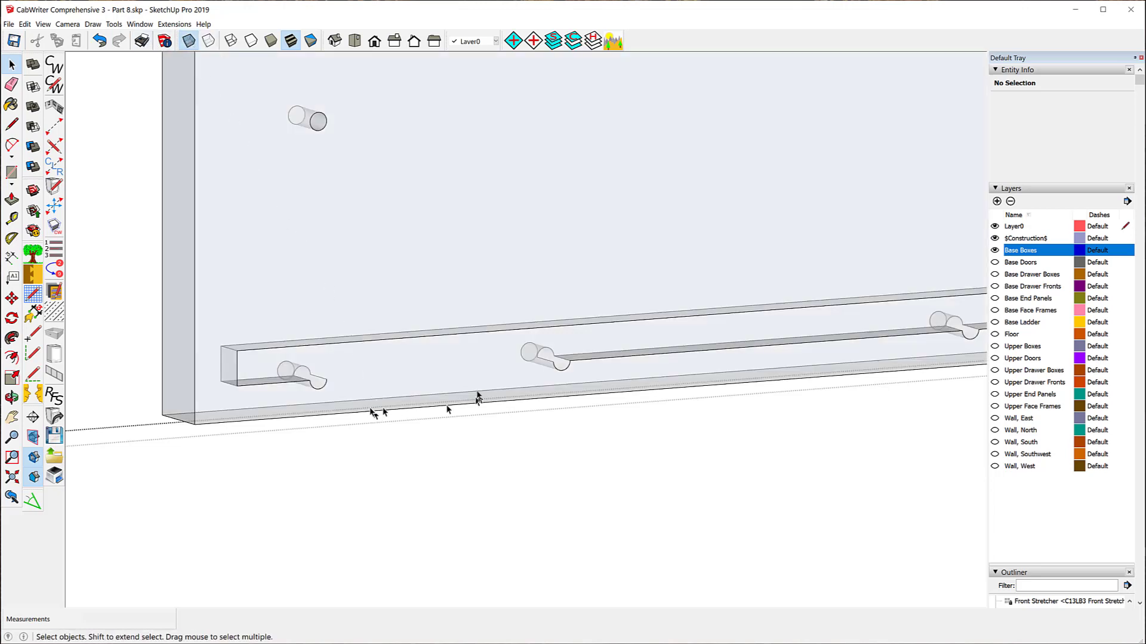
middle_drag(723, 505, 362, 526)
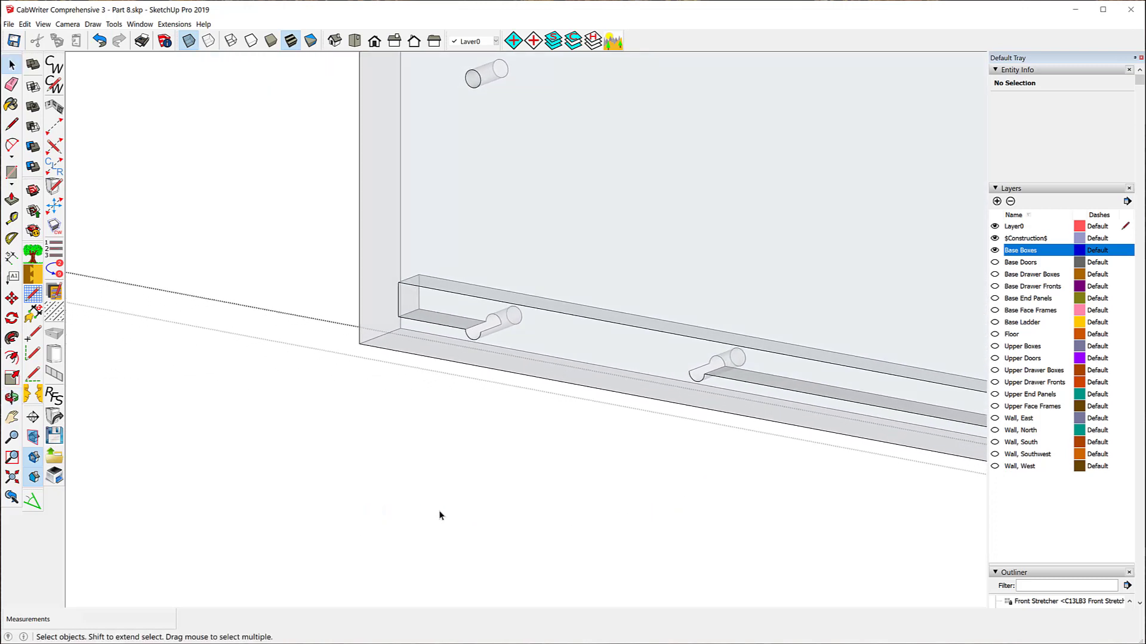
Step: Draw lines about 2 43/64" long along the lower groove's inner and outer bottom edges, bridging the gap between the first two holes
click(11, 124)
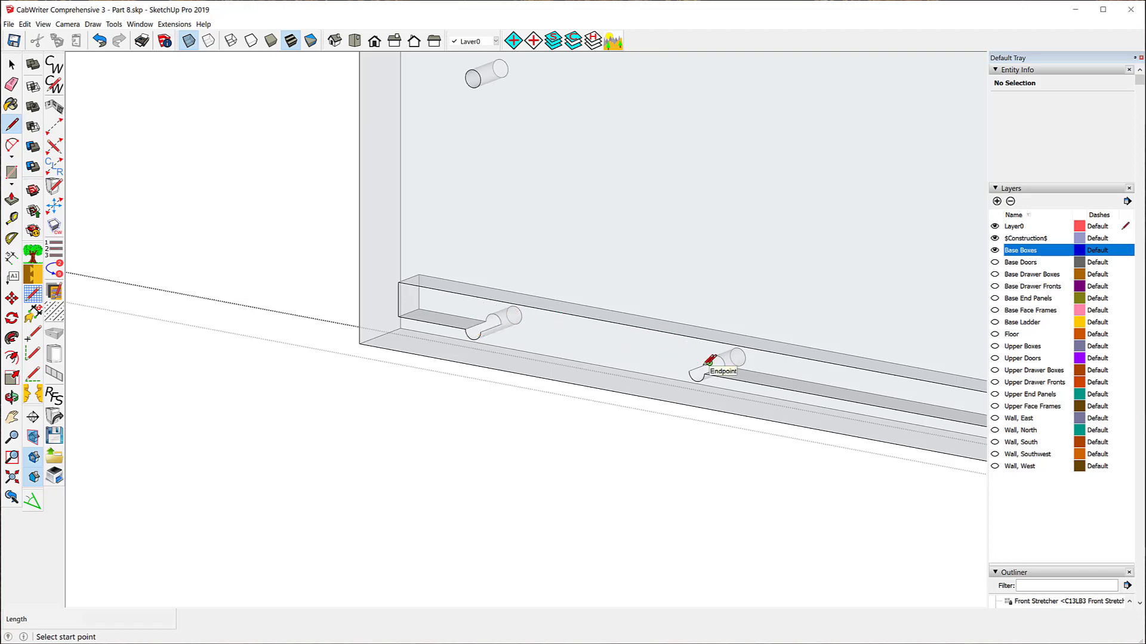
scroll(512, 323, up, 8)
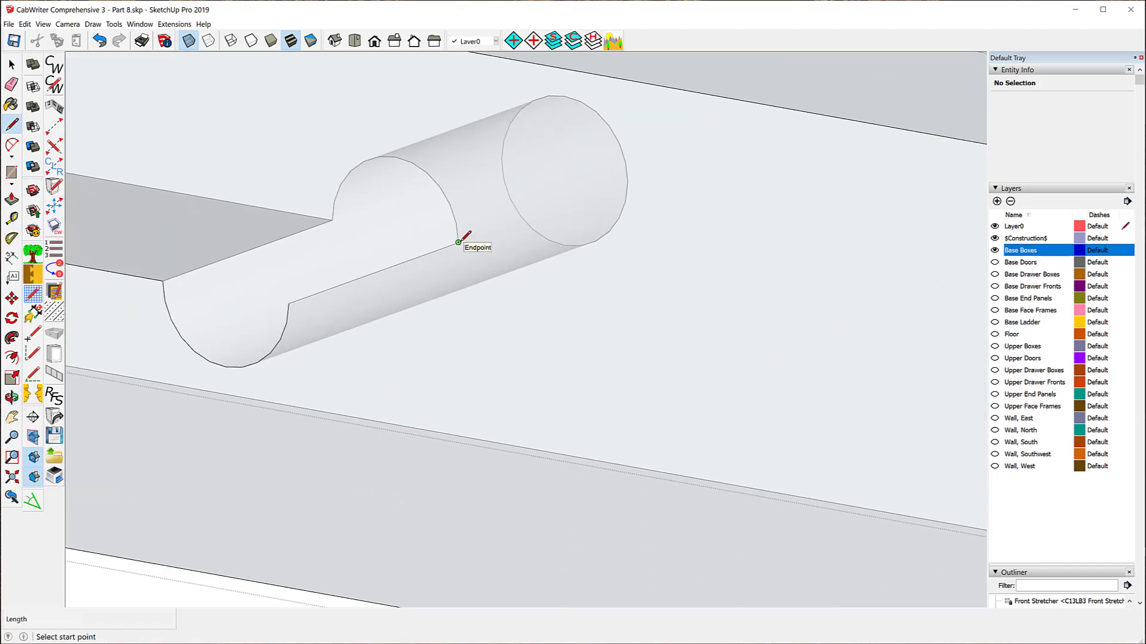
scroll(372, 261, down, 6)
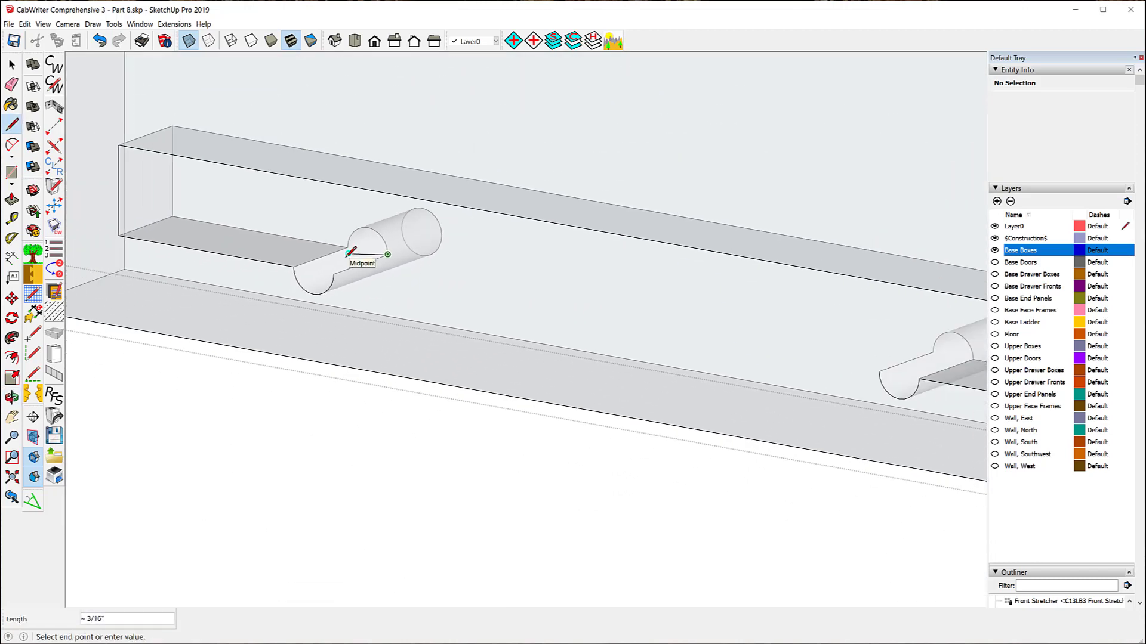
scroll(859, 334, up, 5)
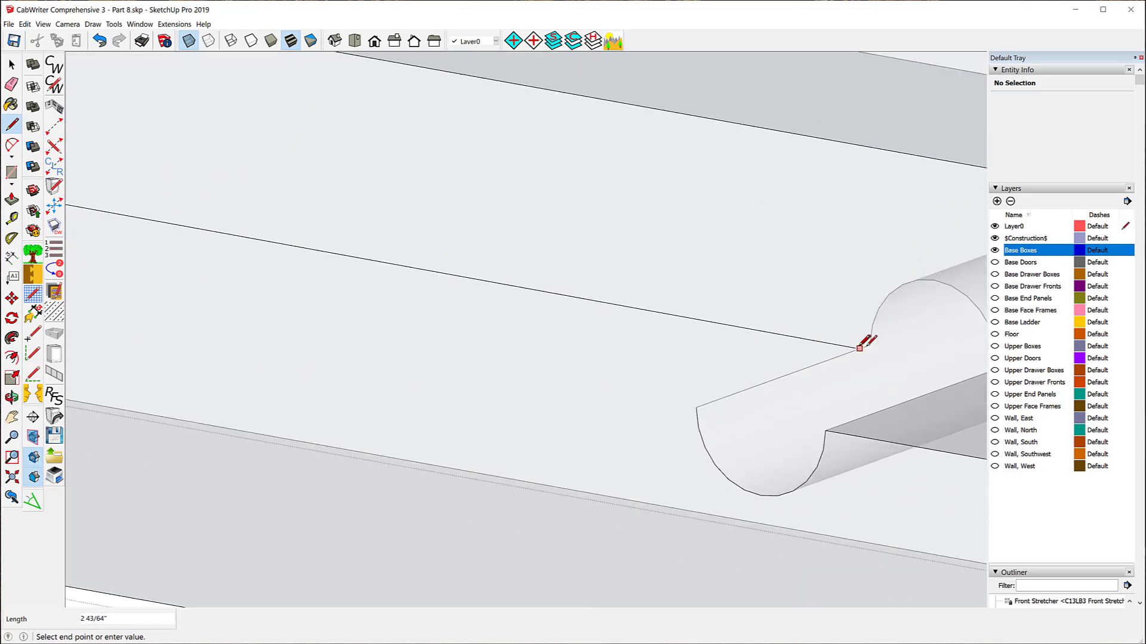
click(870, 344)
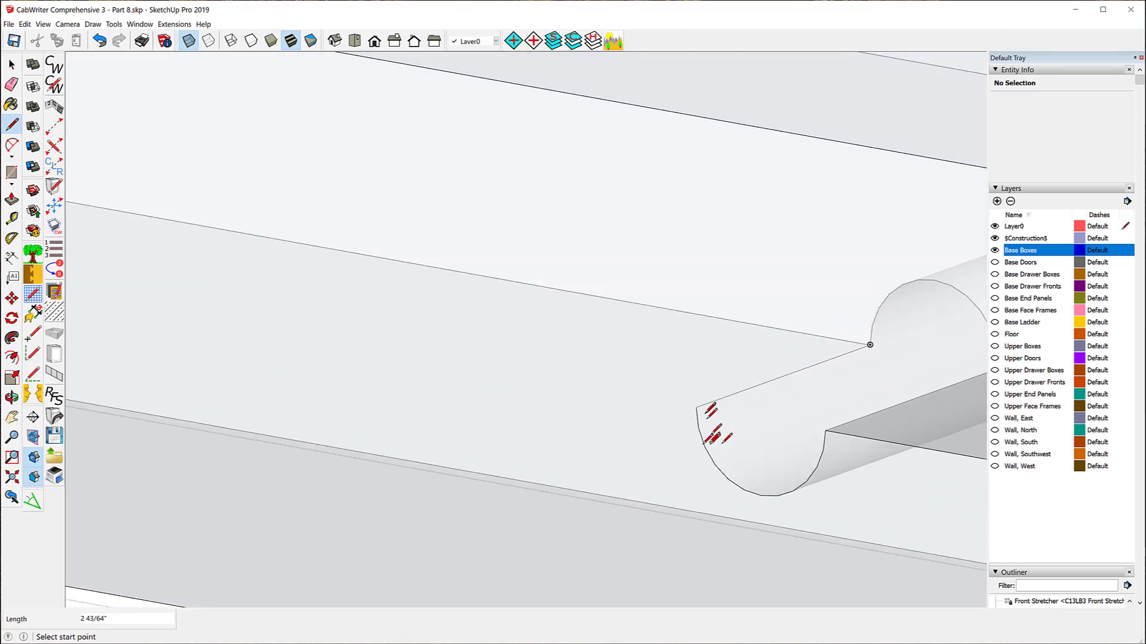
scroll(657, 364, down, 5)
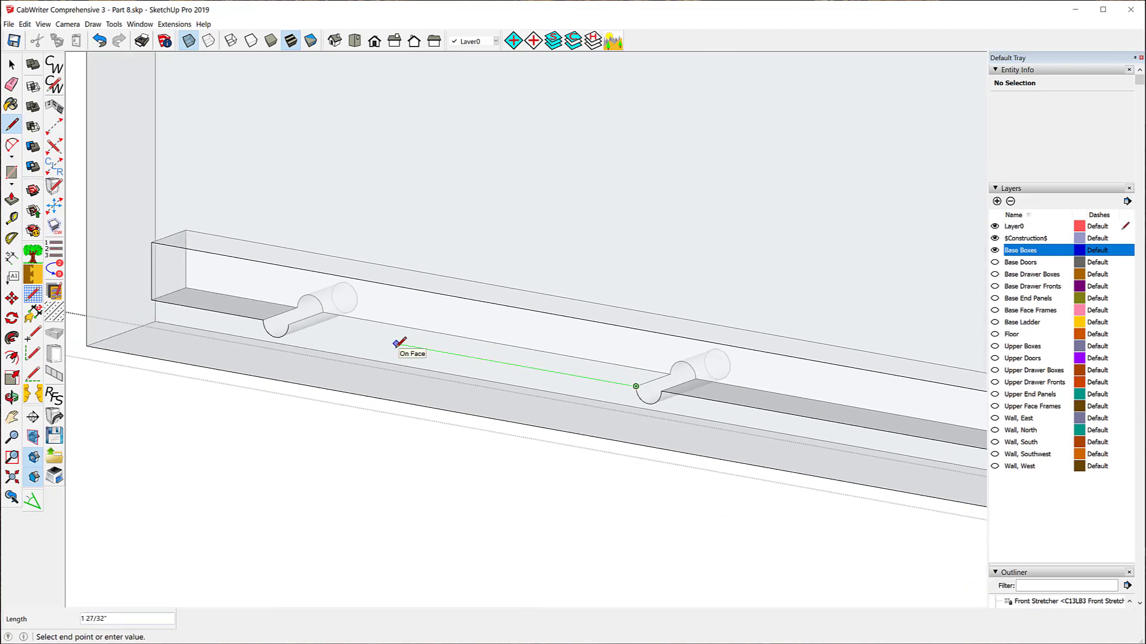
click(289, 324)
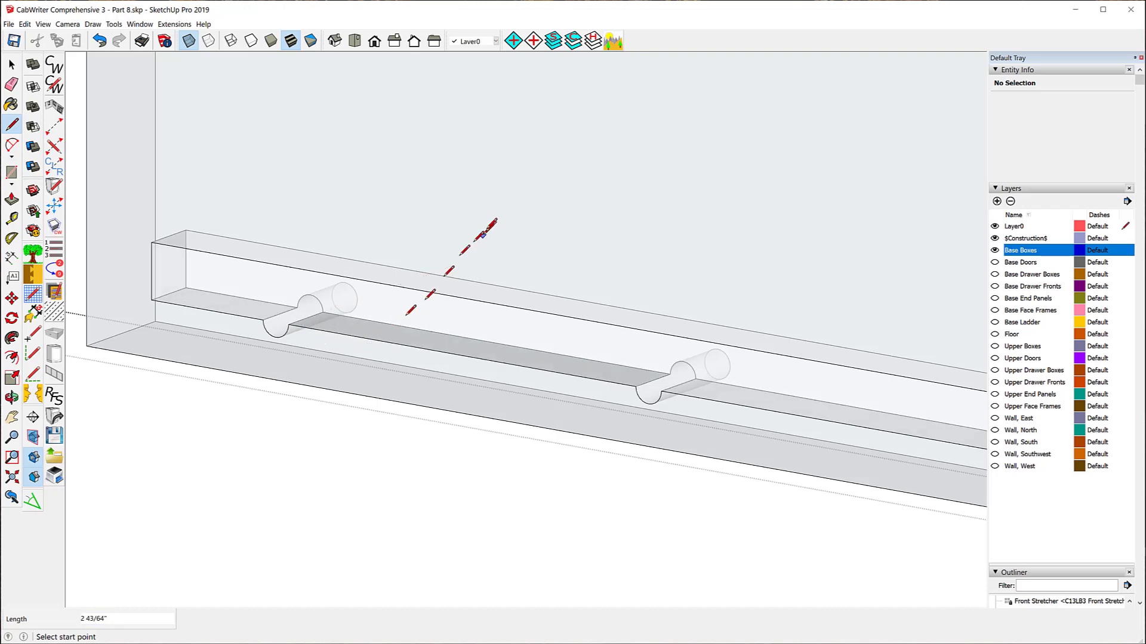
Step: Turn off X-ray display and delete the face covering the opening of the lower groove
key(o)
drag(481, 220, 390, 300)
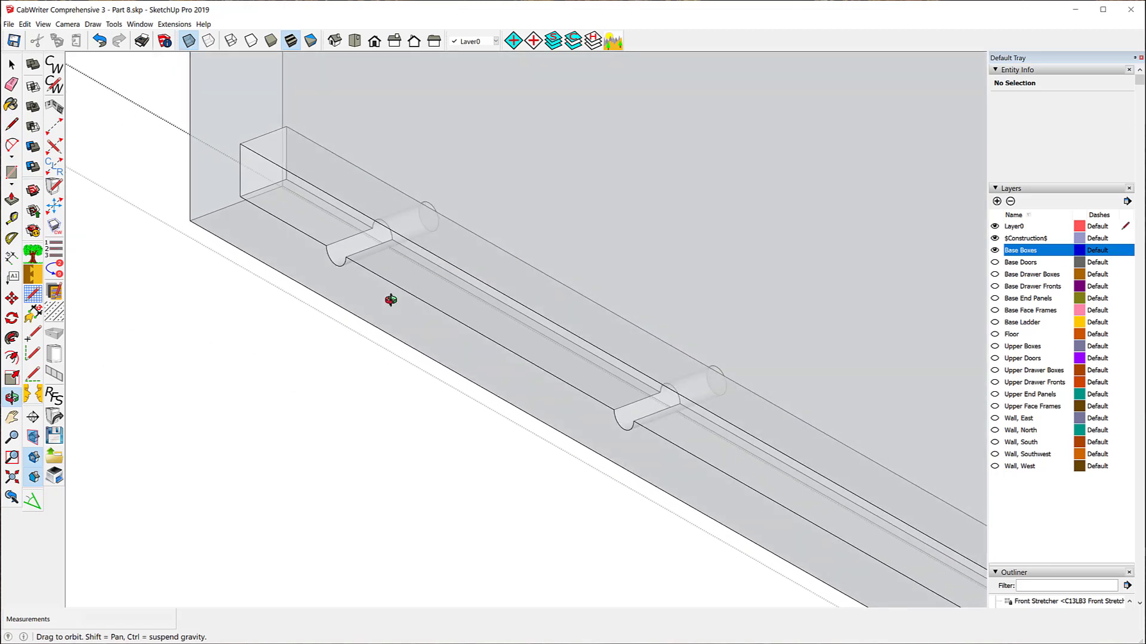
key(l)
scroll(395, 286, down, 3)
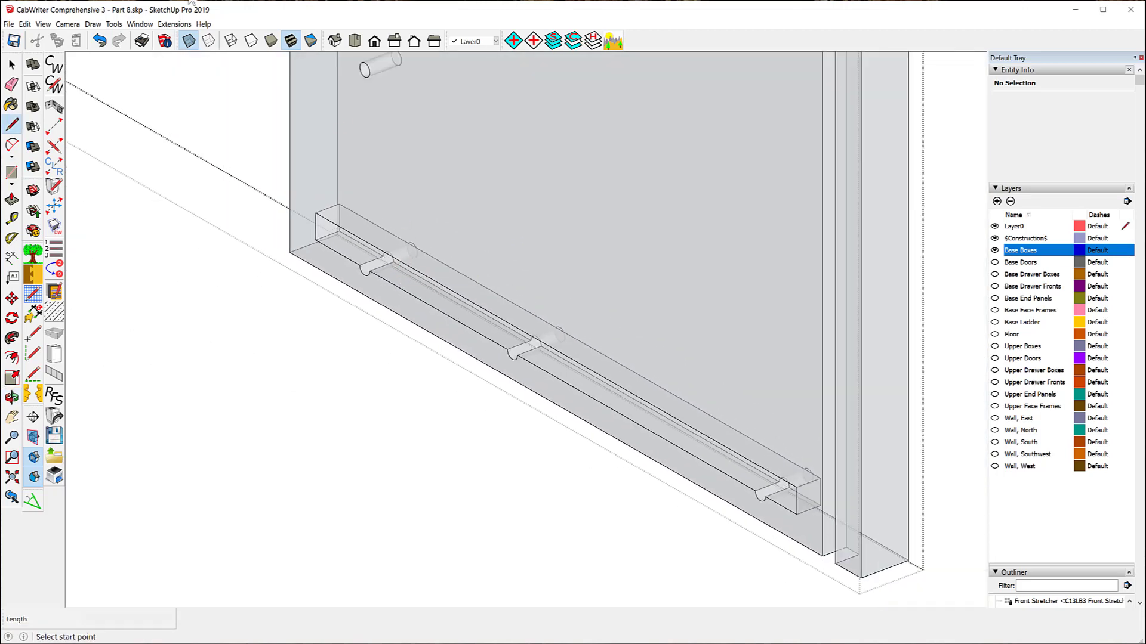
click(190, 45)
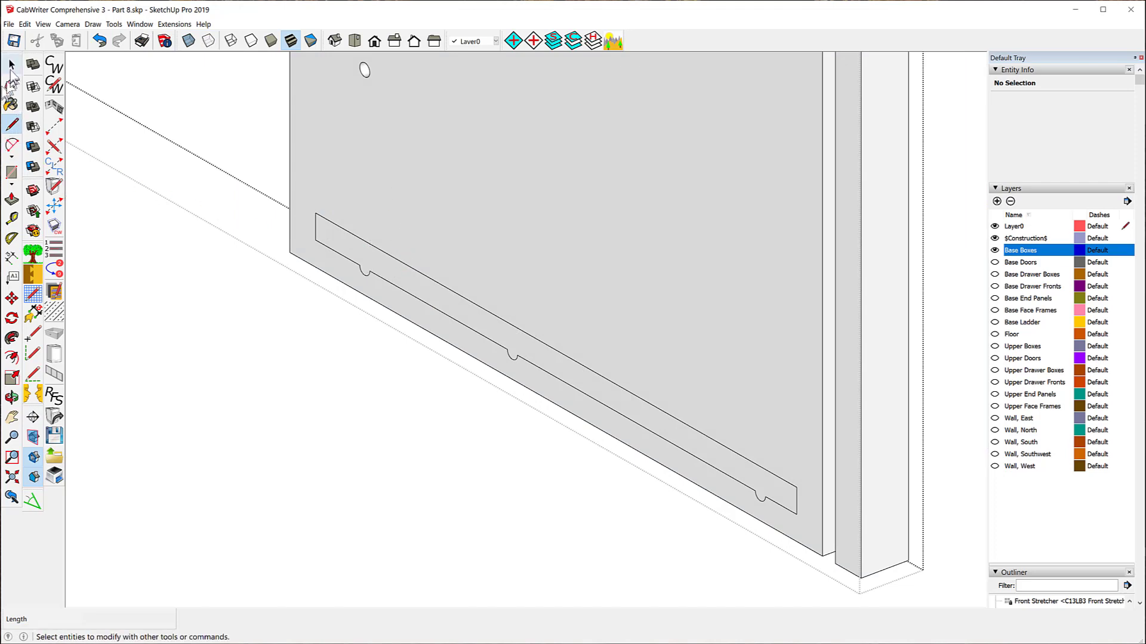
click(12, 65)
click(428, 294)
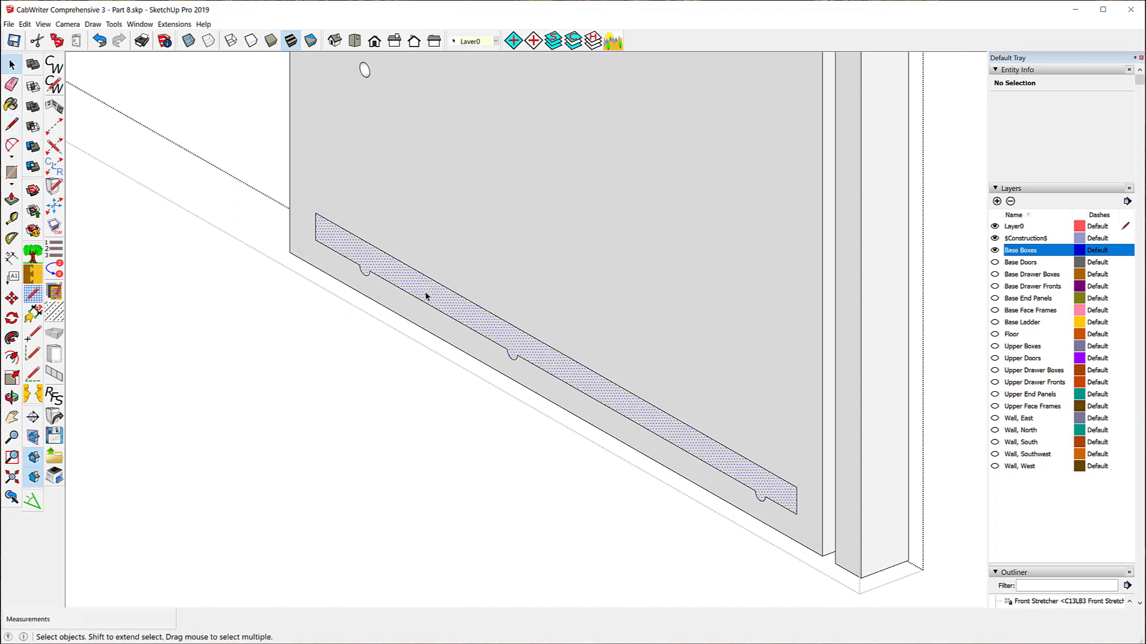
key(Delete)
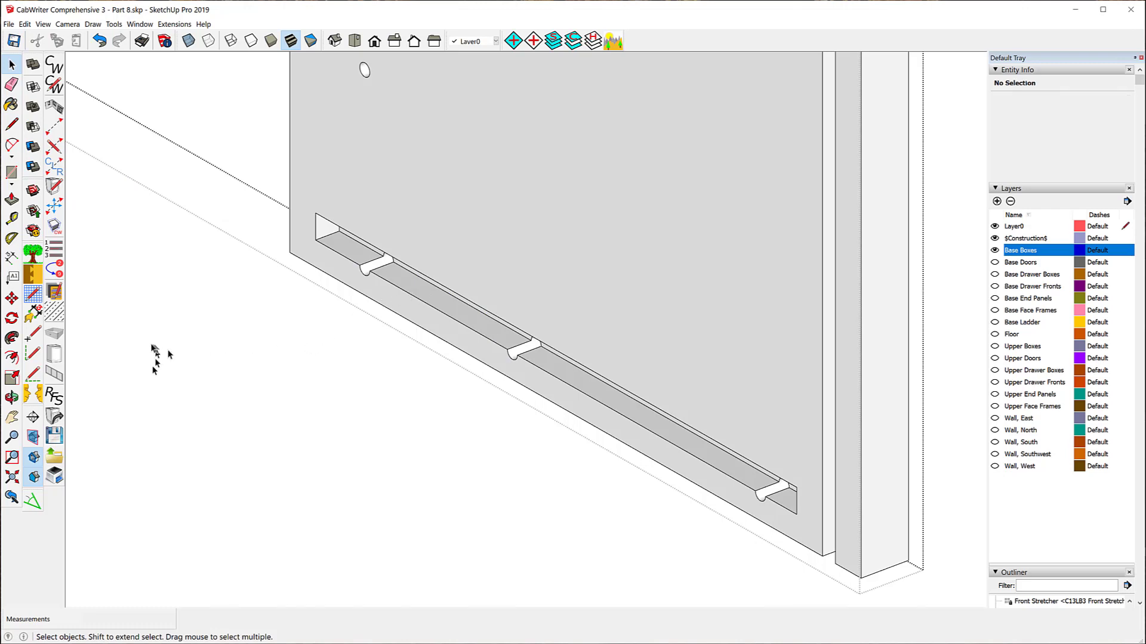
key(o)
drag(396, 363, 422, 197)
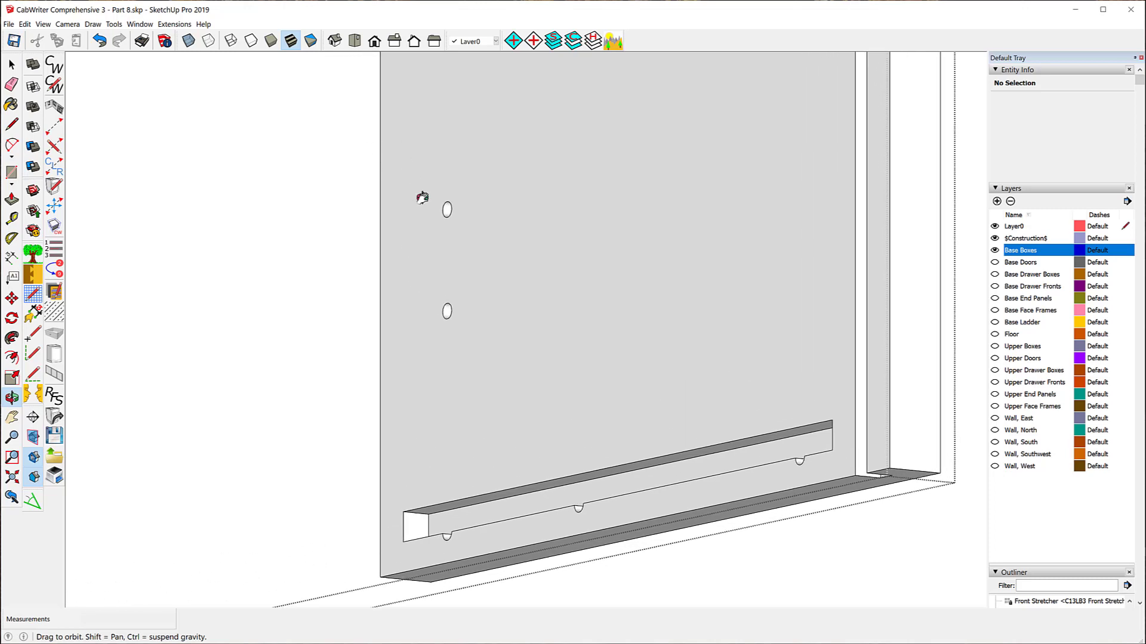
Step: Examine the Left Side panel's lower groove, the holes crossing it, and the inner and outer faces over the full height
key(space)
middle_drag(399, 356, 579, 376)
scroll(411, 340, down, 5)
scroll(422, 276, up, 5)
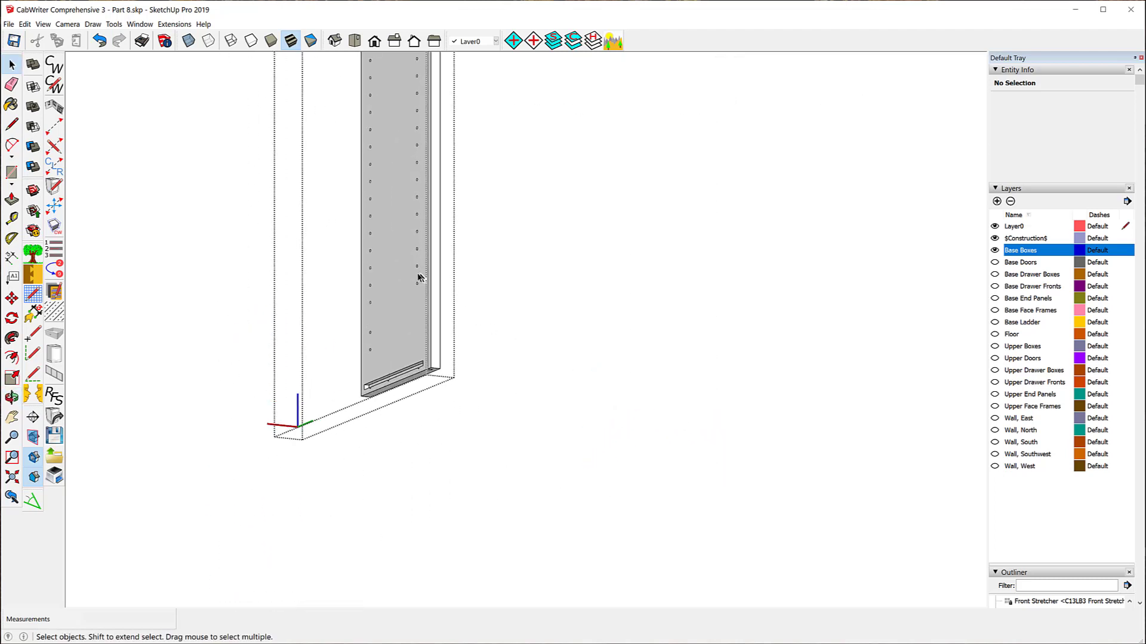
scroll(397, 345, up, 3)
middle_drag(397, 293, 463, 327)
scroll(472, 202, down, 2)
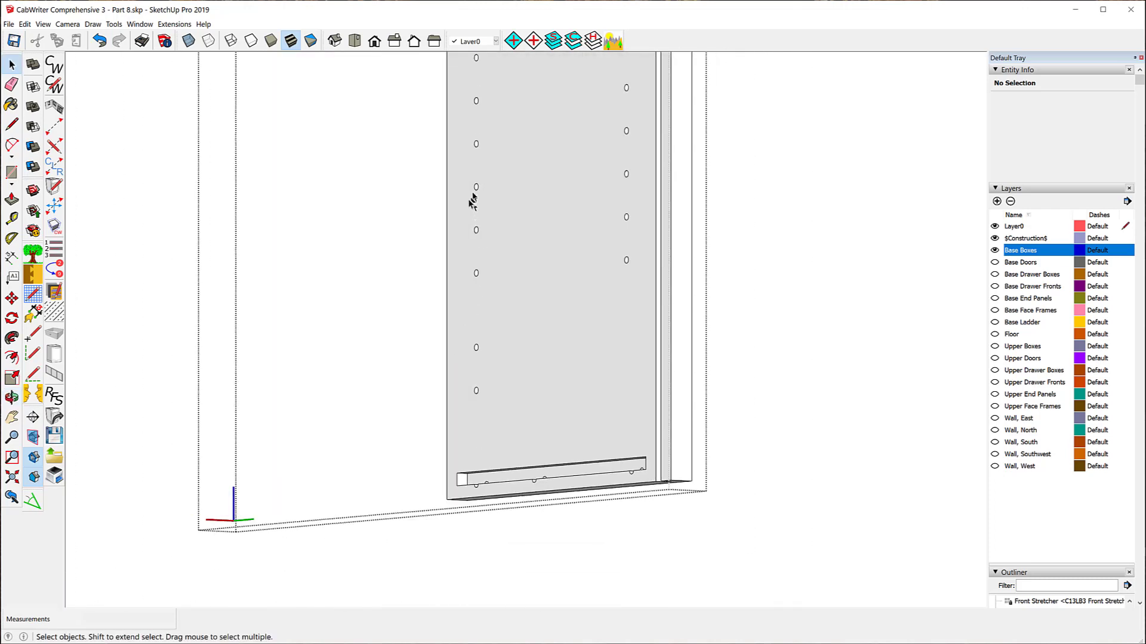
middle_drag(537, 283, 527, 292)
scroll(535, 286, down, 3)
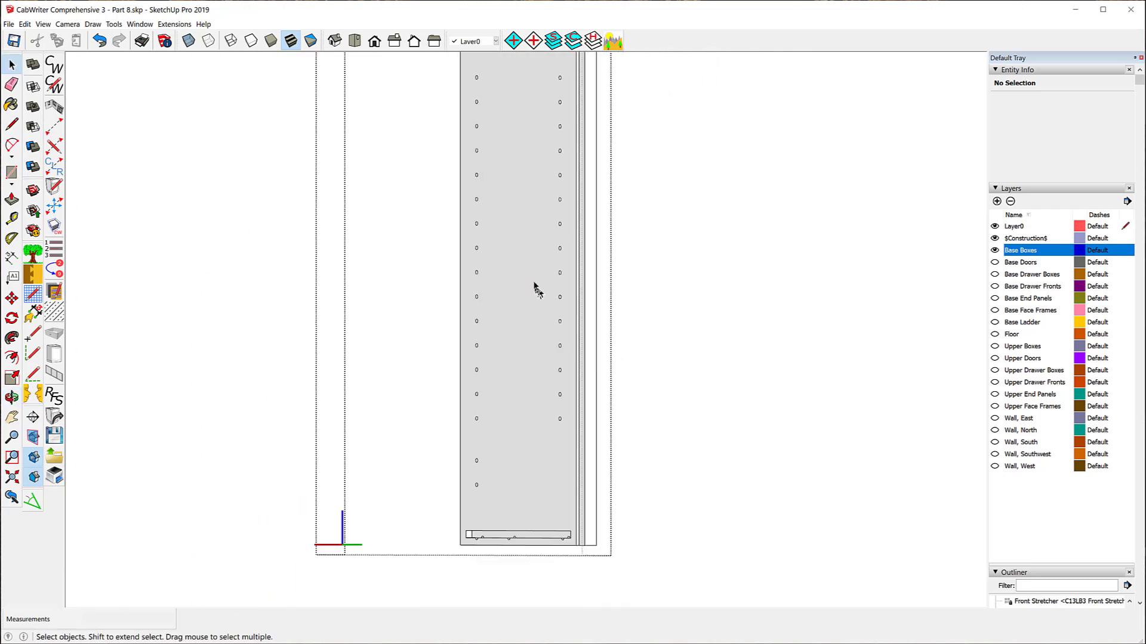
scroll(533, 370, down, 2)
middle_drag(532, 392, 525, 431)
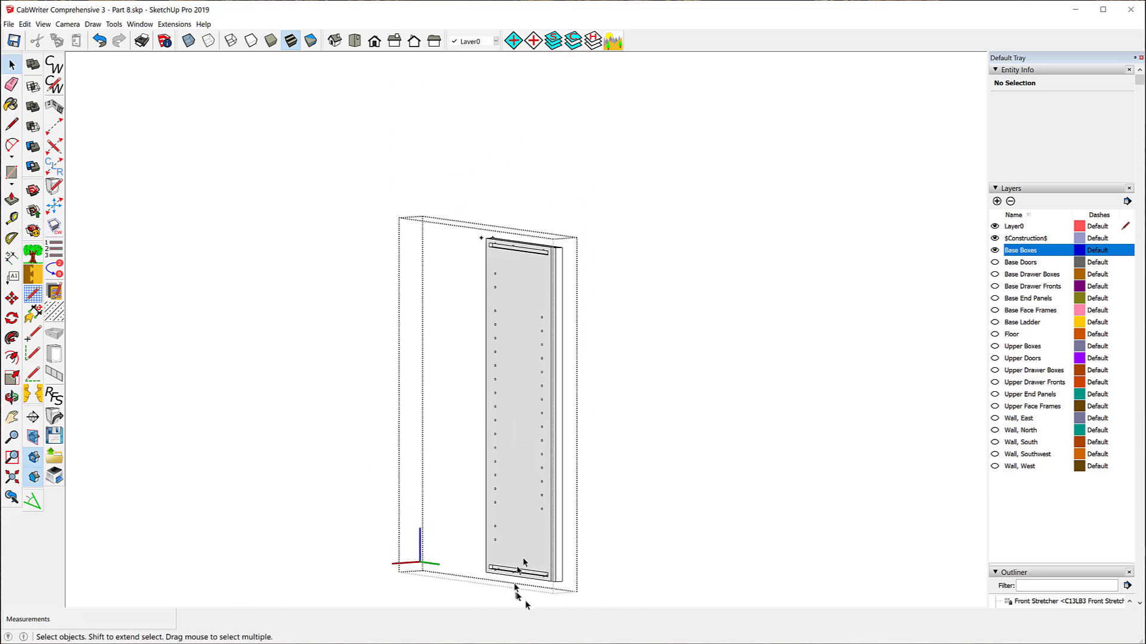
scroll(529, 596, up, 5)
scroll(532, 573, up, 4)
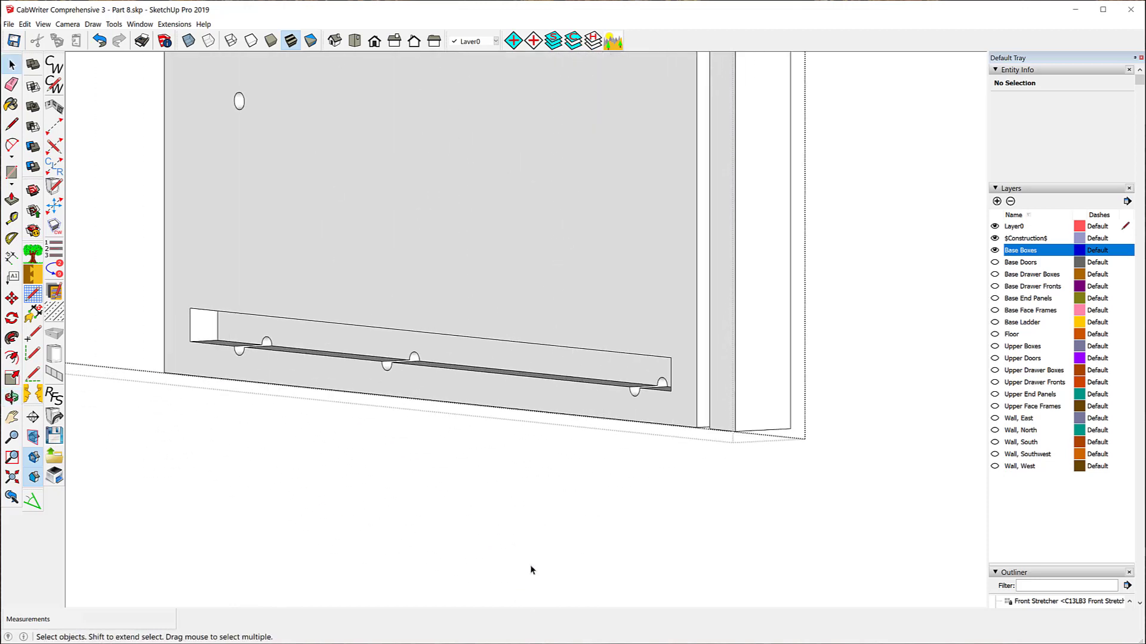
middle_drag(471, 287, 594, 336)
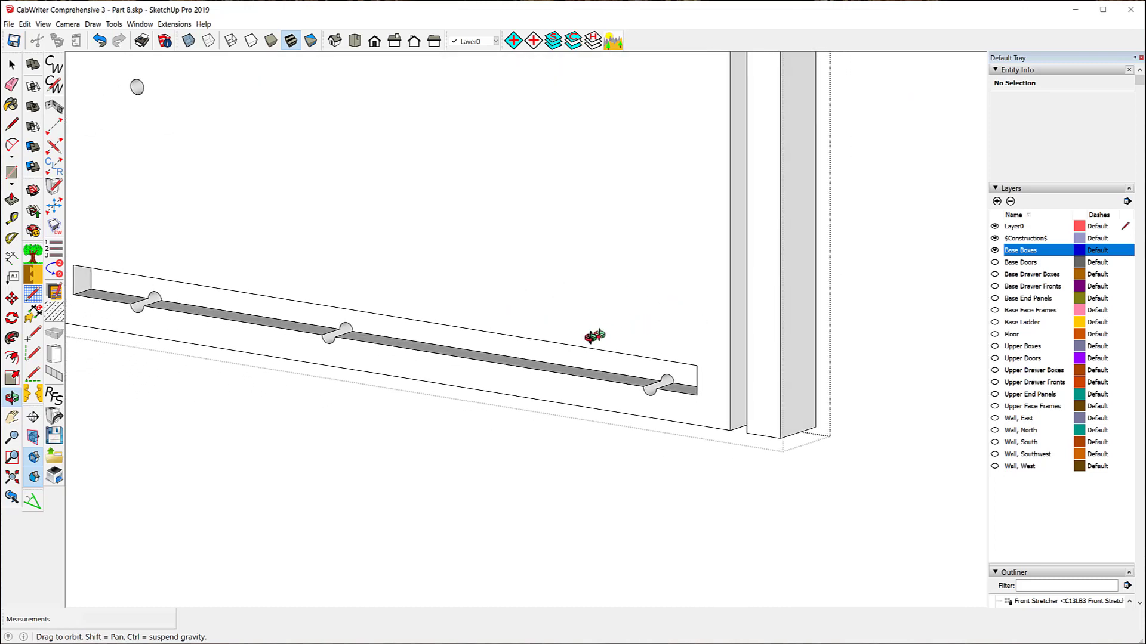
drag(191, 164, 650, 184)
middle_drag(650, 184, 339, 258)
scroll(681, 190, up, 3)
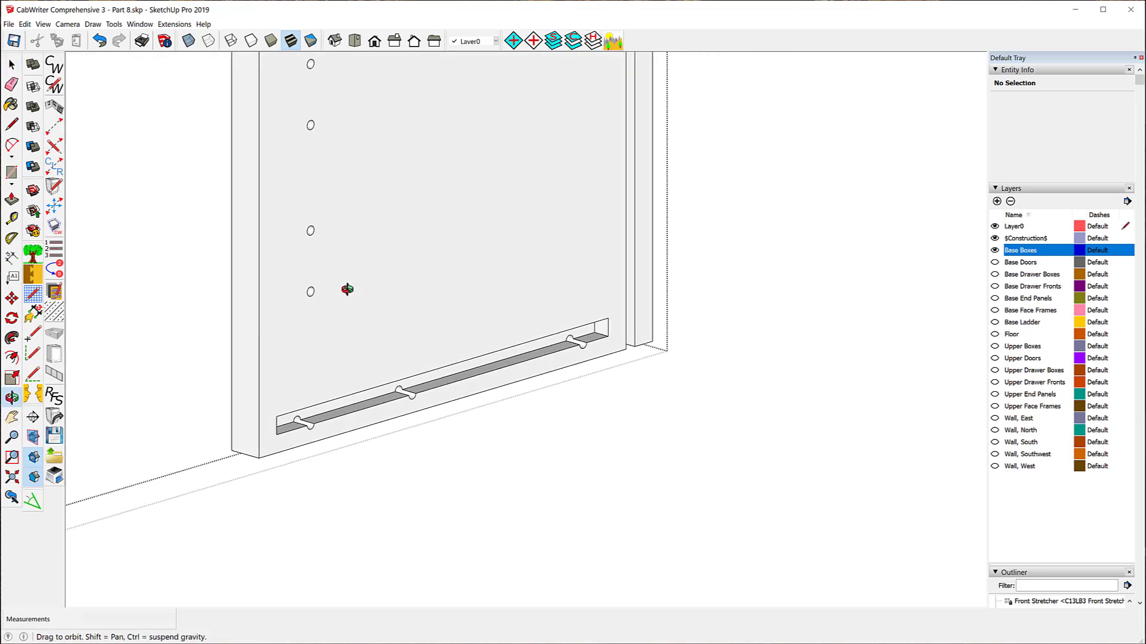
key(space)
middle_drag(187, 337, 492, 316)
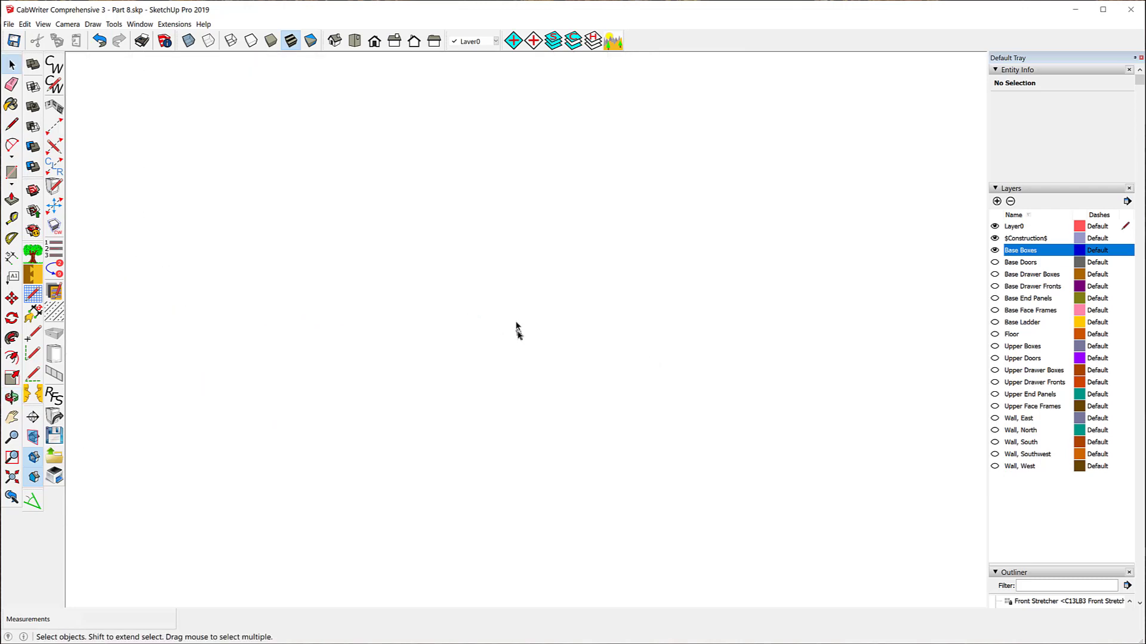
middle_drag(293, 325, 528, 312)
scroll(151, 425, up, 5)
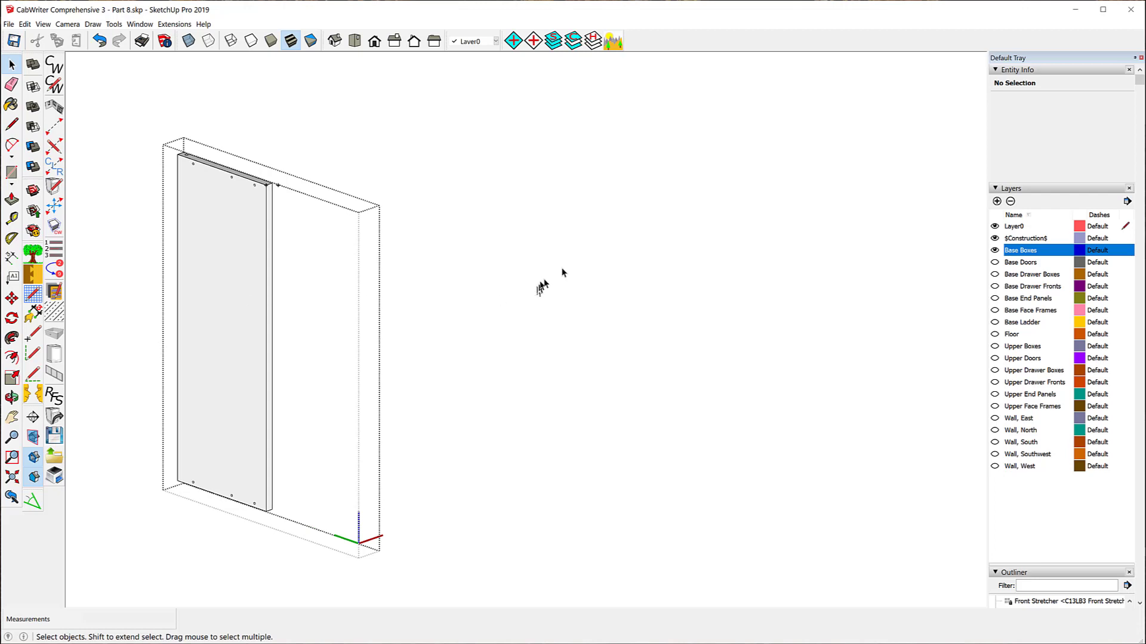
middle_drag(545, 286, 89, 251)
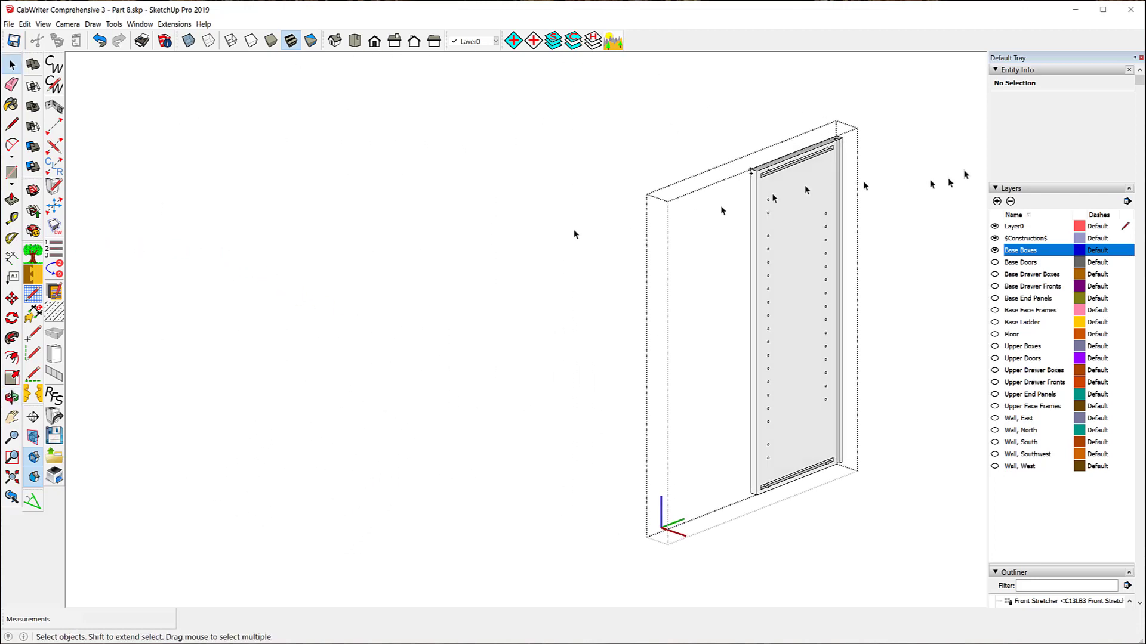
Step: Move the panel's vertical front inner edge 3/4" from its upper corner onto the adjacent guide point
scroll(847, 167, up, 8)
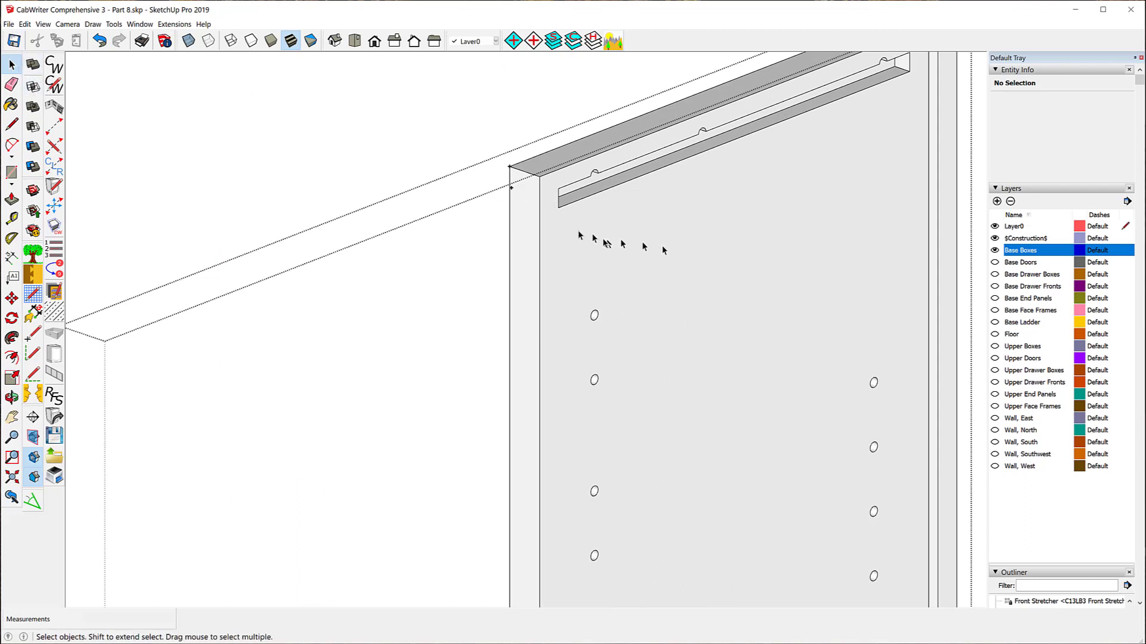
click(539, 223)
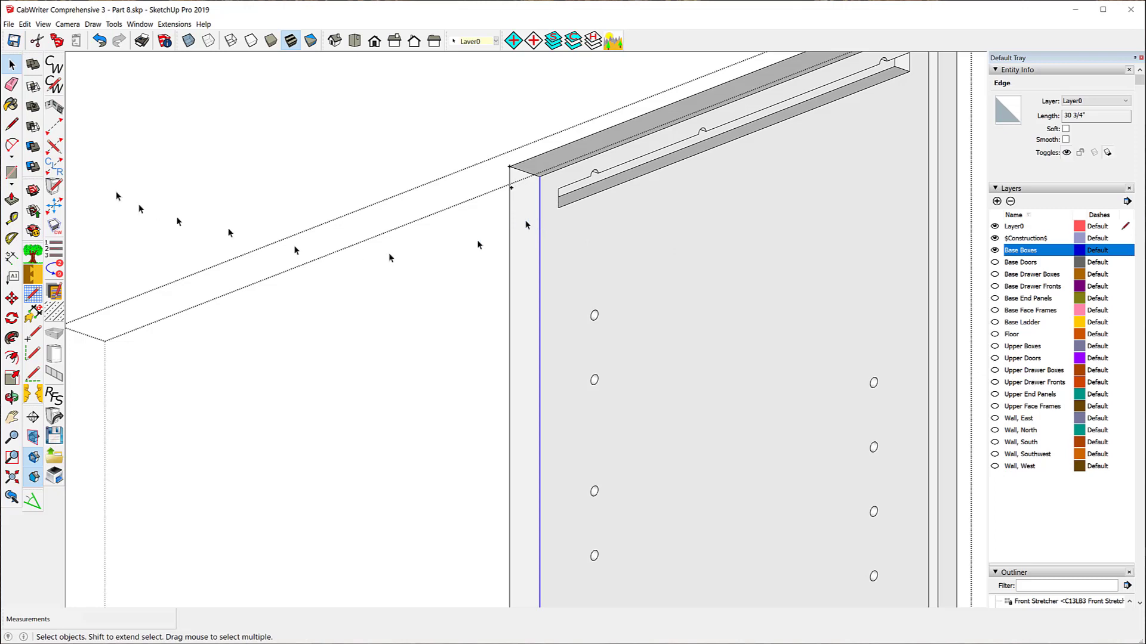
click(11, 298)
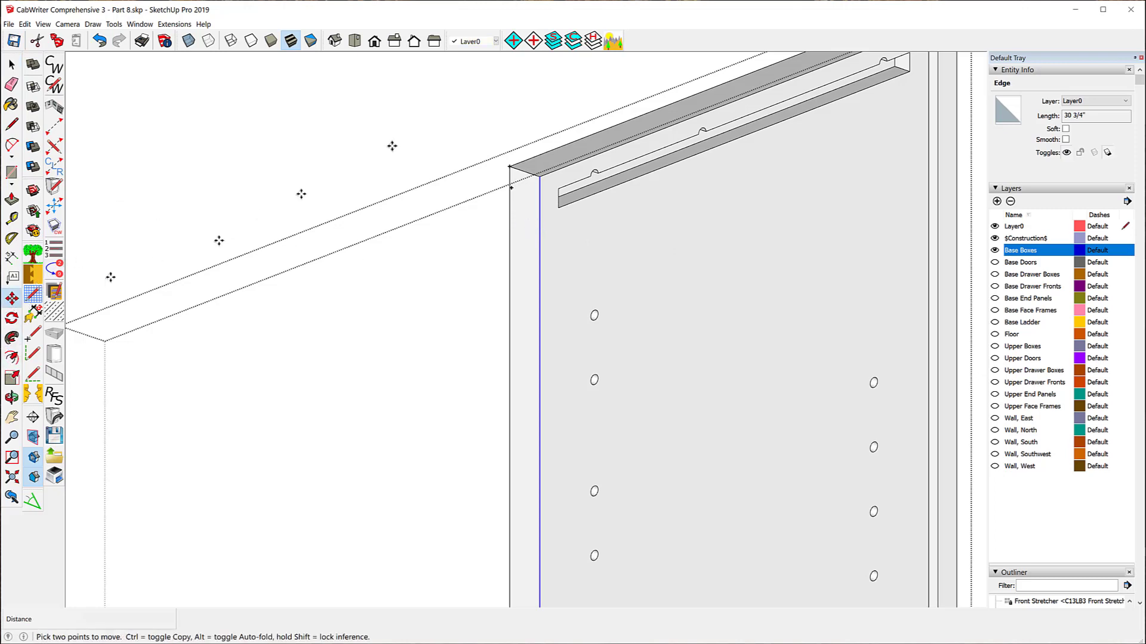
click(539, 177)
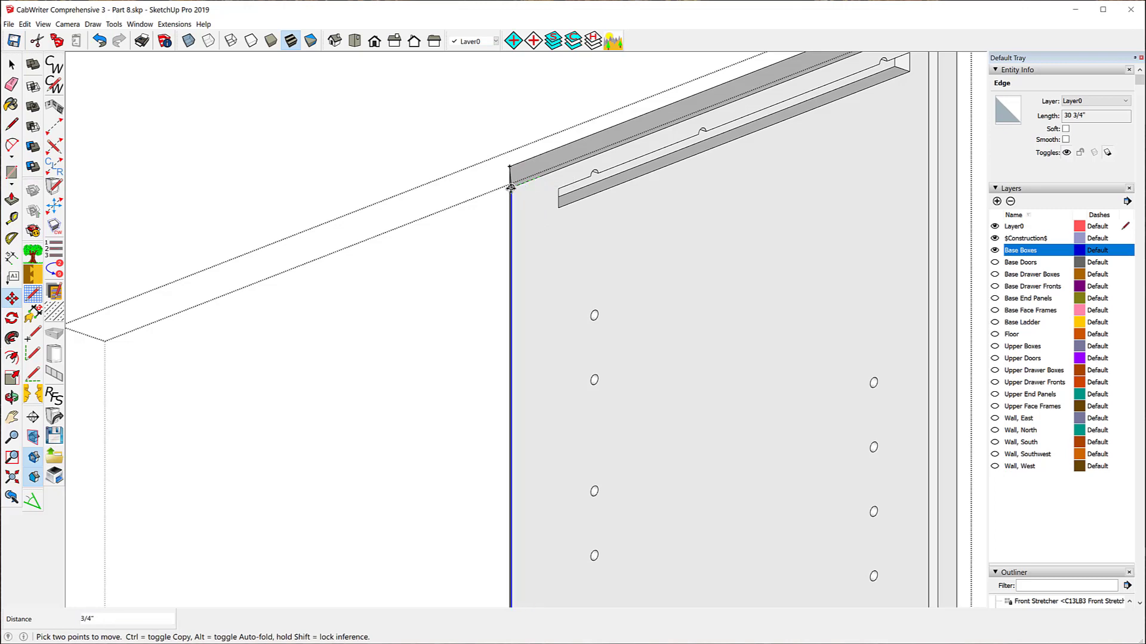
click(510, 187)
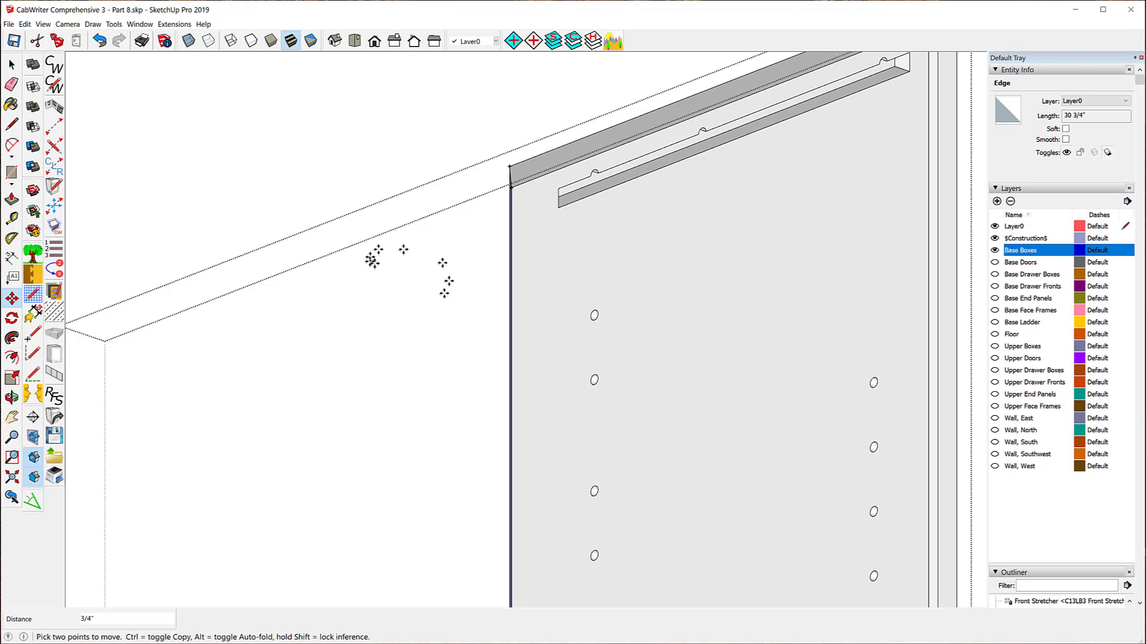
scroll(380, 260, down, 2)
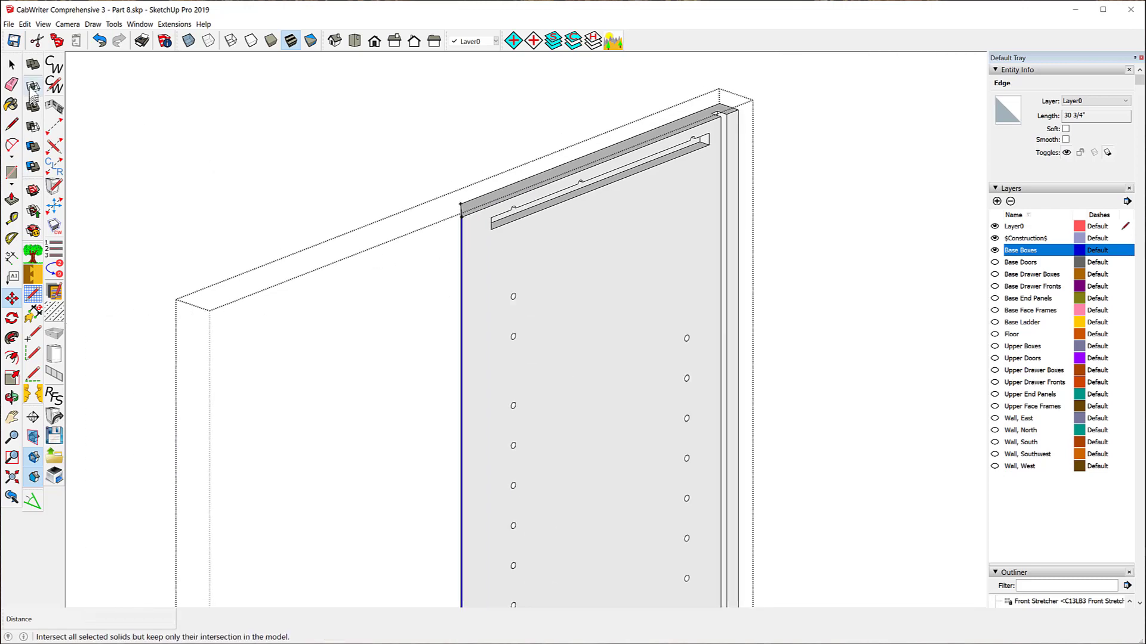
Step: Delete the two guide points at the upper front end of the Left Side panel
click(11, 64)
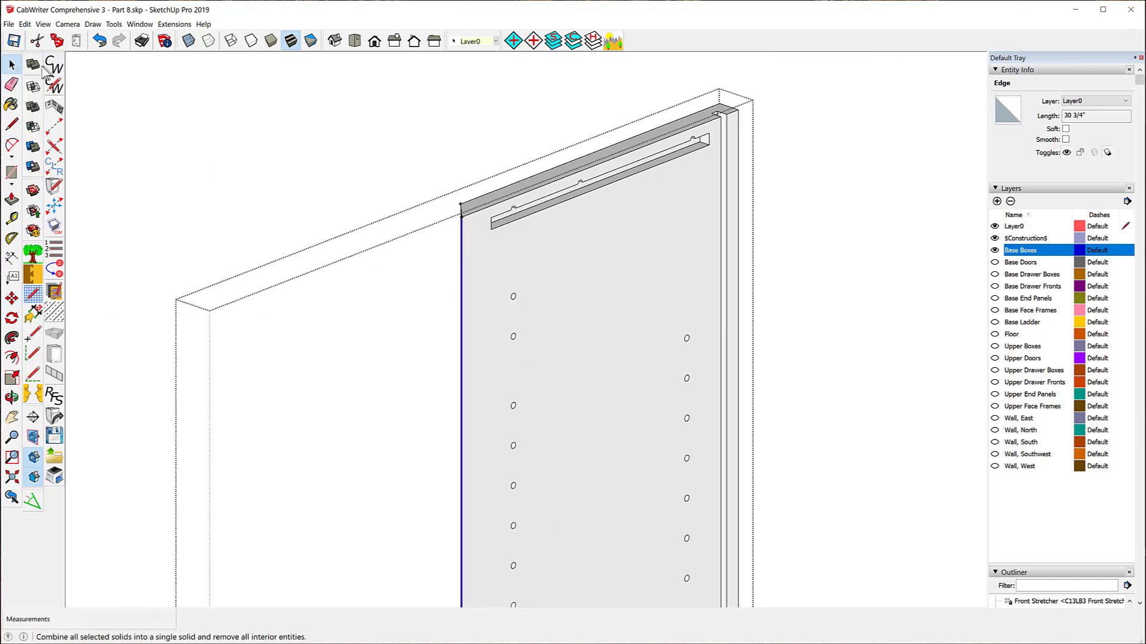
scroll(504, 254, up, 3)
scroll(426, 168, up, 5)
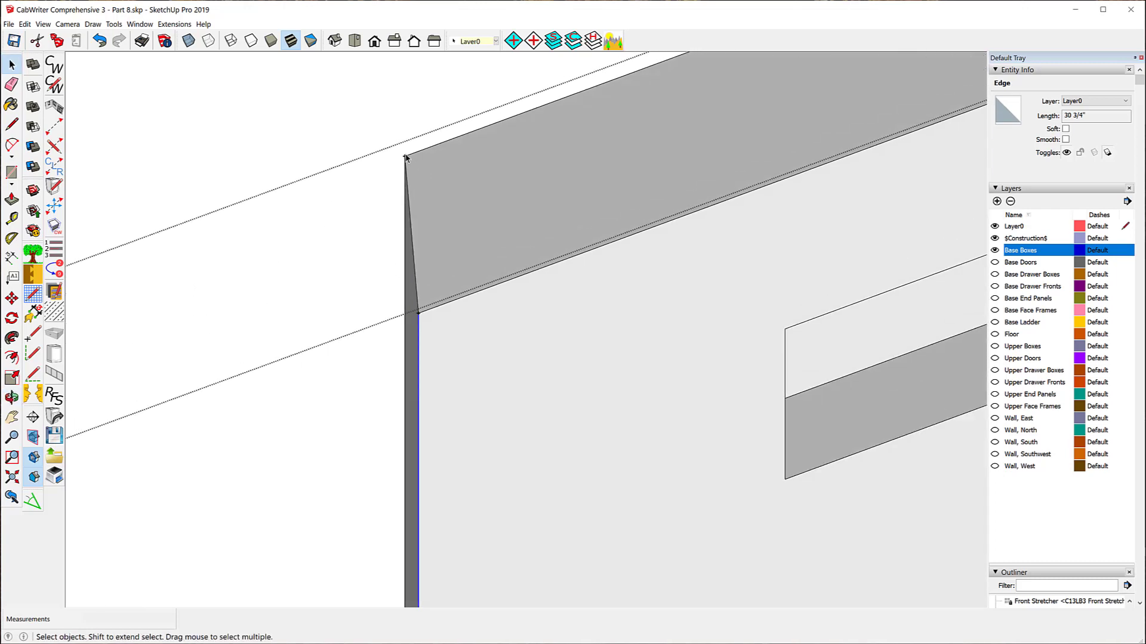
click(407, 161)
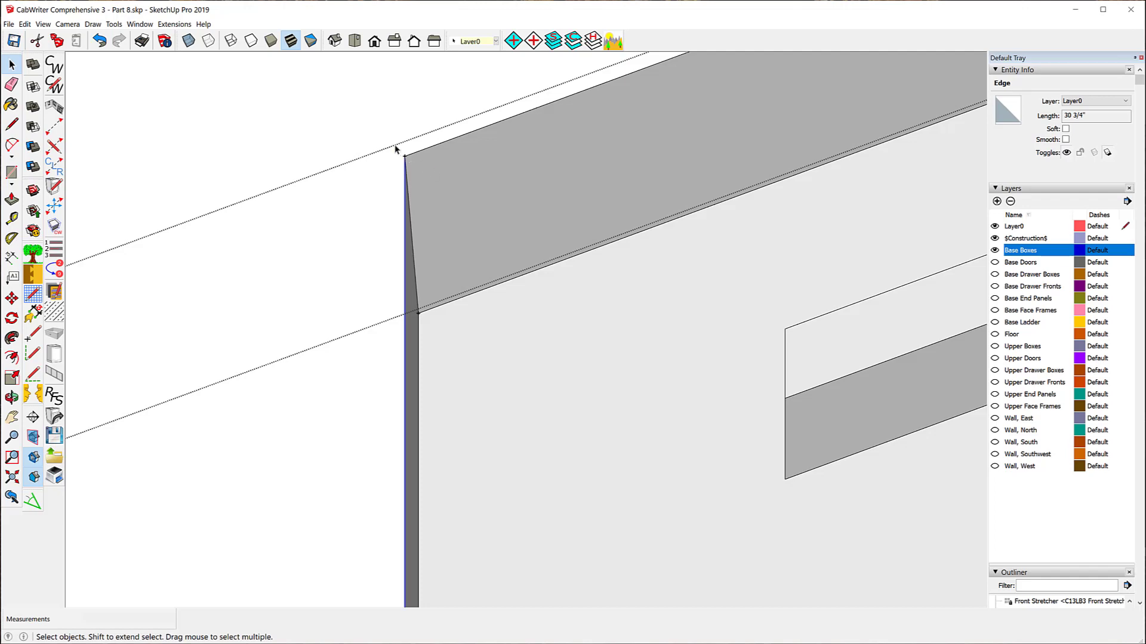
click(405, 157)
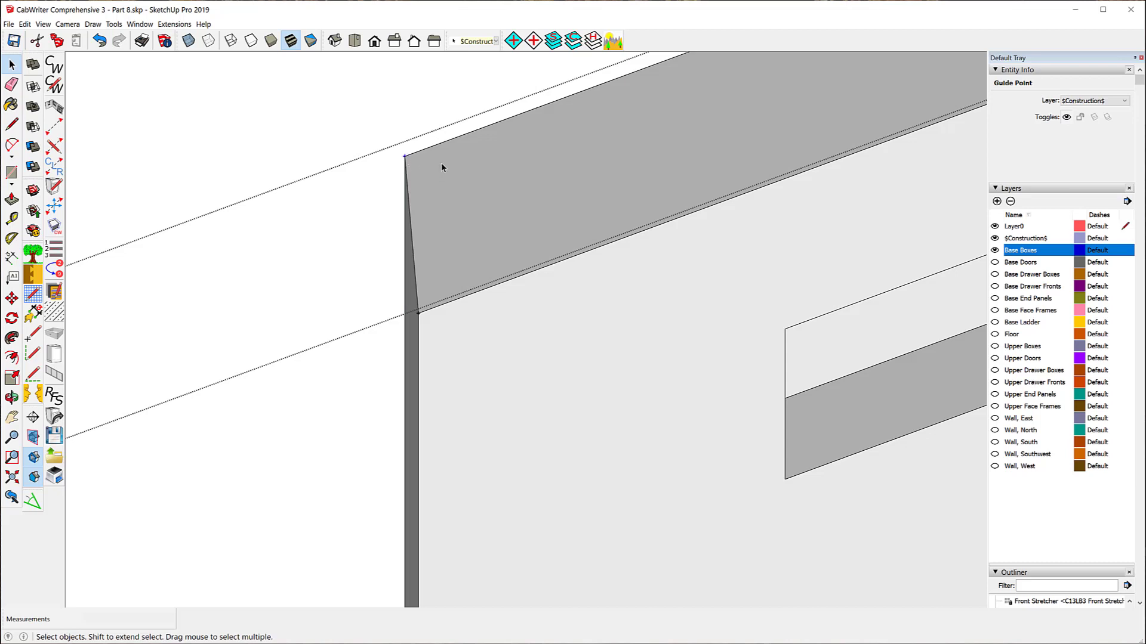
key(ctrl+t)
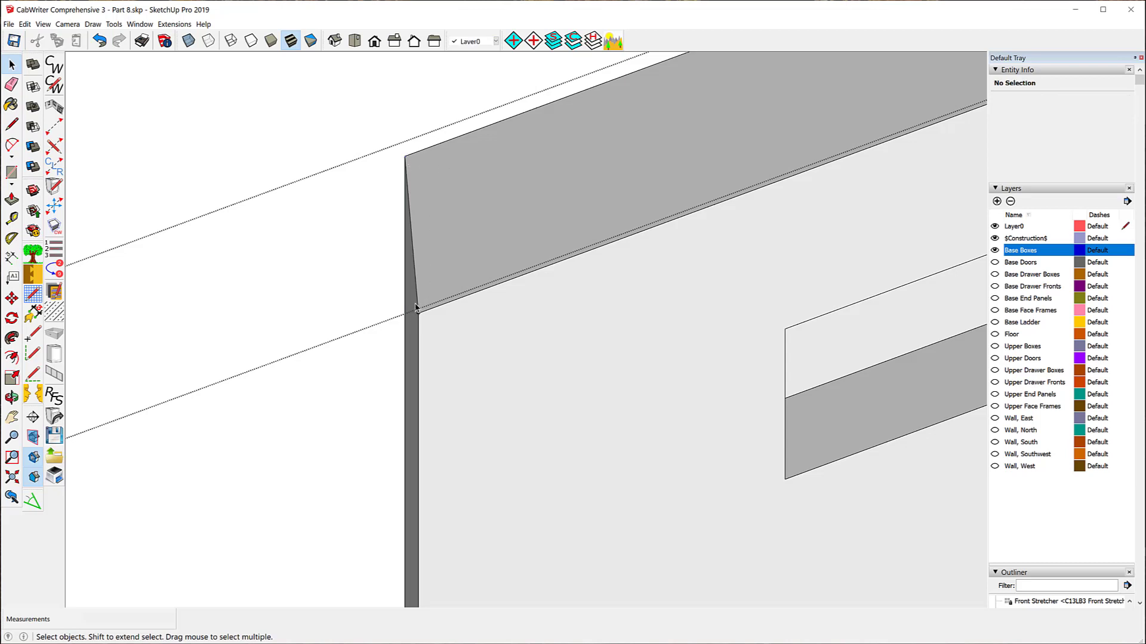
click(424, 328)
key(ctrl+t)
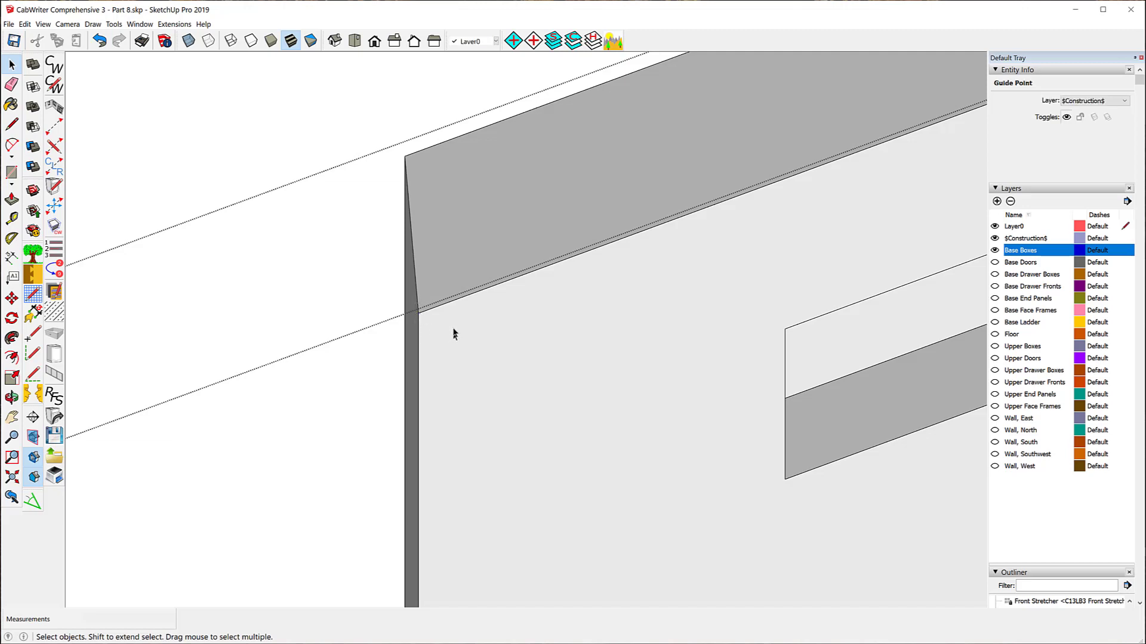
Step: Finish editing the Left Side component and return to the full cabinet layout
scroll(336, 138, down, 2)
scroll(336, 139, down, 6)
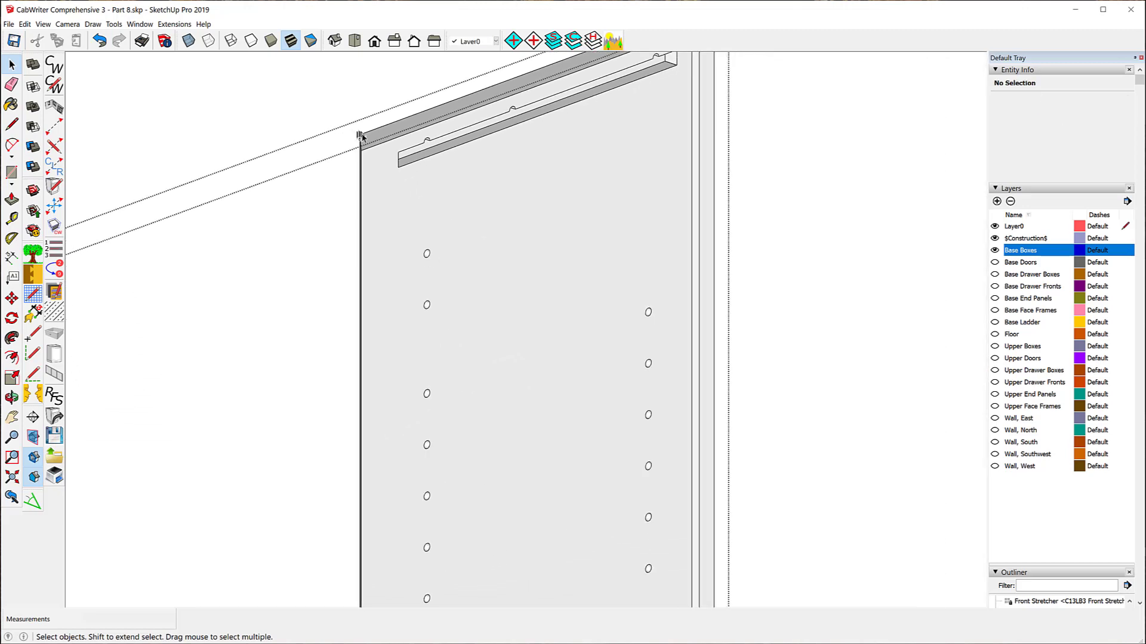
scroll(381, 132, down, 2)
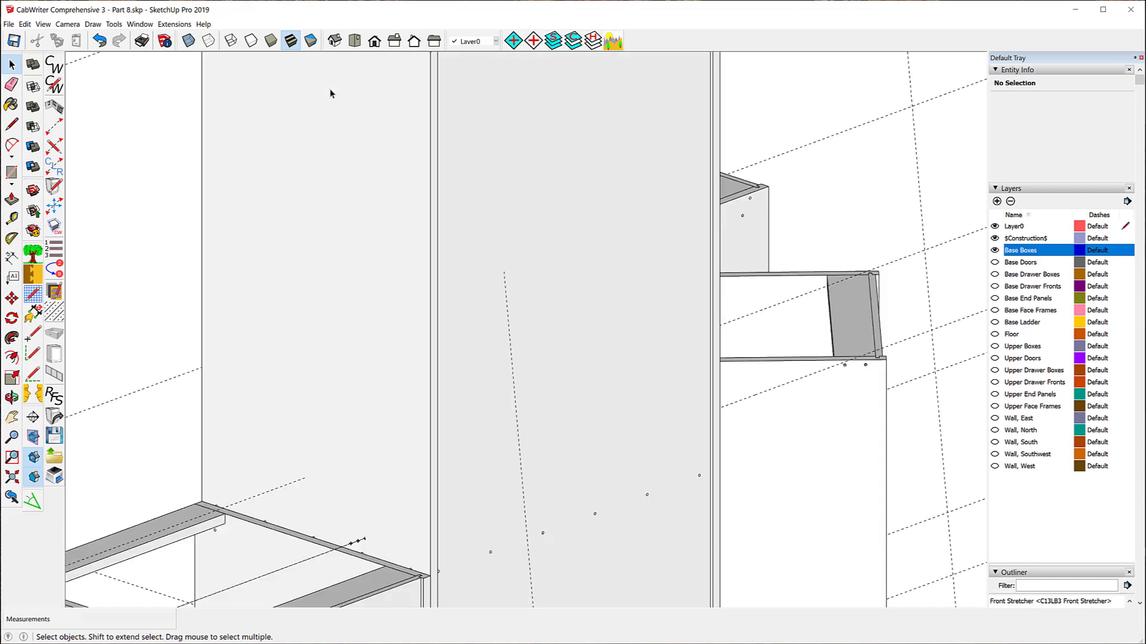
scroll(504, 196, down, 10)
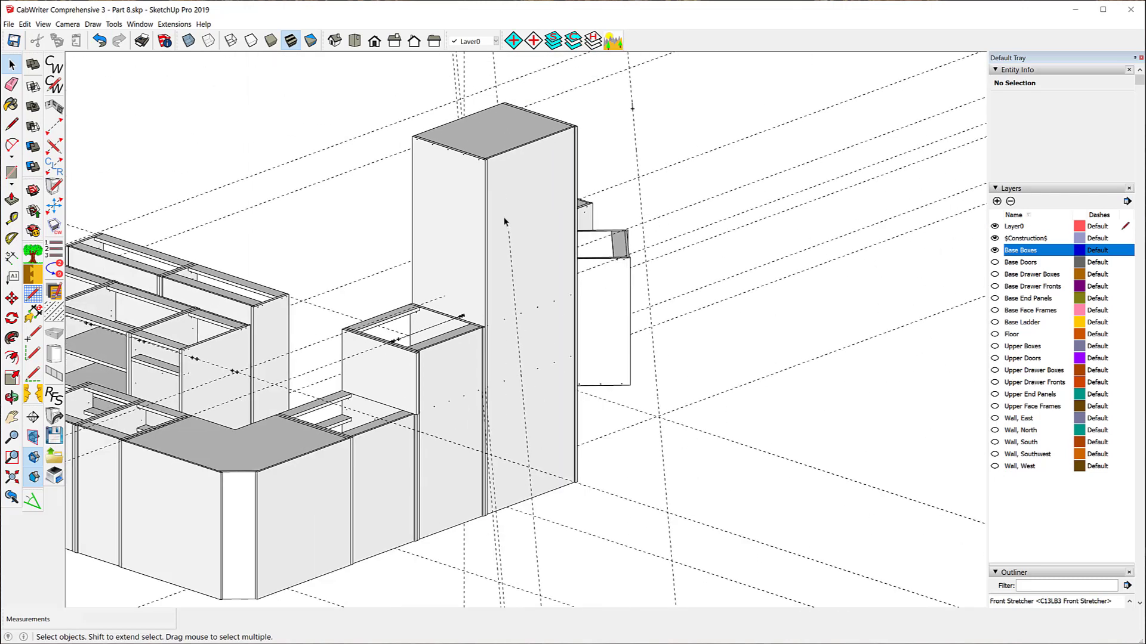
scroll(505, 221, down, 2)
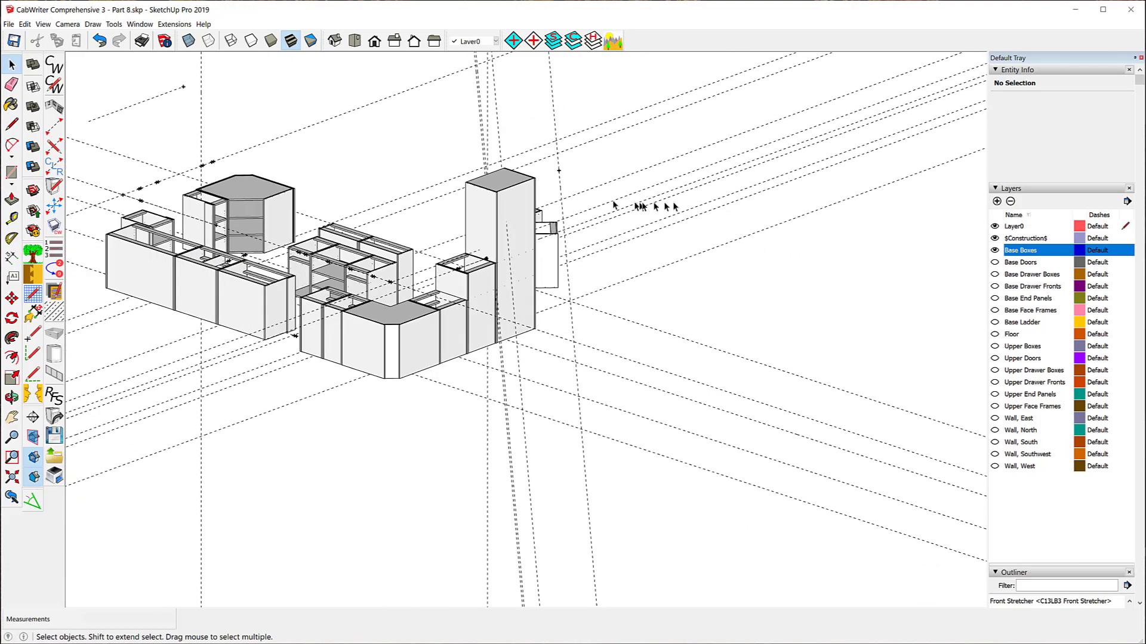
middle_drag(674, 206, 249, 182)
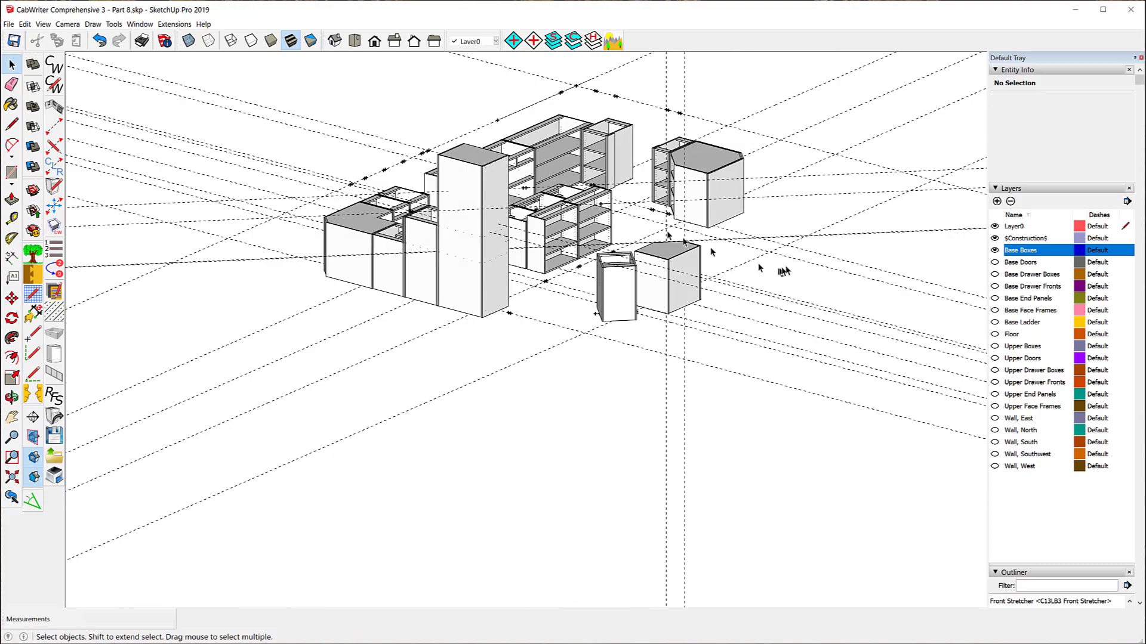
middle_drag(758, 263, 87, 283)
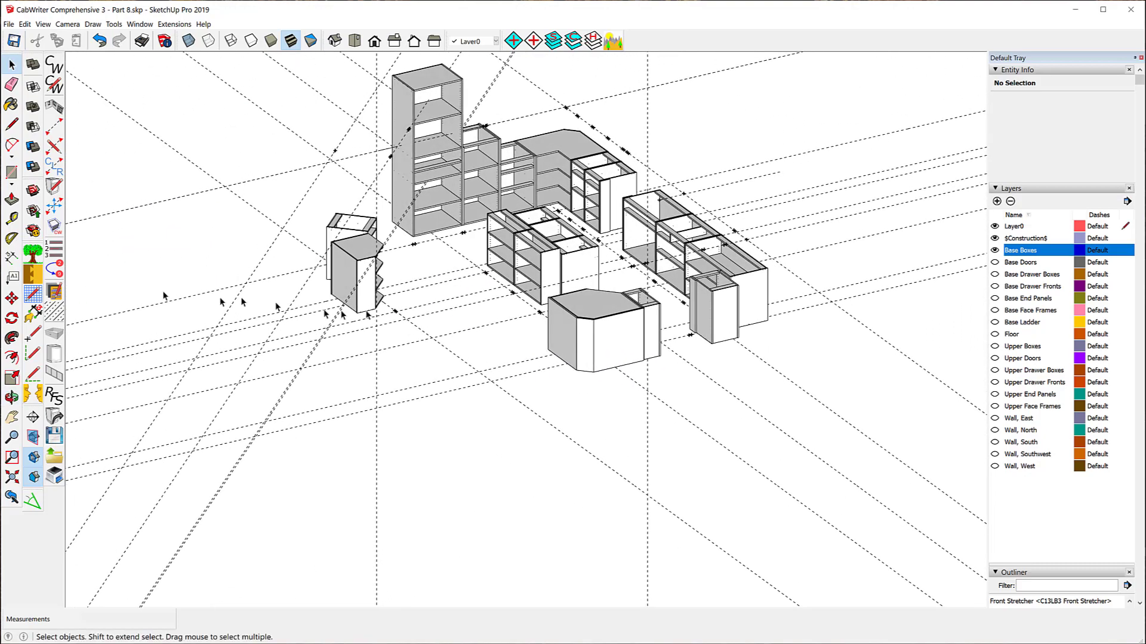
middle_drag(525, 273, 388, 182)
scroll(388, 182, up, 6)
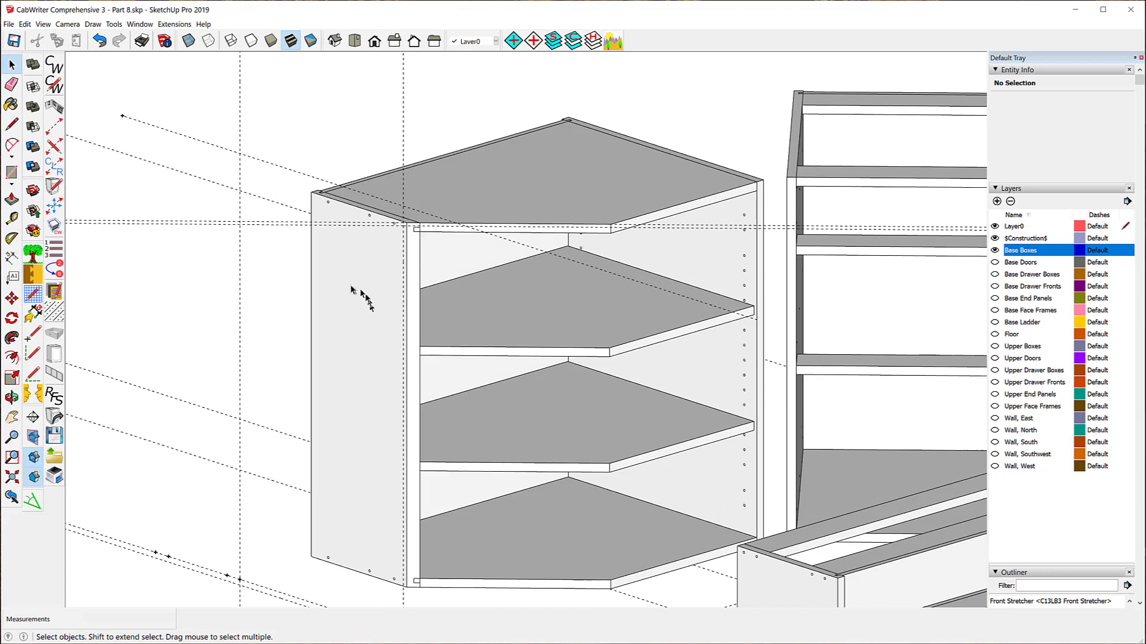
Step: With X-ray display on, reset the Left Side's axes: origin at its lower inner front corner, red along the bottom edge, green across the thickness
click(350, 290)
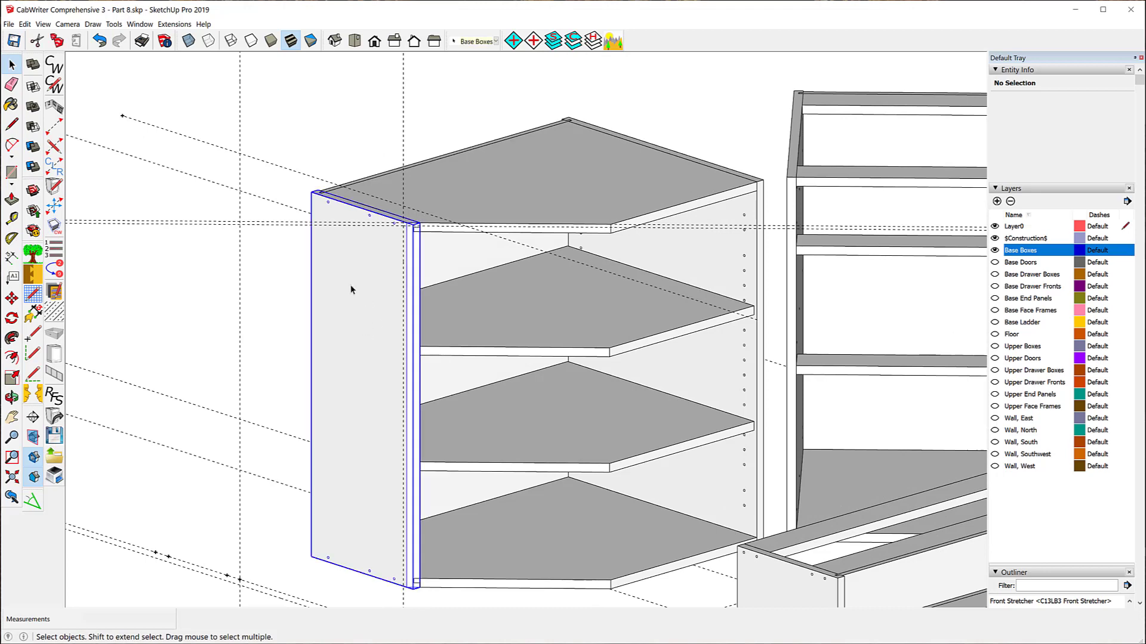
right_click(350, 291)
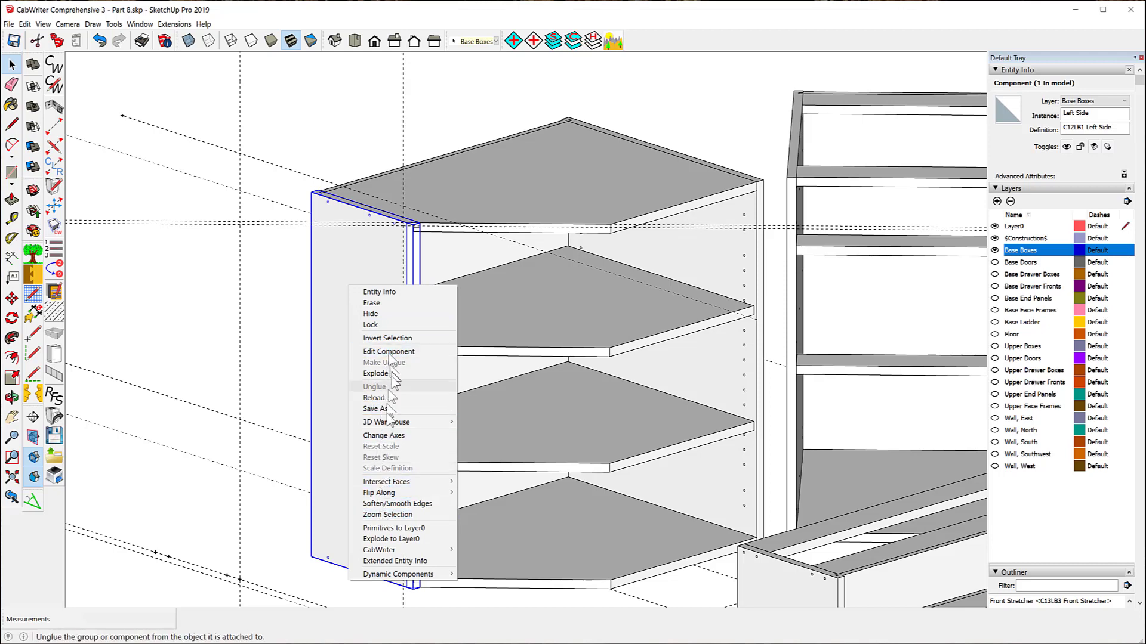
click(391, 435)
scroll(412, 526, up, 3)
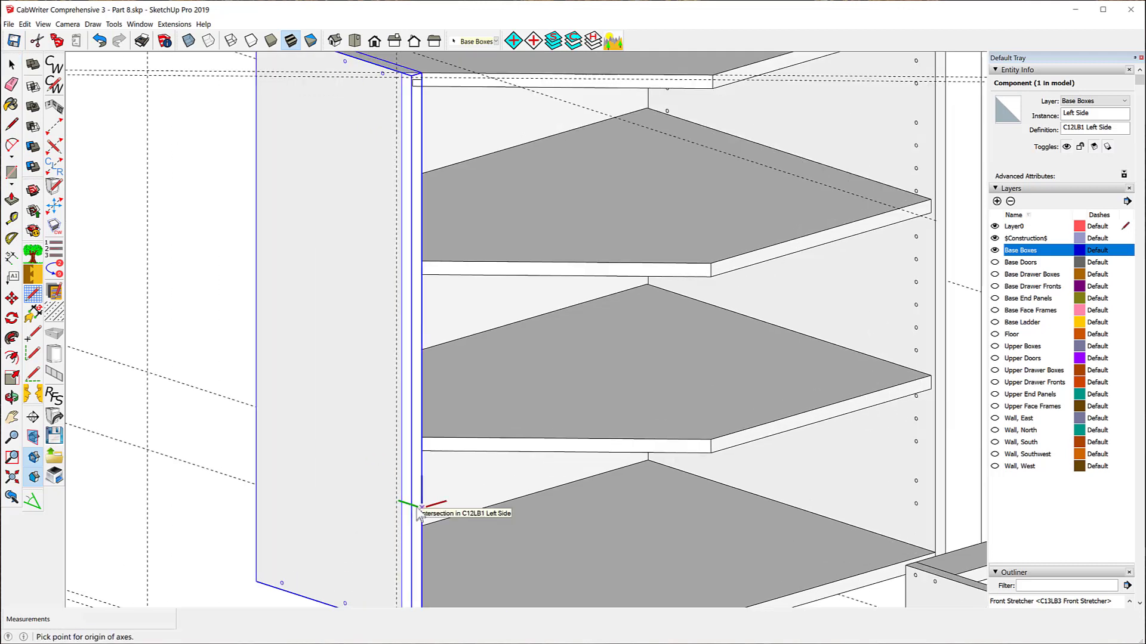
scroll(400, 453, down, 4)
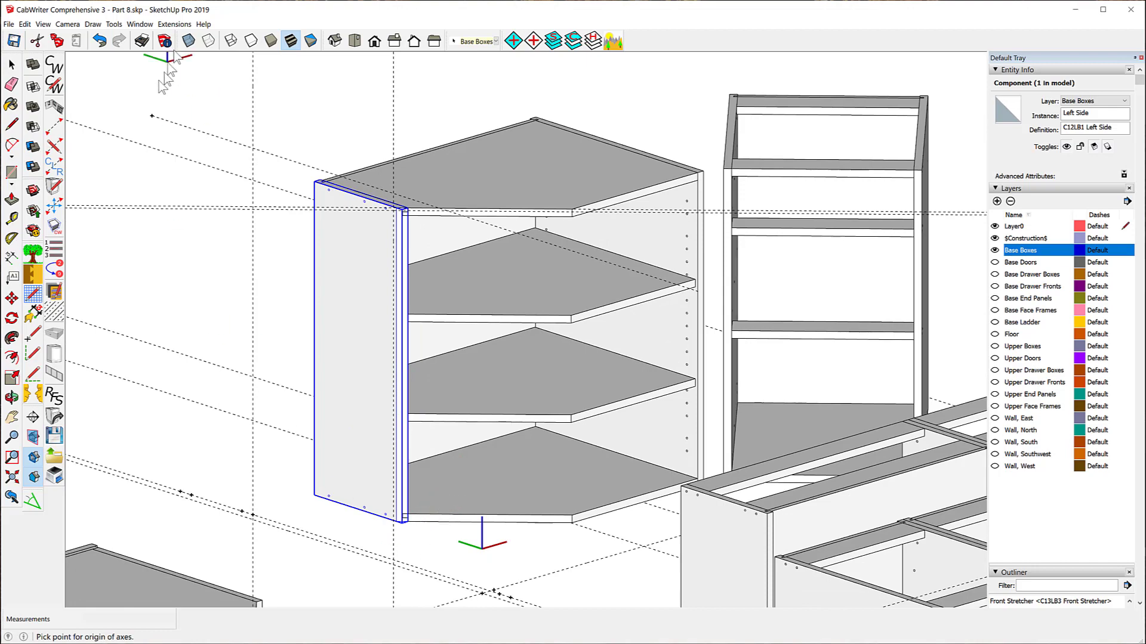
click(189, 42)
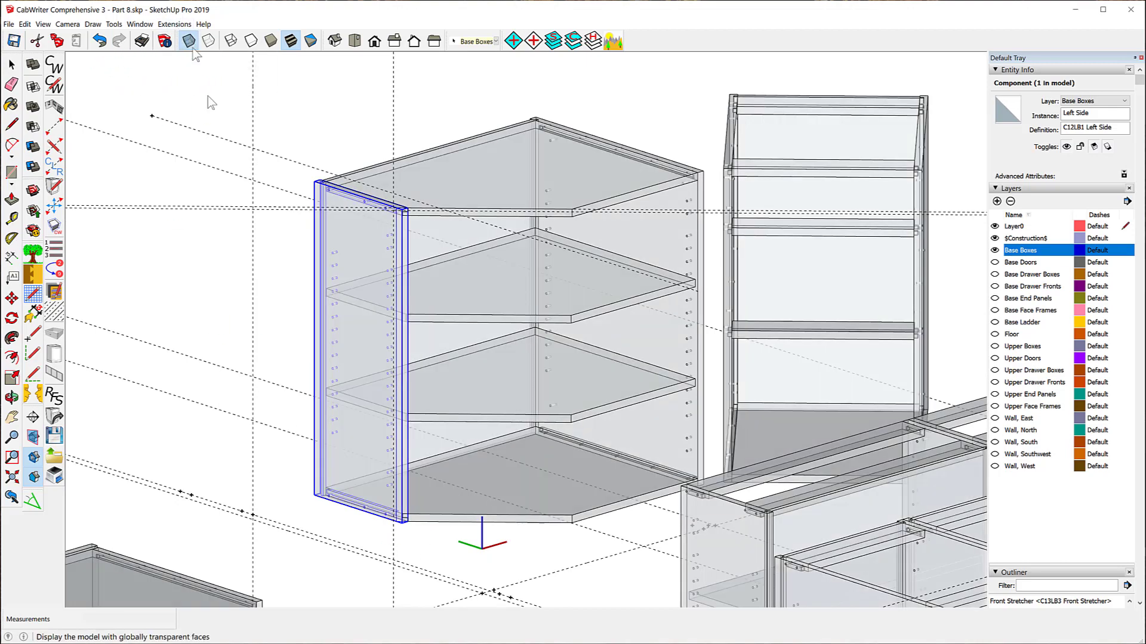
scroll(400, 519, up, 5)
scroll(378, 483, up, 4)
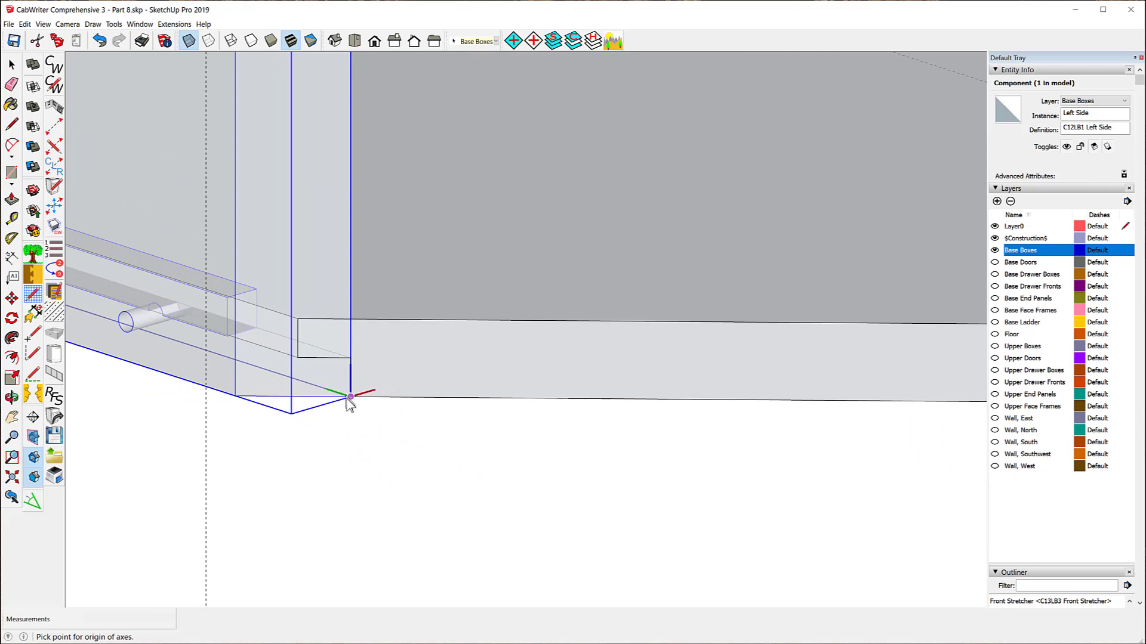
click(350, 396)
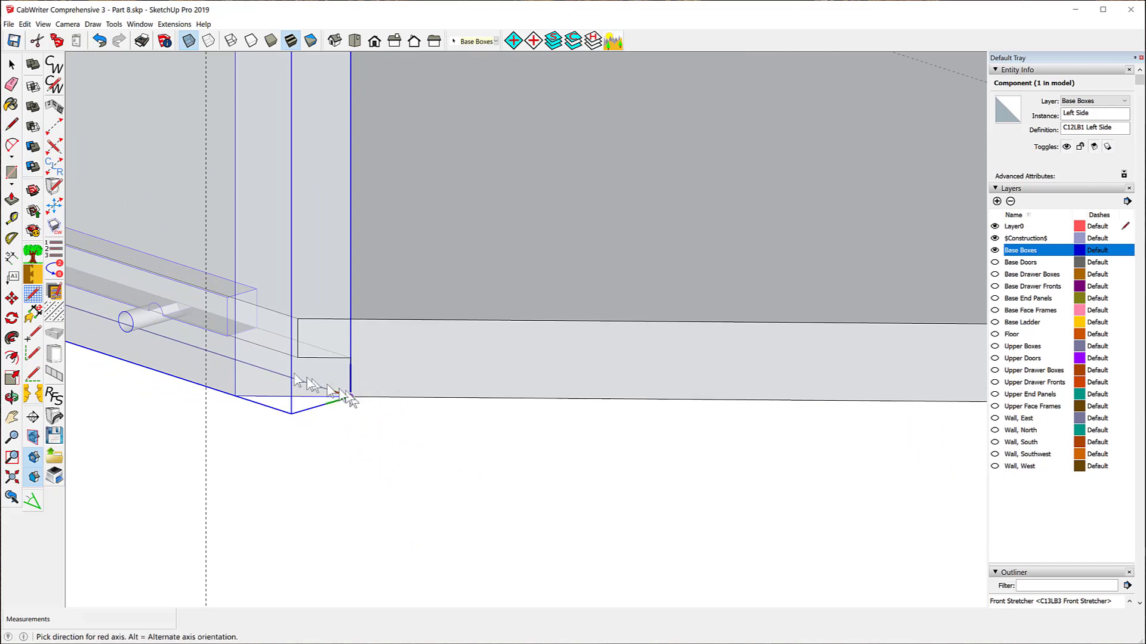
click(260, 368)
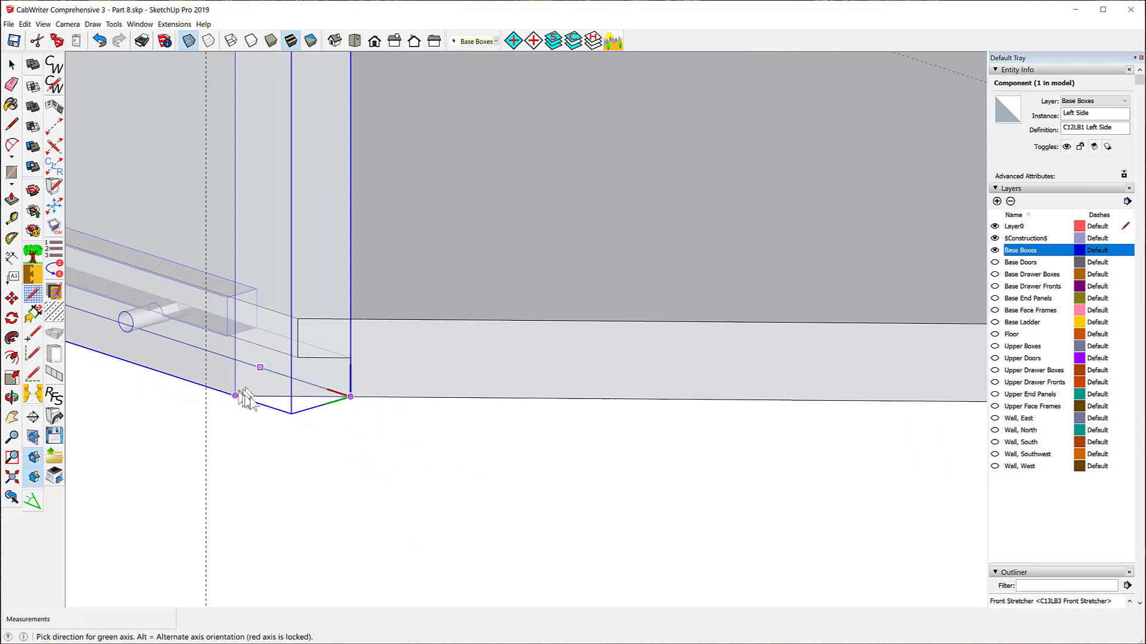
click(297, 419)
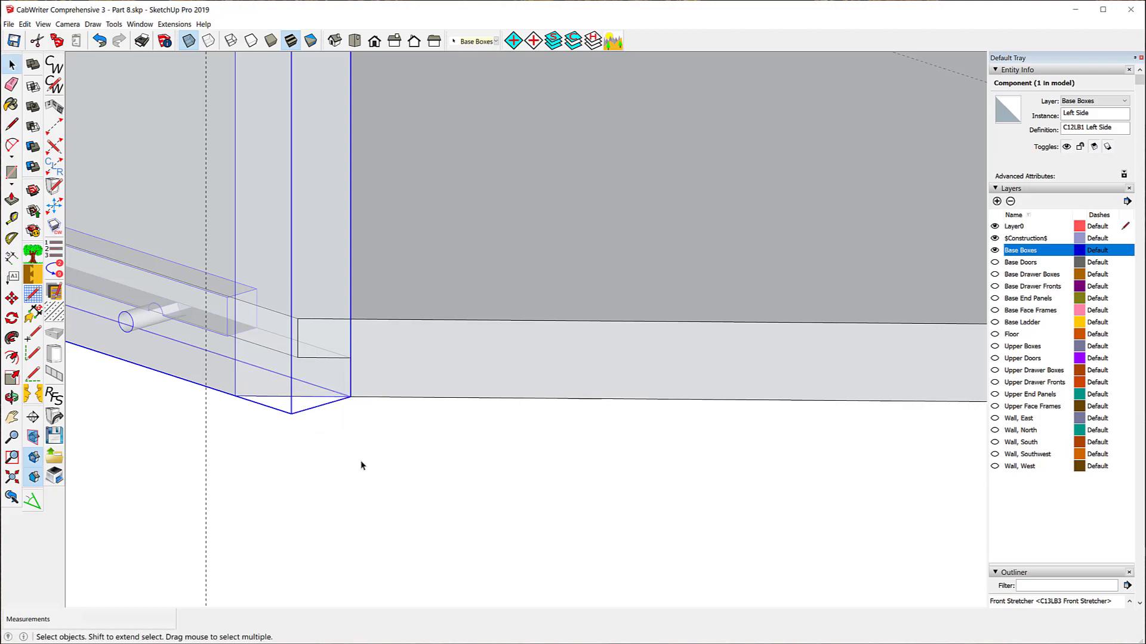
scroll(361, 465, down, 10)
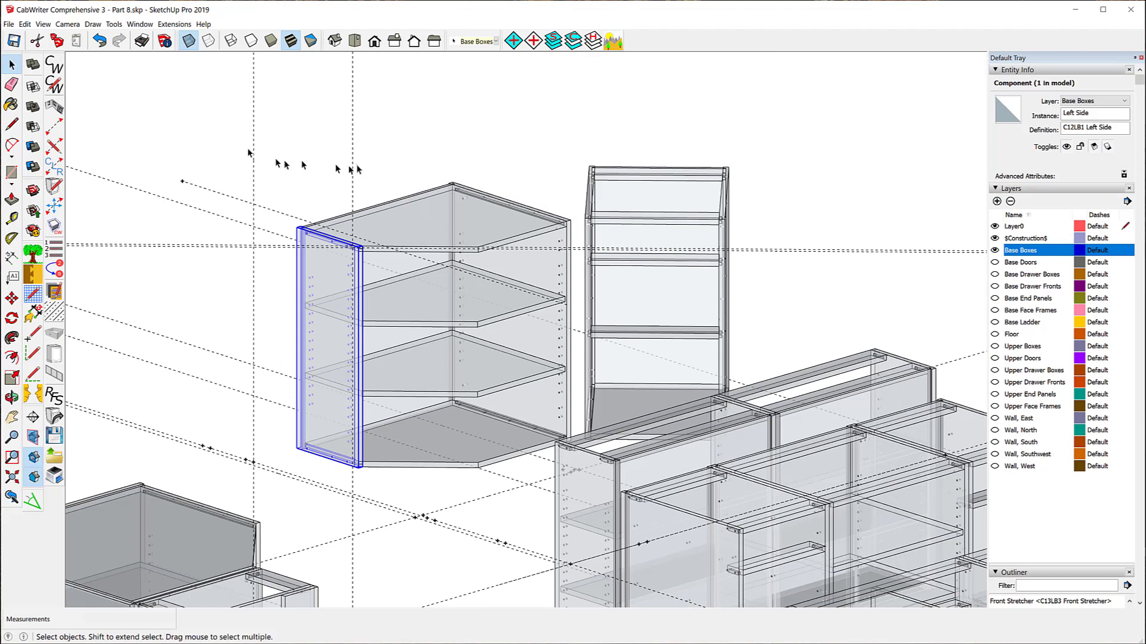
Step: Examine the corner cabinet's top and left side joint with X-ray off and on, up to the back end of the dado
click(404, 146)
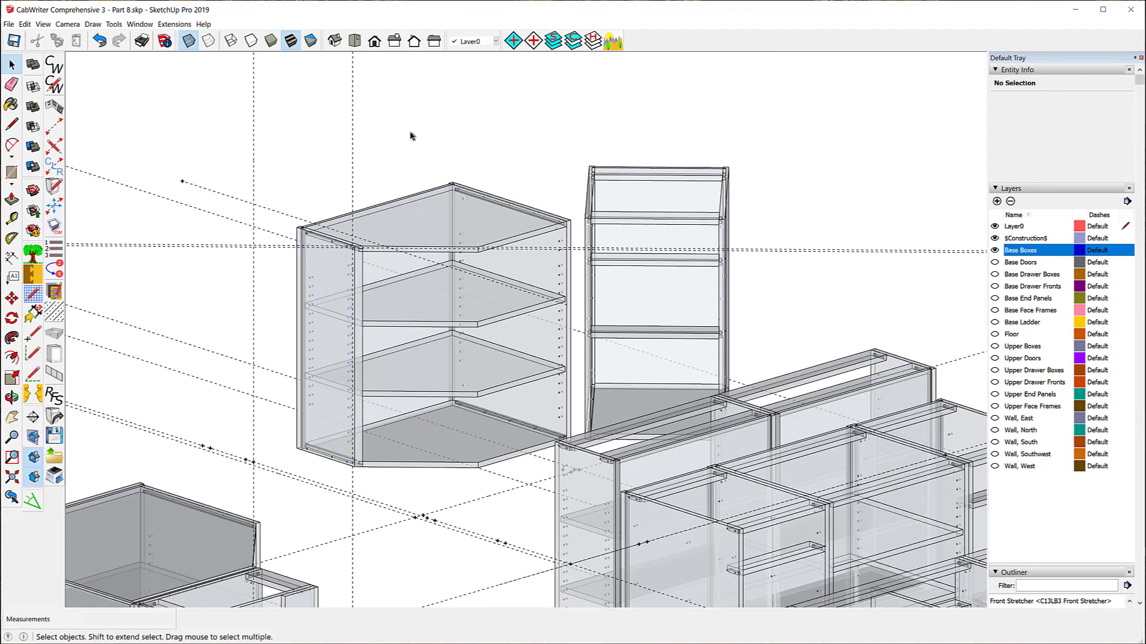
click(188, 43)
scroll(262, 254, up, 10)
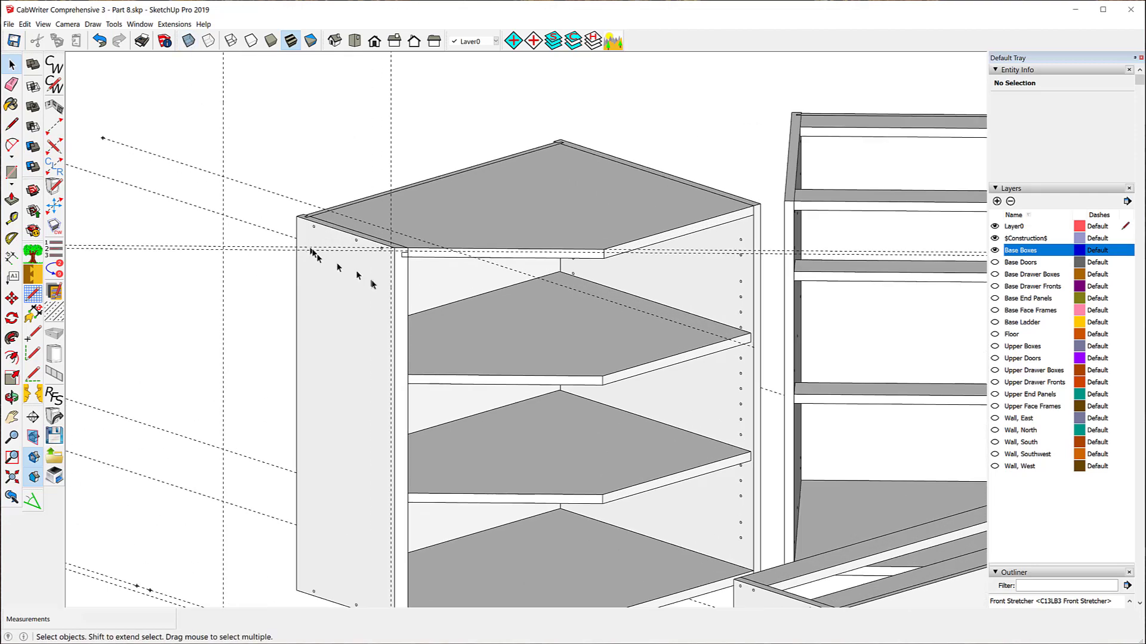
middle_drag(513, 254, 41, 286)
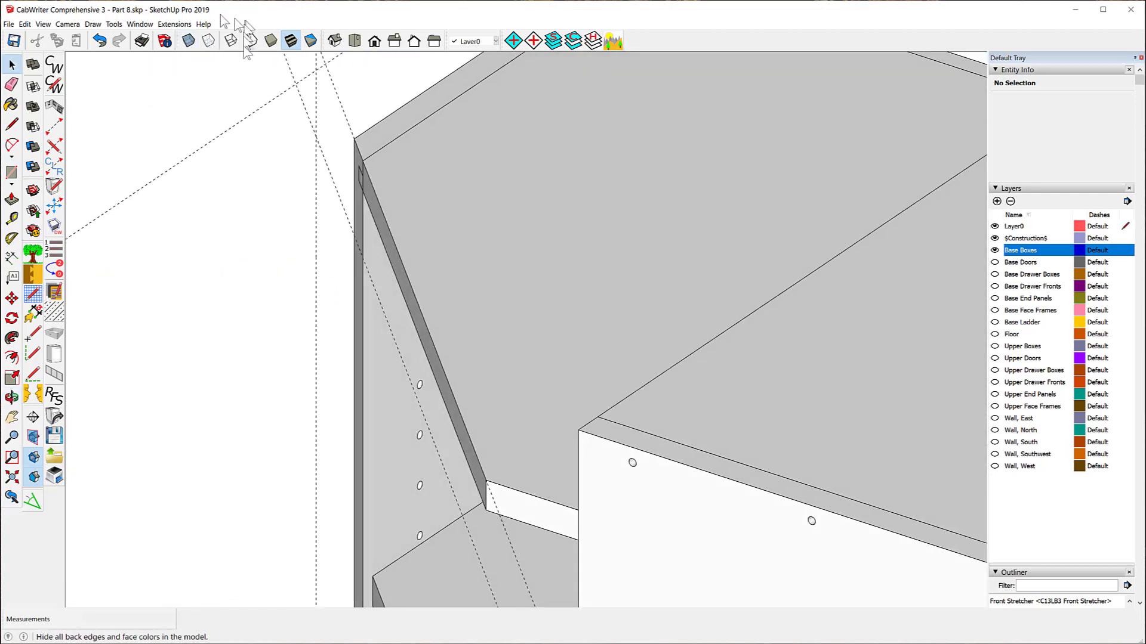
click(188, 43)
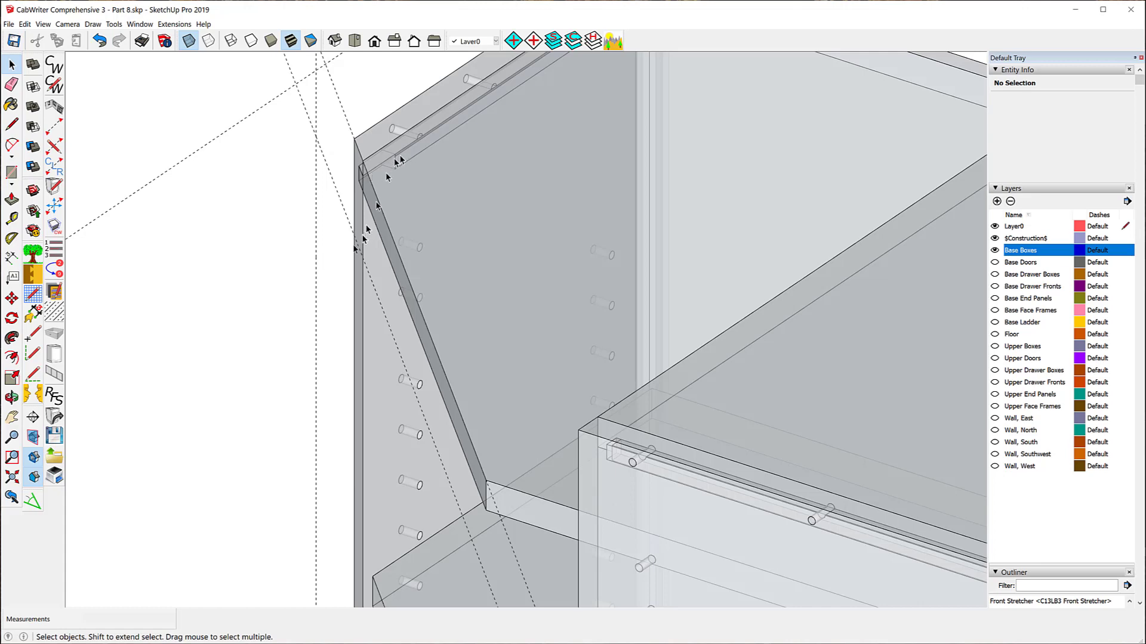
scroll(340, 269, down, 2)
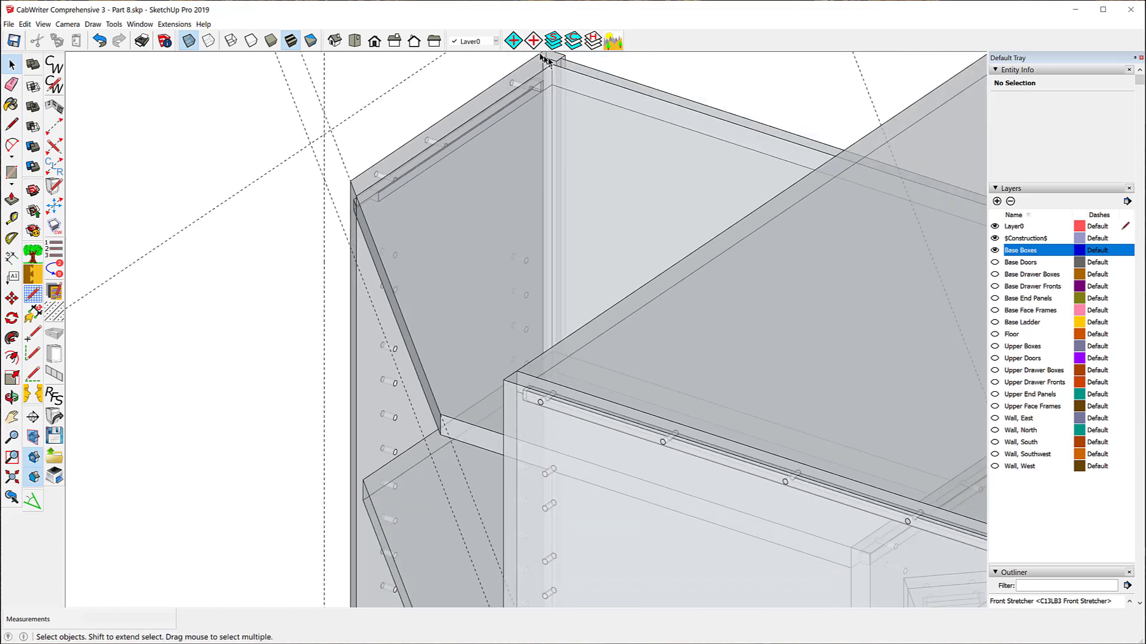
scroll(543, 65, up, 3)
scroll(543, 98, up, 3)
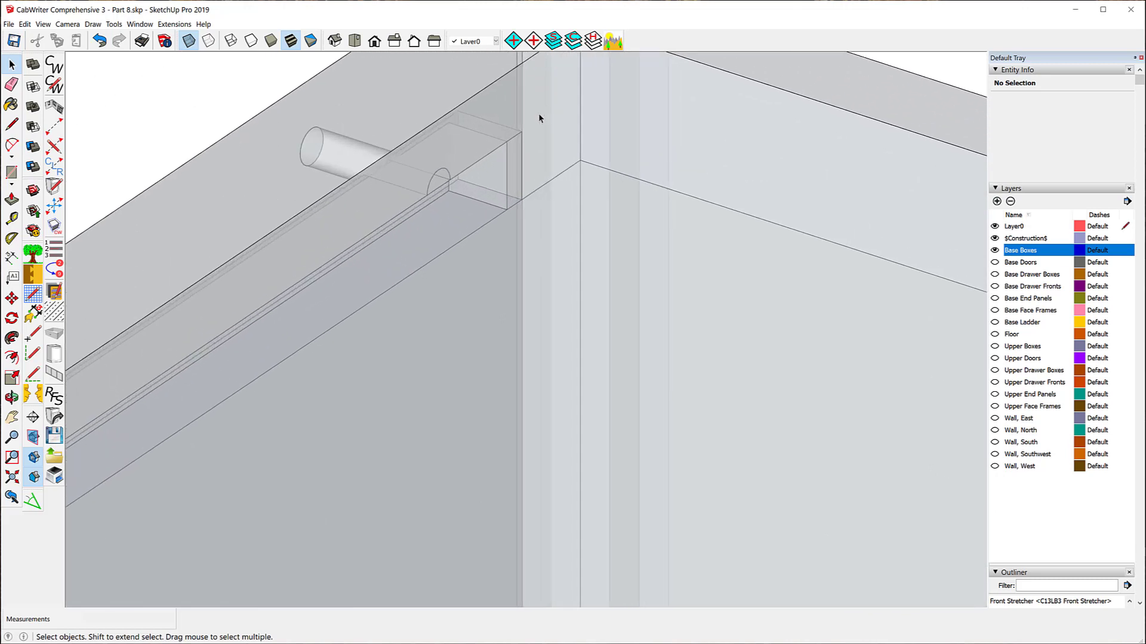
scroll(531, 104, down, 1)
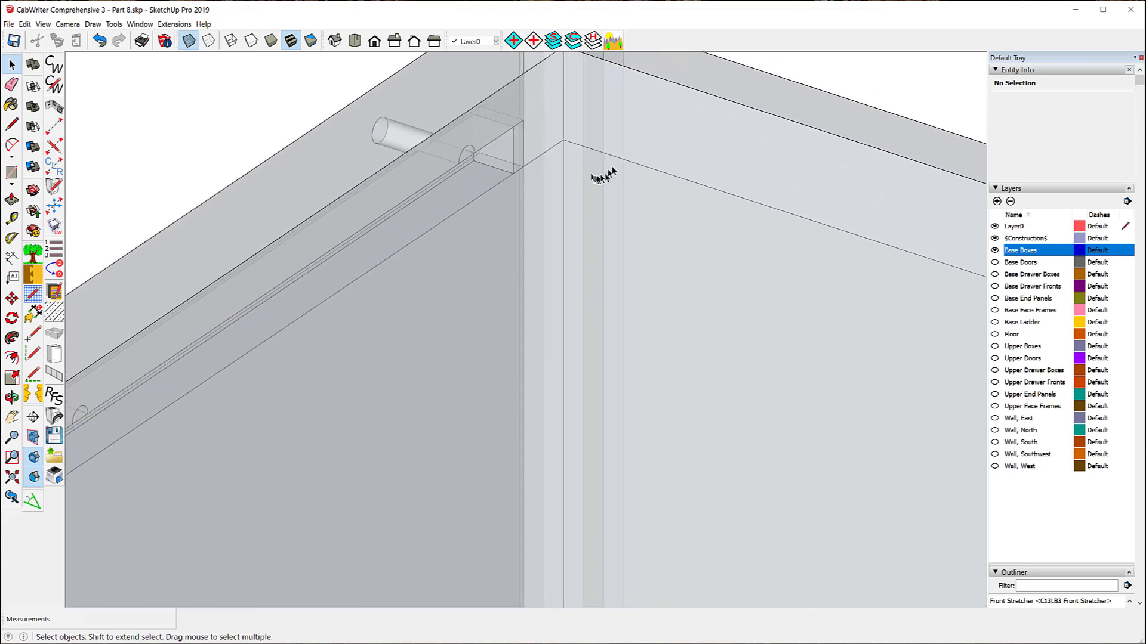
Step: Select the corner cabinet's Top component and measure the clearance between the tongue end and the dado end at the back corner
click(605, 209)
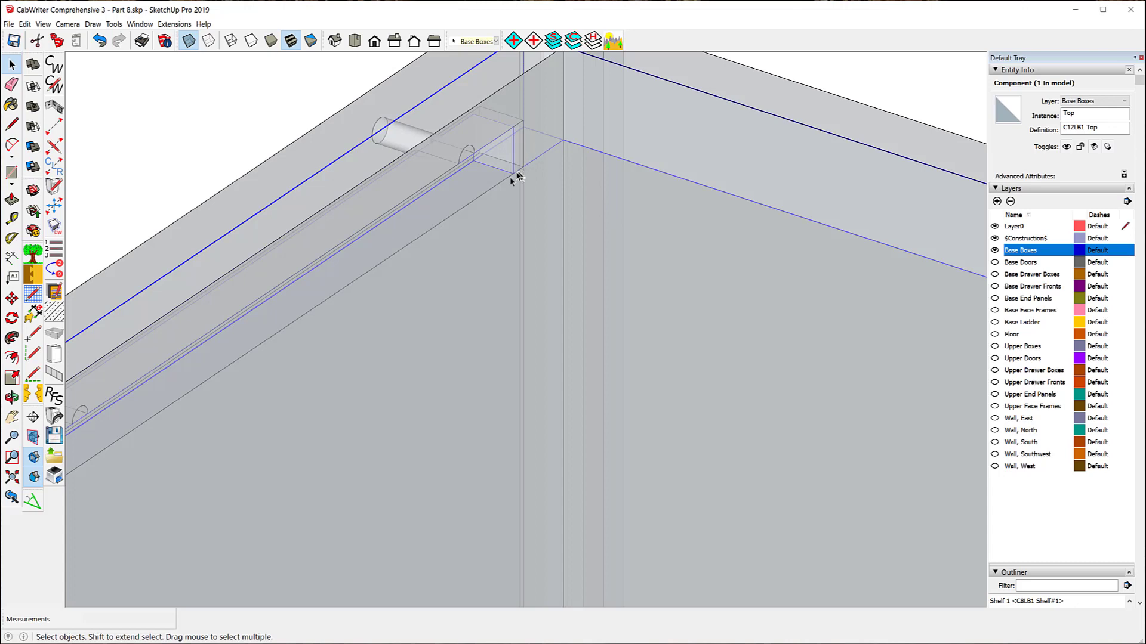
scroll(523, 168, up, 3)
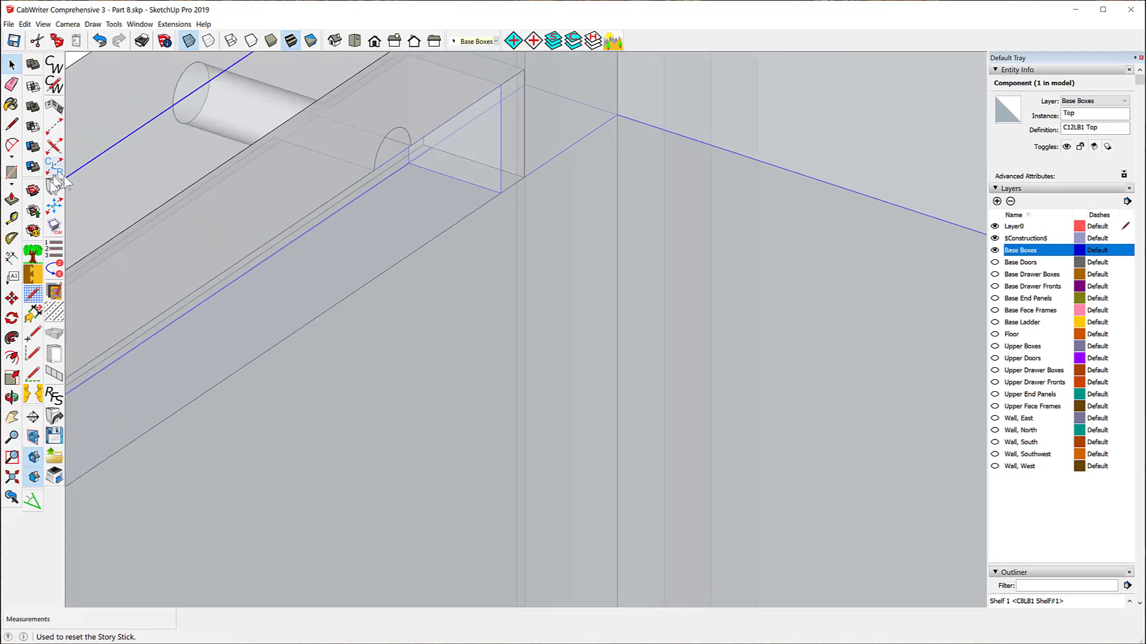
click(12, 219)
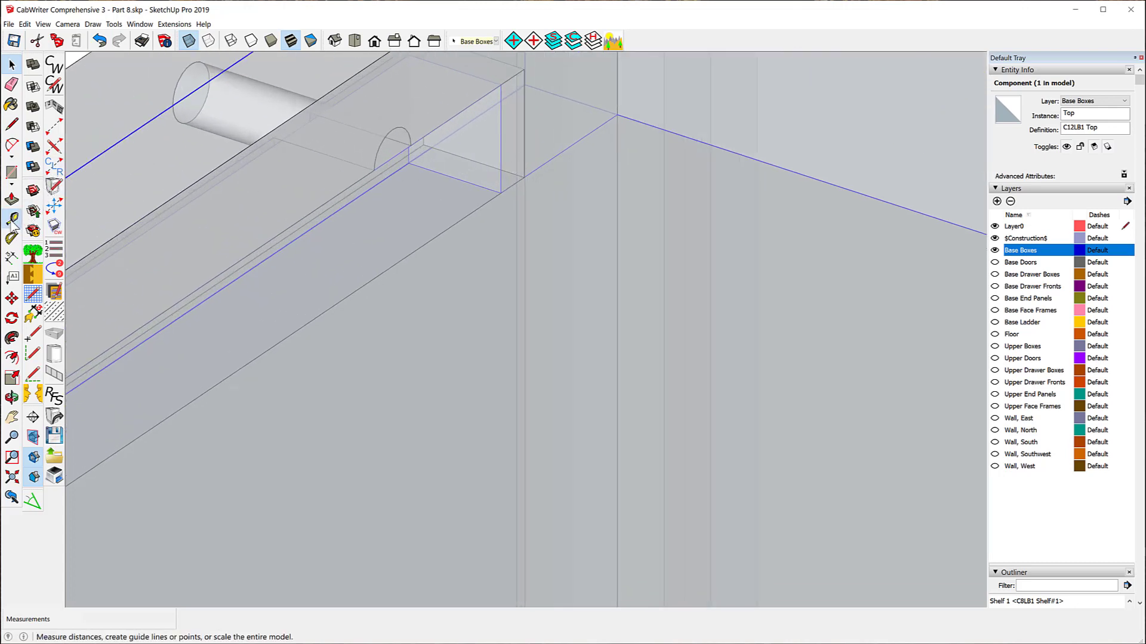
click(524, 131)
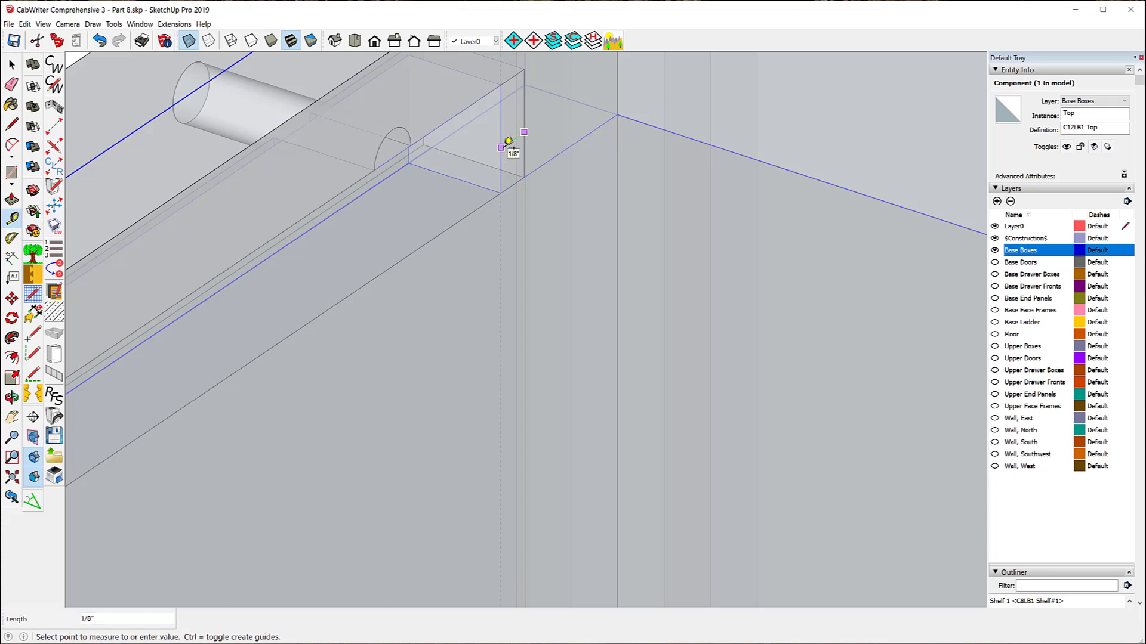
click(506, 139)
scroll(597, 99, down, 6)
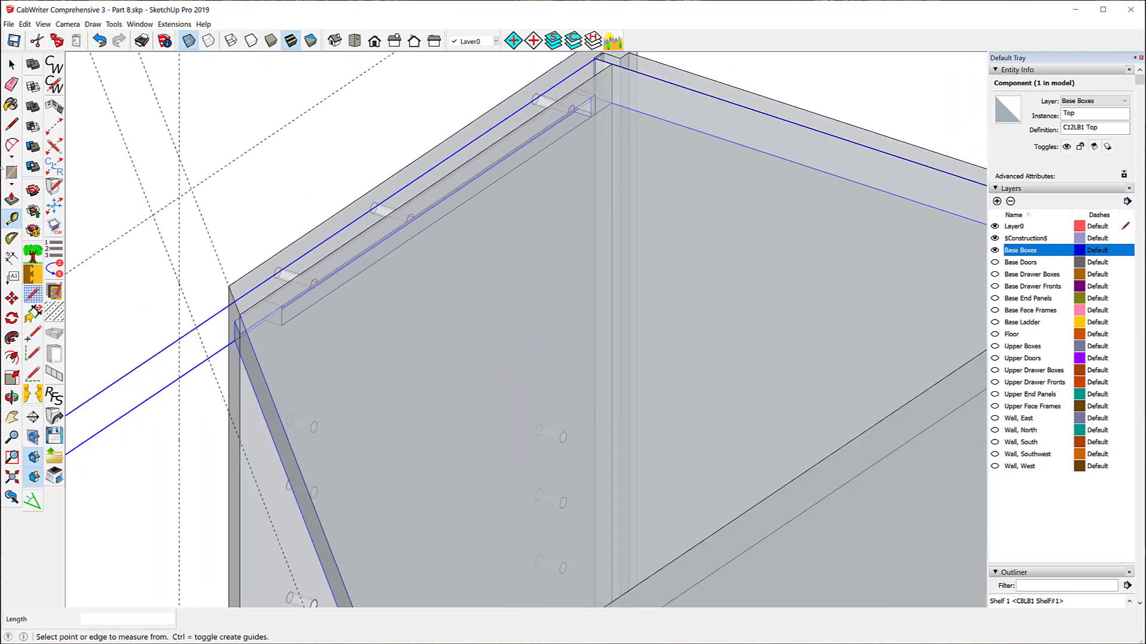
Step: Open the Top component for editing and turn off Hide Rest Of Model so the surrounding cabinet parts are shown
click(11, 64)
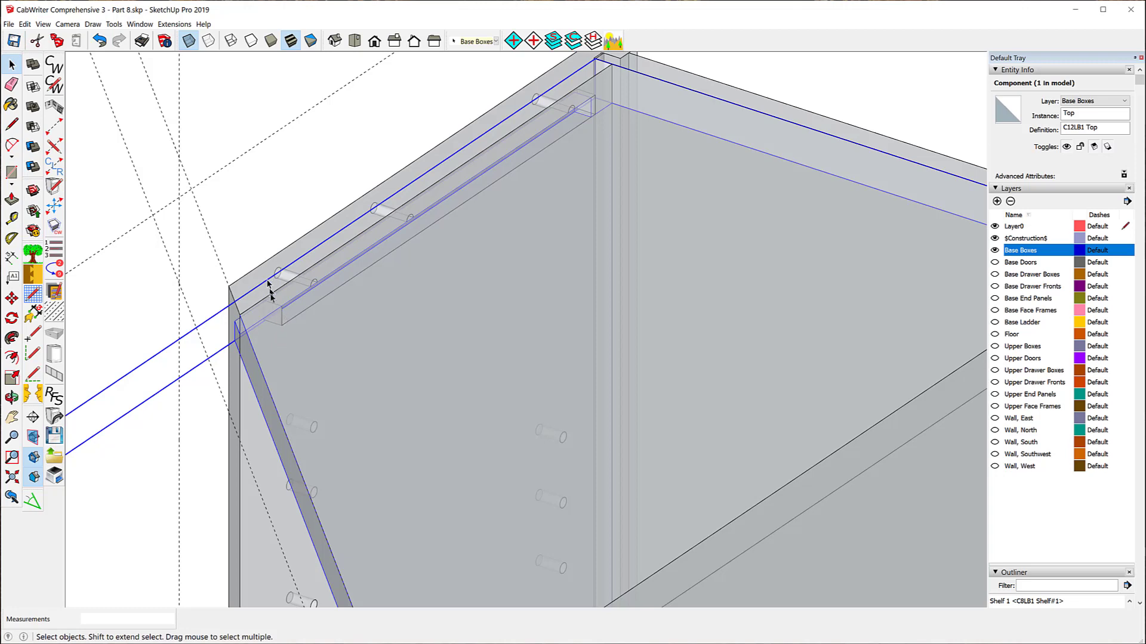
right_click(275, 347)
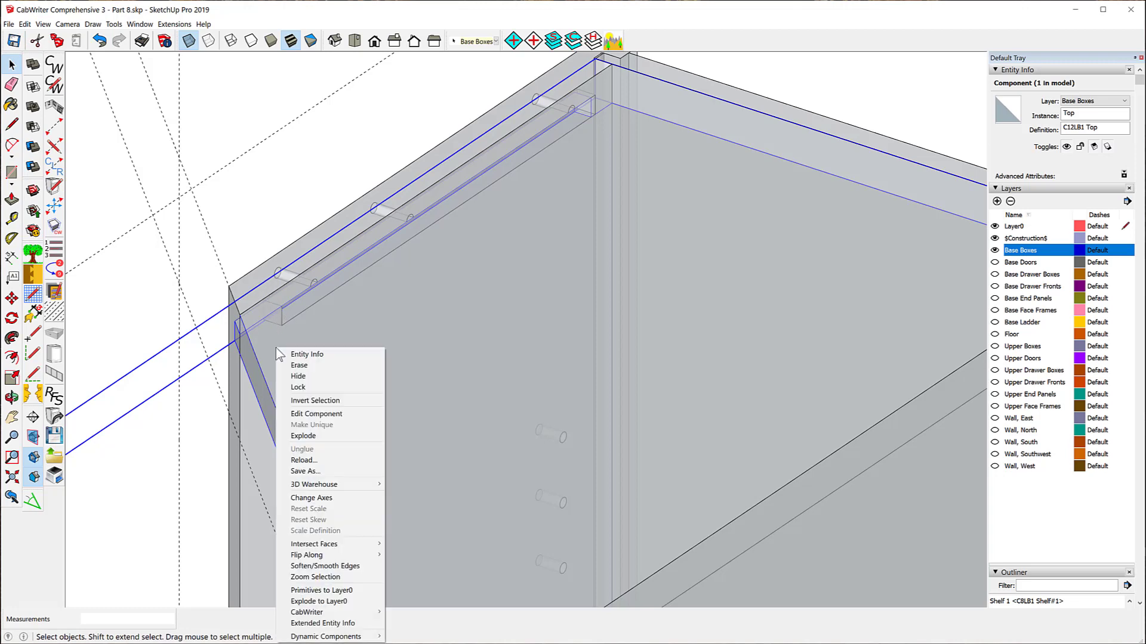
click(315, 415)
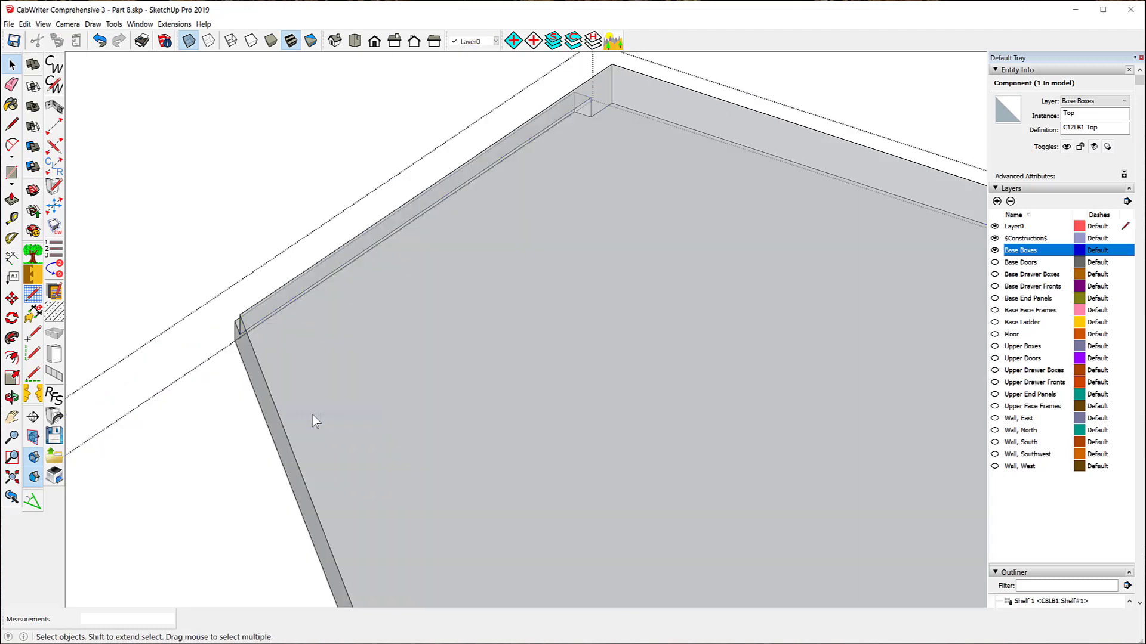
click(43, 24)
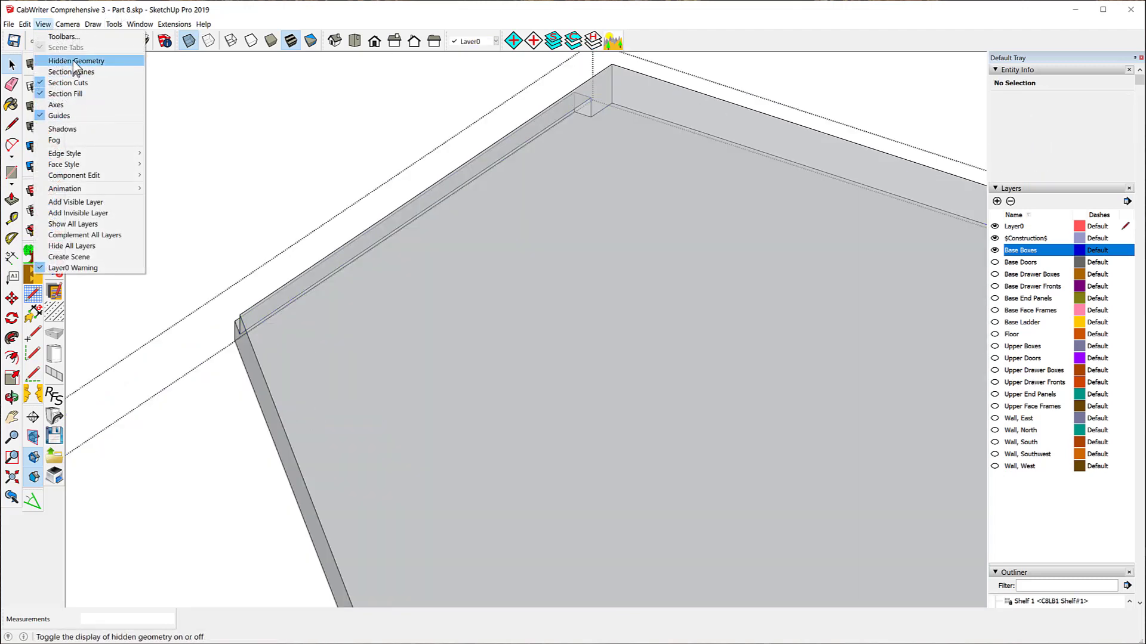
mouse_move(93, 176)
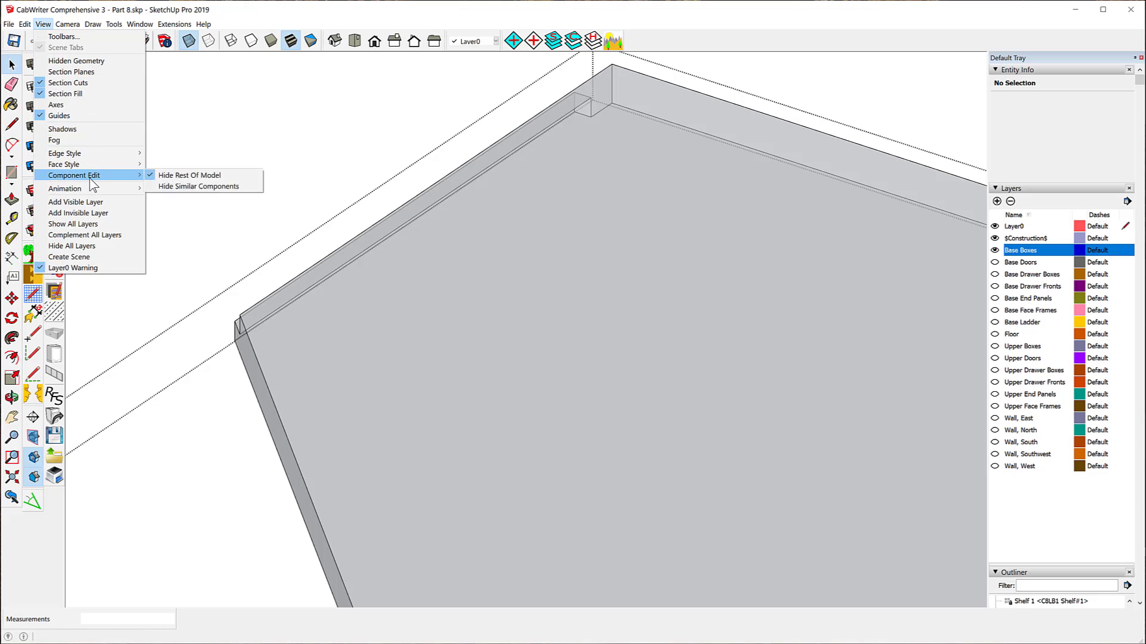
click(196, 177)
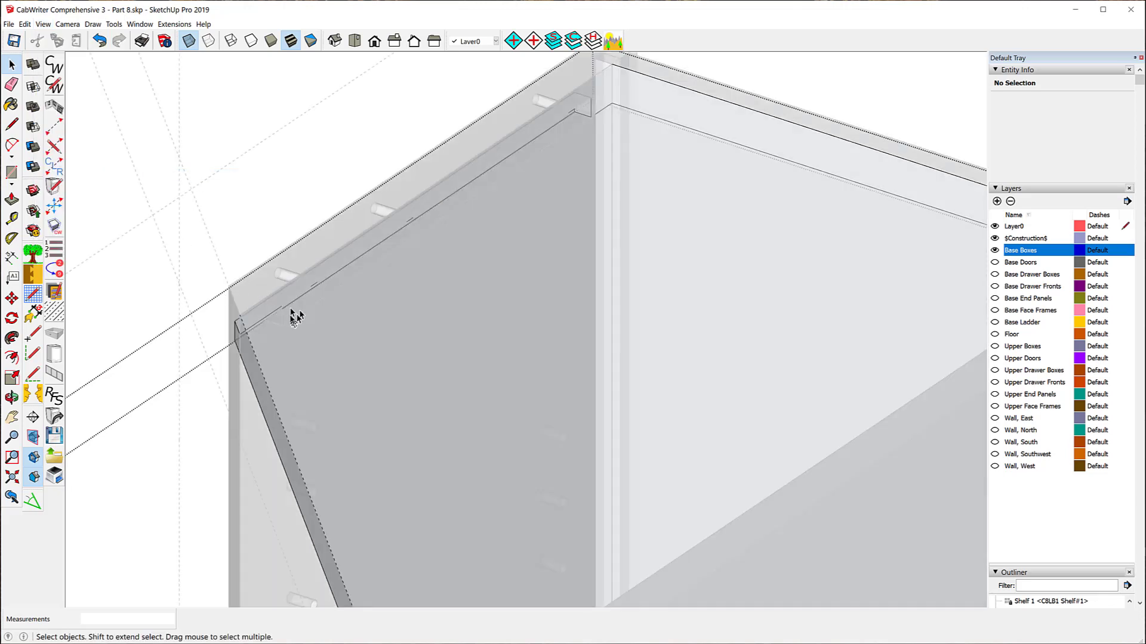
Step: Place a vertical guide 1/8" inward from the front end of the side panel's stopped dado
scroll(281, 315, up, 3)
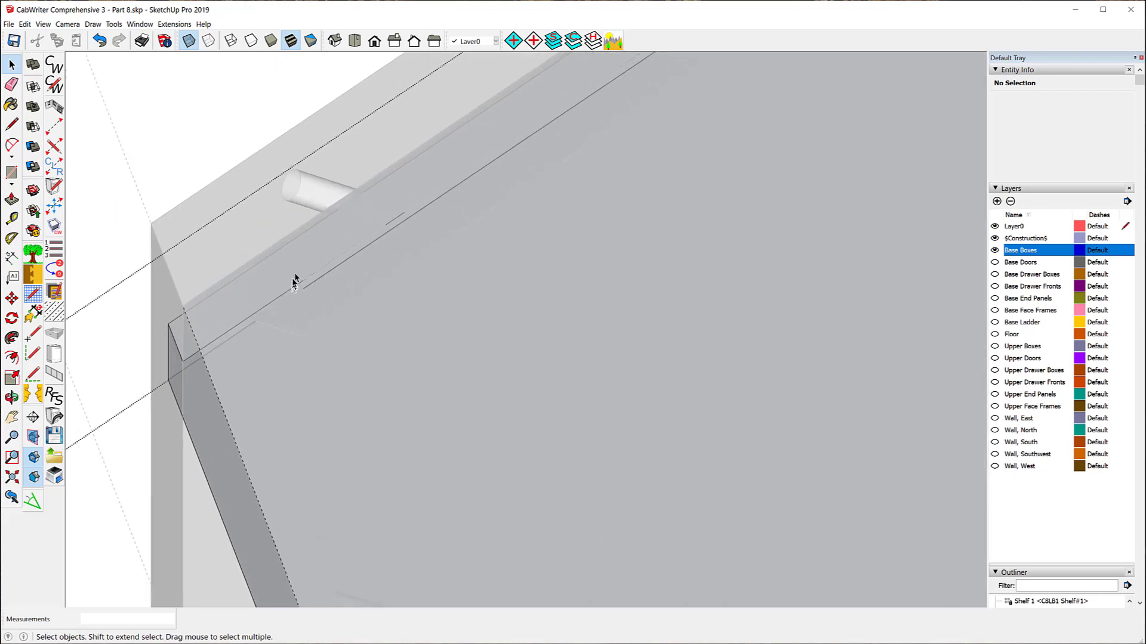
middle_drag(294, 235, 402, 190)
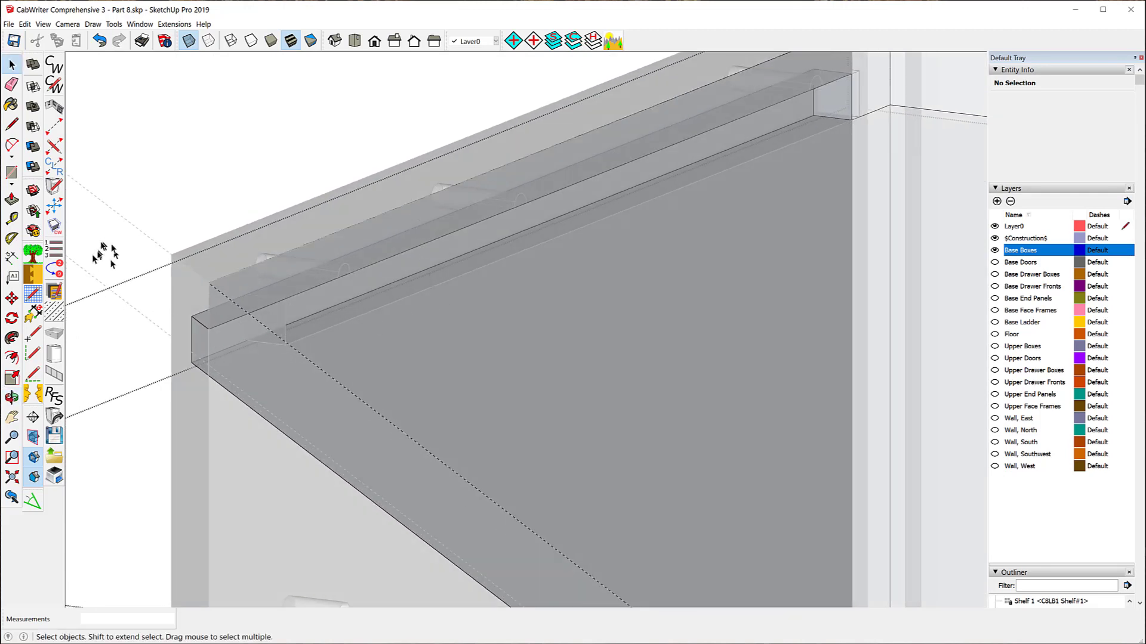
click(12, 218)
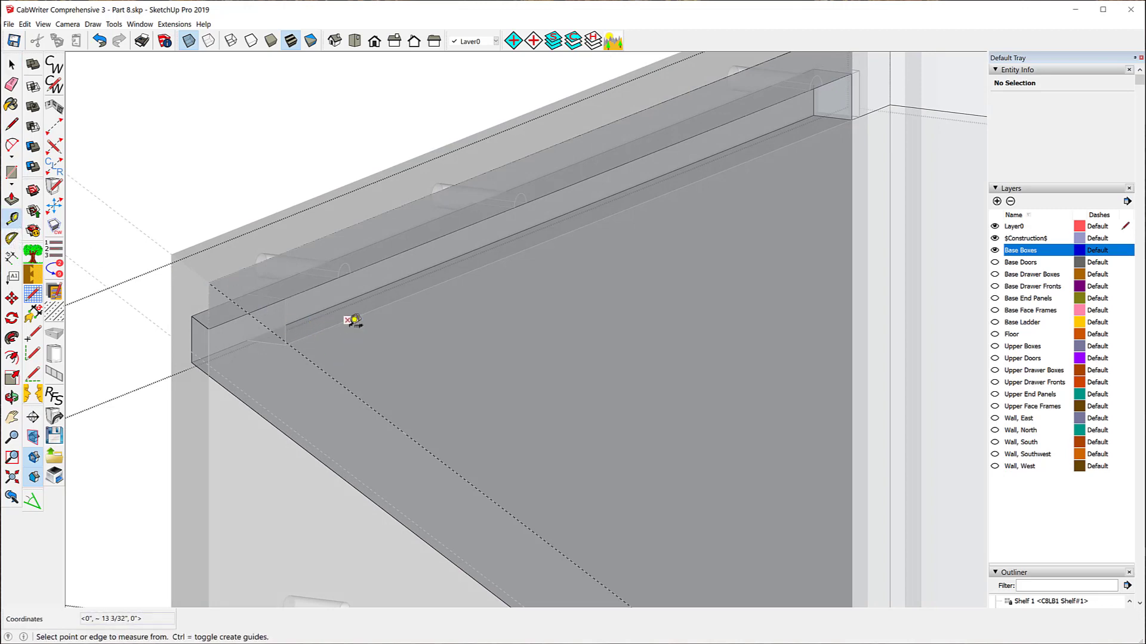
click(285, 322)
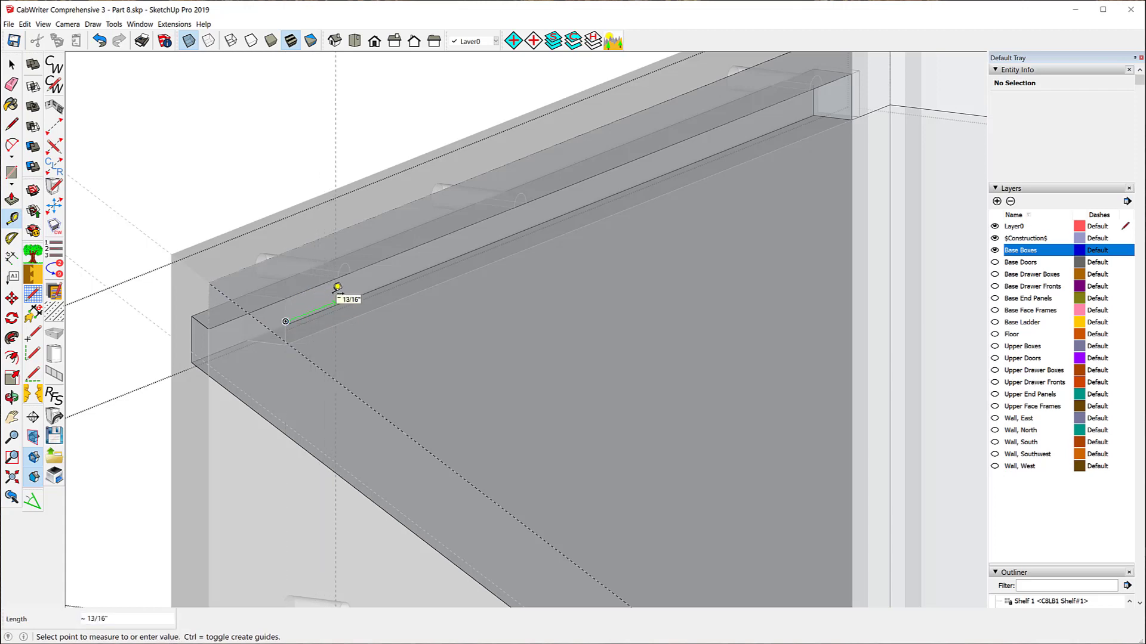
text(1/8)
key(Return)
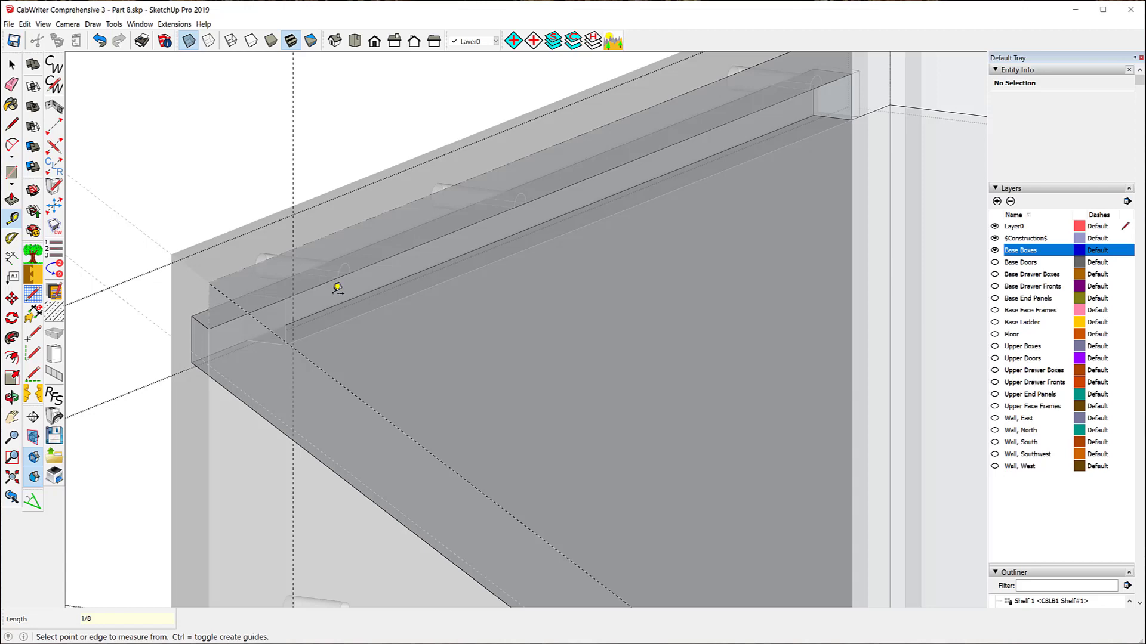
Step: Draw a 3/8" vertical line along the guide on the top's tongue
click(19, 127)
click(19, 123)
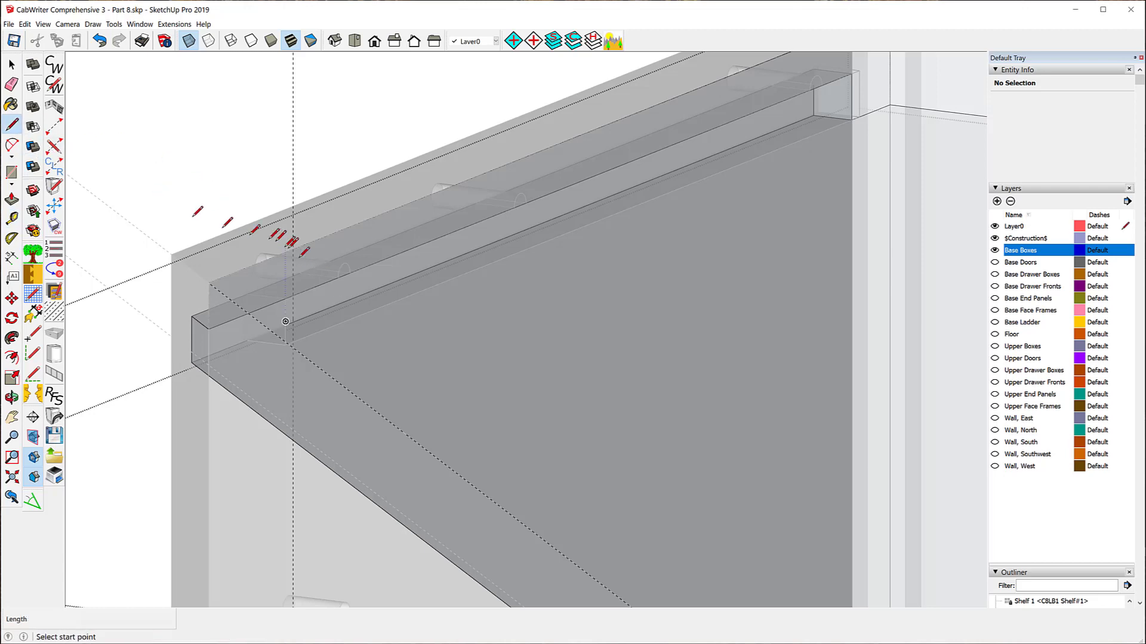
click(293, 295)
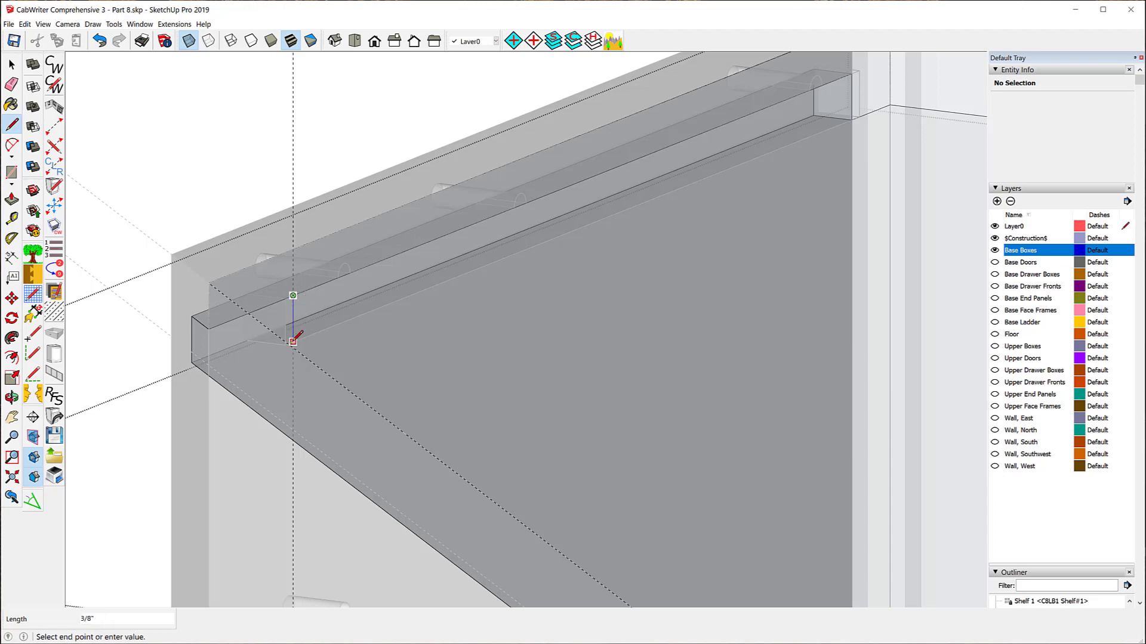
click(293, 341)
key(Escape)
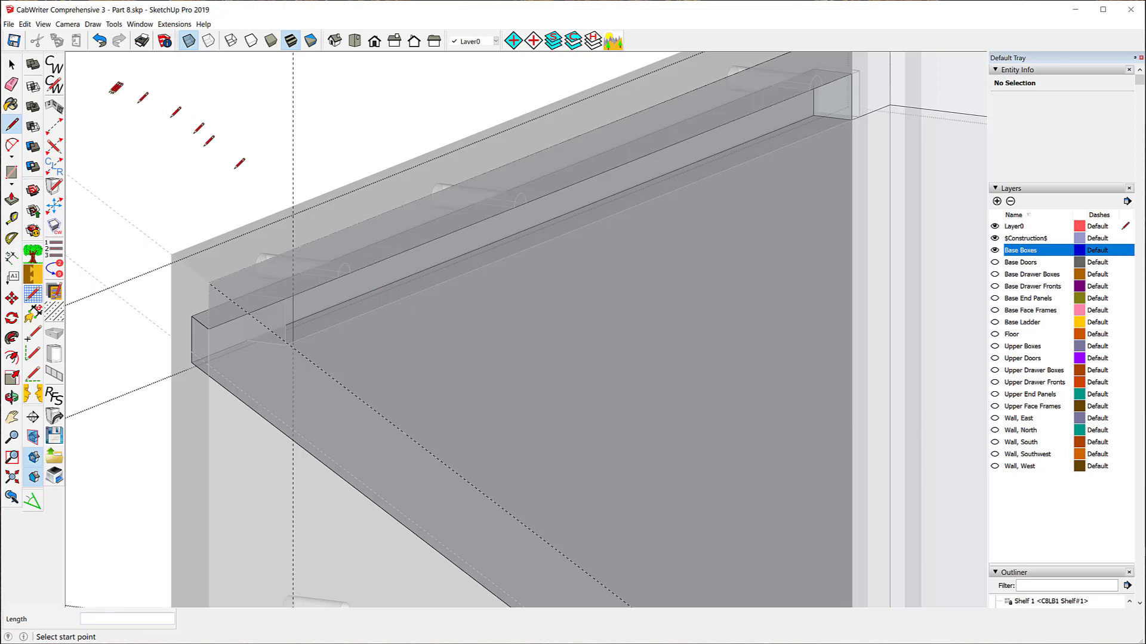
Step: Turn Hide Rest Of Model back on to isolate the Top component while editing it
click(43, 24)
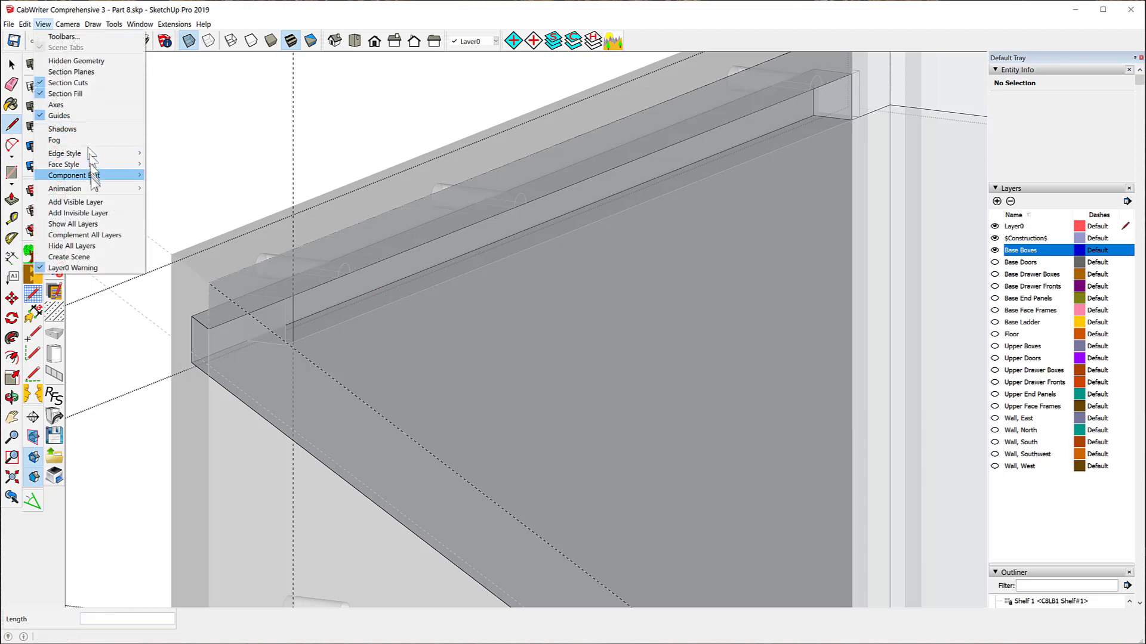
mouse_move(93, 174)
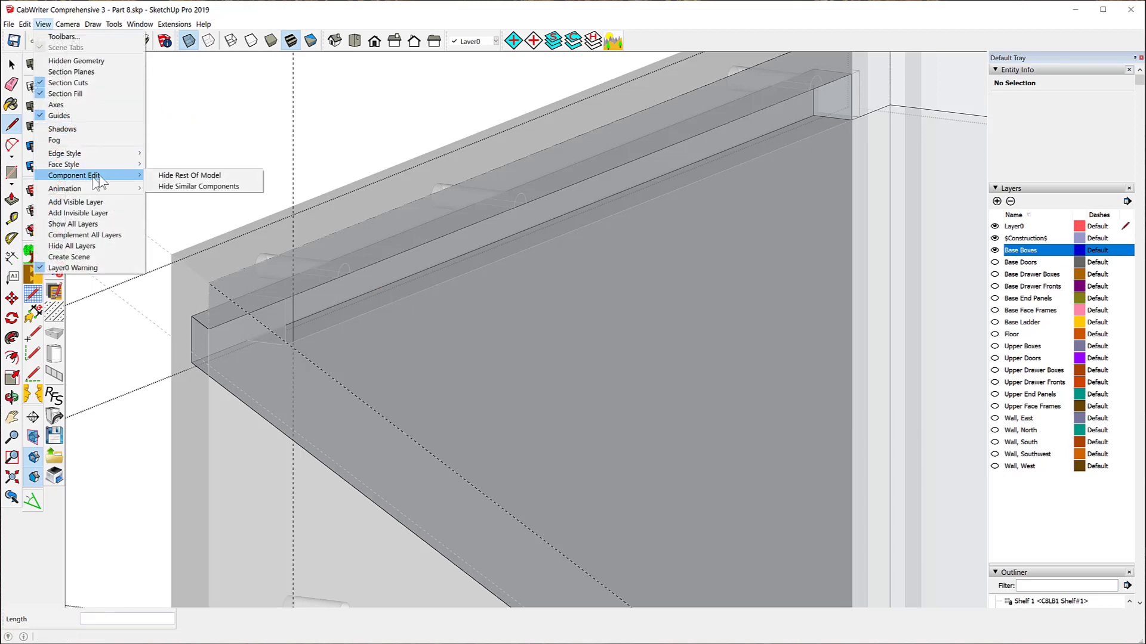
click(187, 176)
Step: Outline the tongue cut at the guide with an 11/32" line across its top, a 3/8" line down its outer face and a line up the shoulder
middle_drag(189, 169, 564, 213)
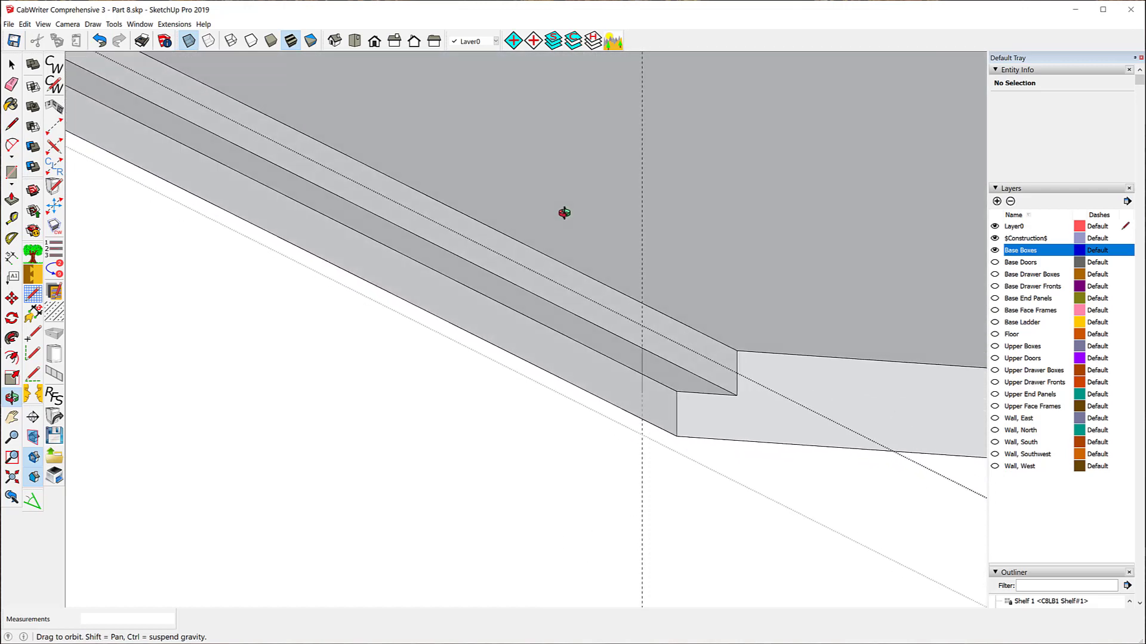
key(l)
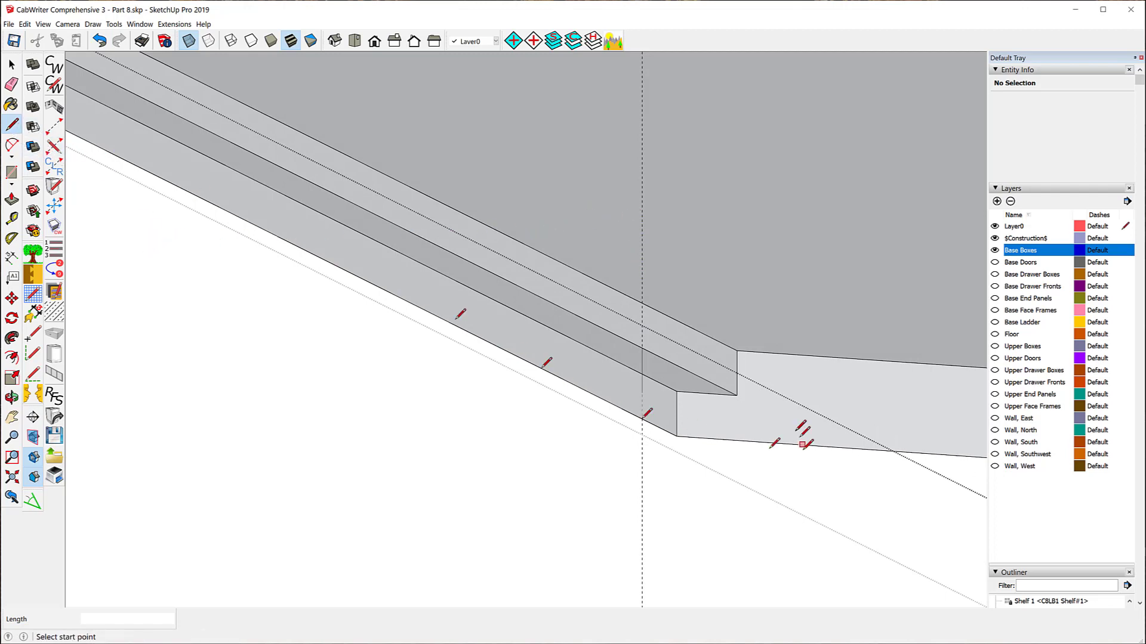
click(642, 347)
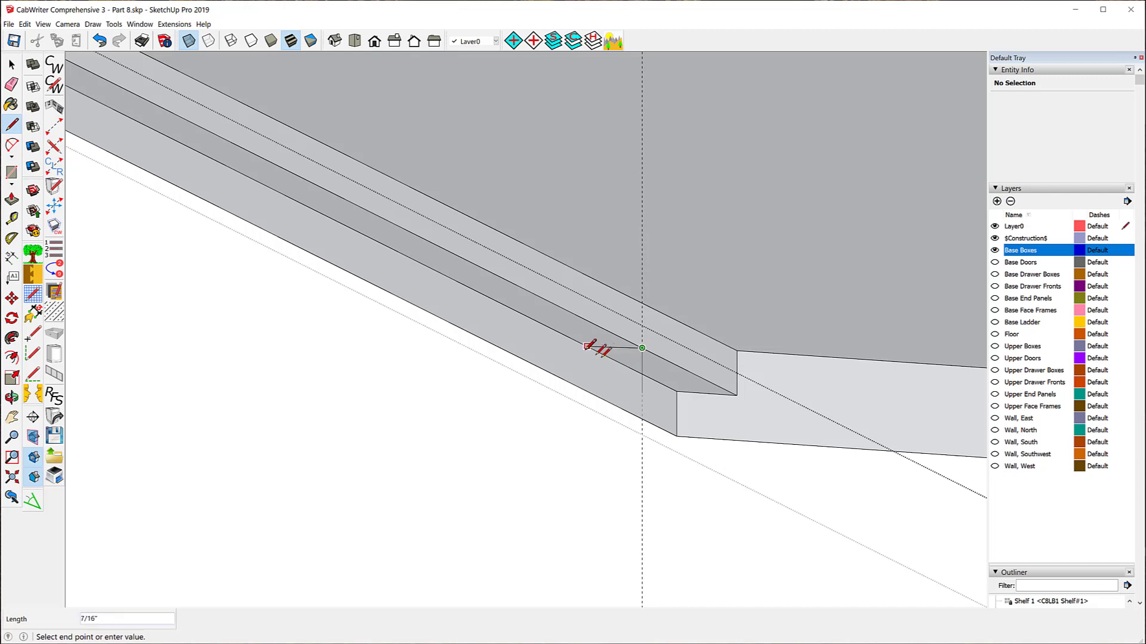
middle_drag(604, 371, 492, 539)
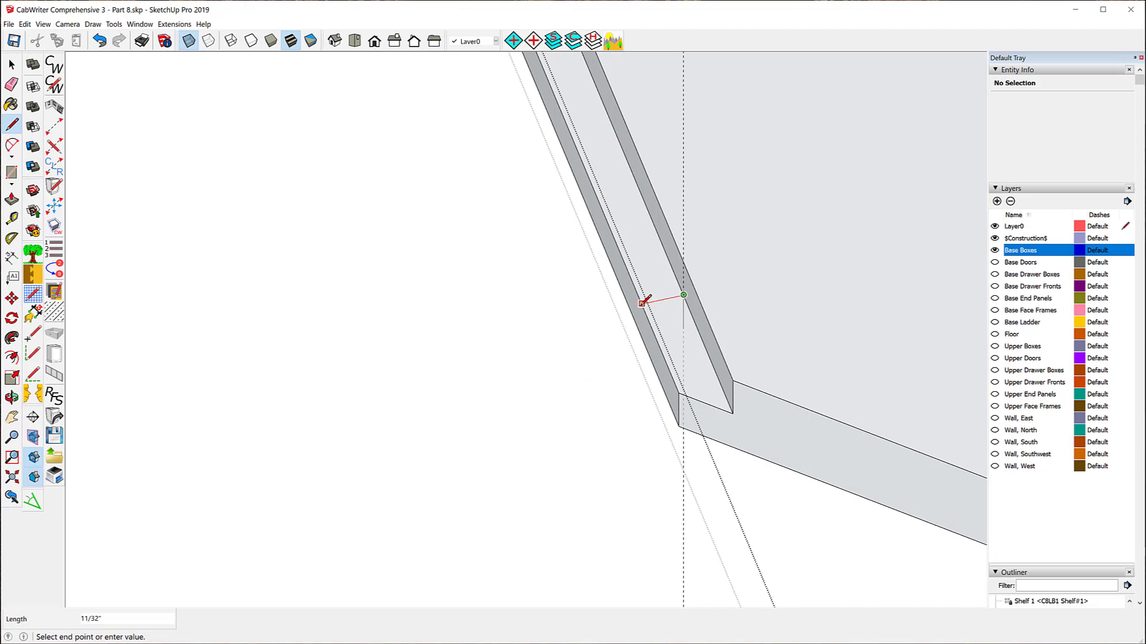
click(644, 302)
click(643, 302)
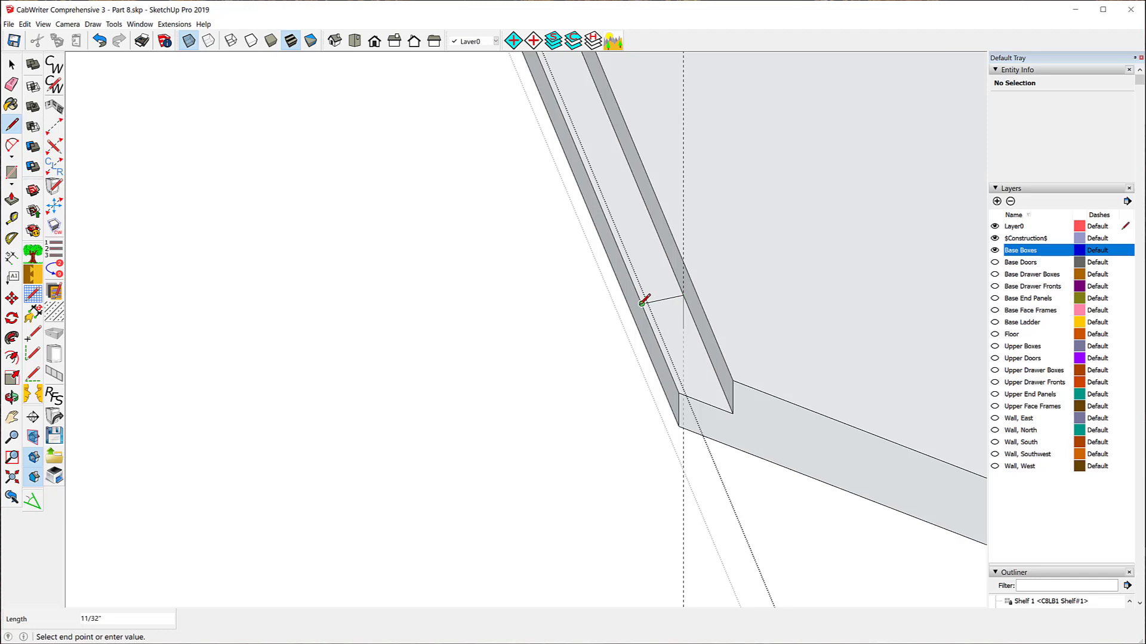
click(642, 336)
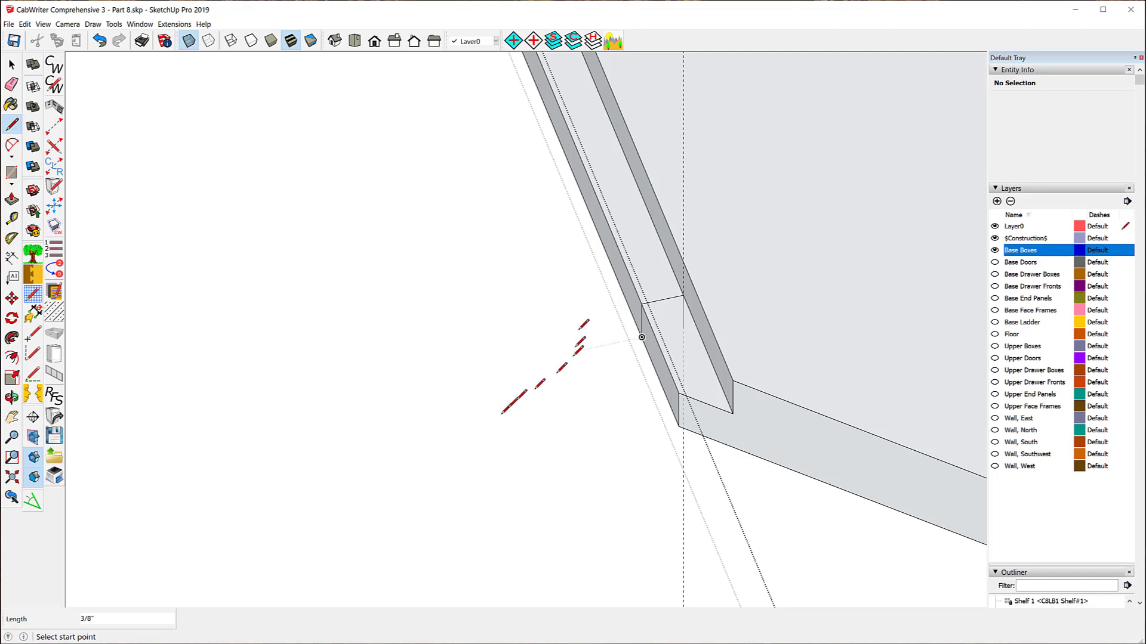
click(684, 295)
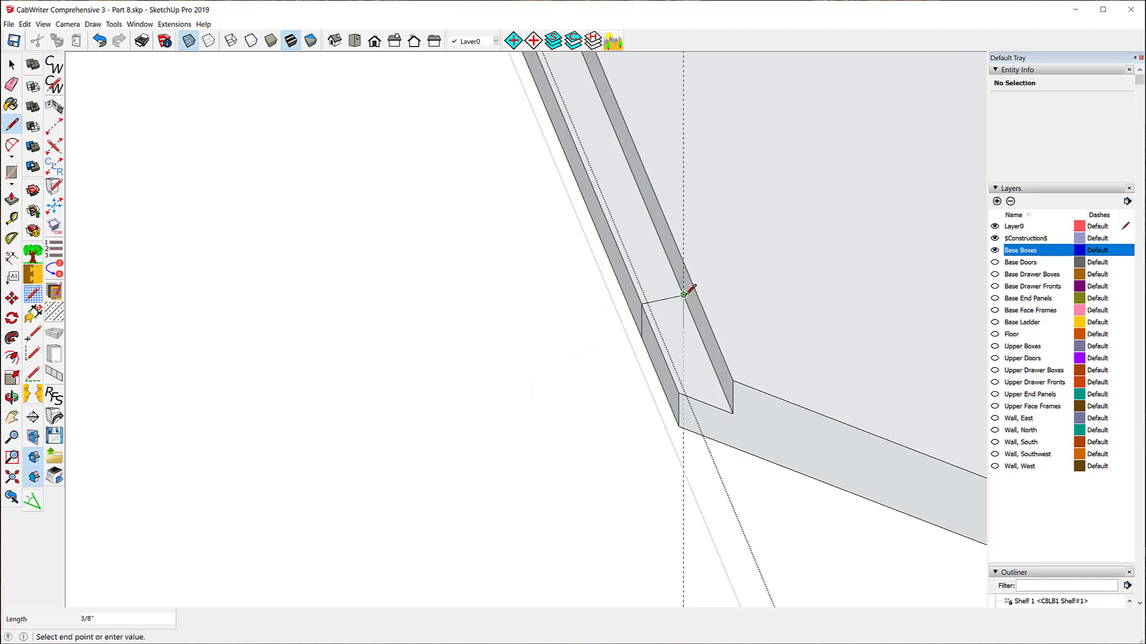
click(683, 262)
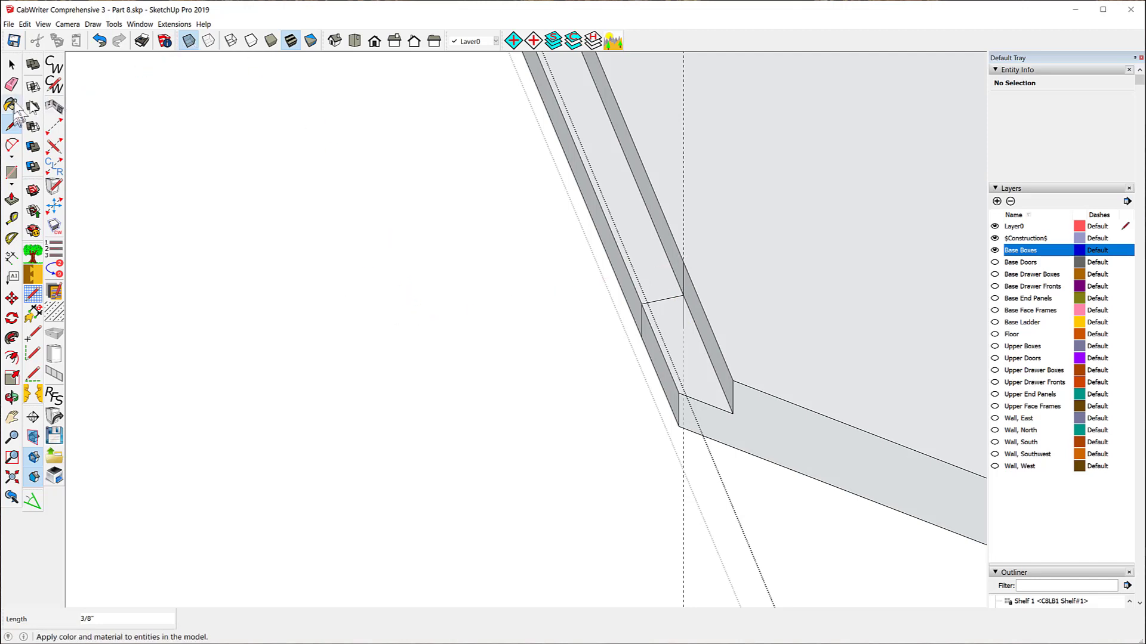
Step: Erase the edges at the front corner of the tongue beyond the cut line
click(12, 84)
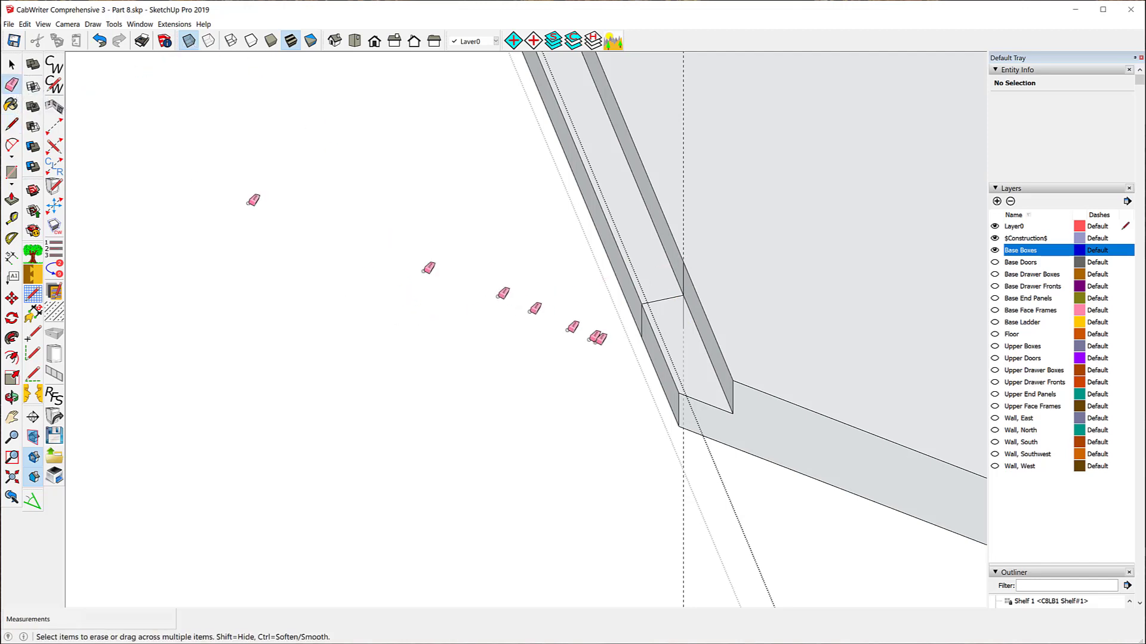
click(681, 392)
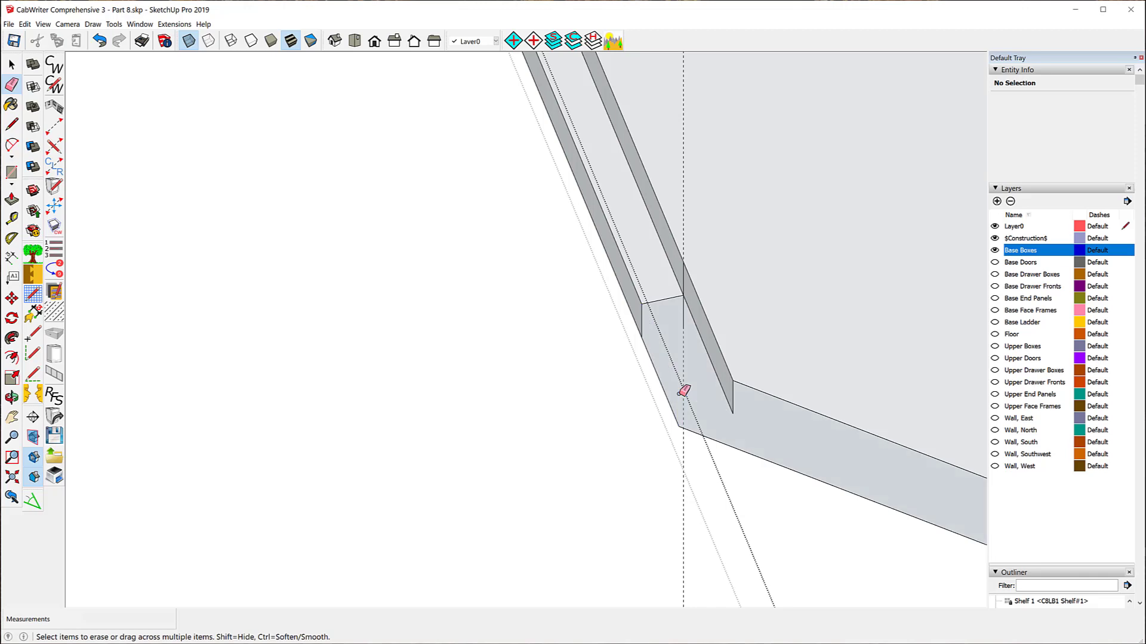
scroll(495, 280, down, 5)
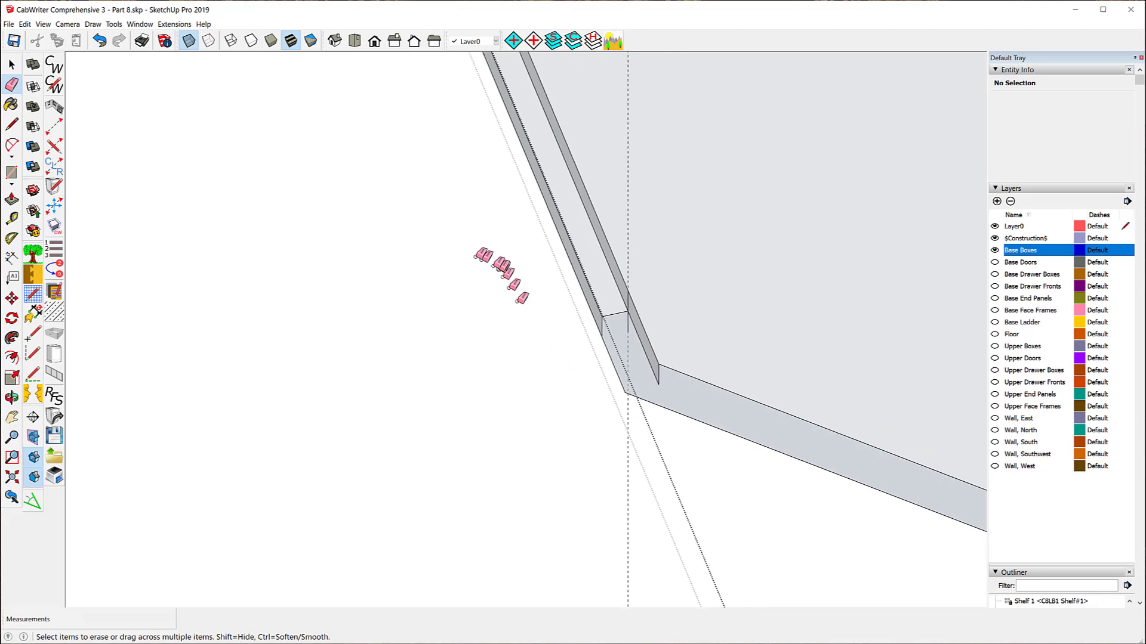
Step: Draw a 3/8" vertical line from the lower front corner of the rabbet down to the bottom edge of the top
mouse_move(462, 384)
middle_down()
mouse_move(502, 348)
mouse_move(543, 263)
mouse_move(637, 222)
mouse_move(672, 220)
mouse_move(670, 238)
middle_up()
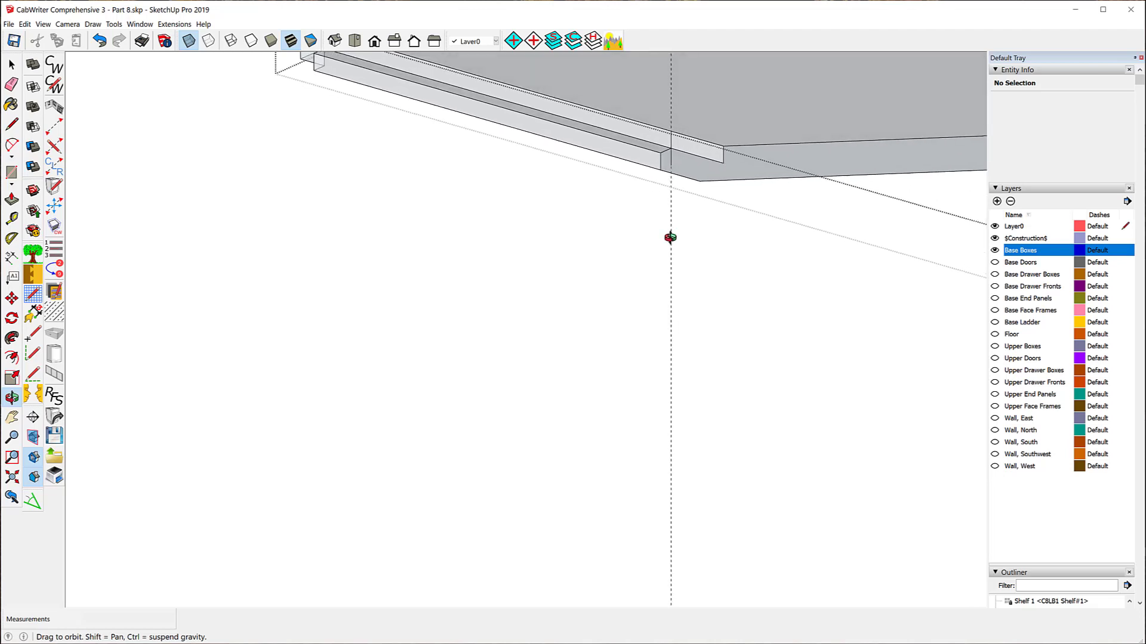
click(11, 124)
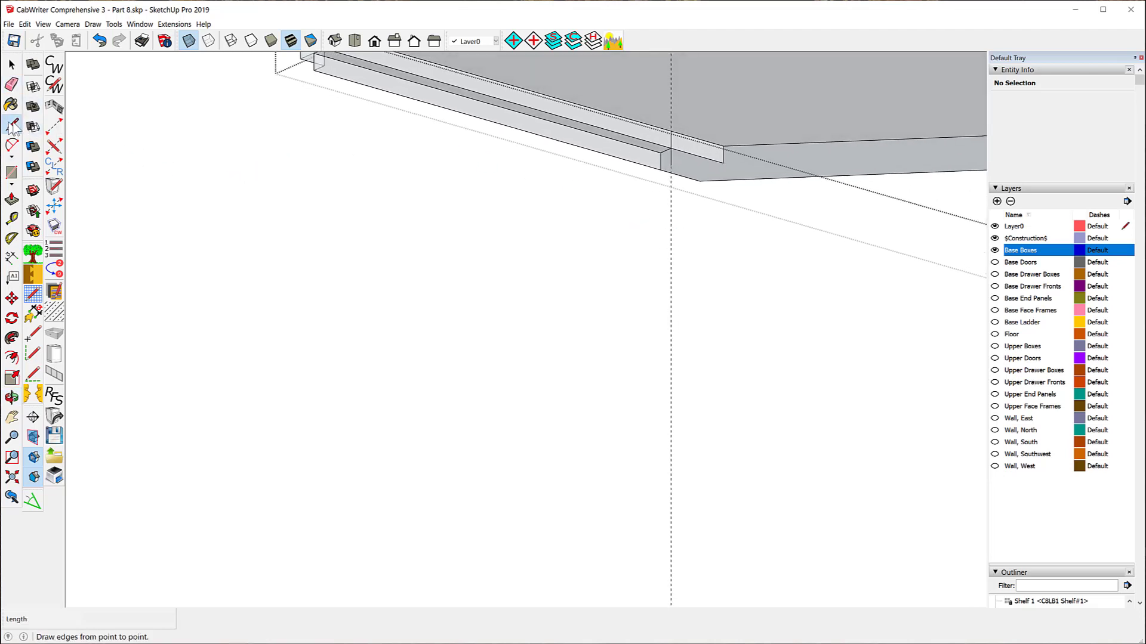
click(723, 162)
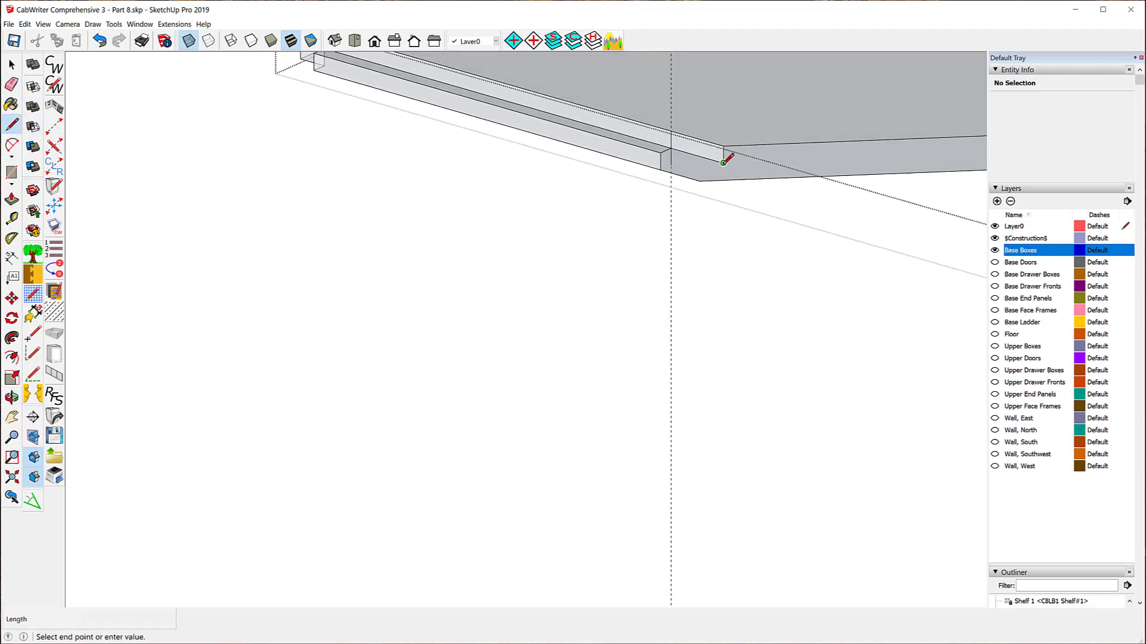
click(723, 180)
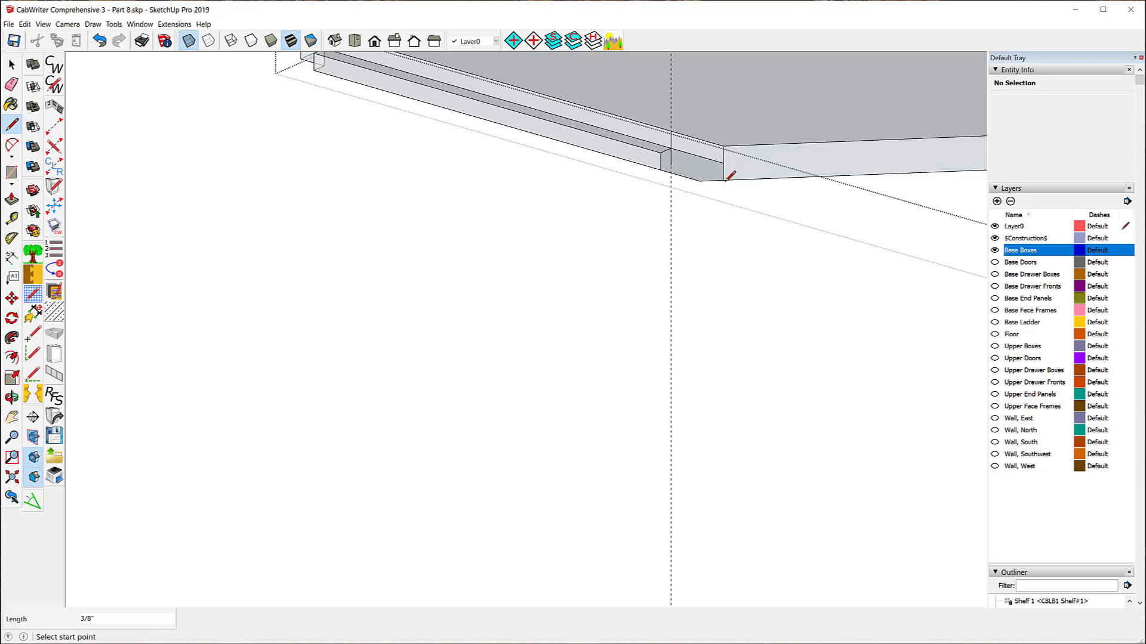
Step: Draw a 1 3/8" line along the shoulder's bottom from the cut to the front corner, and an 11/32" line across the tongue's lower end
click(671, 165)
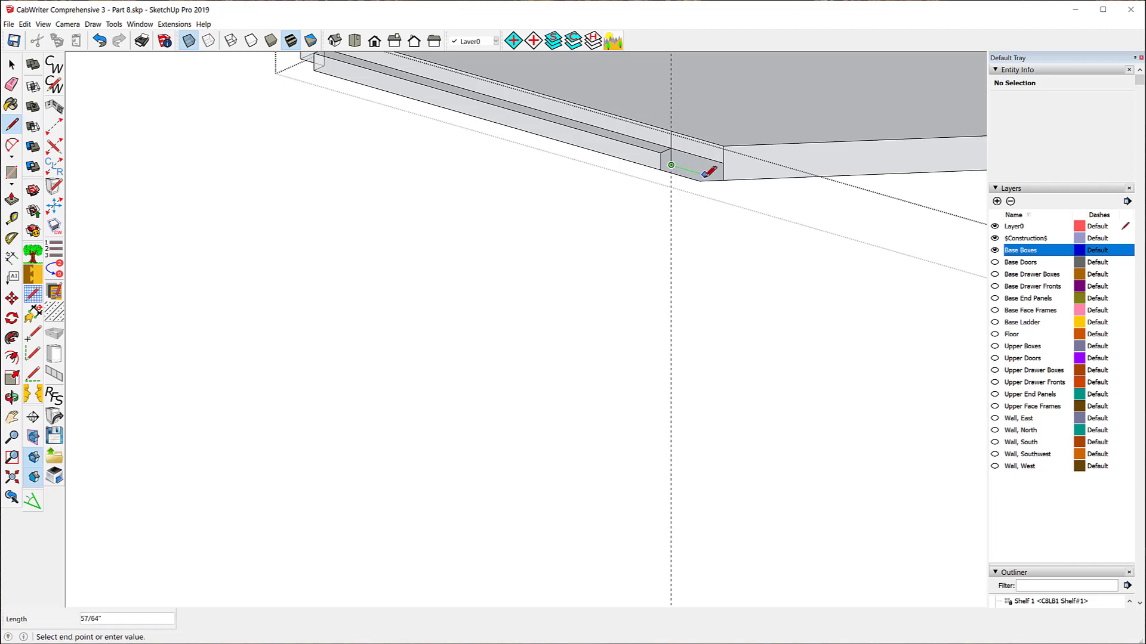
click(723, 178)
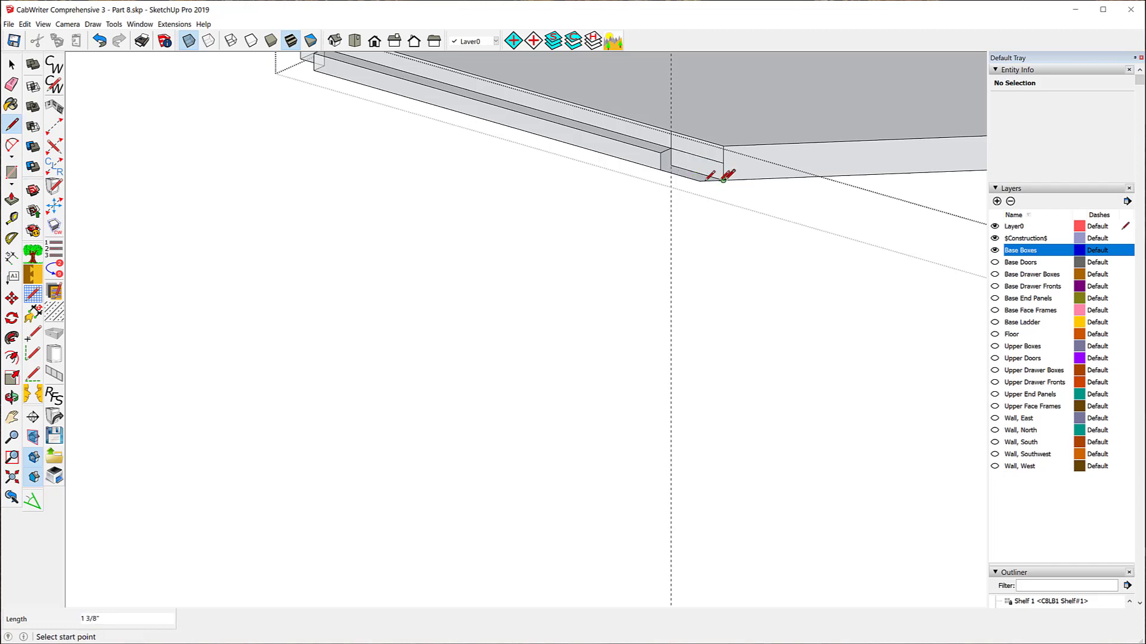
click(671, 165)
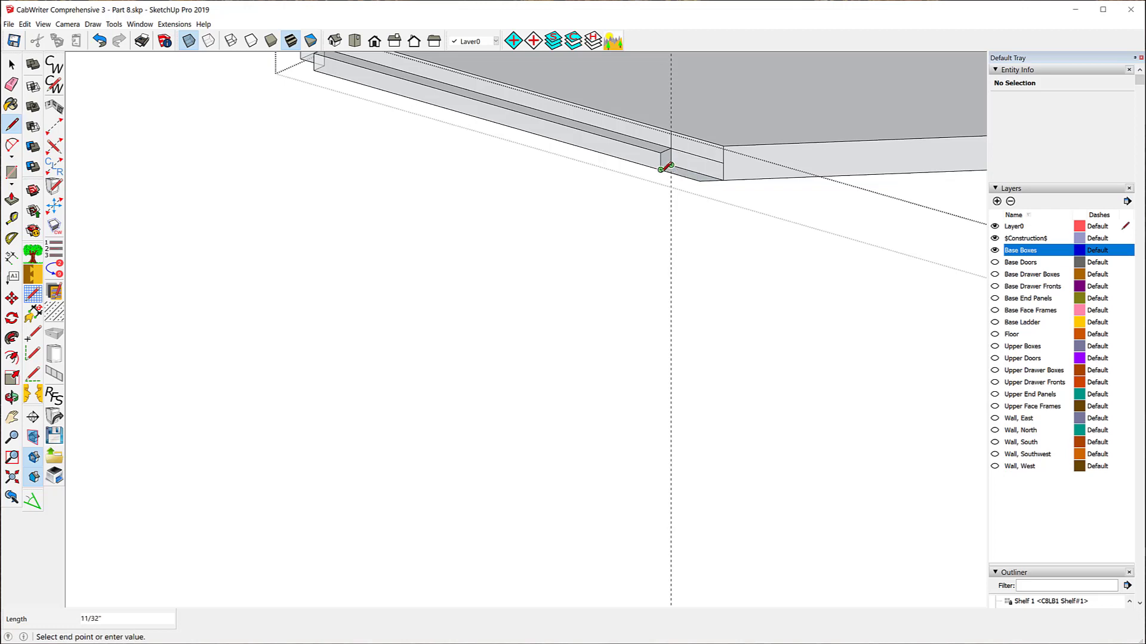
click(662, 170)
Step: Turn off X-ray display and erase the leftover bottom and shoulder edges in front of the shortened tongue
middle_drag(667, 228, 597, 5)
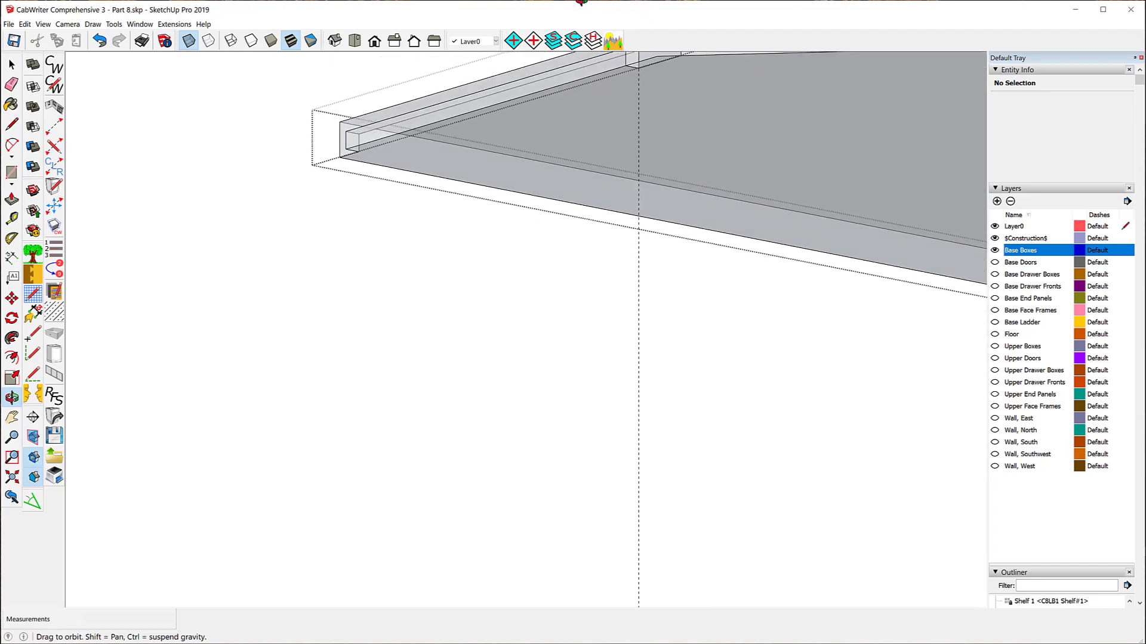
click(189, 42)
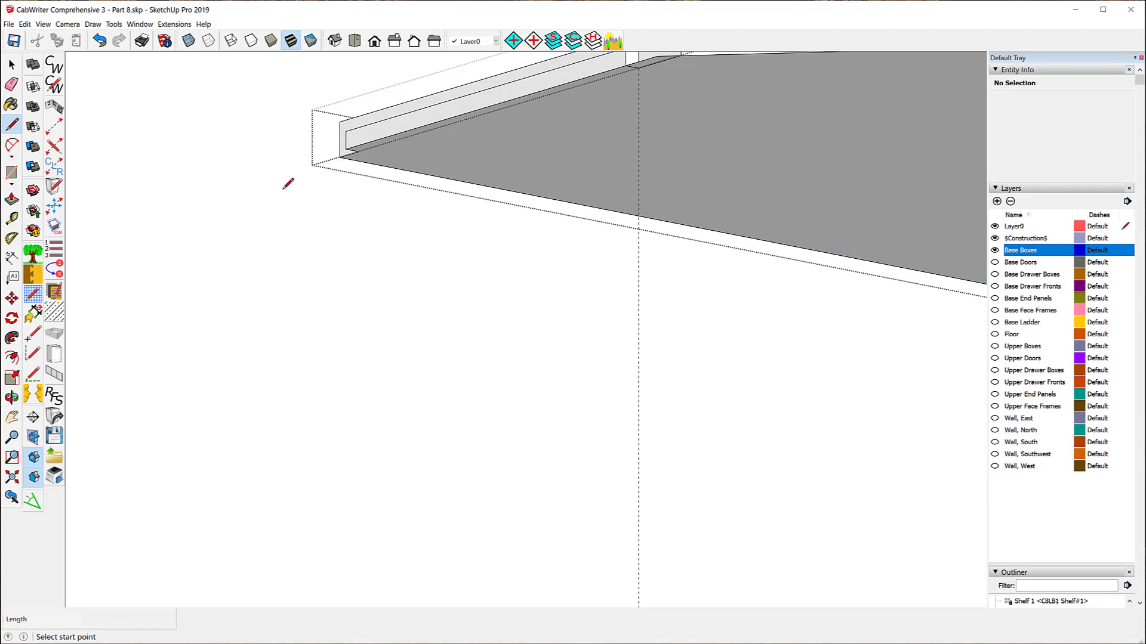
middle_drag(289, 179, 235, 409)
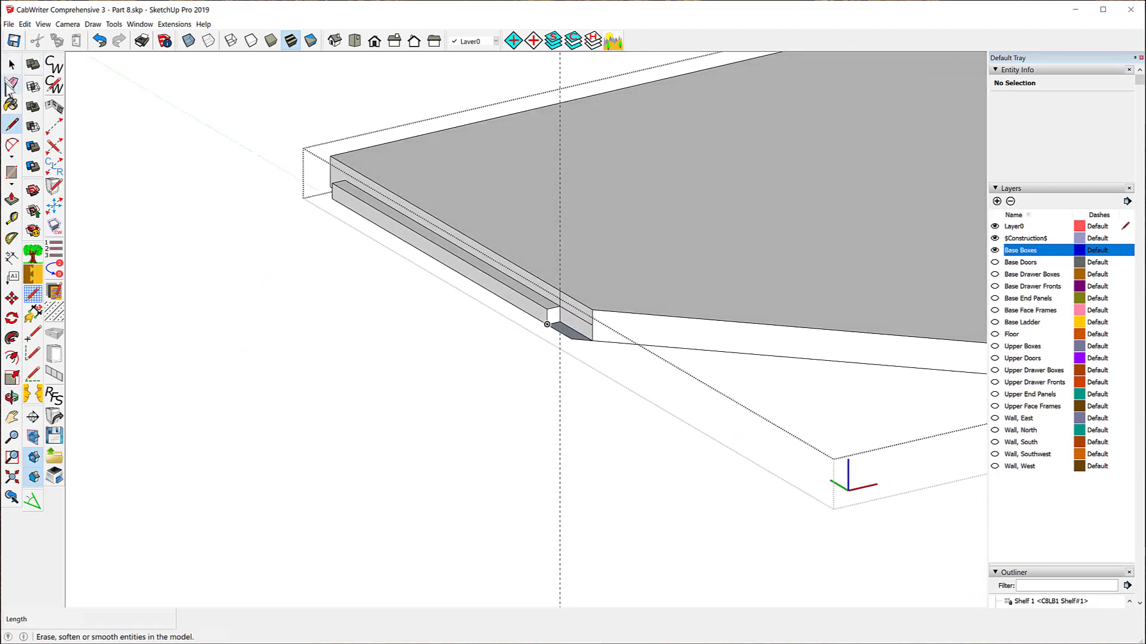
click(11, 85)
scroll(639, 399, up, 3)
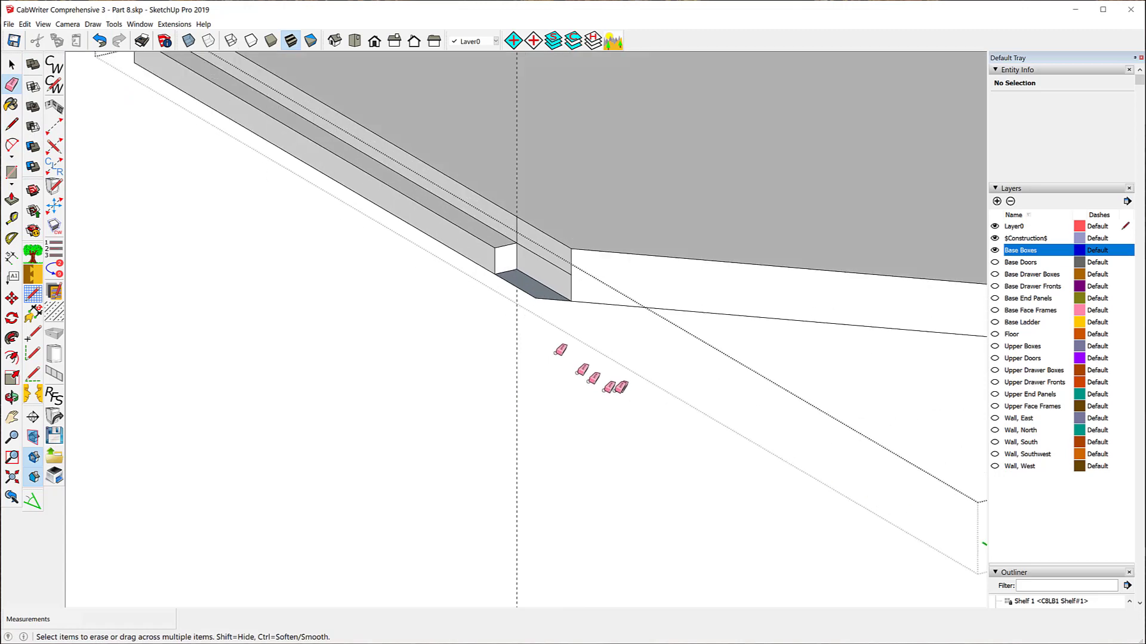
click(540, 295)
click(538, 265)
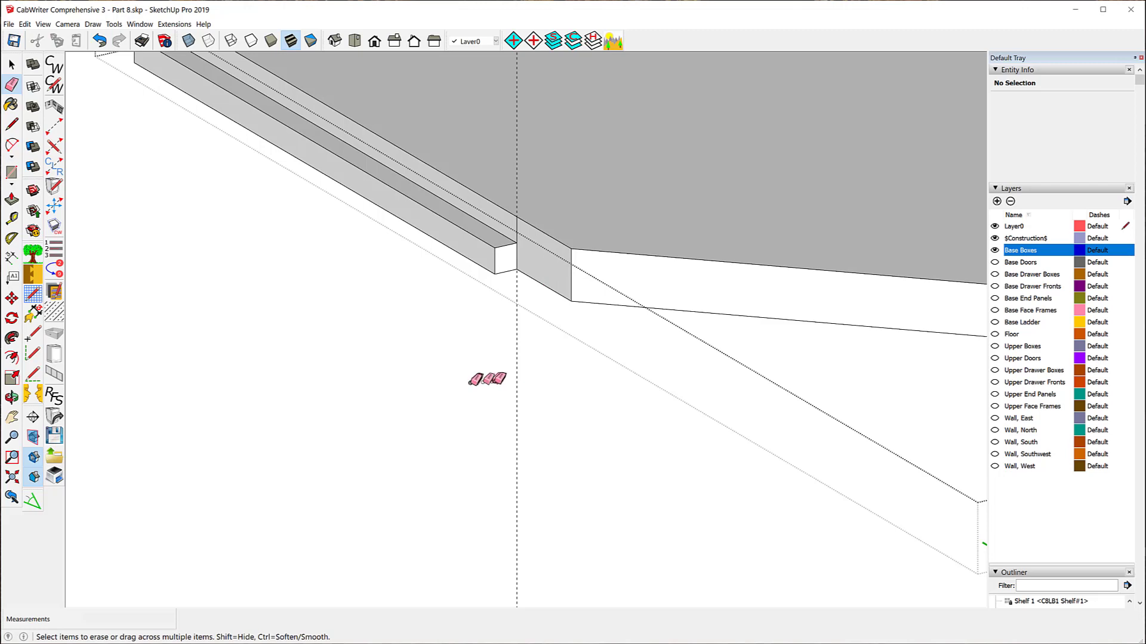
Step: Erase the vertical guide and the leftover vertical line above the tongue's new front end
middle_drag(486, 379, 491, 167)
scroll(498, 145, down, 2)
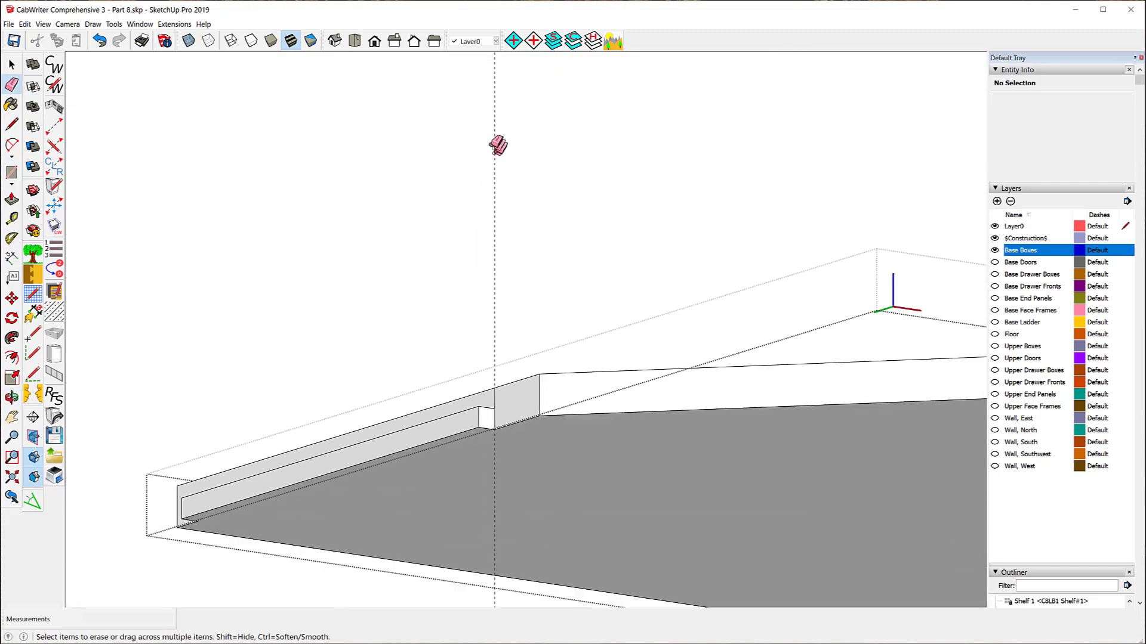
mouse_move(516, 439)
middle_down()
mouse_move(510, 164)
mouse_move(525, 473)
mouse_move(516, 595)
middle_up()
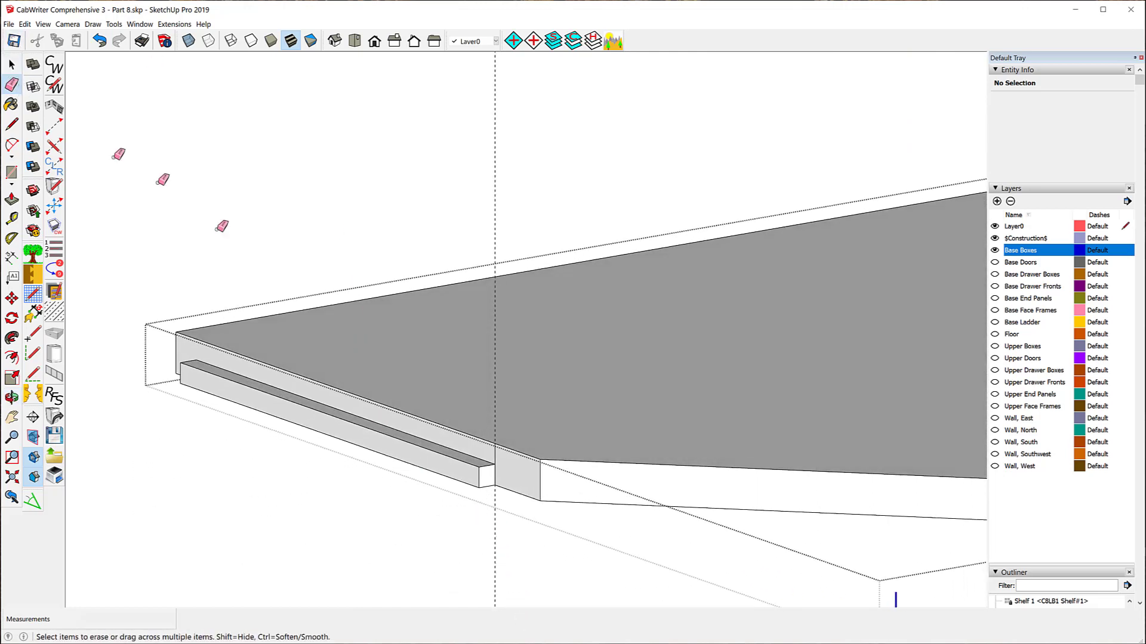
scroll(525, 483, up, 5)
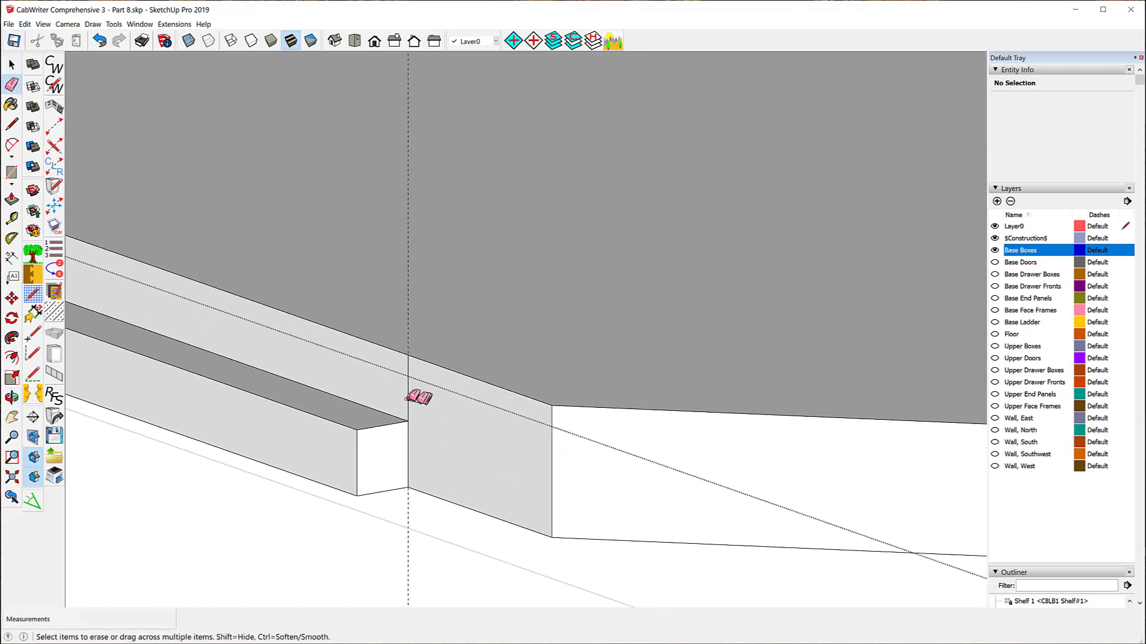
click(408, 398)
scroll(403, 74, down, 2)
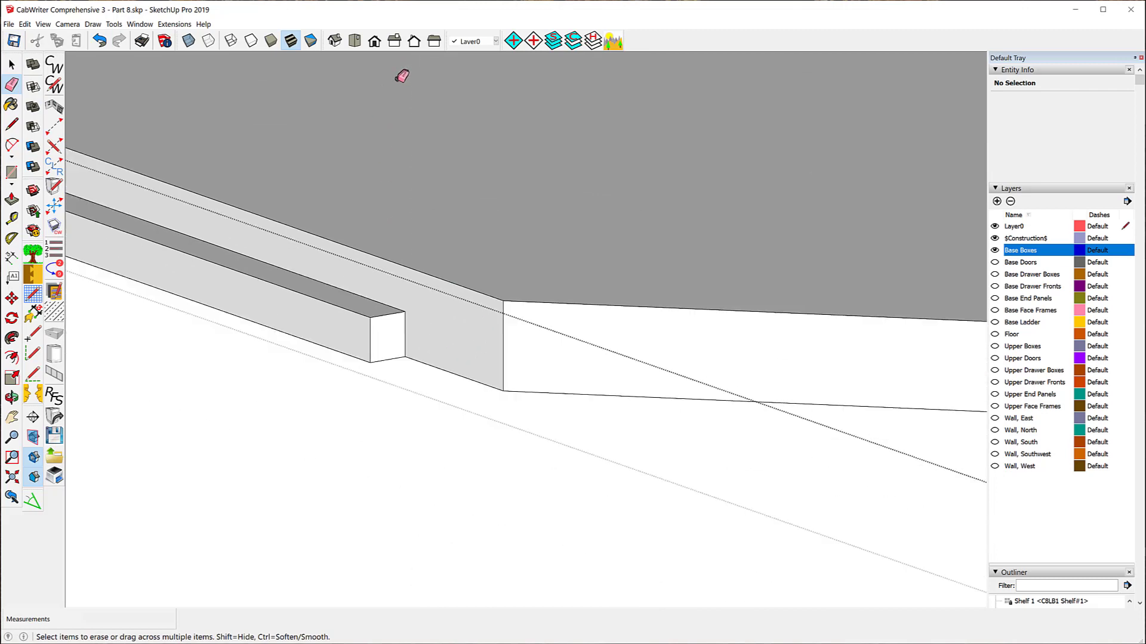
scroll(401, 76, down, 2)
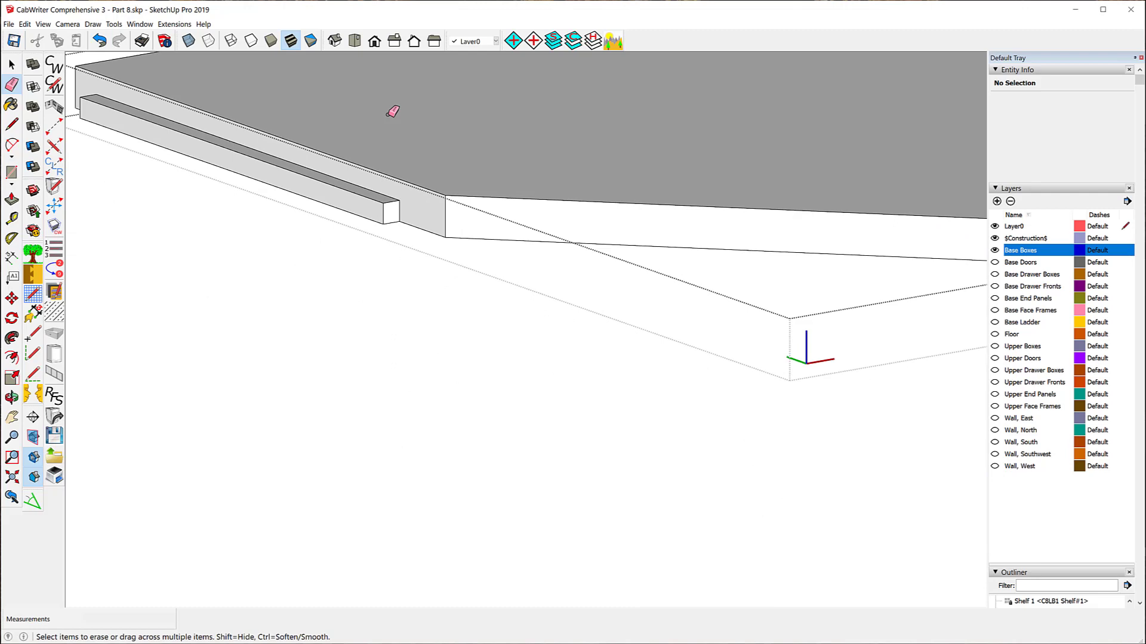
Step: Exit the Top component's editing mode and bring the whole corner cabinet into view
click(12, 66)
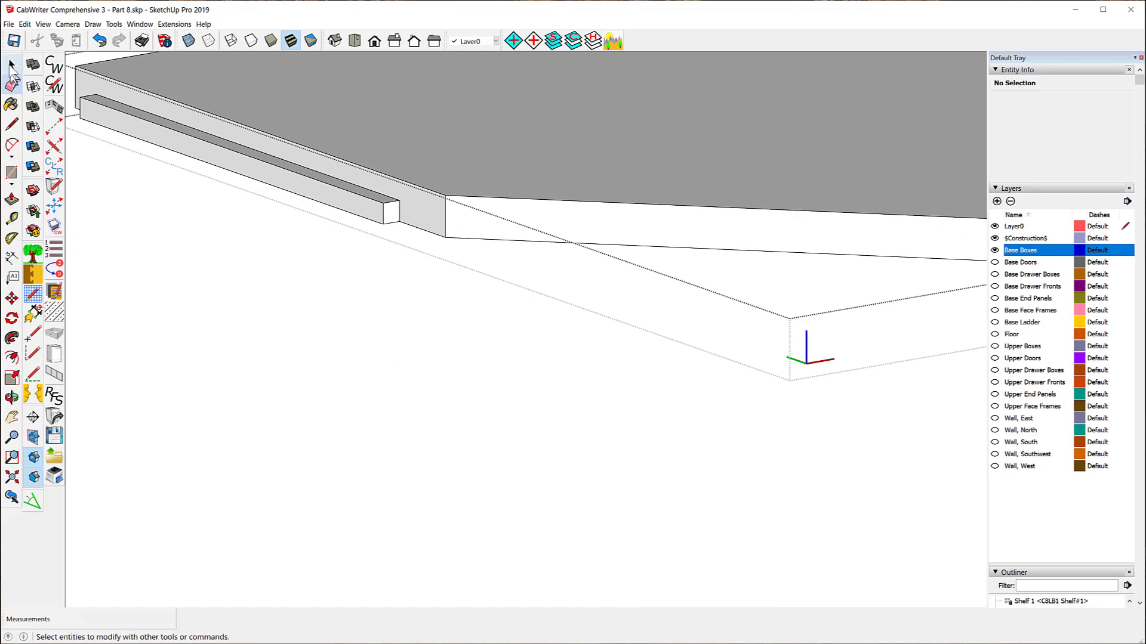
scroll(328, 288, up, 5)
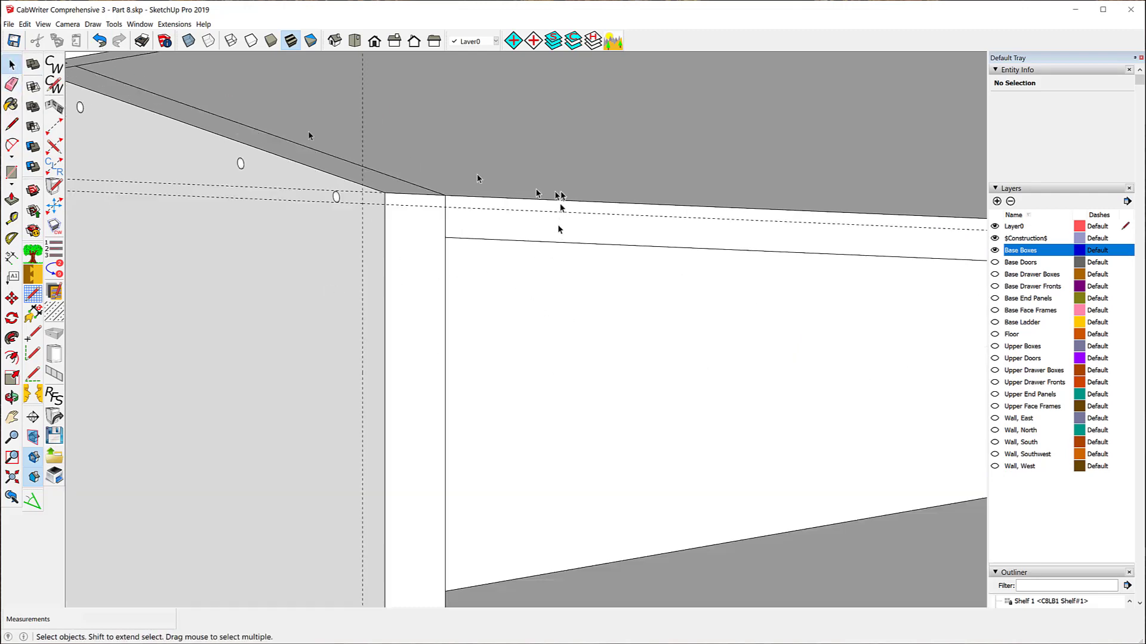
scroll(238, 111, down, 1)
scroll(241, 112, down, 4)
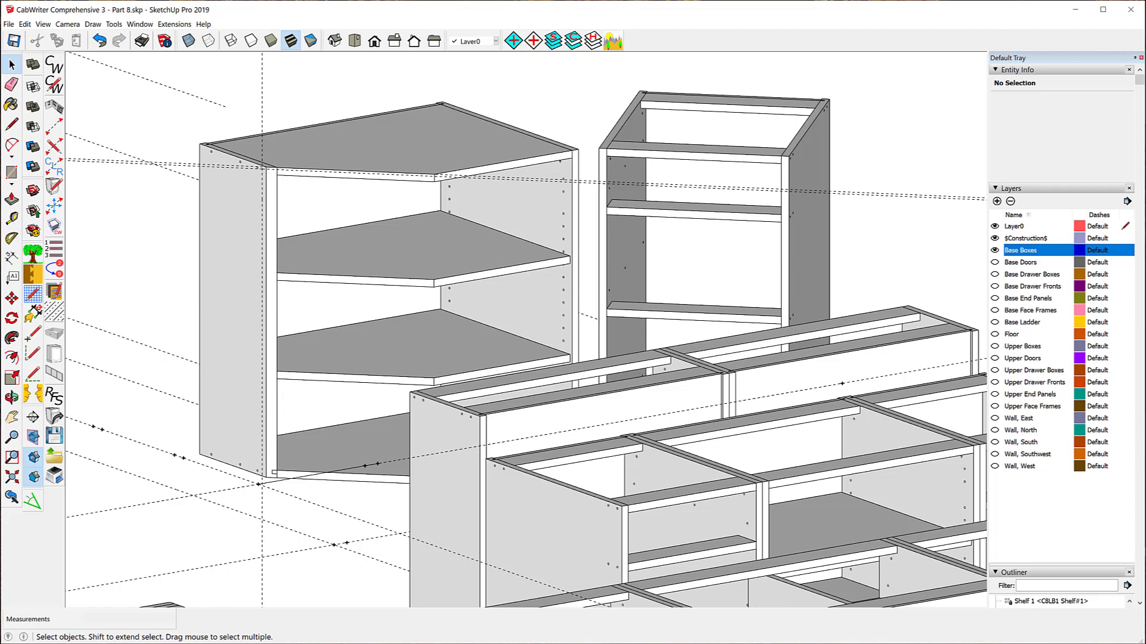
scroll(365, 213, up, 2)
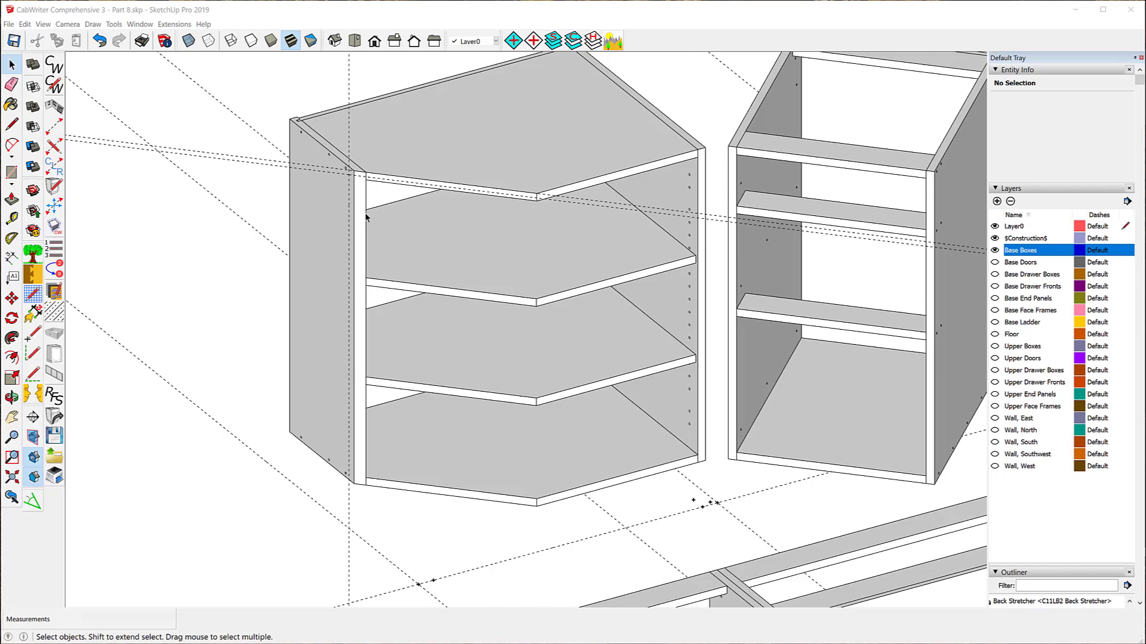
Step: Show the Base Doors, Base Drawer Boxes, Base Drawer Fronts, Base End Panels, Base Face Frames and Base Ladder layers
click(995, 262)
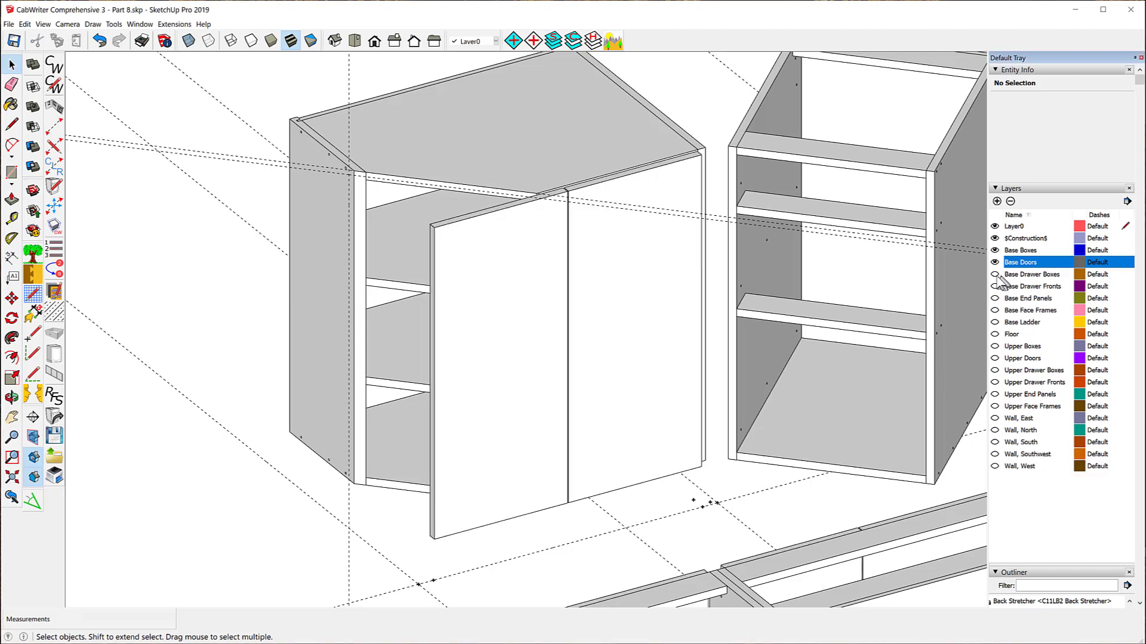
click(995, 275)
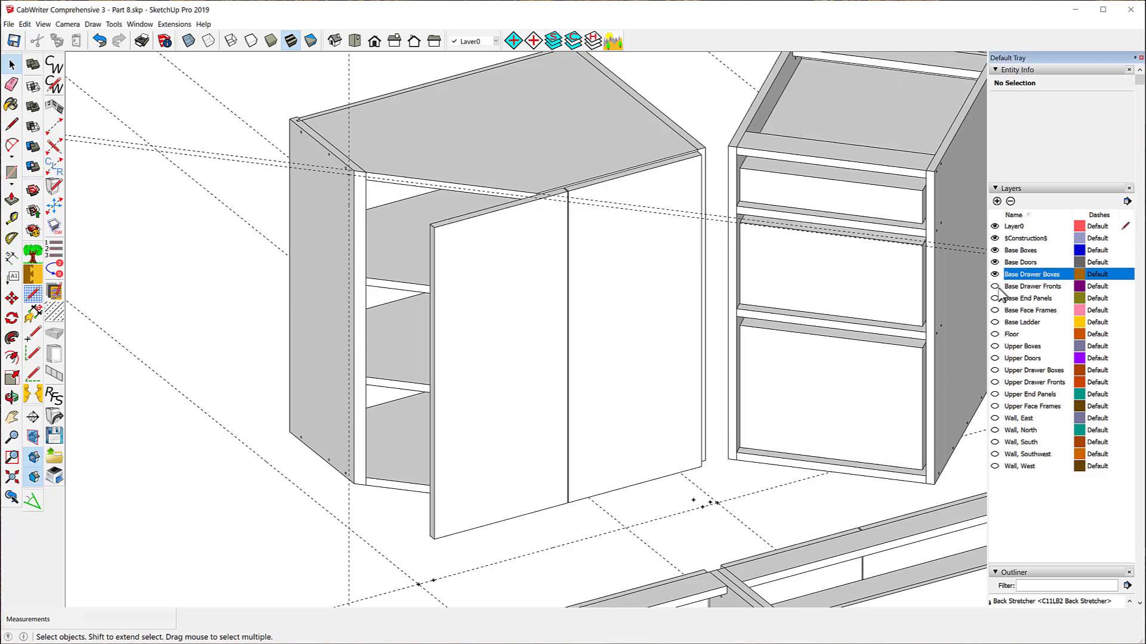
click(994, 286)
click(995, 298)
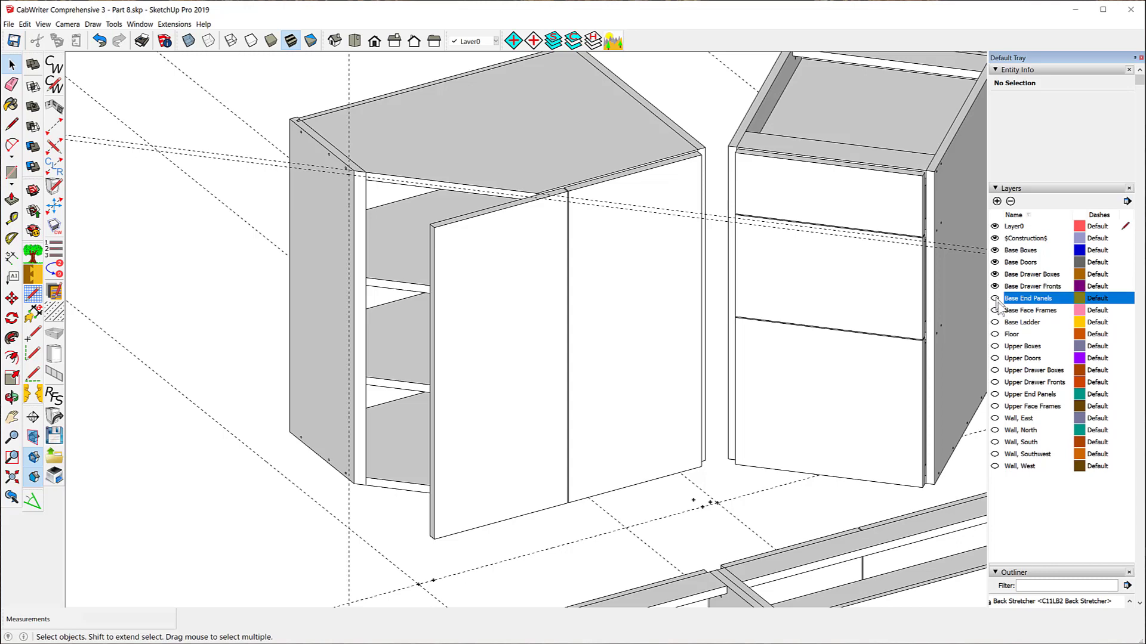
click(995, 311)
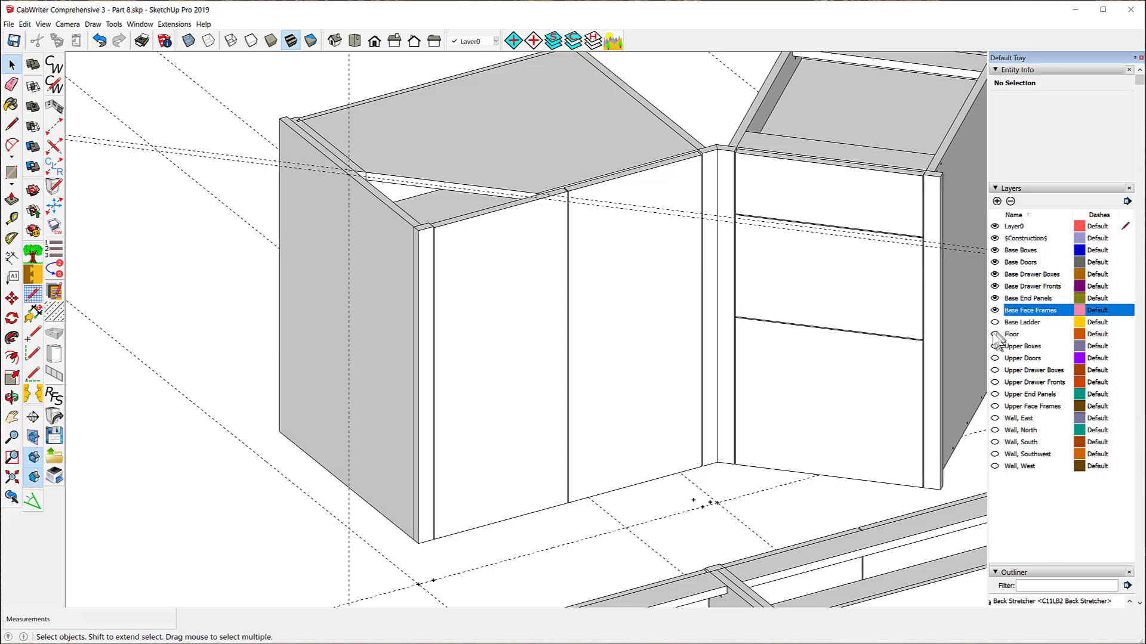
click(995, 322)
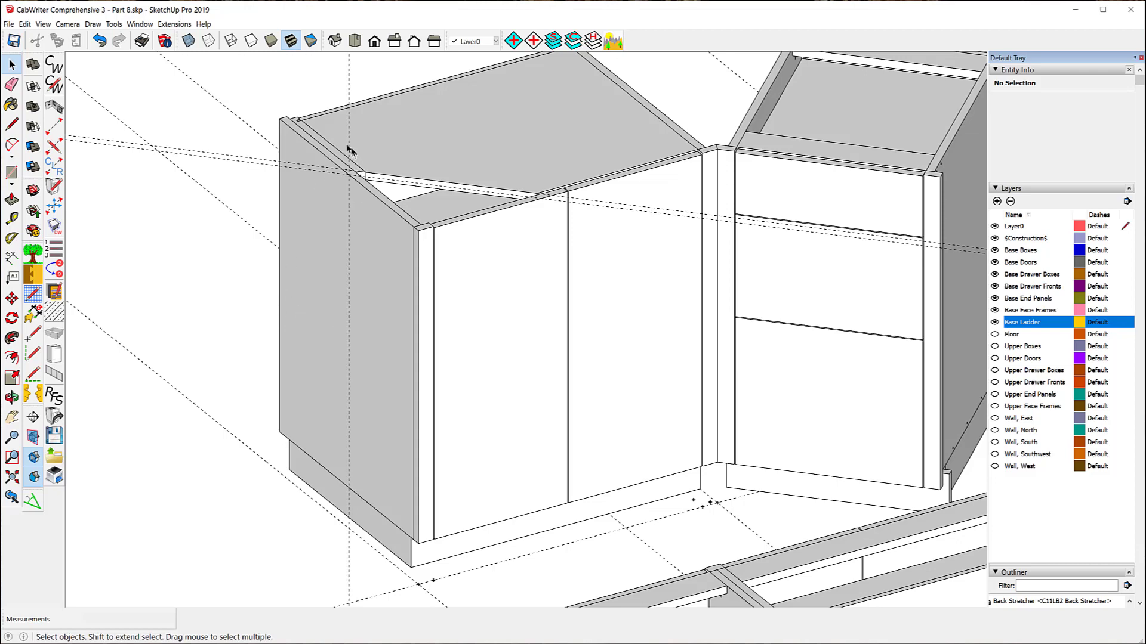
scroll(350, 151, up, 3)
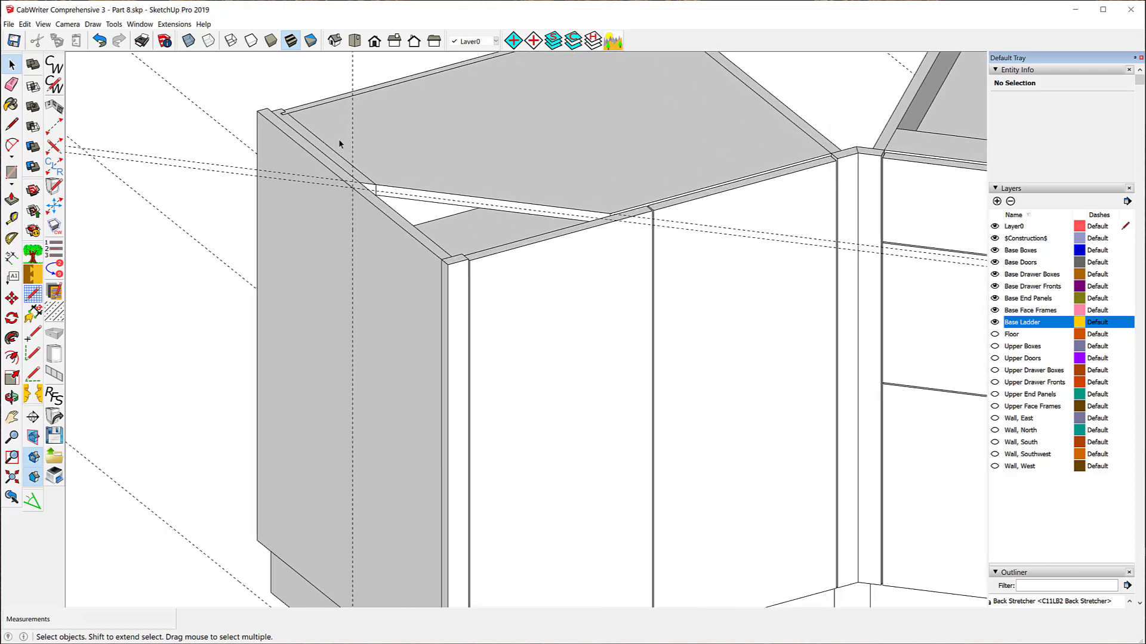
scroll(339, 143, up, 4)
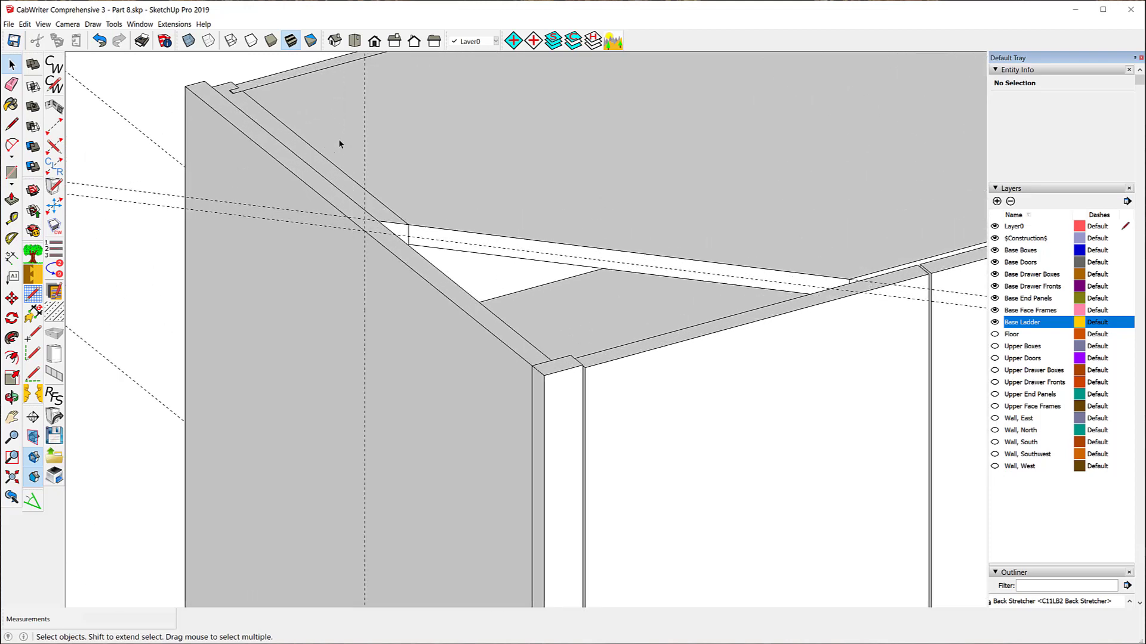
scroll(339, 144, up, 2)
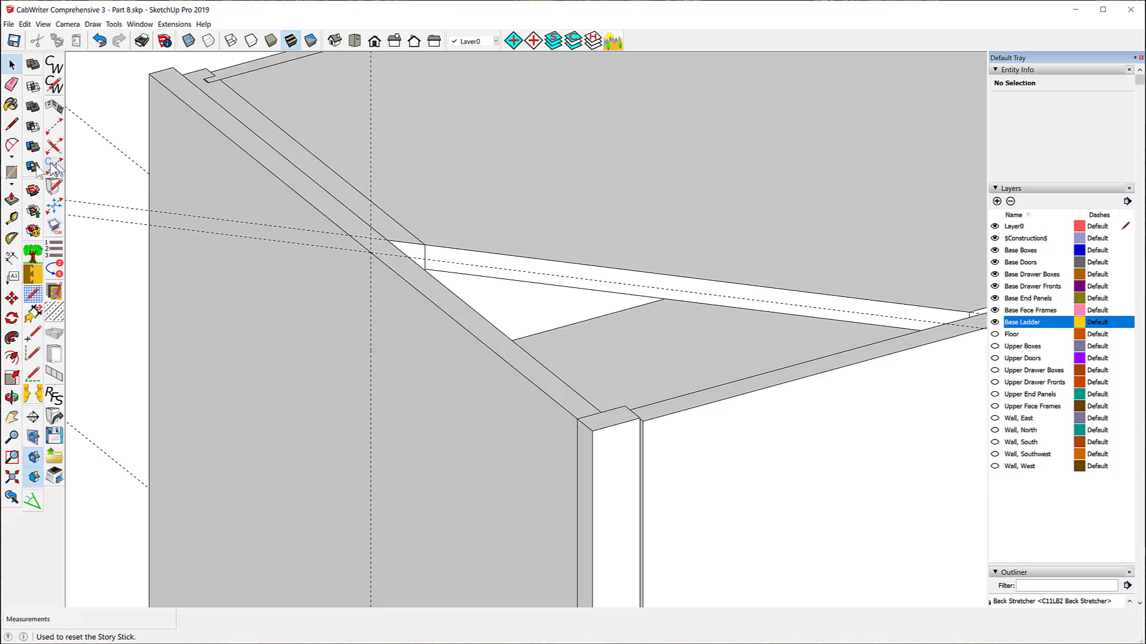
click(11, 219)
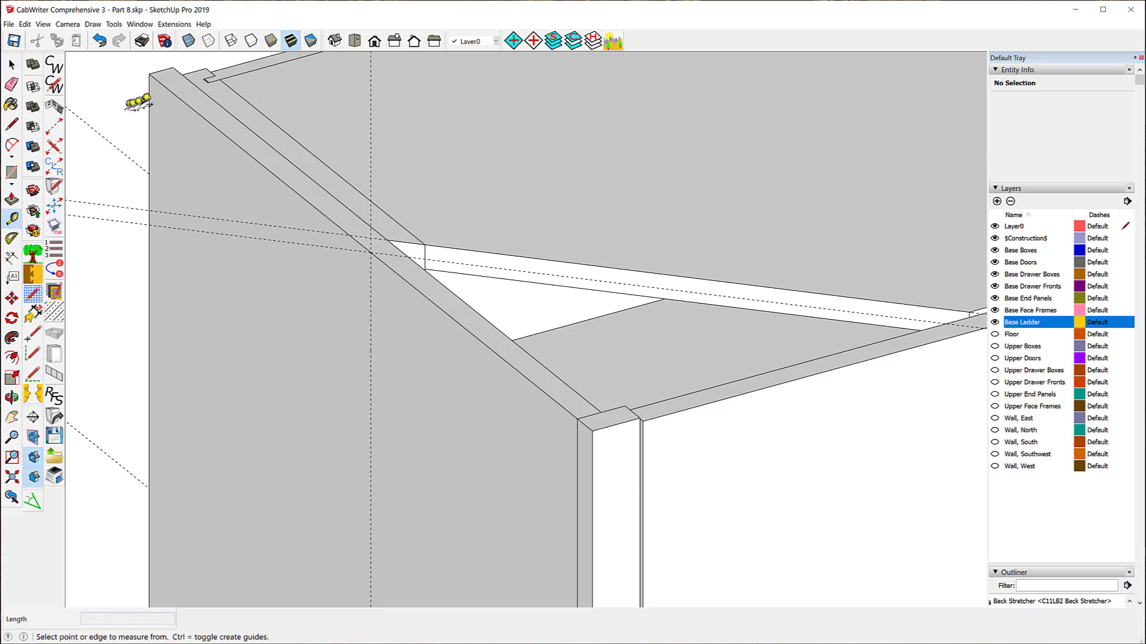
click(149, 100)
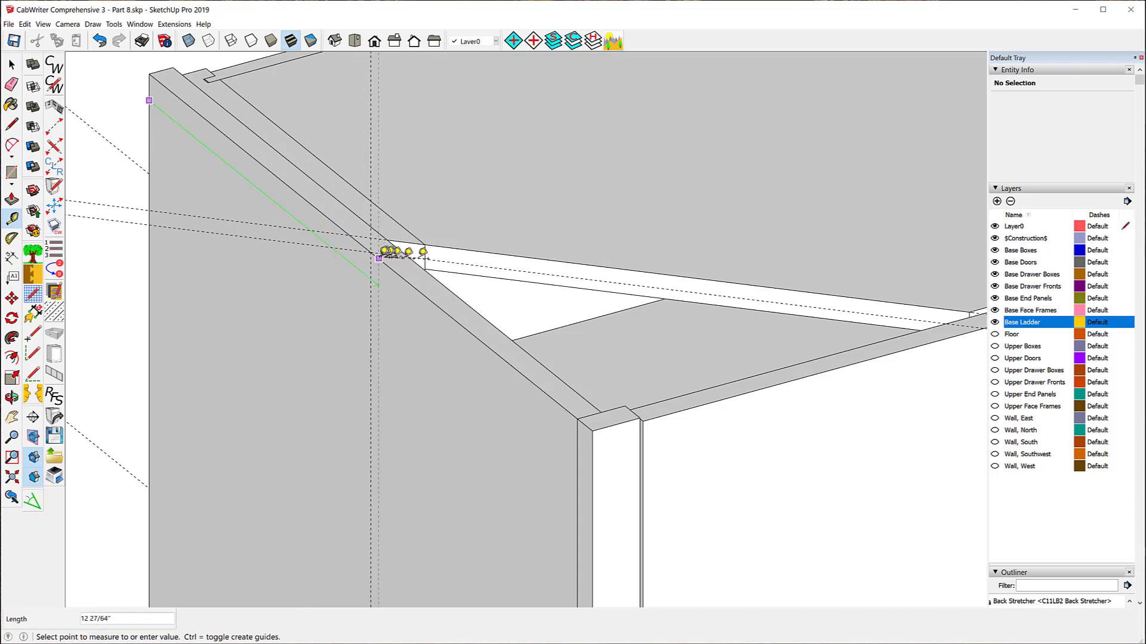
click(409, 250)
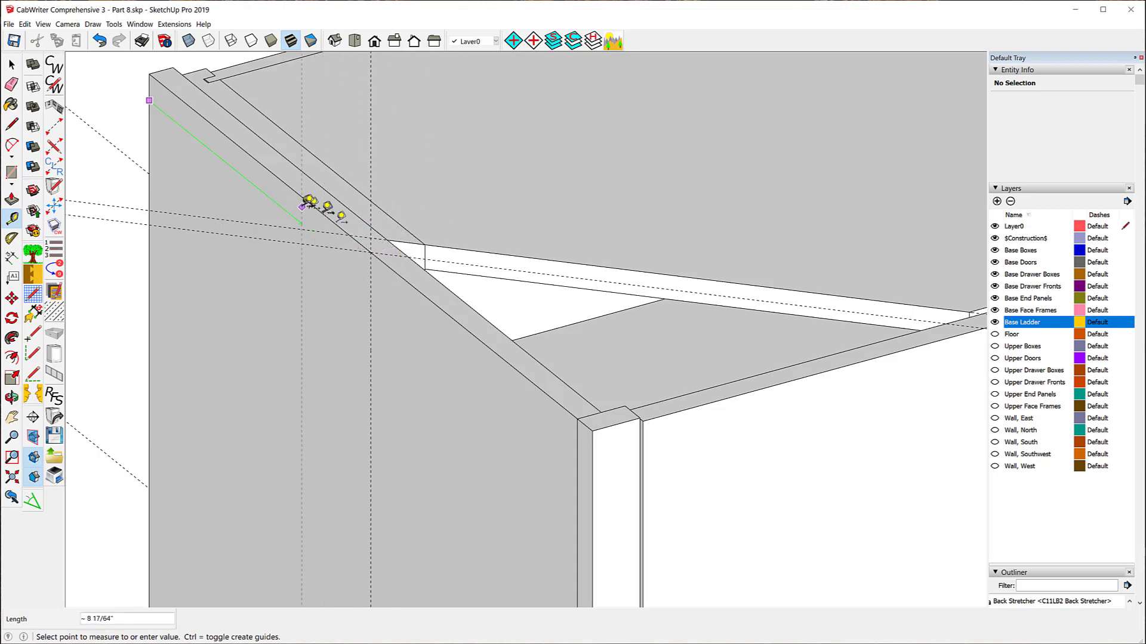
key(Escape)
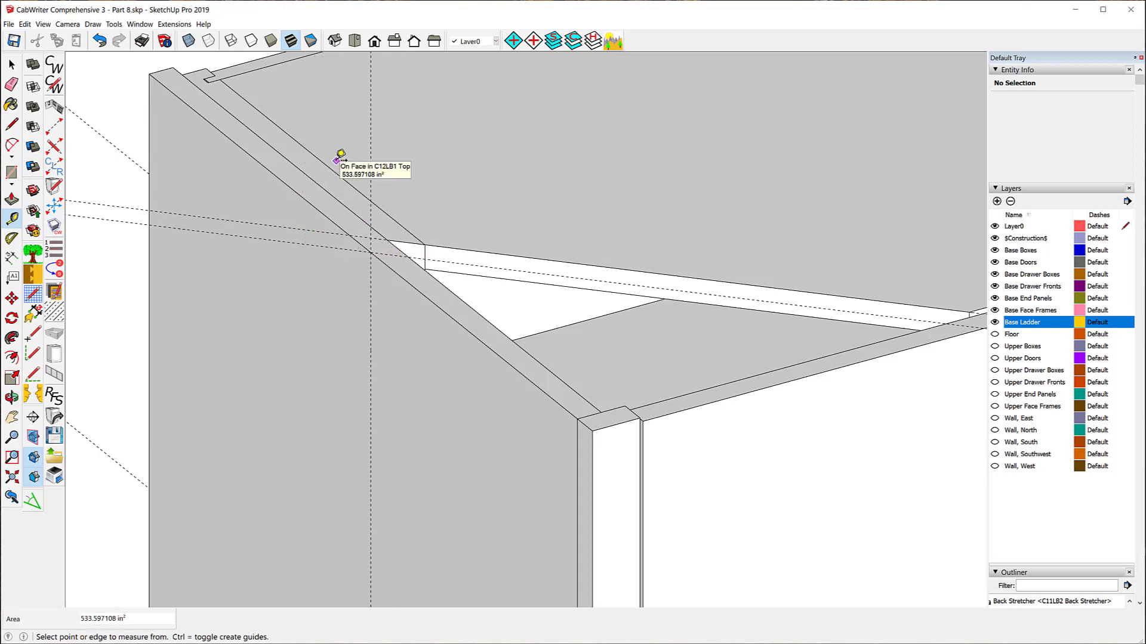
Step: Unlock the corner cabinet's Left End Sheet component and open it for editing
click(5, 65)
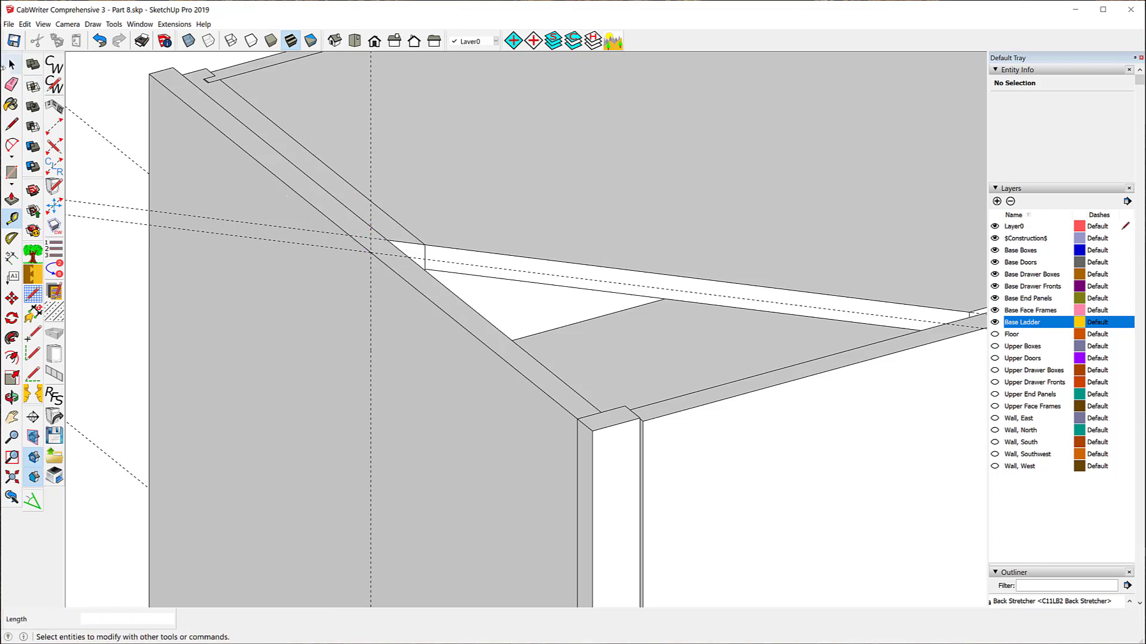
click(12, 67)
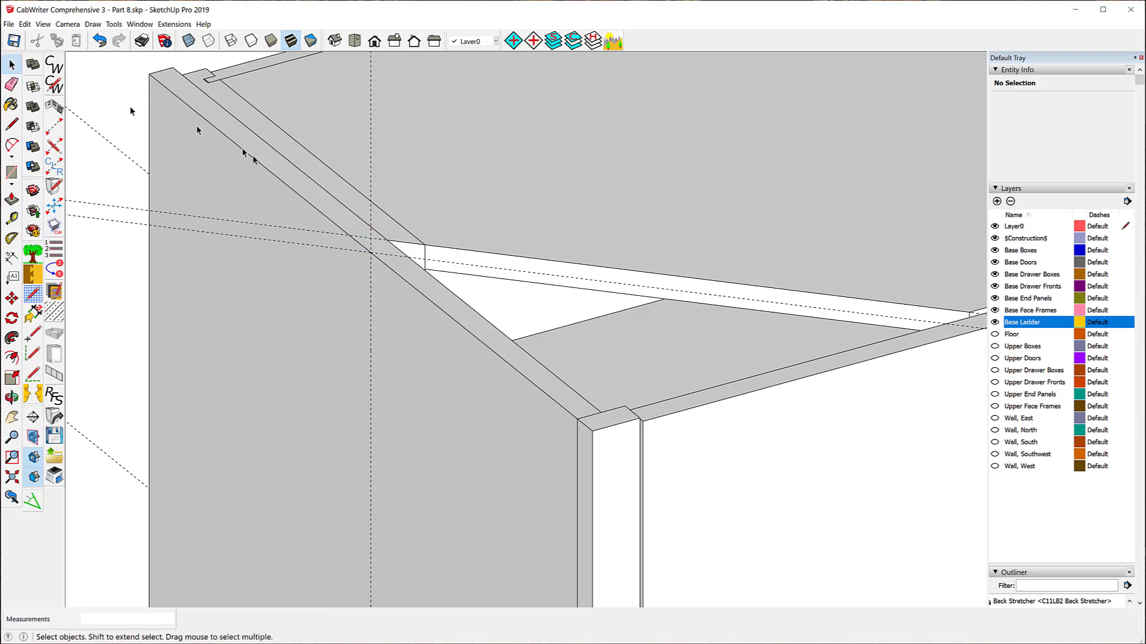
click(275, 189)
right_click(275, 187)
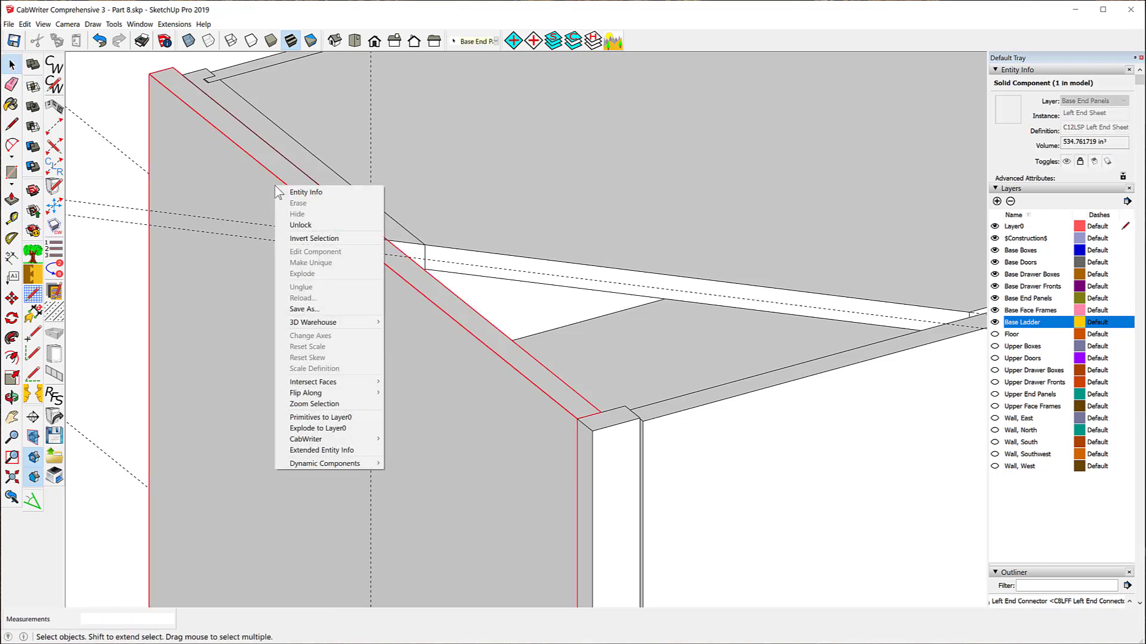
click(301, 226)
right_click(281, 223)
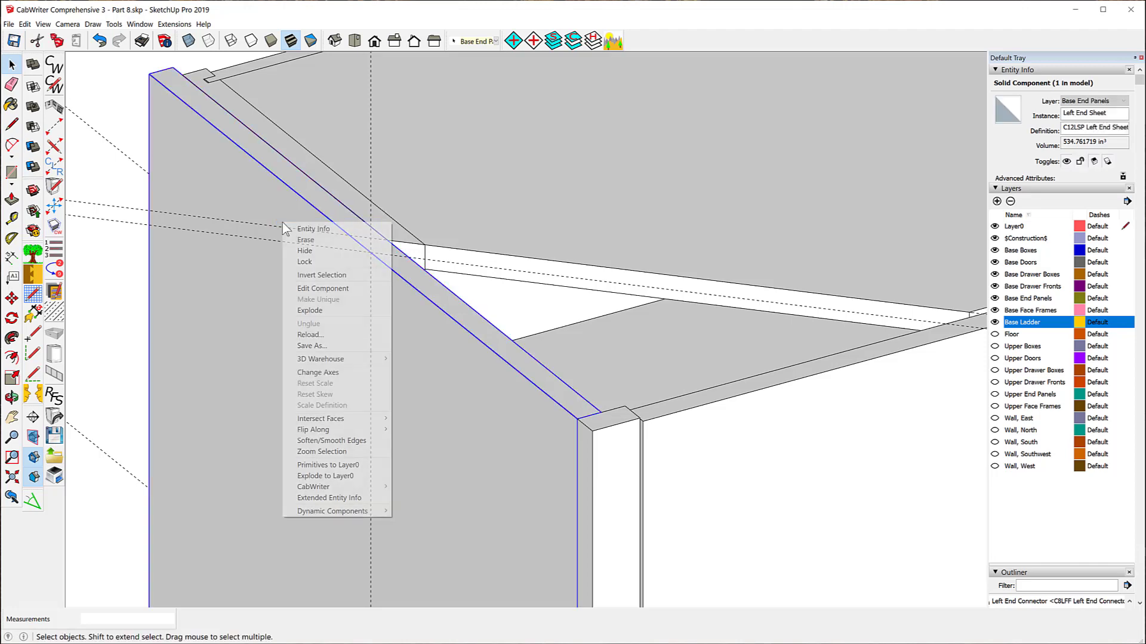
click(319, 289)
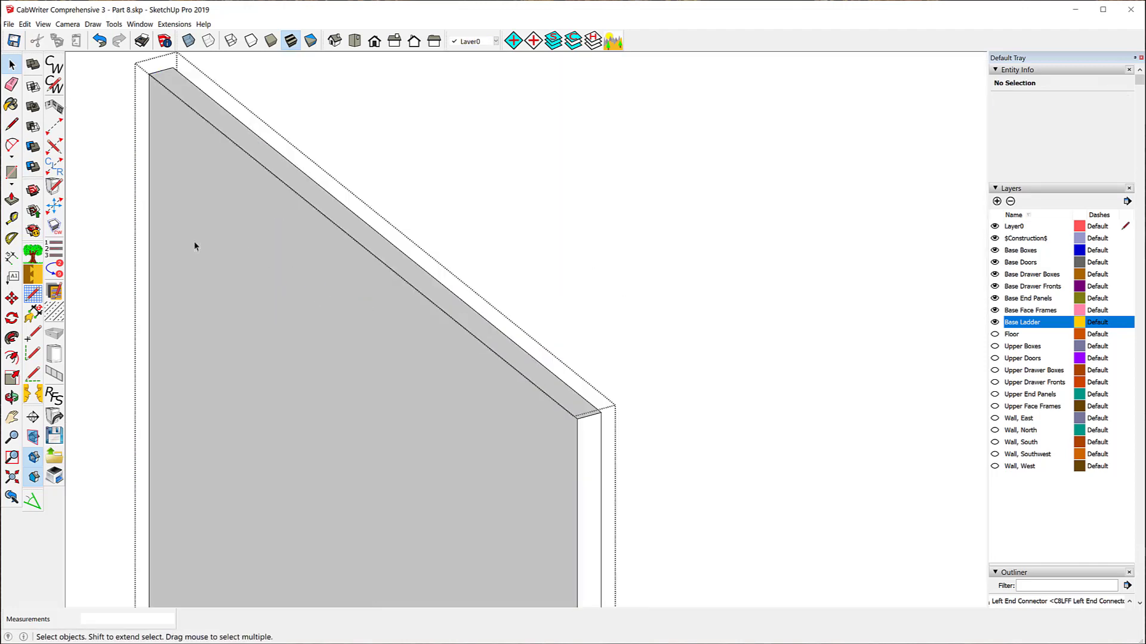
Step: Make the rest of the model visible while editing the end sheet component
click(43, 24)
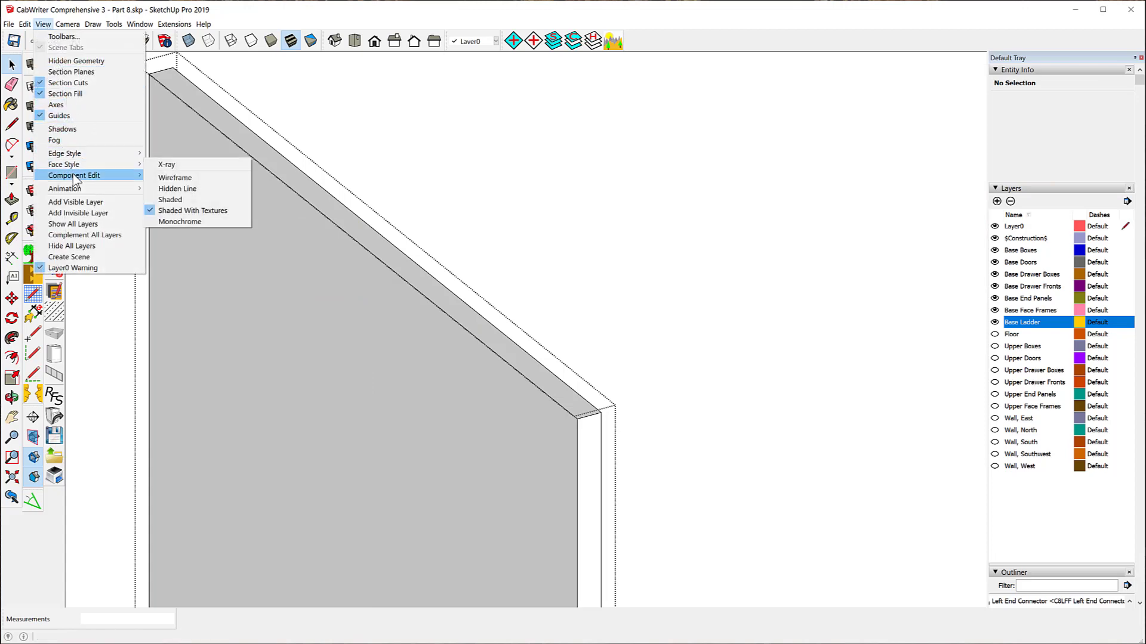
mouse_move(105, 177)
click(202, 175)
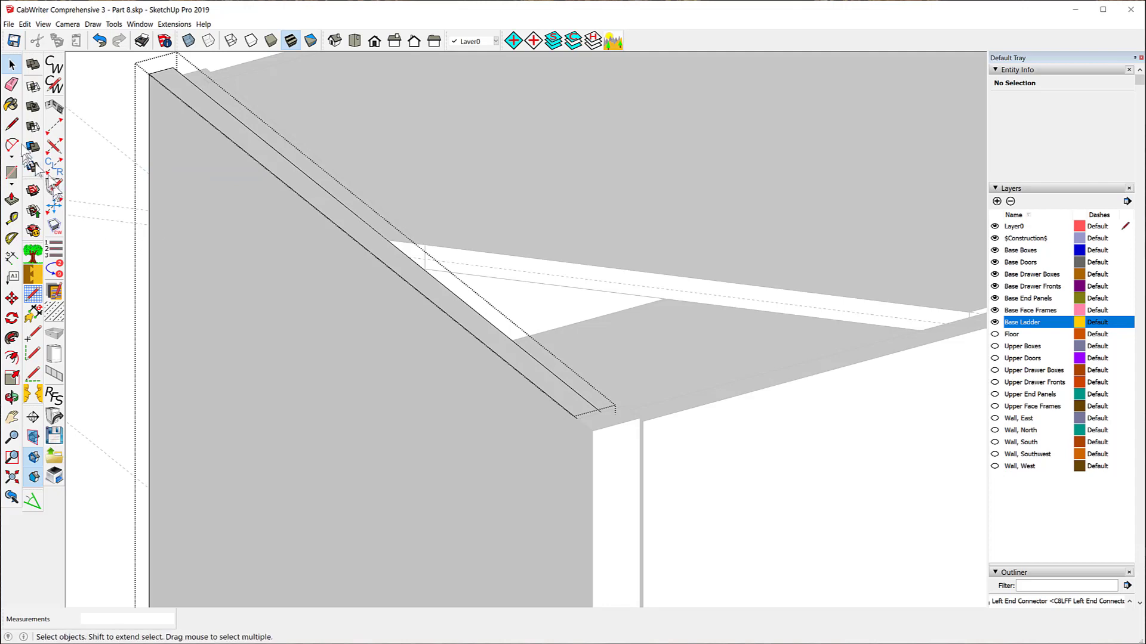
Step: Draw a line about 1 1/16" long across the end sheet's top from the cabinet's front corner to the outer edge, in line with the cabinet front
click(12, 124)
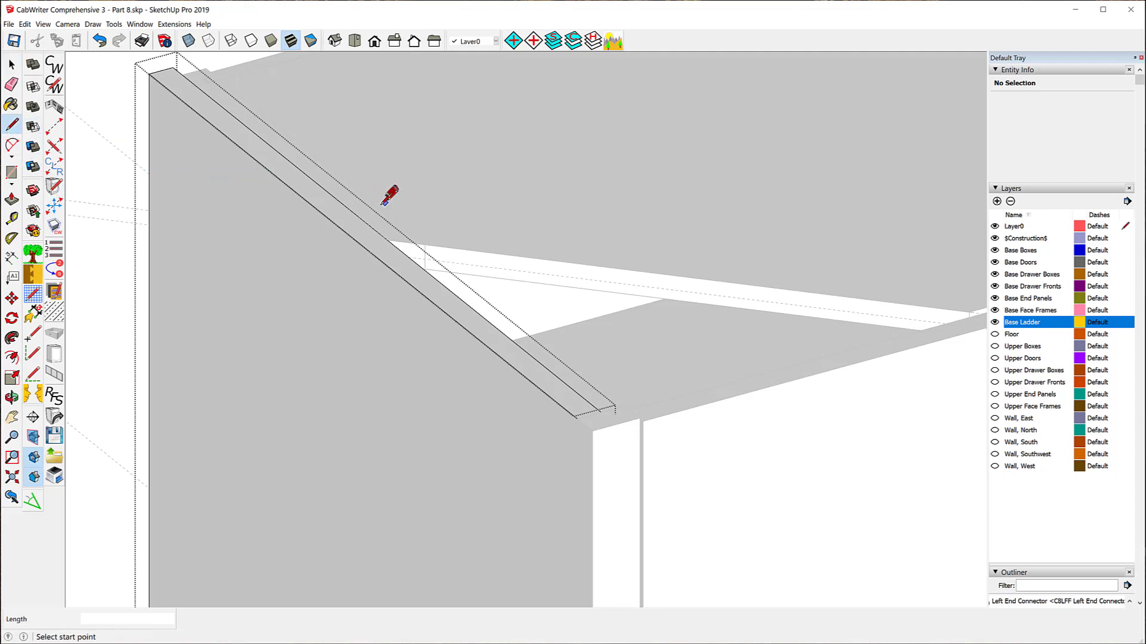
scroll(385, 203, up, 5)
scroll(385, 211, up, 2)
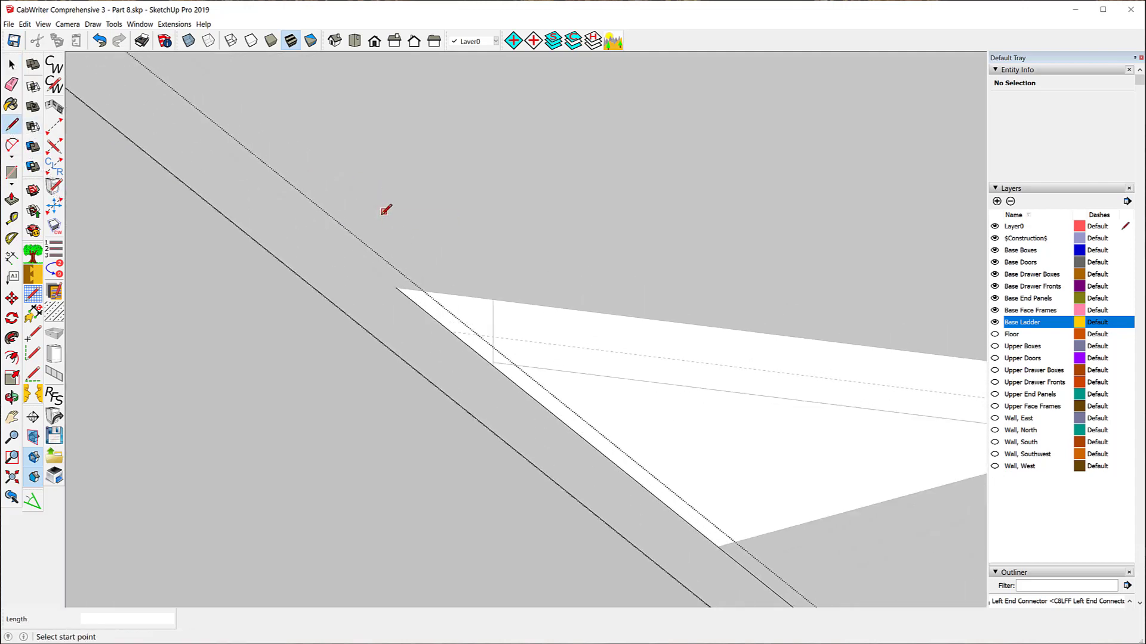
click(396, 287)
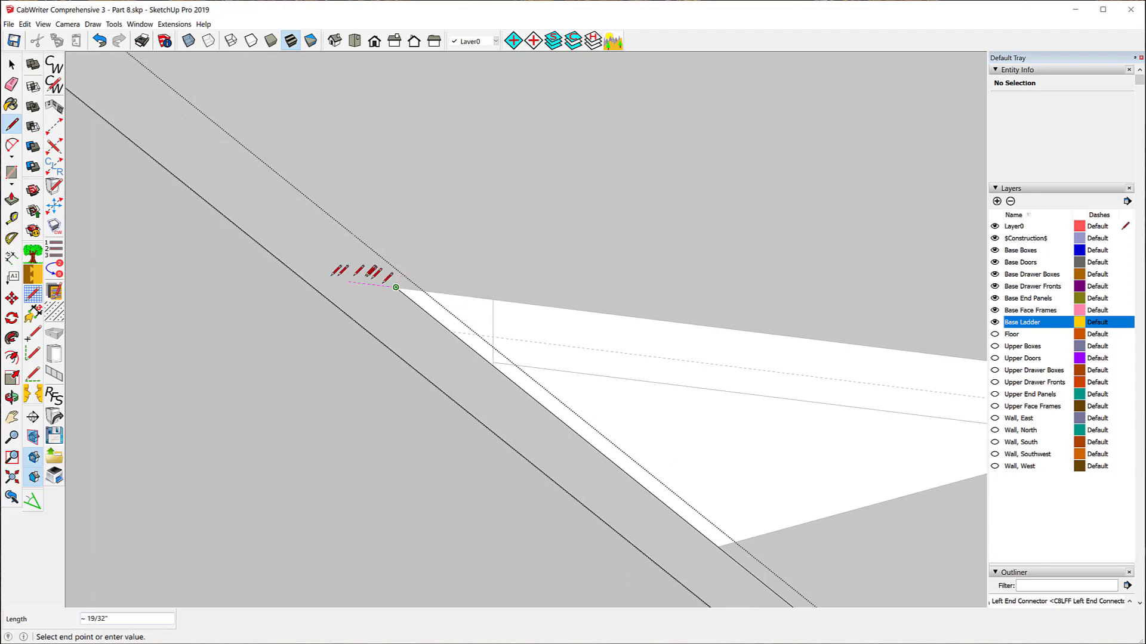
click(298, 275)
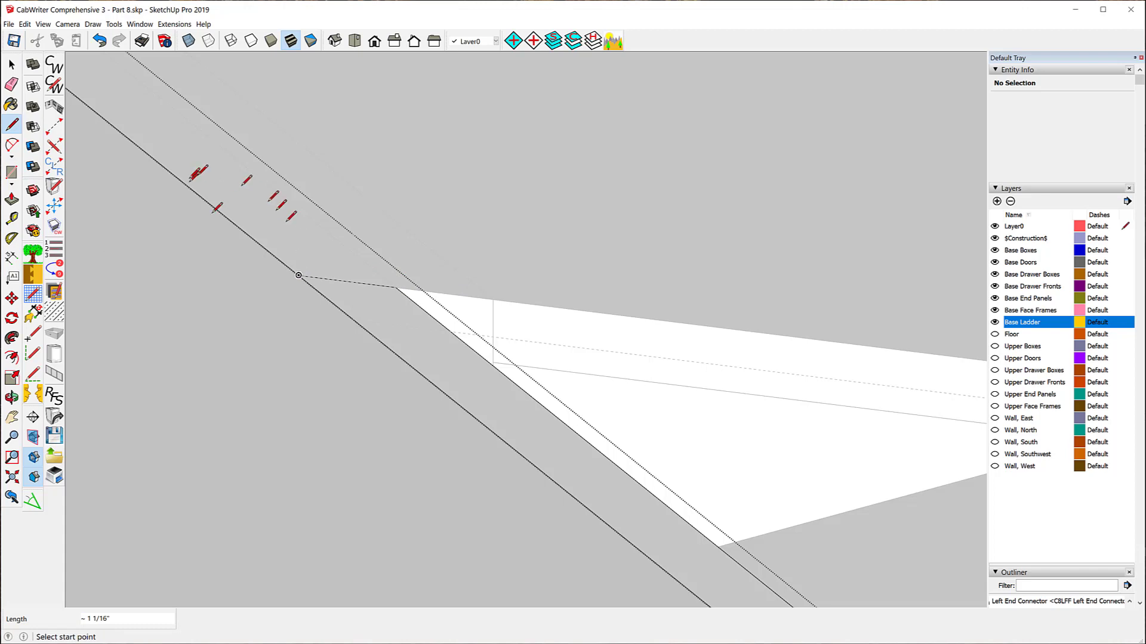
Step: Measure the angle between the end sheet's long edge and the new line with the Protractor
click(11, 238)
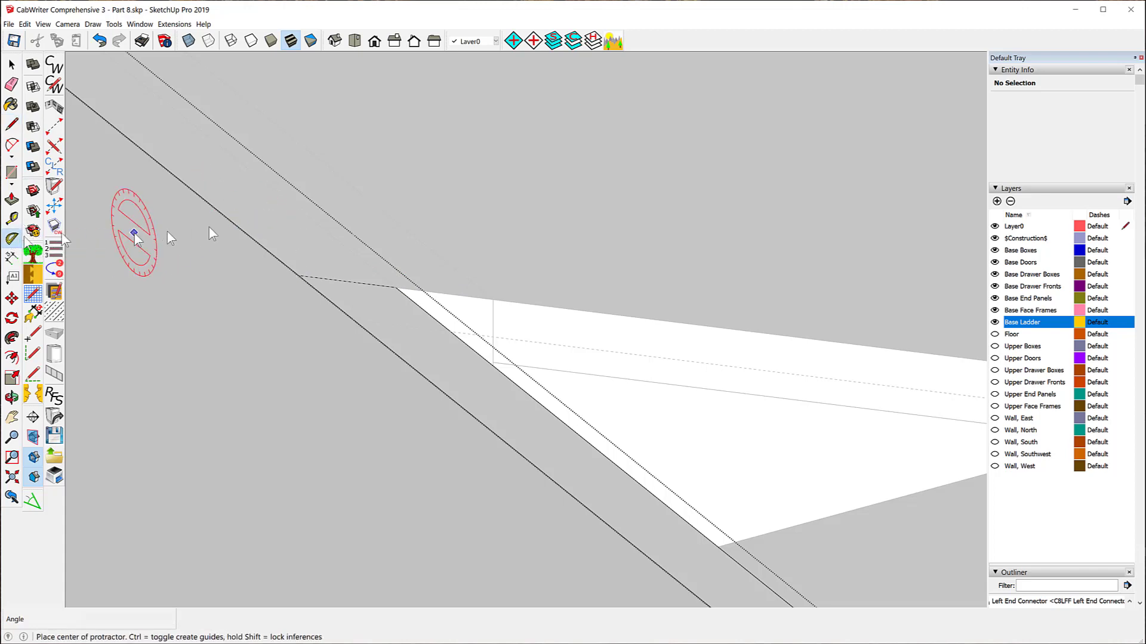
click(395, 288)
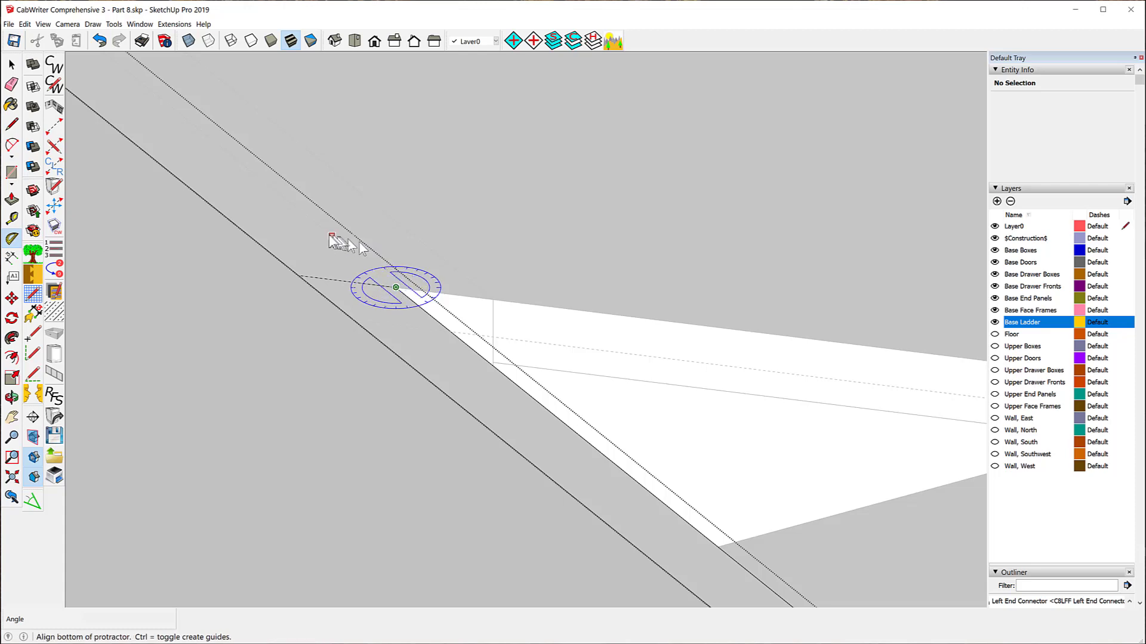
click(330, 237)
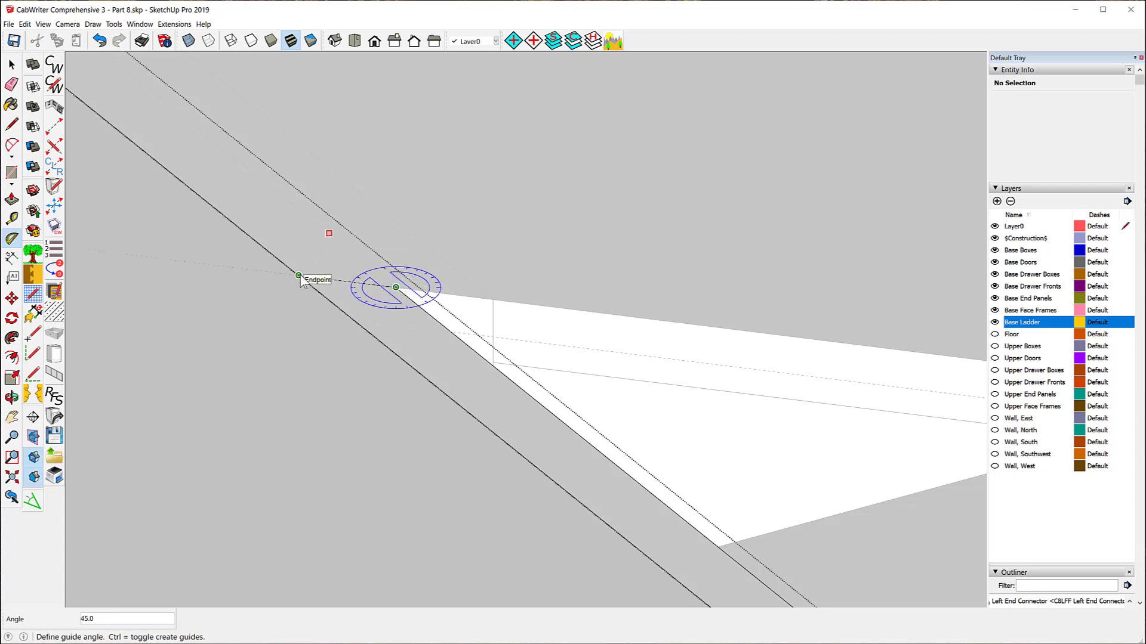
click(300, 278)
Step: Push the end sheet's top face in front of the angled line down 30 3/4" to cut away the full-height front portion
middle_drag(398, 206, 433, 110)
click(11, 64)
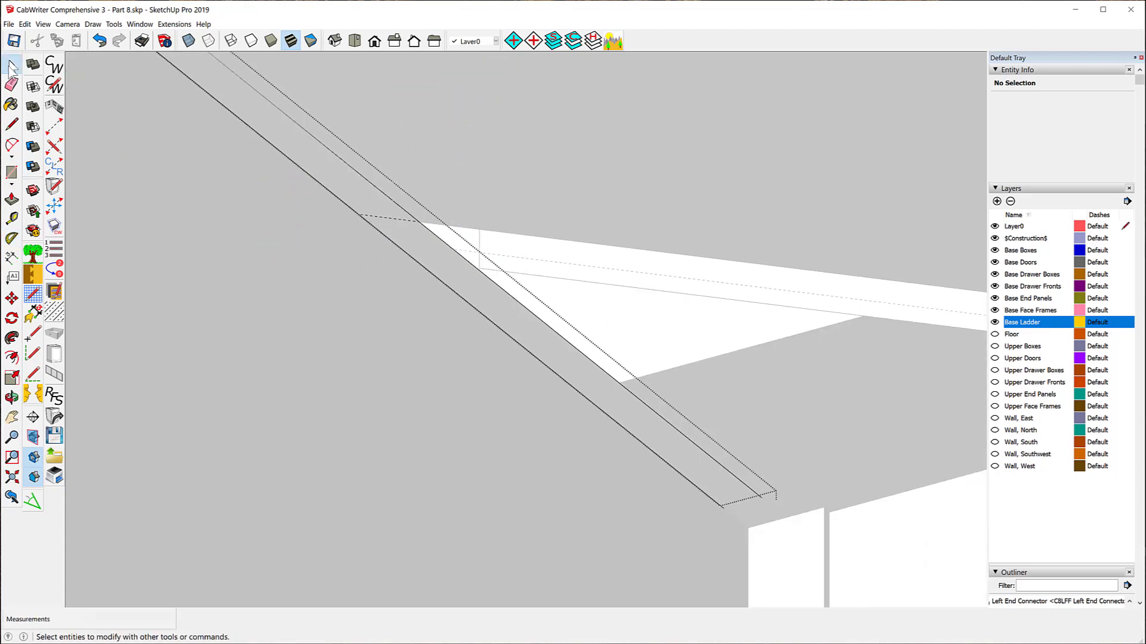
click(11, 199)
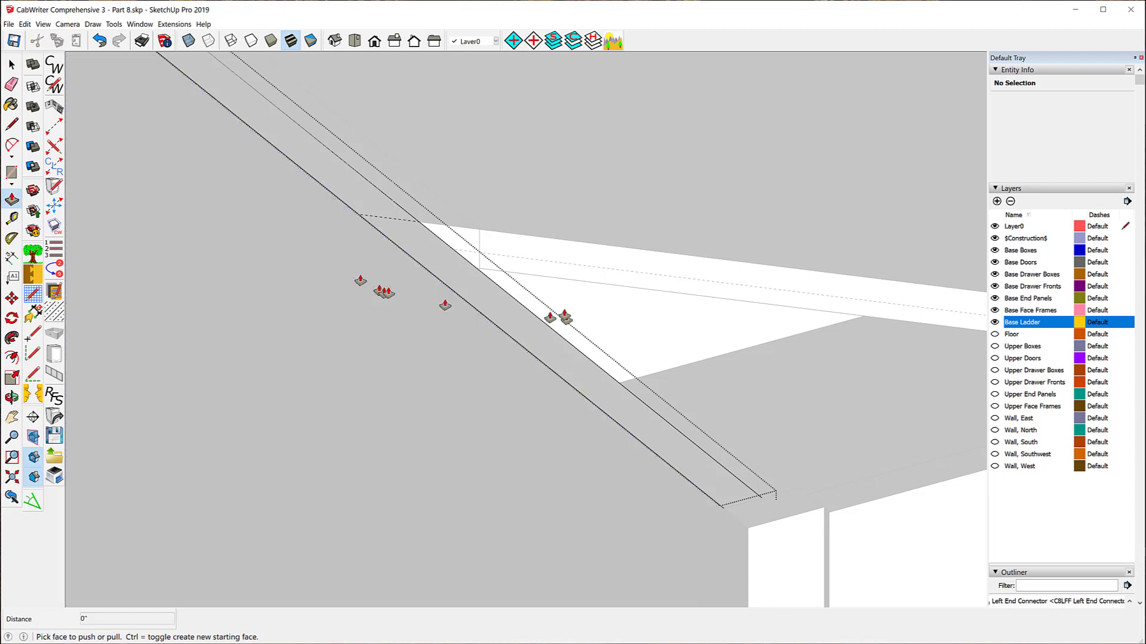
click(463, 284)
scroll(435, 340, down, 6)
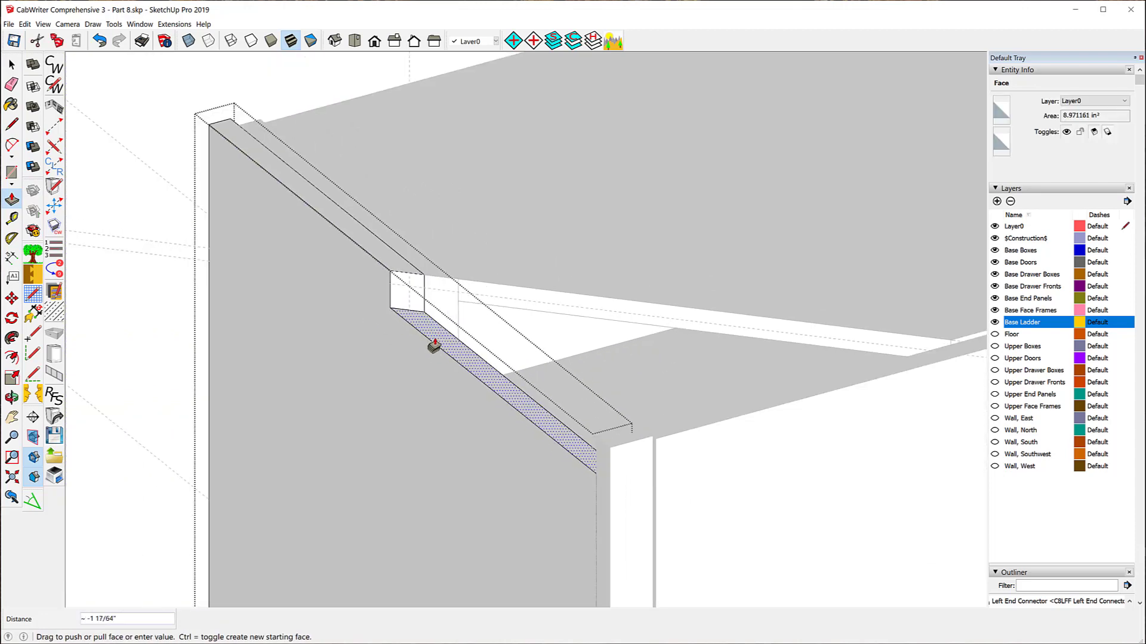
scroll(437, 340, down, 5)
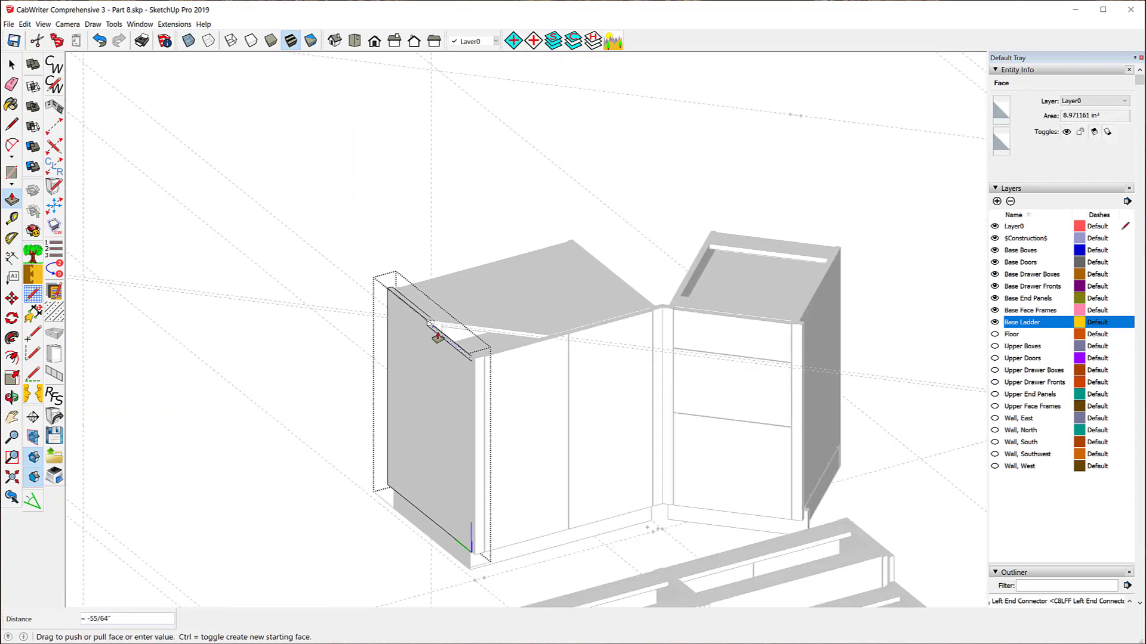
click(387, 488)
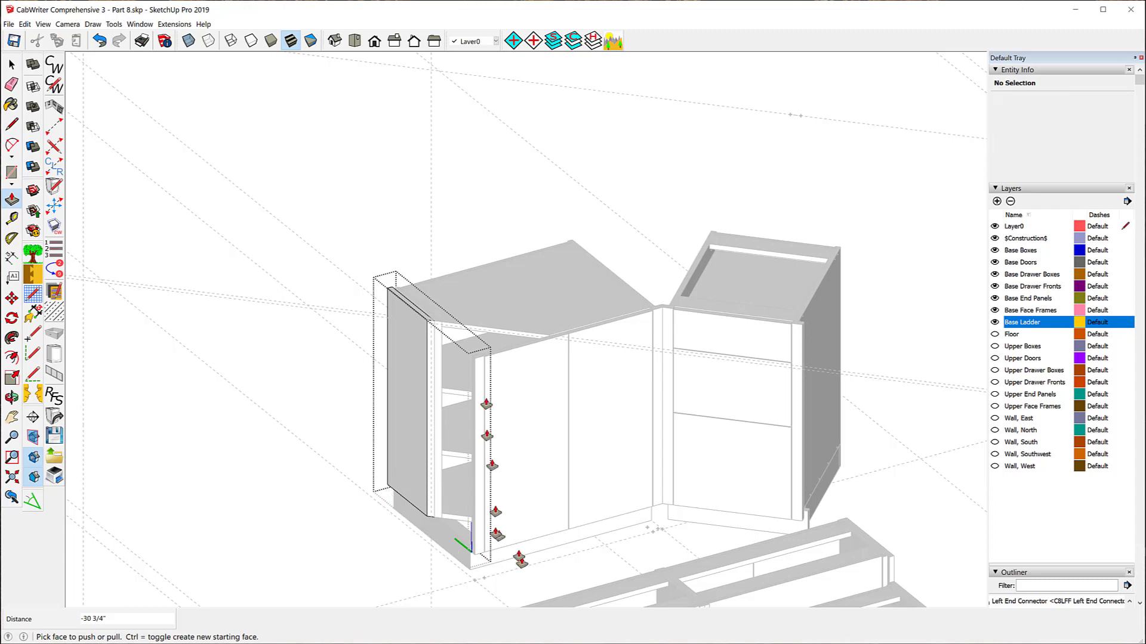
Step: Check the end sheet's angled front edge against the cabinet front and exit the component's editing mode
scroll(444, 331, up, 8)
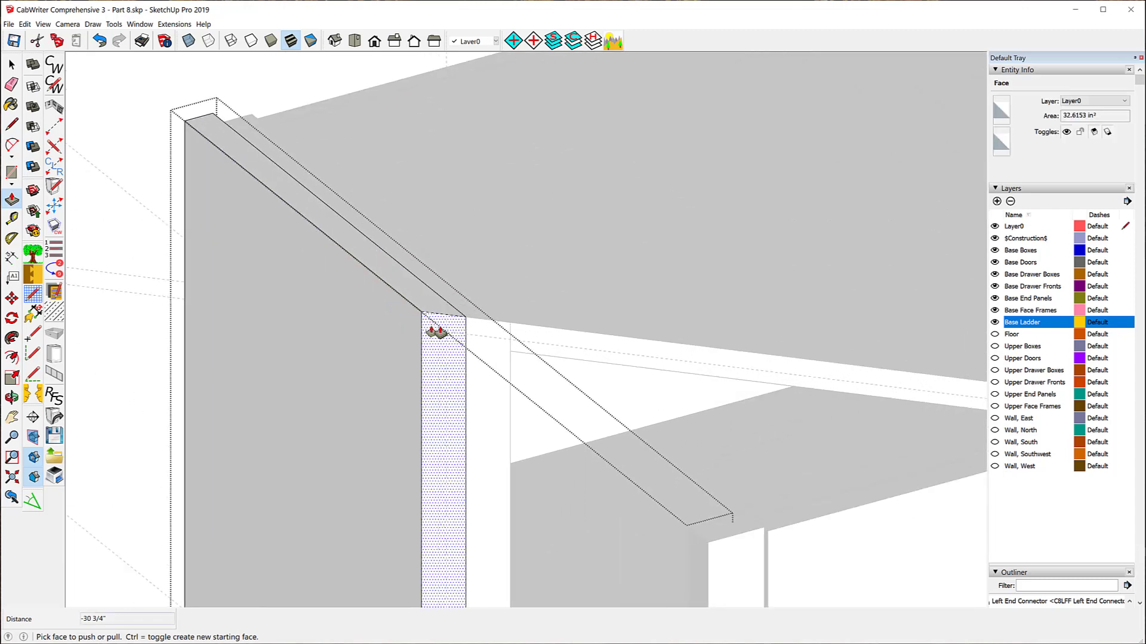
scroll(438, 329, up, 4)
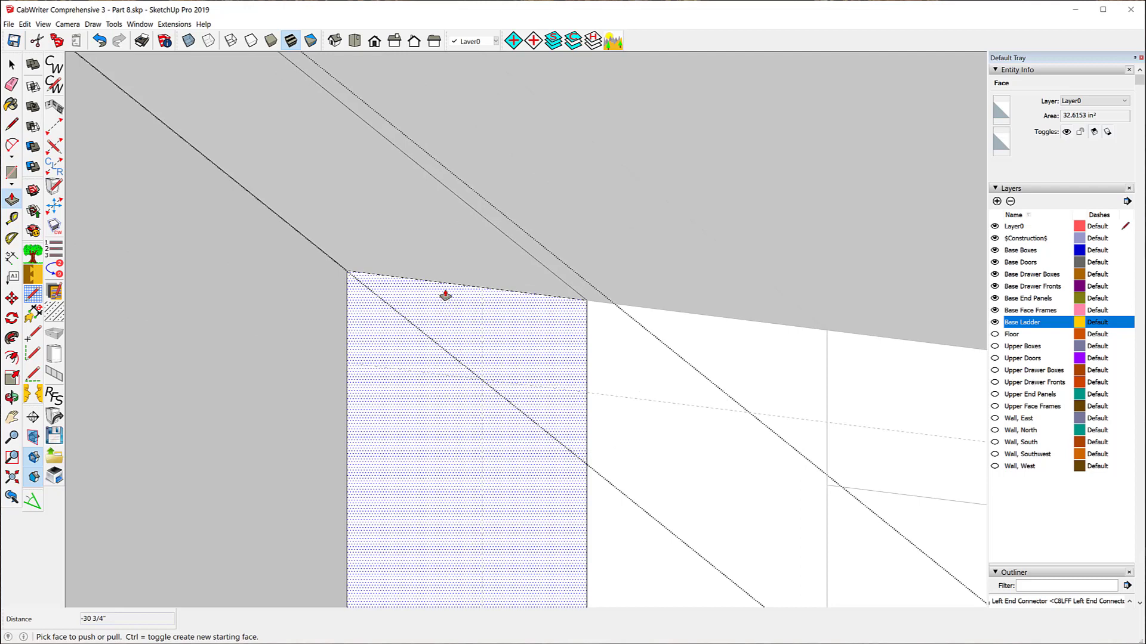
middle_drag(445, 296, 421, 253)
scroll(422, 254, down, 10)
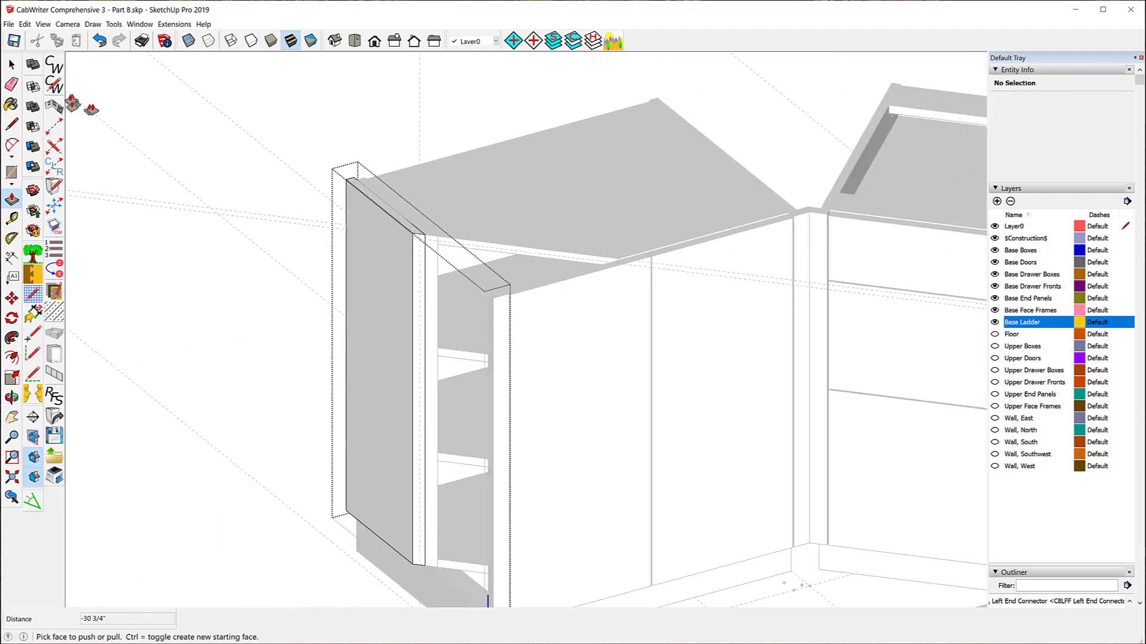
click(12, 64)
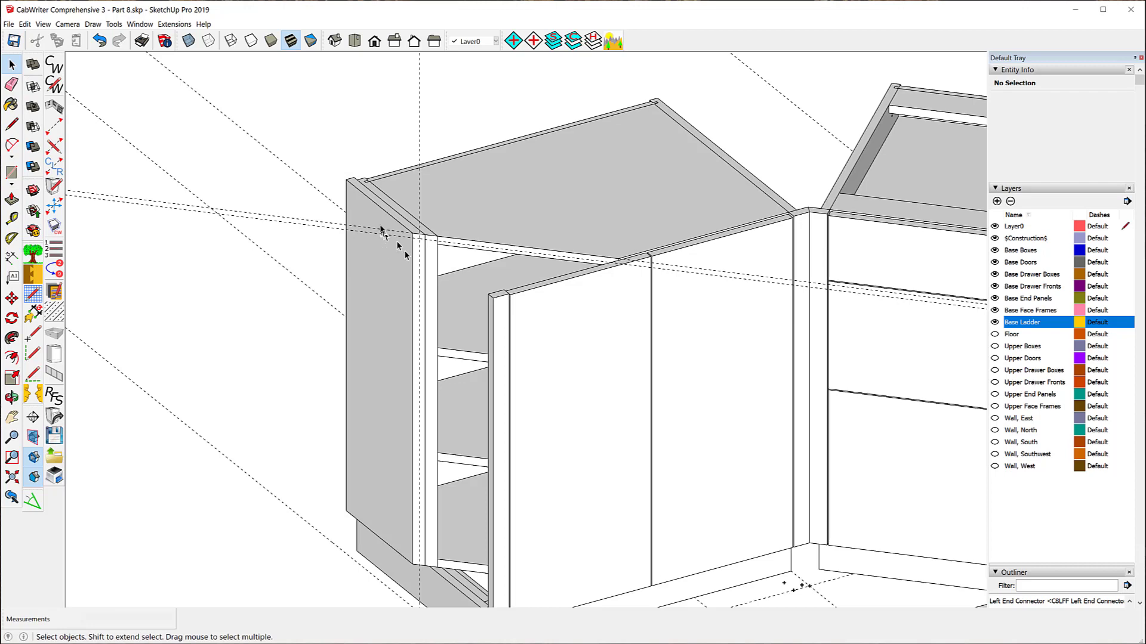
Step: Change the left end sheet's component axes: origin at its bottom front corner, red axis pointing outward across its thickness, green axis toward the back
click(382, 230)
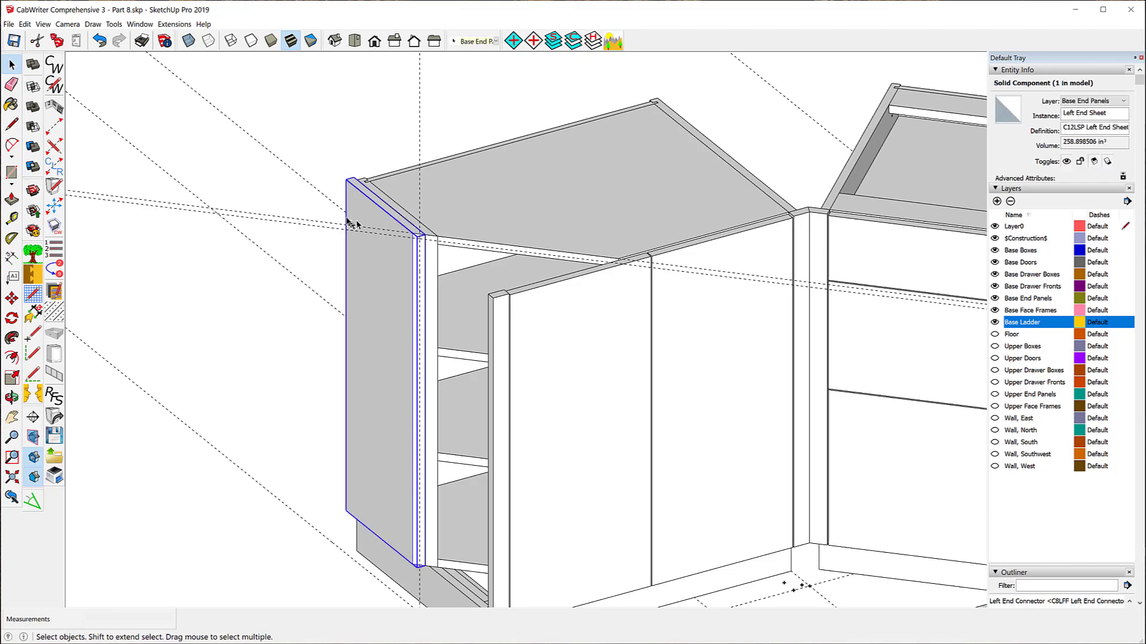
scroll(332, 210, down, 3)
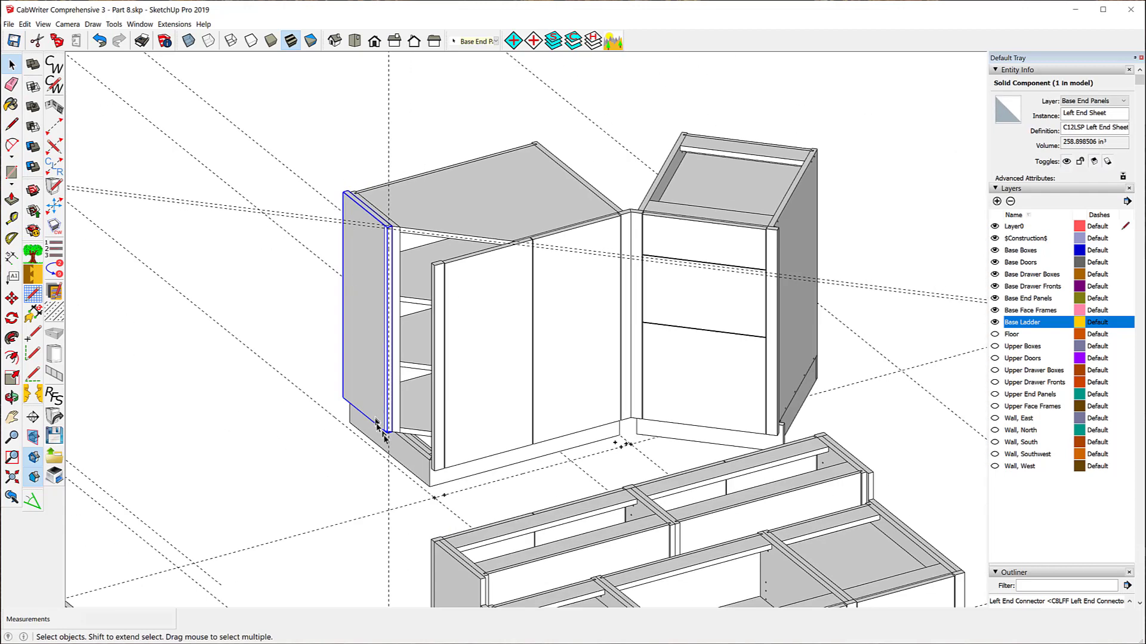
right_click(360, 388)
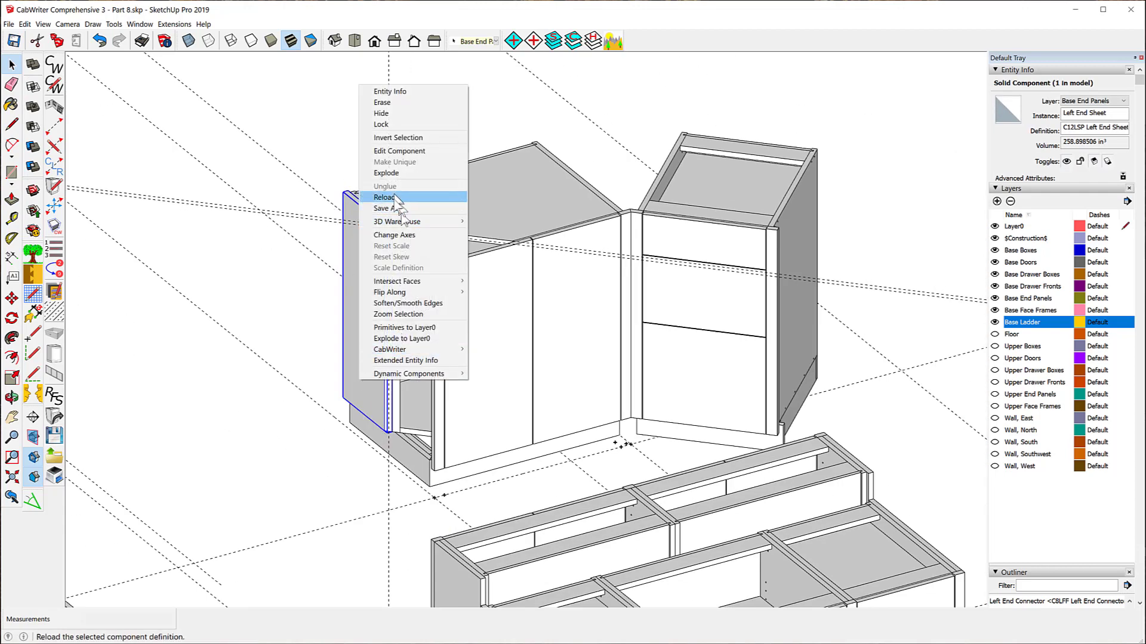
click(401, 236)
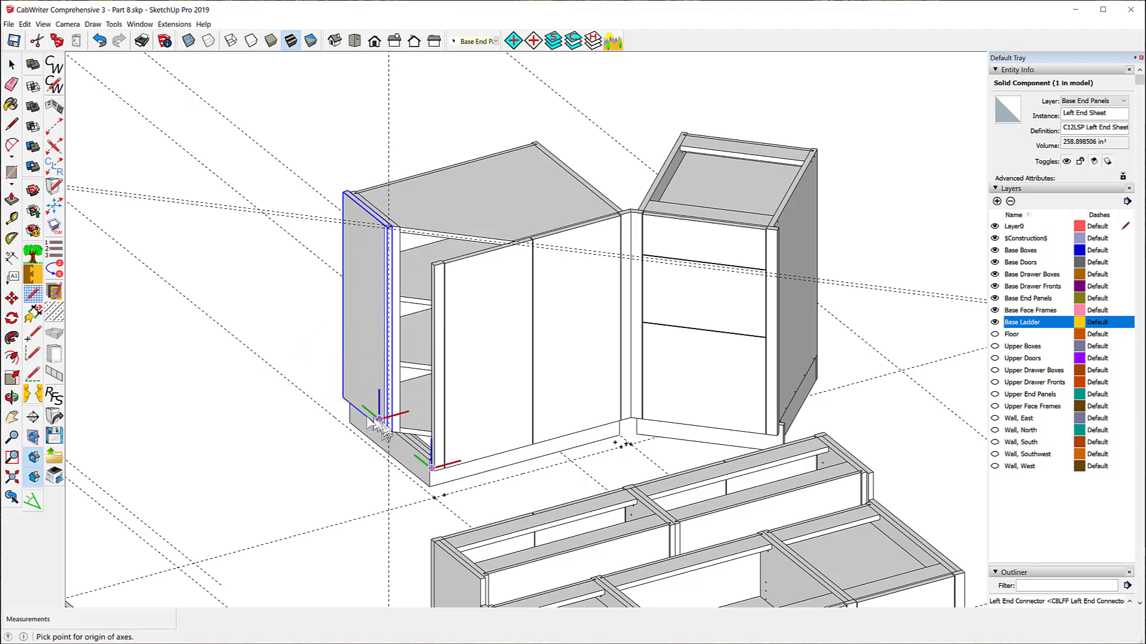
scroll(358, 400, up, 3)
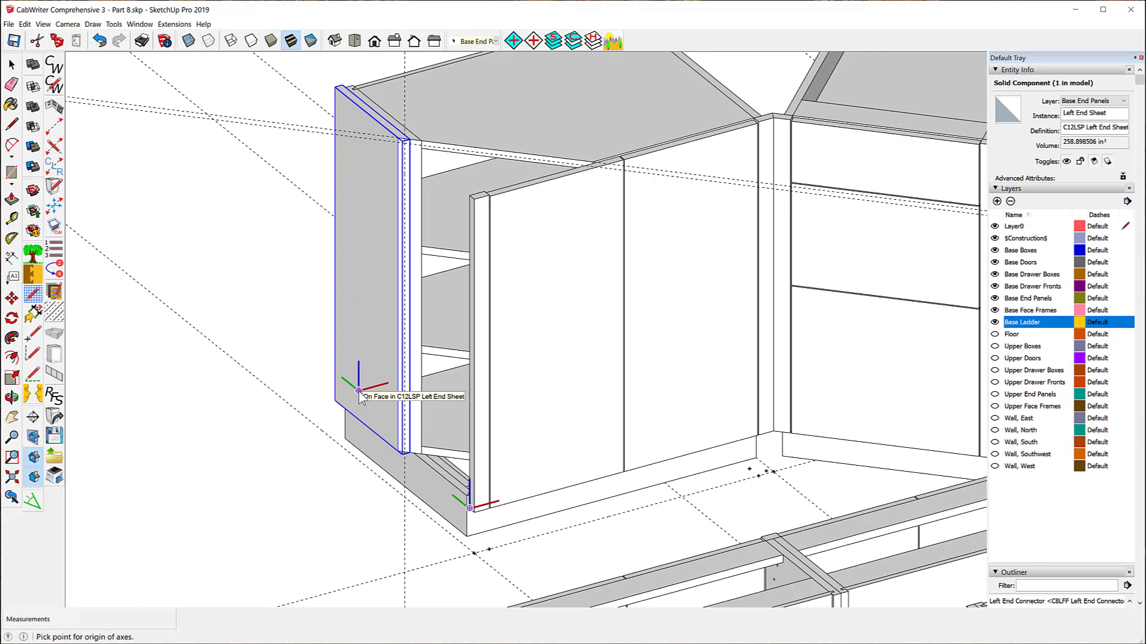
scroll(359, 397, up, 2)
scroll(358, 395, up, 1)
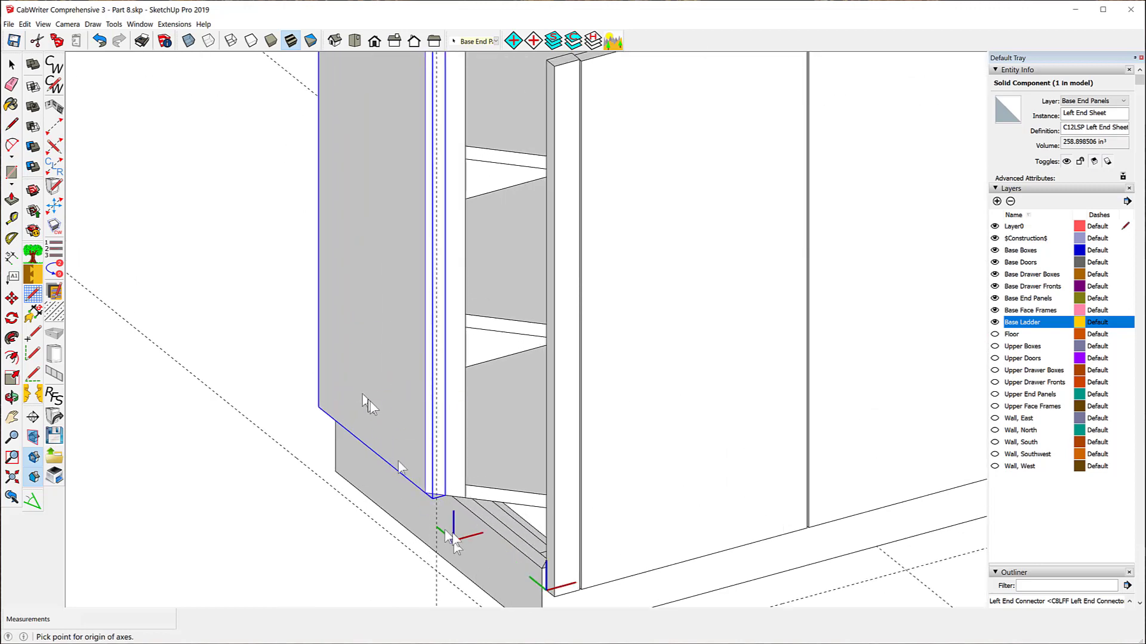
click(445, 496)
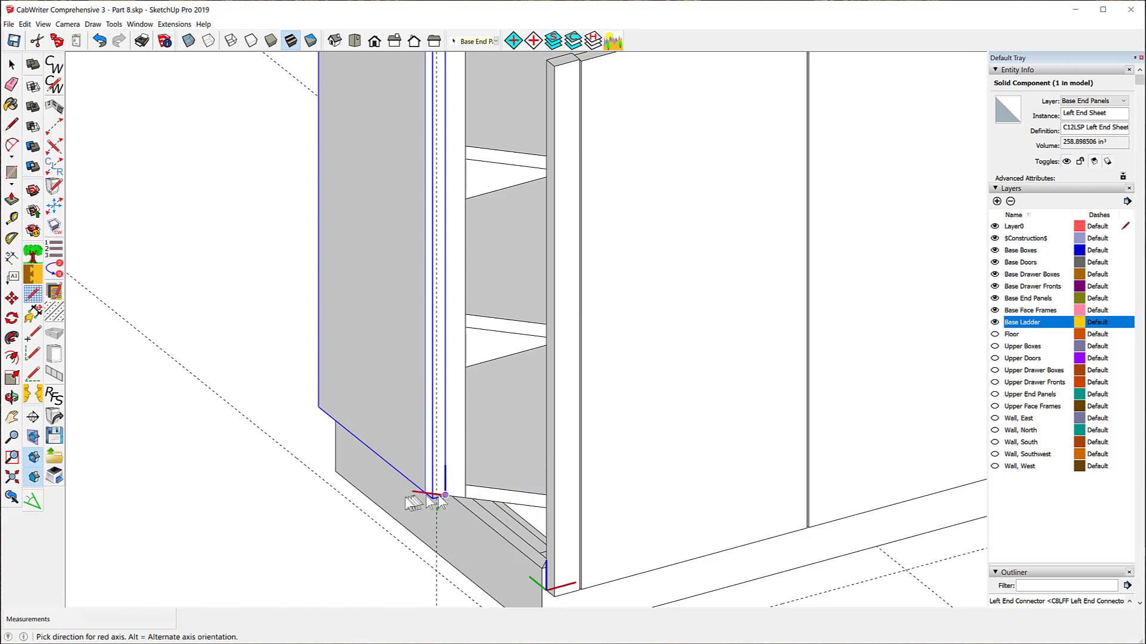
click(401, 513)
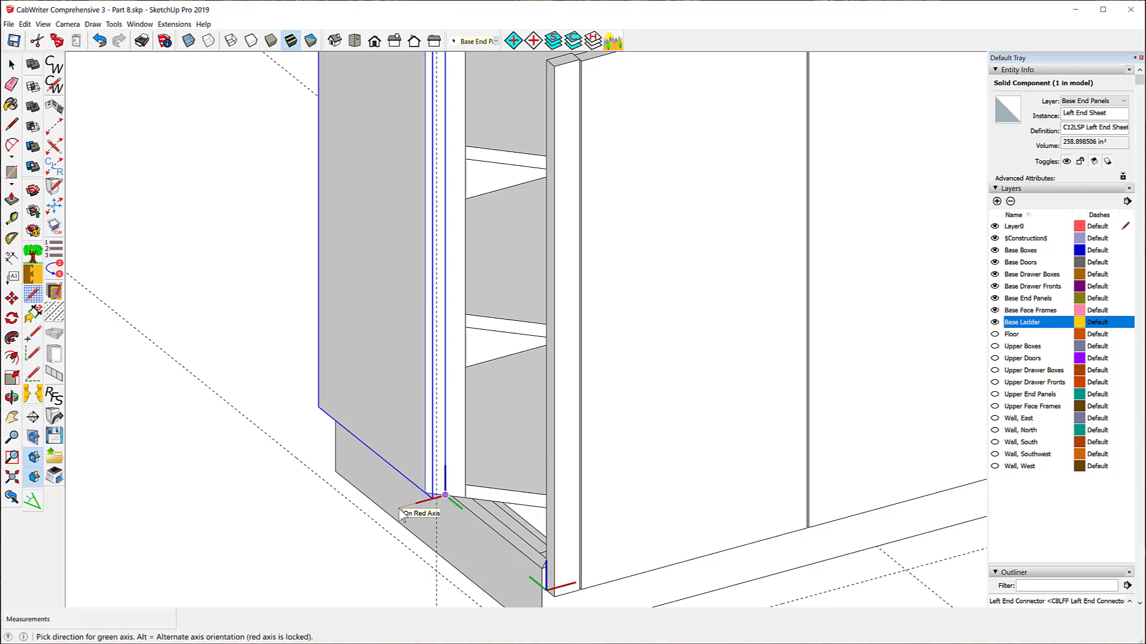
click(273, 357)
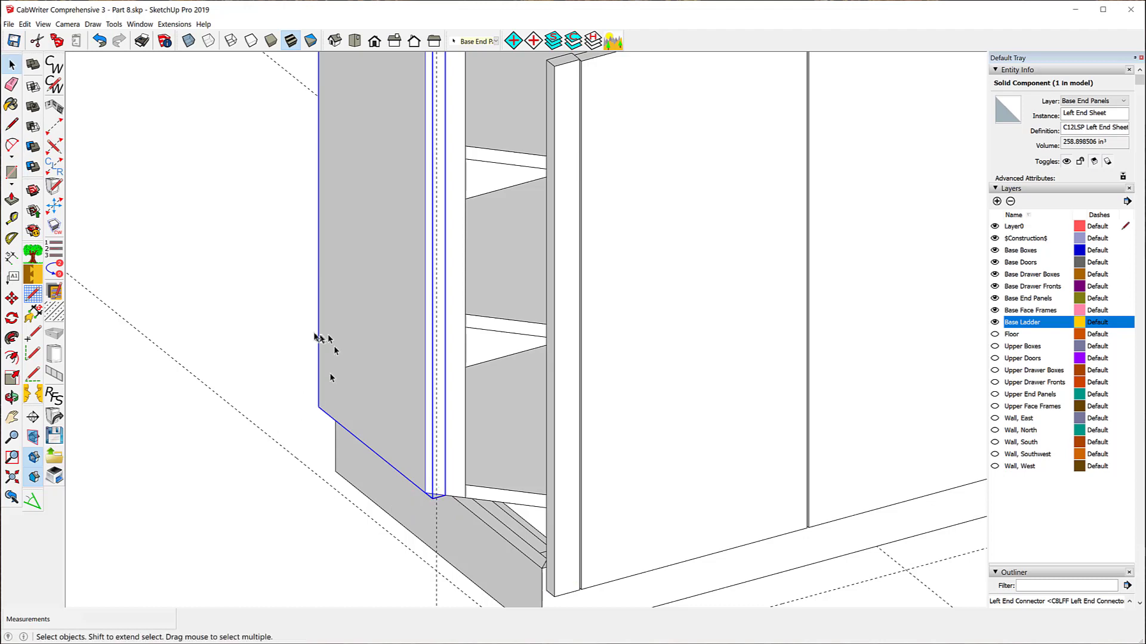
scroll(317, 337, down, 2)
scroll(294, 340, down, 2)
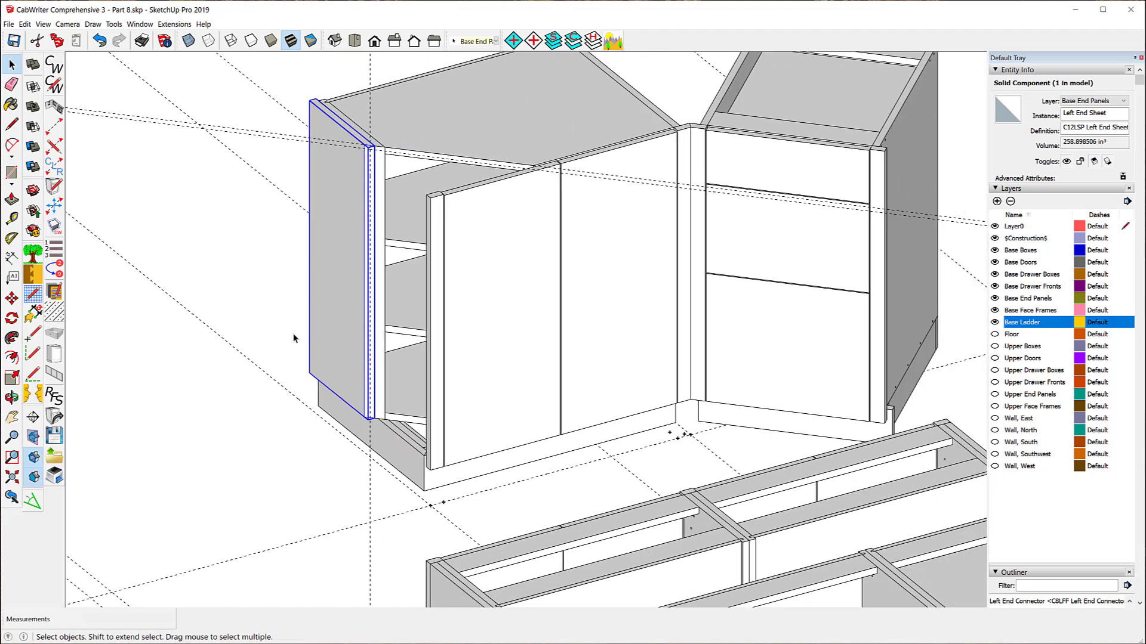
click(243, 276)
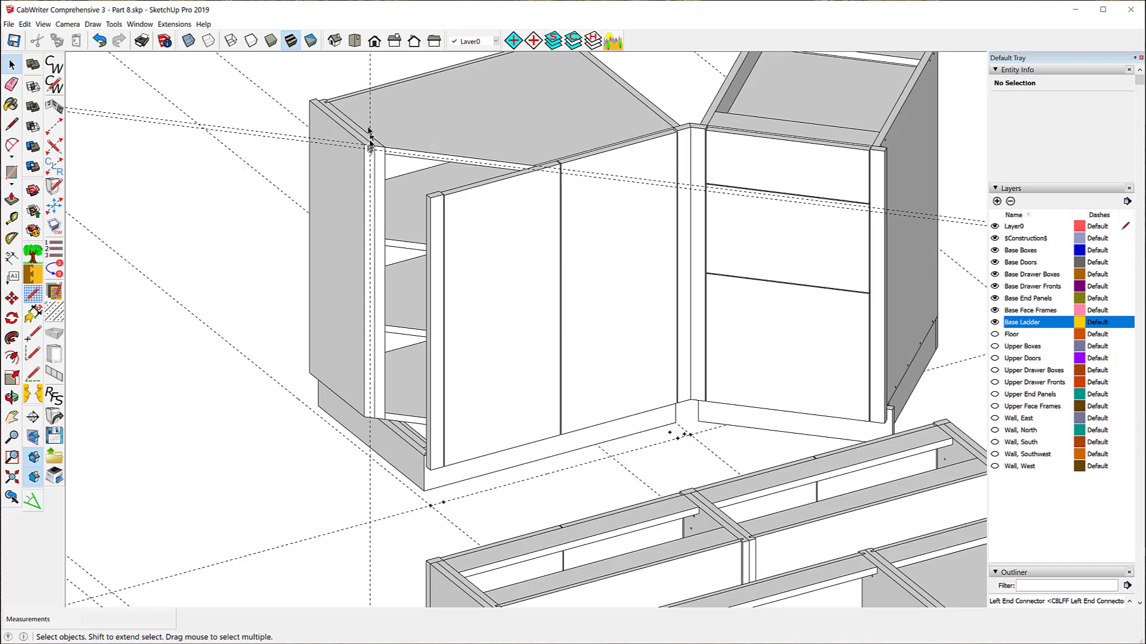
Step: Draw two lines from the end sheet's outer top front corner to the guide intersection, then along the front guide past the cabinet side
scroll(369, 132, up, 3)
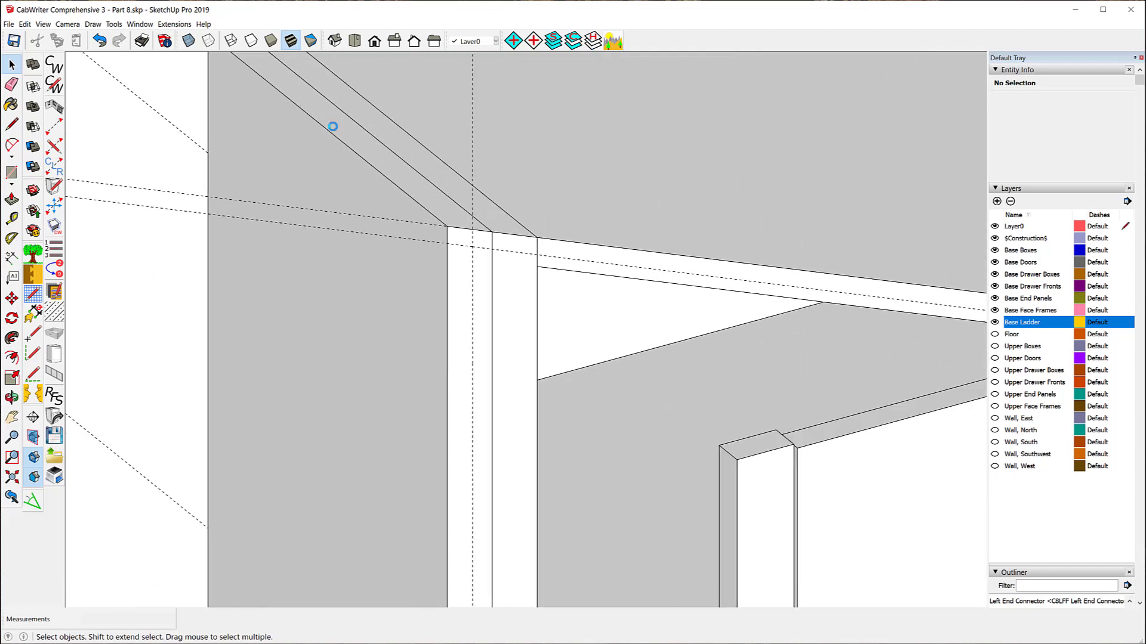
click(12, 125)
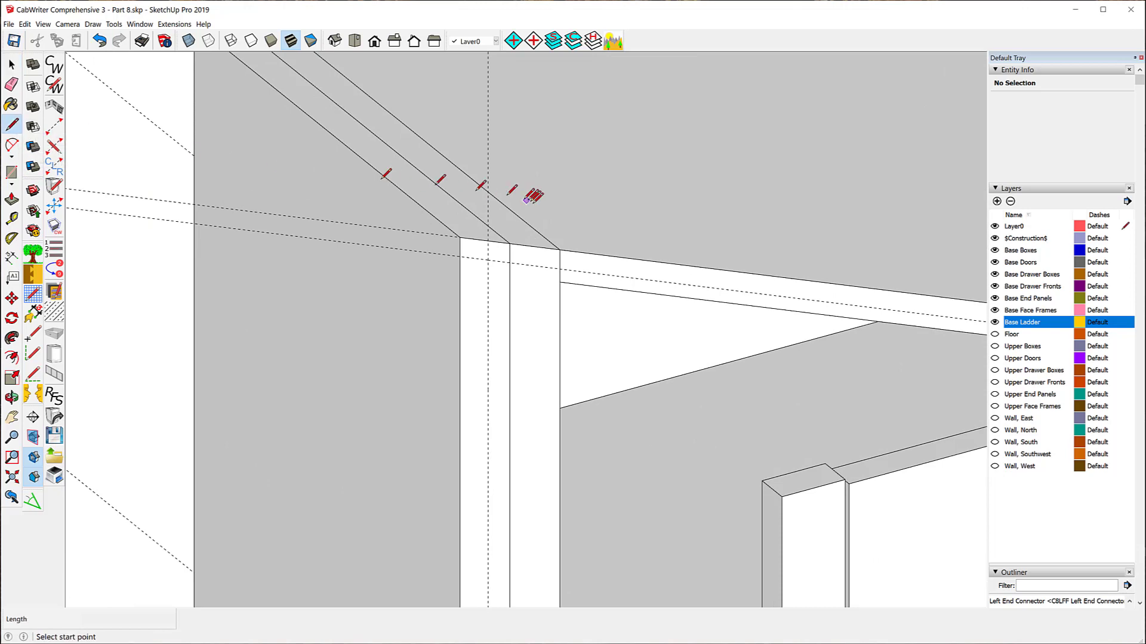
click(460, 237)
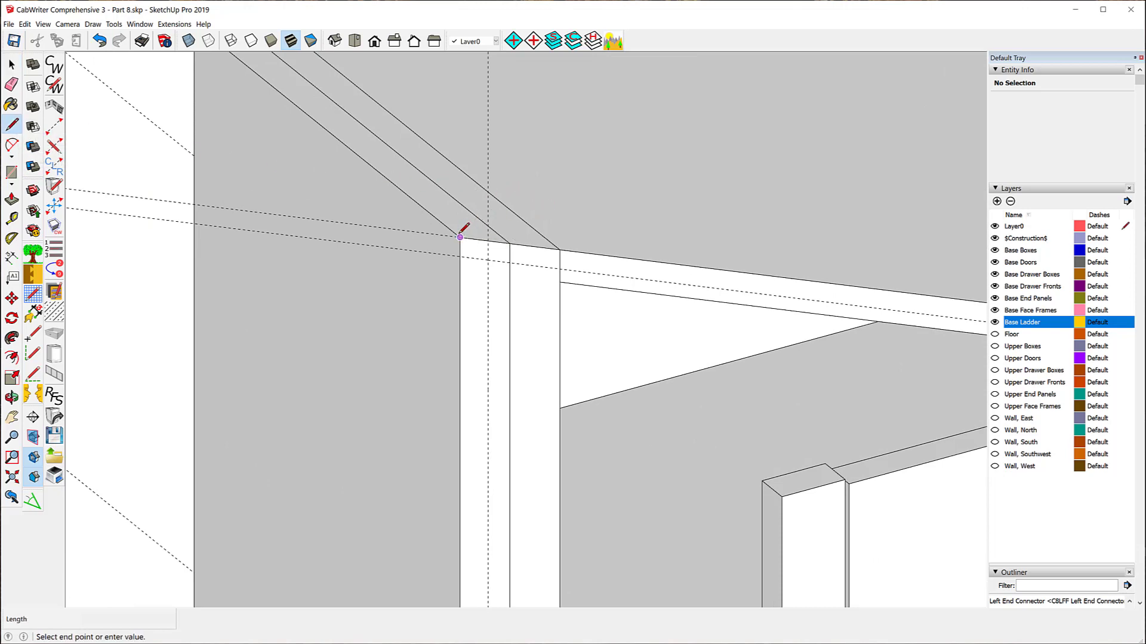
click(488, 258)
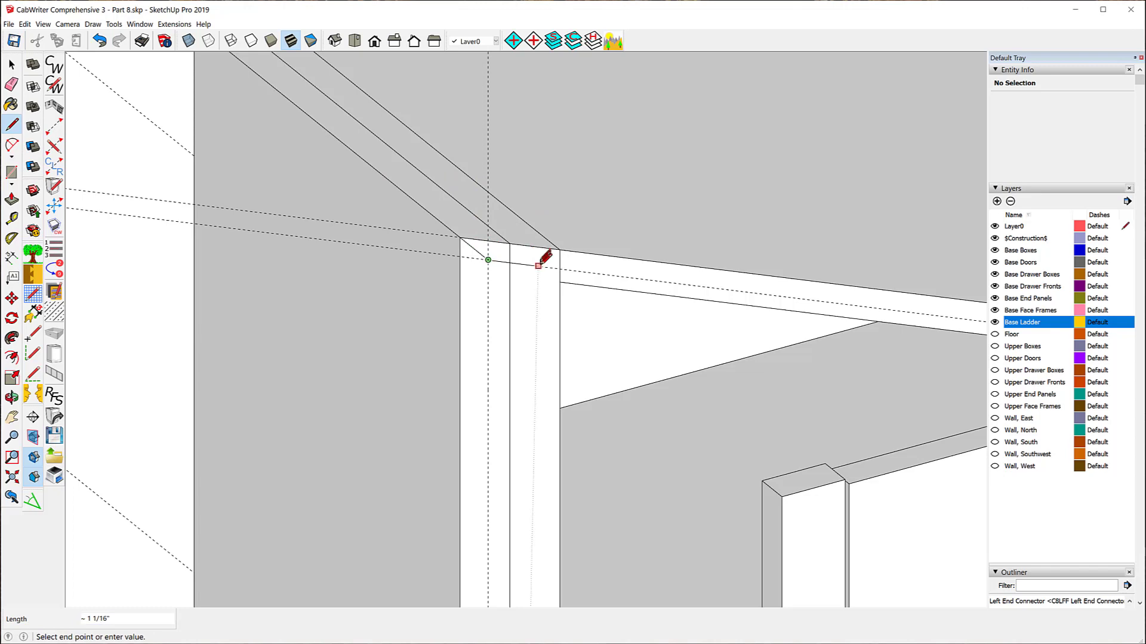
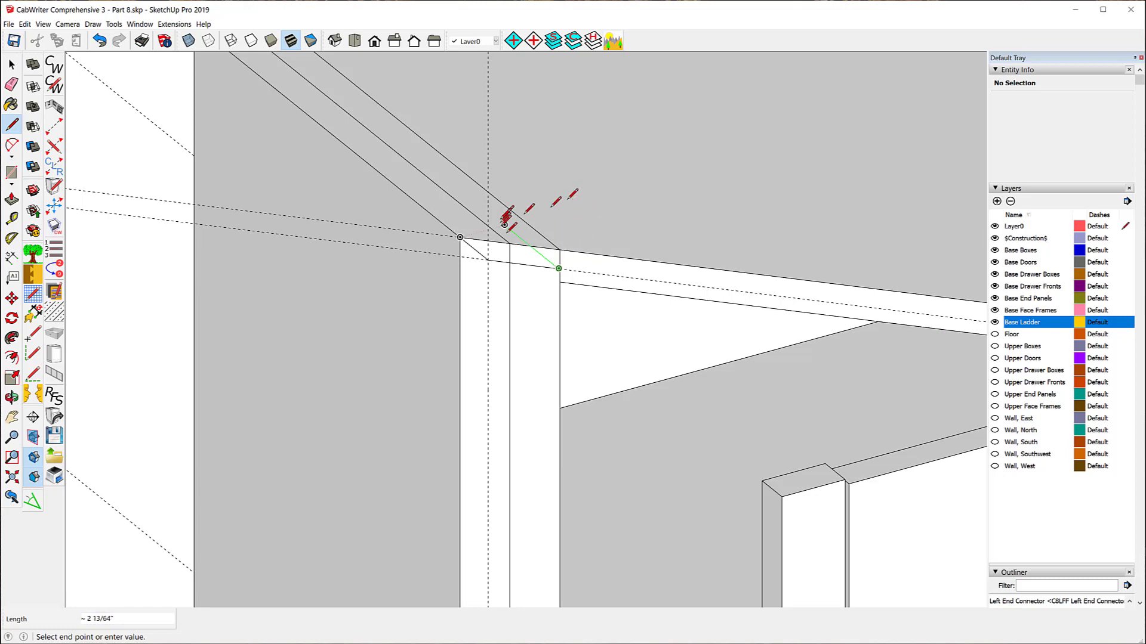
key(Escape)
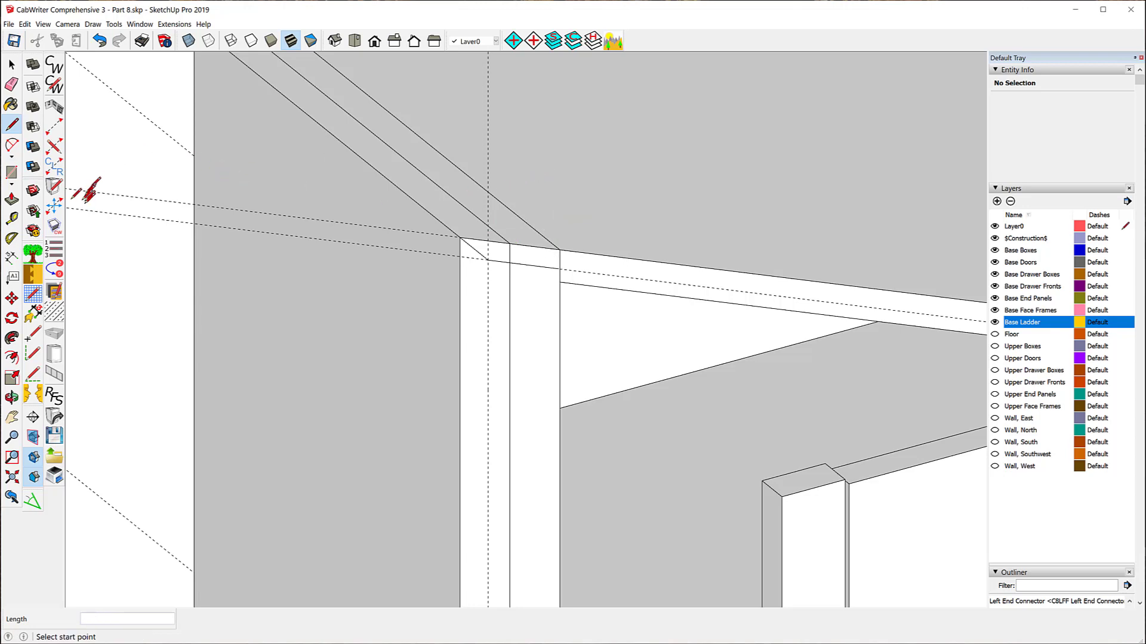
Step: Create a guide parallel to the joint between end sheet and cabinet side, passing through the free end of the line along the front guide
click(12, 239)
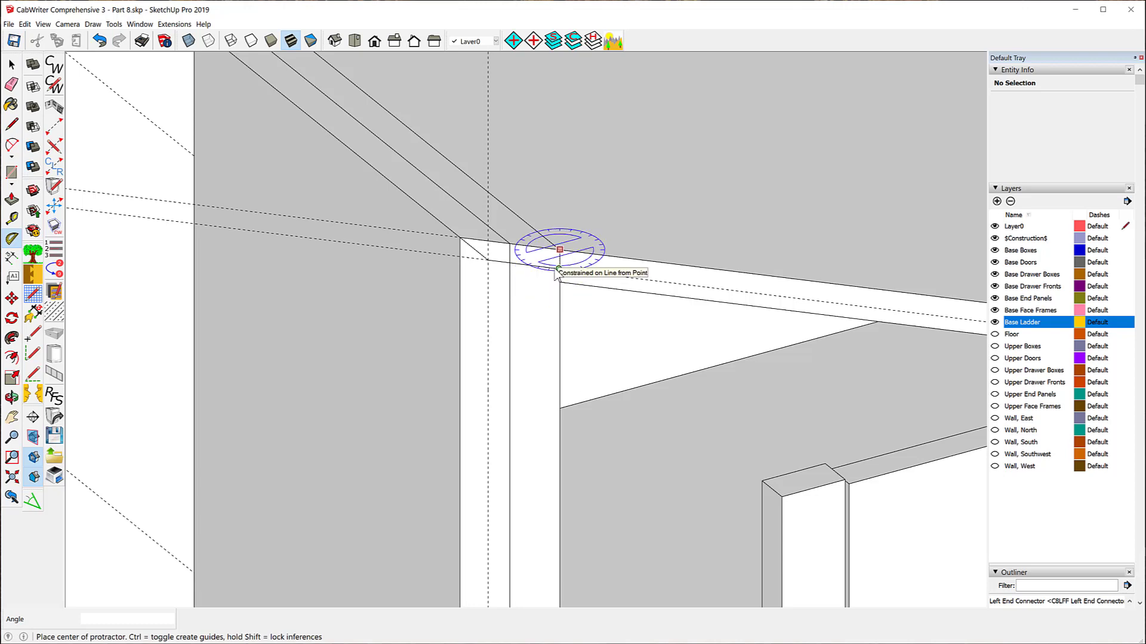
middle_drag(639, 217, 299, 242)
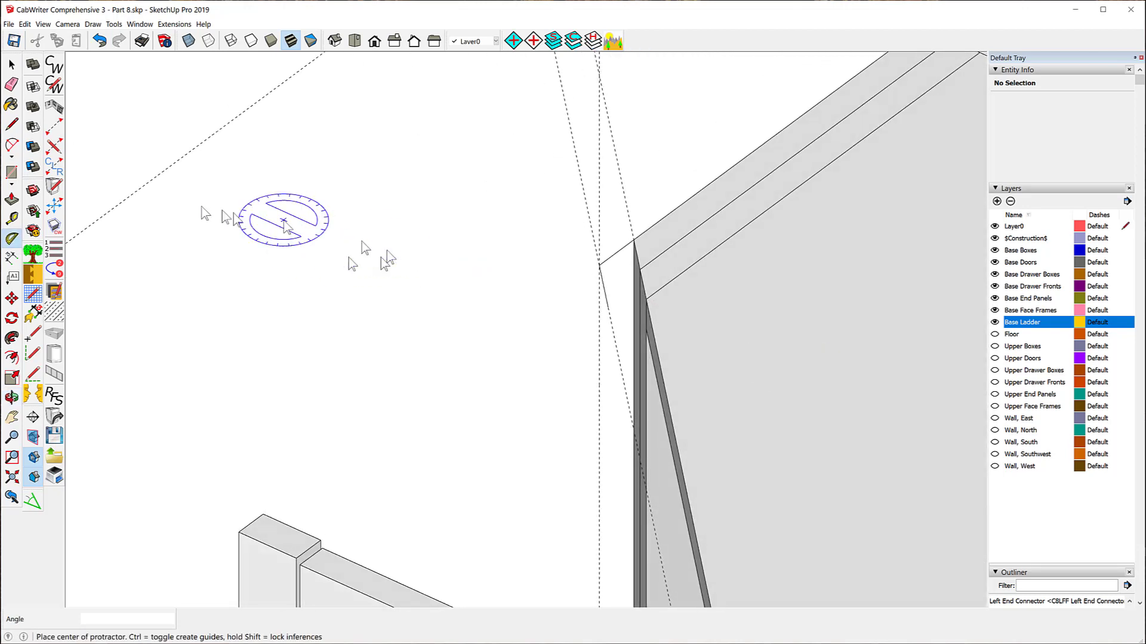
click(13, 222)
click(678, 240)
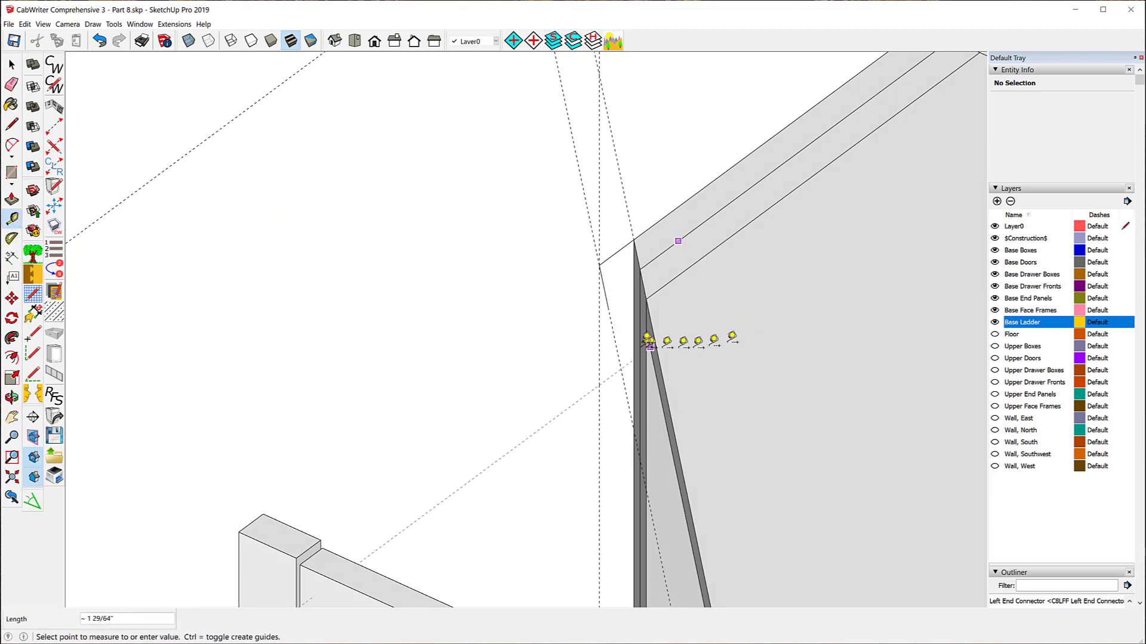
click(610, 306)
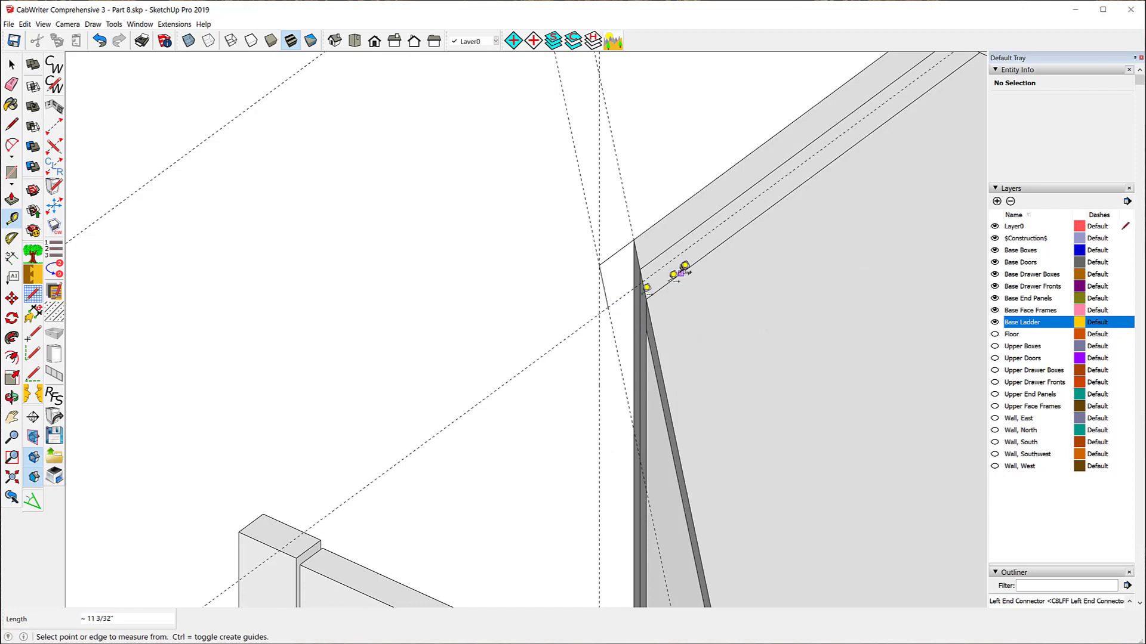
middle_drag(375, 265, 892, 322)
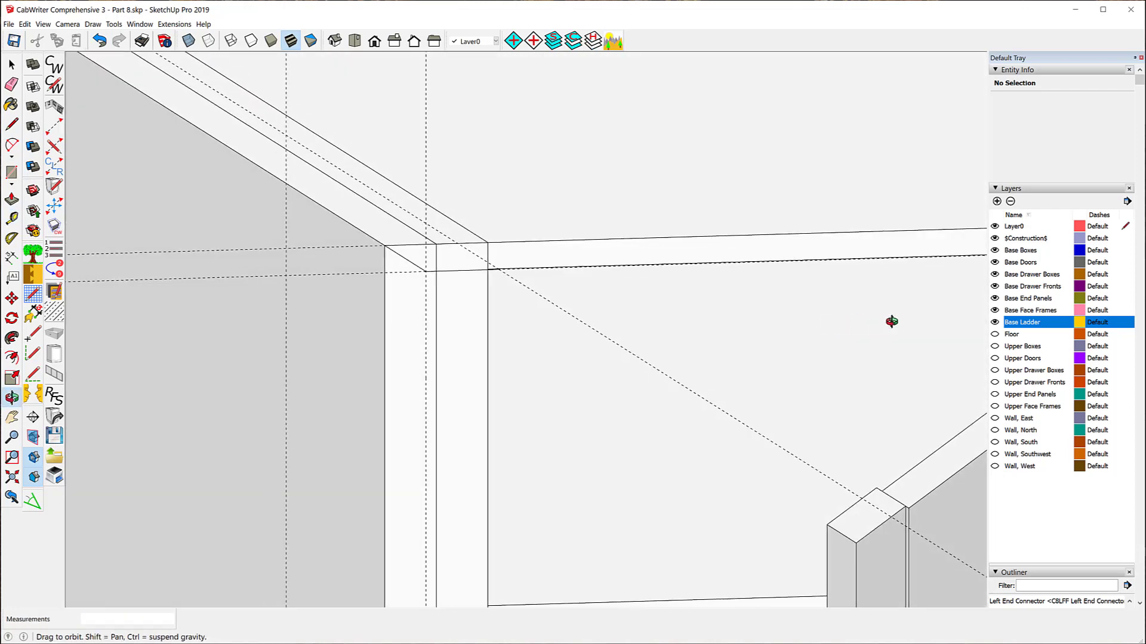
Step: Try a diagonal line from the free end of the front line straight to the end sheet's outer corner, and undo it
click(13, 125)
click(499, 269)
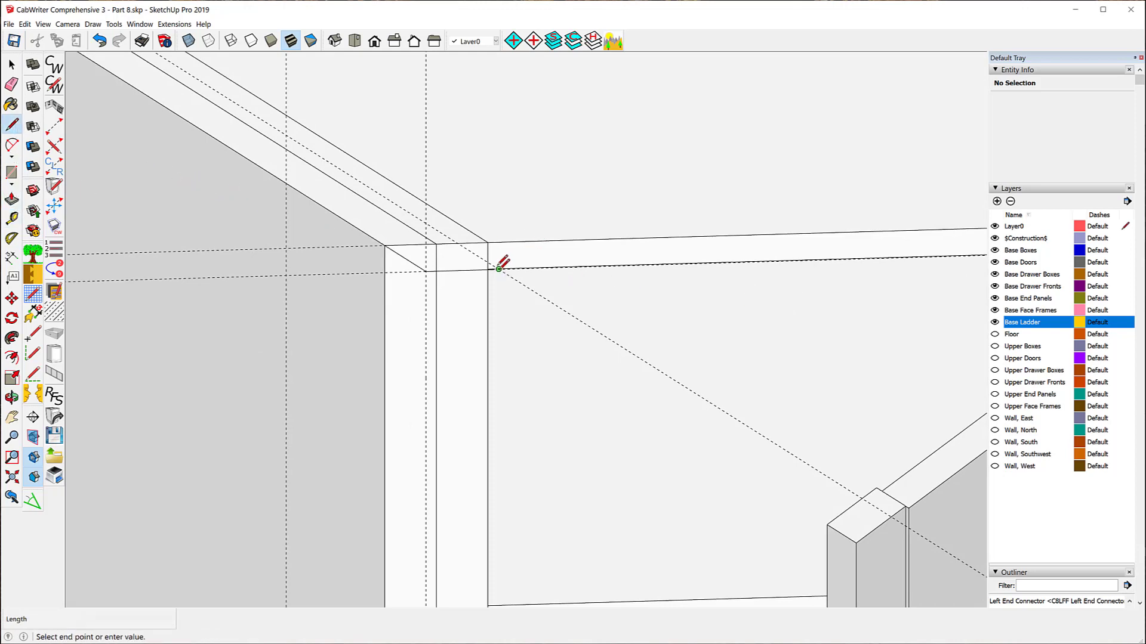
click(385, 245)
scroll(477, 358, down, 2)
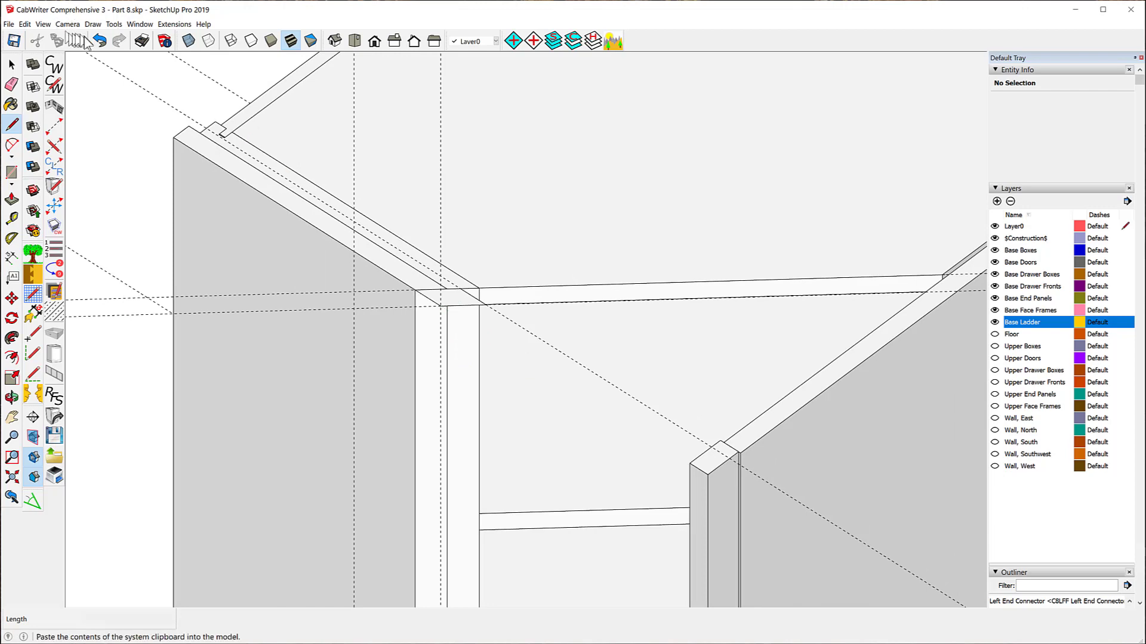
click(101, 42)
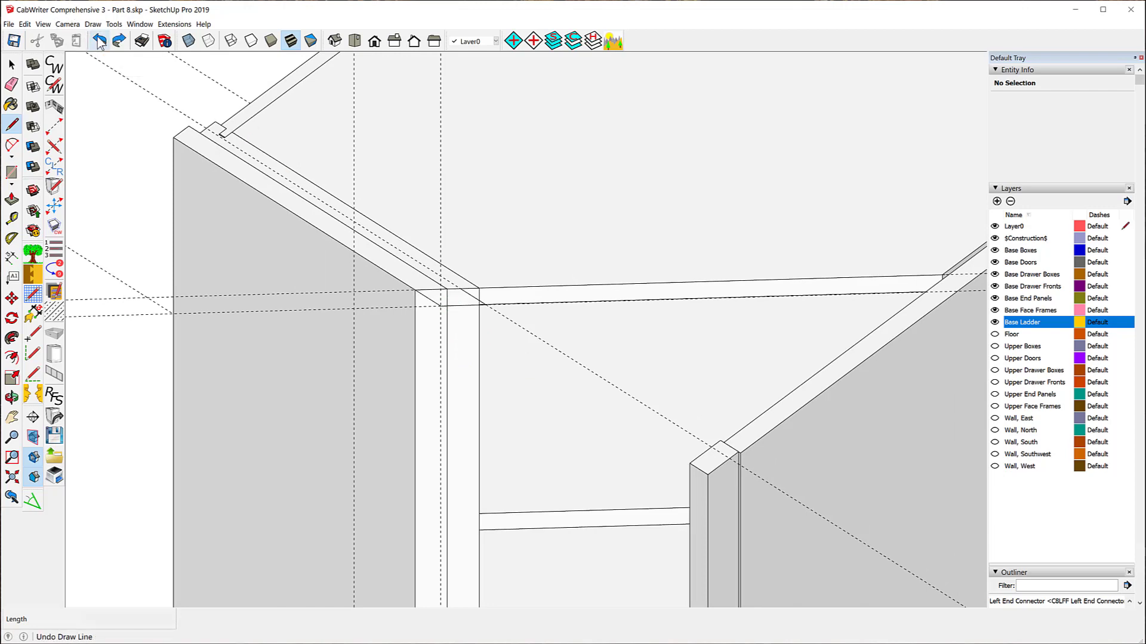
click(100, 42)
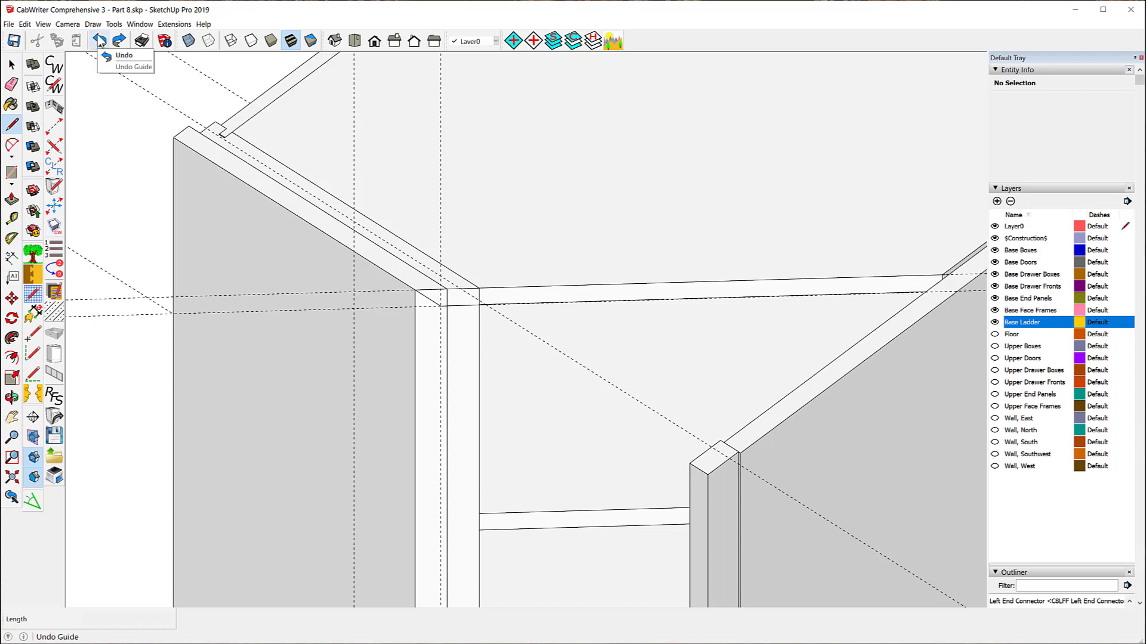
Step: Add a Protractor guide at 90 degrees to the front line, centred on that line's free end
click(11, 239)
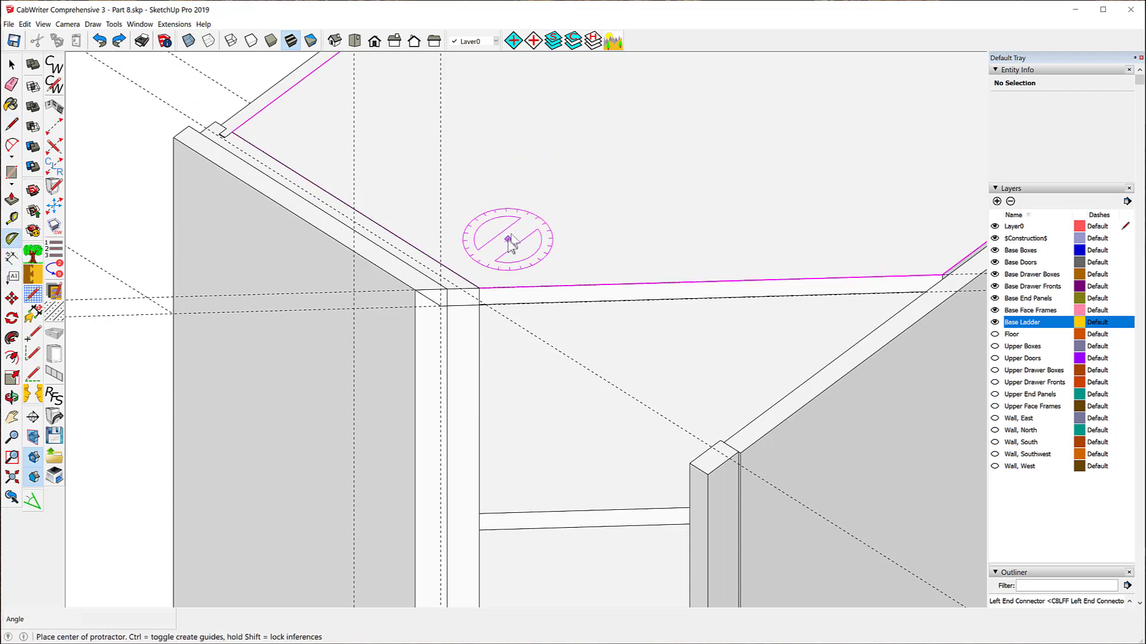
click(484, 306)
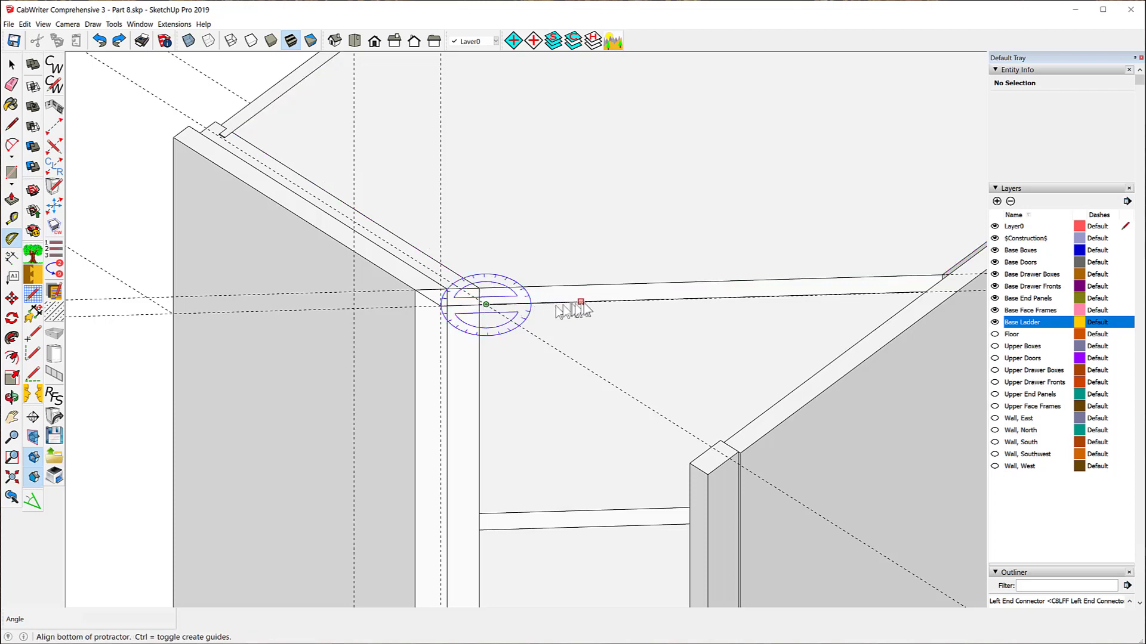
click(610, 302)
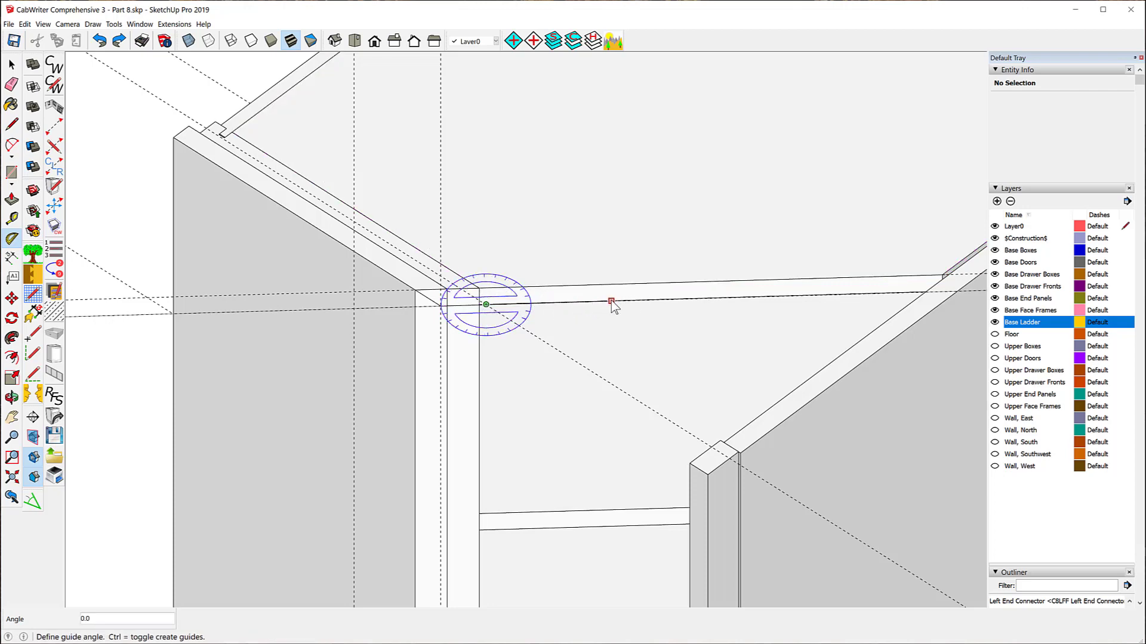
click(482, 270)
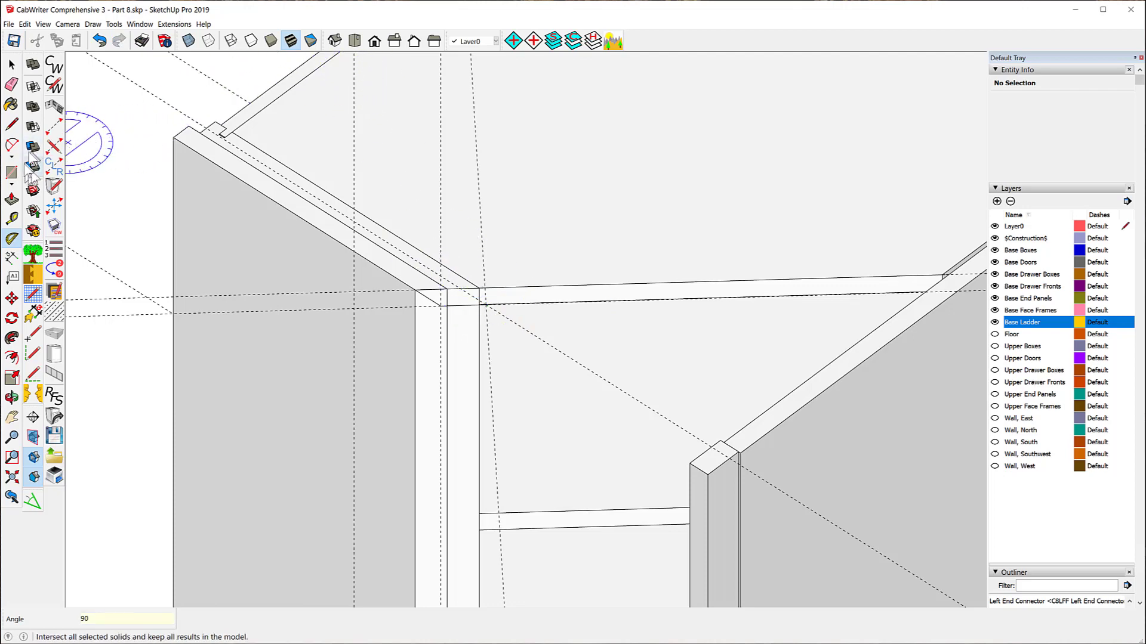
Step: Close the profile with a line along the 90-degree guide to the cabinet front and a 2 5/16" line back to the end sheet's outer corner
click(12, 124)
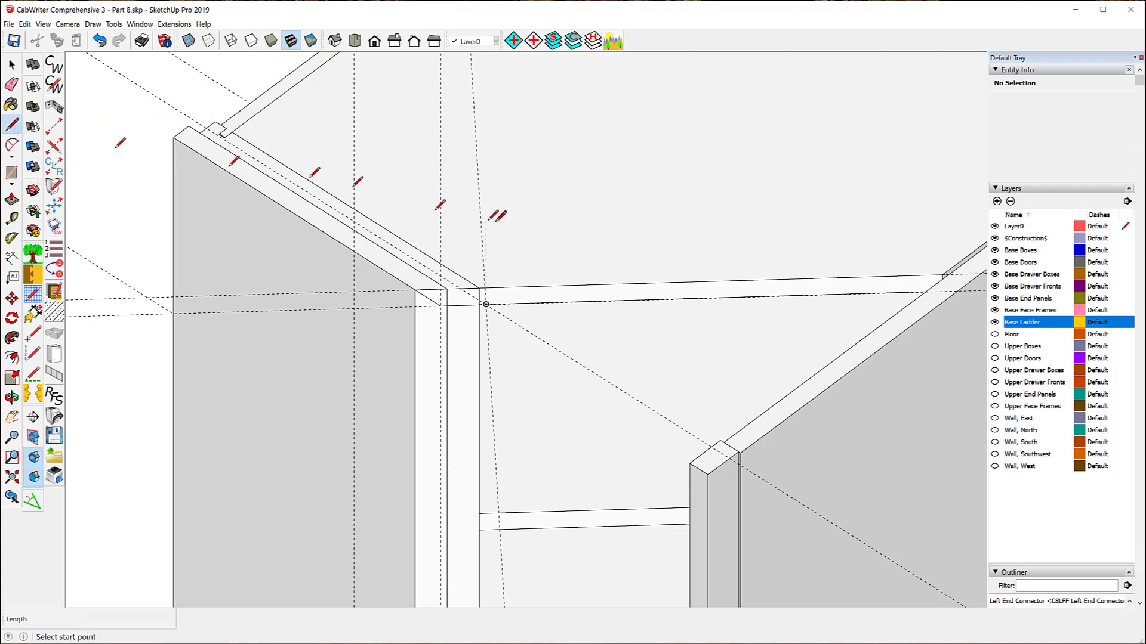
click(487, 305)
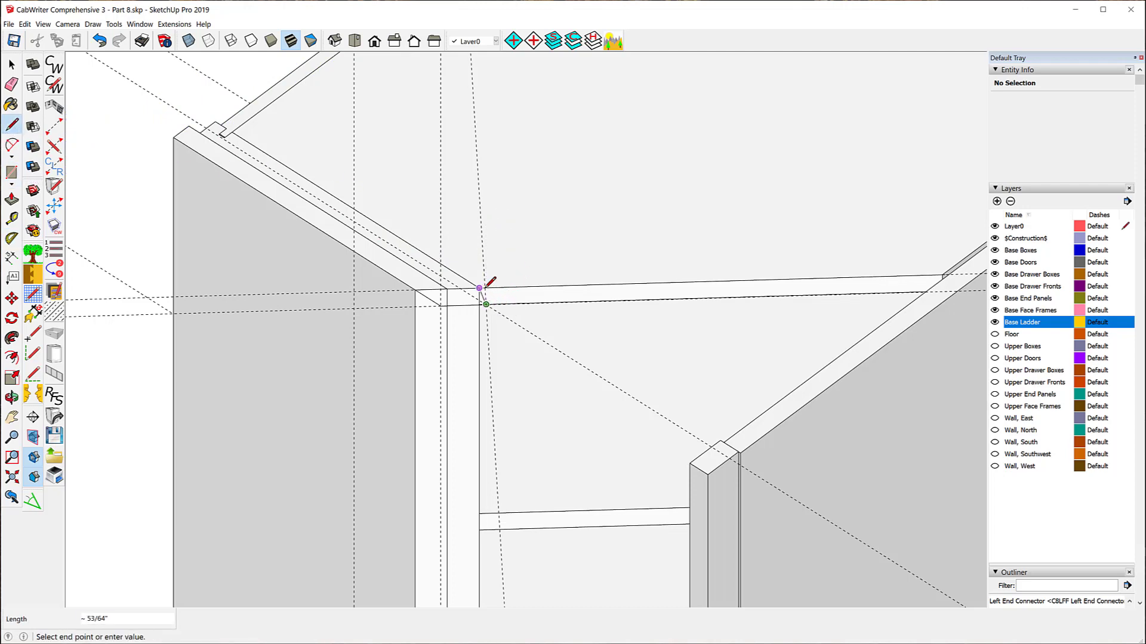
click(485, 287)
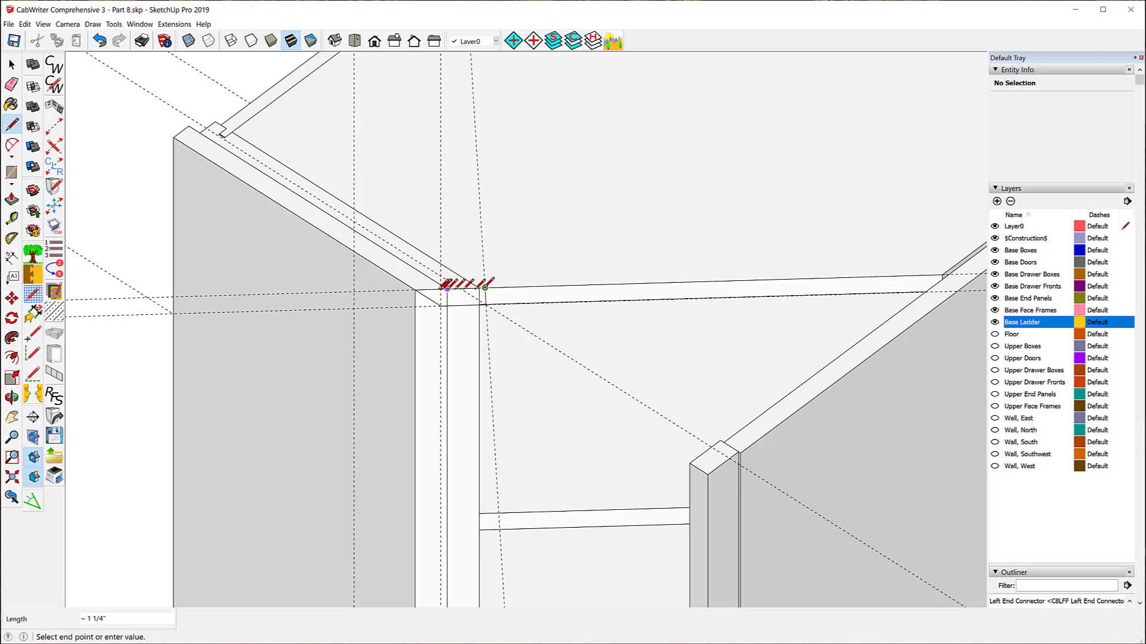
click(416, 290)
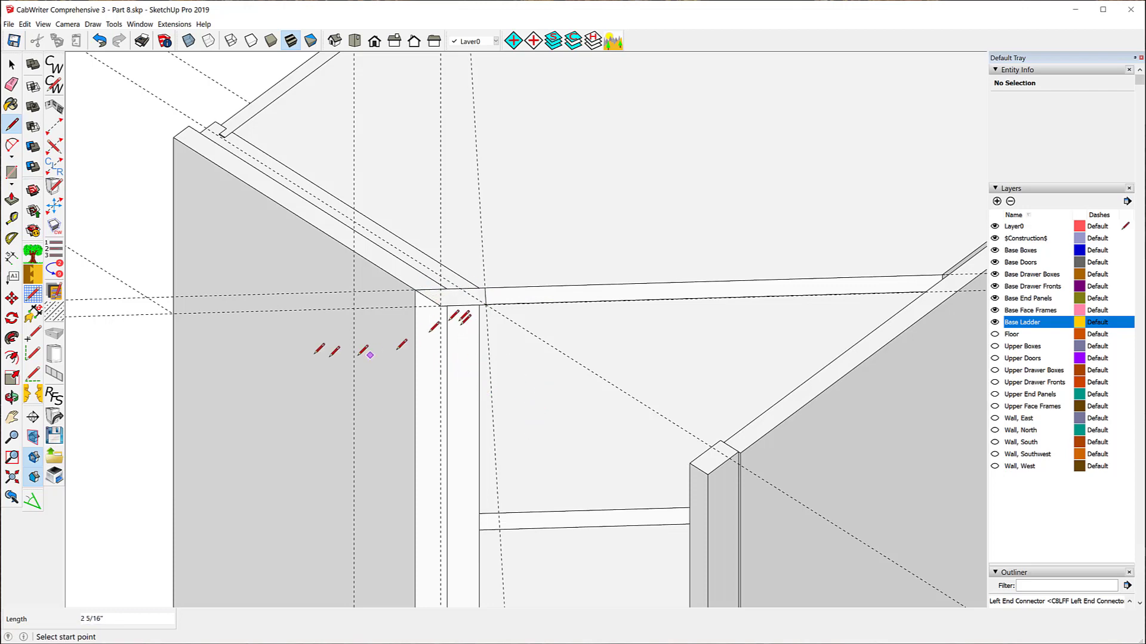
scroll(104, 138, down, 3)
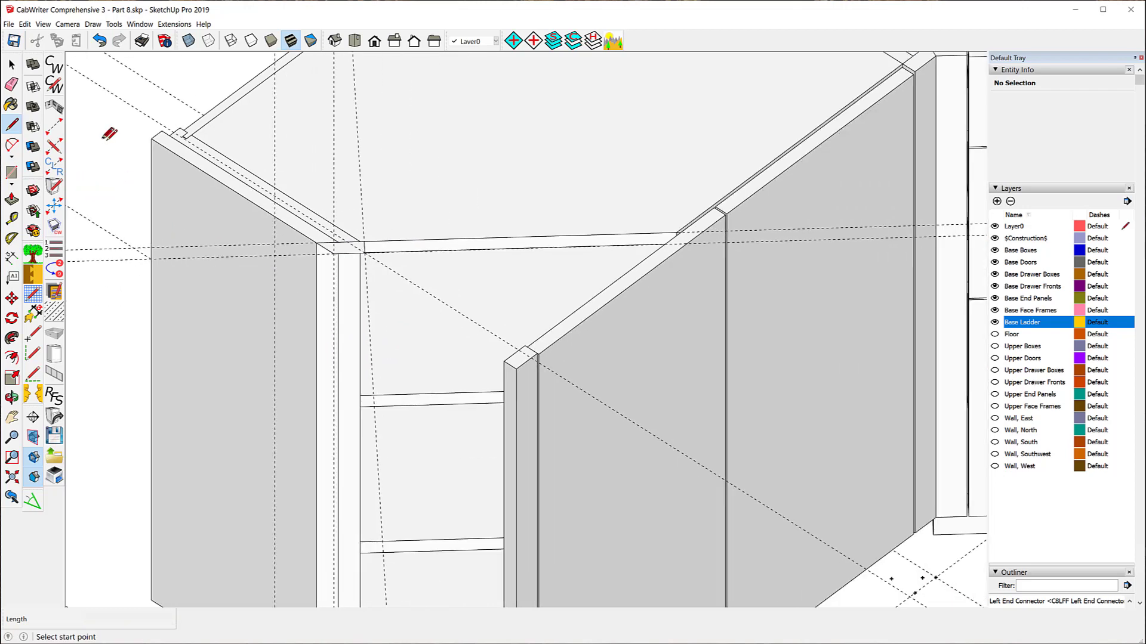
Step: Measure the front edge of the closed profile from the end sheet side to the guide intersection
scroll(110, 134, down, 2)
scroll(296, 215, up, 5)
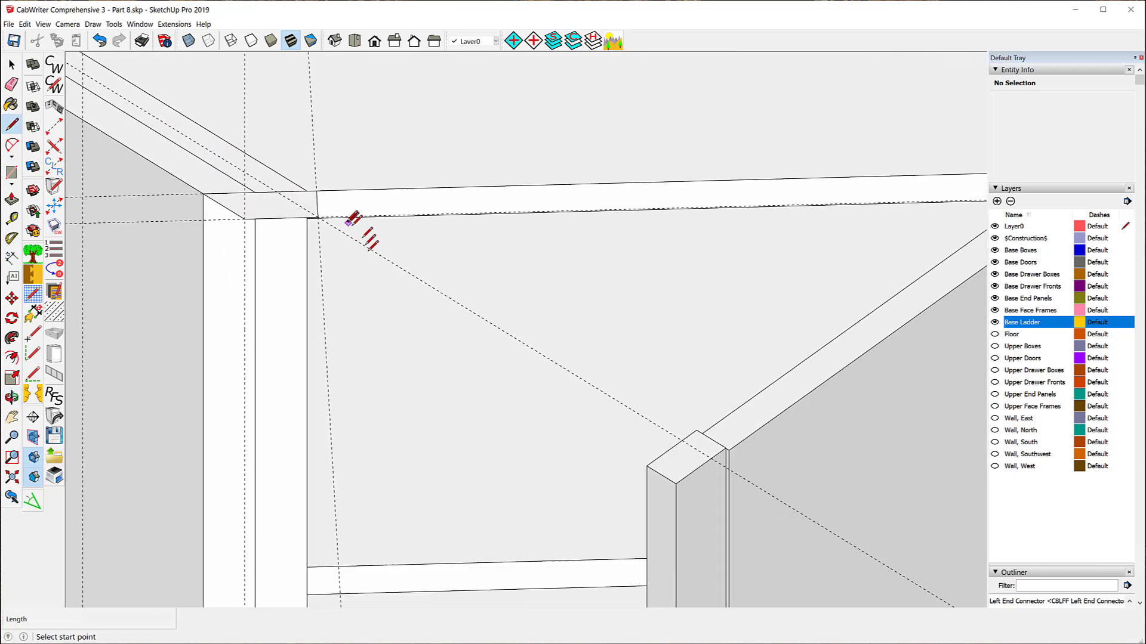
scroll(352, 219, up, 3)
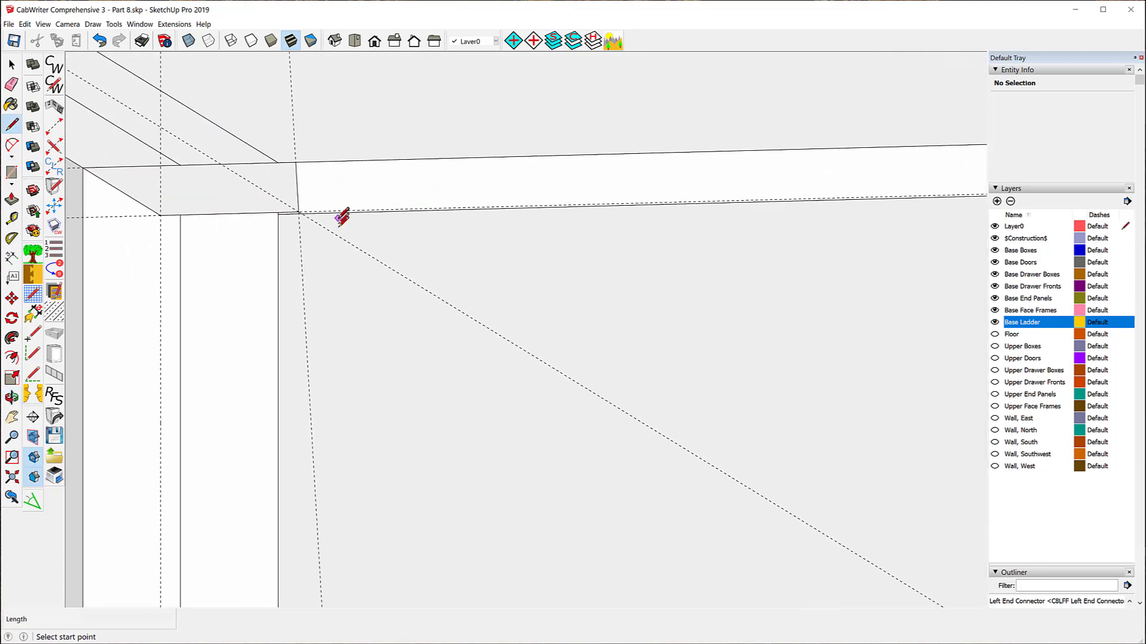
click(11, 218)
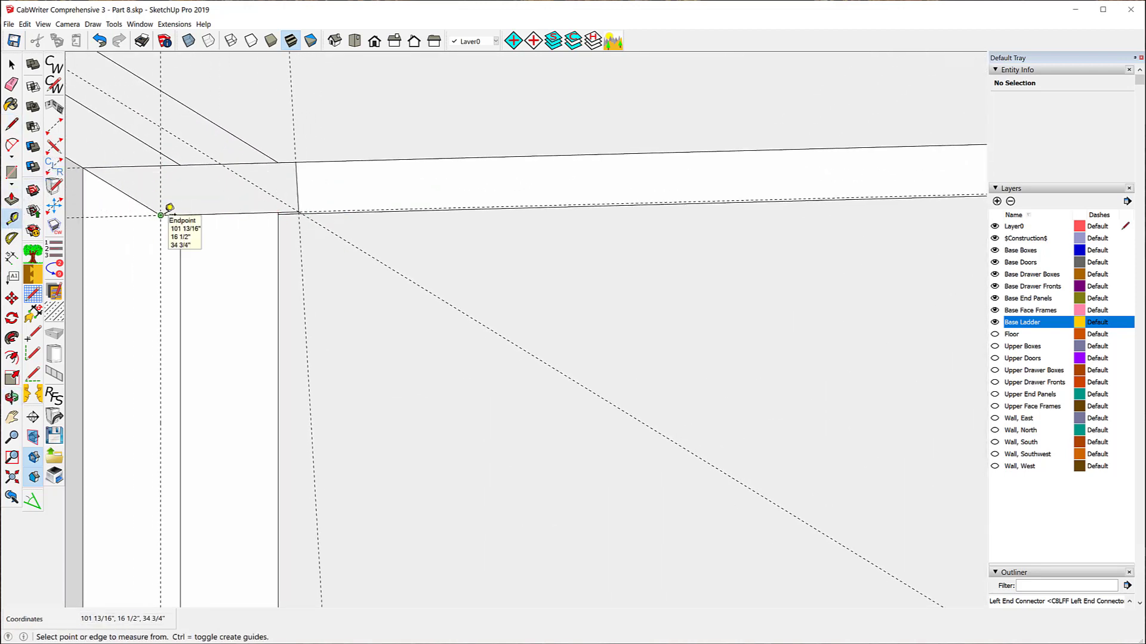
click(161, 214)
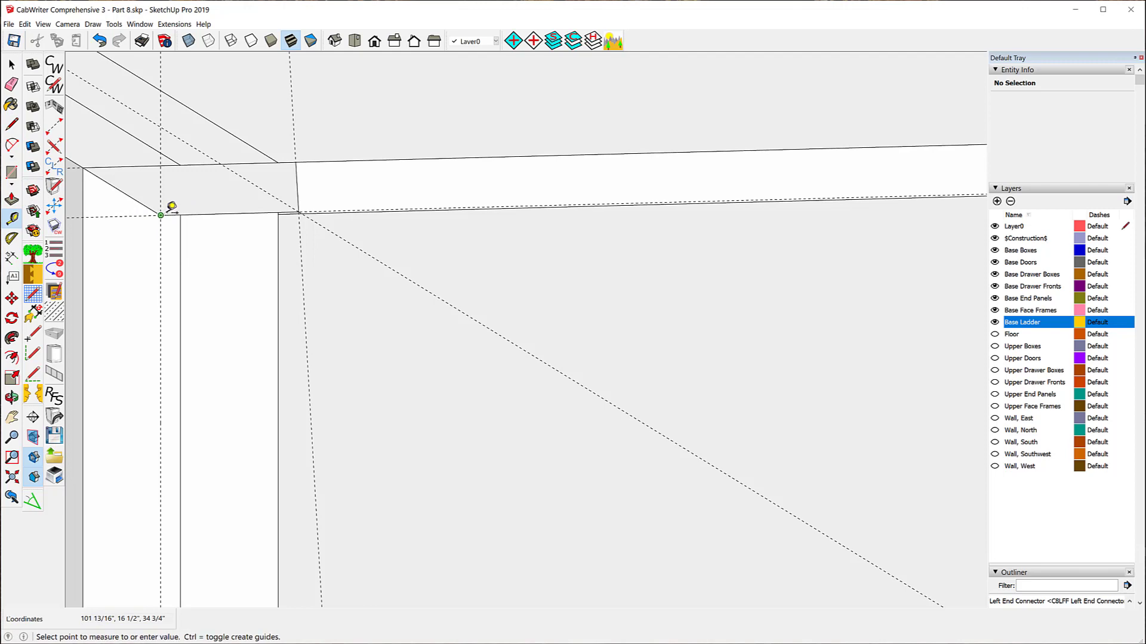
click(301, 209)
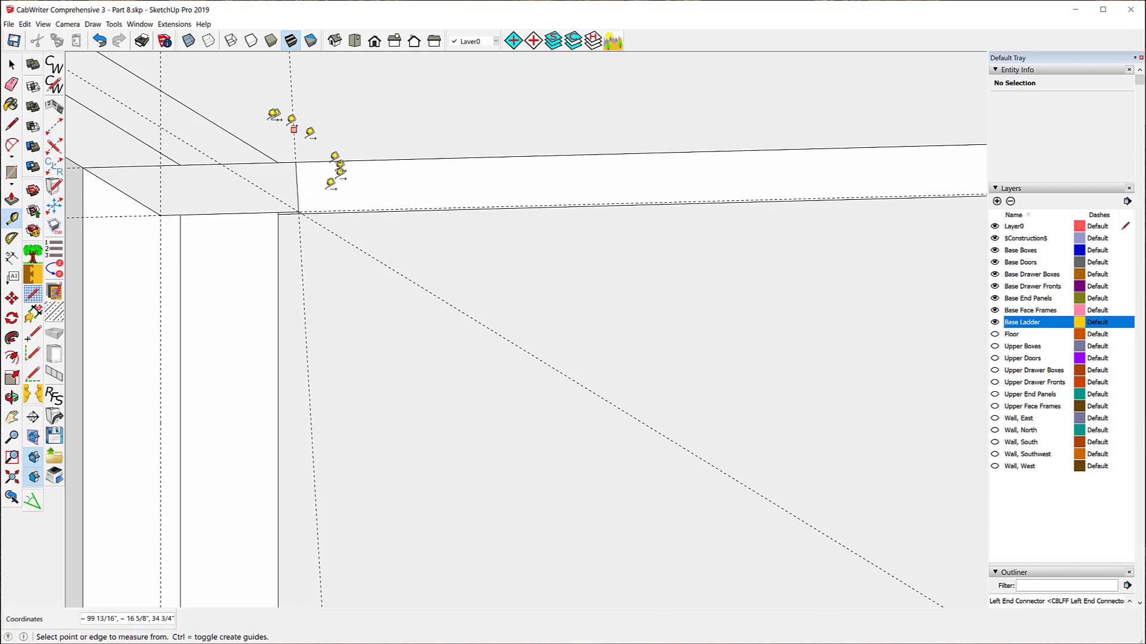
Step: Push/Pull the closed profile down 30 3/4" to the bottom of the adjoining end sheet
scroll(193, 58, down, 4)
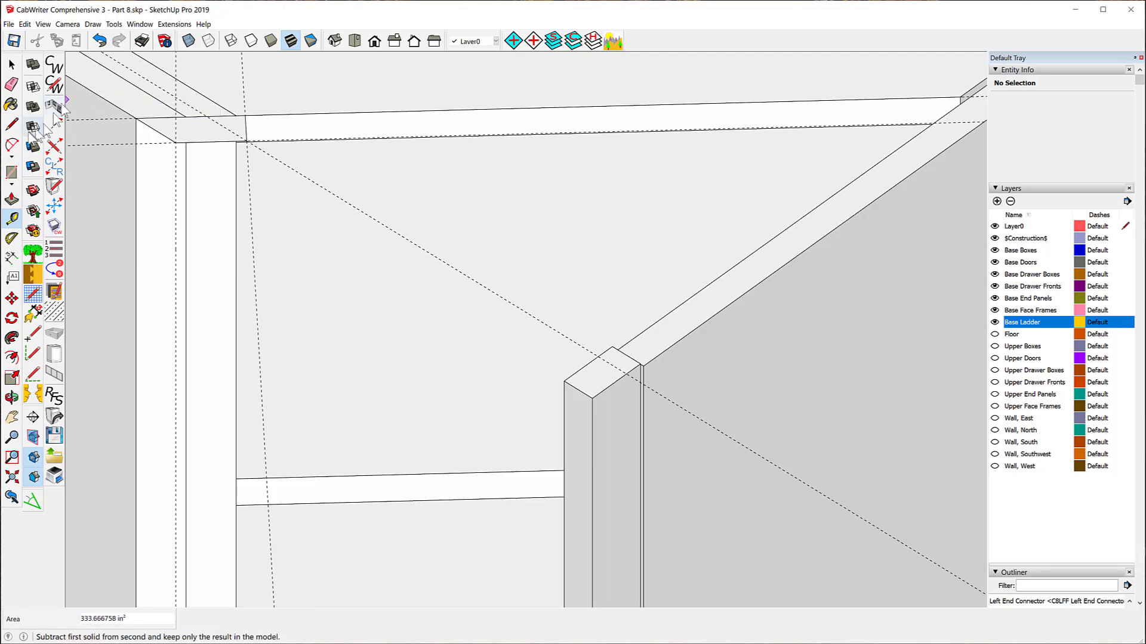
click(11, 199)
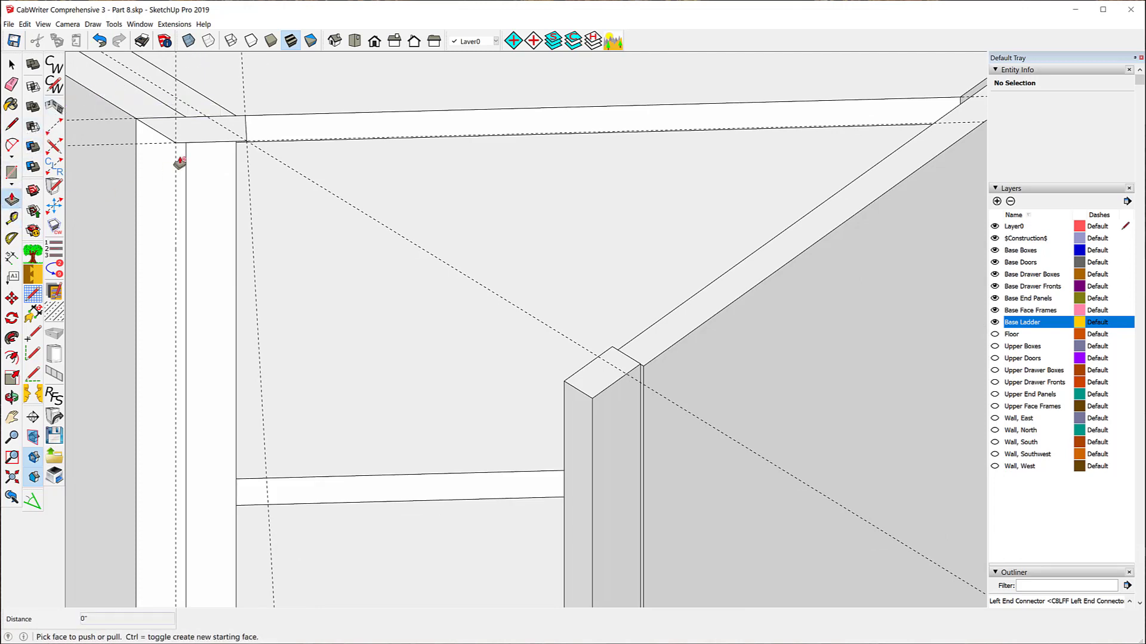
click(187, 145)
scroll(191, 180, down, 3)
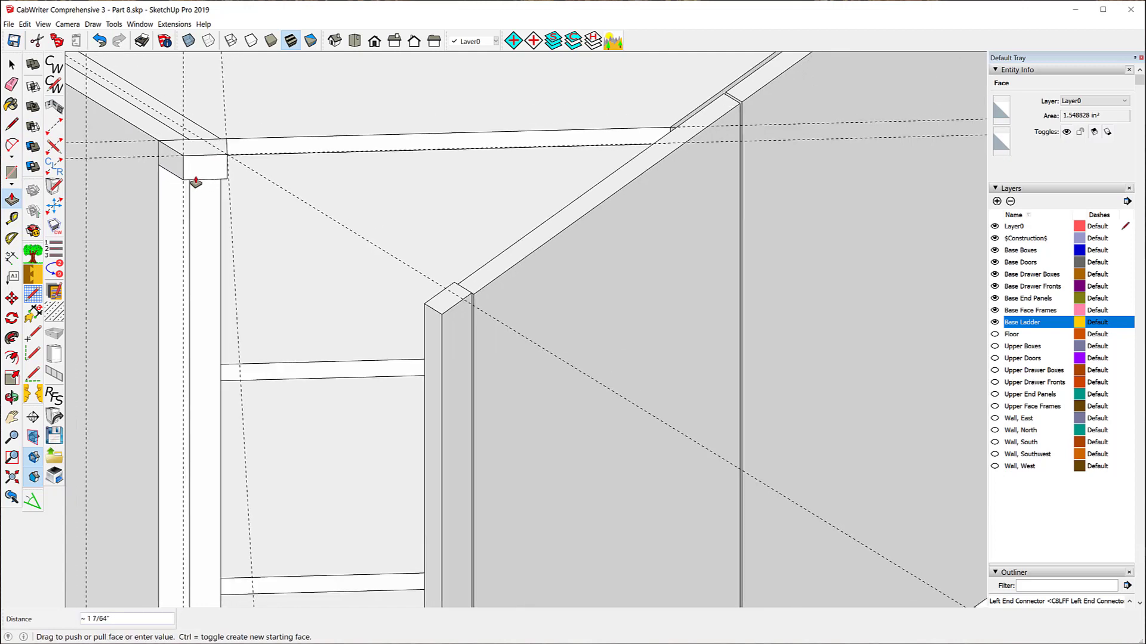
scroll(194, 181, down, 5)
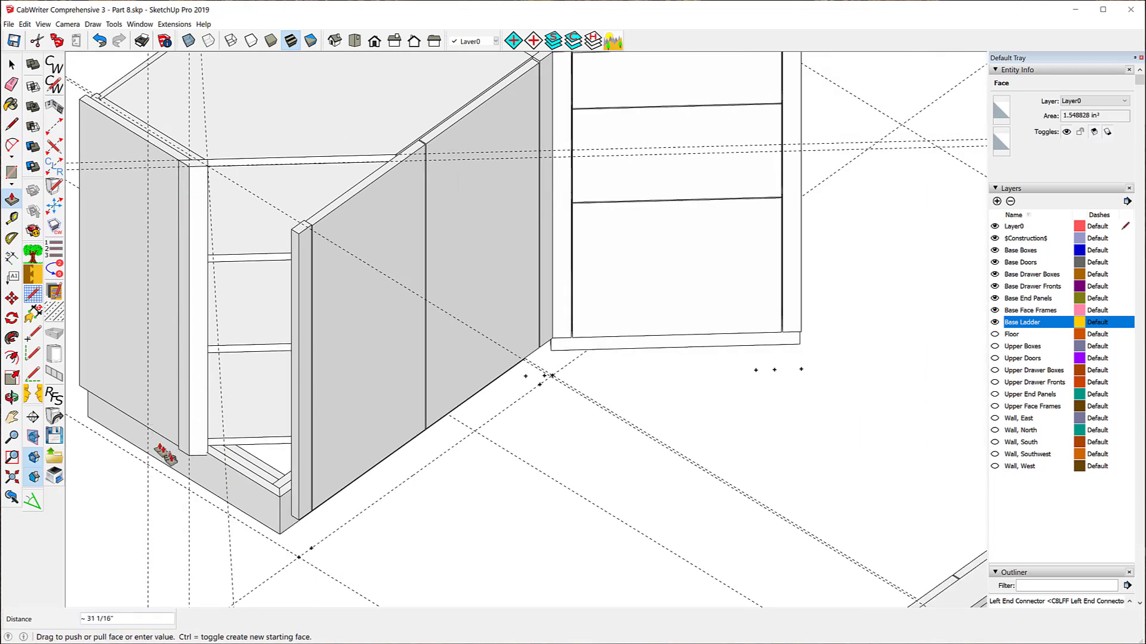
click(177, 449)
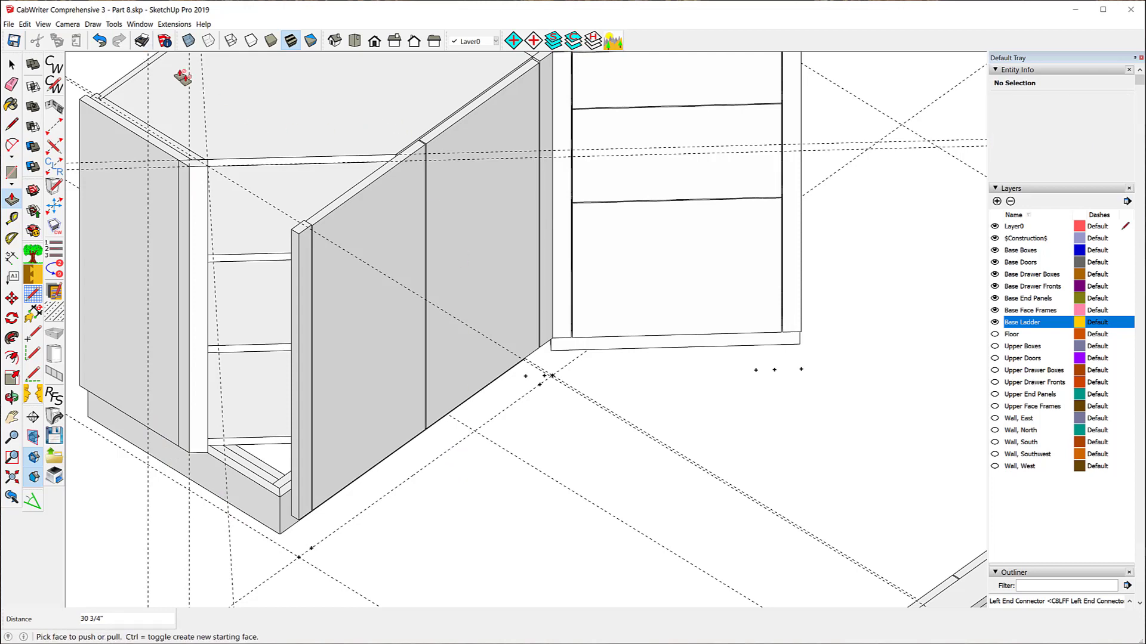
Step: Measure the extruded piece's thickness across its top face, from the front edge towards the back
scroll(183, 78, up, 6)
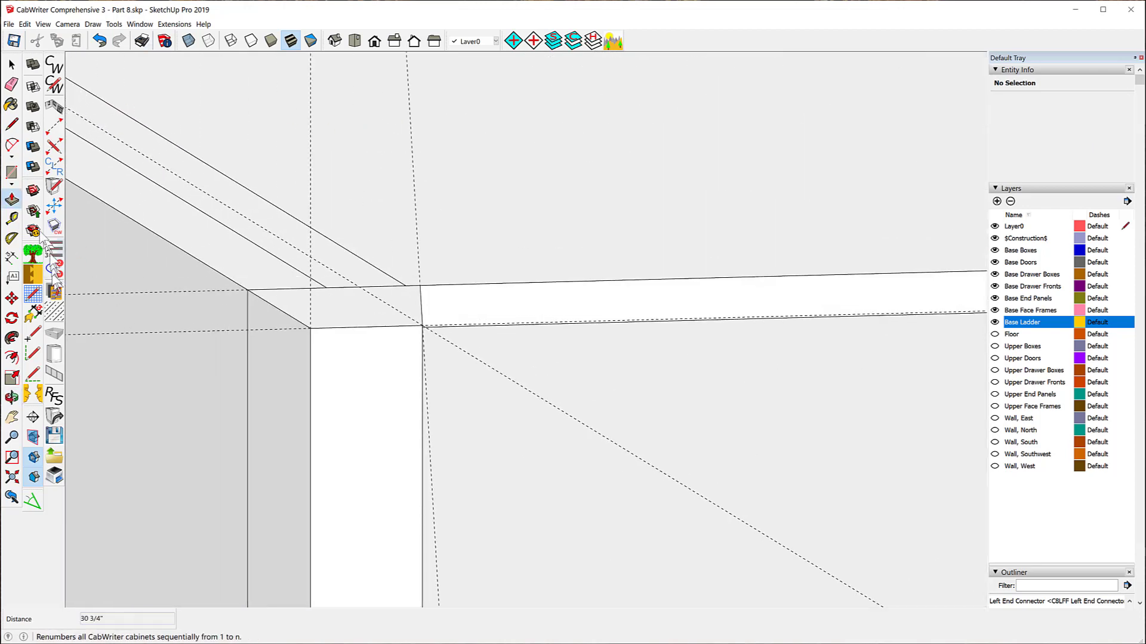
click(11, 218)
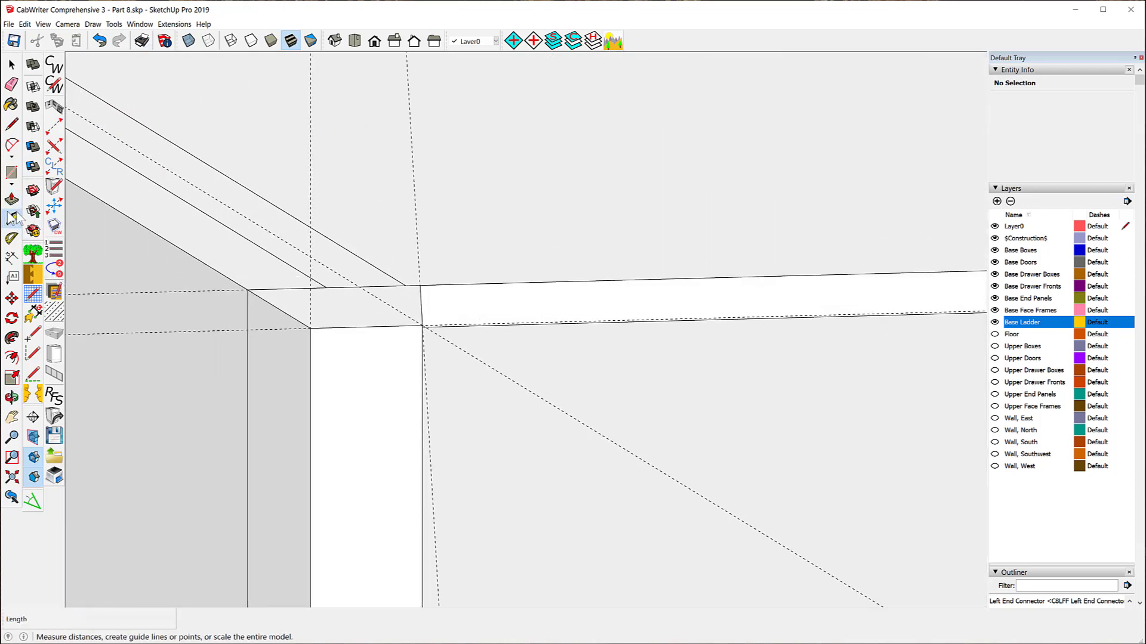
click(367, 327)
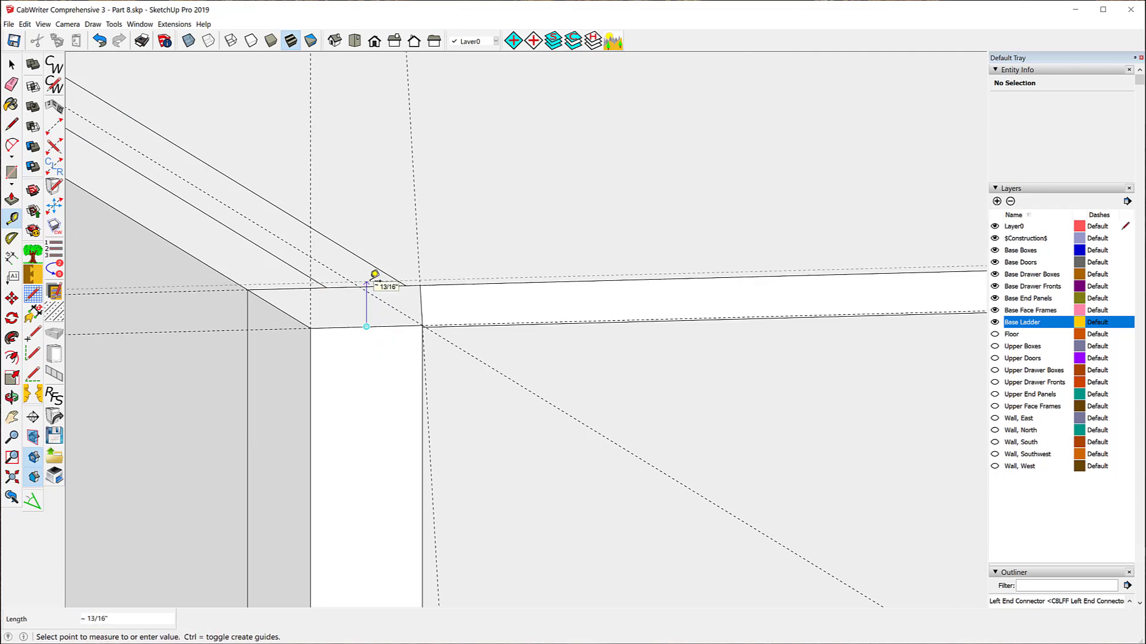
click(378, 269)
Step: Check the door's cabinet number, then start a CabWriter component from the whole extruded piece with cabinet number C12L
scroll(328, 170, down, 5)
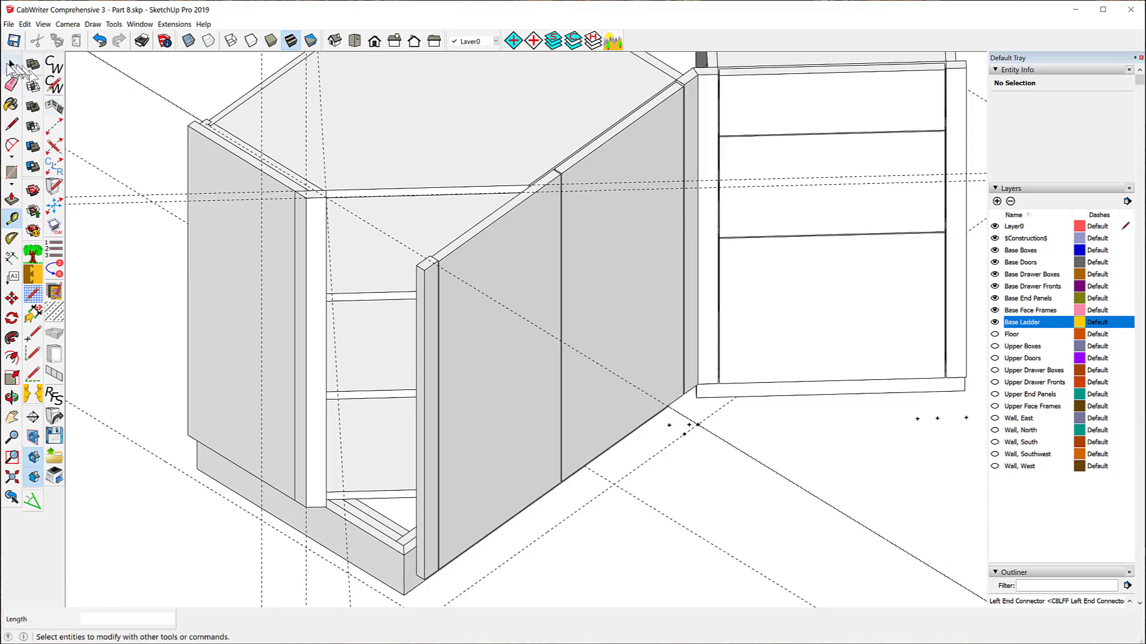
click(11, 64)
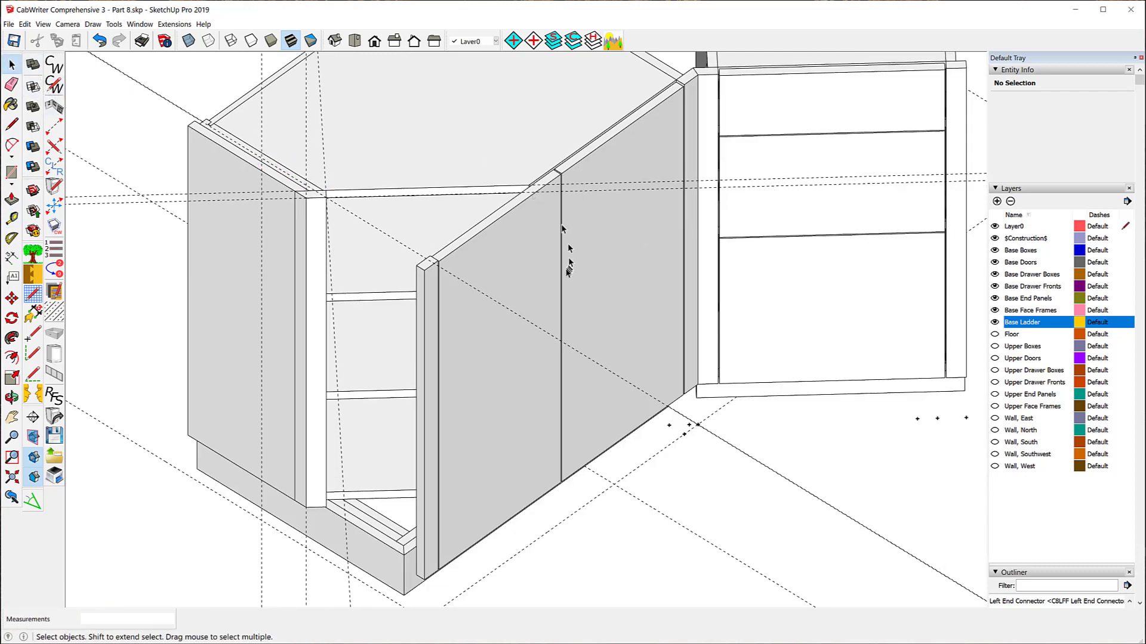
click(516, 228)
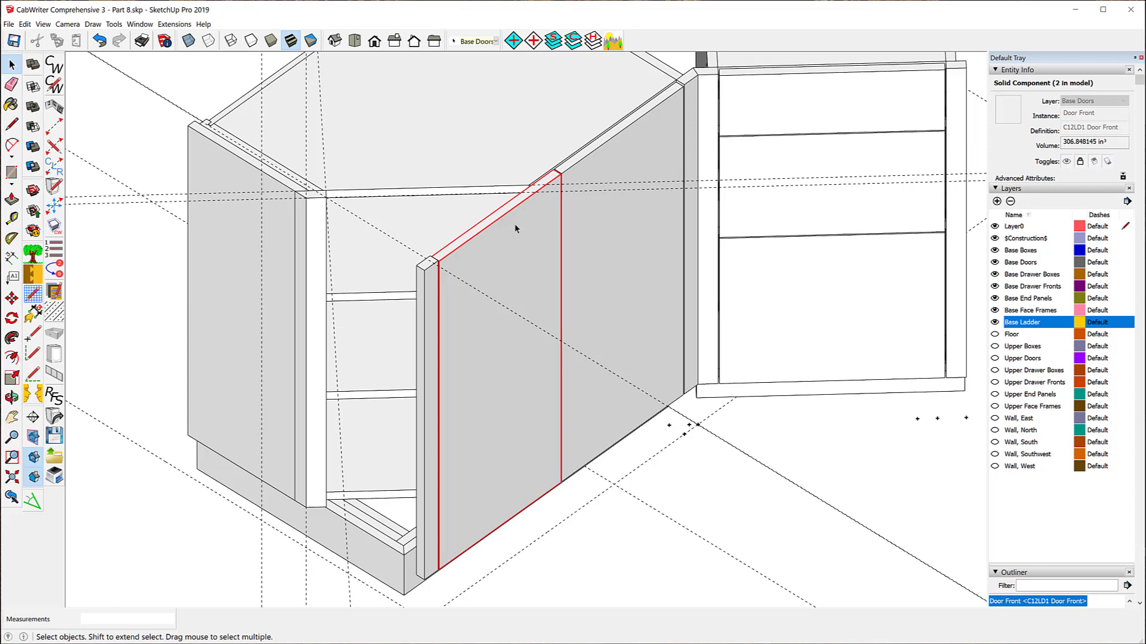
triple_click(316, 222)
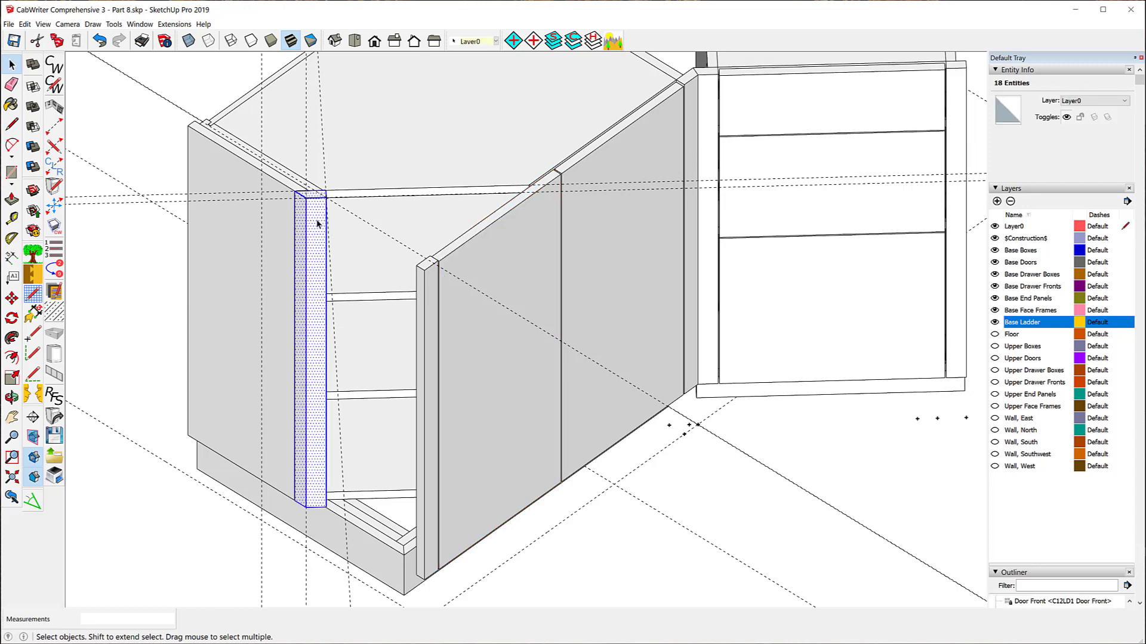
click(54, 227)
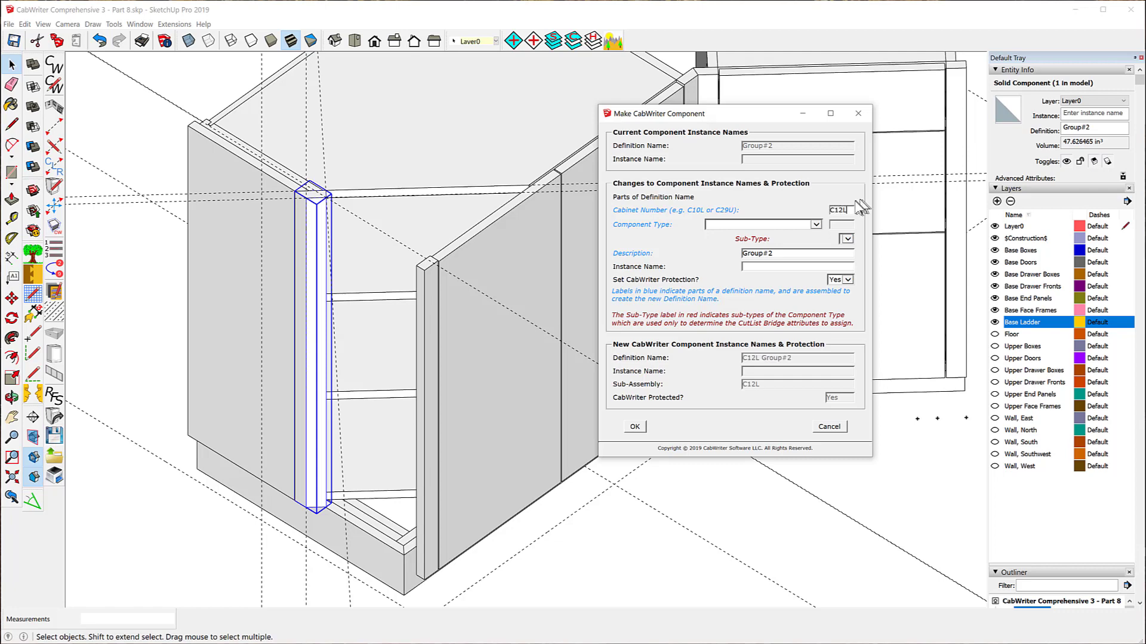
Step: Set the component type to (FF) Face Frame and the sub-type to Sheet
click(816, 225)
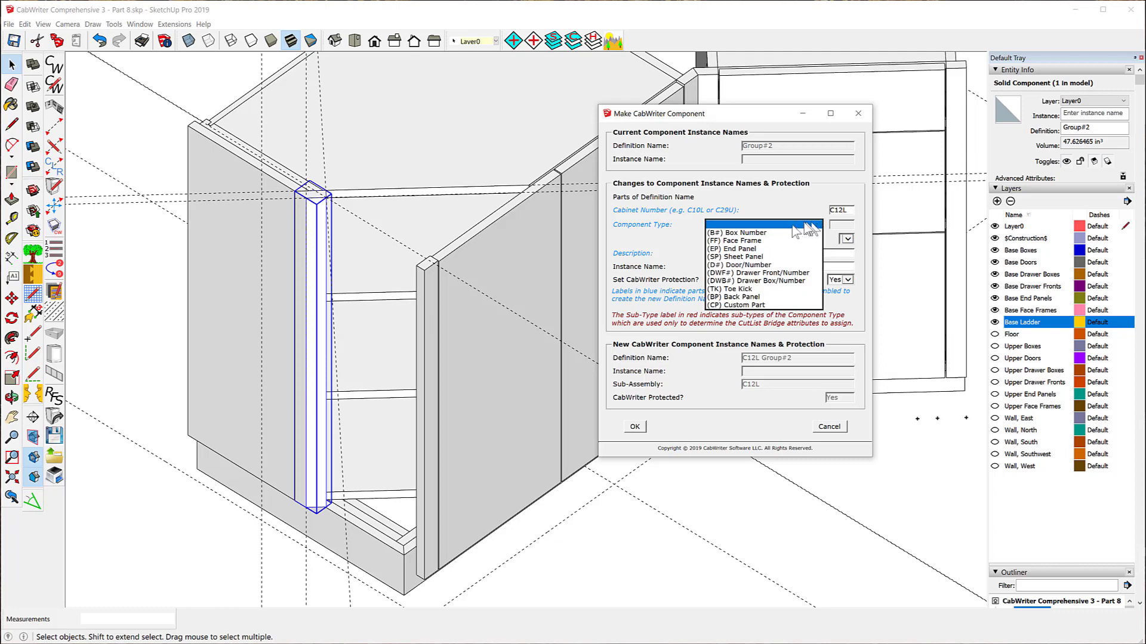
click(733, 240)
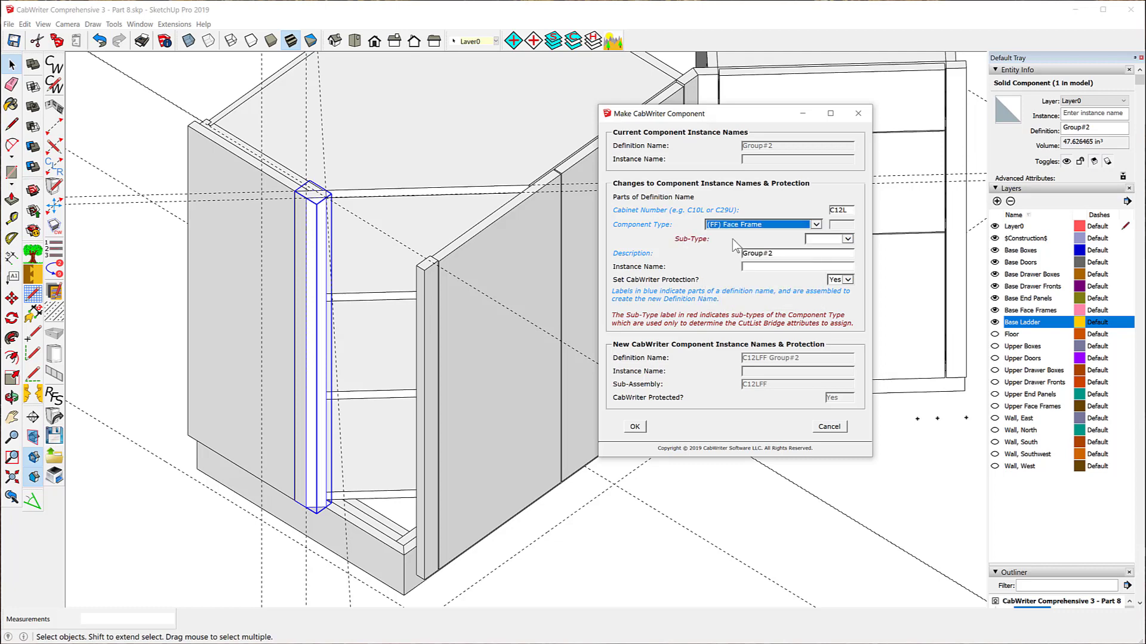
click(848, 239)
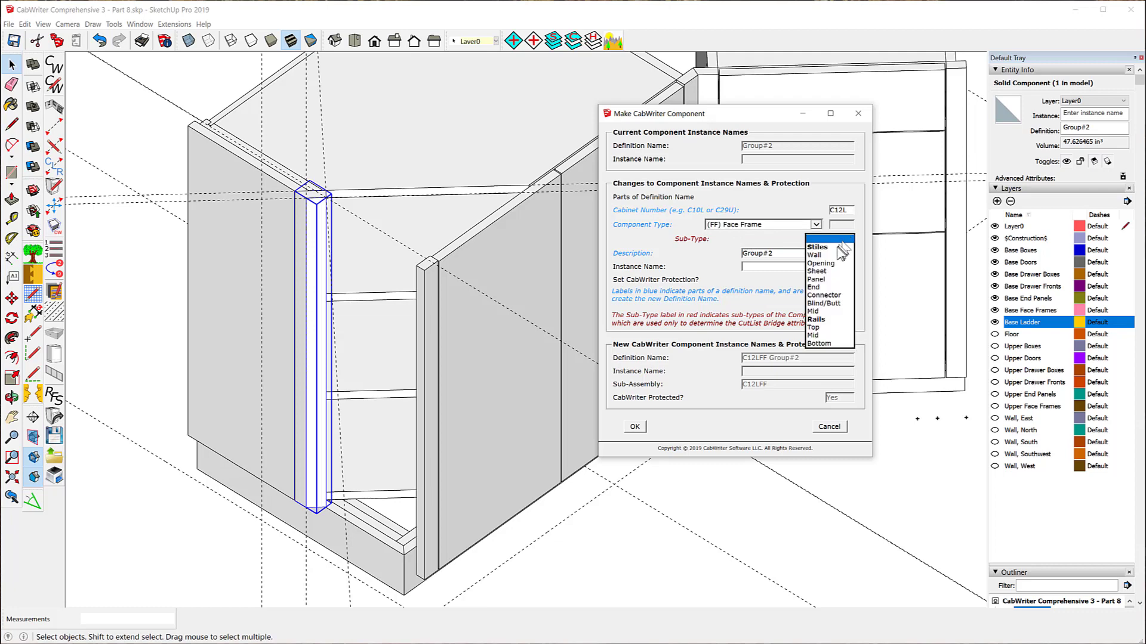
click(817, 272)
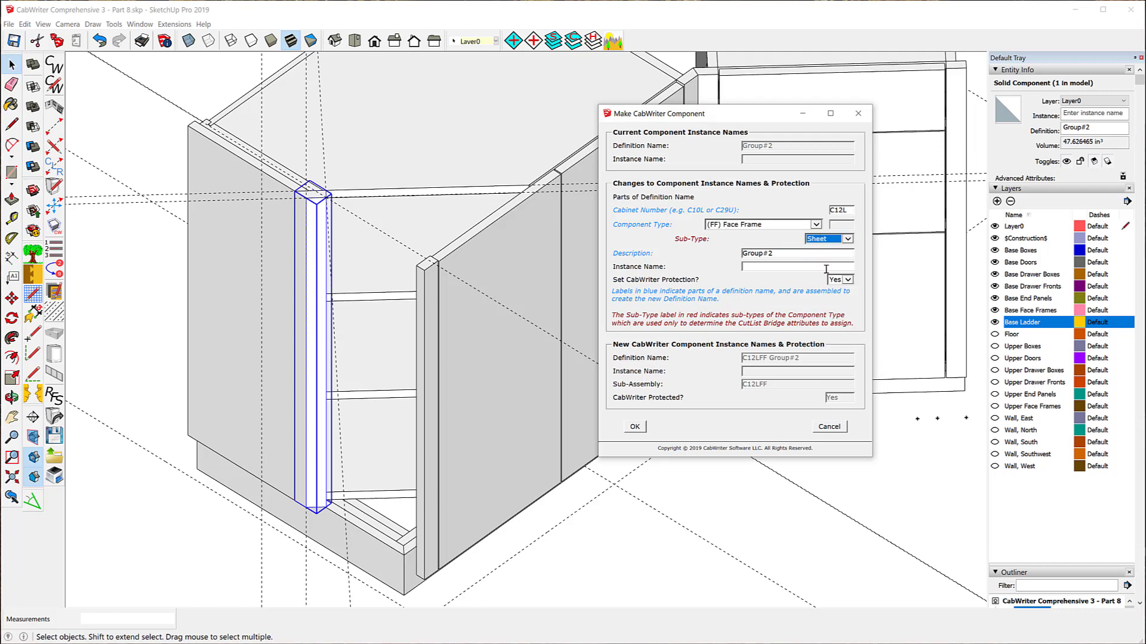
Step: Replace the component's description with "Left End Sheet"
click(786, 255)
drag(779, 254, 704, 254)
text(Left End Sheet)
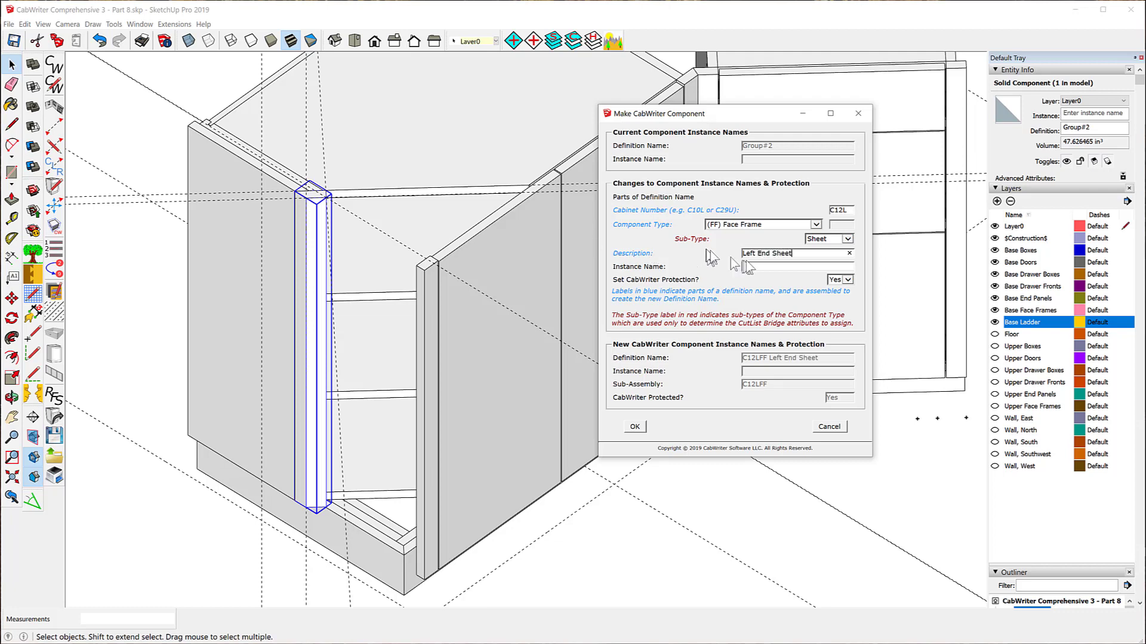
Step: Copy the description "Left End Sheet" into the instance name as well and create the CabWriter component
drag(806, 252, 699, 247)
key(ctrl+c)
right_click(757, 258)
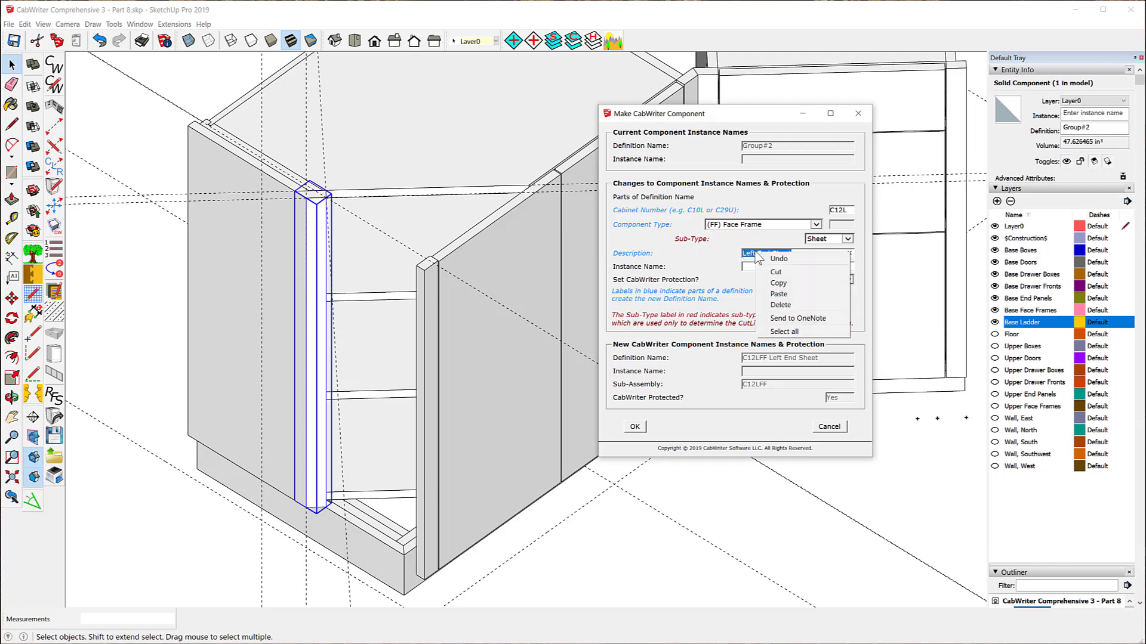
click(780, 273)
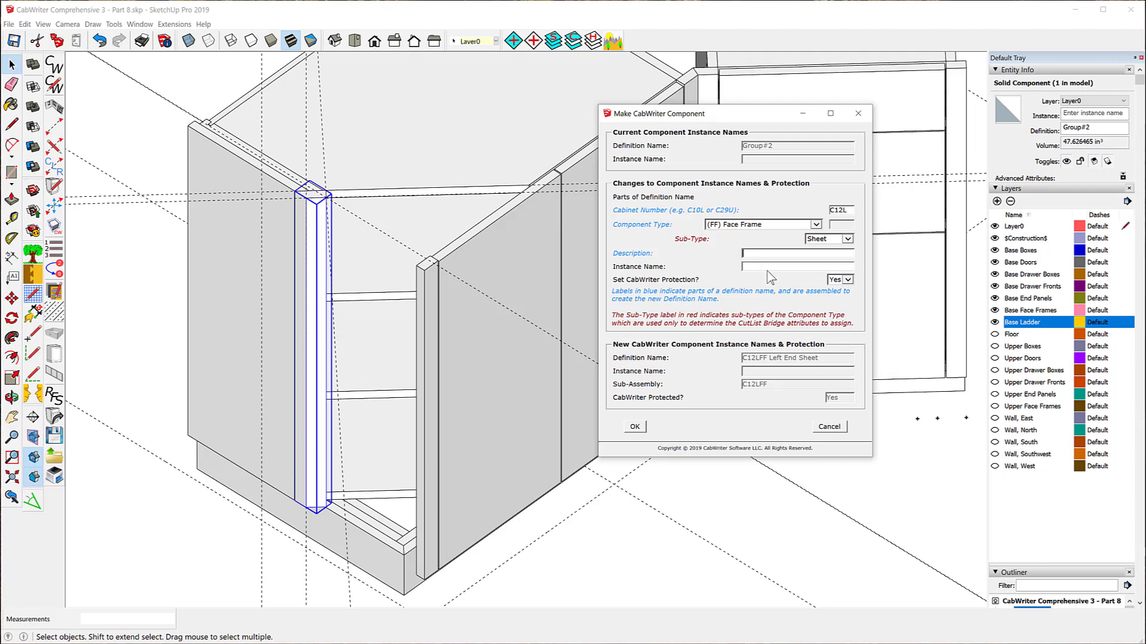
right_click(759, 255)
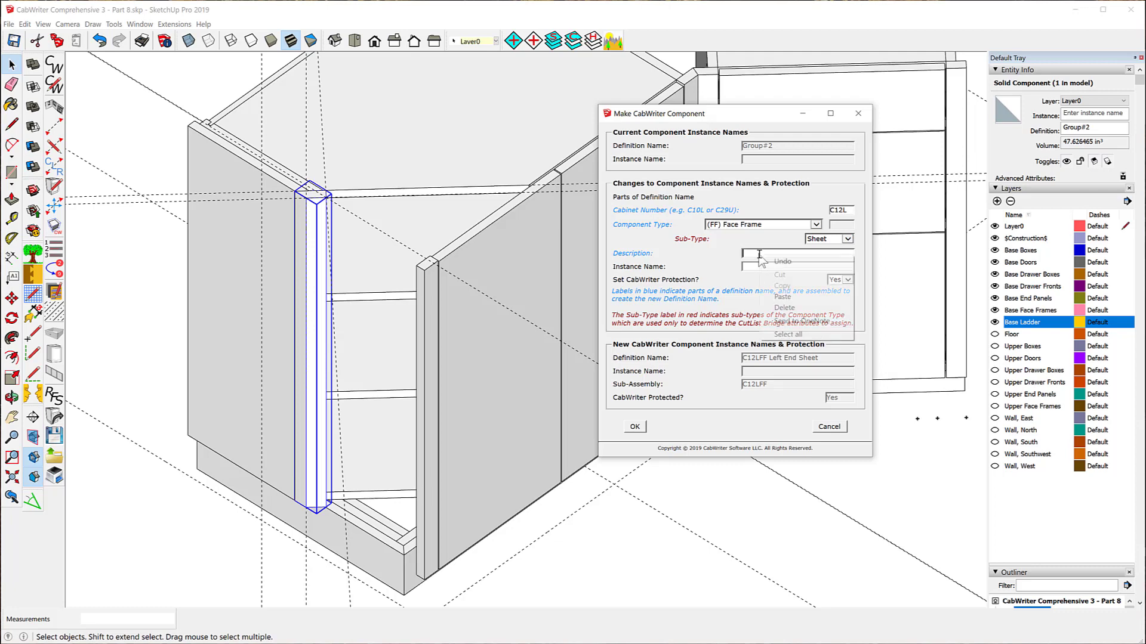
click(783, 293)
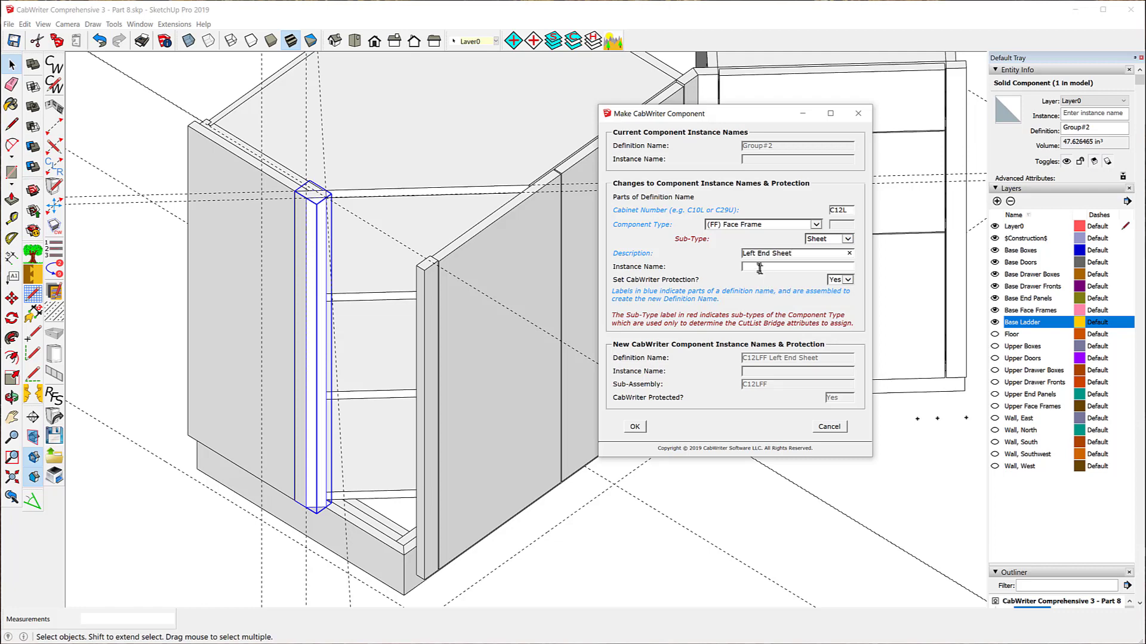
right_click(759, 267)
click(785, 304)
click(635, 428)
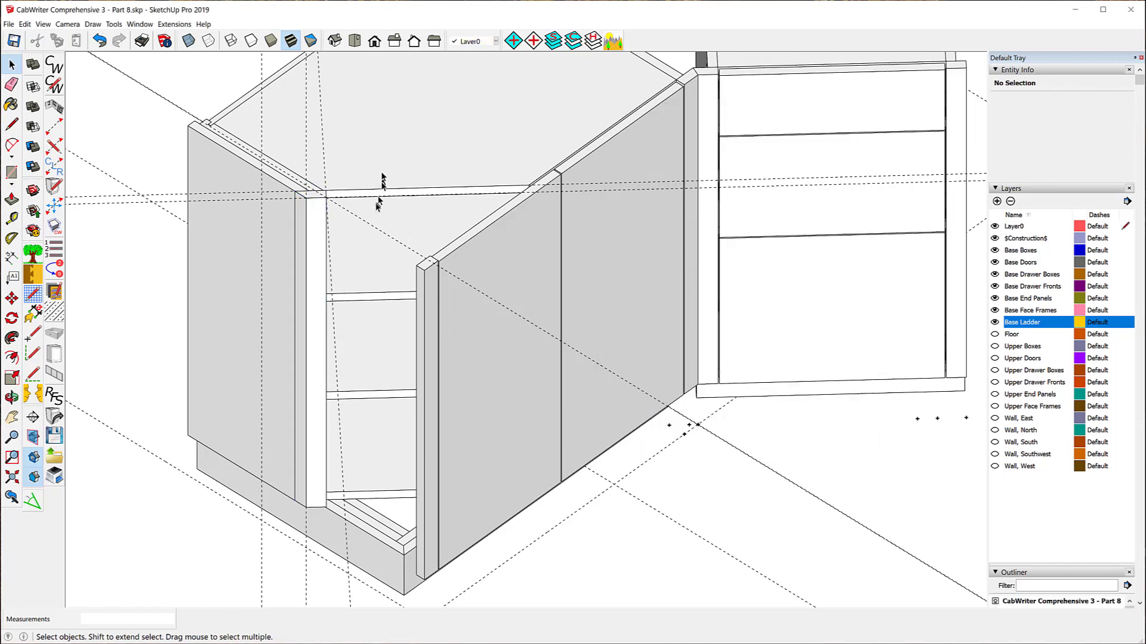
Step: Delete the three steep guides that cross the front of the corner cabinet
scroll(376, 203, down, 3)
scroll(356, 222, down, 2)
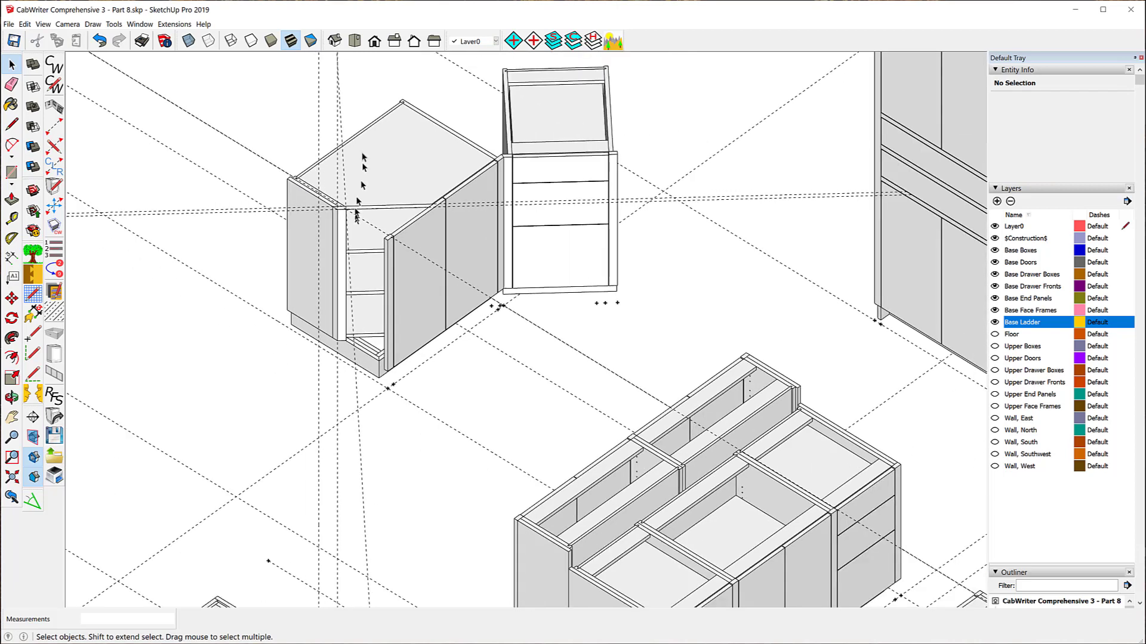
drag(355, 115, 300, 89)
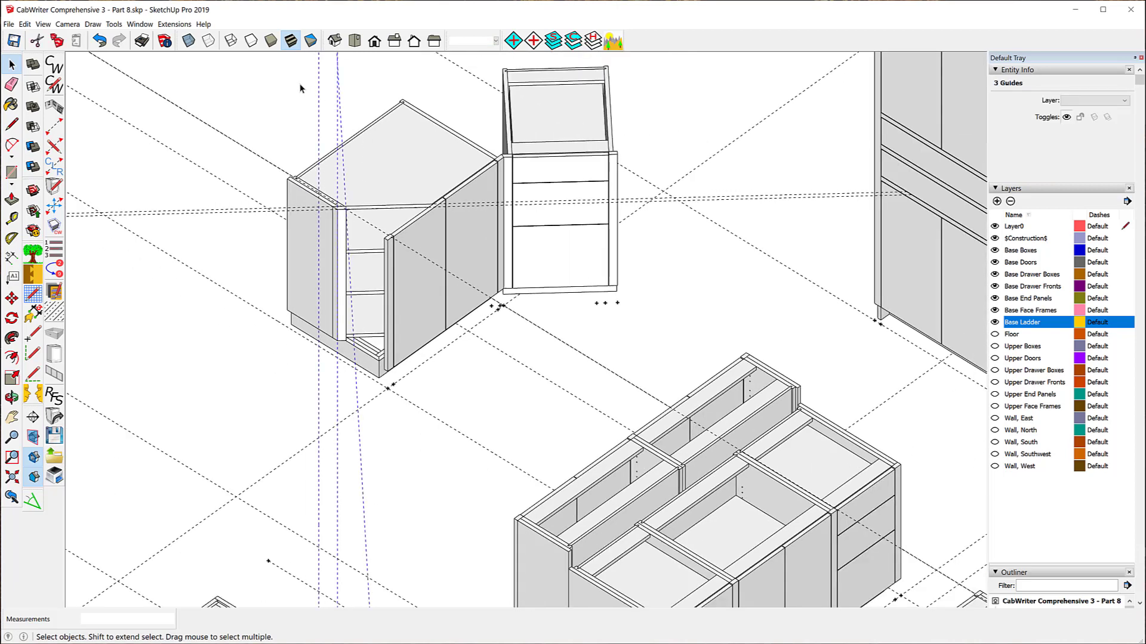
key(Delete)
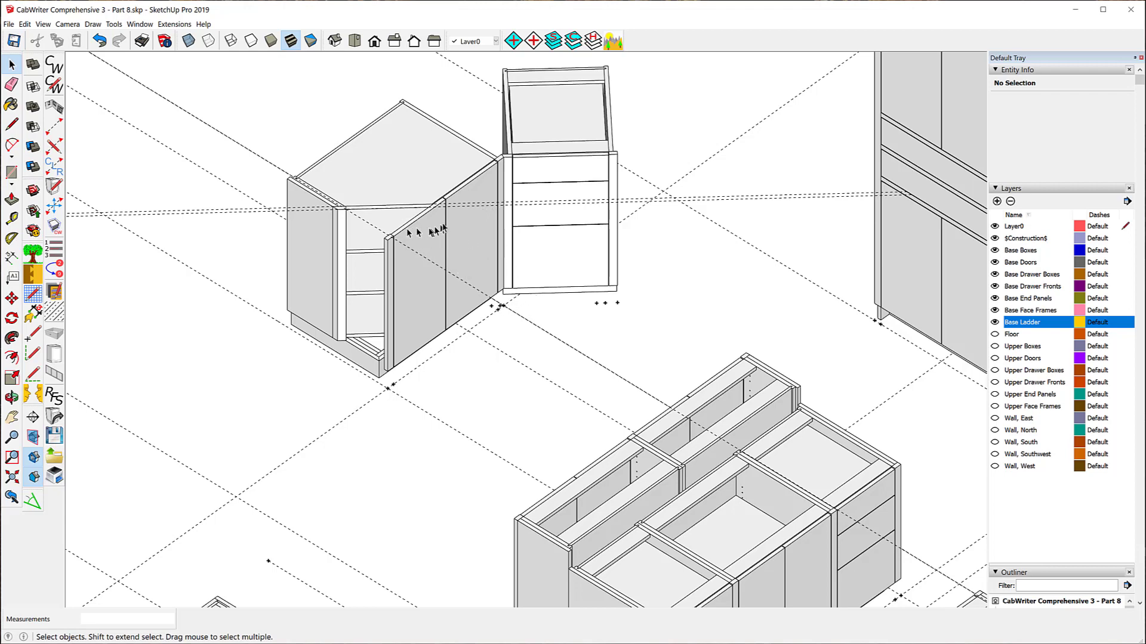
Step: Compare the entity information of the corner cabinet's two door fronts by selecting them alternately
click(469, 209)
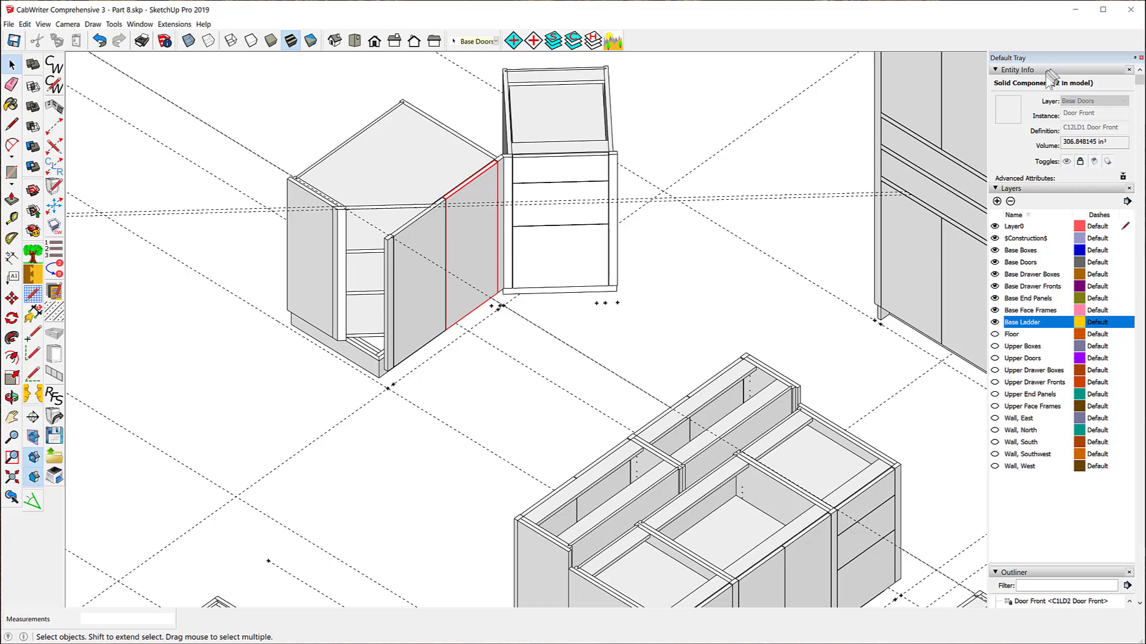
click(438, 268)
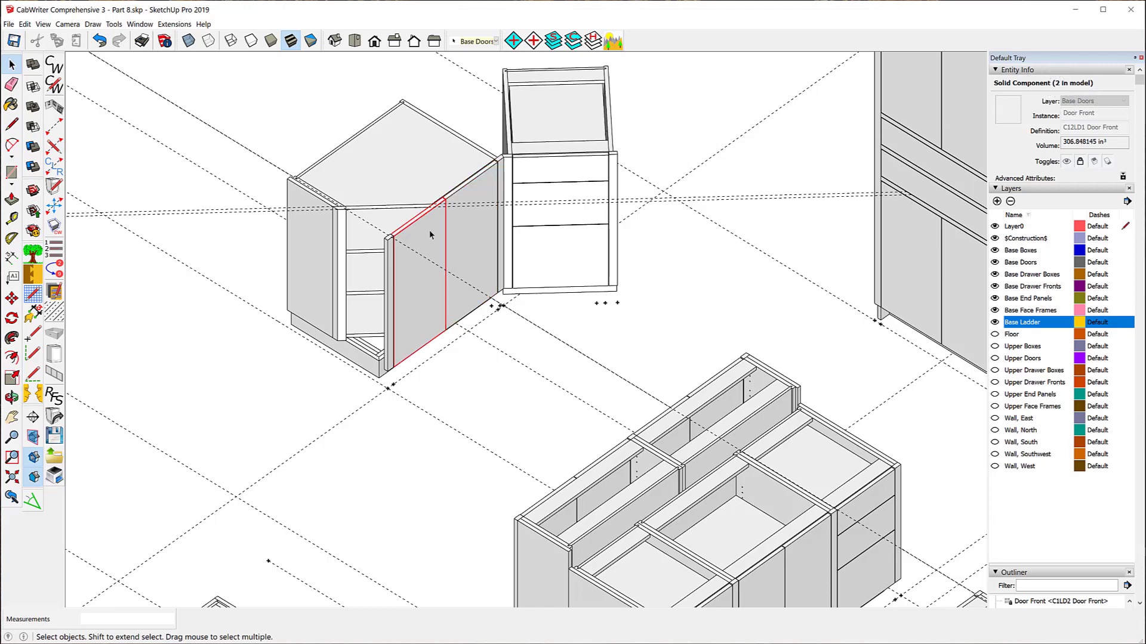
click(470, 224)
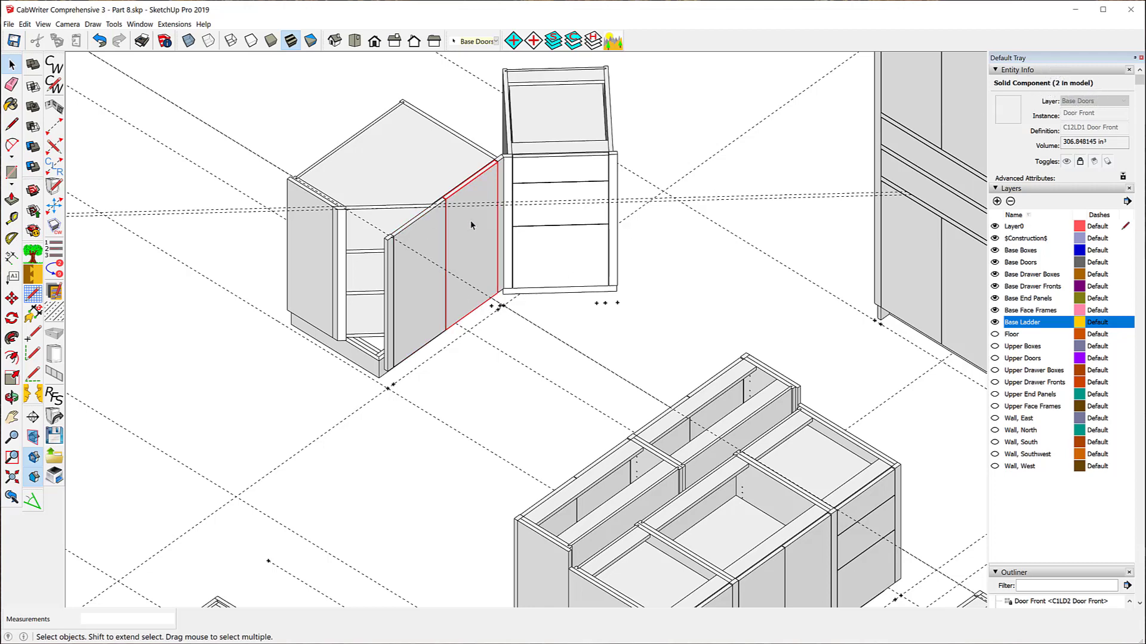
click(426, 228)
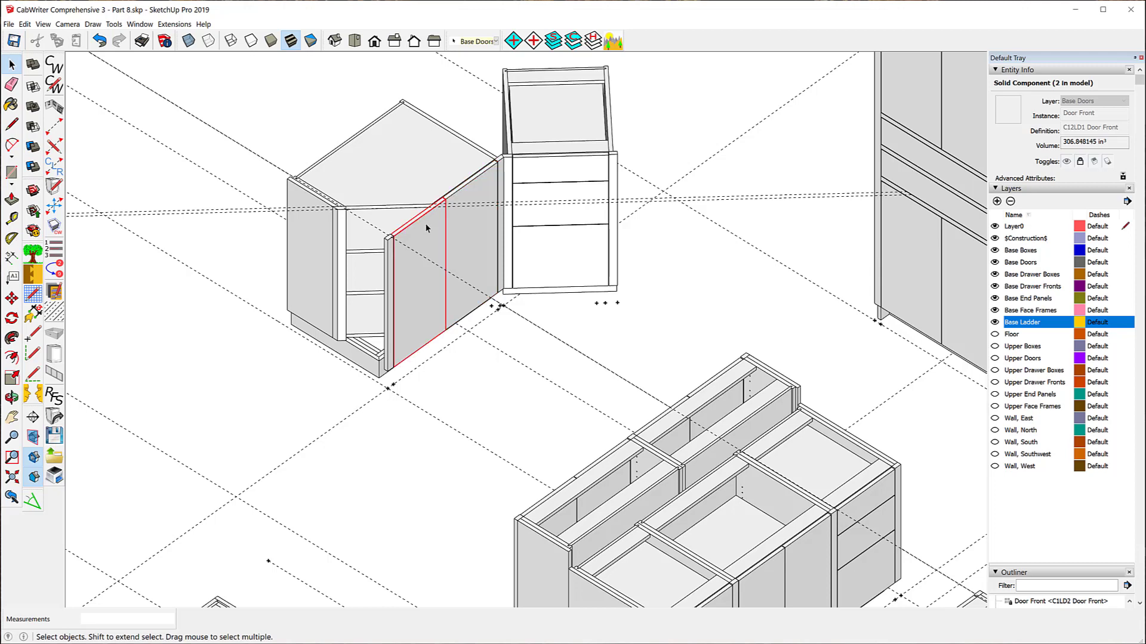
Step: Unlock the corner cabinet's left door front and make the component unique
right_click(427, 225)
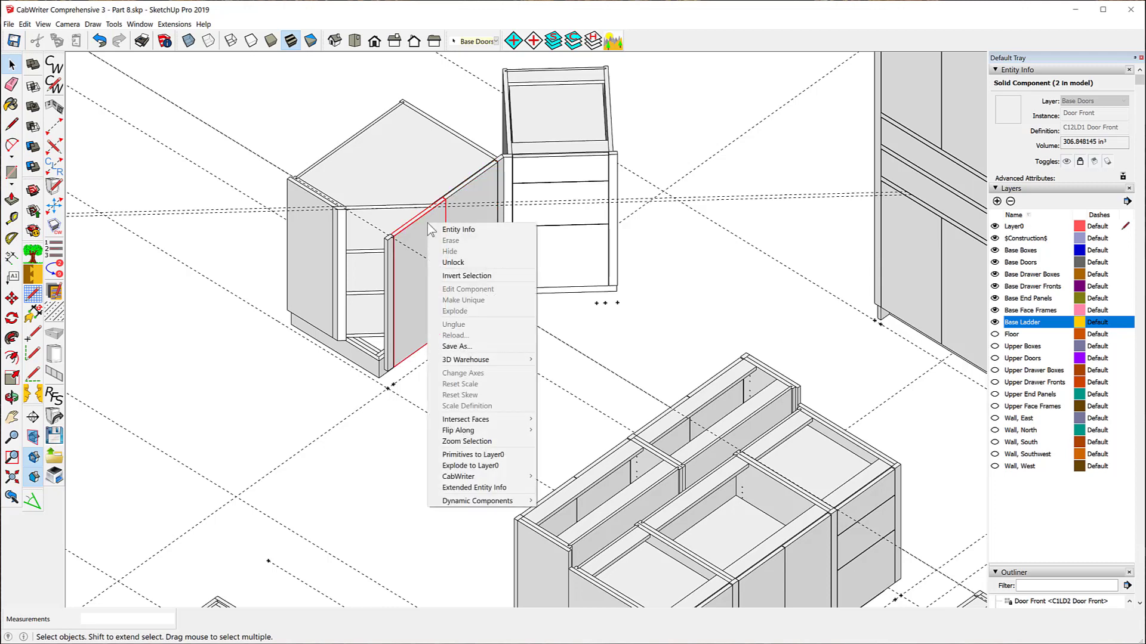
click(461, 263)
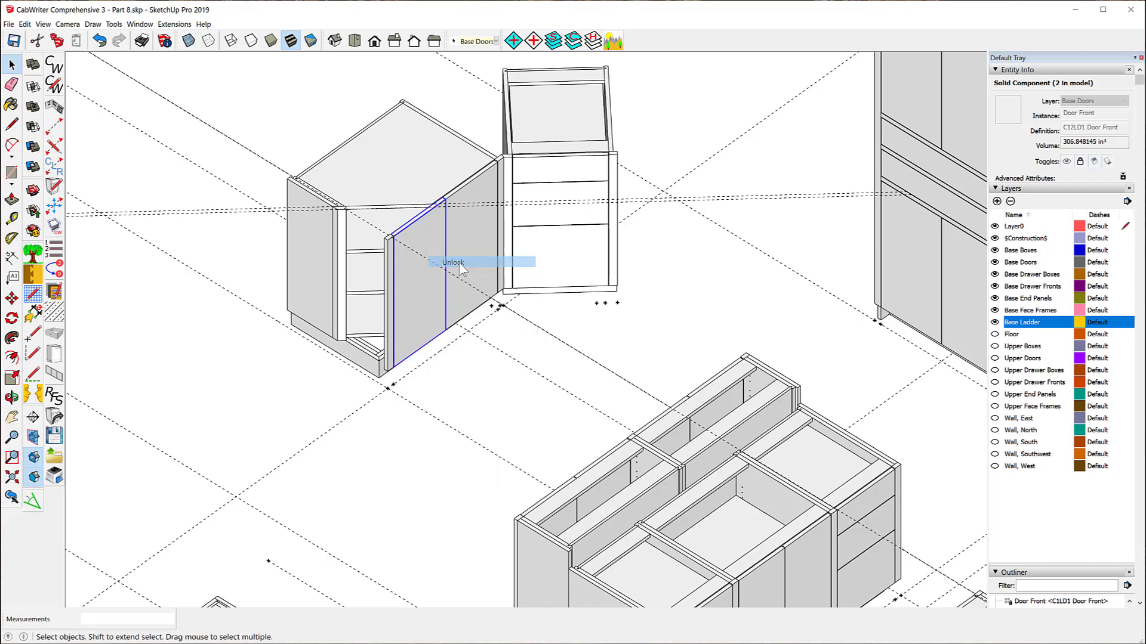
right_click(414, 233)
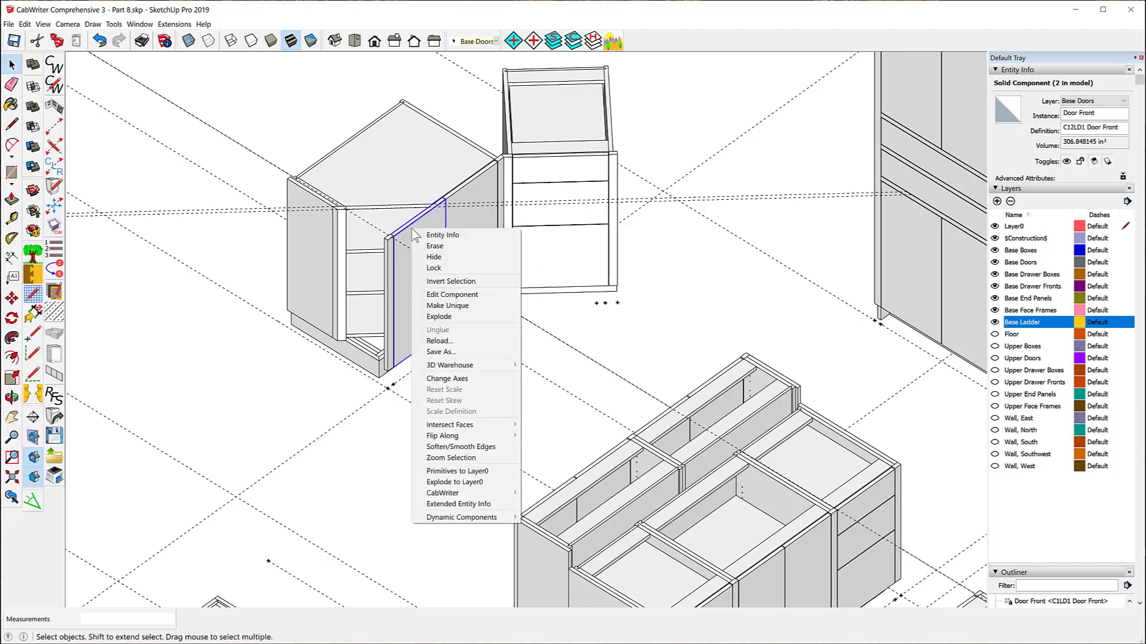
click(453, 306)
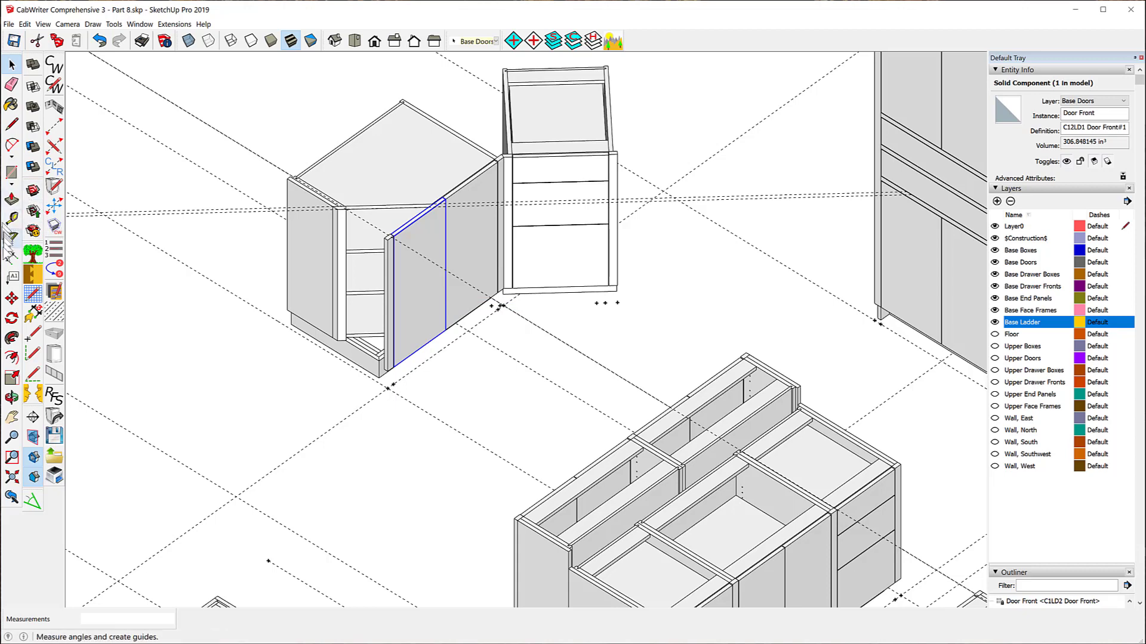
Step: Move the unlocked door front 60 inches along the green axis, away from the corner cabinet
click(12, 298)
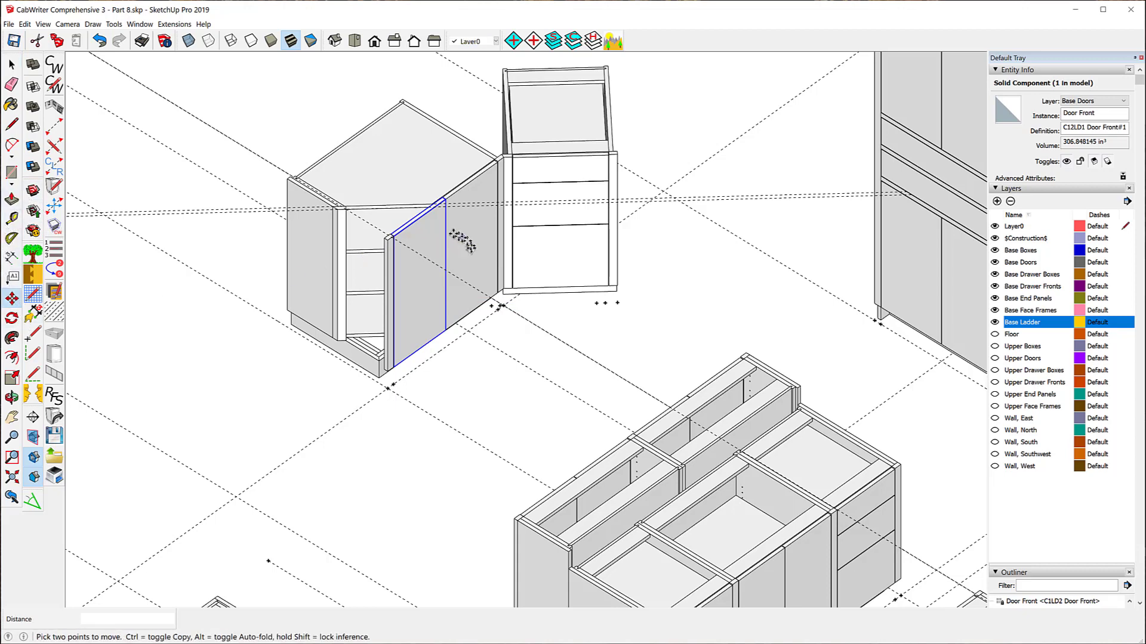
click(420, 218)
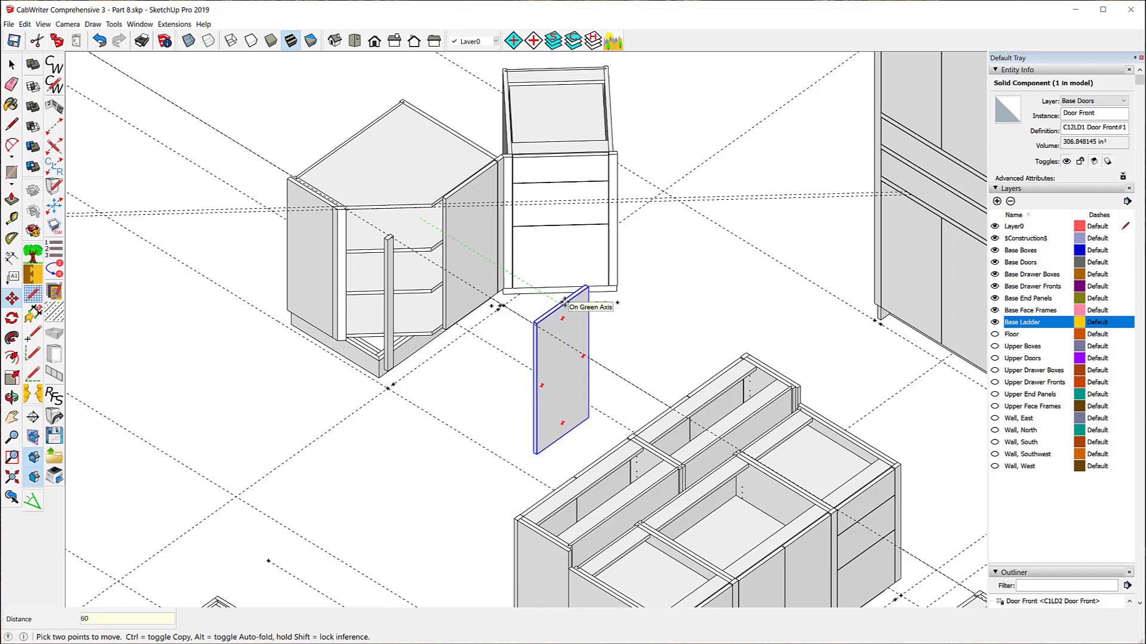
text(60)
key(Return)
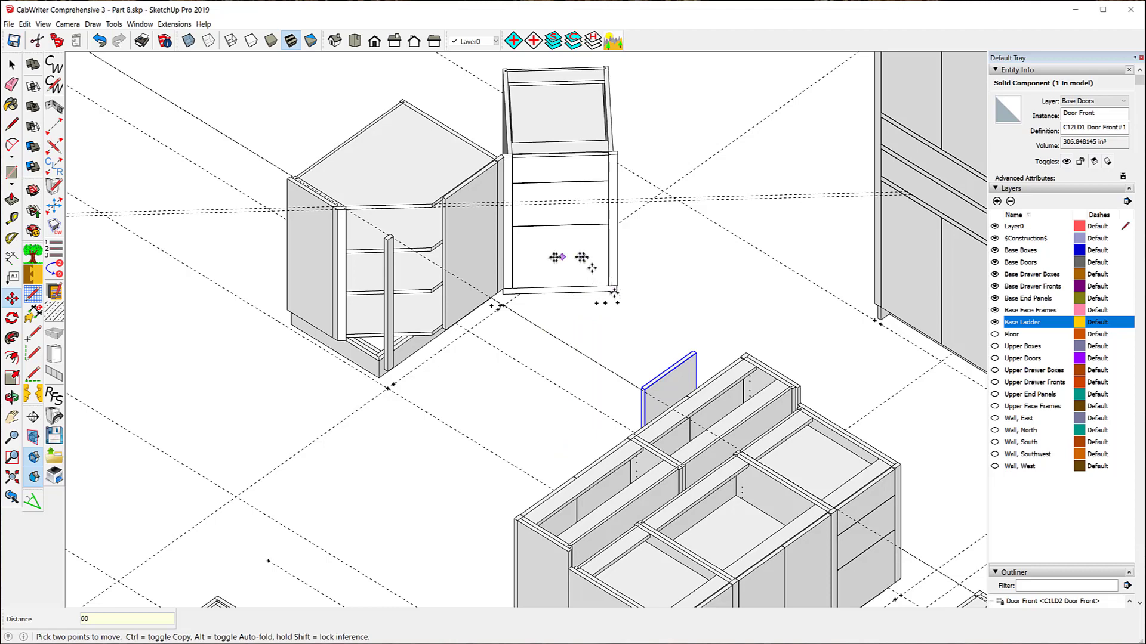
Step: Unlock the Left End Sheet component in front of the corner cabinet and delete it
click(11, 64)
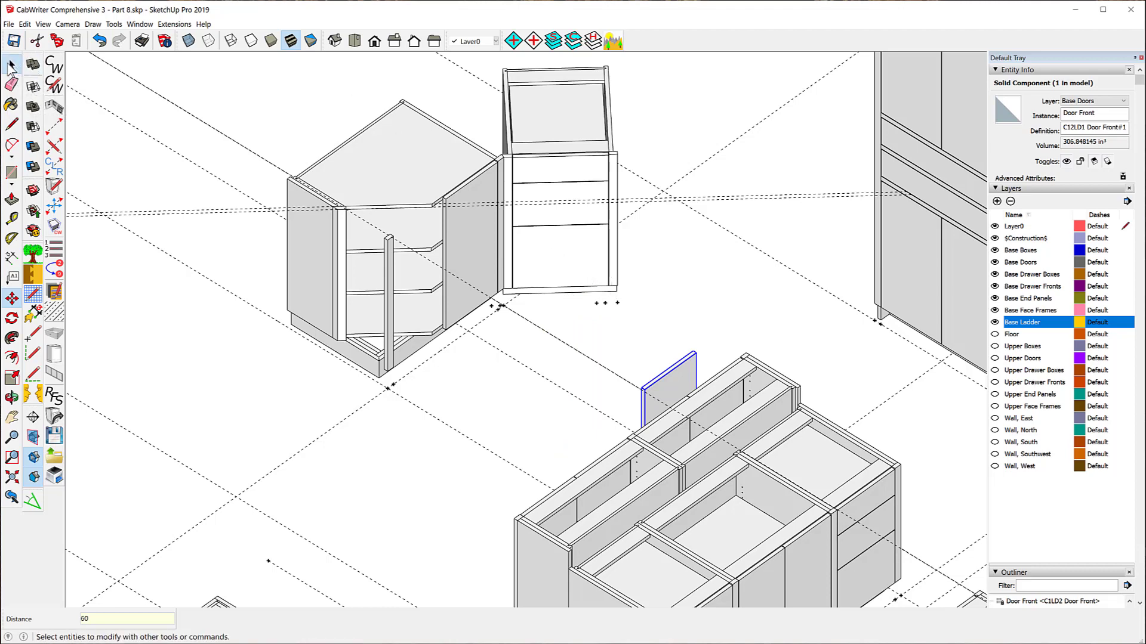
click(391, 275)
right_click(391, 273)
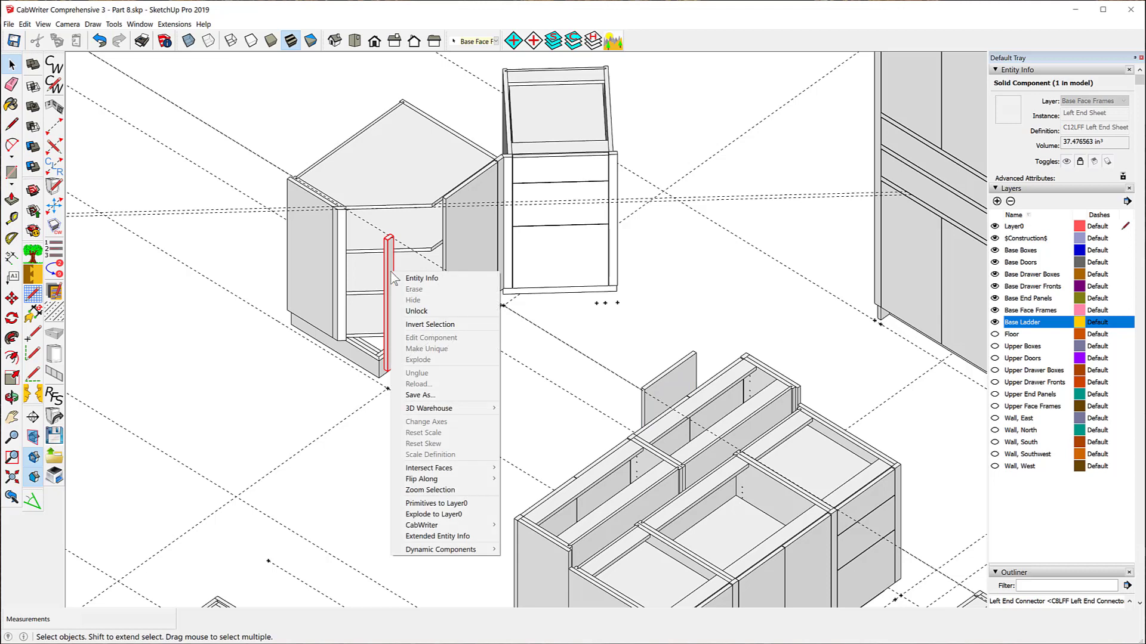
click(416, 312)
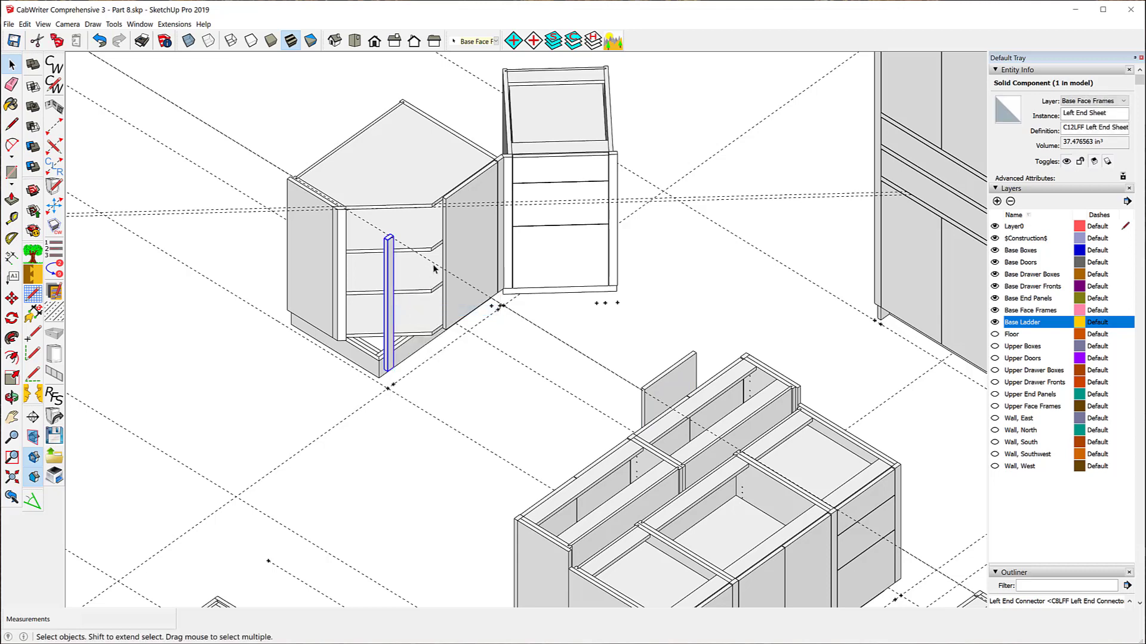
key(Delete)
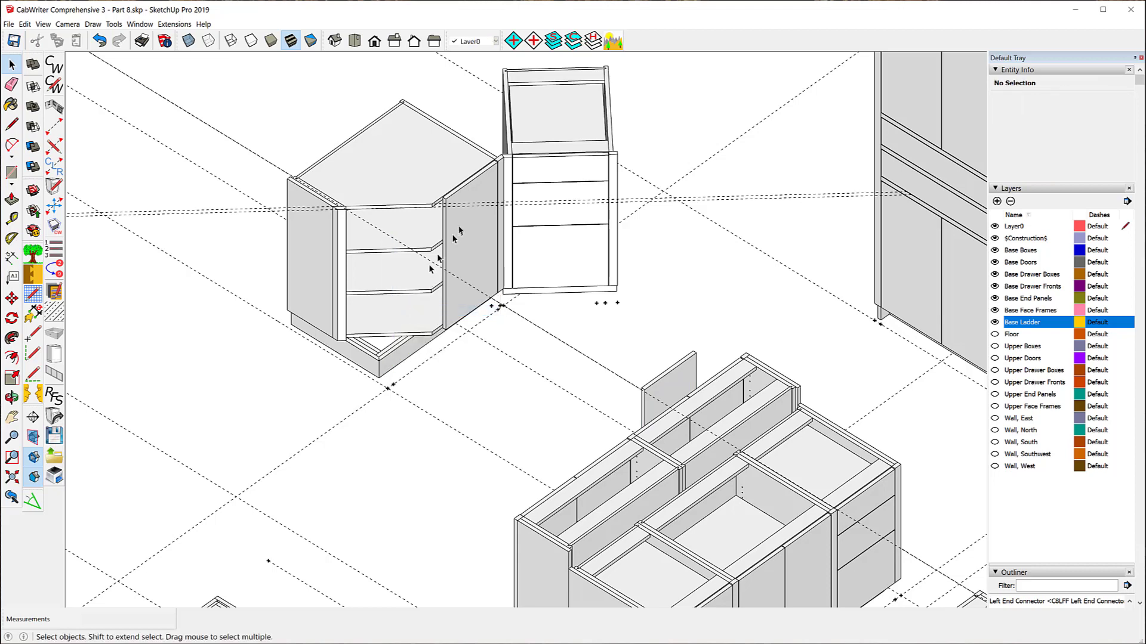
Step: Add a guide along the cabinet top's angled front edge and a parallel guide offset 13/16" outward
scroll(492, 214, up, 5)
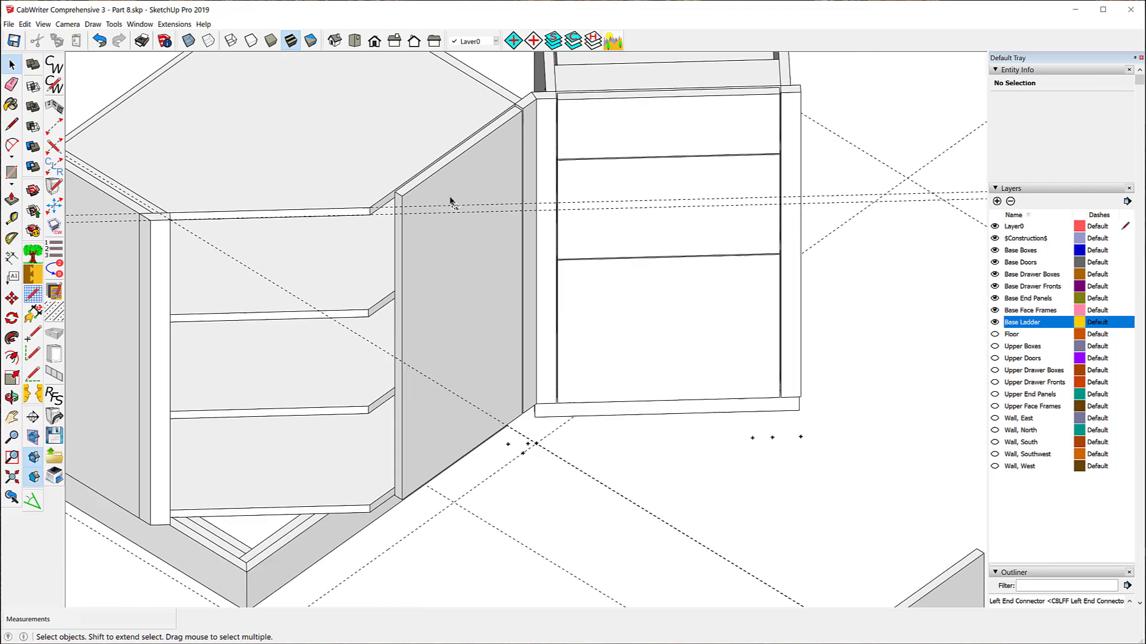
scroll(442, 188, up, 2)
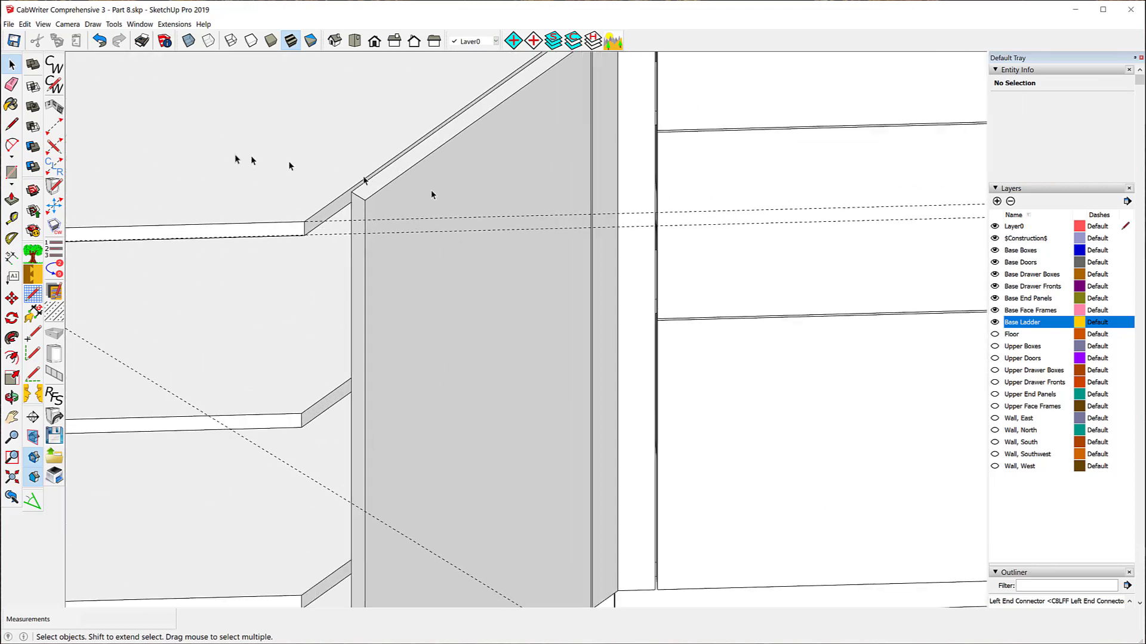
click(11, 219)
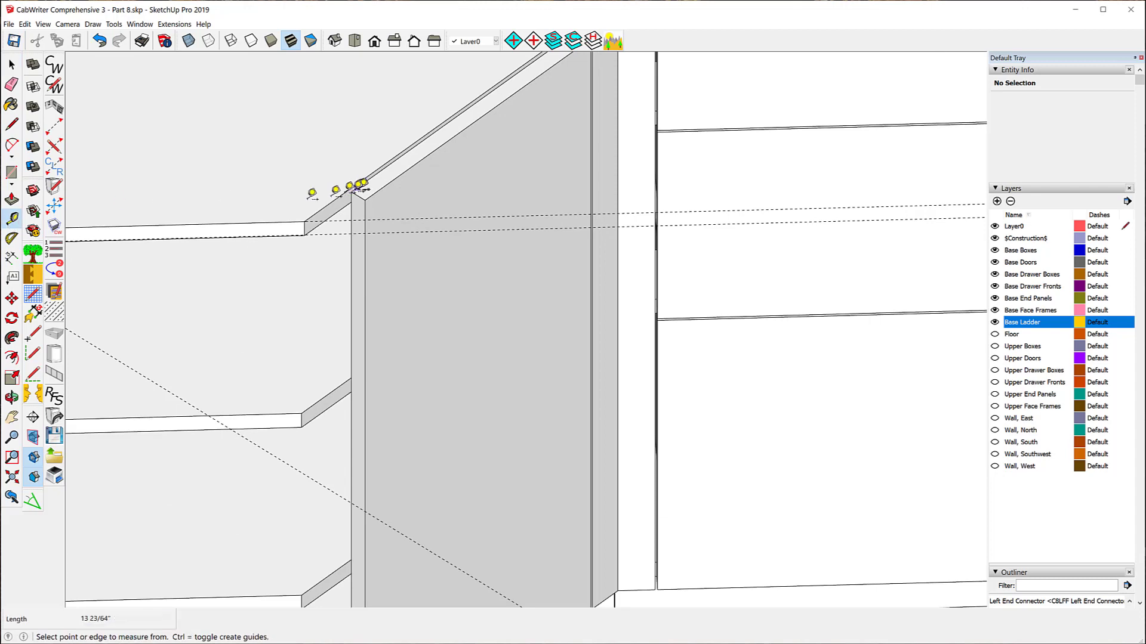
click(329, 203)
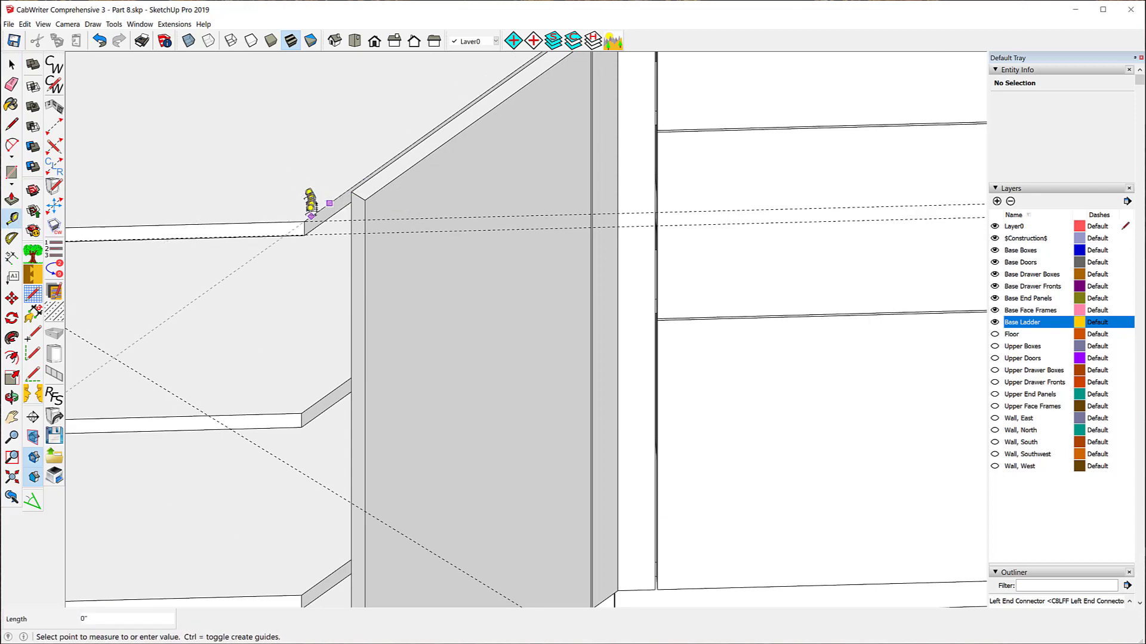
click(304, 221)
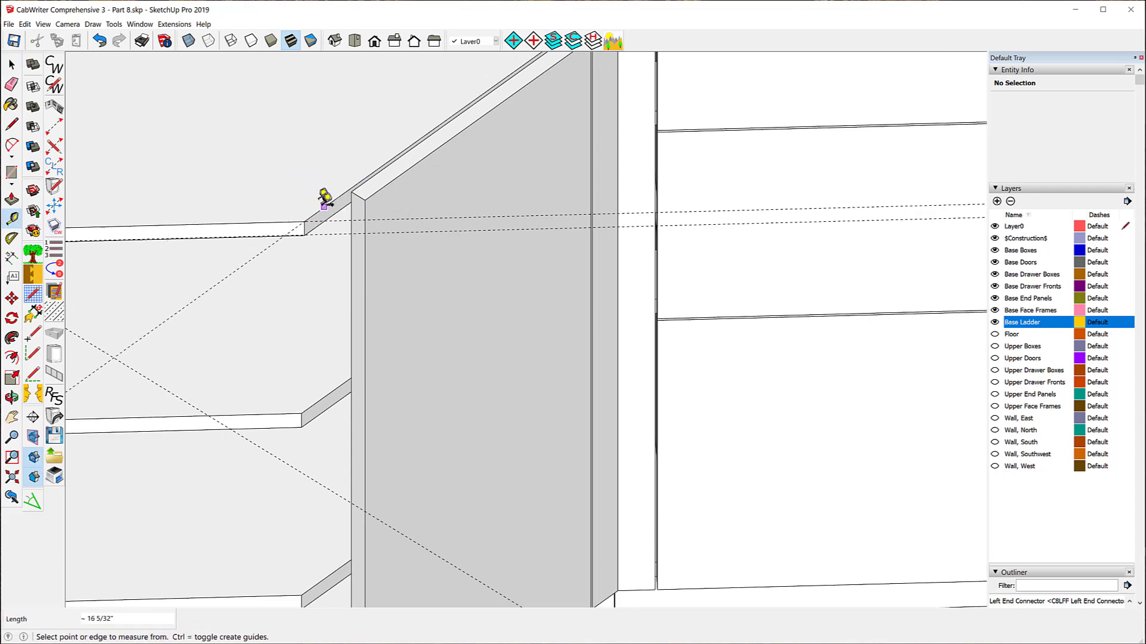
click(322, 208)
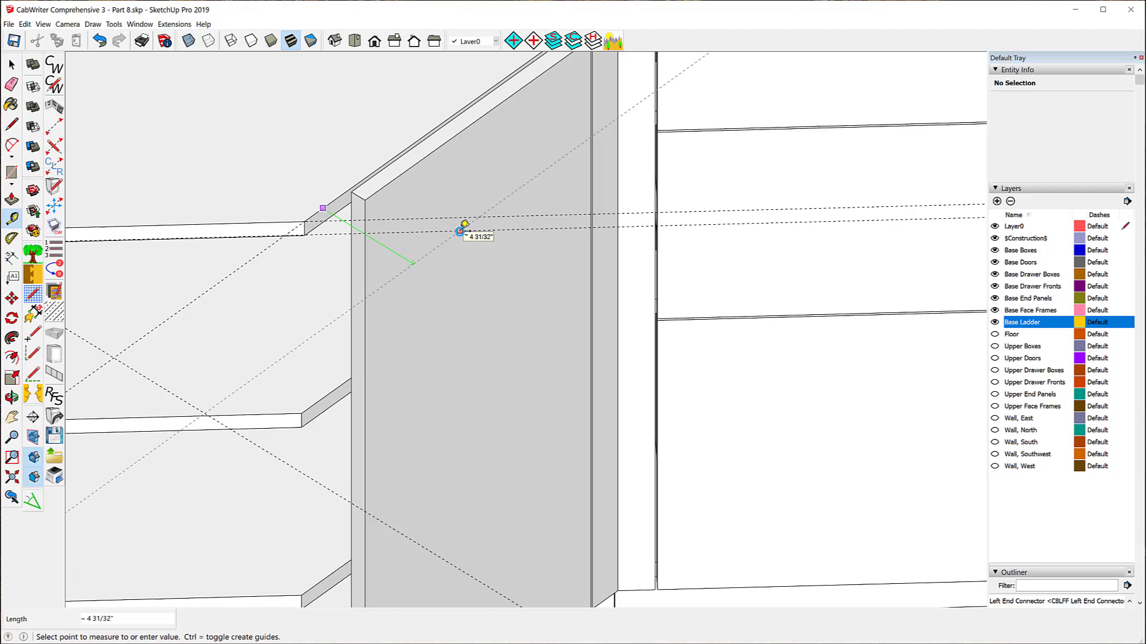
text(13/16)
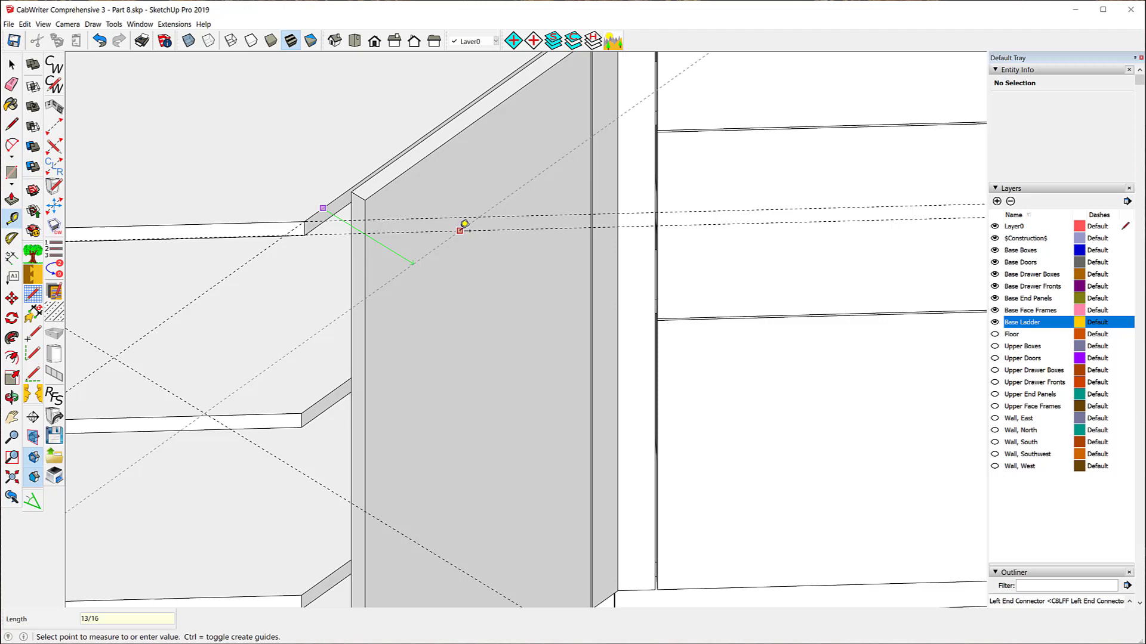
key(Return)
Step: Place a guide point 1.5" along the offset guide from its intersection with the lower straight-front guide
scroll(463, 225, up, 1)
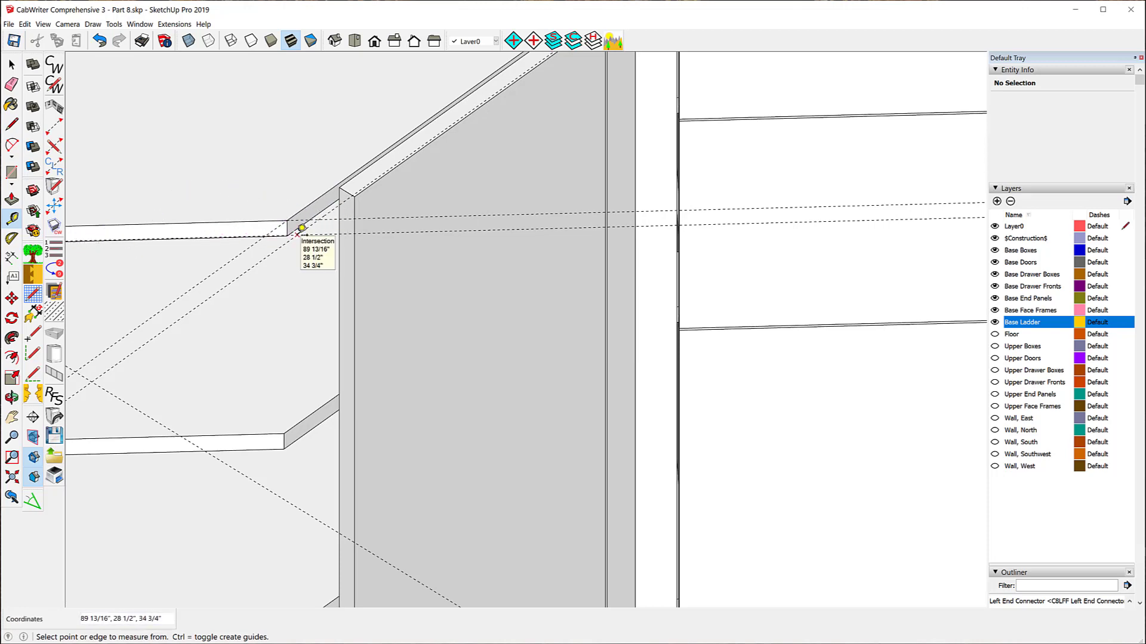
click(302, 228)
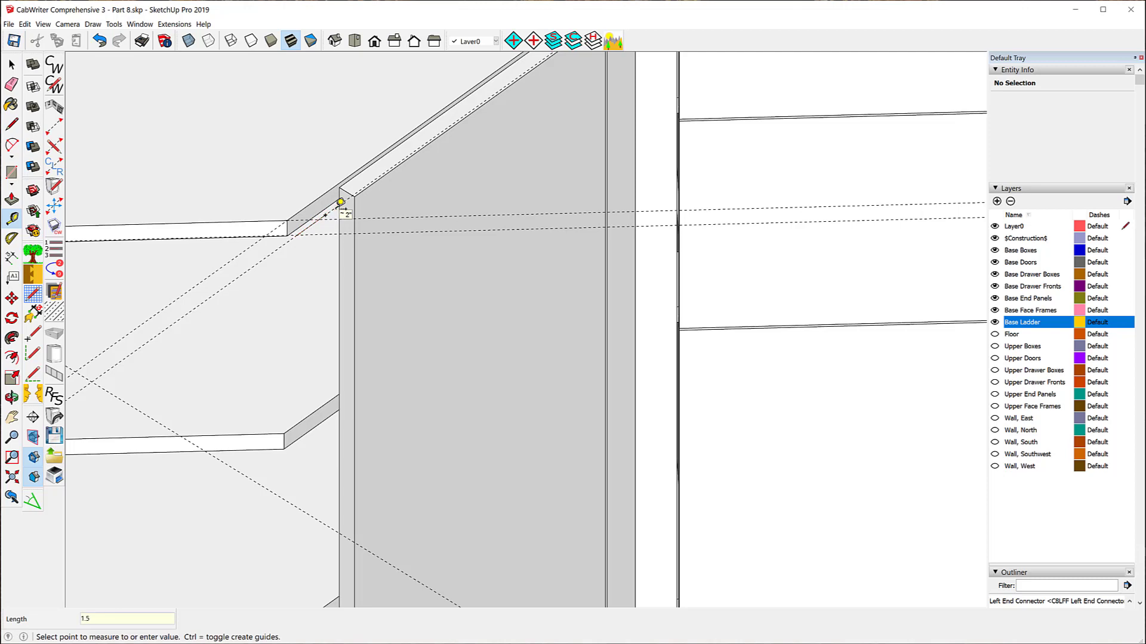
key(Return)
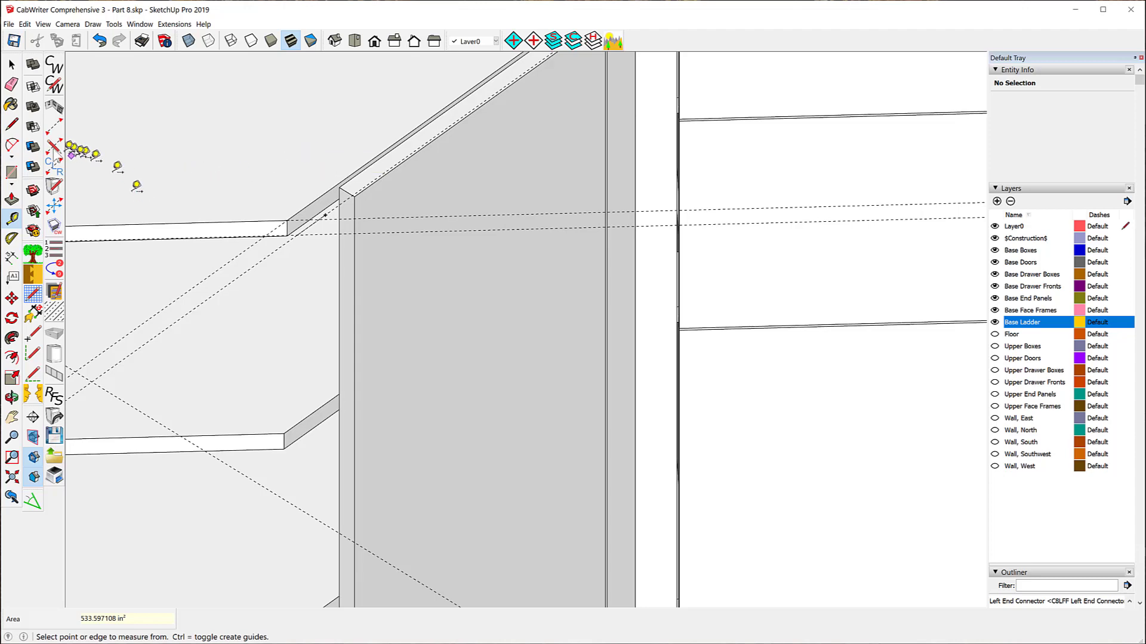
Step: Draw the profile's outer edge from the guide point to the guide intersection and its mitered edge to the cabinet top's corner
click(12, 124)
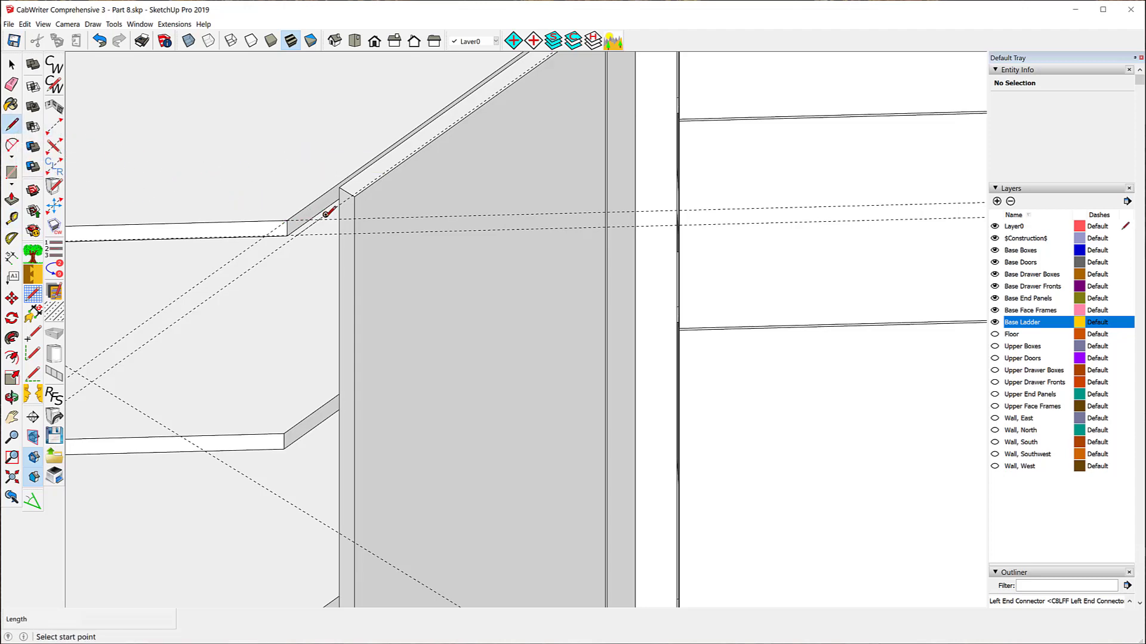
click(325, 214)
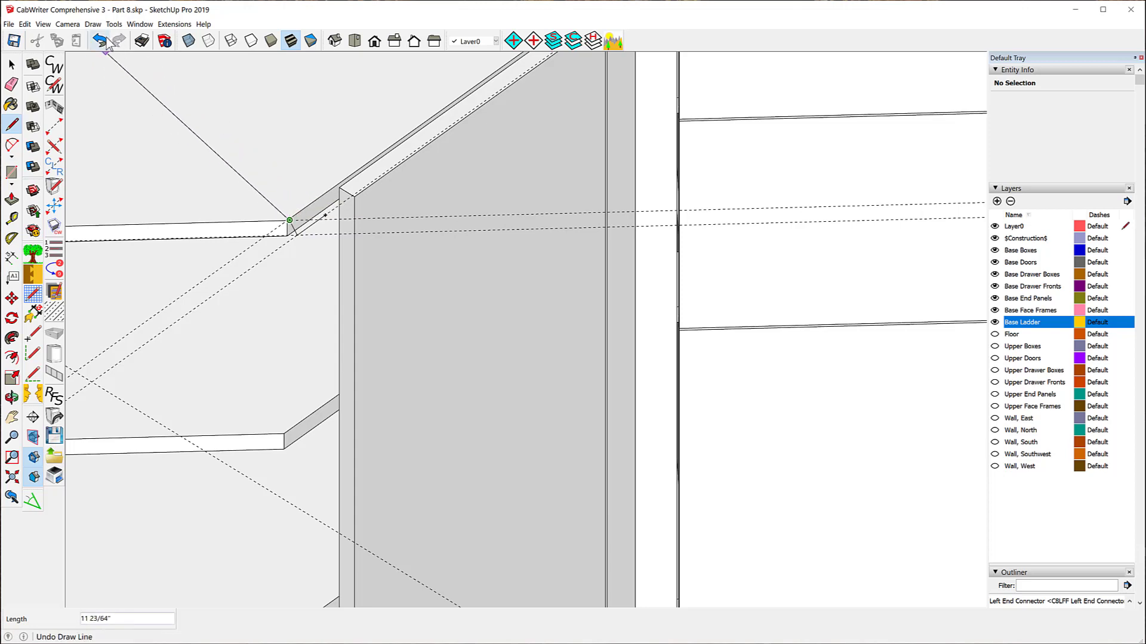
key(Escape)
scroll(293, 232, up, 2)
scroll(292, 235, up, 3)
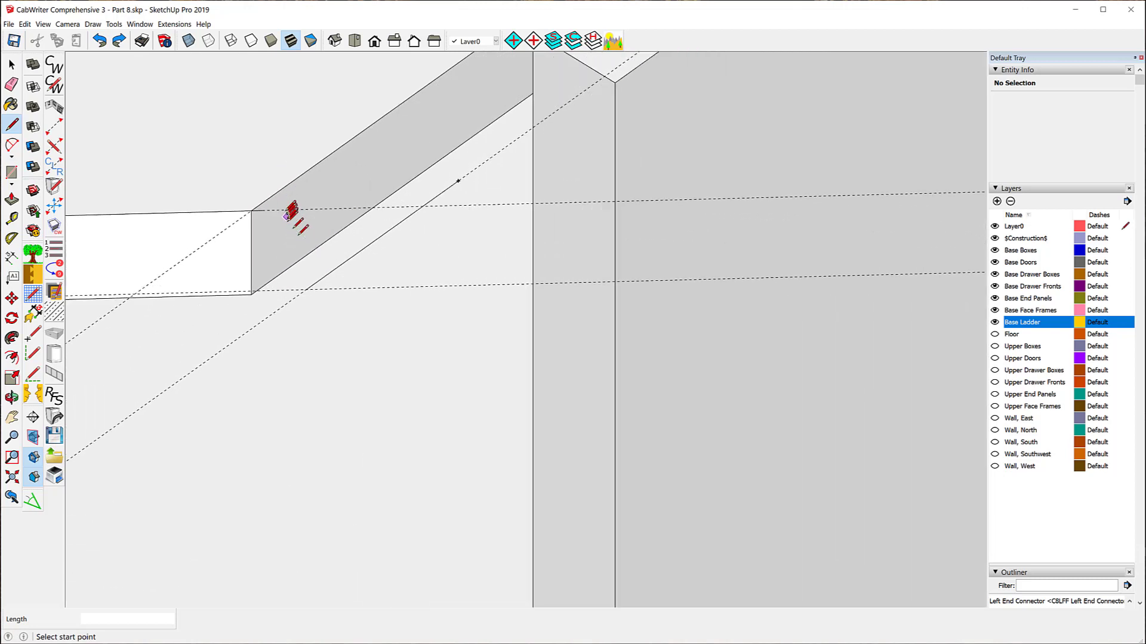
click(307, 297)
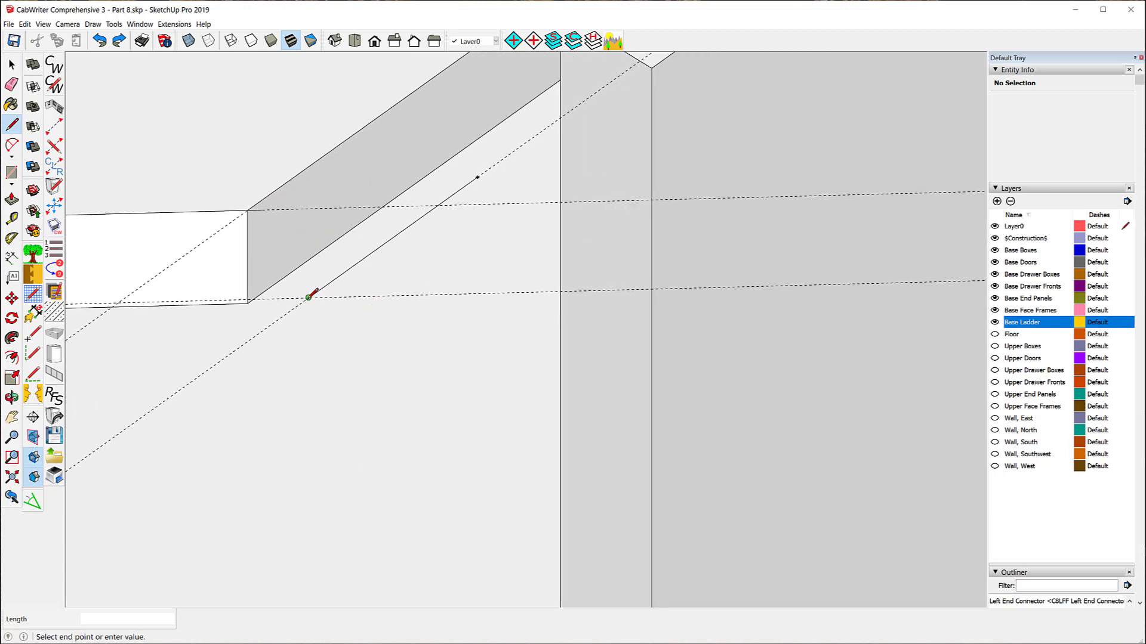
click(248, 210)
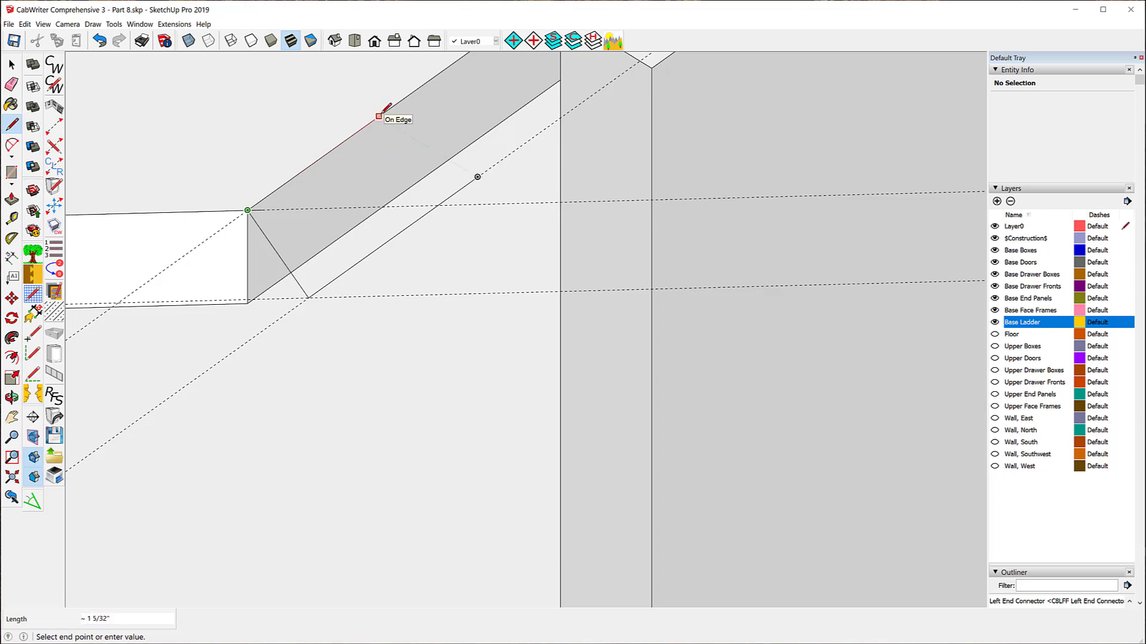
key(Escape)
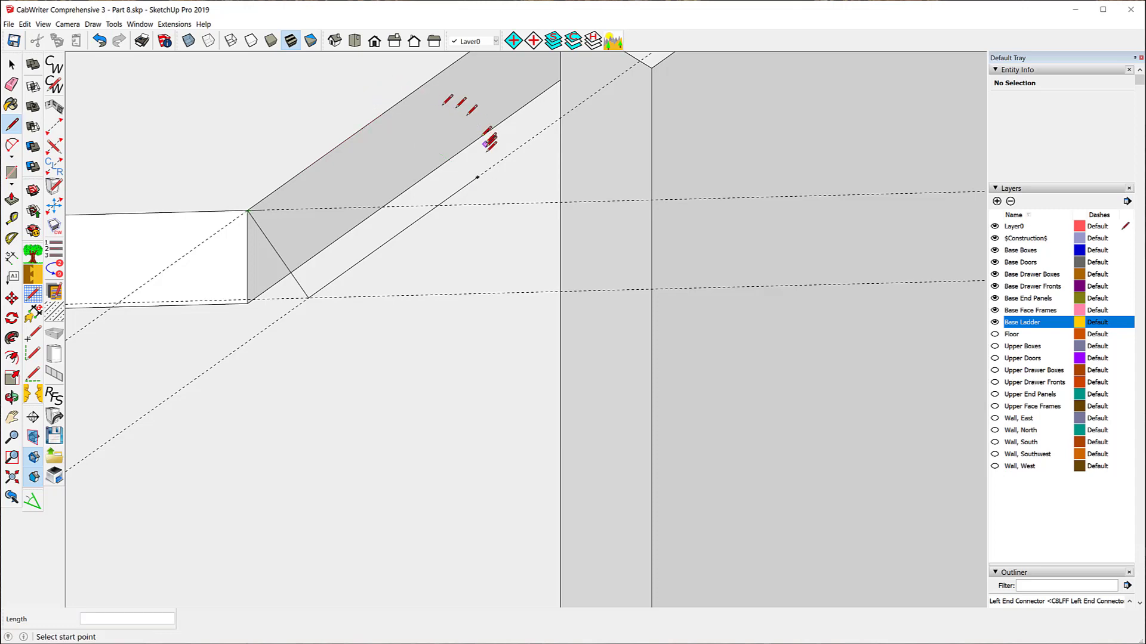
Step: Close the profile with a 13/16" line from the guide point to the cabinet top and an edge back to the corner
click(477, 177)
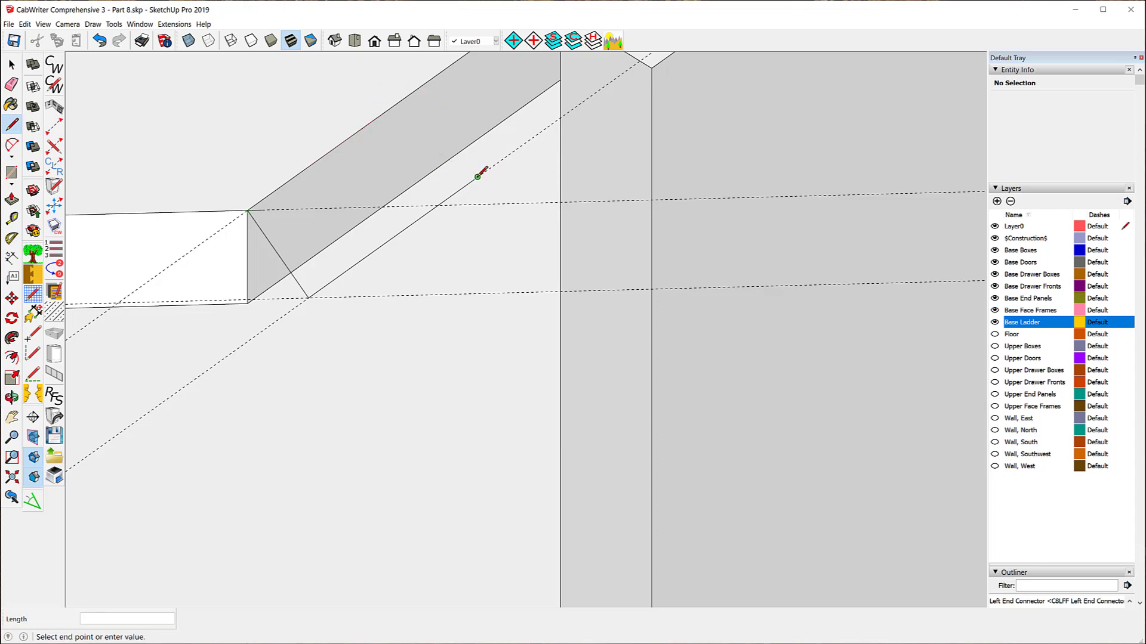
click(379, 116)
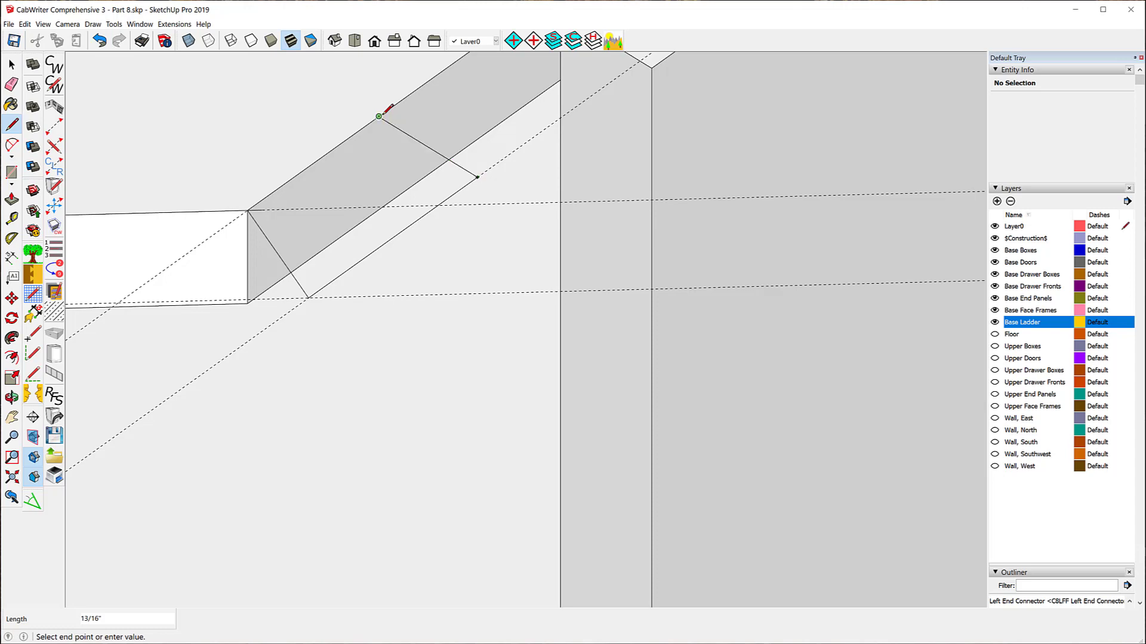
click(248, 210)
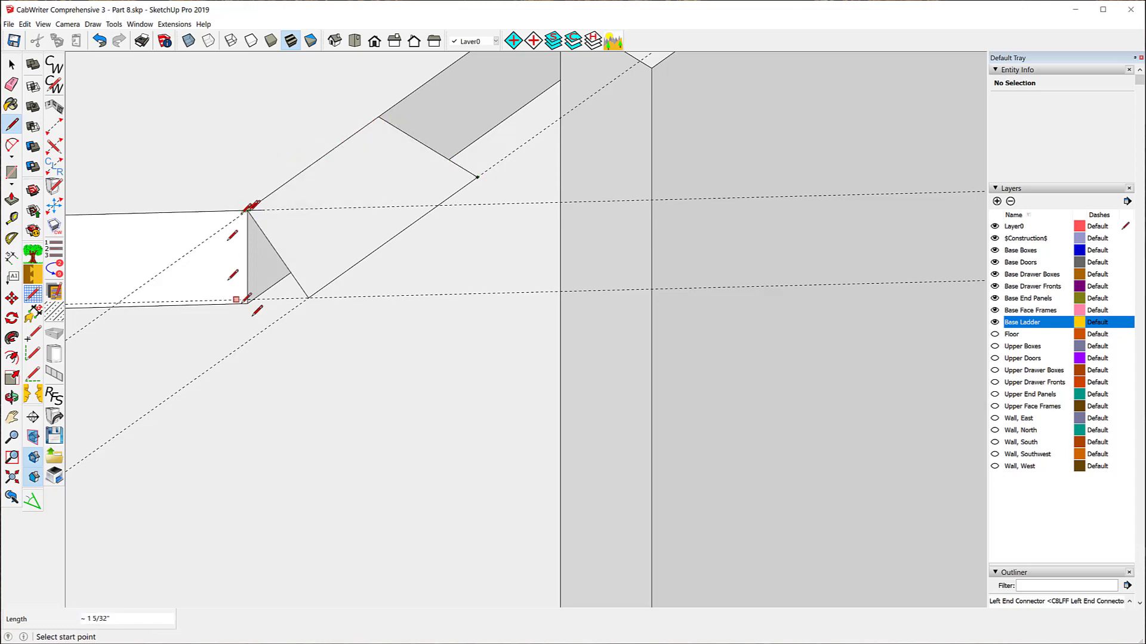
Step: Extrude the mitered profile 30 3/4" down to the bottom of the adjoining face frame
scroll(229, 281, down, 4)
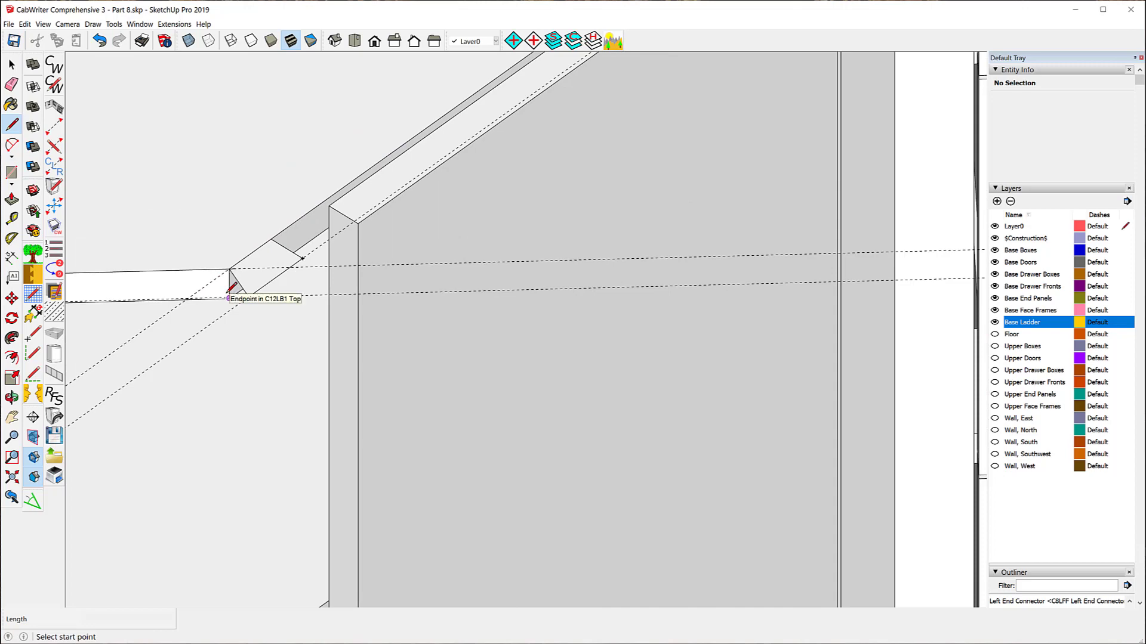
scroll(259, 141, down, 6)
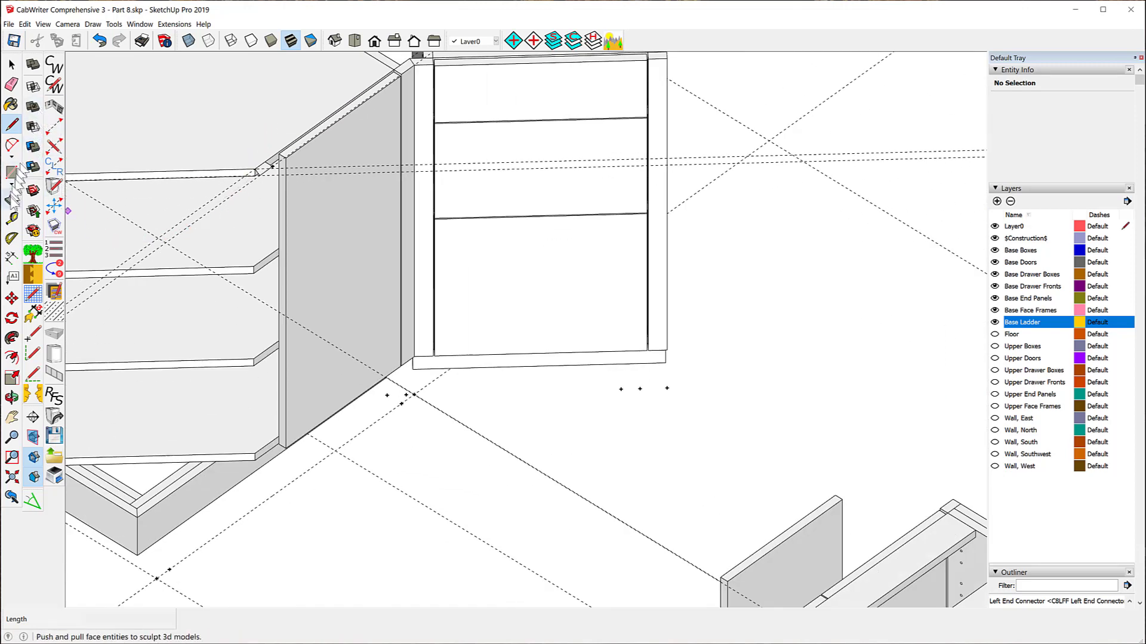
click(12, 200)
click(263, 173)
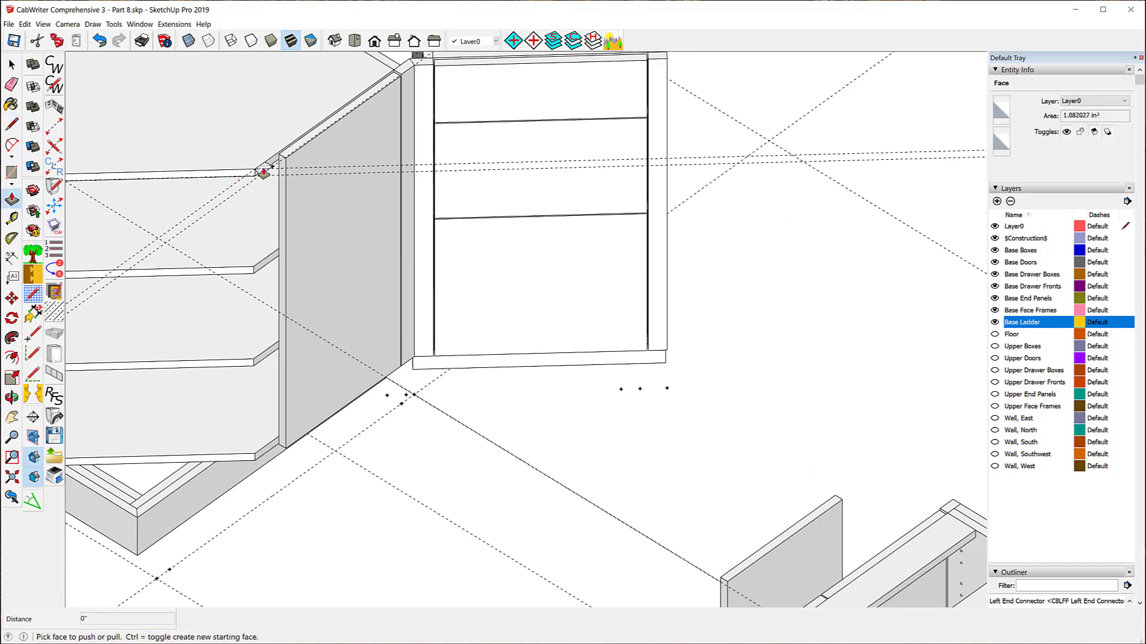
click(415, 362)
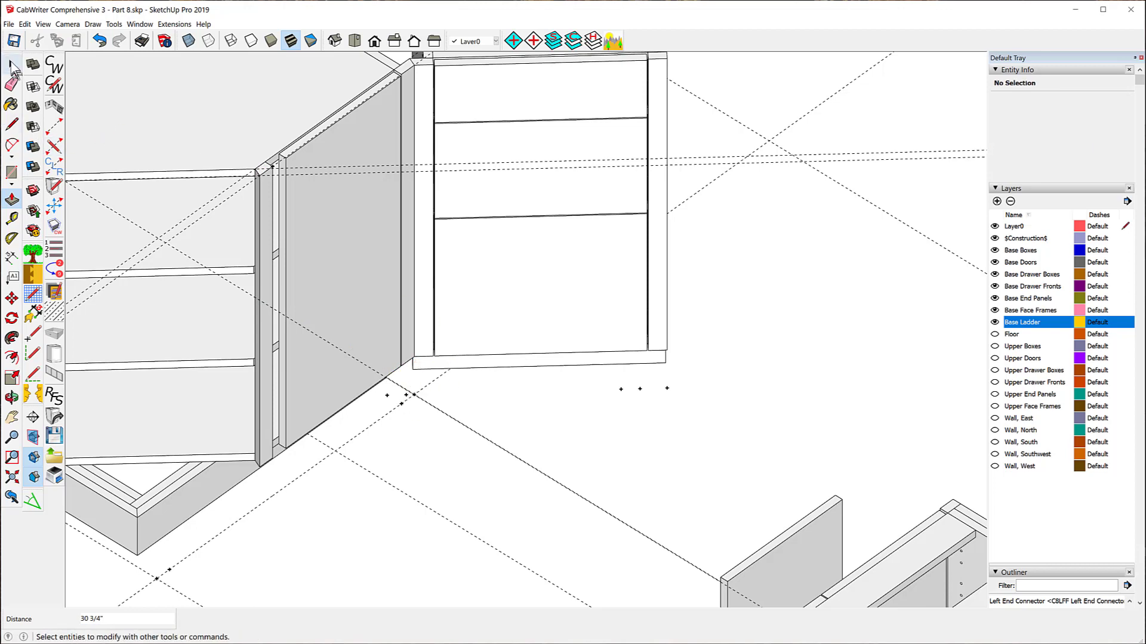
click(14, 68)
scroll(241, 210, up, 6)
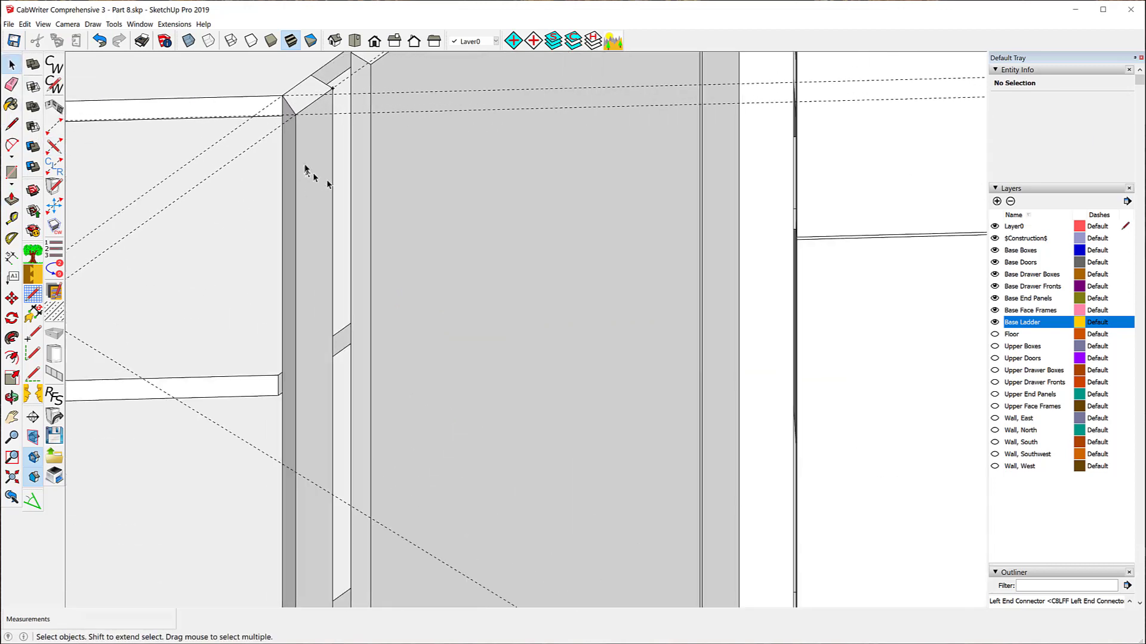
Step: Make the mitered piece a CabWriter component for cabinet C12L, with type (FF) Face Frame and sub-type Connector
triple_click(305, 170)
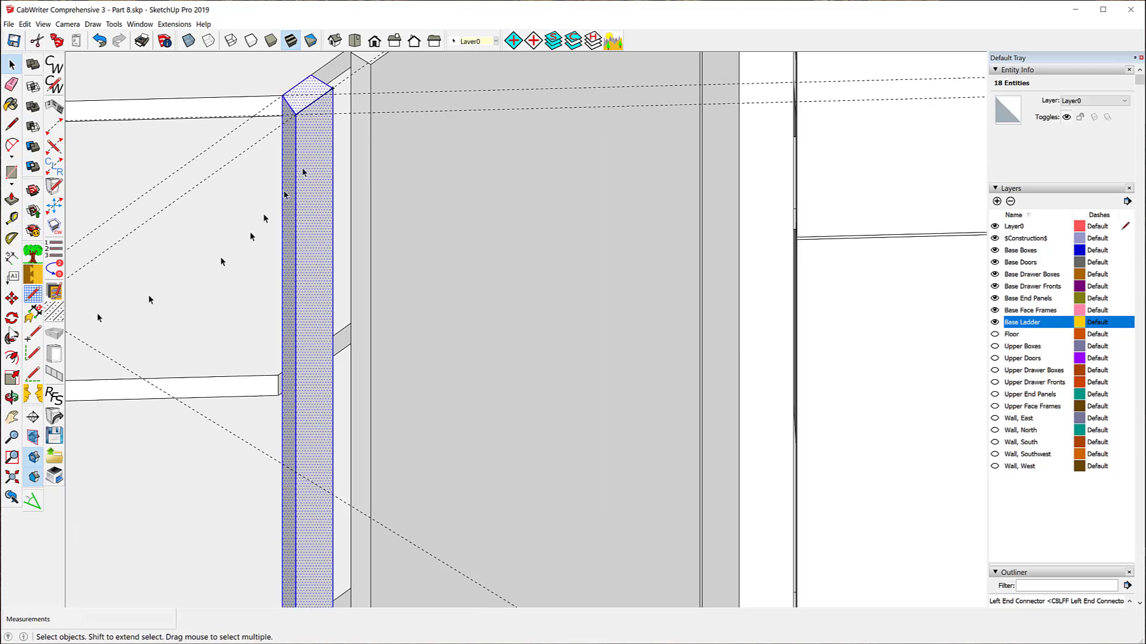
click(54, 225)
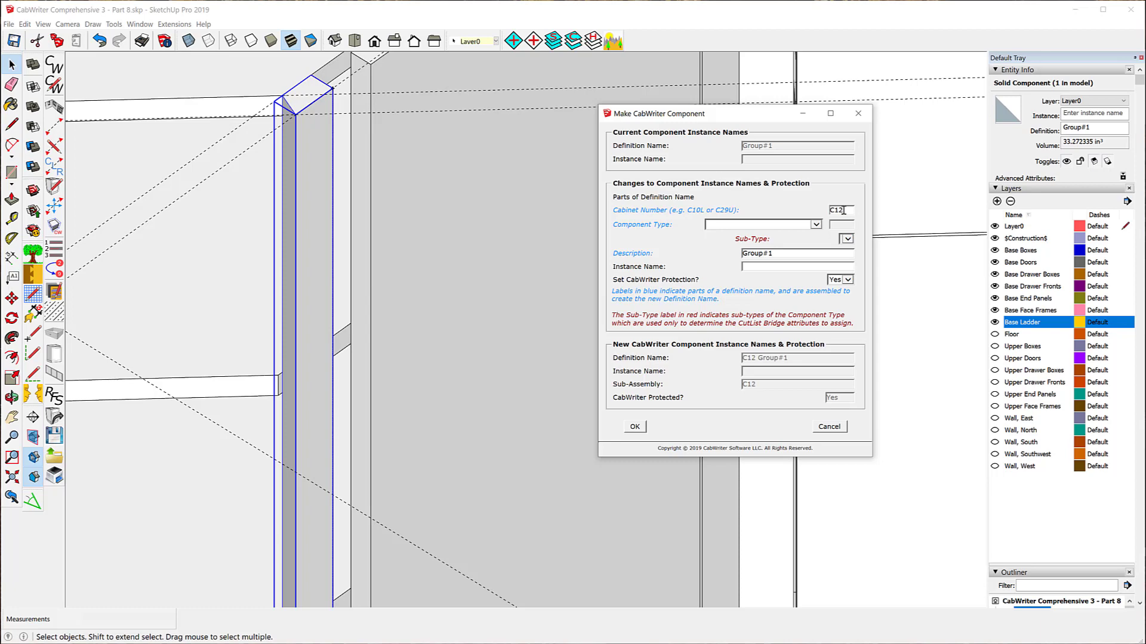
click(819, 227)
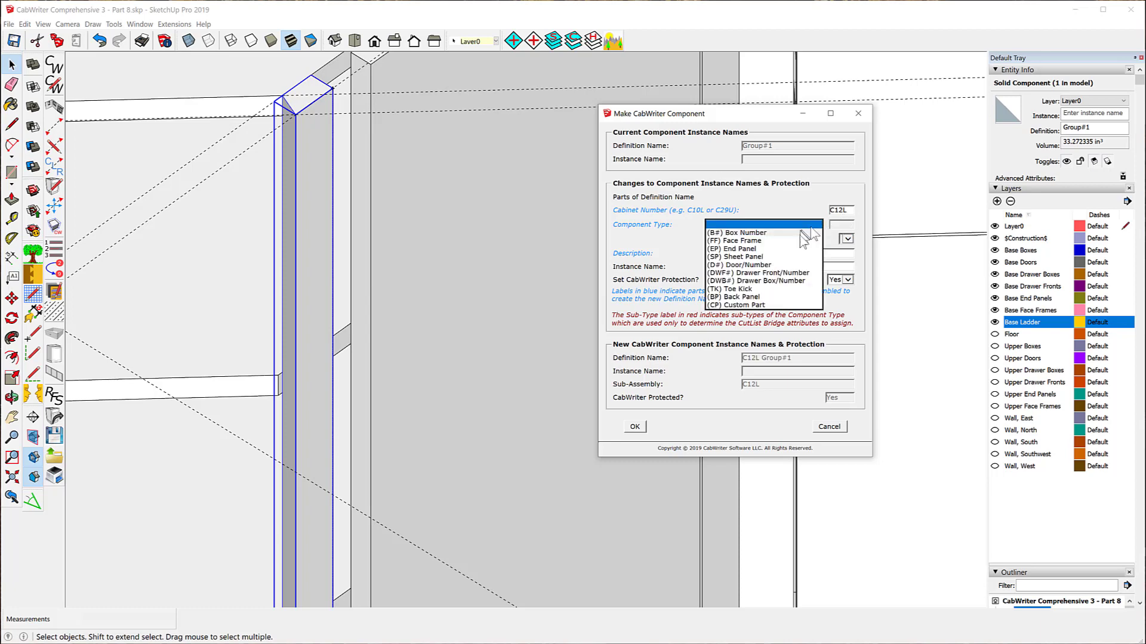
click(751, 241)
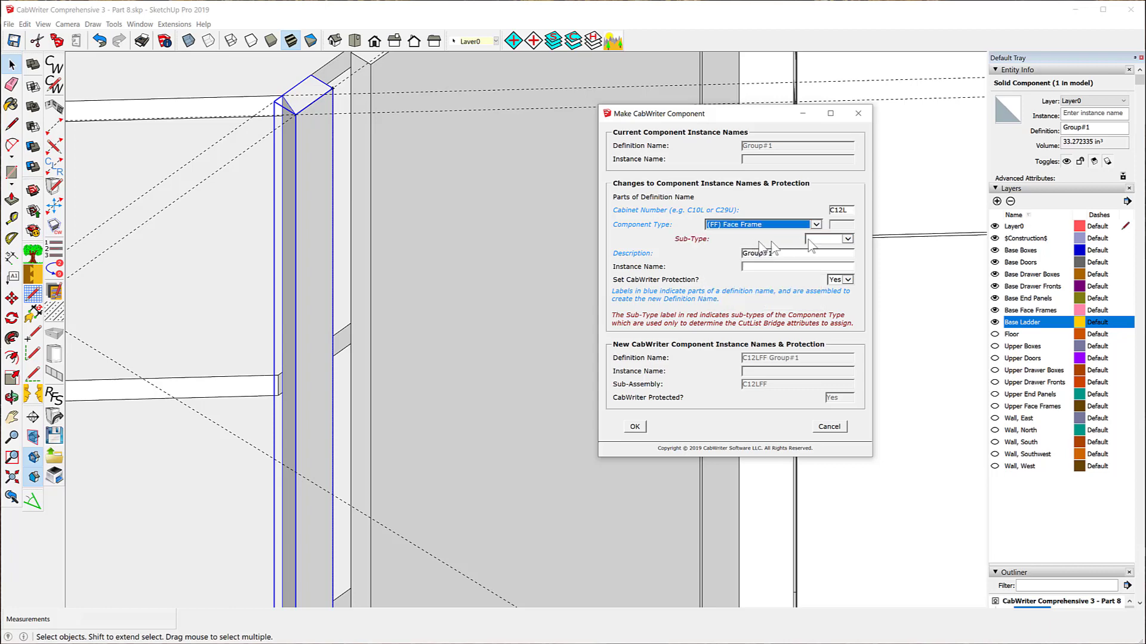
click(847, 240)
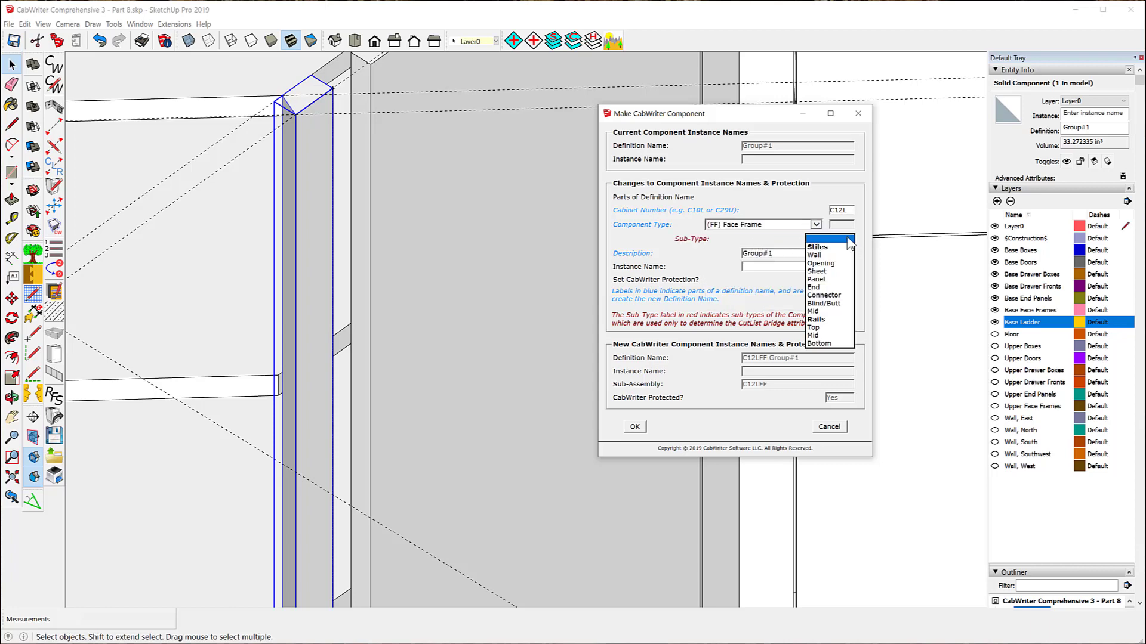
click(825, 295)
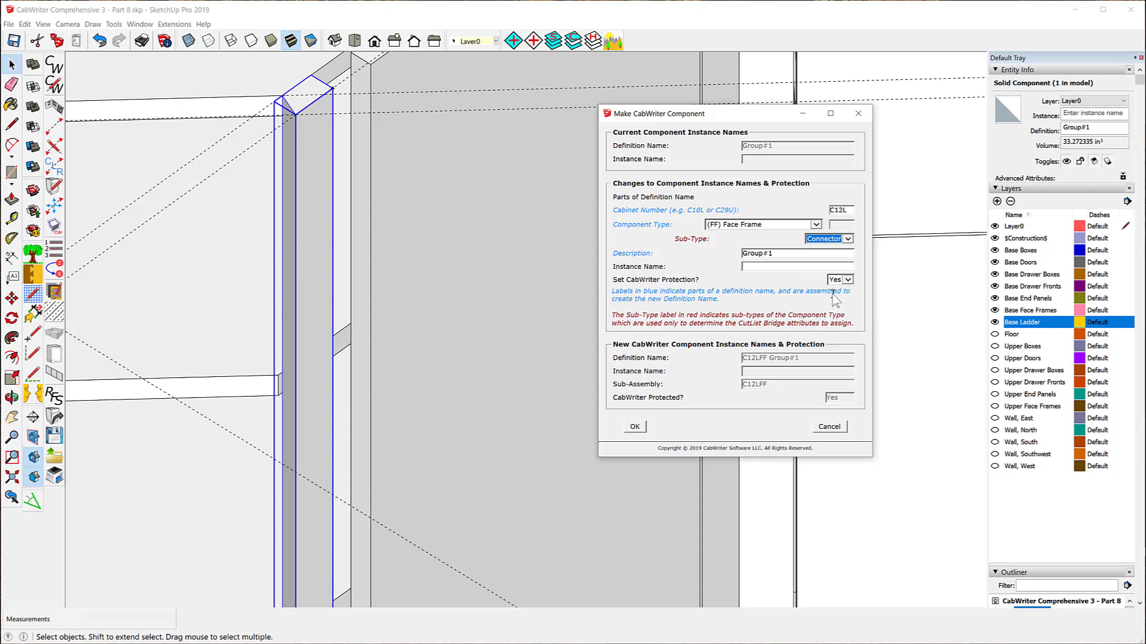
Step: Set both the component's description and its instance name to Center Connector and create the component
drag(782, 255, 720, 257)
text(Center Connector)
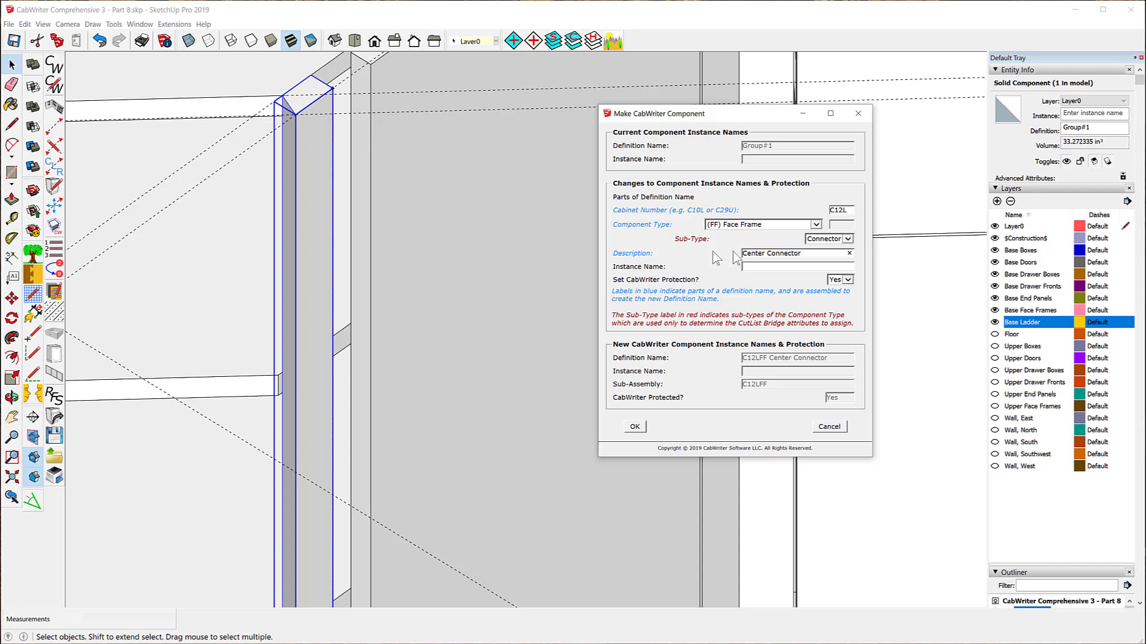
drag(803, 252, 729, 255)
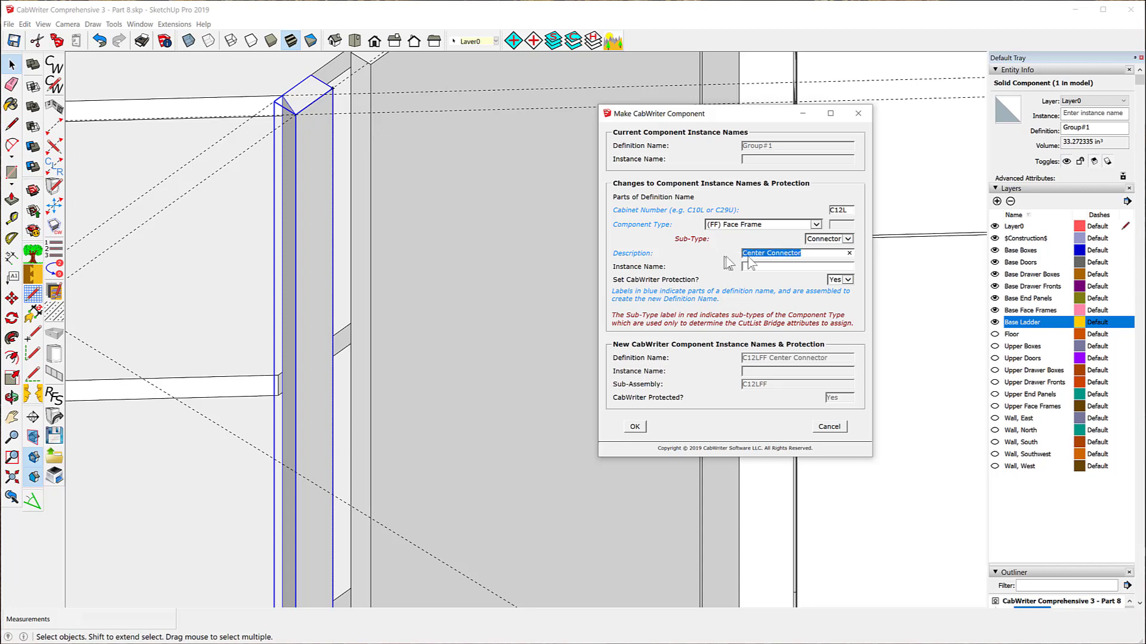
right_click(767, 254)
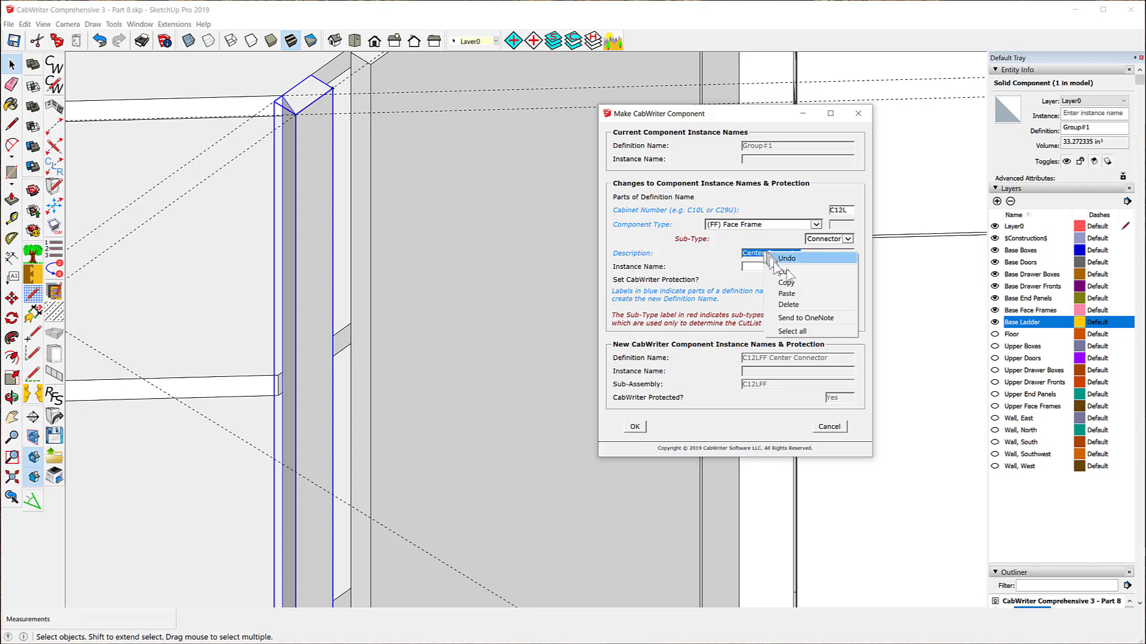
click(786, 282)
click(771, 267)
right_click(771, 267)
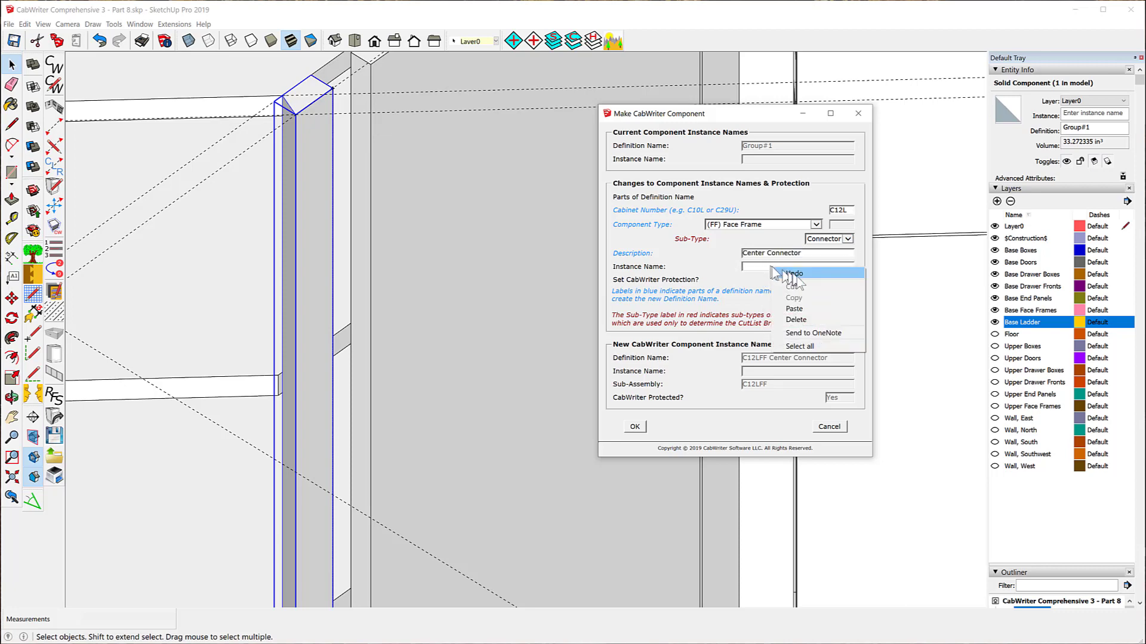
click(800, 310)
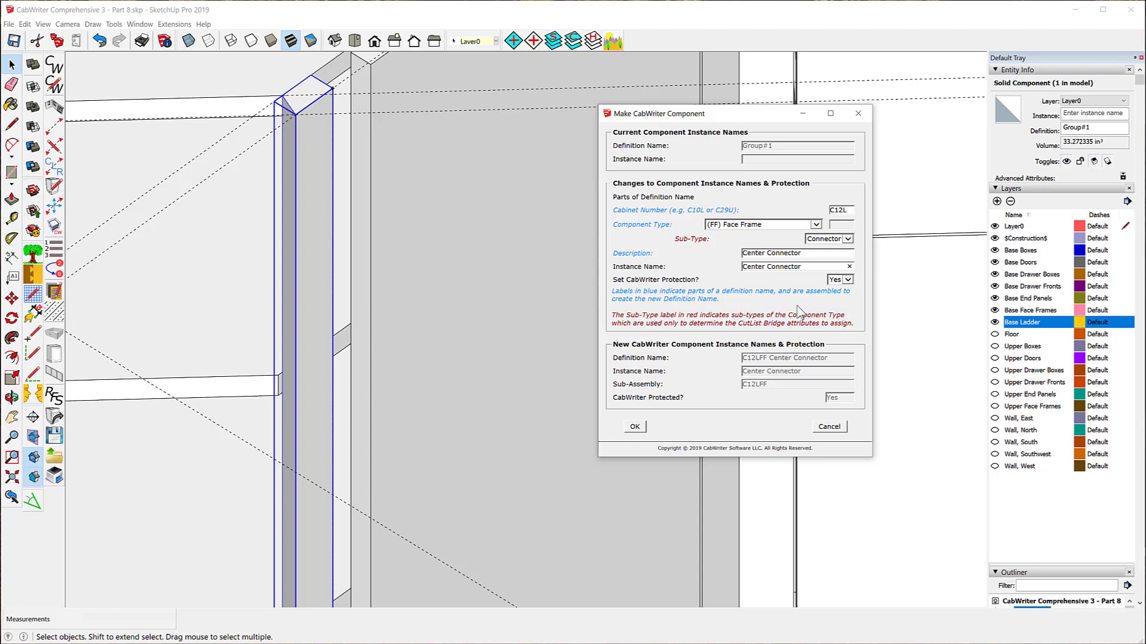
click(635, 427)
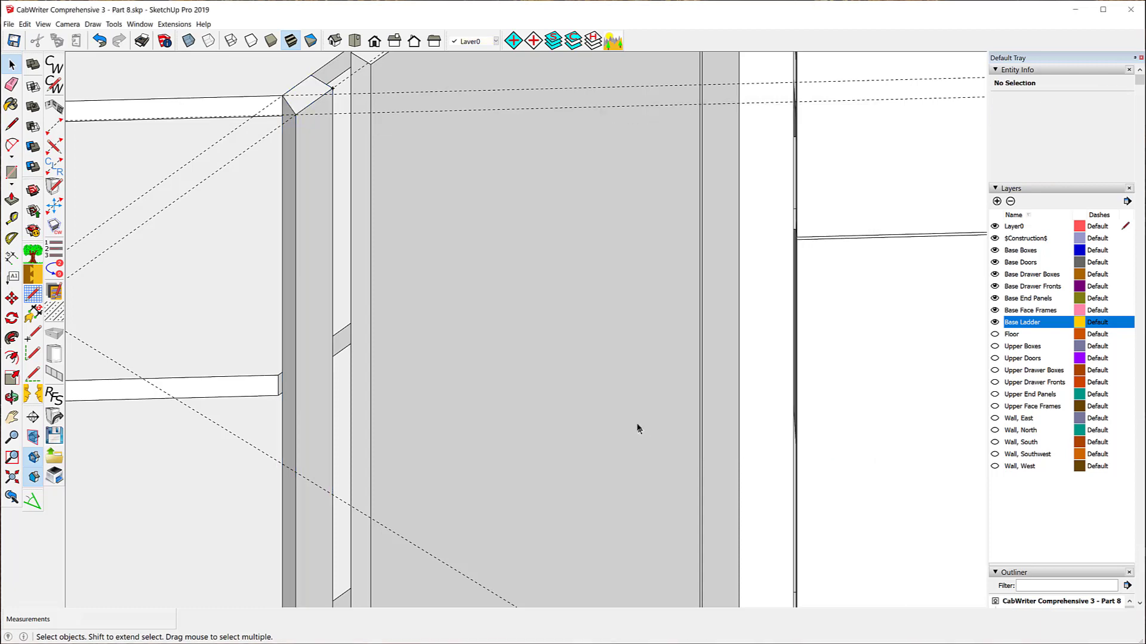
Step: Rotate a copy of the center connector 180° in the vertical plane about its upper front corner
scroll(371, 173, down, 5)
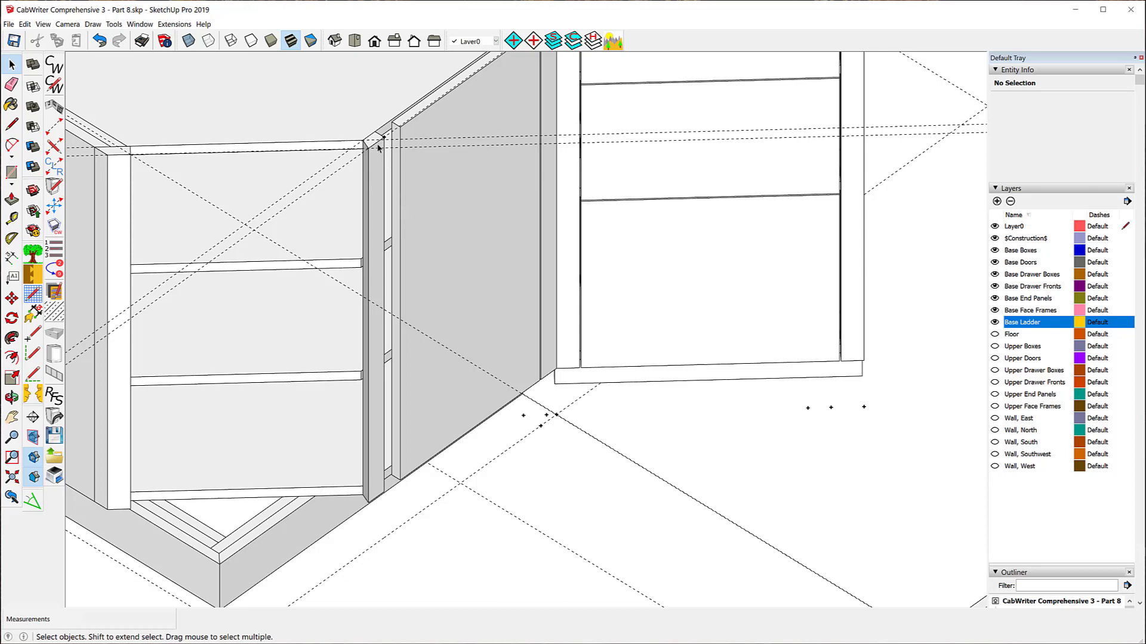
click(12, 319)
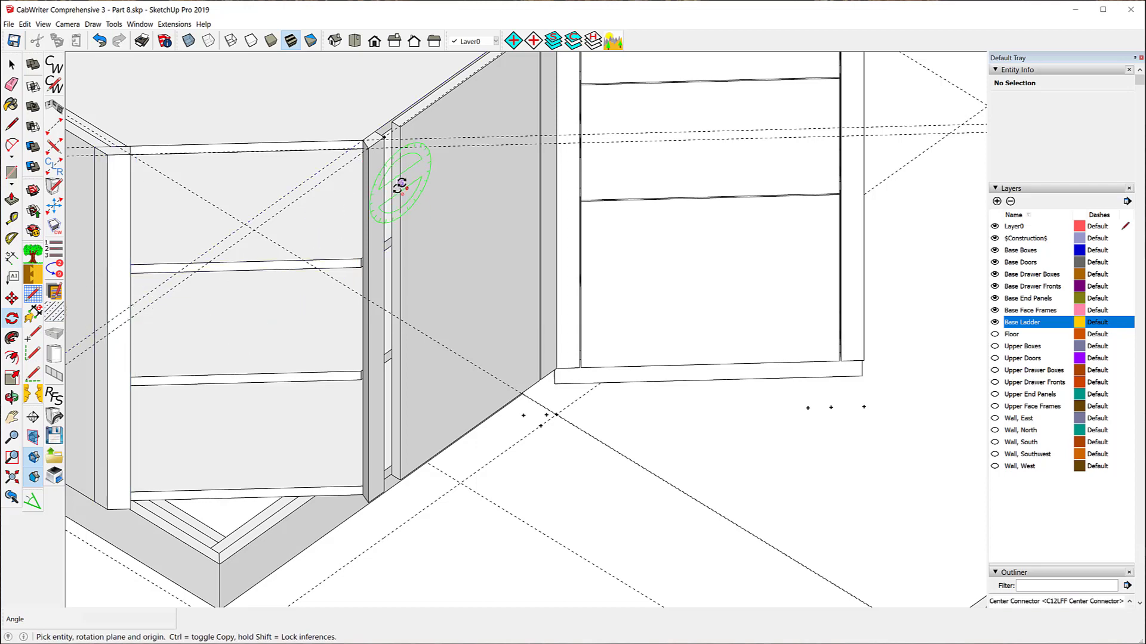
click(384, 138)
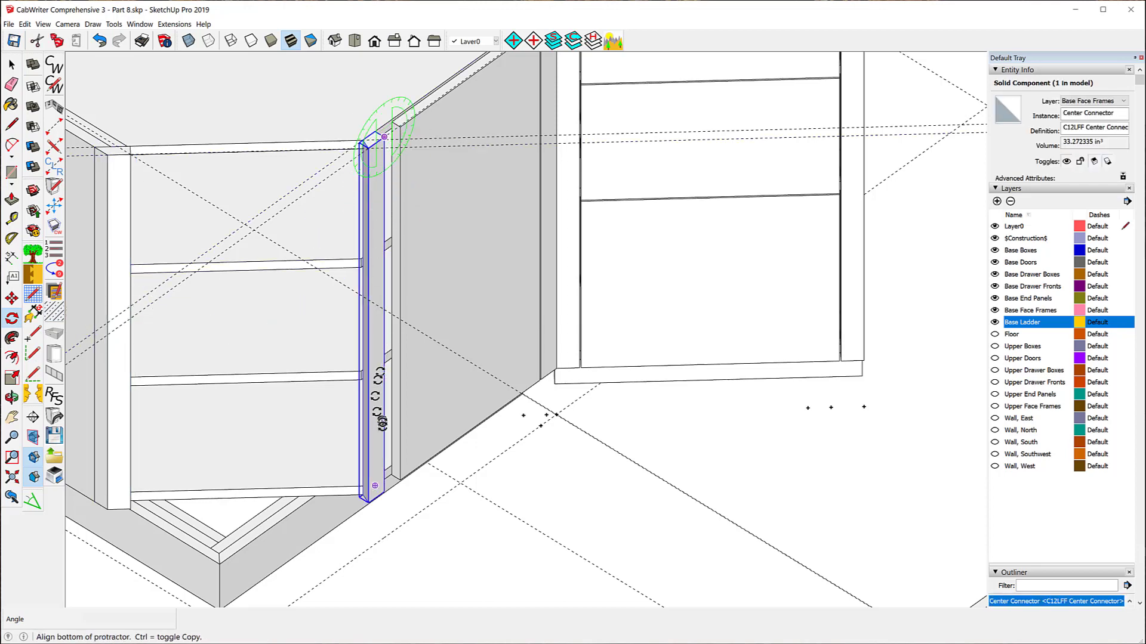
click(385, 492)
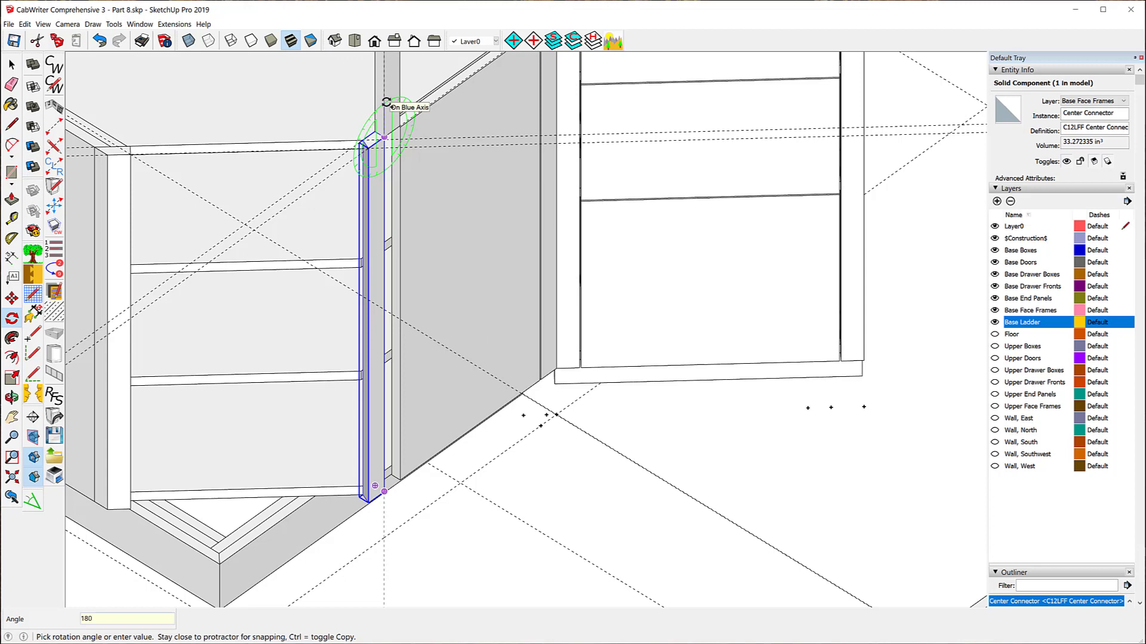
click(386, 102)
Step: Move the flipped connector copy down so its mitered front corner meets the original connector's at the cabinet top
scroll(338, 331, down, 3)
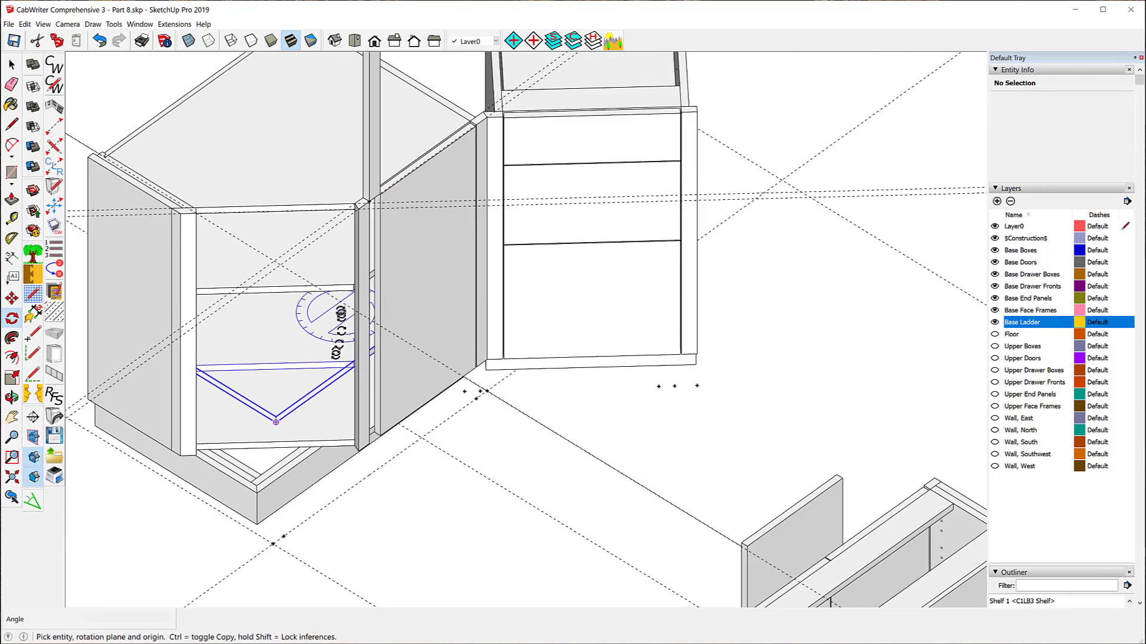
scroll(337, 323, down, 2)
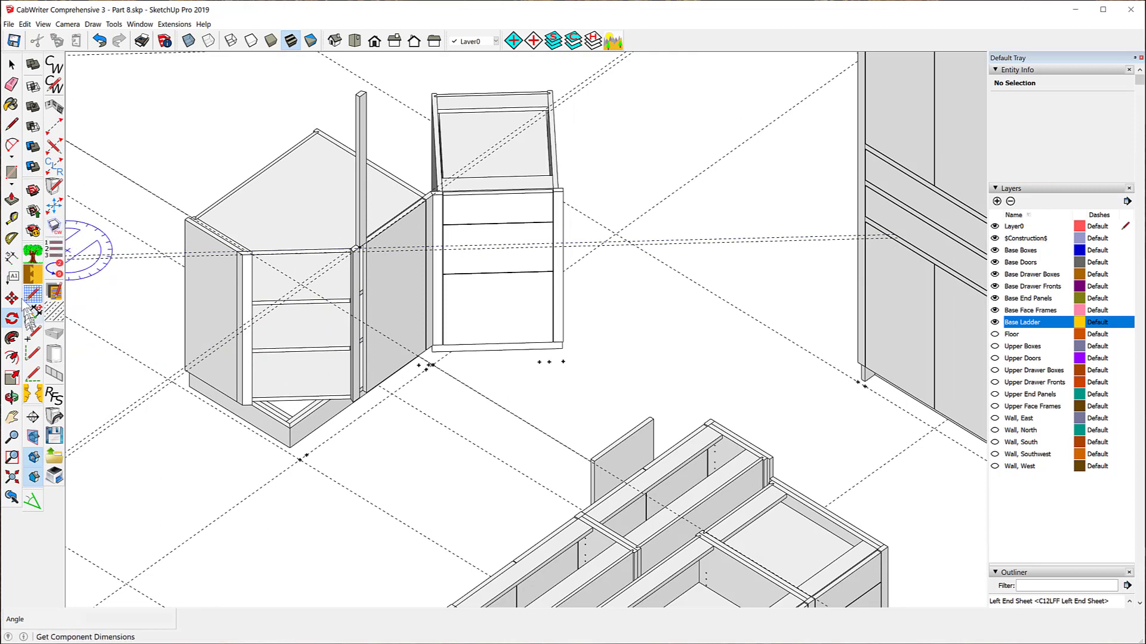
click(12, 298)
scroll(375, 81, up, 2)
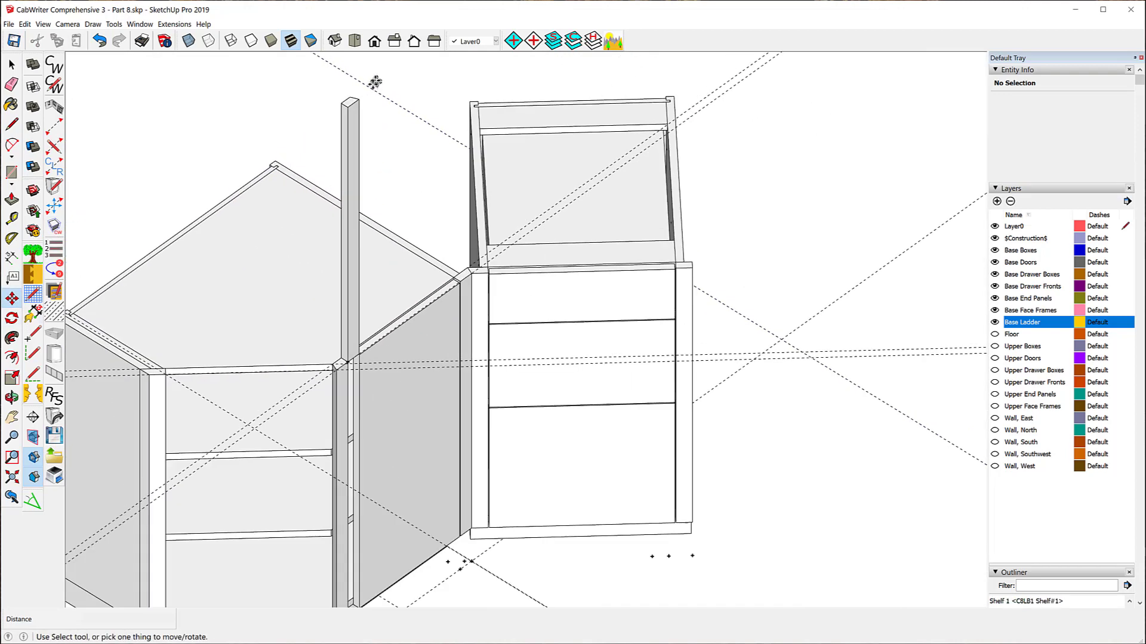
scroll(375, 82, up, 2)
click(346, 107)
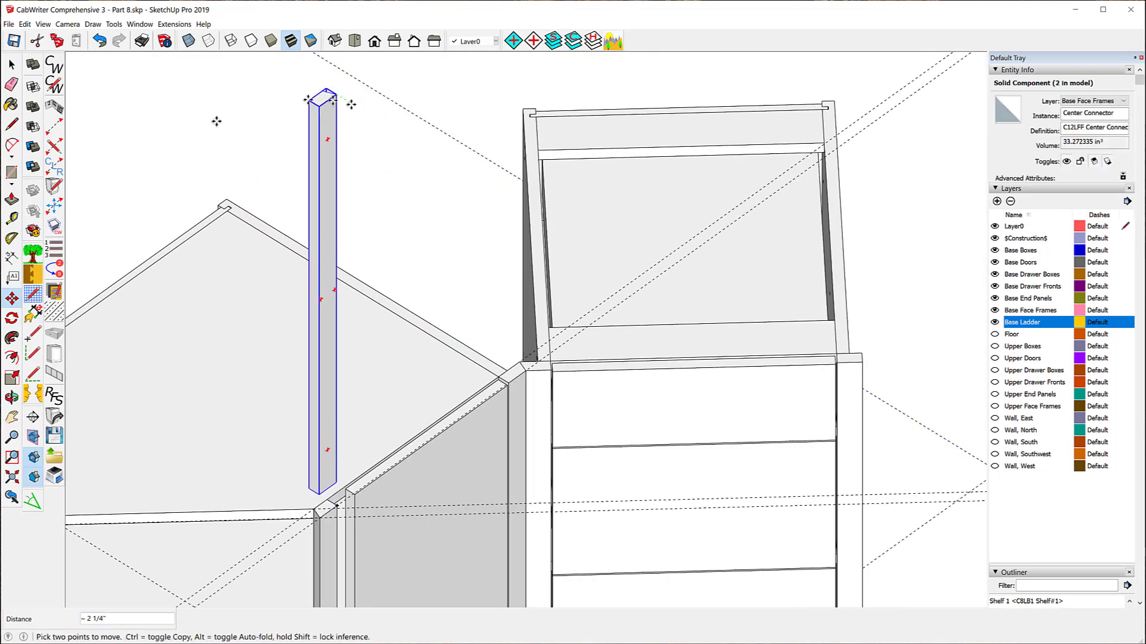
scroll(203, 329, down, 3)
scroll(256, 442, up, 3)
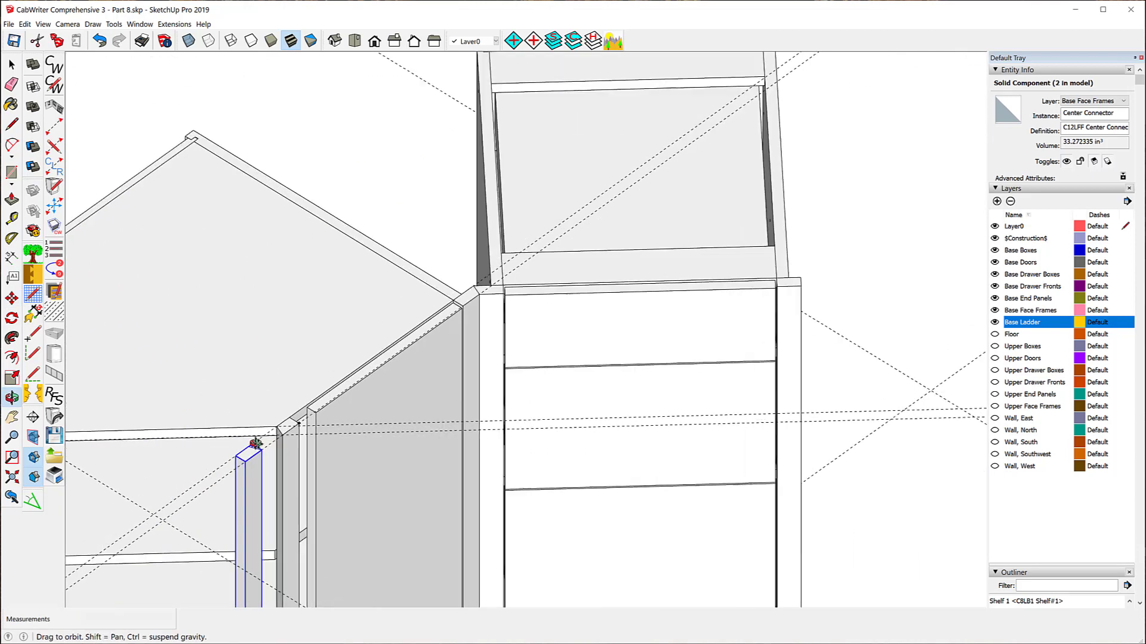
scroll(255, 443, up, 5)
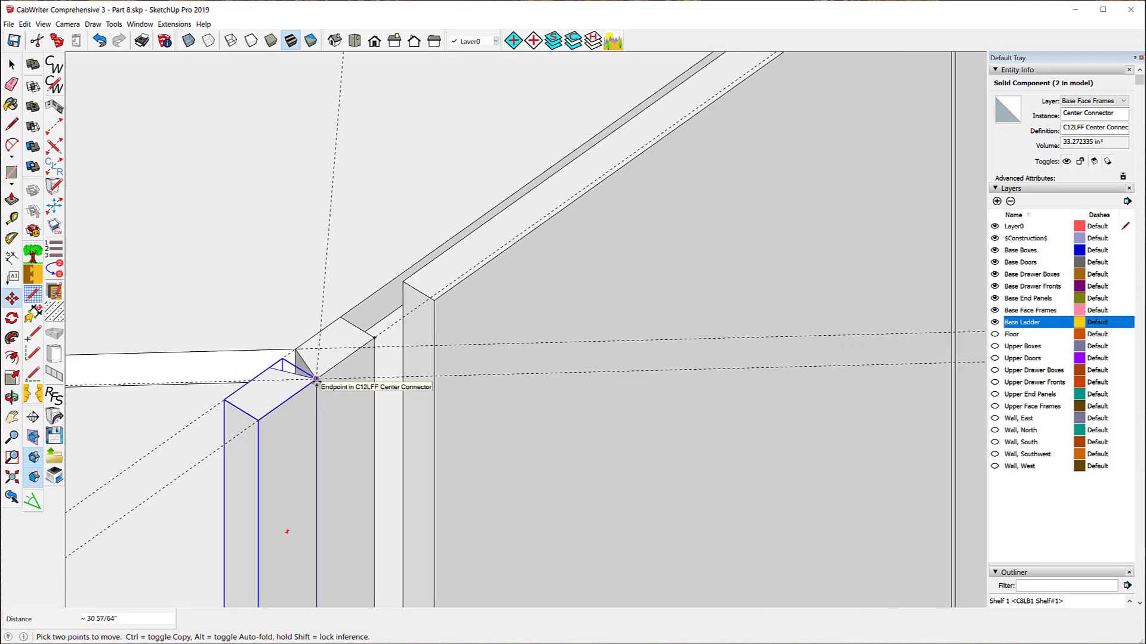
click(316, 379)
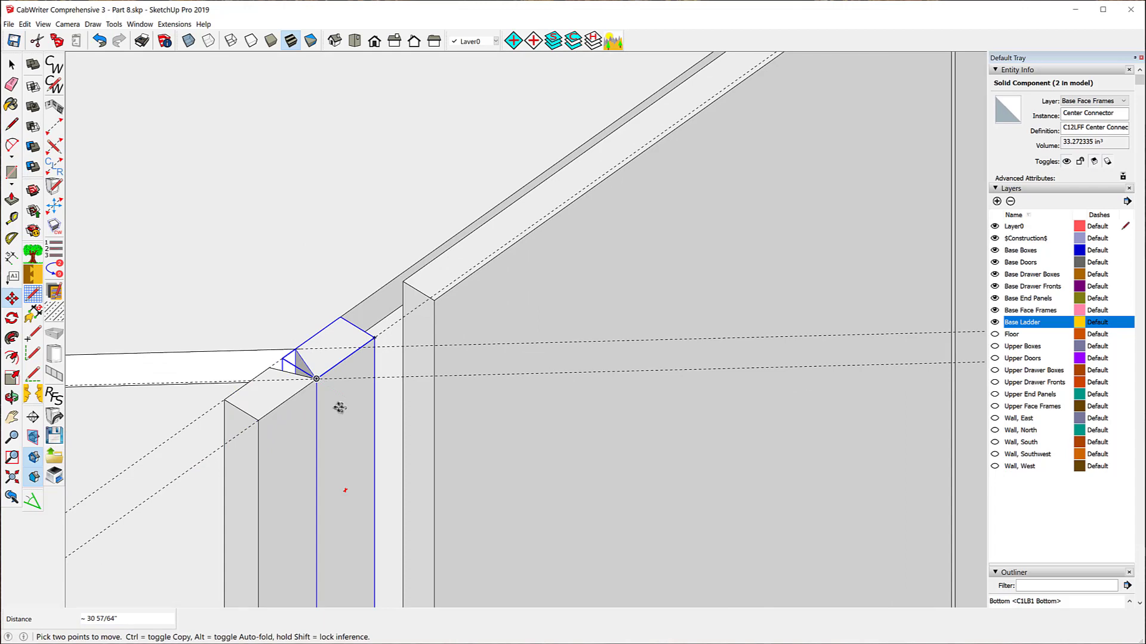
click(13, 320)
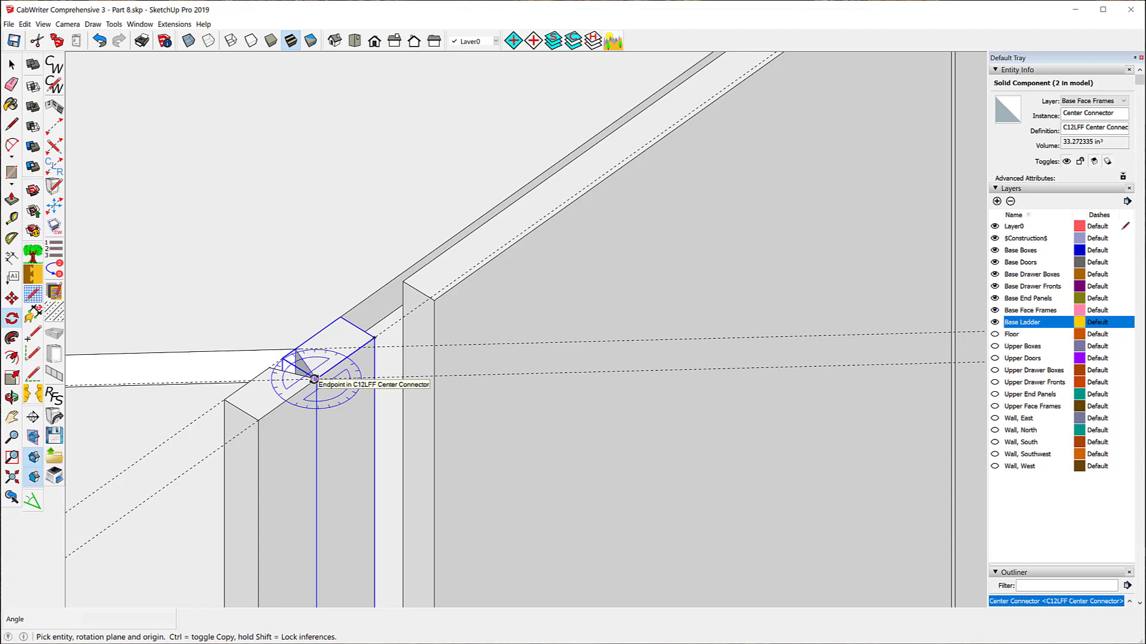
click(313, 379)
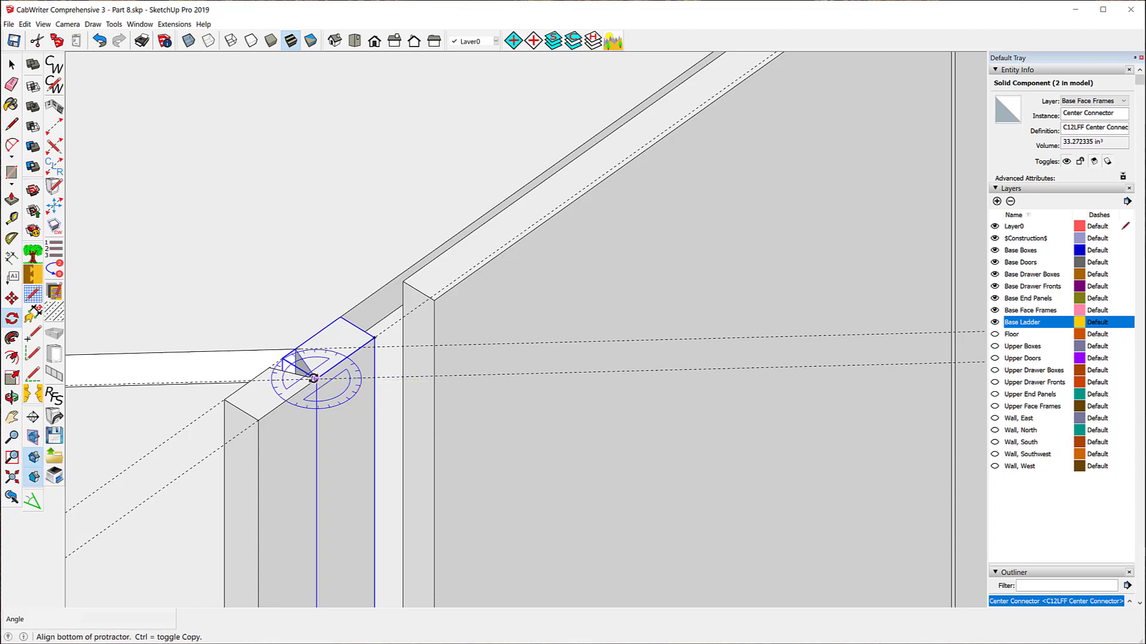
click(269, 367)
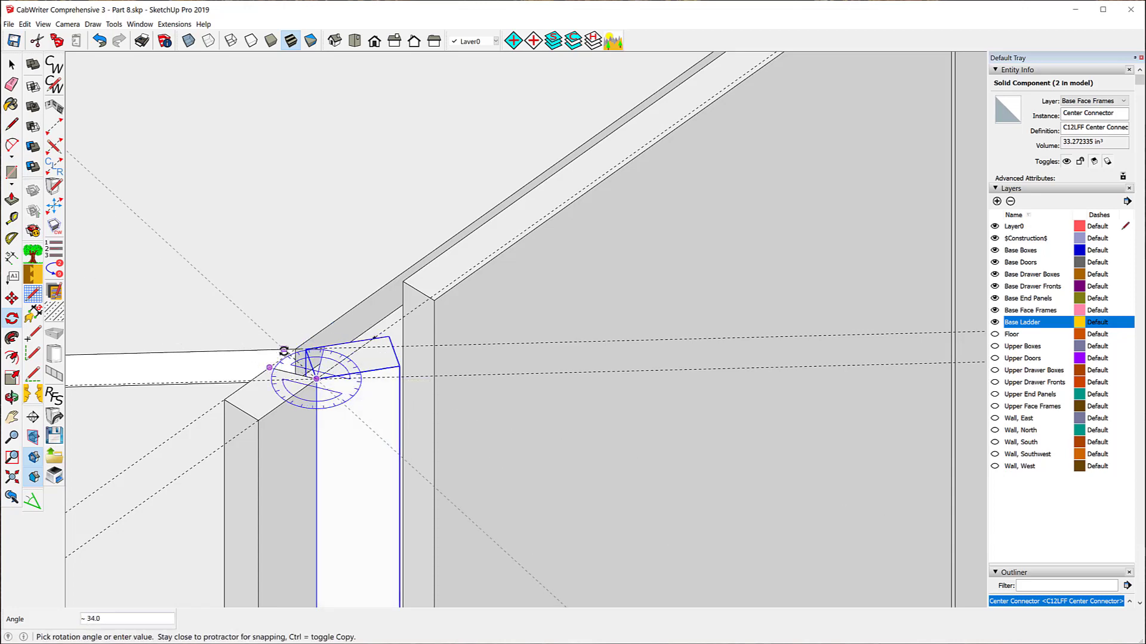
click(283, 349)
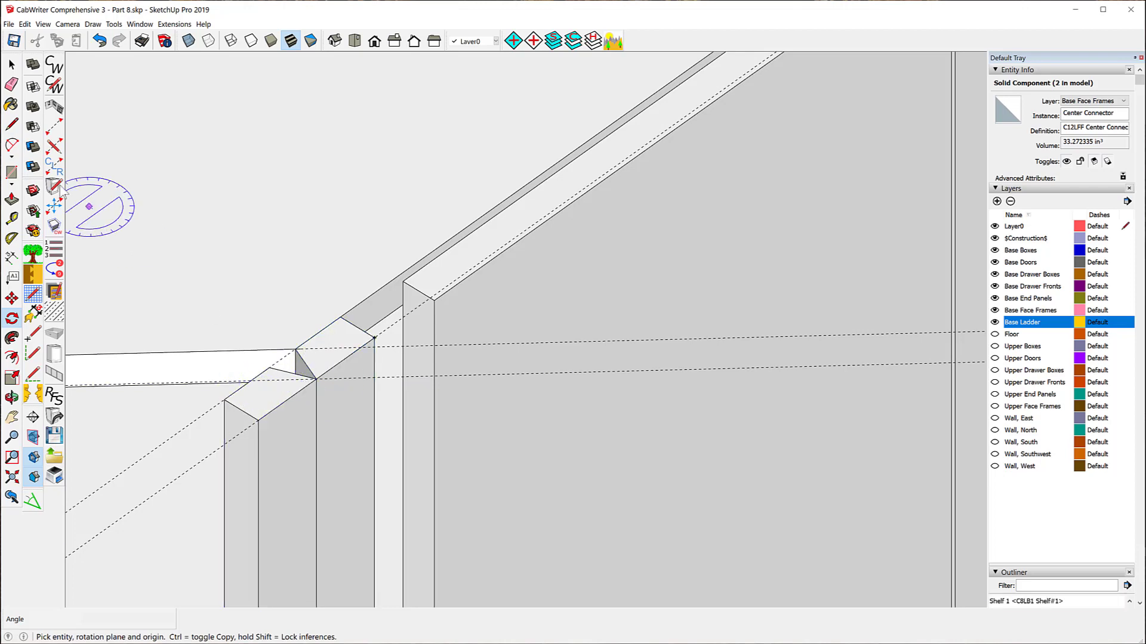
key(space)
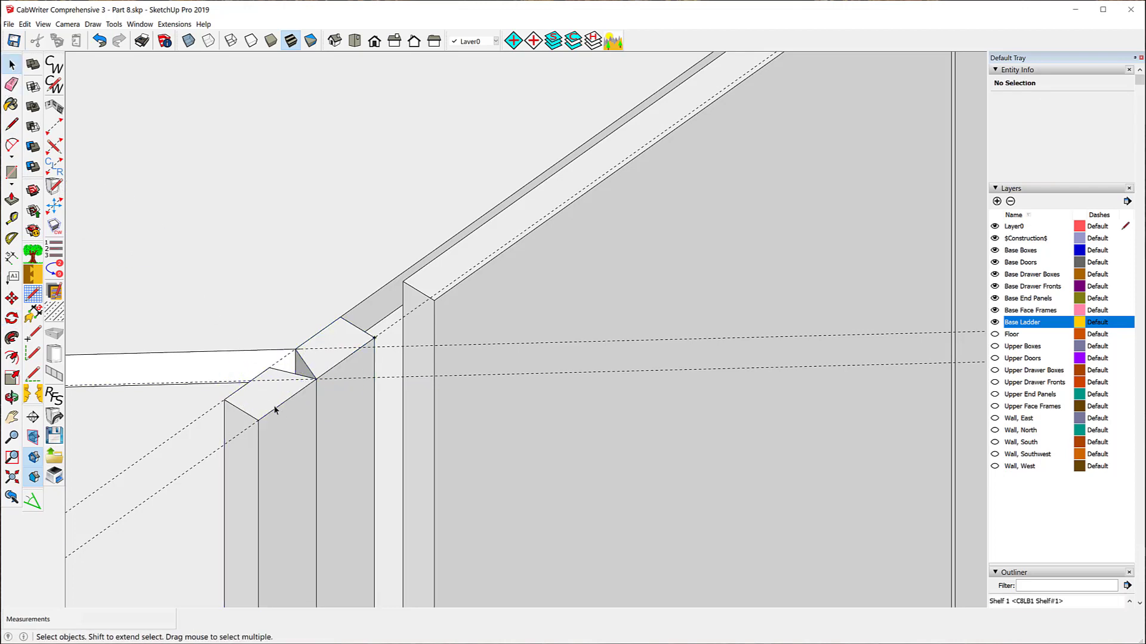
Step: Rotate the connector copy 45° about the shared mitered corner to align it with the cabinet's straight front
click(274, 410)
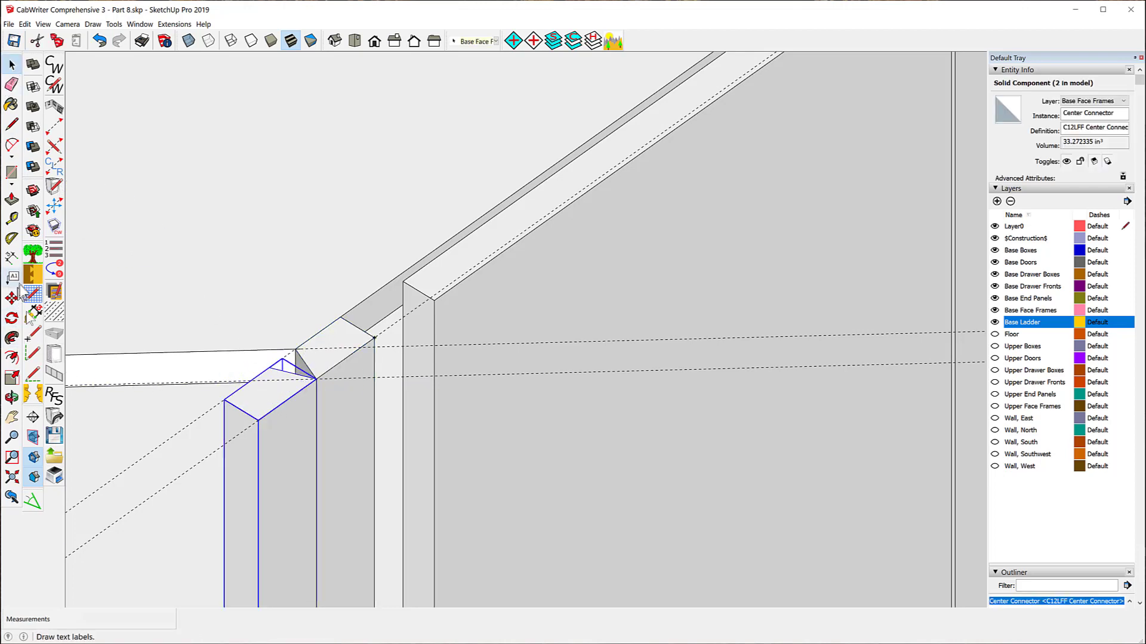
click(11, 318)
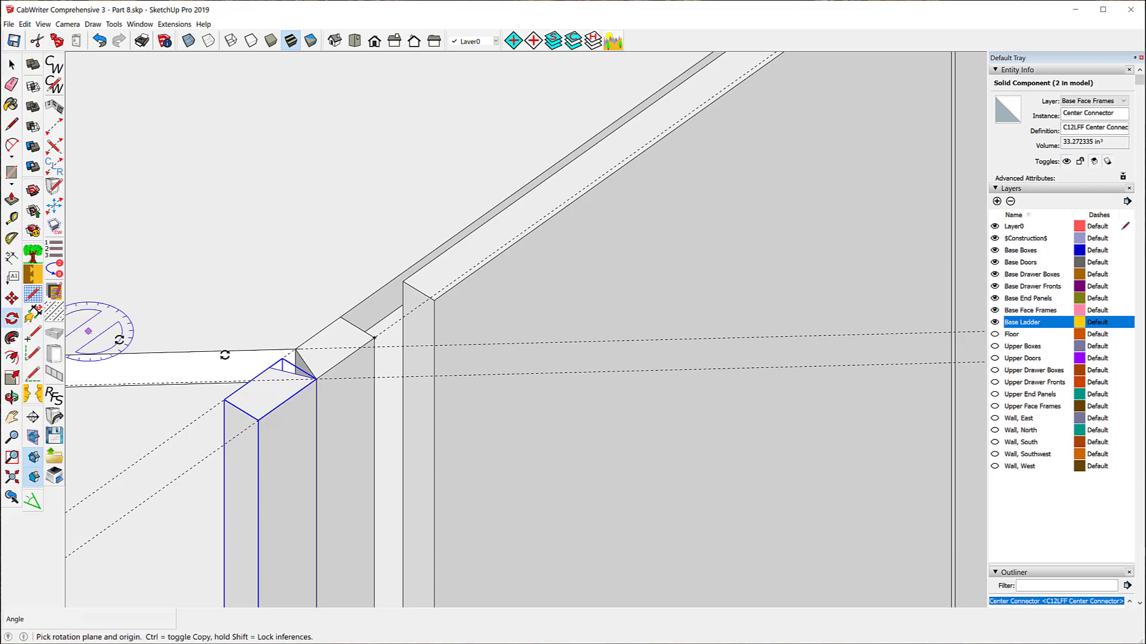
click(318, 377)
click(276, 363)
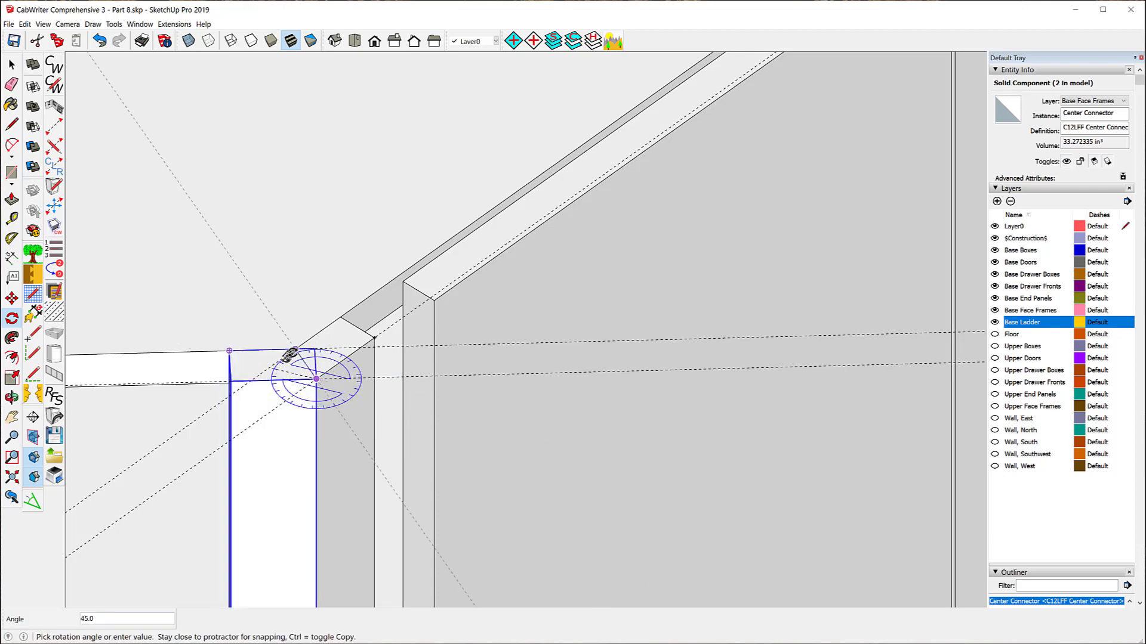
click(297, 350)
middle_drag(317, 289, 308, 166)
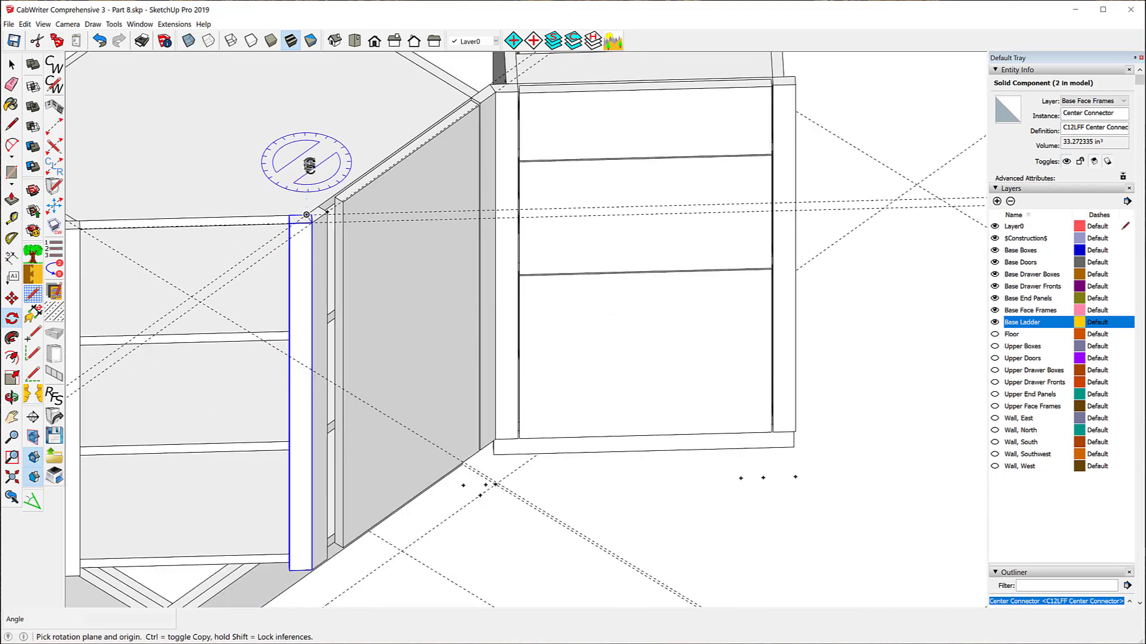
scroll(309, 166, down, 3)
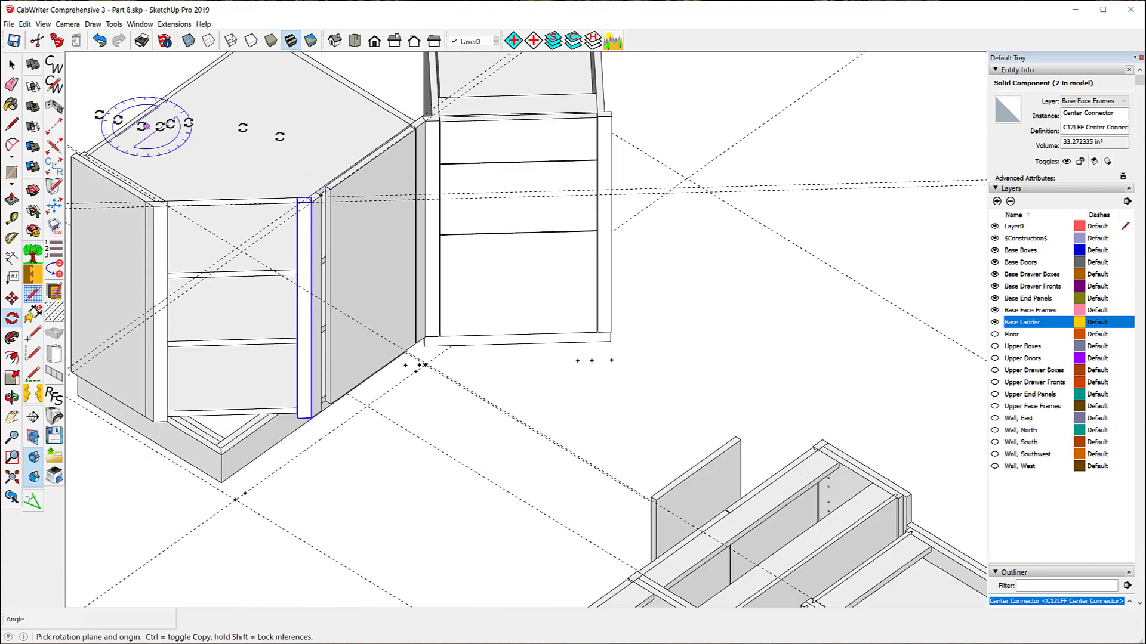
click(12, 66)
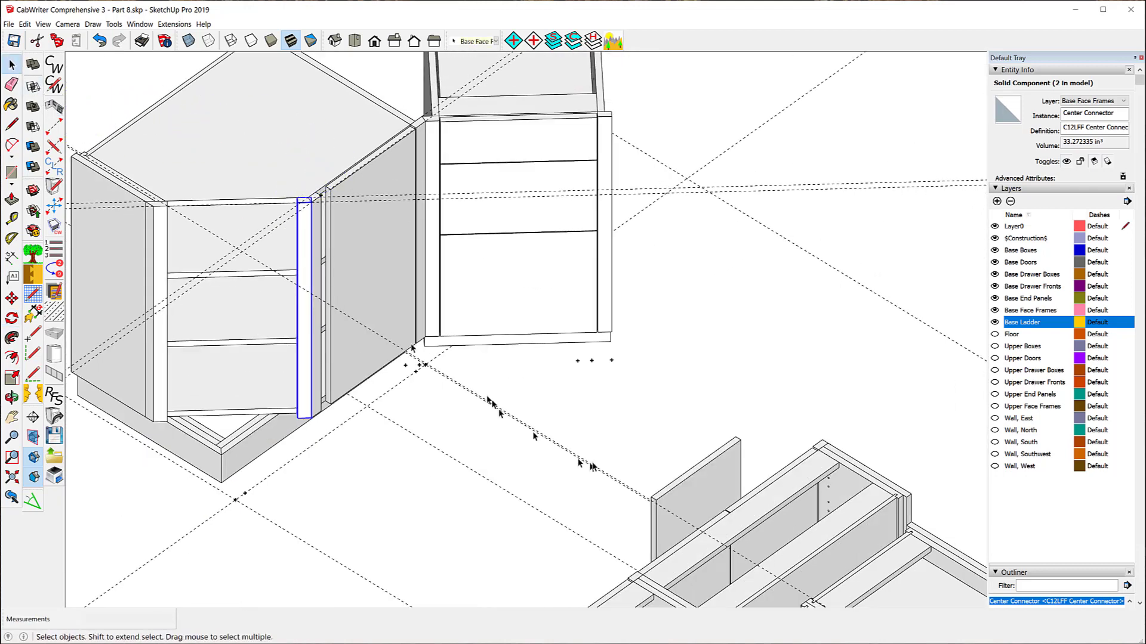
click(438, 484)
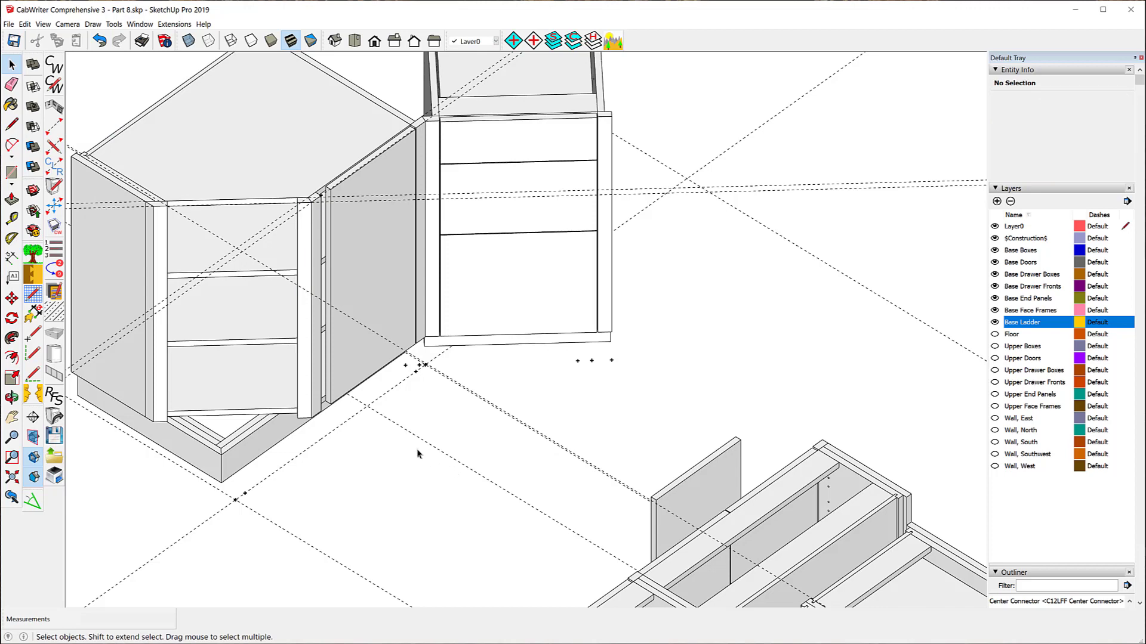
Step: Delete the leftover construction guide lines that cross the corner cabinet and run past its back corner
drag(830, 212, 770, 154)
key(Delete)
scroll(844, 197, down, 3)
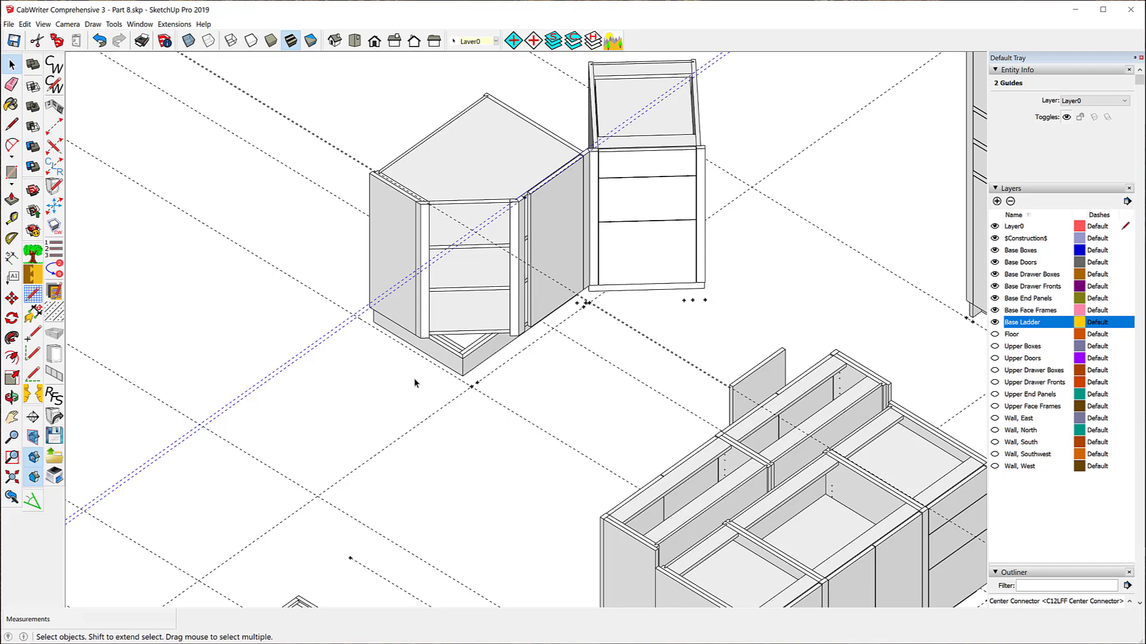
key(Delete)
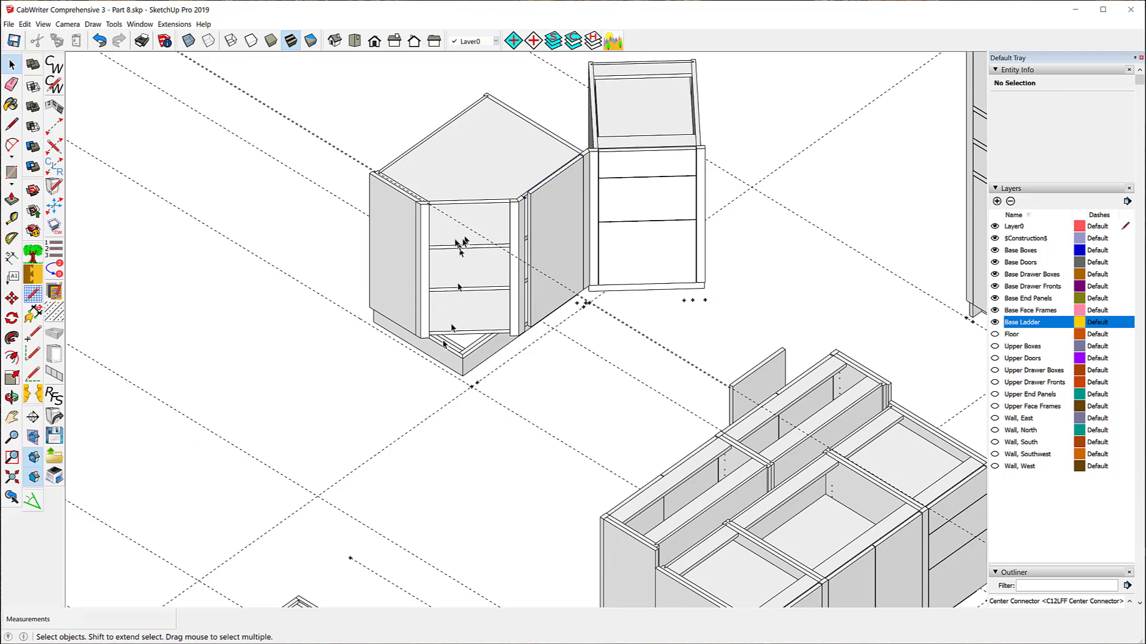
scroll(346, 122, up, 5)
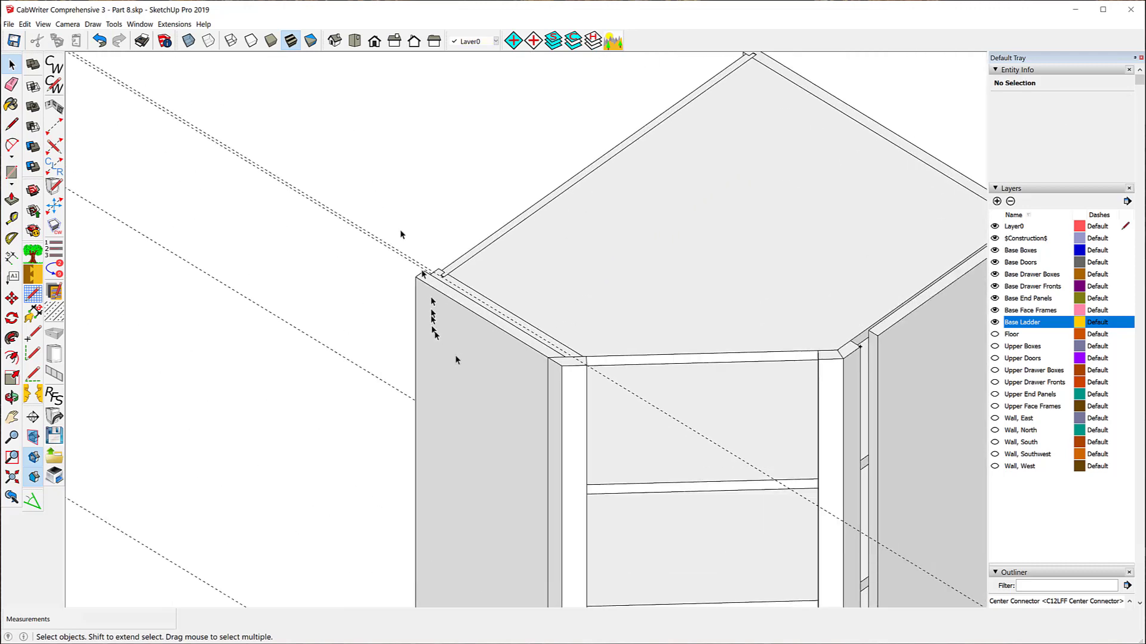
middle_drag(456, 360, 394, 385)
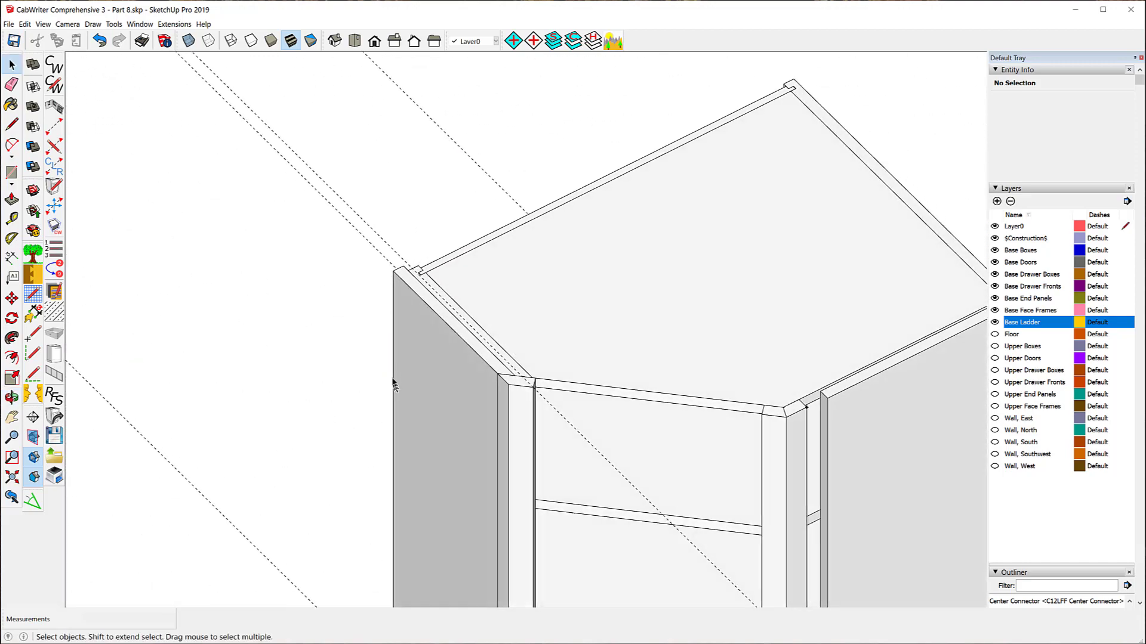
click(380, 239)
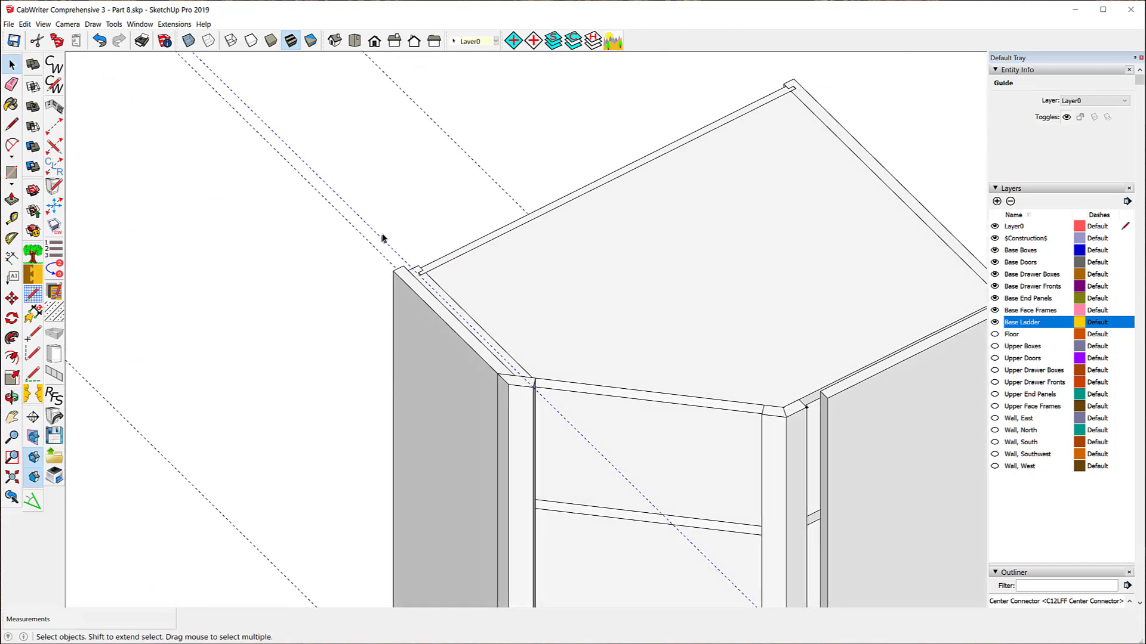
key(Delete)
middle_drag(373, 227, 311, 204)
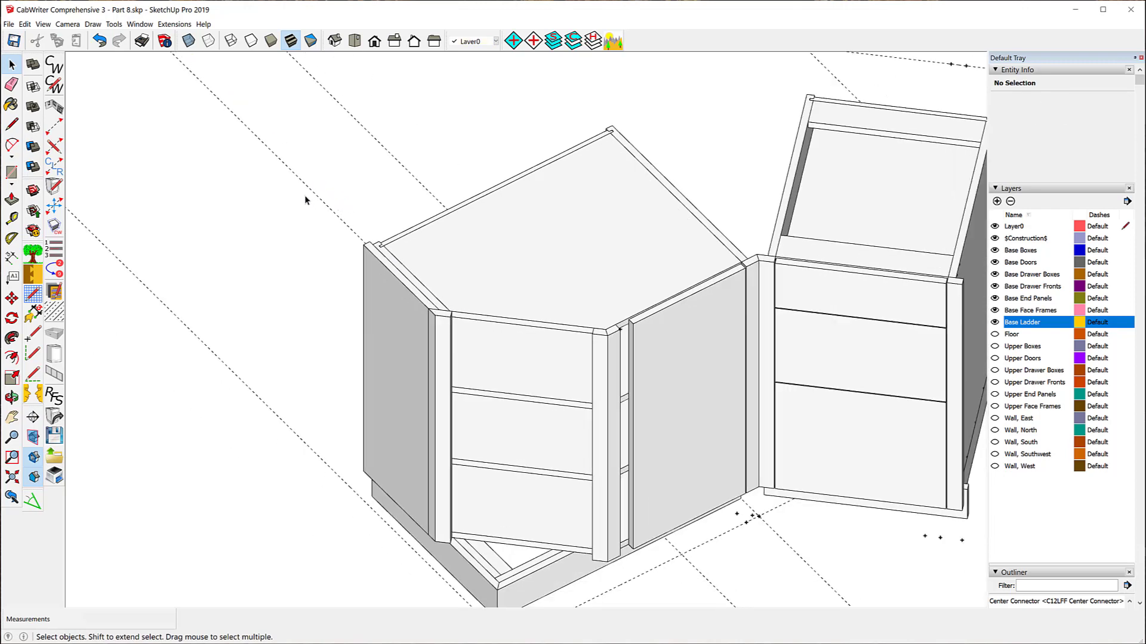
scroll(656, 373, up, 6)
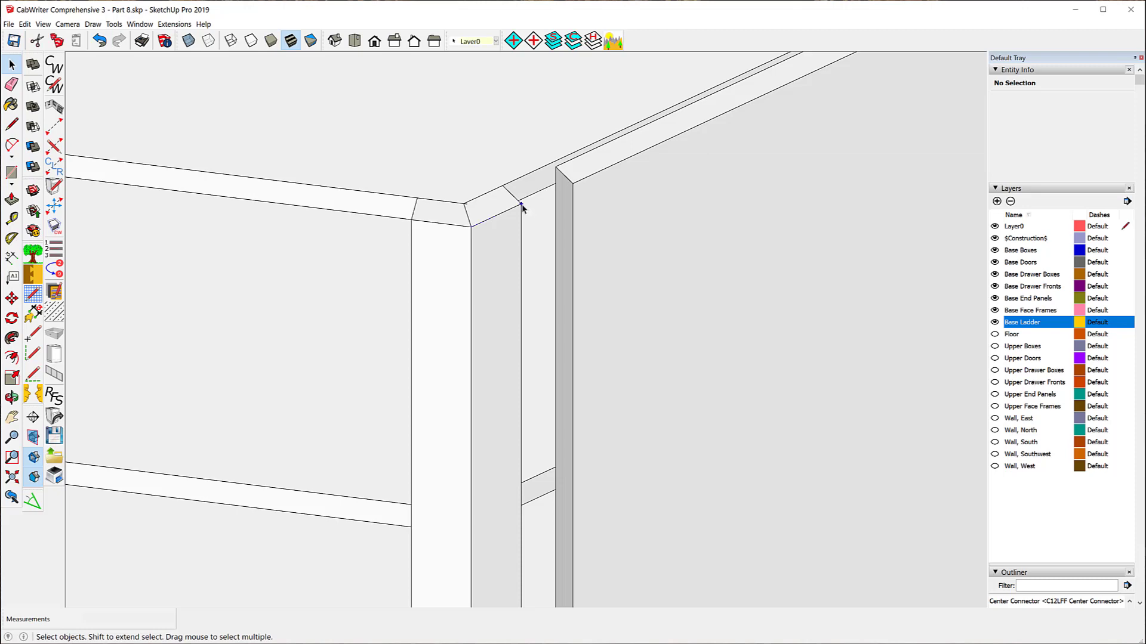
click(521, 205)
click(497, 238)
right_click(497, 236)
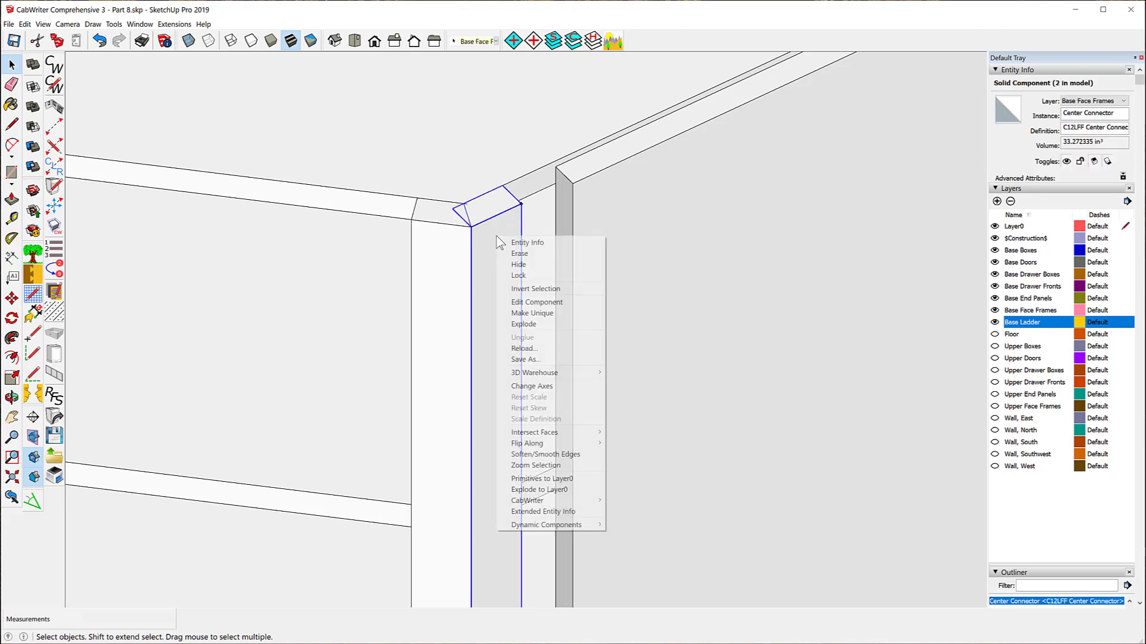
click(535, 303)
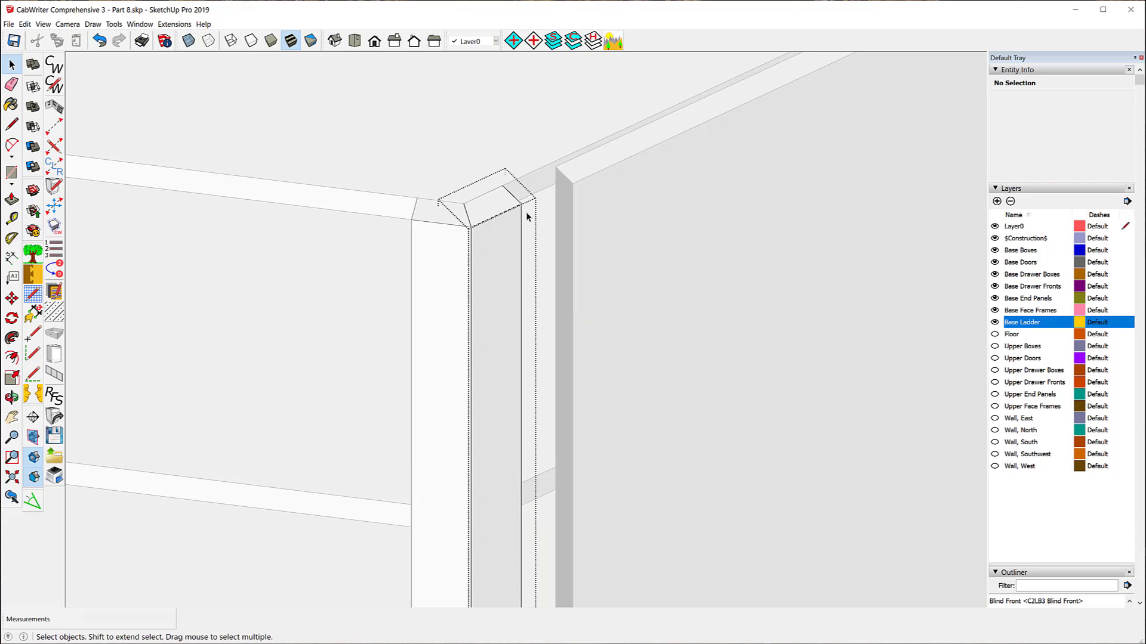
click(604, 237)
Step: Delete the stray guide point at the upper outer front corner of the mitered center connector
scroll(523, 205, up, 5)
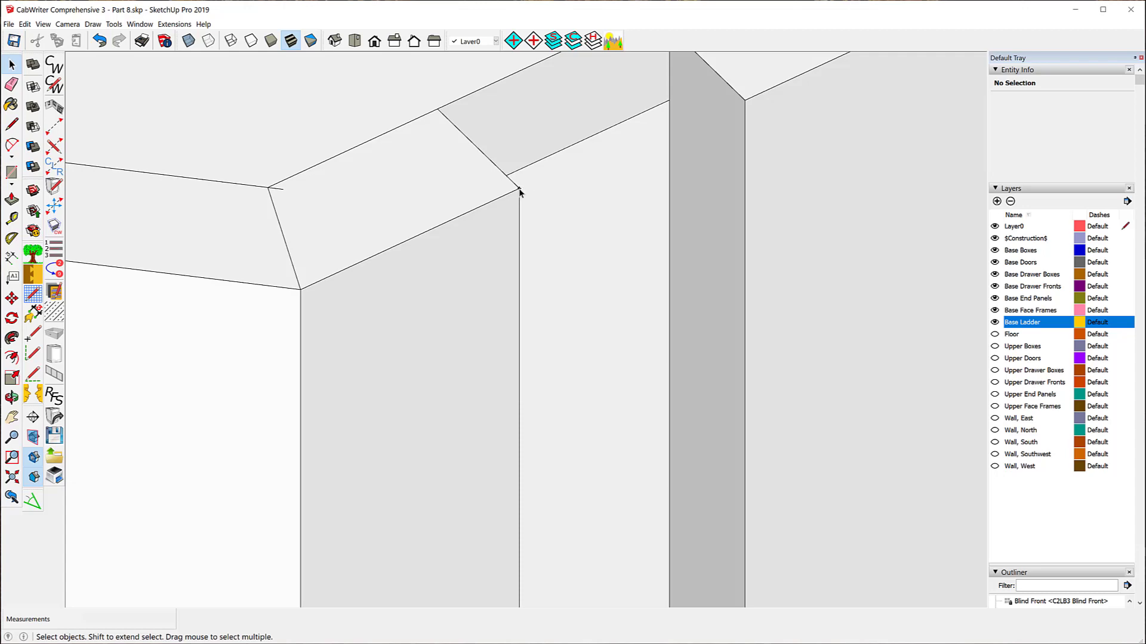
click(519, 189)
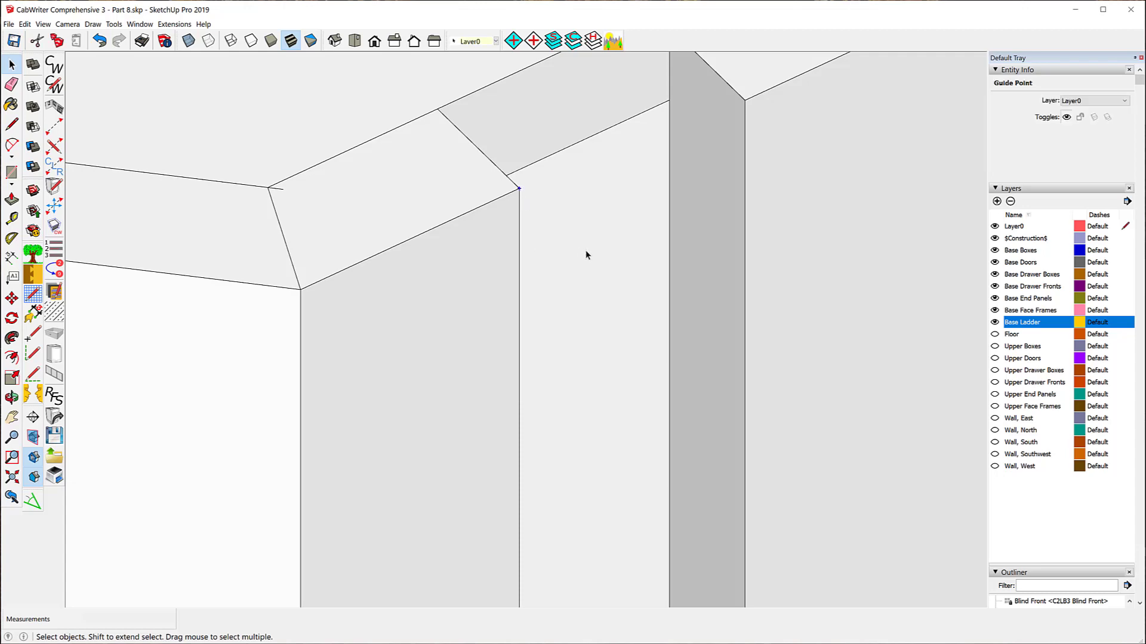
key(Delete)
scroll(410, 215, down, 3)
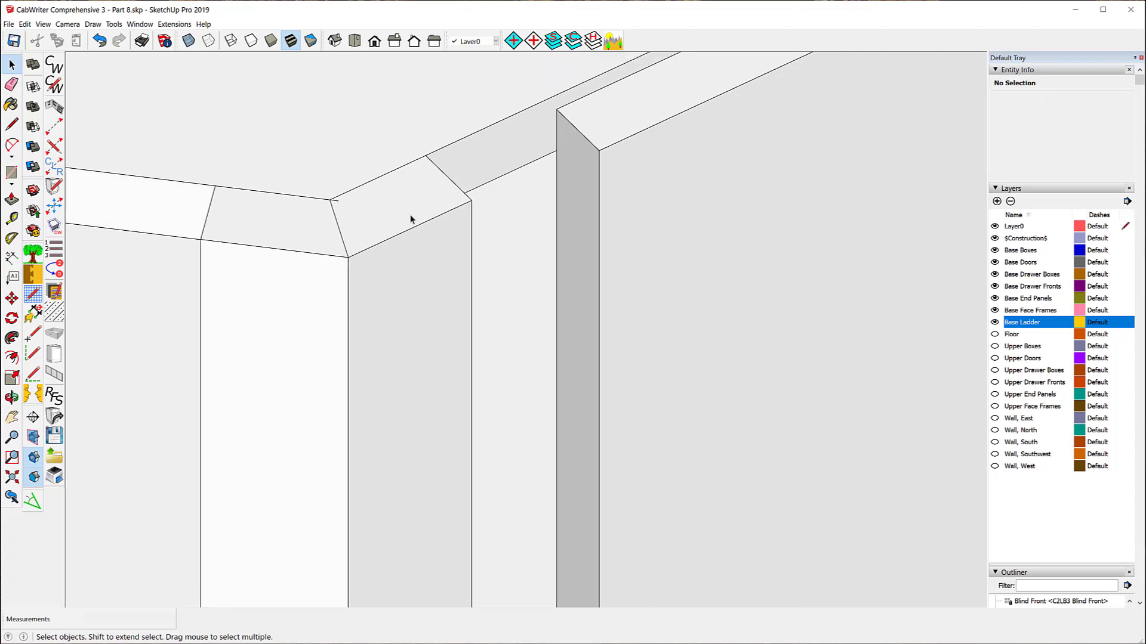
Step: Unlock the door front beside the center connectors and pull its exposed edge face out to the connector's front corner
scroll(410, 219, down, 3)
click(588, 200)
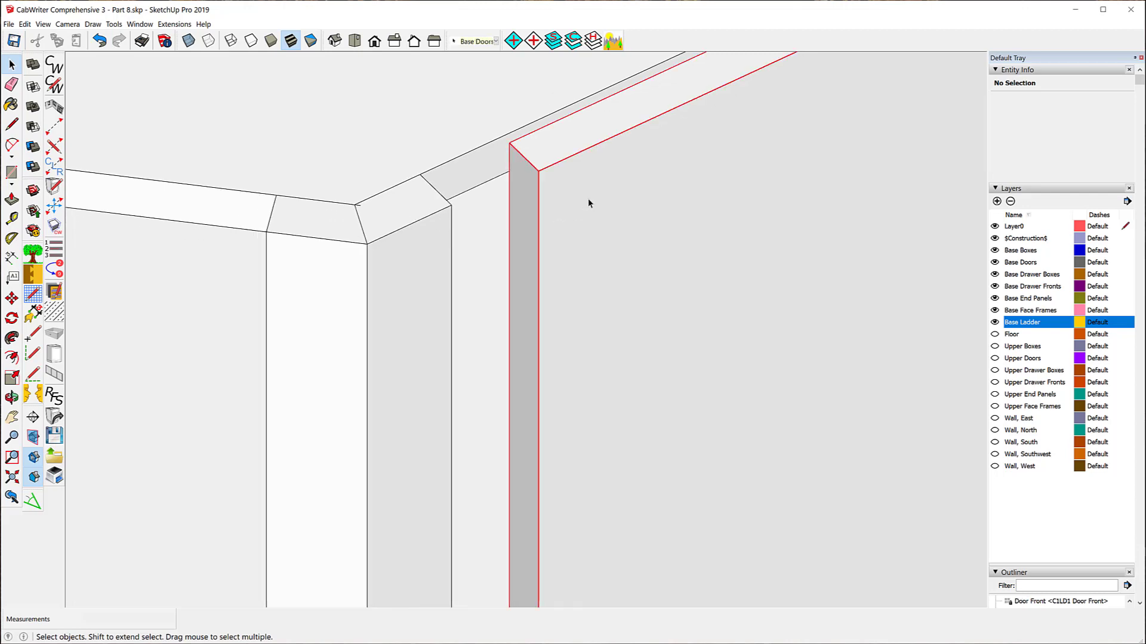
right_click(582, 230)
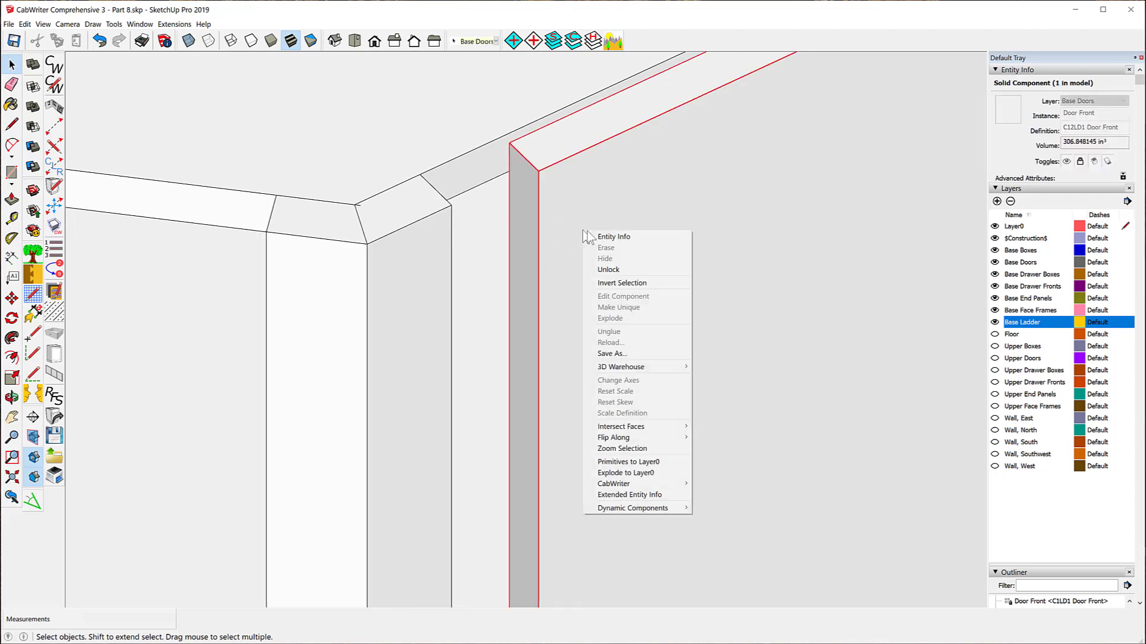
click(607, 270)
right_click(611, 261)
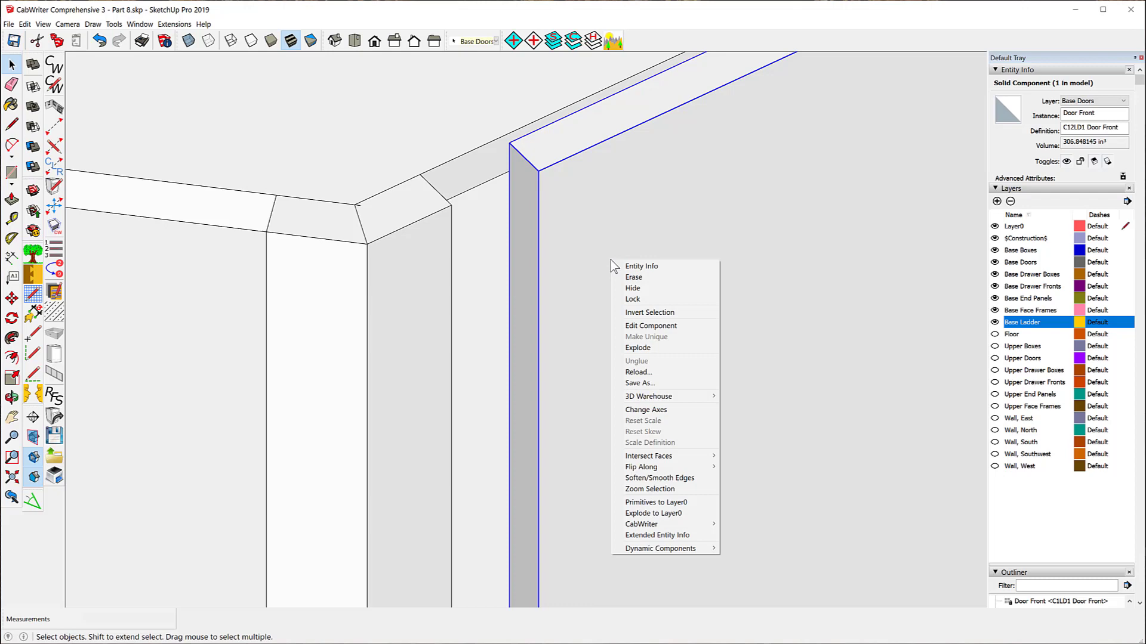
click(645, 326)
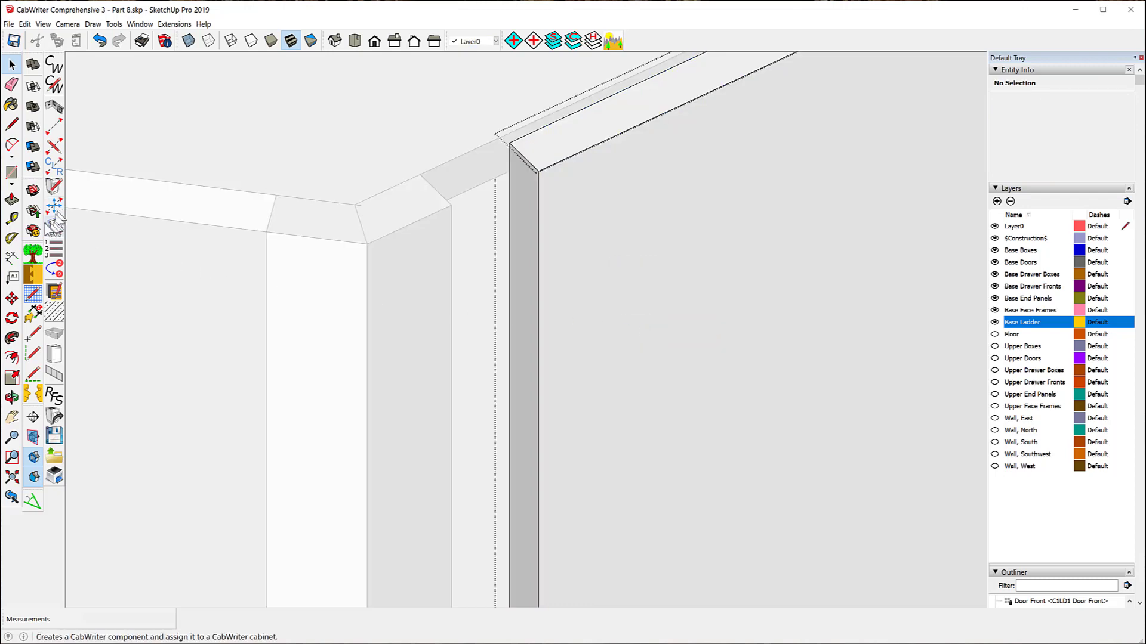
click(12, 199)
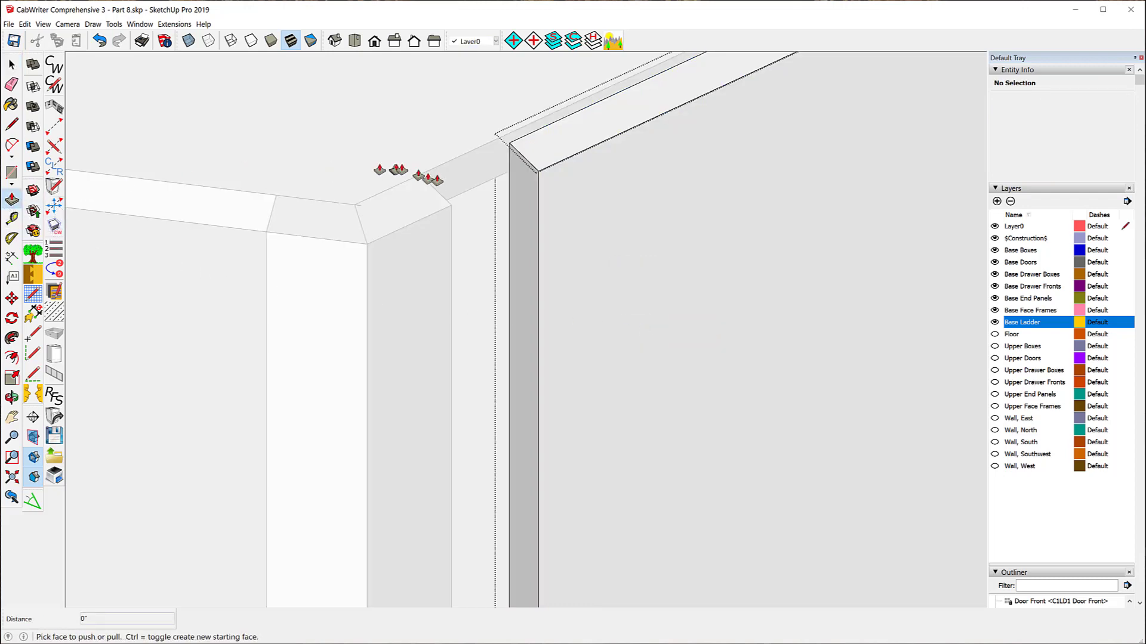
click(524, 184)
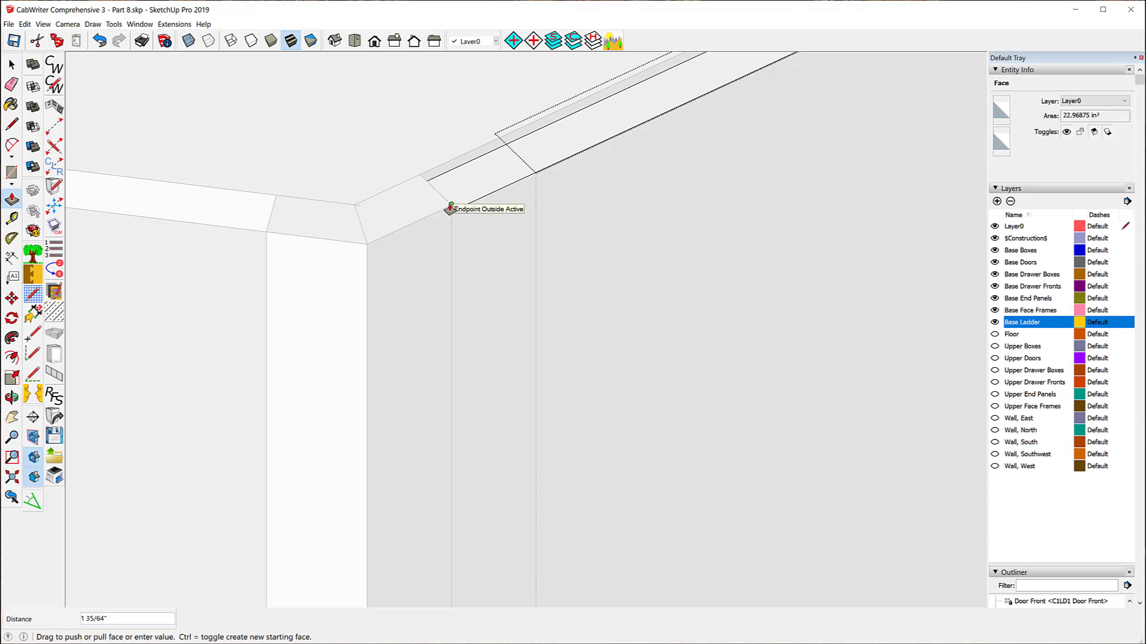
click(449, 209)
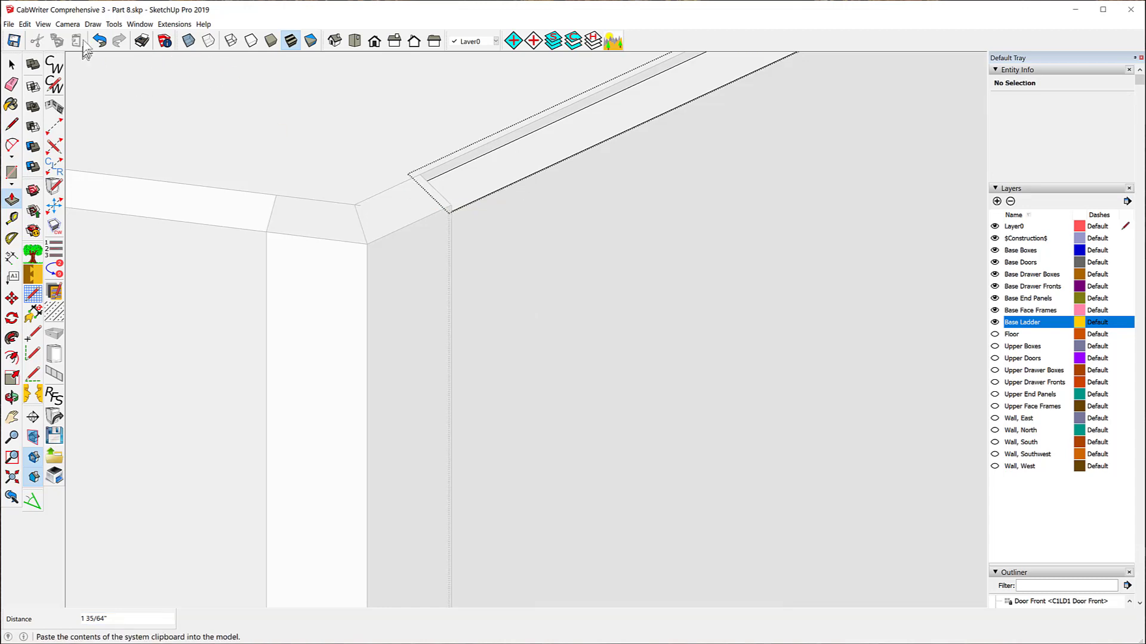
Step: Hide the rest of the model during component editing and push the door's extended edge face back 3/32"
click(44, 24)
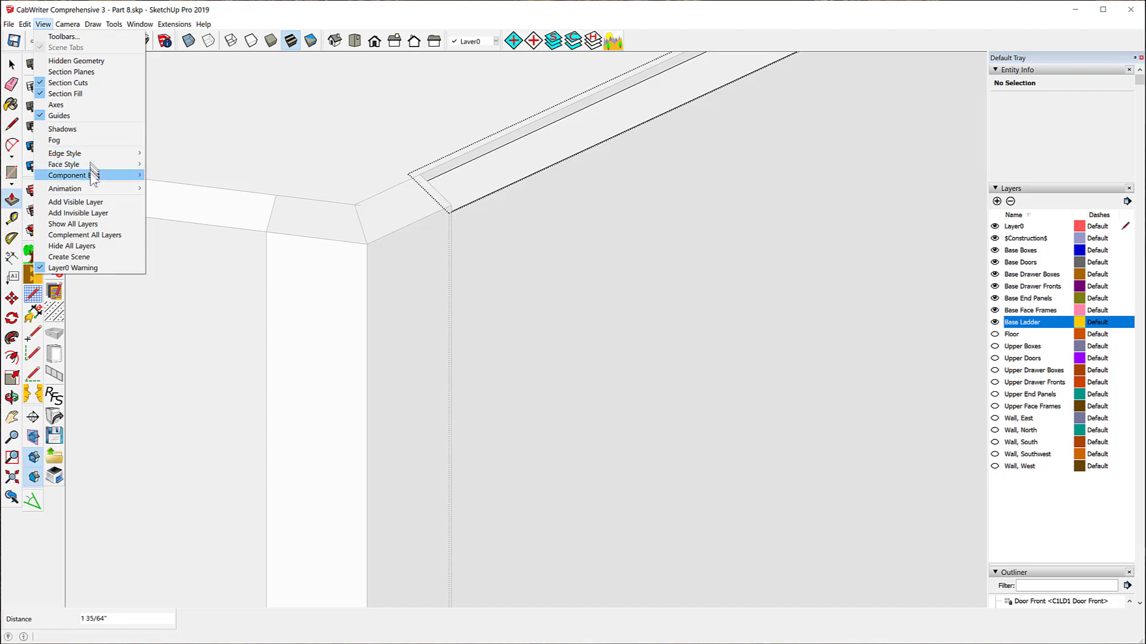
mouse_move(94, 179)
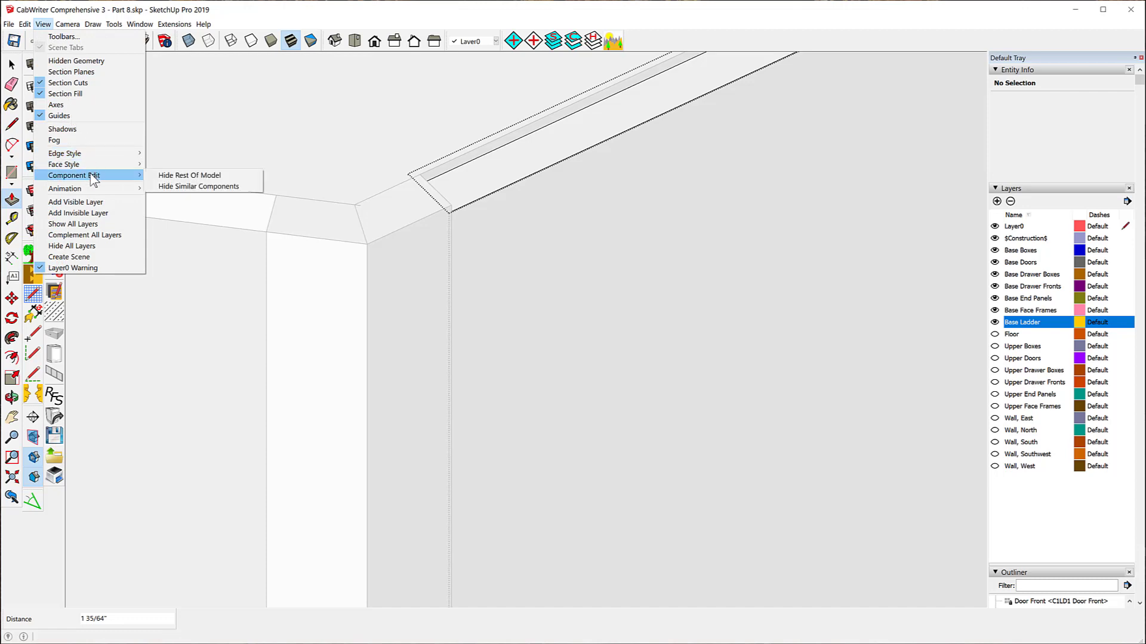
click(177, 175)
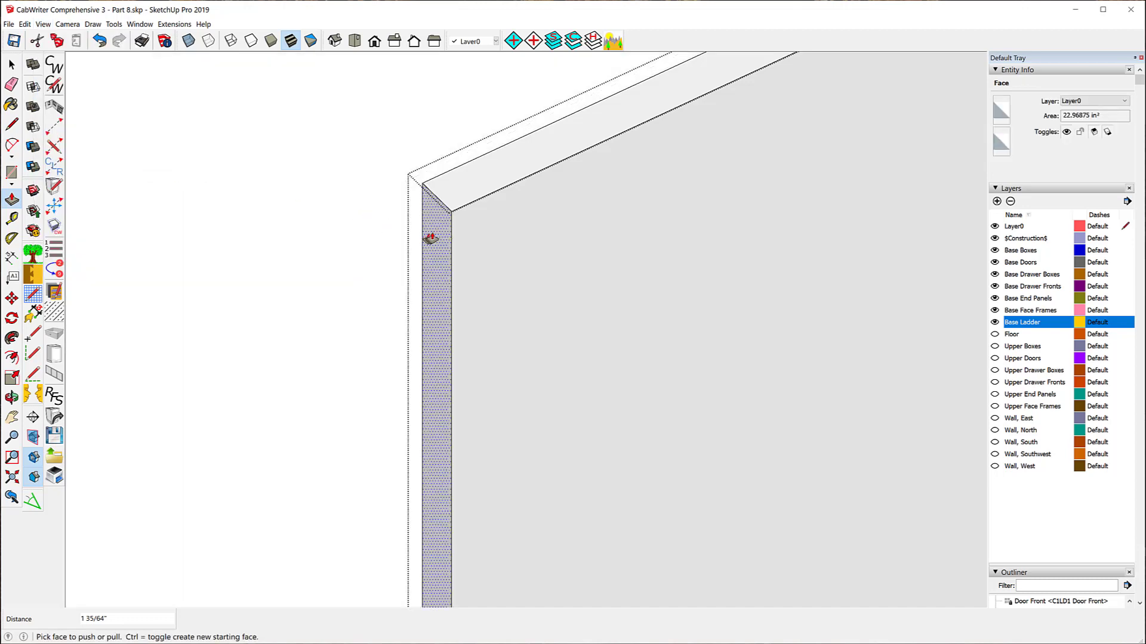
drag(430, 239, 482, 222)
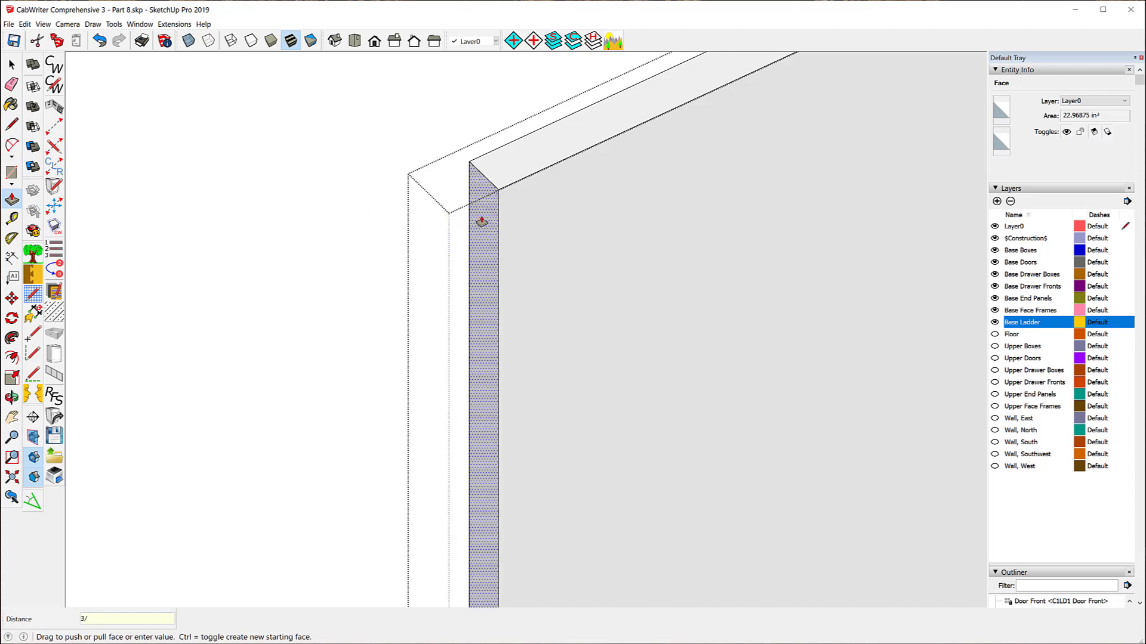
key(Return)
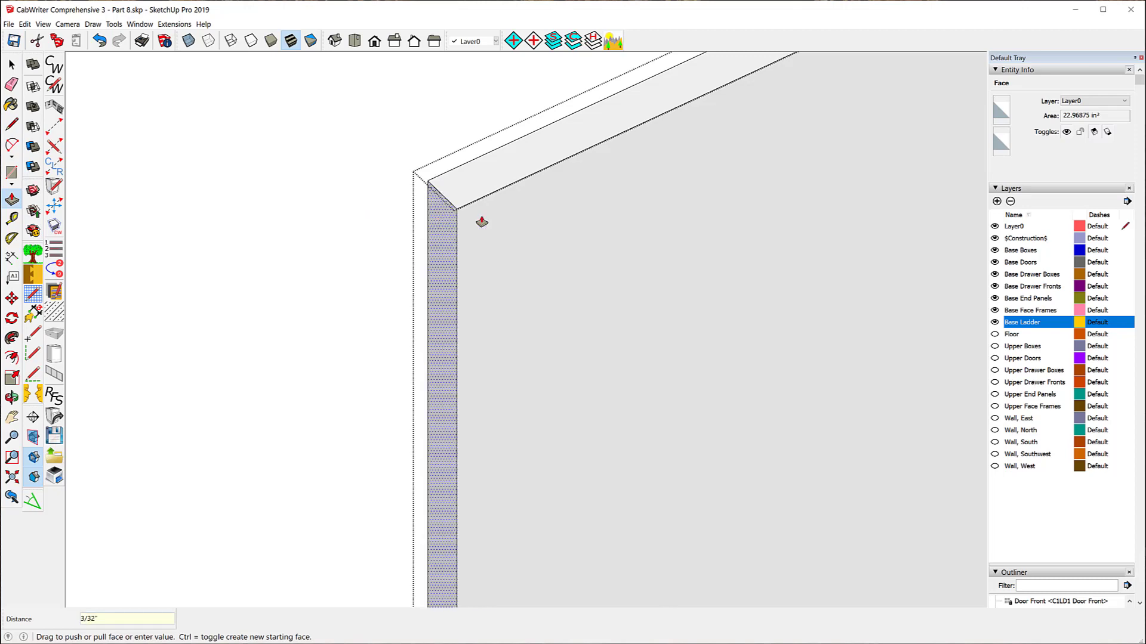
key(space)
click(217, 129)
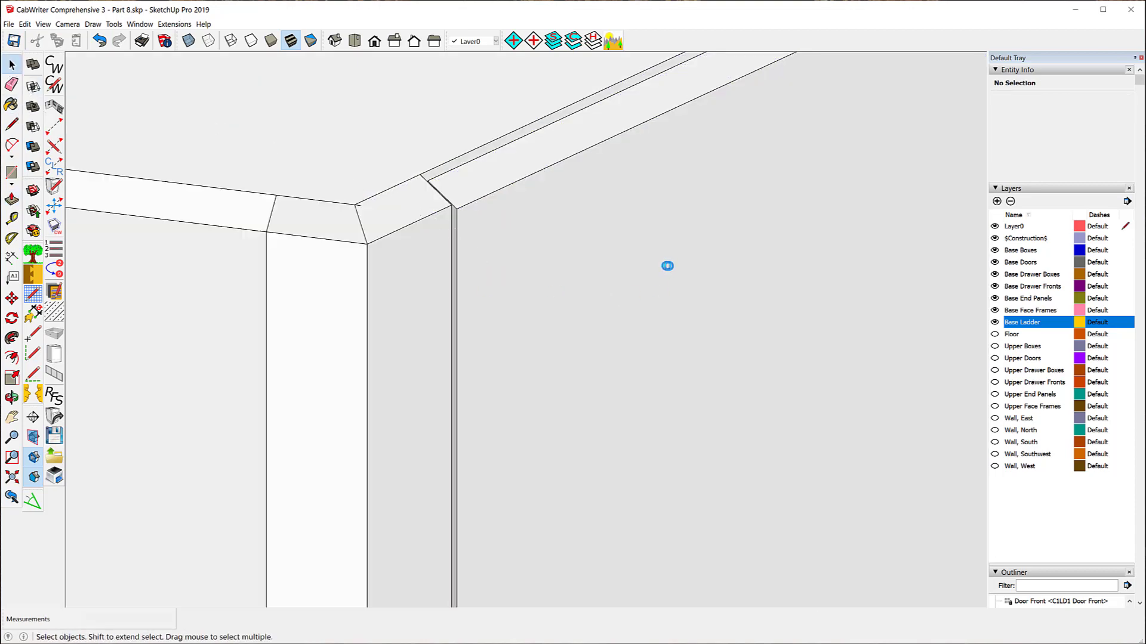
Step: Move the set-aside door front so its upper front corner meets the center connector's corner at the cabinet opening
middle_drag(676, 266, 755, 208)
scroll(581, 232, down, 3)
scroll(586, 227, down, 3)
scroll(352, 186, down, 3)
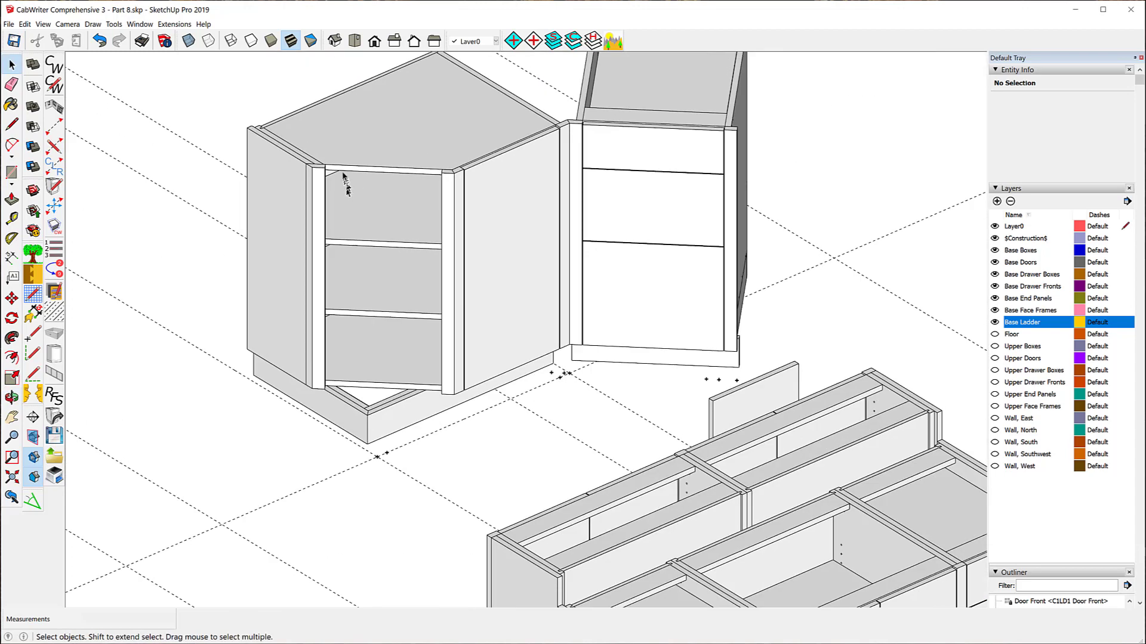
click(749, 400)
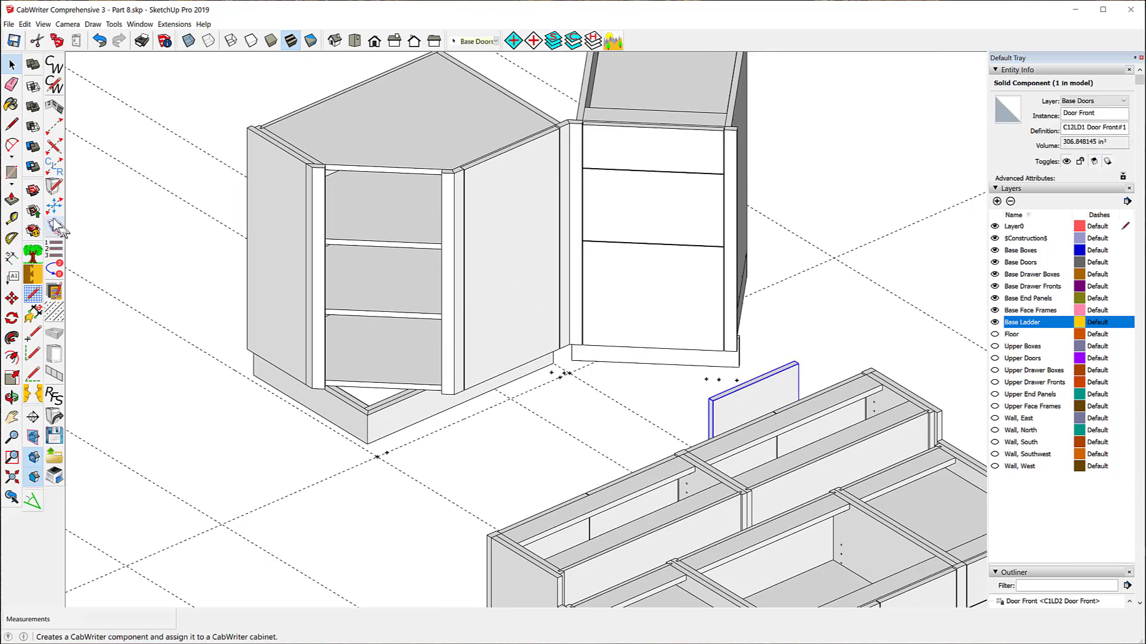
click(12, 298)
scroll(814, 343, up, 3)
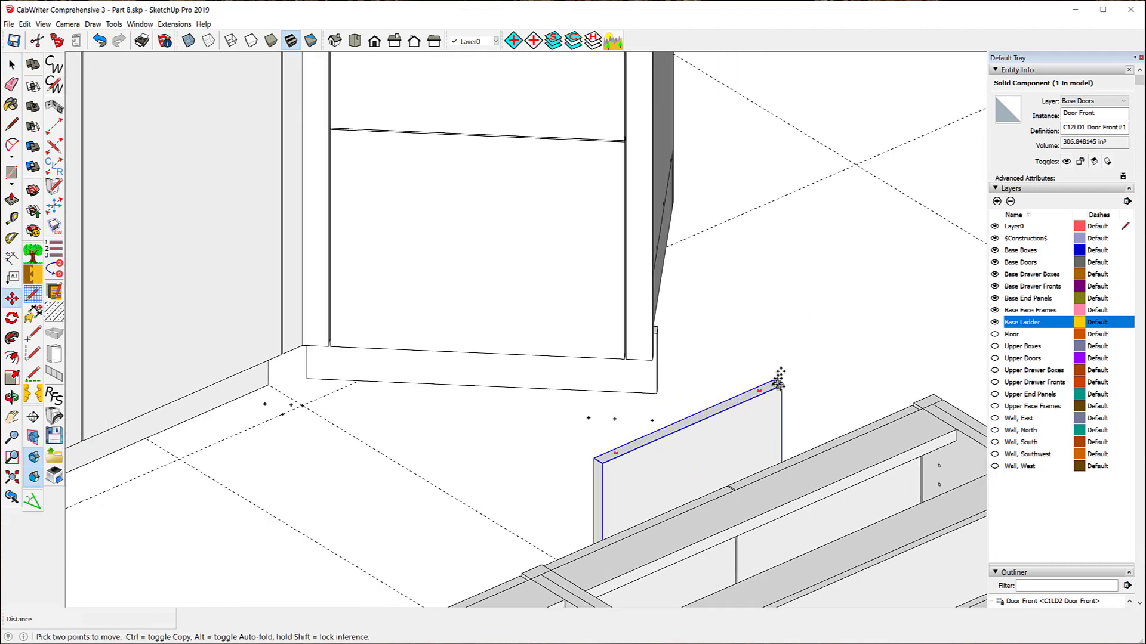
click(781, 387)
scroll(558, 384, down, 4)
scroll(168, 180, up, 6)
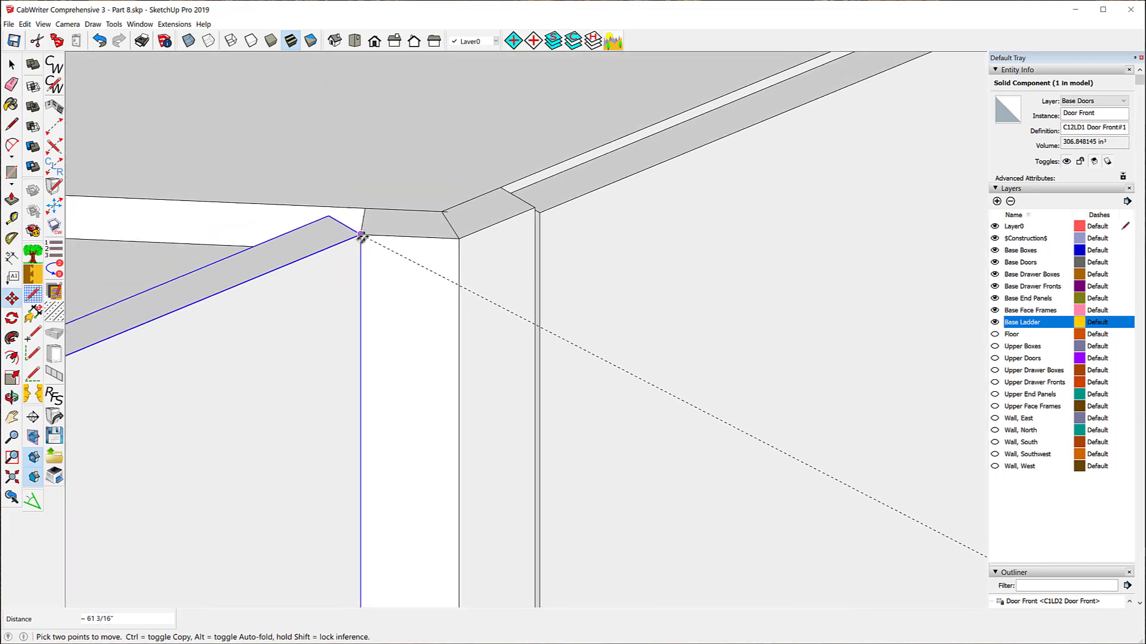
click(361, 235)
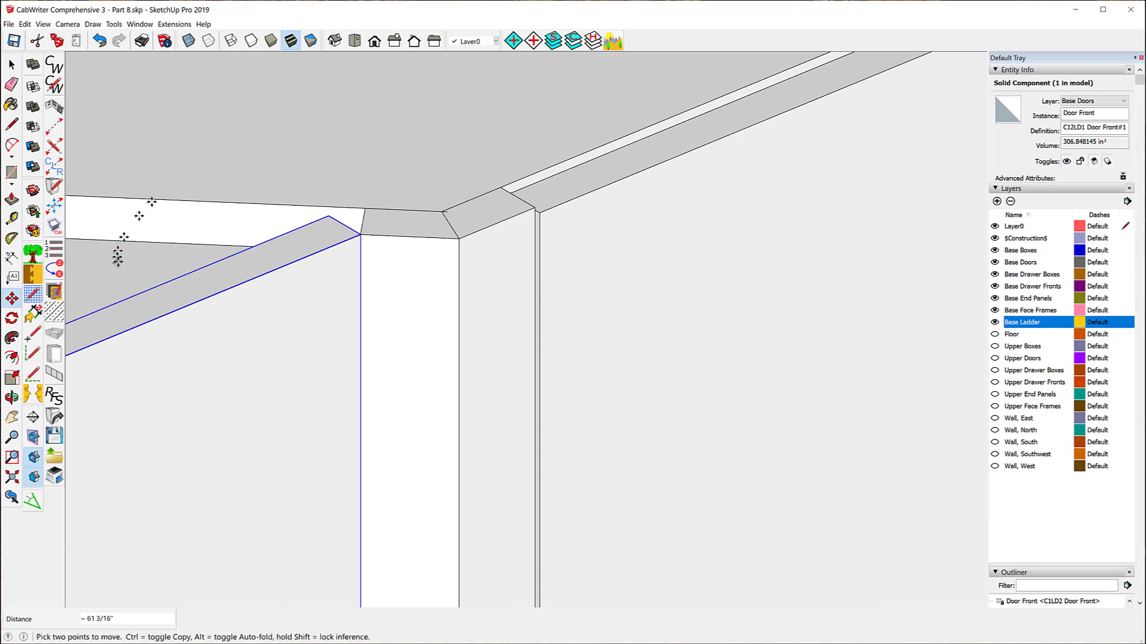
Step: Rotate the moved door front 45° about its upper corner to align it with the diagonal connector face
click(12, 298)
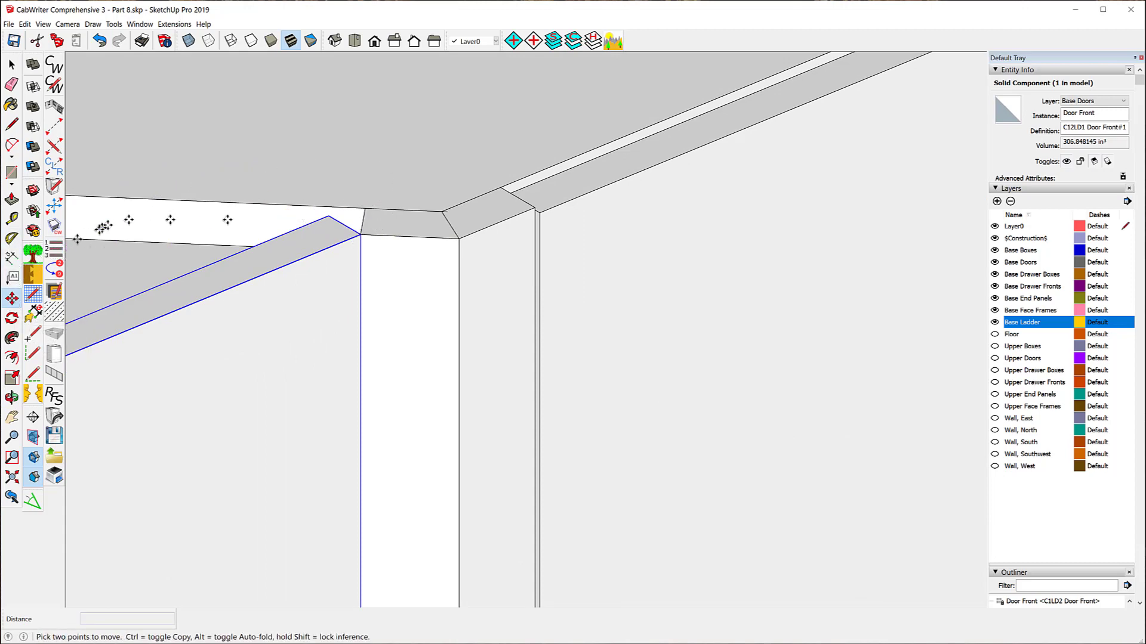
click(11, 319)
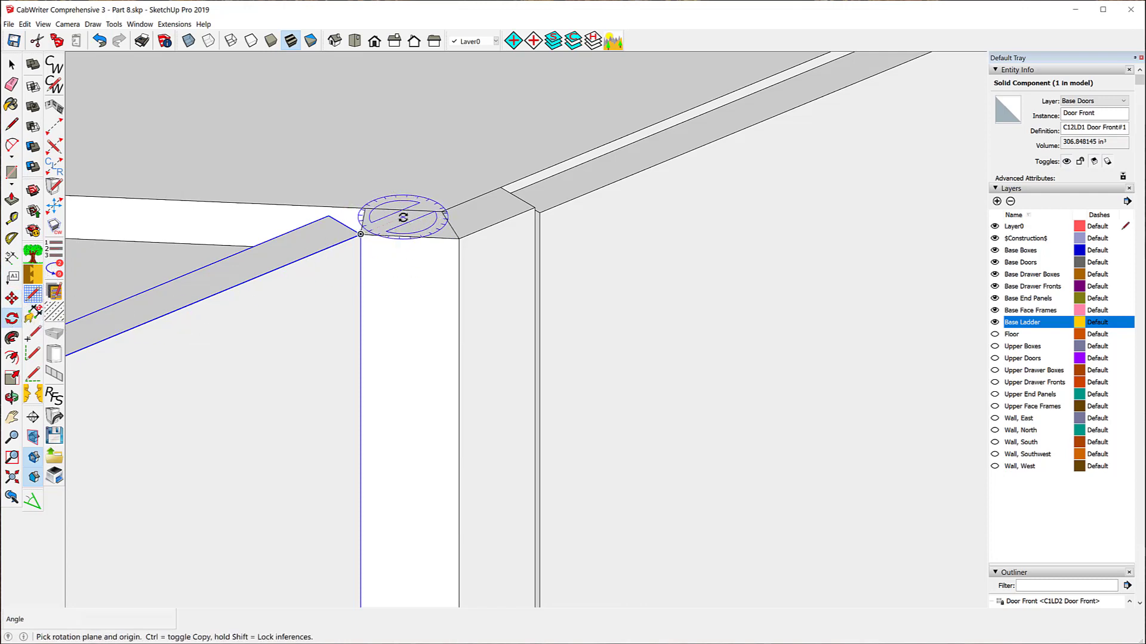
click(360, 234)
click(336, 214)
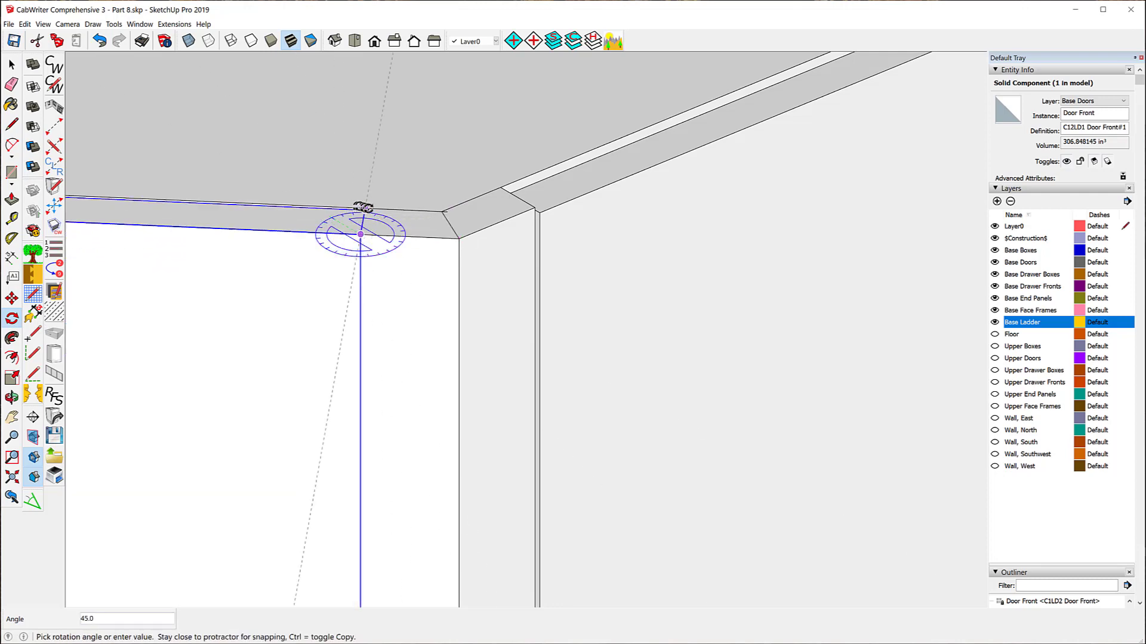
click(370, 216)
Step: Lower the rotated door front 3/32" and shift it 3/32" sideways along the opening, away from the adjacent center connector
scroll(563, 126, down, 3)
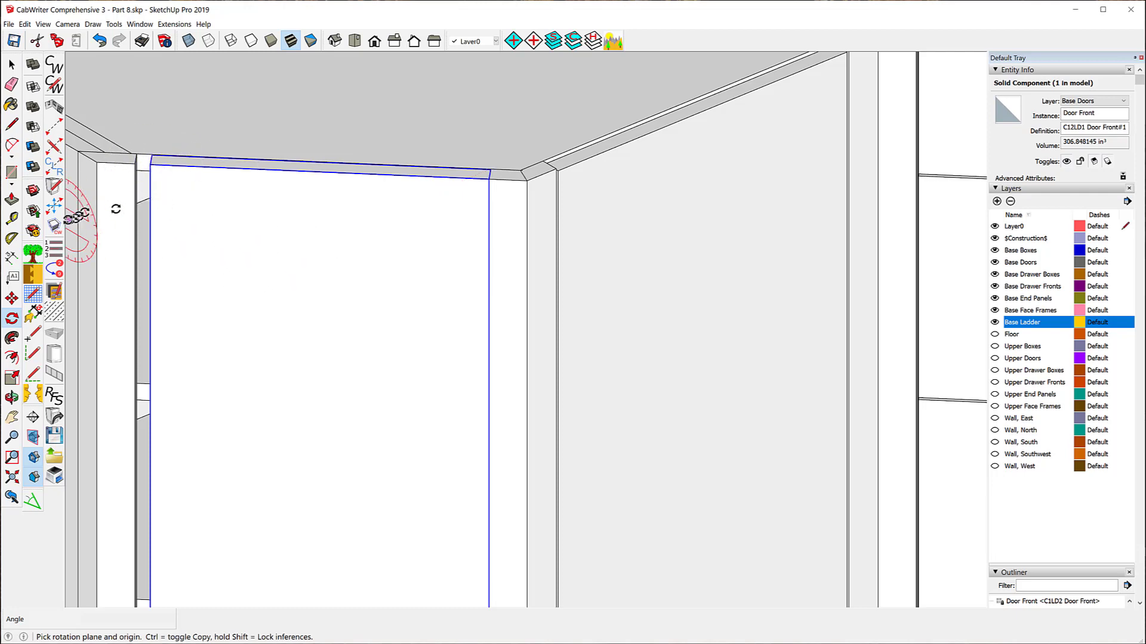
click(12, 298)
click(326, 173)
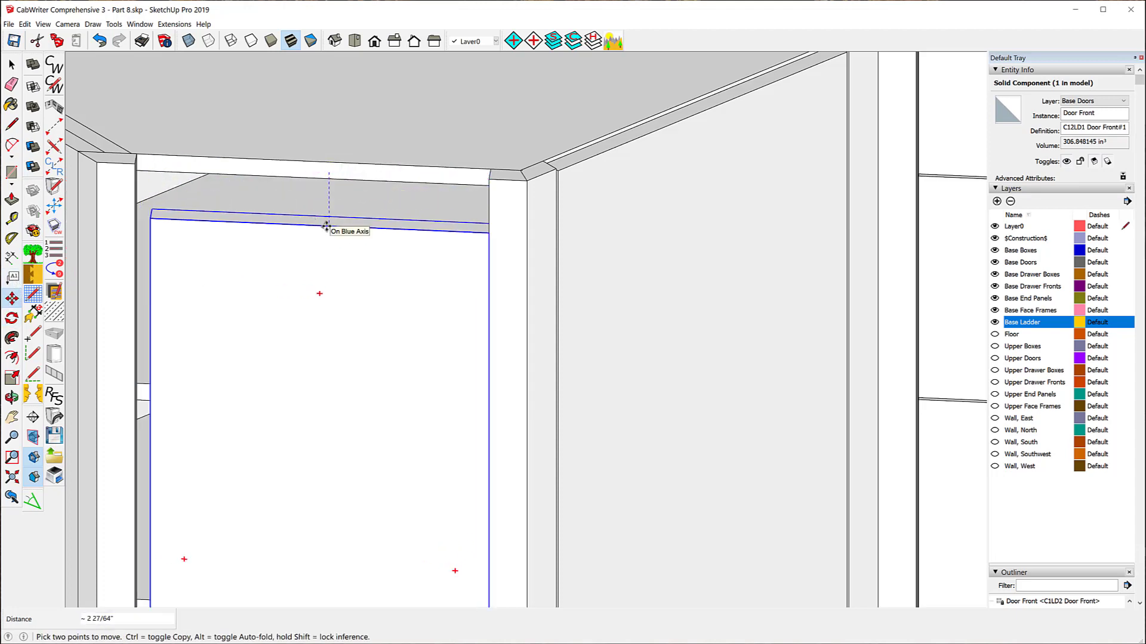
text(3/32)
key(Return)
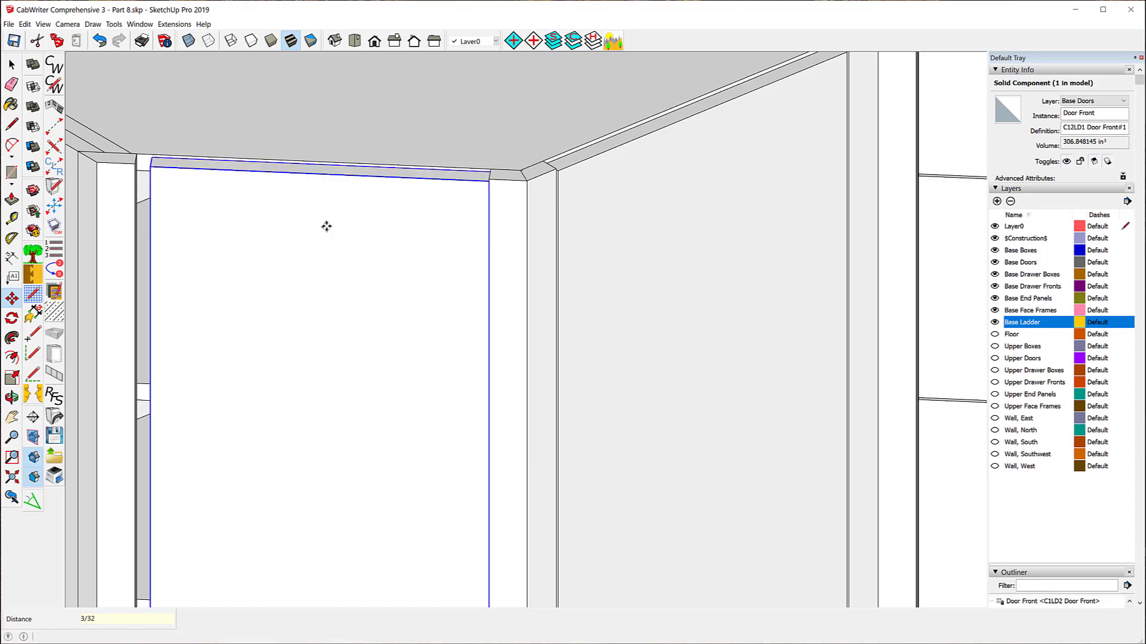
click(332, 174)
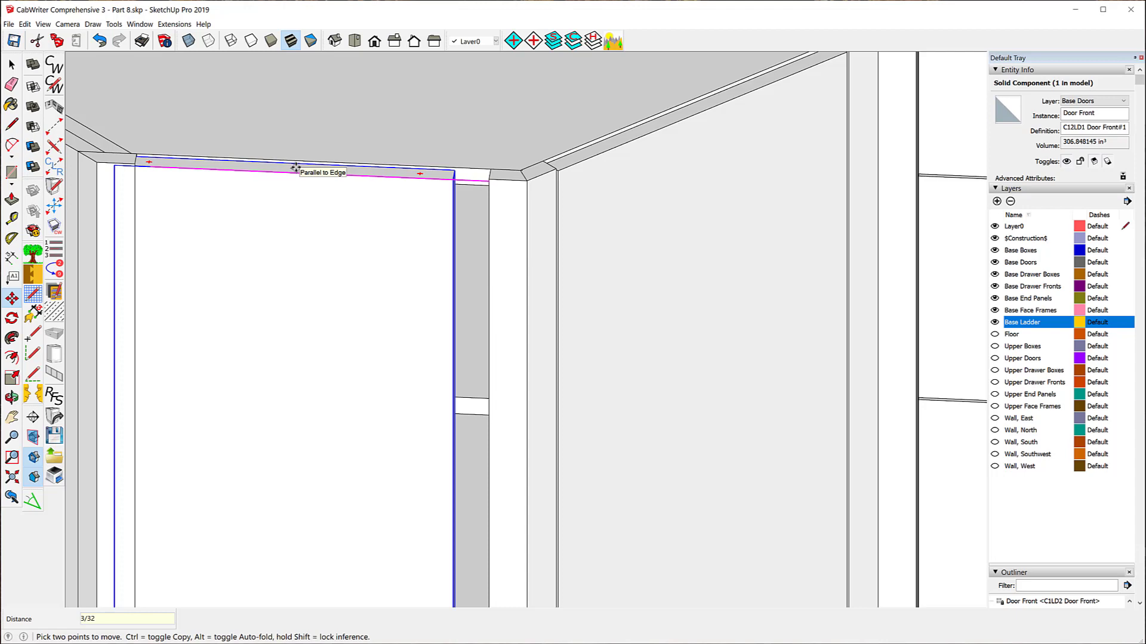
key(Escape)
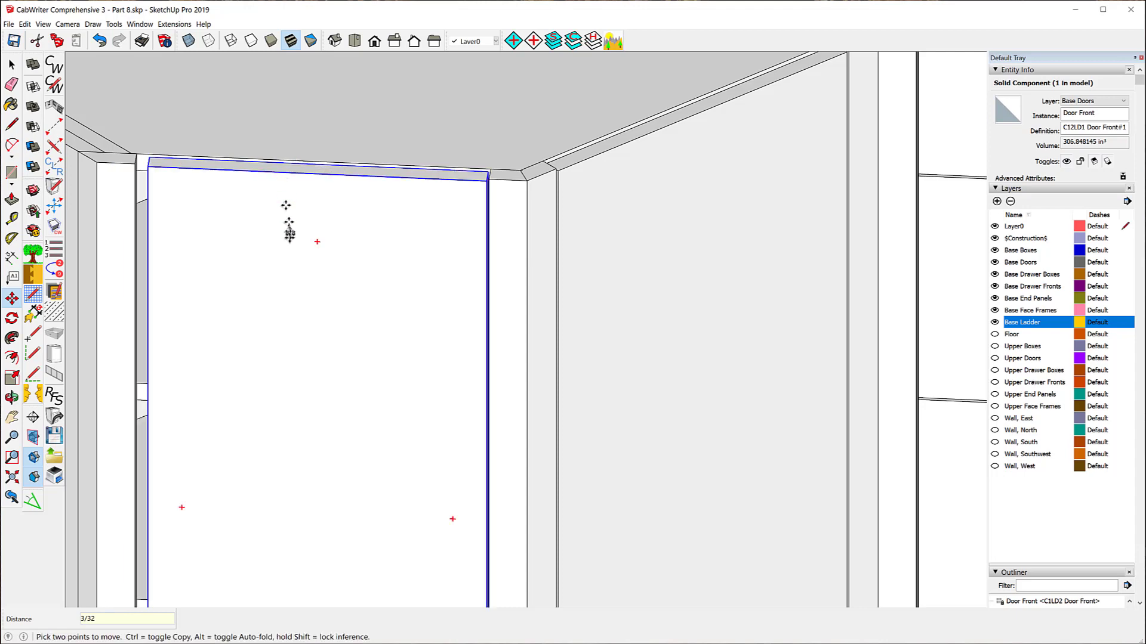
Step: Place a guide point 3/32" from the upper front corner of the other center connector, beside the door's short edge
middle_drag(289, 234, 512, 185)
scroll(512, 185, up, 5)
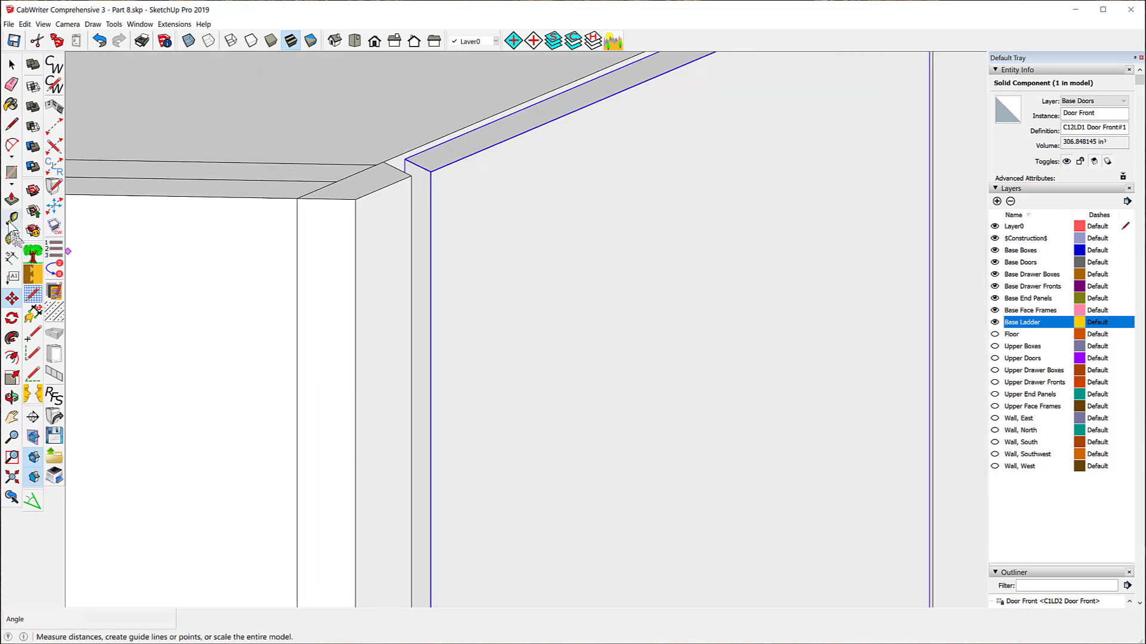
click(11, 218)
click(417, 169)
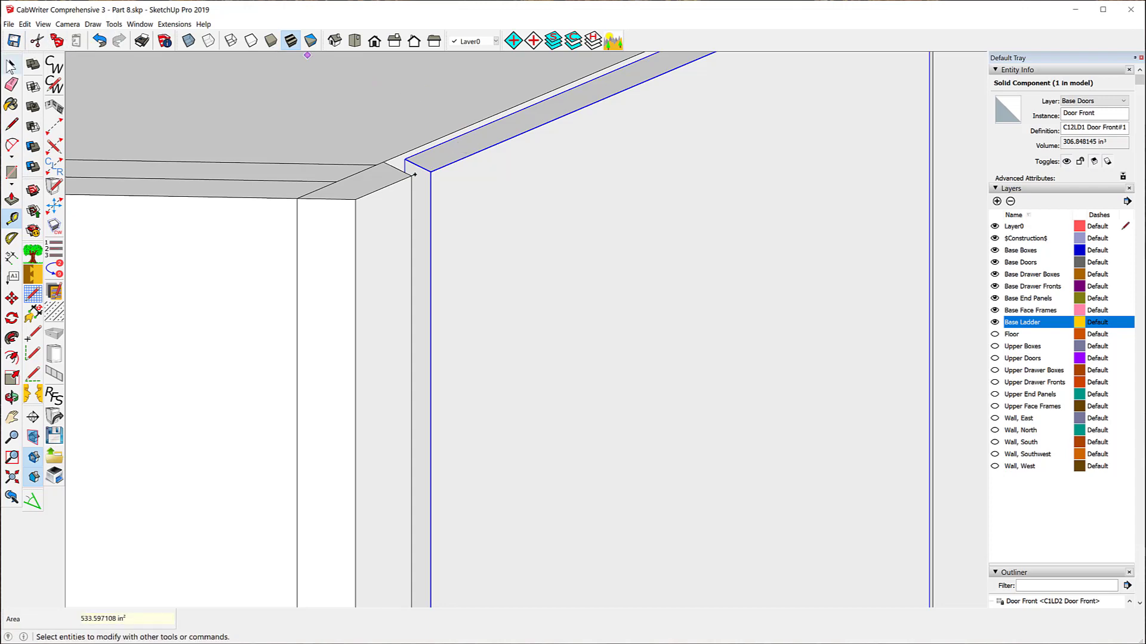
Step: Open the door front component for editing and show the rest of the model during component editing
click(12, 63)
right_click(532, 227)
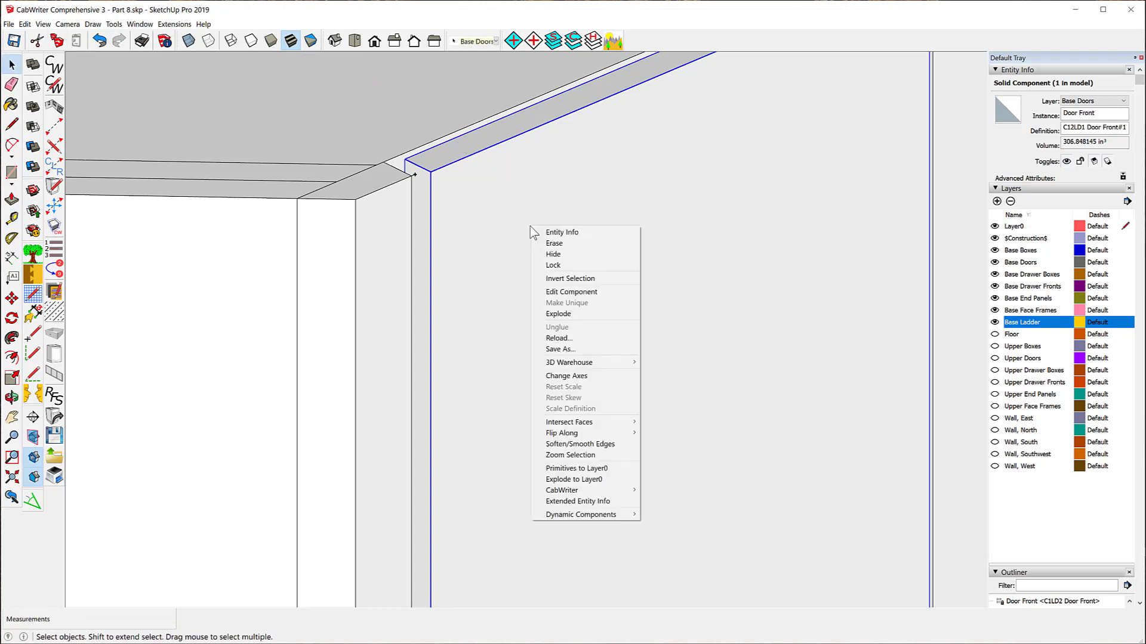
click(581, 293)
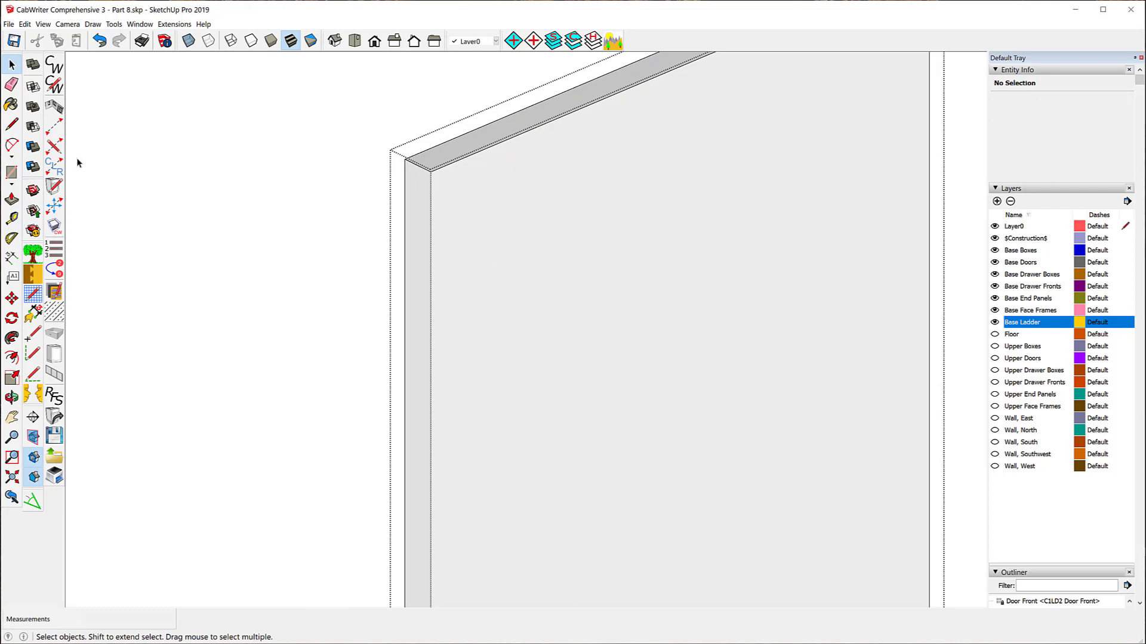
click(43, 24)
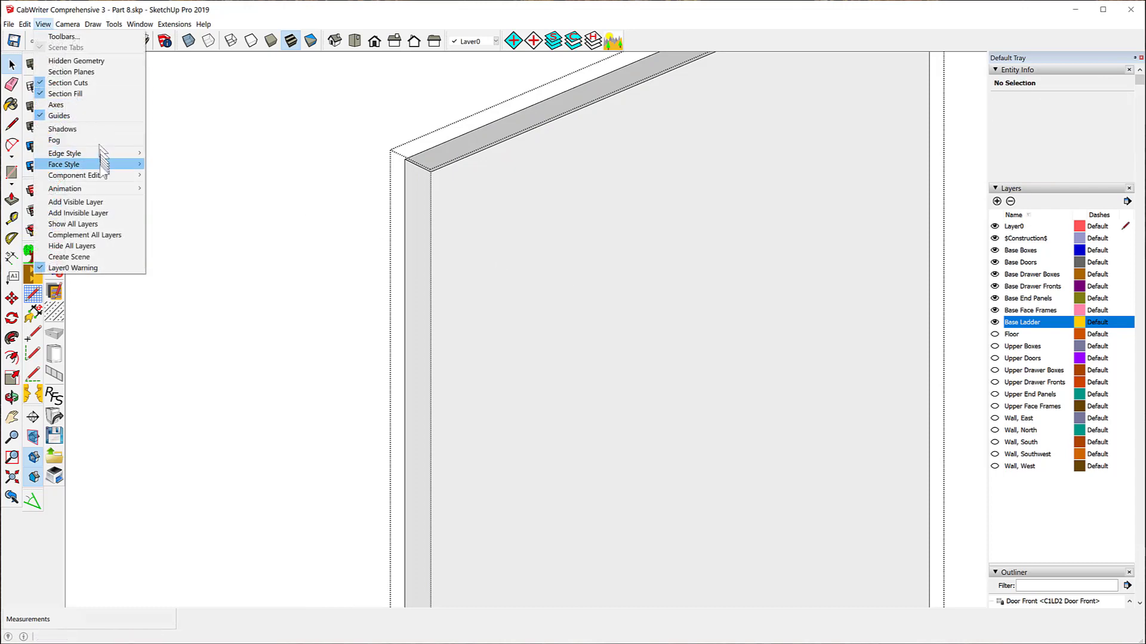
mouse_move(102, 176)
click(166, 170)
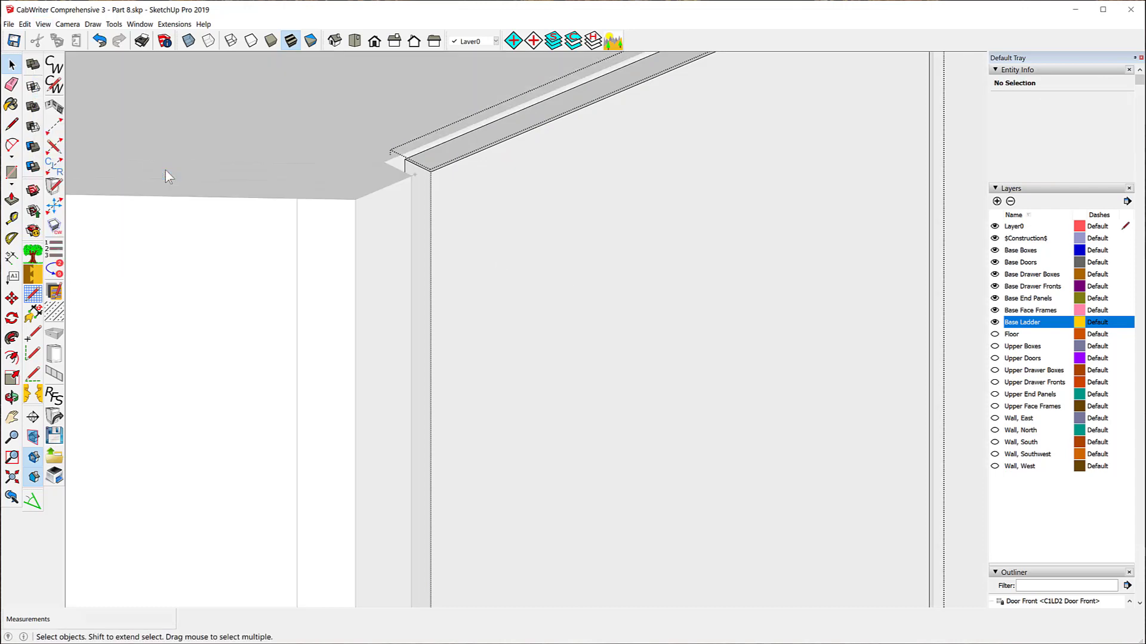
Step: Pull the door front's side edge face about 27/64" outward to the guide point near the center connector
click(12, 199)
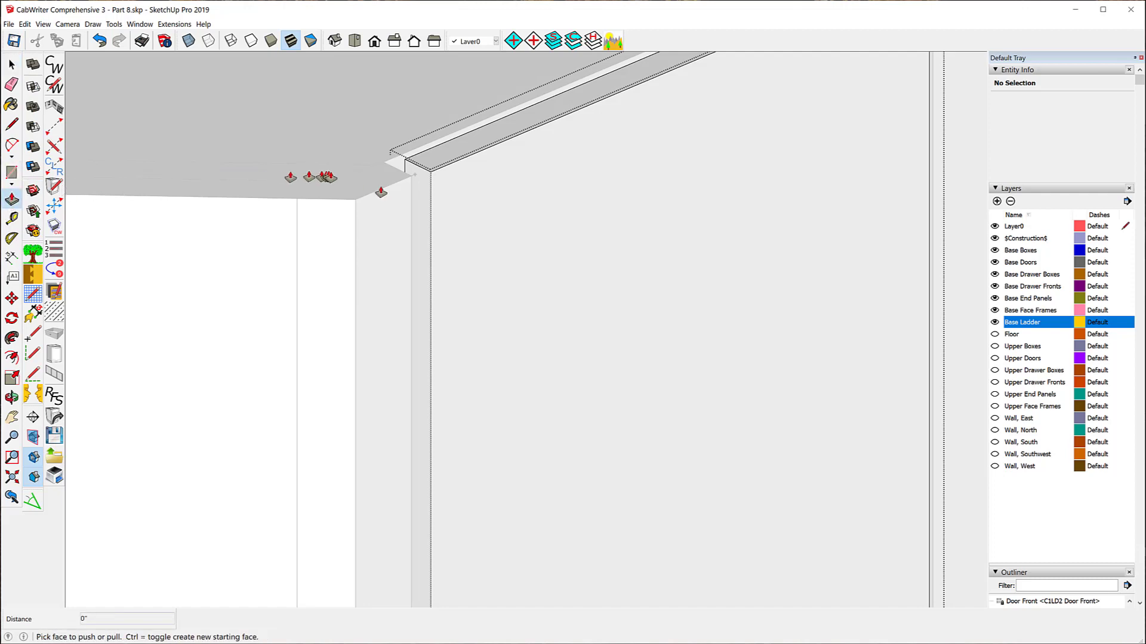
click(412, 190)
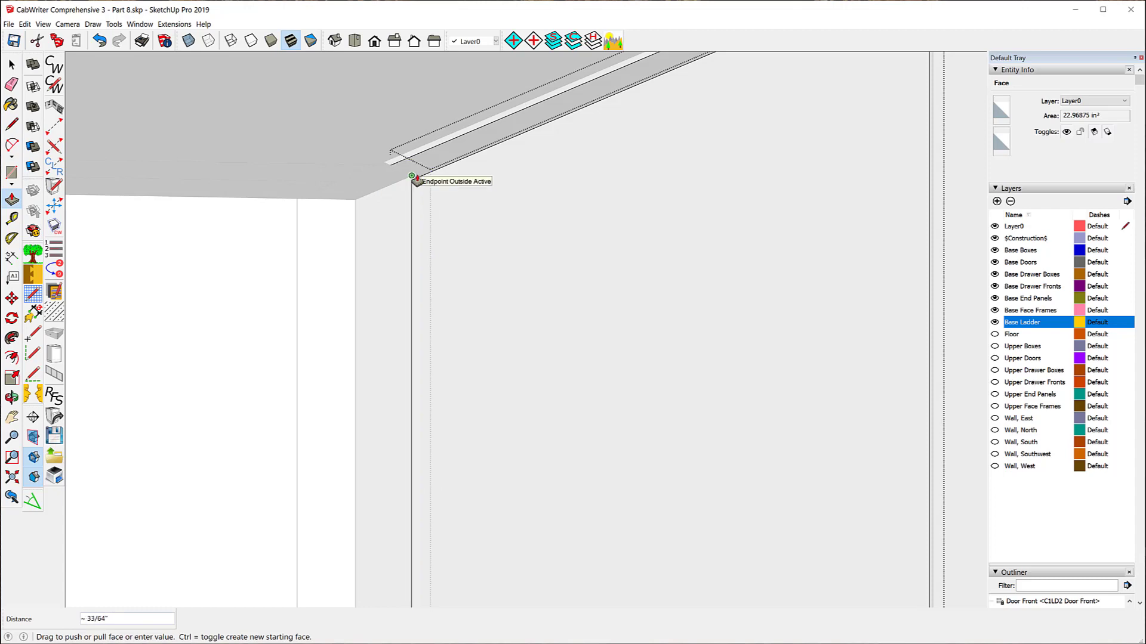
scroll(412, 182, up, 3)
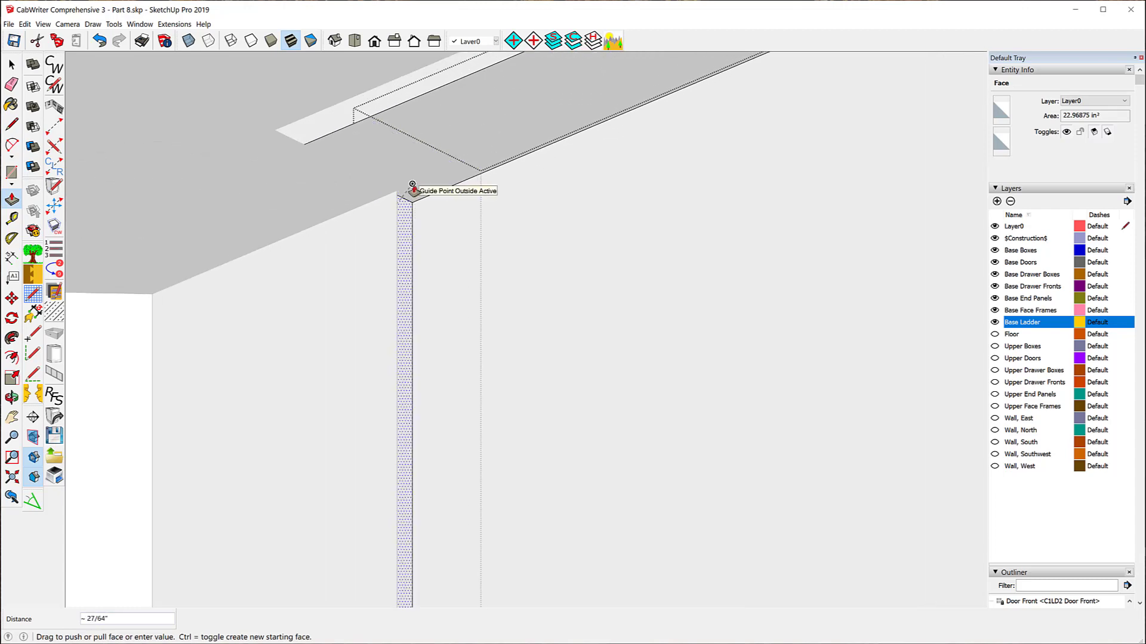
click(412, 186)
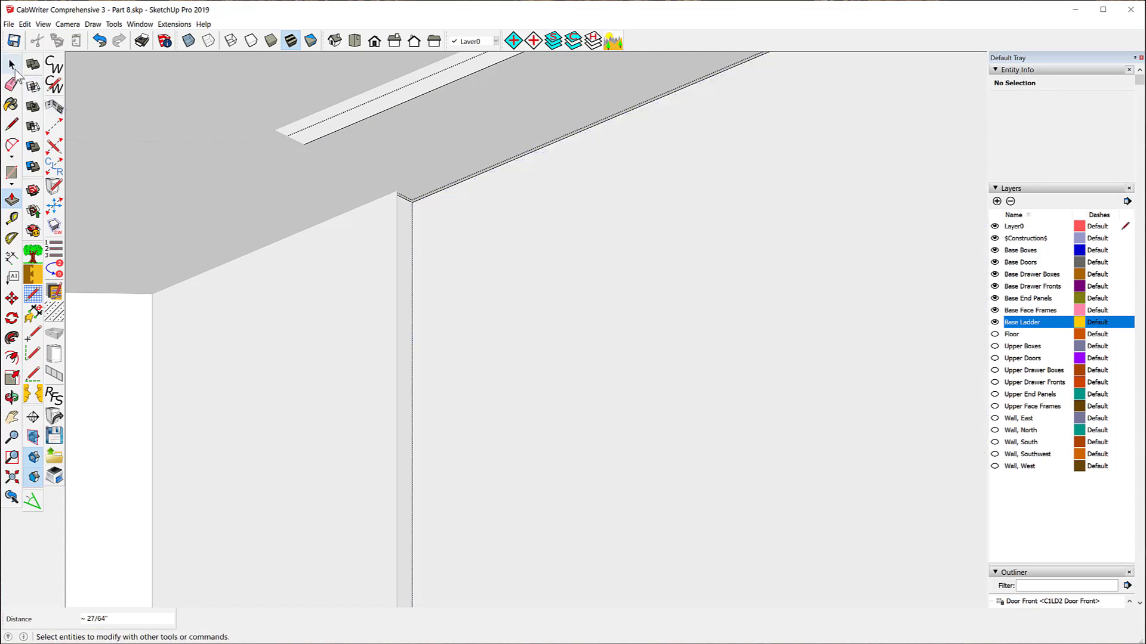
click(12, 64)
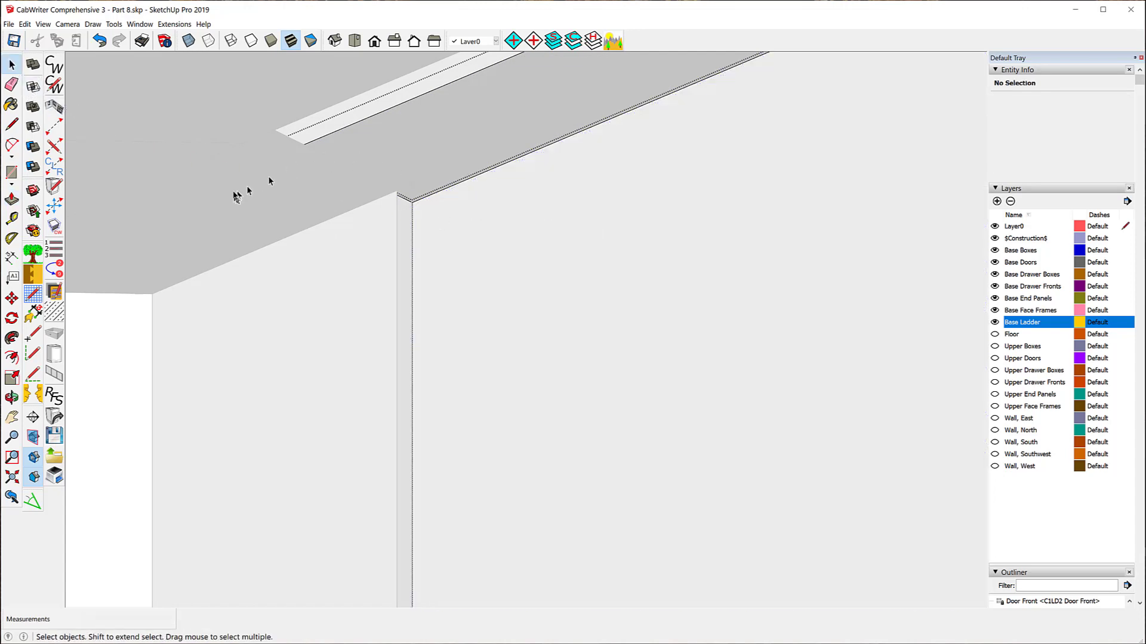
Step: Measure the gap between the widened door front's edge and the neighbouring center connector
middle_drag(235, 194, 415, 264)
scroll(416, 264, down, 8)
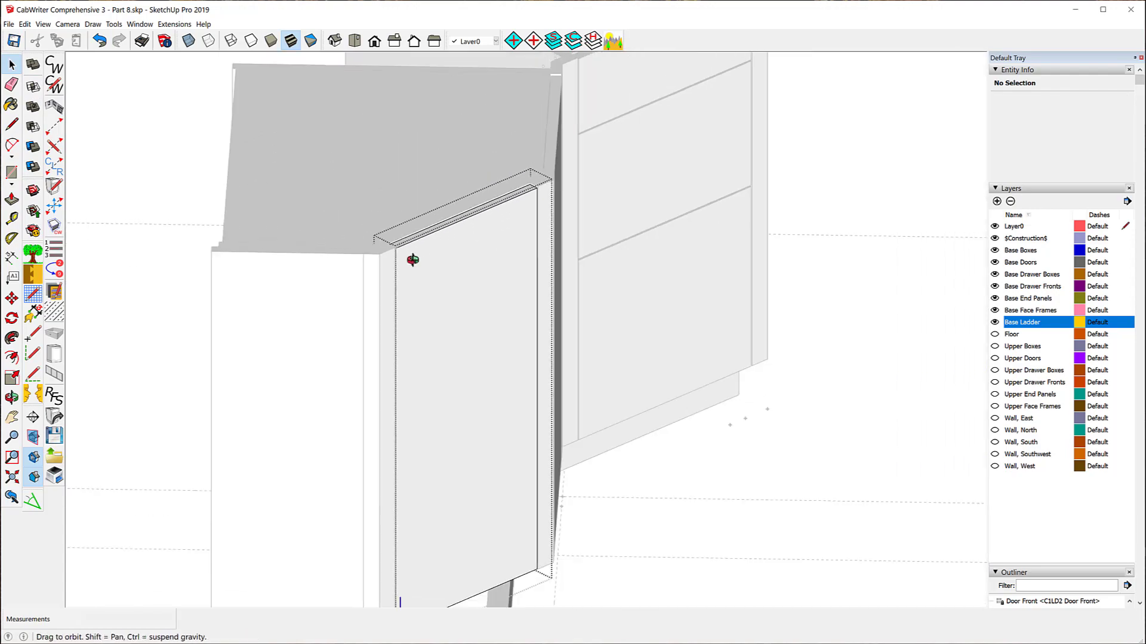
middle_drag(556, 297, 256, 235)
scroll(268, 197, up, 10)
scroll(242, 190, up, 6)
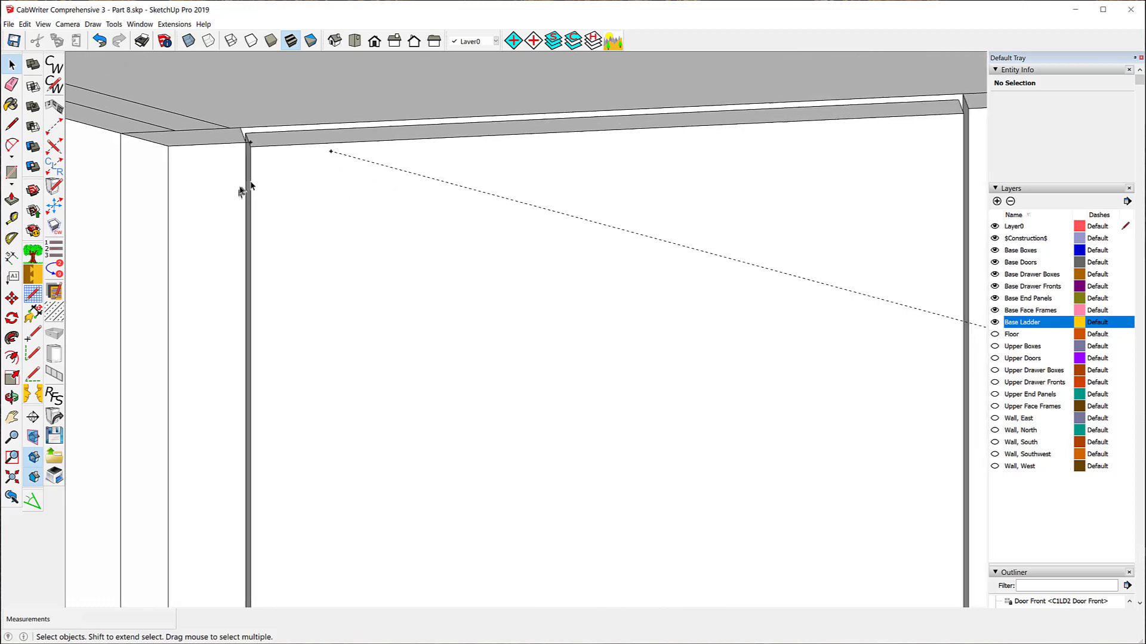
click(11, 218)
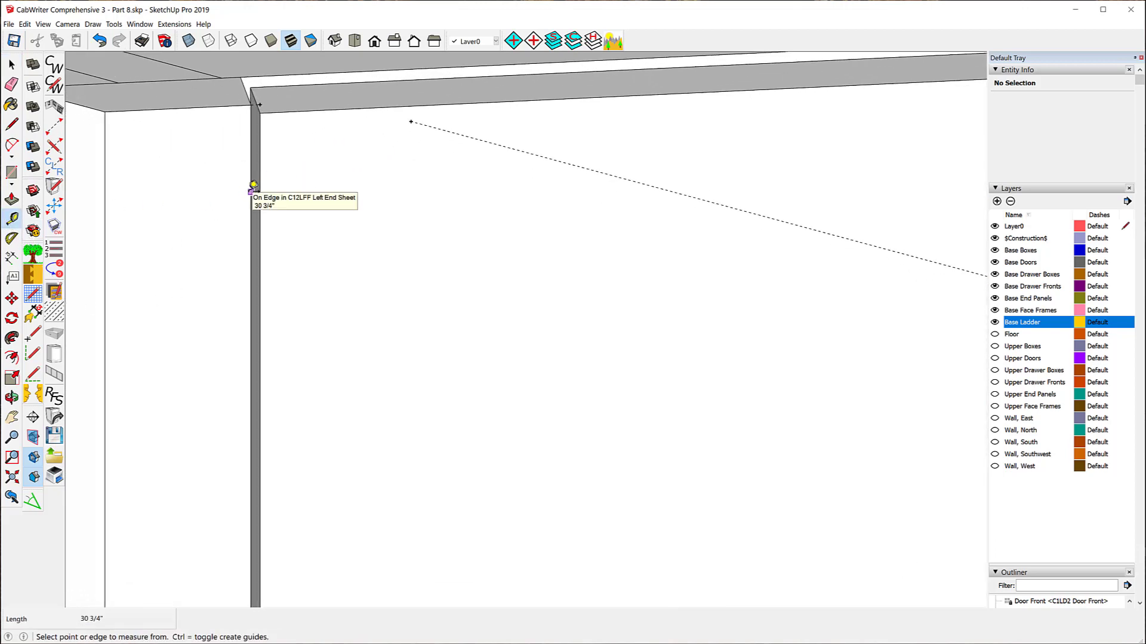
click(251, 191)
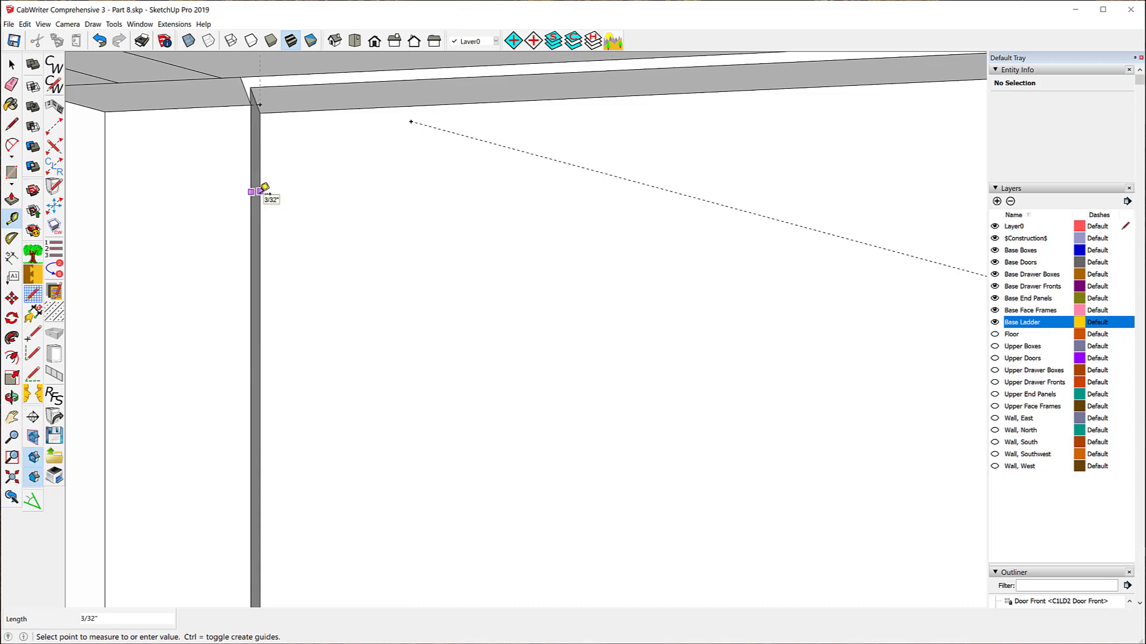
click(265, 187)
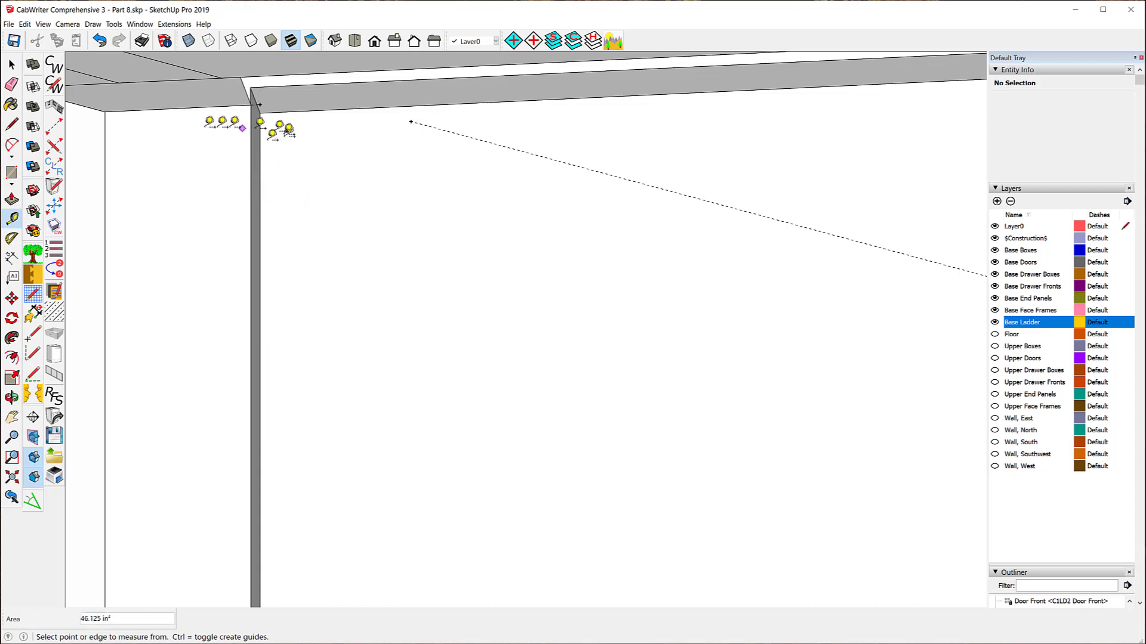
click(10, 65)
click(11, 65)
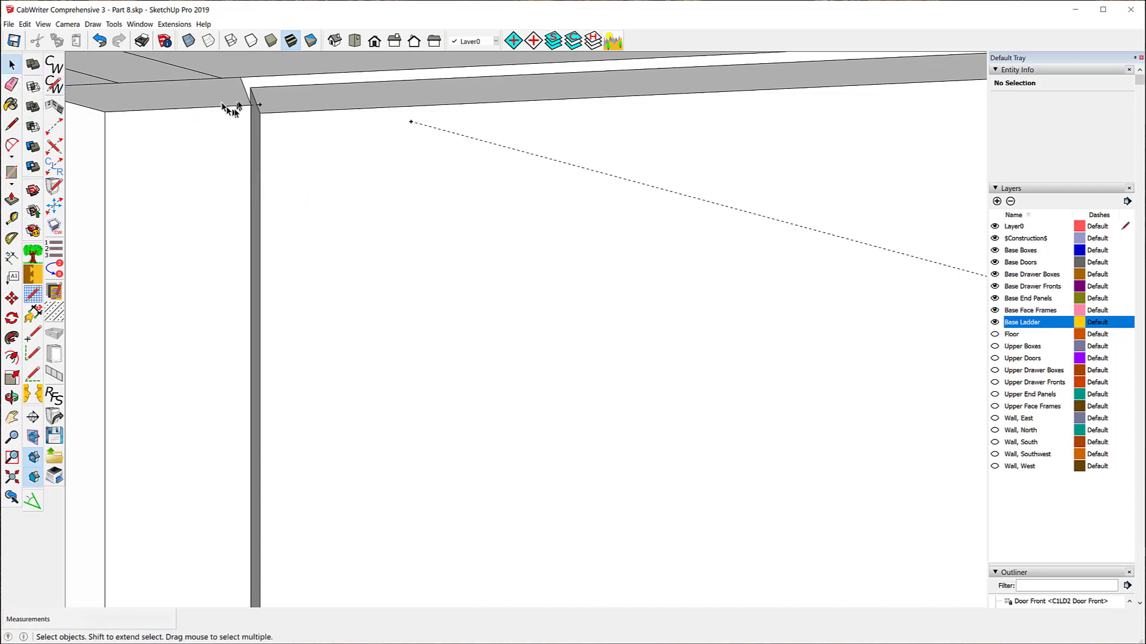
Step: Delete the guide point at the door's upper corner and the guide point with its dashed leader over the corner cabinet
click(259, 106)
click(370, 183)
scroll(287, 143, down, 5)
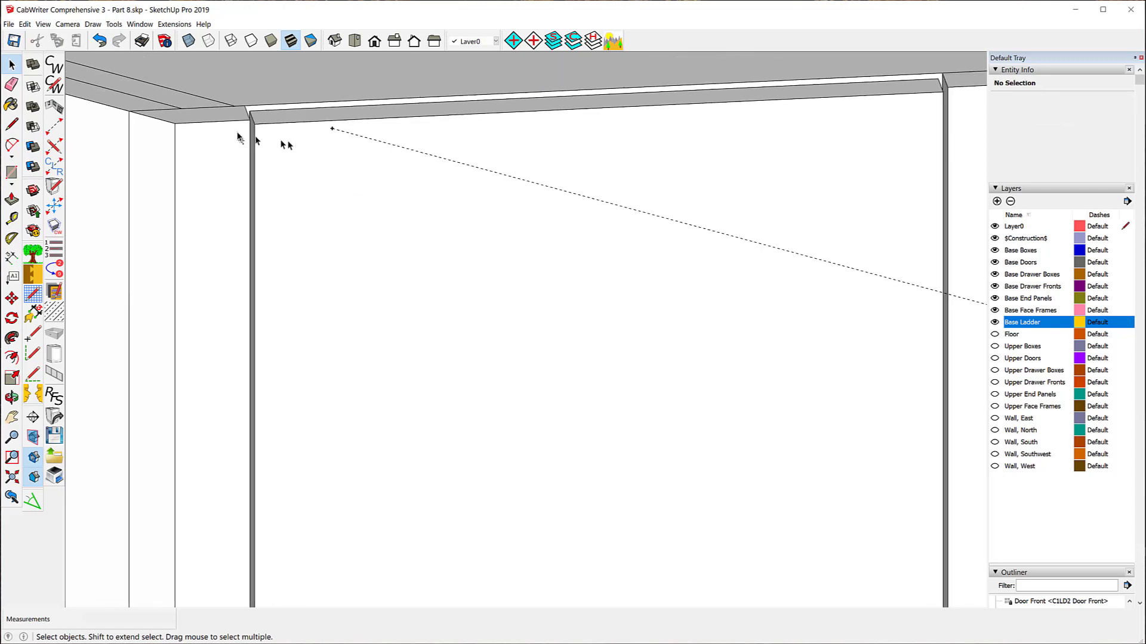
scroll(220, 131, down, 3)
scroll(243, 127, up, 6)
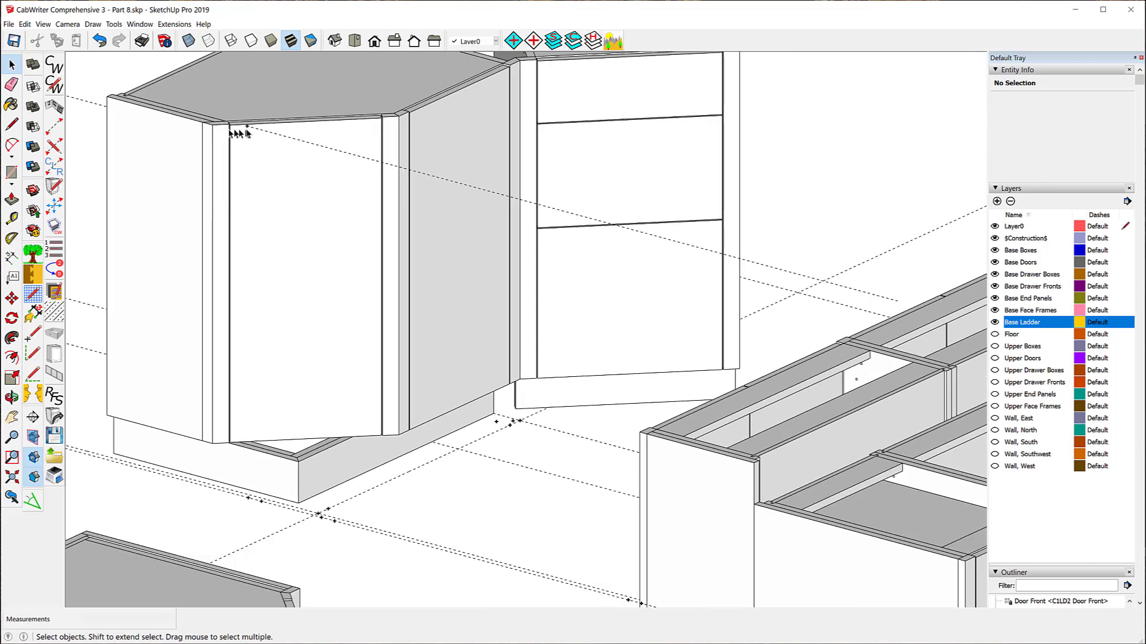
scroll(280, 179, down, 6)
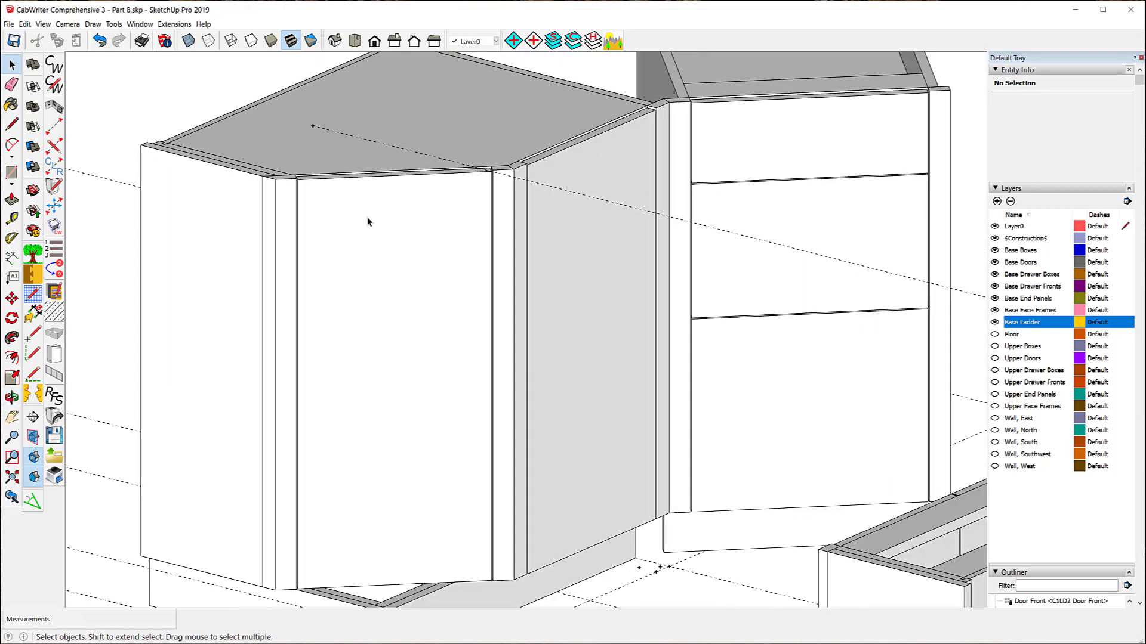
scroll(368, 222, down, 2)
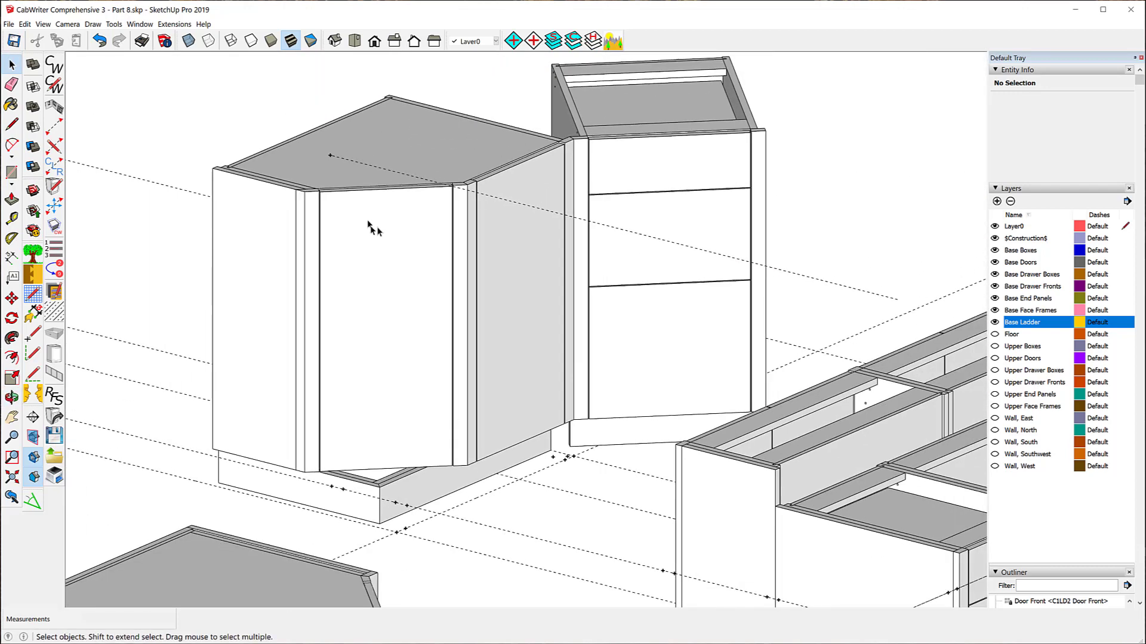
click(356, 163)
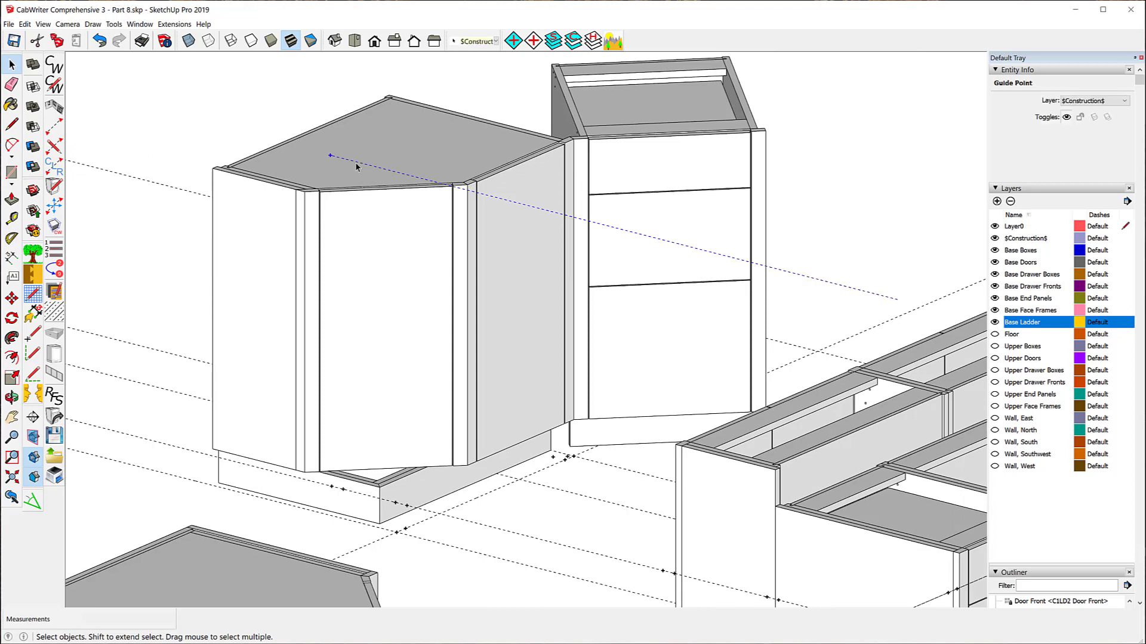
key(Delete)
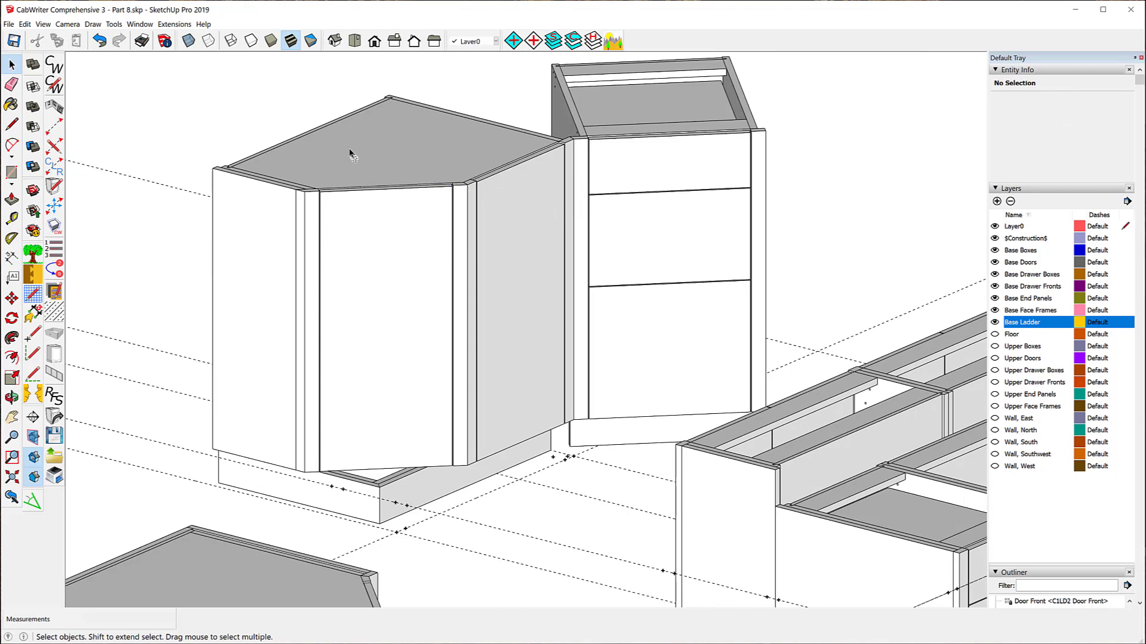
Step: Use Make CabWriter Component on the corner cabinet's diagonal door front to set its description to Left Door and sub-type to Panel
scroll(350, 155, down, 2)
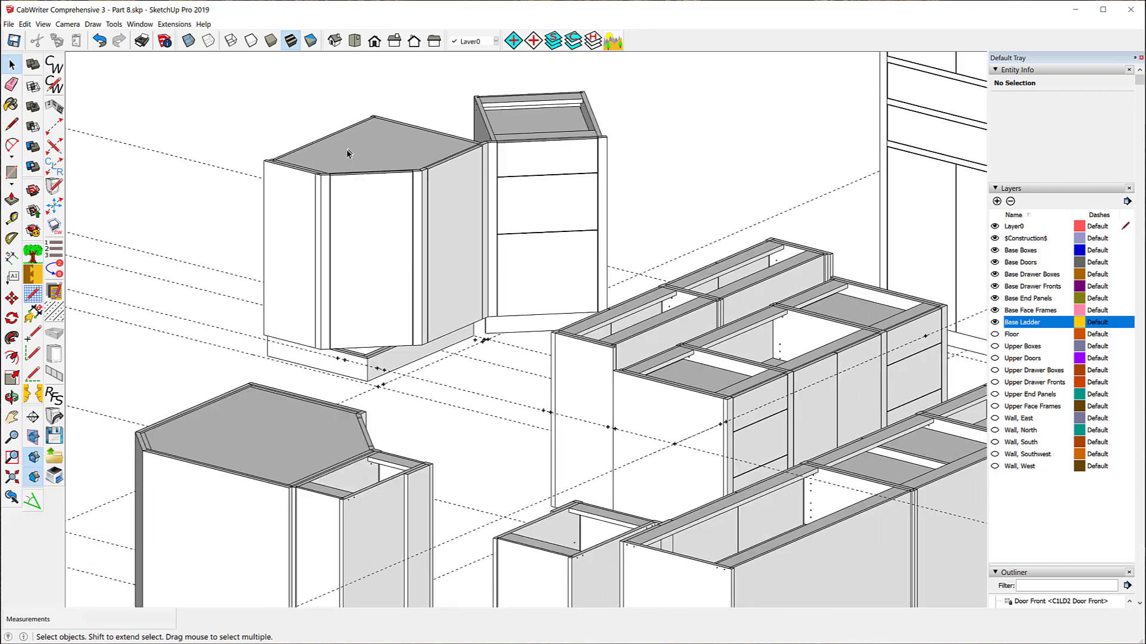
click(376, 229)
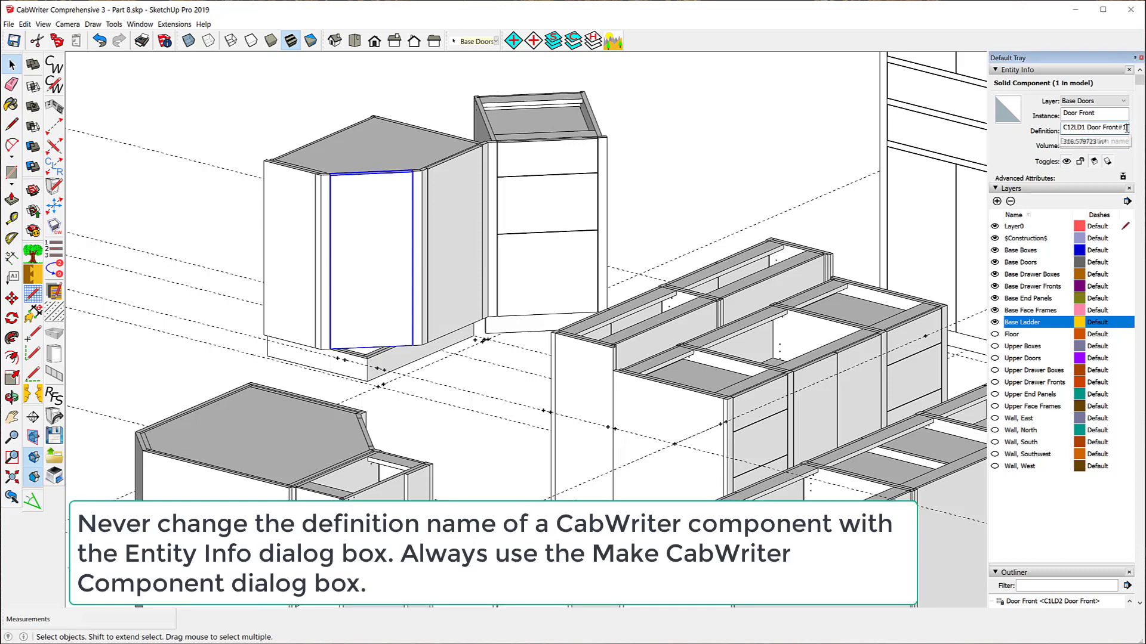
drag(1127, 129, 1094, 132)
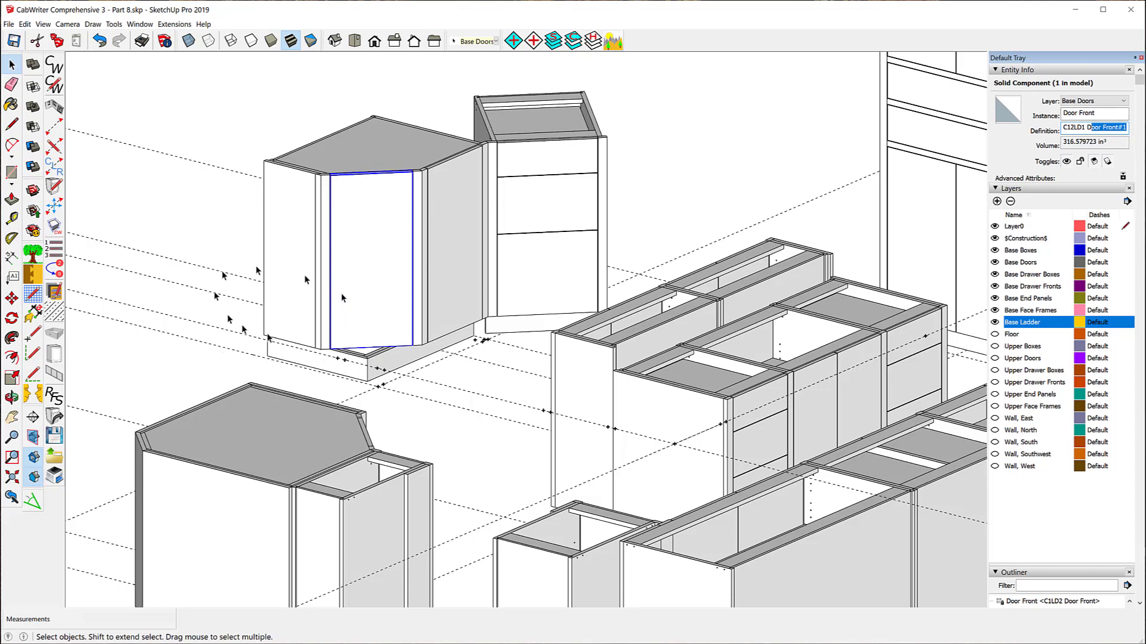
click(33, 231)
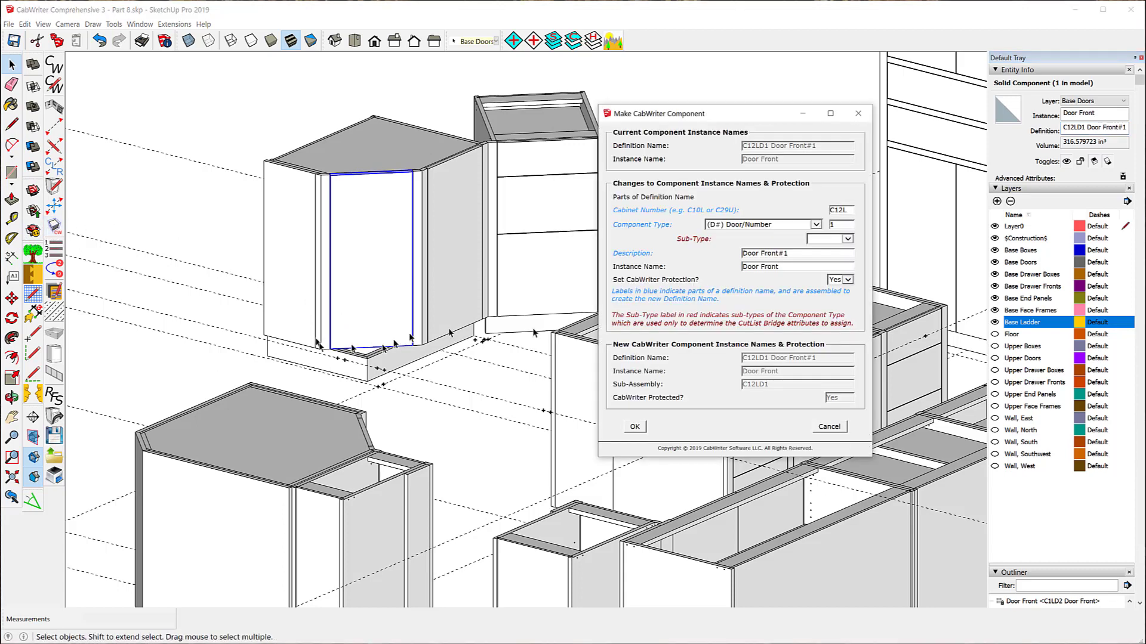
click(795, 255)
text(Left Door)
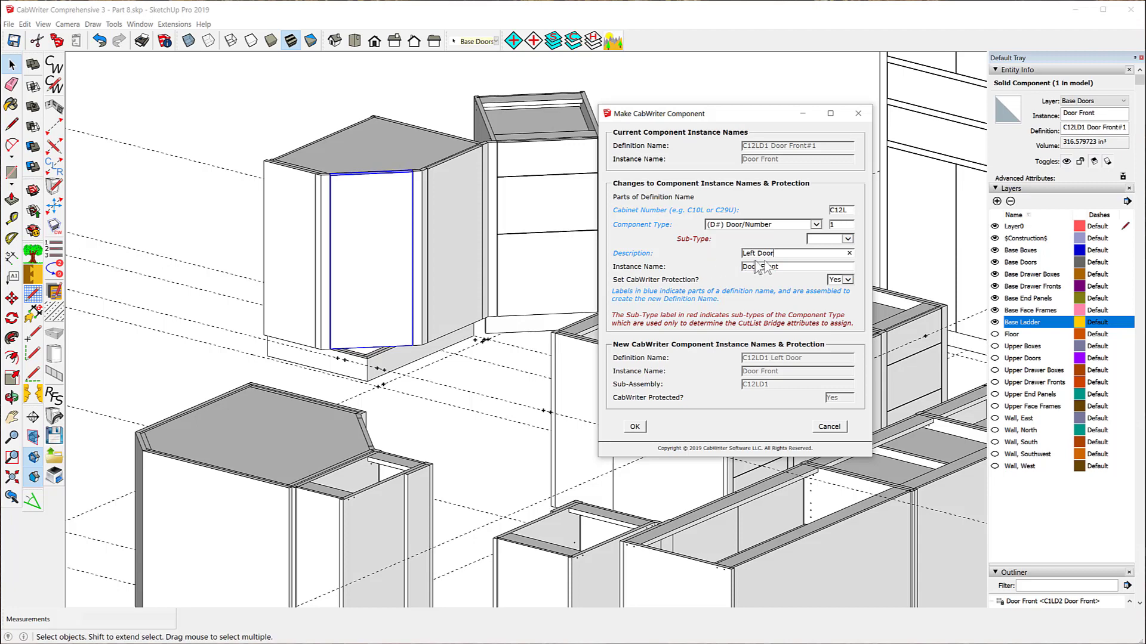
click(847, 239)
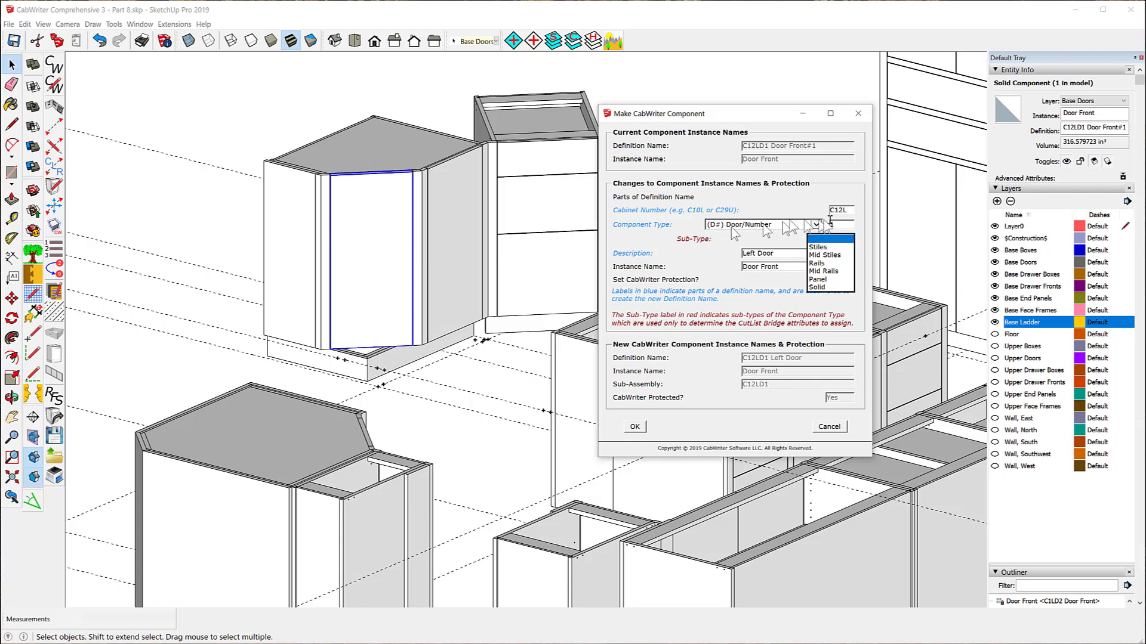
click(818, 279)
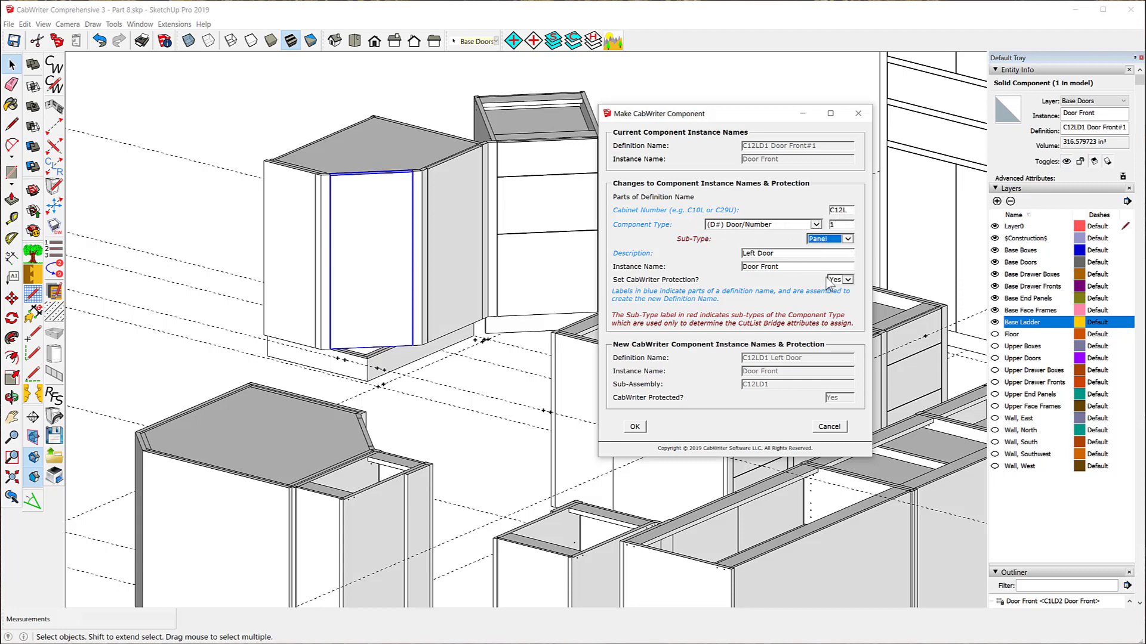
Step: Copy the description Left Door into the instance name of the diagonal door front and apply the component changes
click(785, 253)
triple_click(776, 253)
right_click(763, 254)
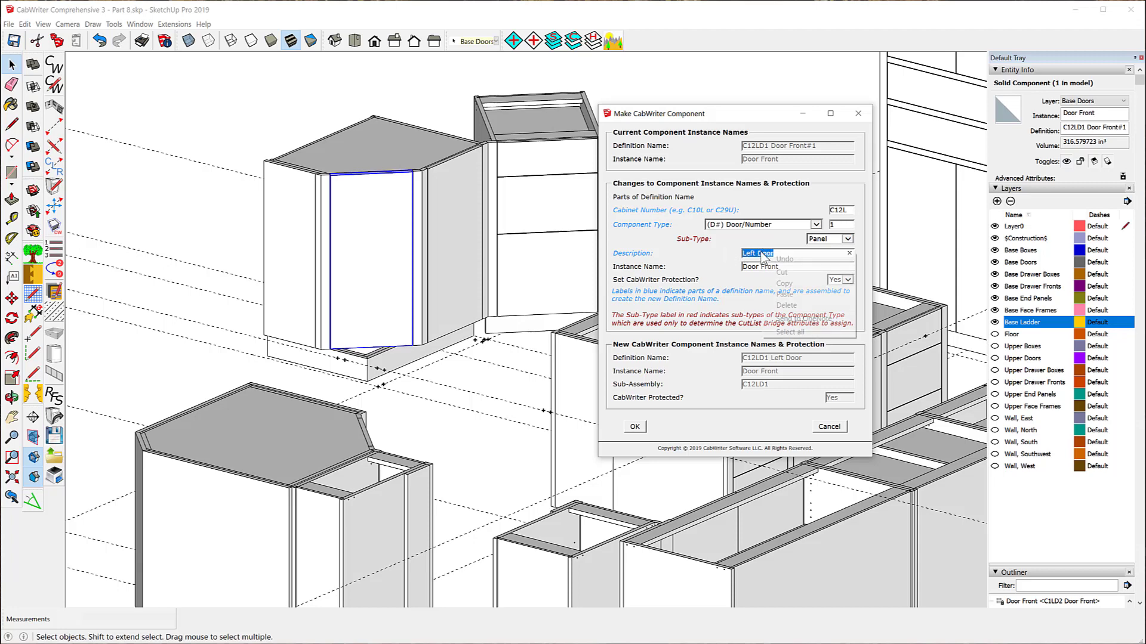
click(784, 286)
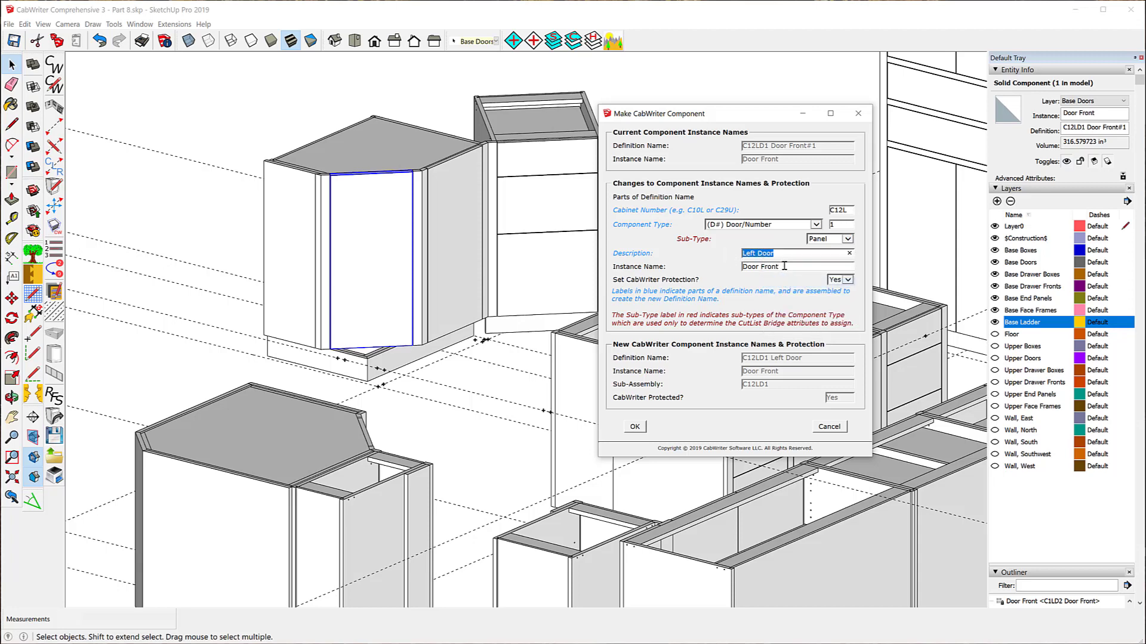
drag(780, 267, 725, 267)
right_click(755, 269)
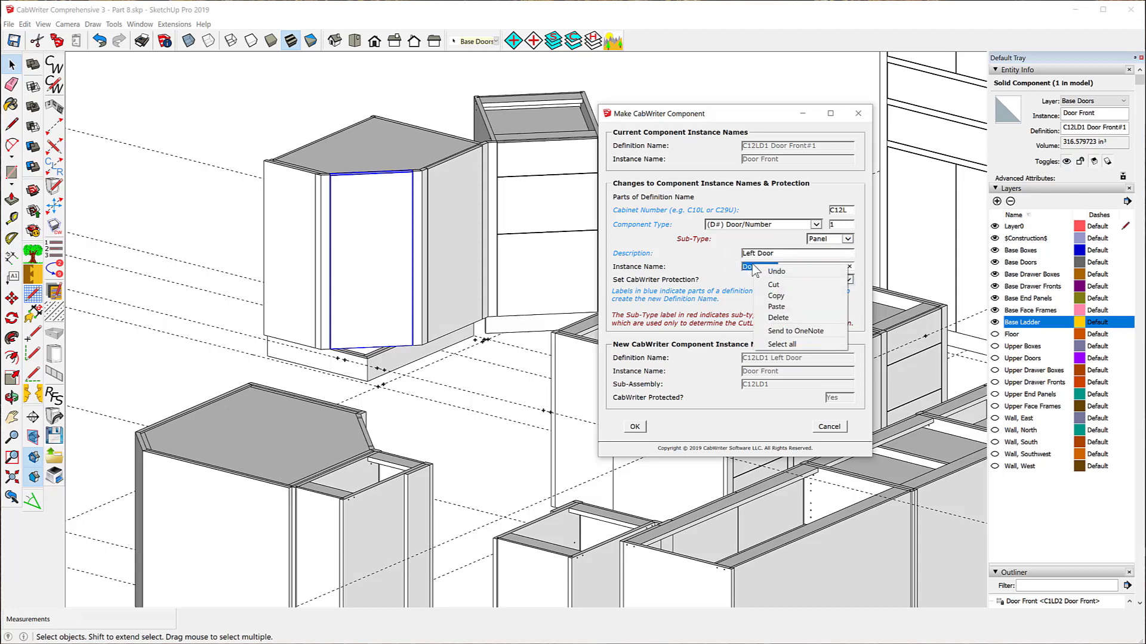
click(775, 307)
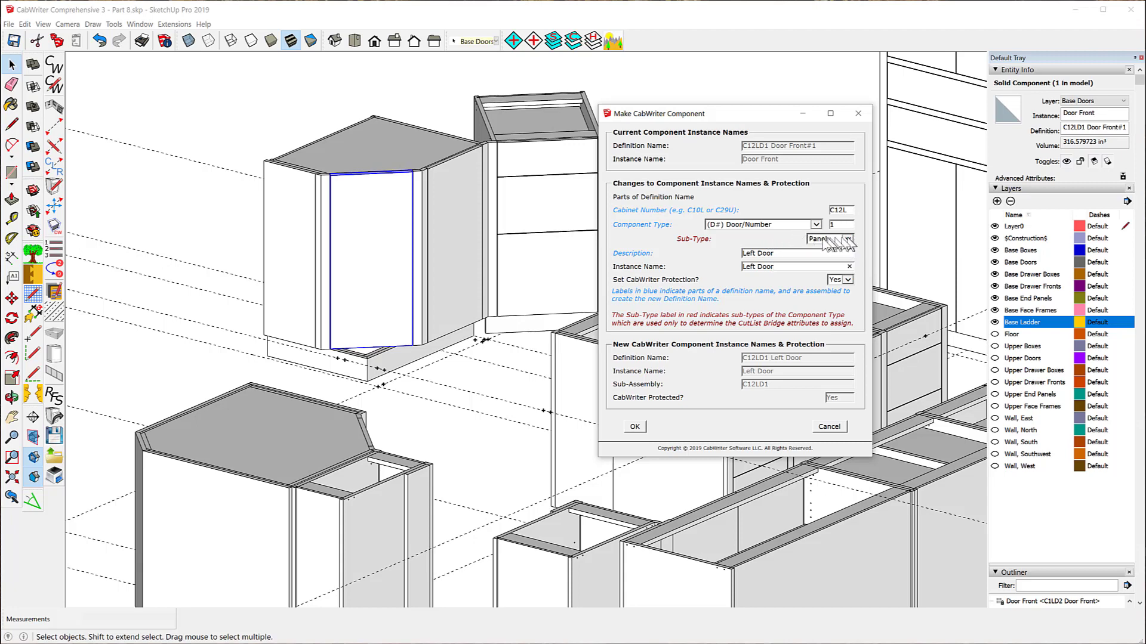
click(635, 426)
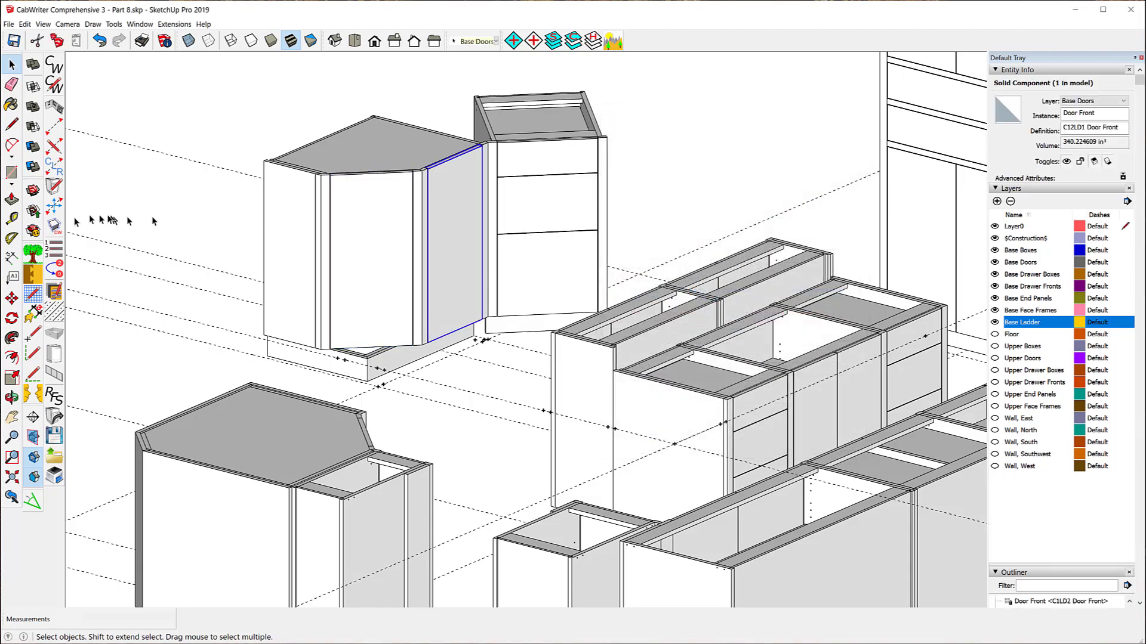
Step: Use Make CabWriter Component on the neighbouring C12LD1 Door Front to set its sub-type to Panel and description to Right Door
click(54, 225)
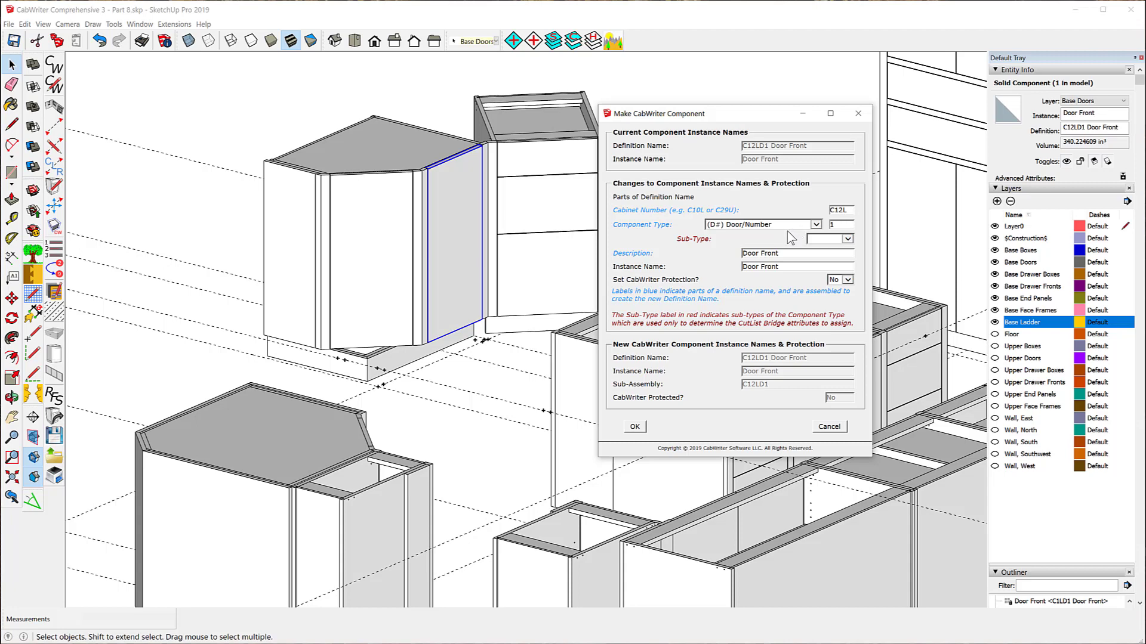
click(847, 239)
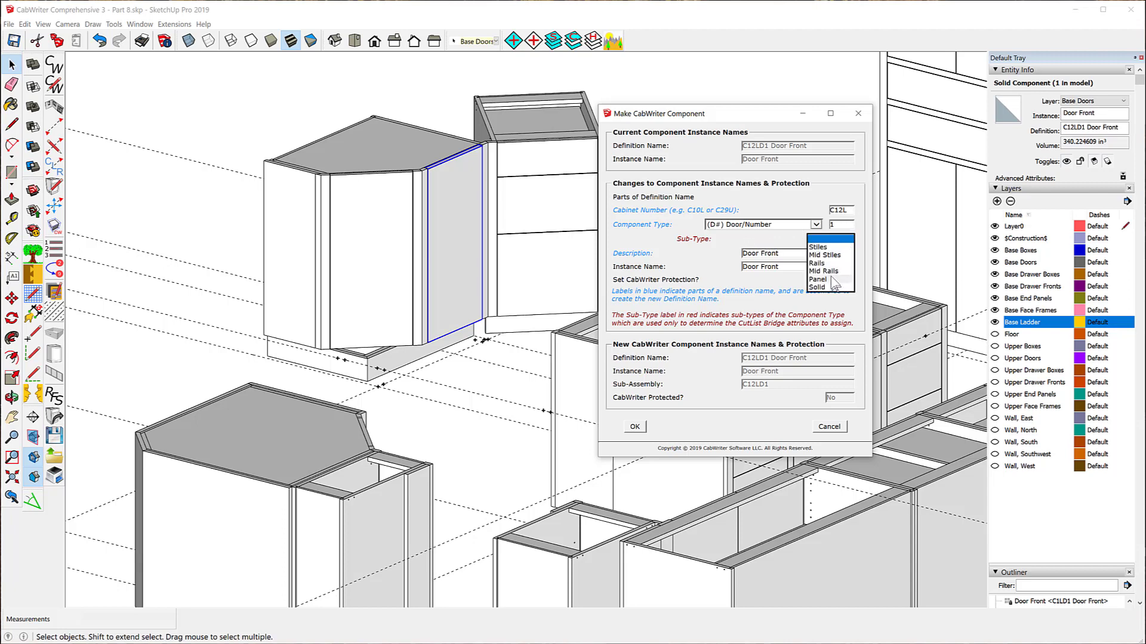
click(832, 280)
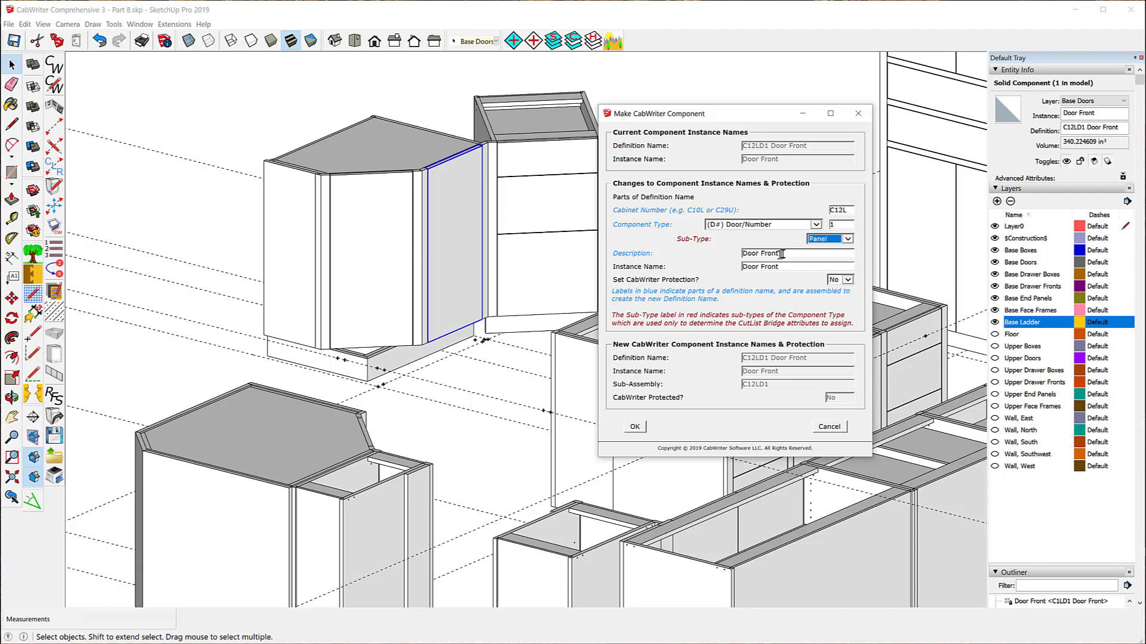
drag(783, 254, 726, 253)
text(Right Door)
Step: Set this door front's instance name to Right Door and apply the component changes
drag(798, 268, 738, 268)
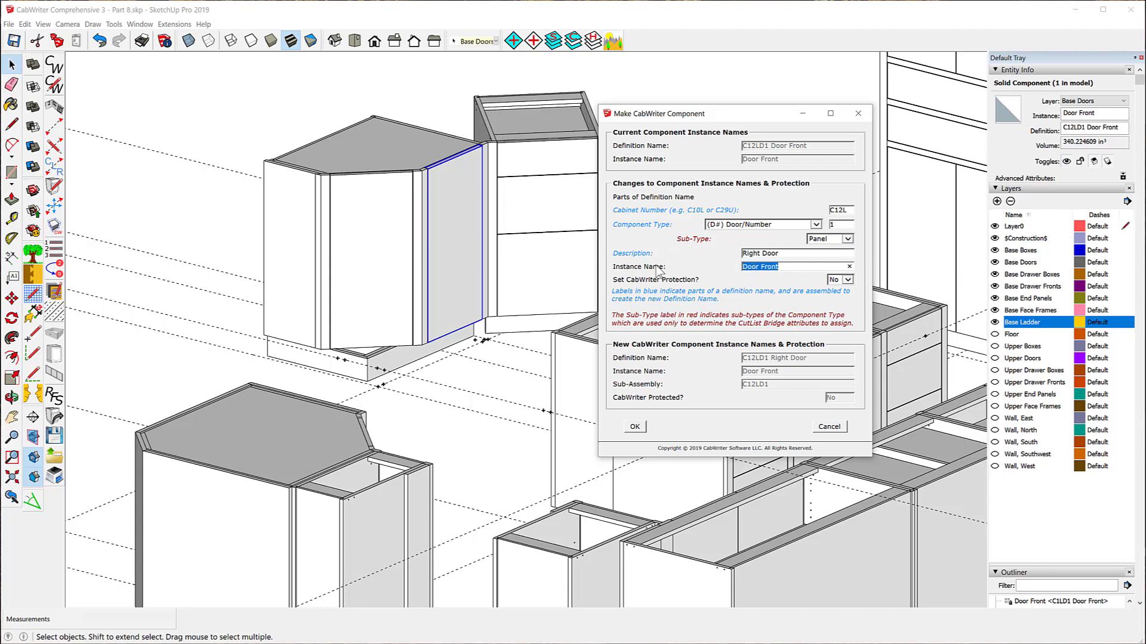
text(Right Door)
click(635, 427)
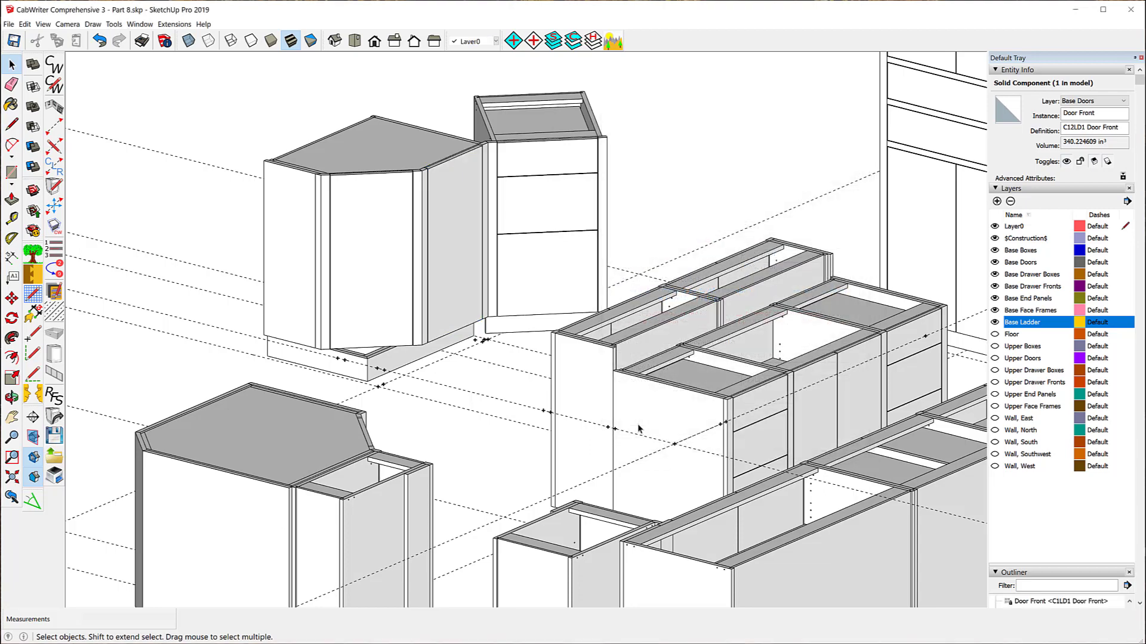
scroll(351, 146, down, 3)
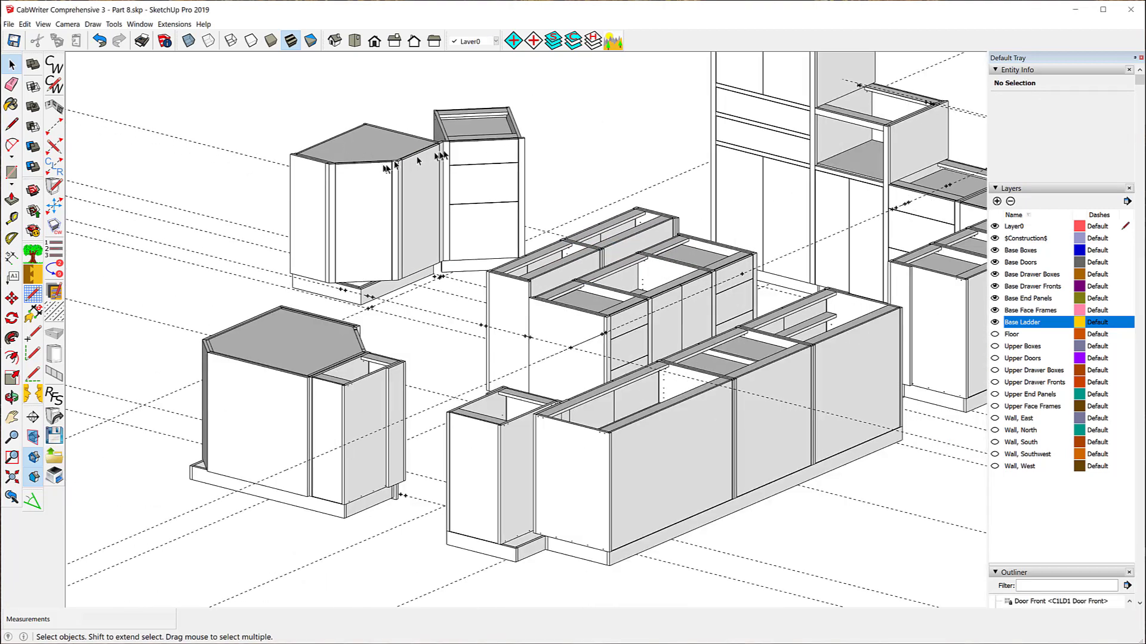